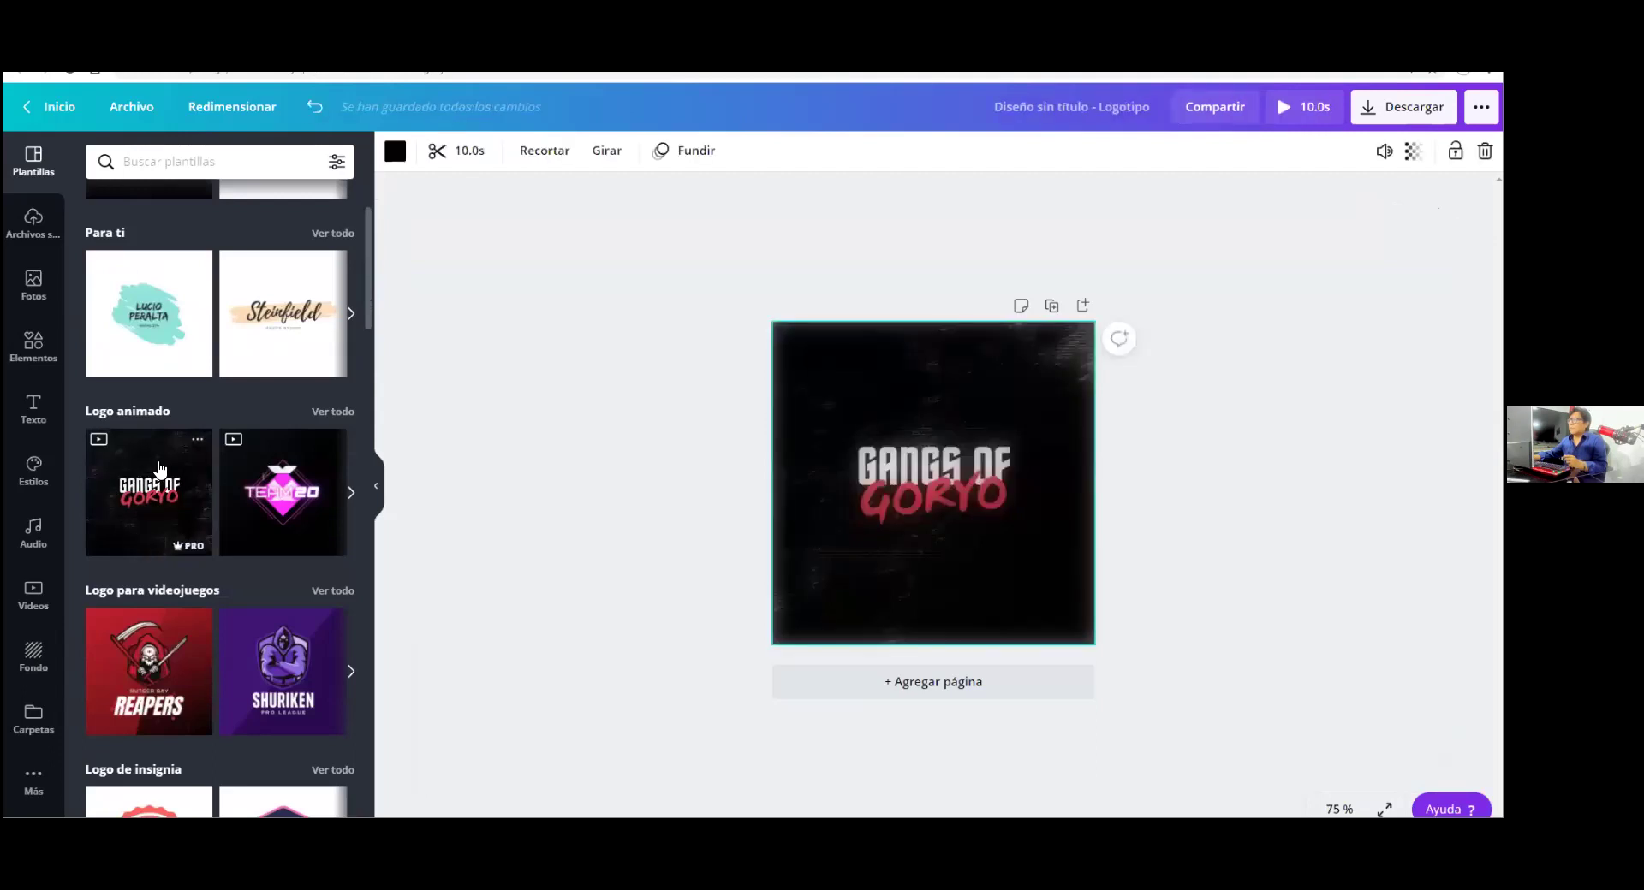
Apply the TEAM20 animated logo template to the logo design
{"action": "left_click", "coordinate": [288, 504]}
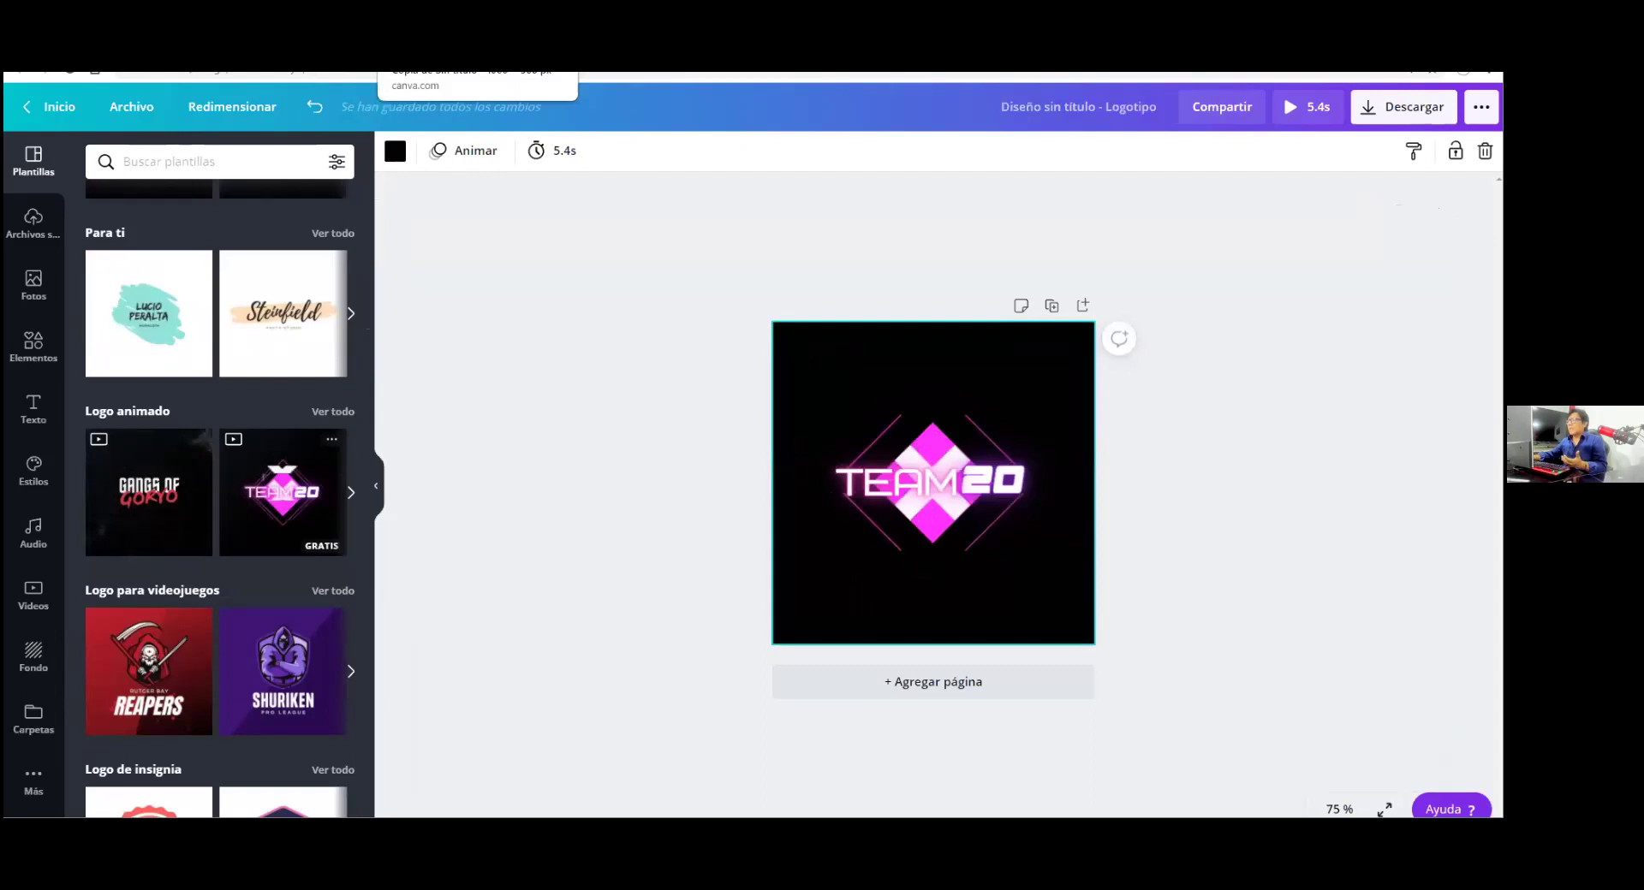
{"action": "left_click", "coordinate": [477, 69]}
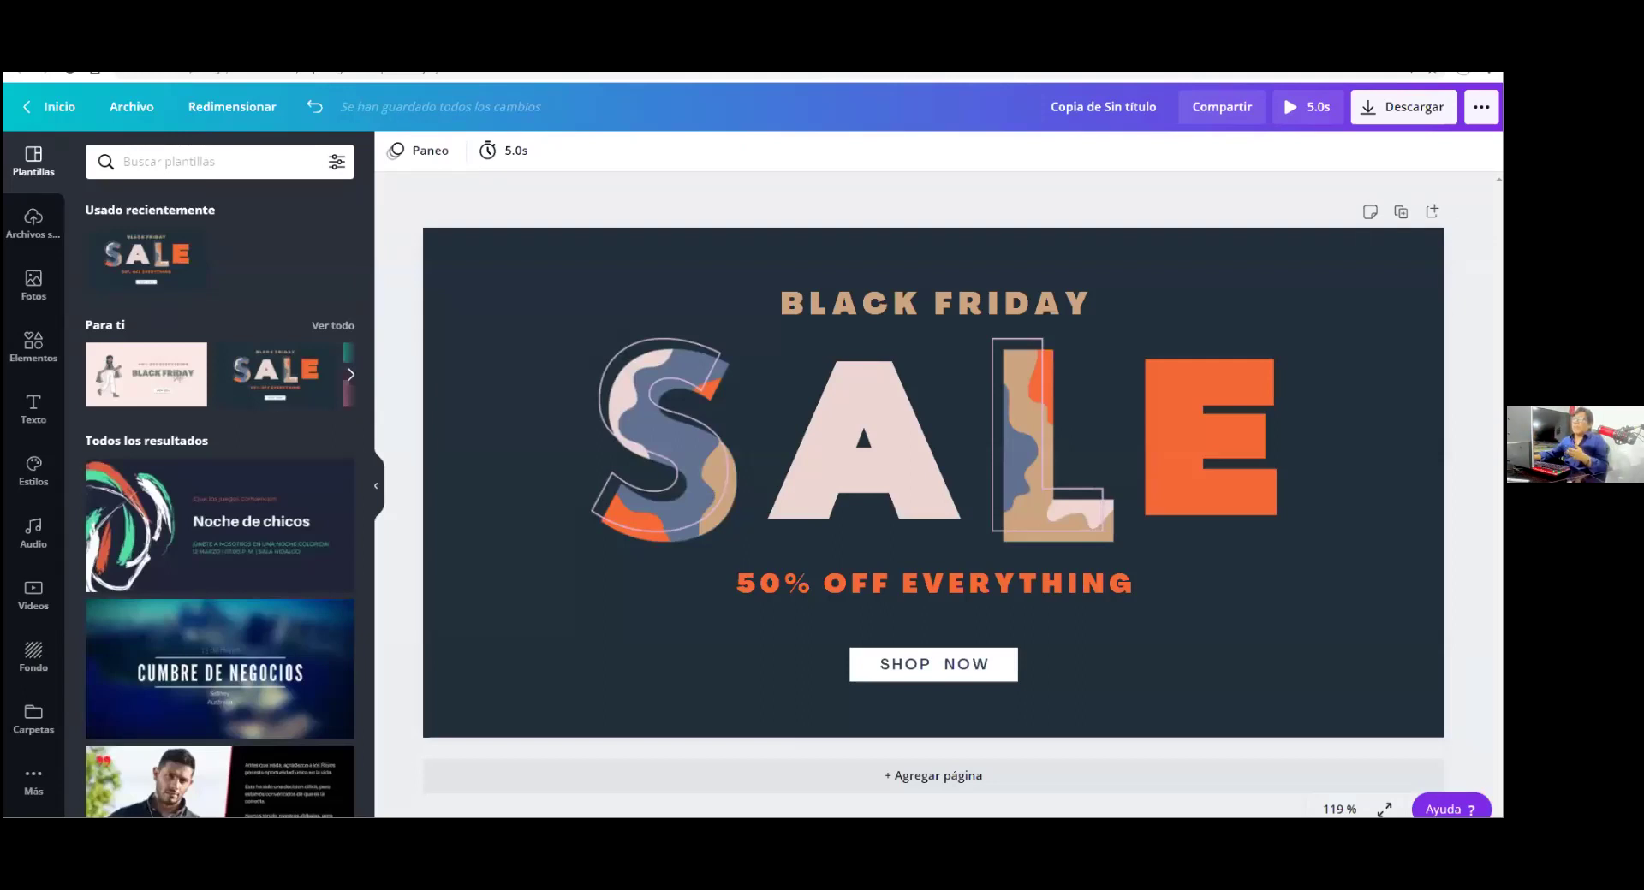
{"action": "left_click", "coordinate": [557, 68]}
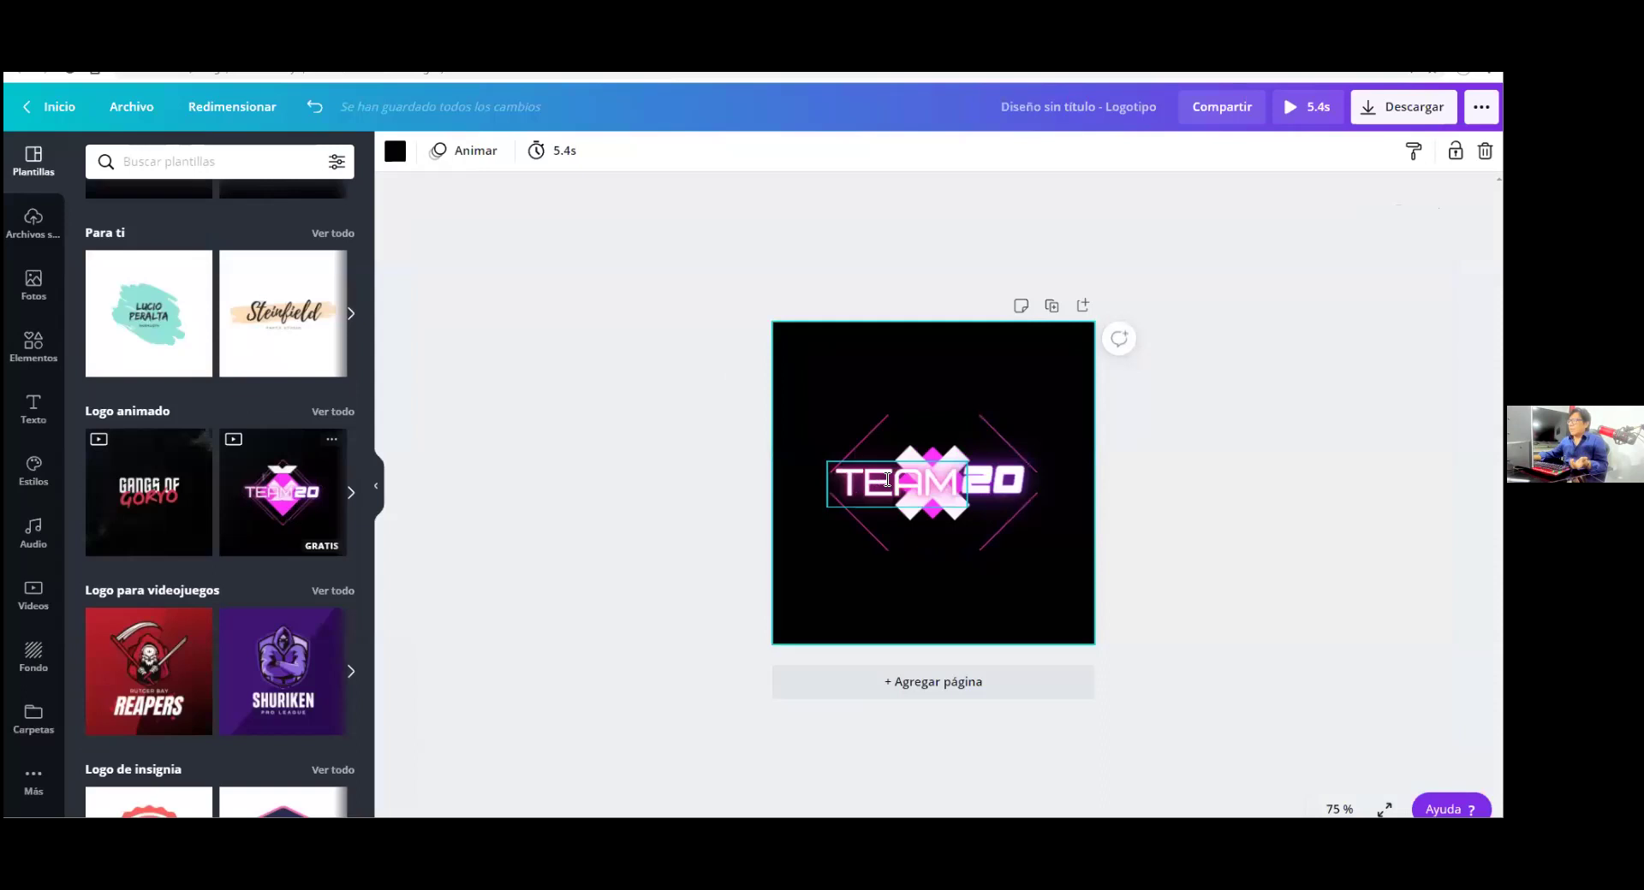
Change the logo's TEAM text to JUAN, giving JUAN20
{"action": "double_click", "coordinate": [887, 479]}
{"action": "type", "text": "JUAN"}
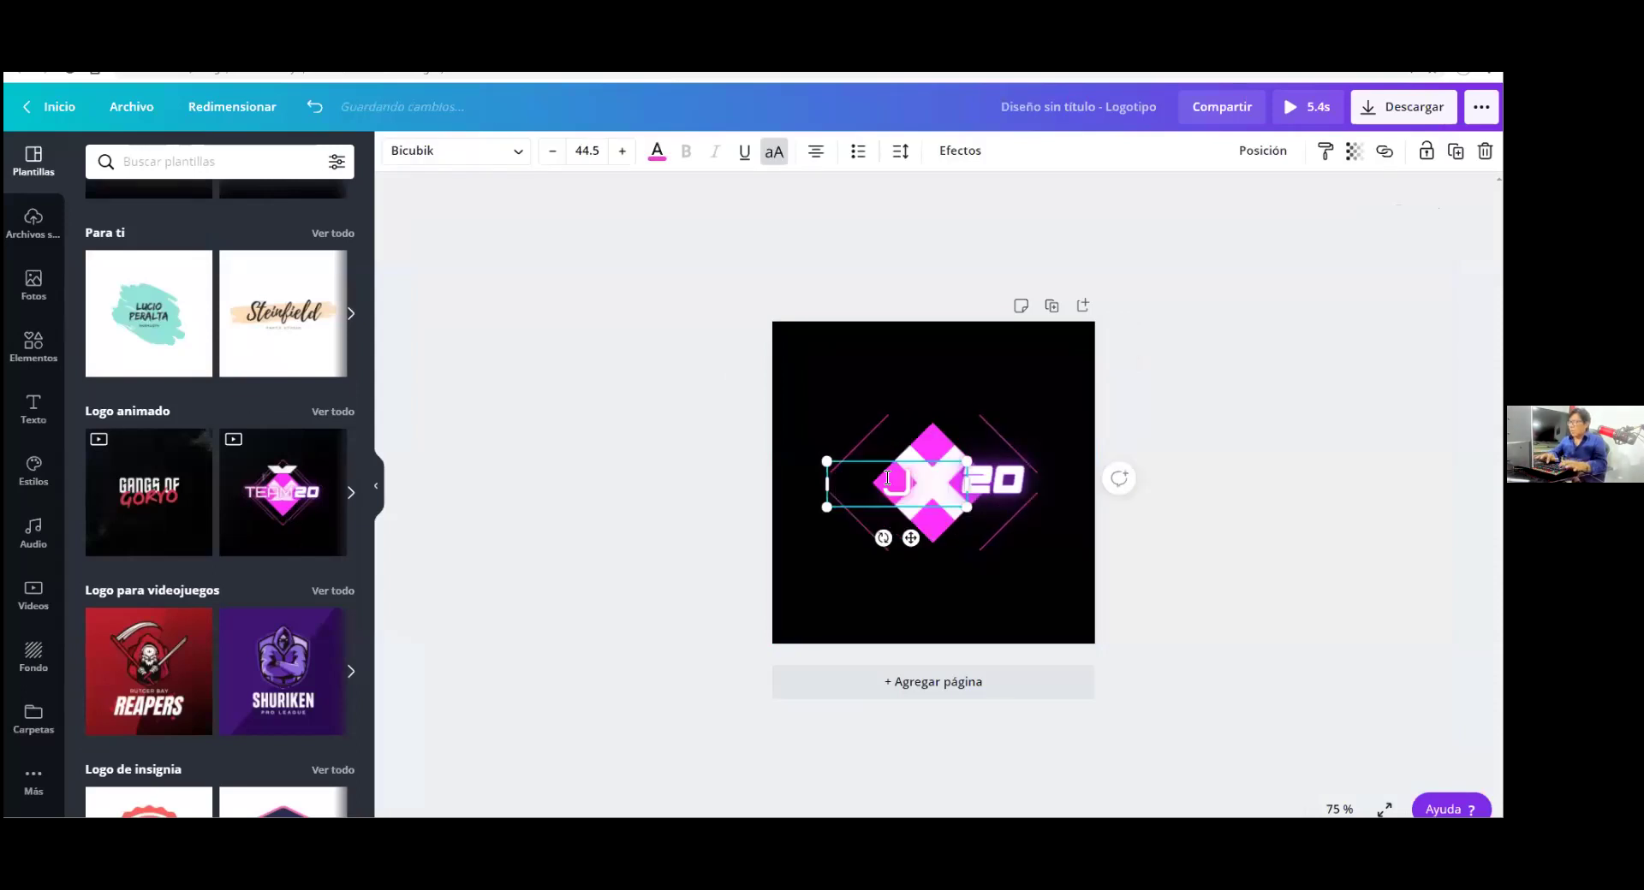
{"action": "left_click", "coordinate": [1250, 336]}
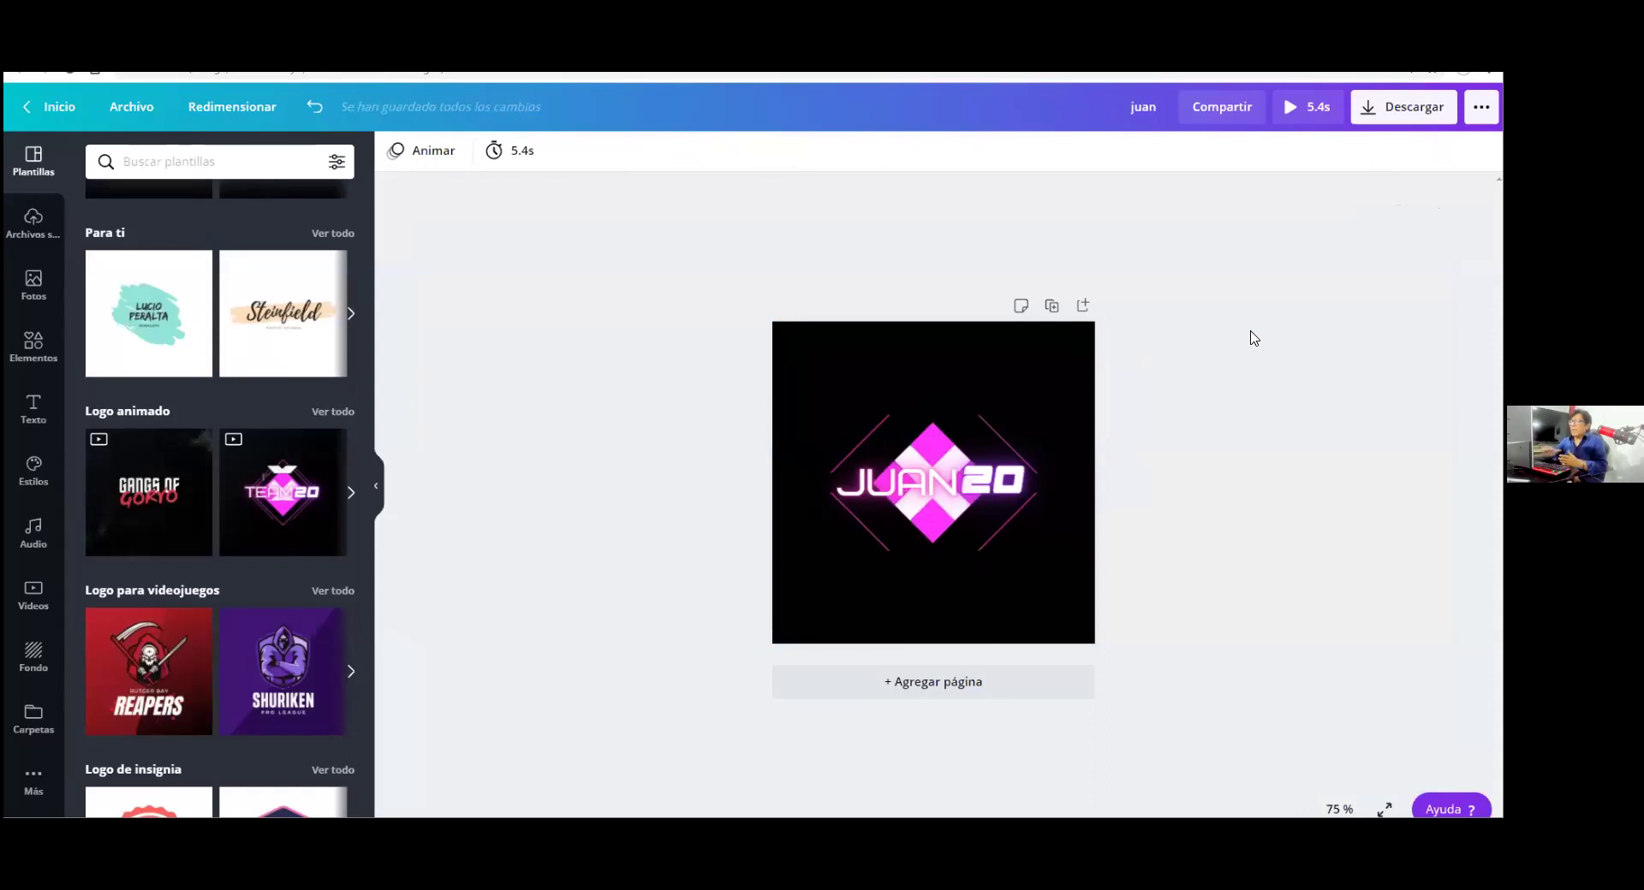
Recentre the X graphic behind the JUAN20 text, then apply the Lucio Peralta logo template
{"action": "left_click_drag", "start_coordinate": [890, 467], "coordinate": [879, 351]}
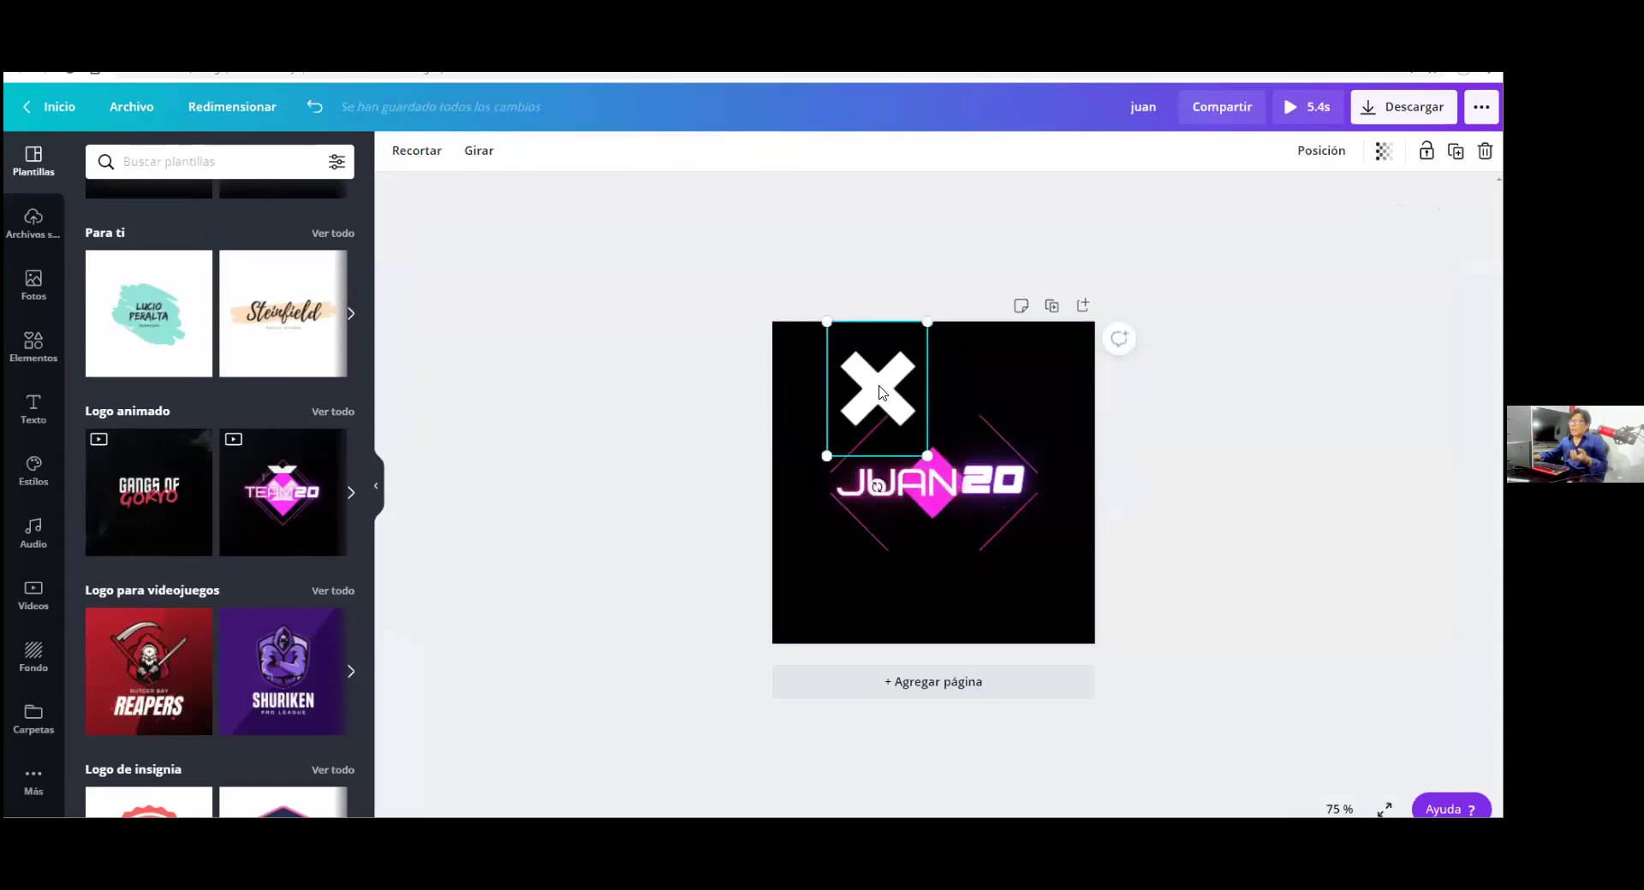
{"action": "double_click", "coordinate": [879, 392]}
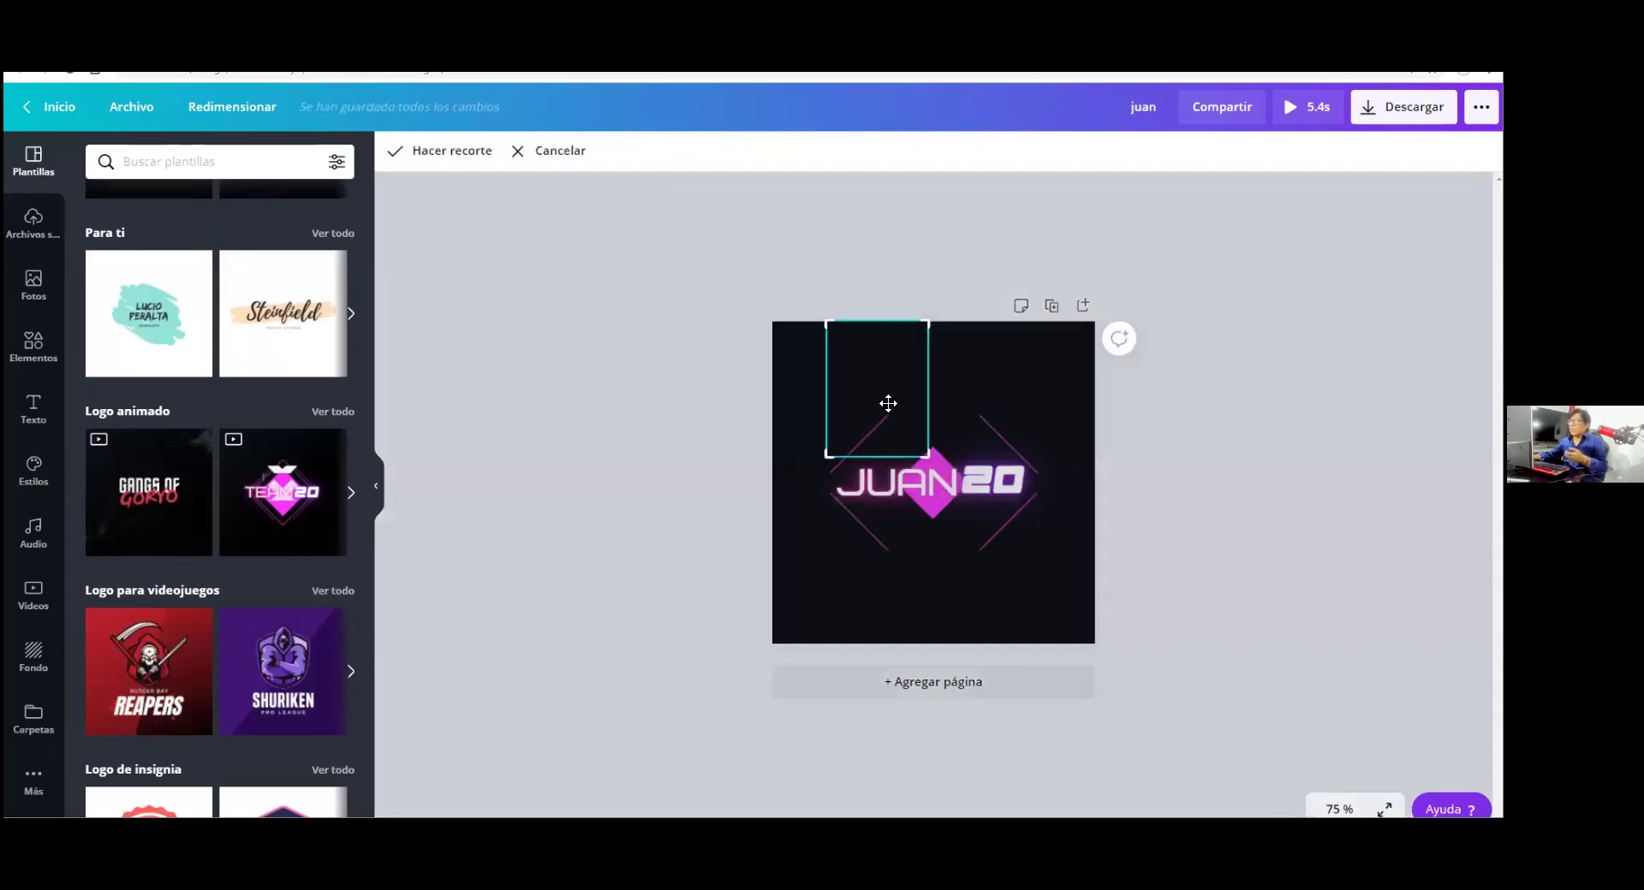
{"action": "left_click", "coordinate": [677, 326]}
{"action": "left_click_drag", "start_coordinate": [868, 351], "coordinate": [924, 458]}
{"action": "left_click", "coordinate": [1093, 363]}
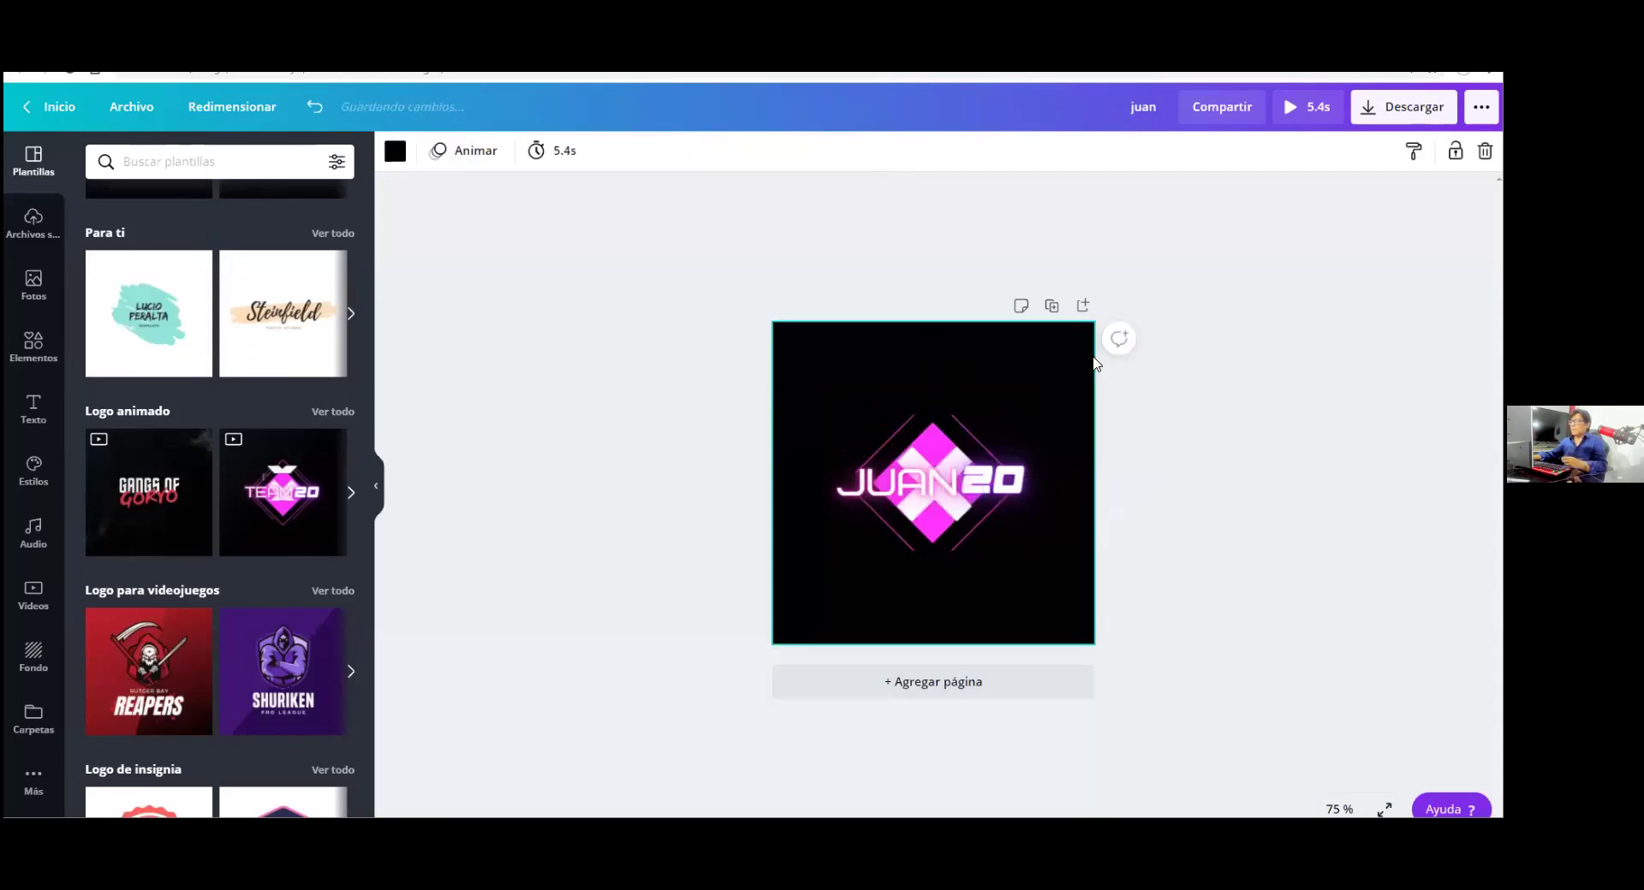
{"action": "left_click", "coordinate": [1124, 441]}
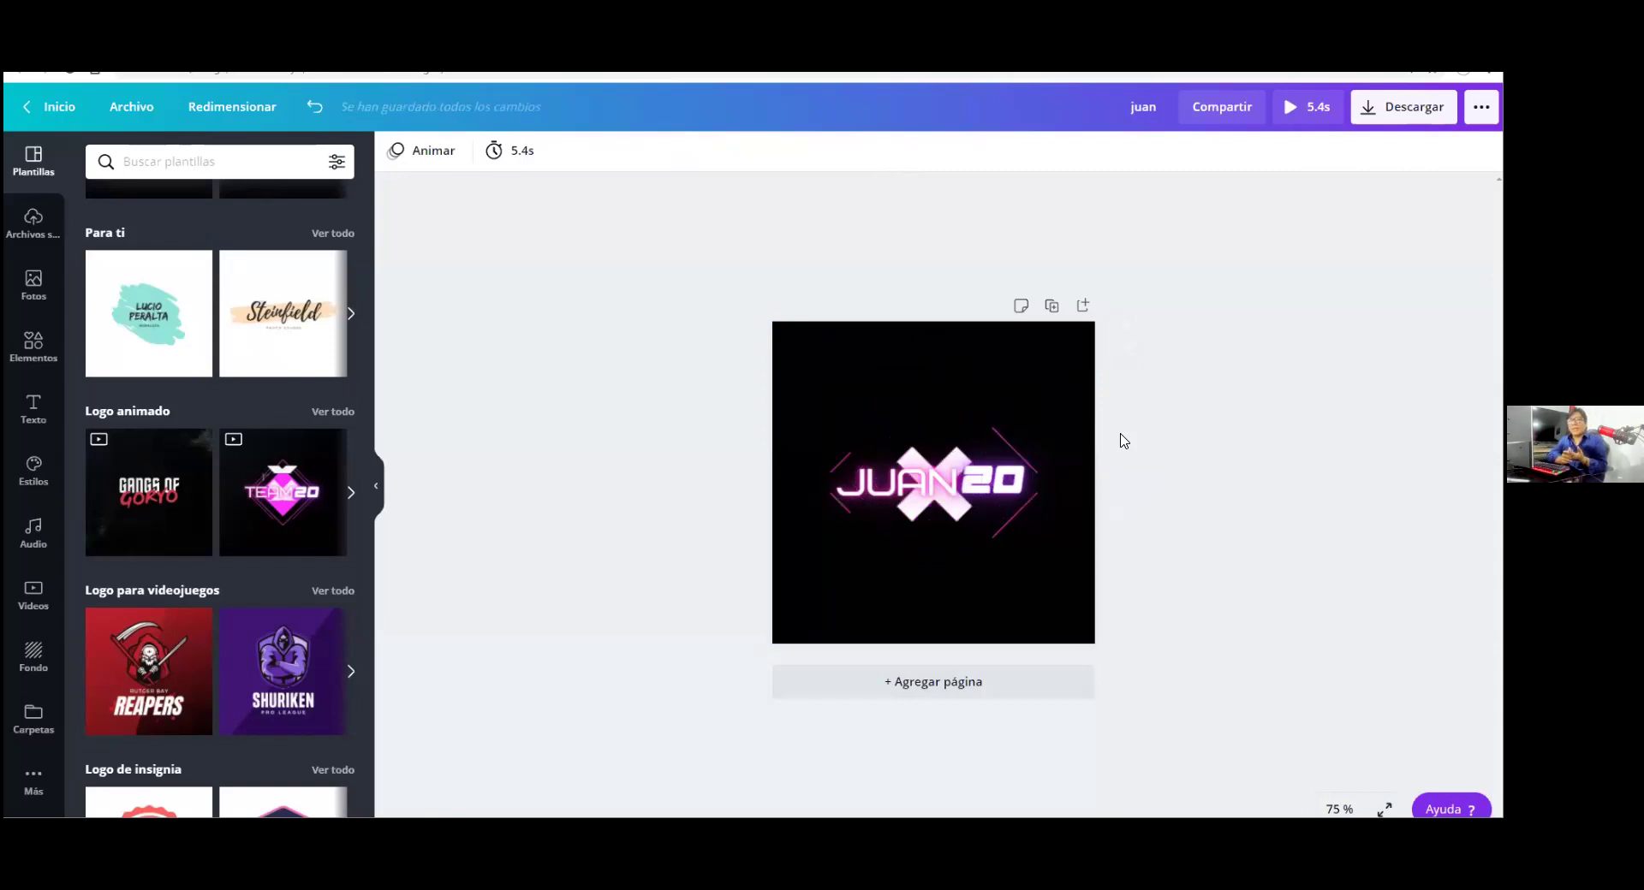
{"action": "left_click", "coordinate": [173, 305]}
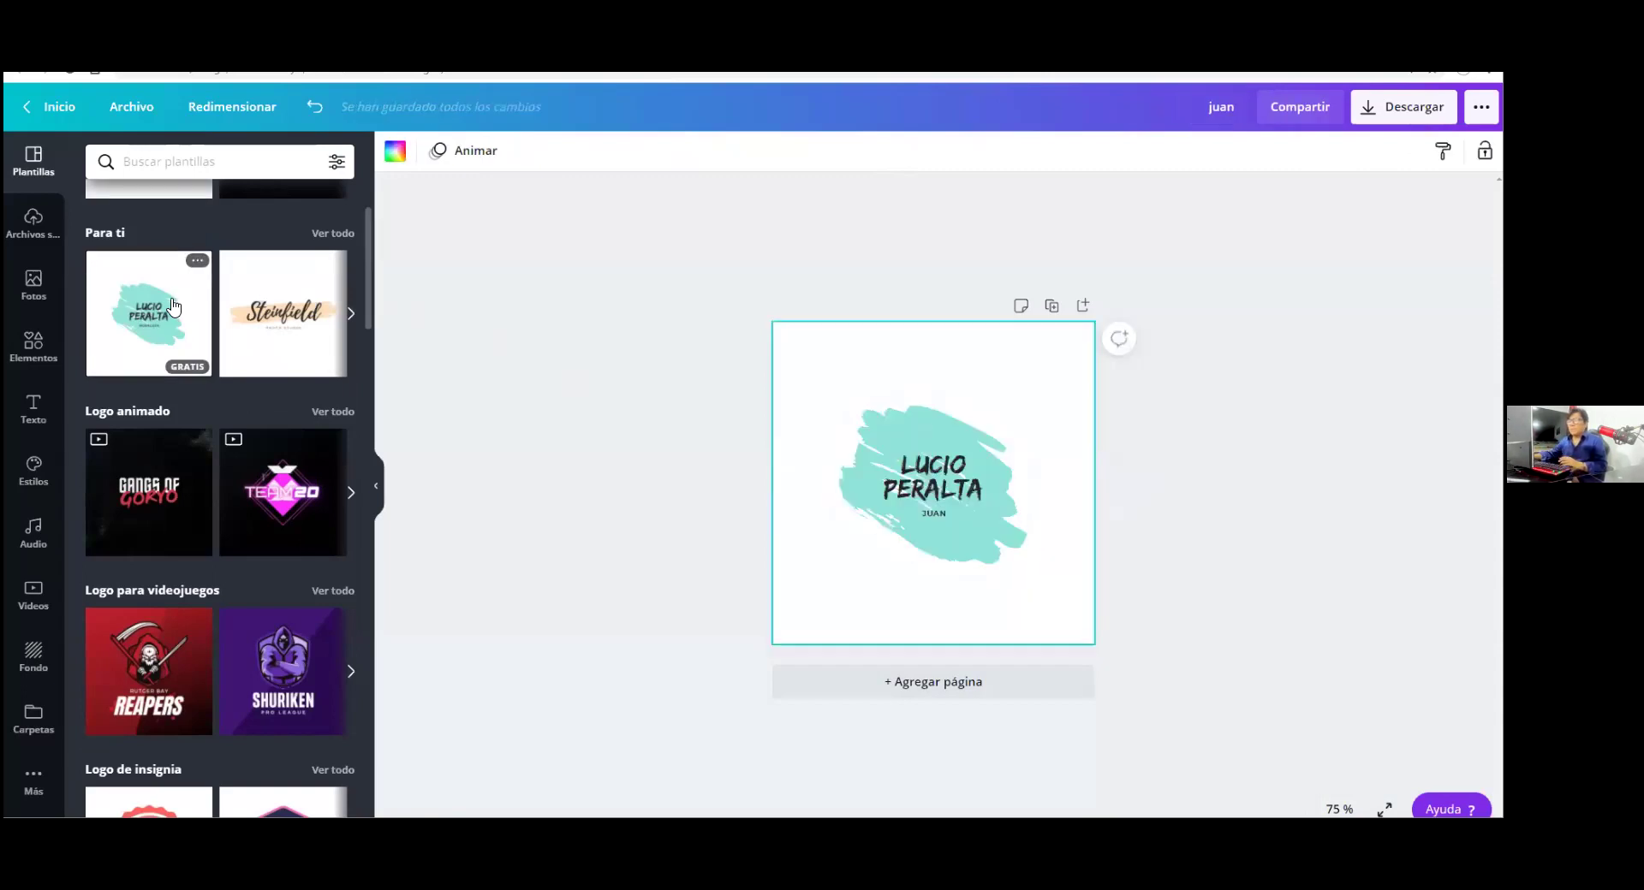
Apply the Steinfield script logo template, with JUAN beneath the name
{"action": "left_click", "coordinate": [308, 310]}
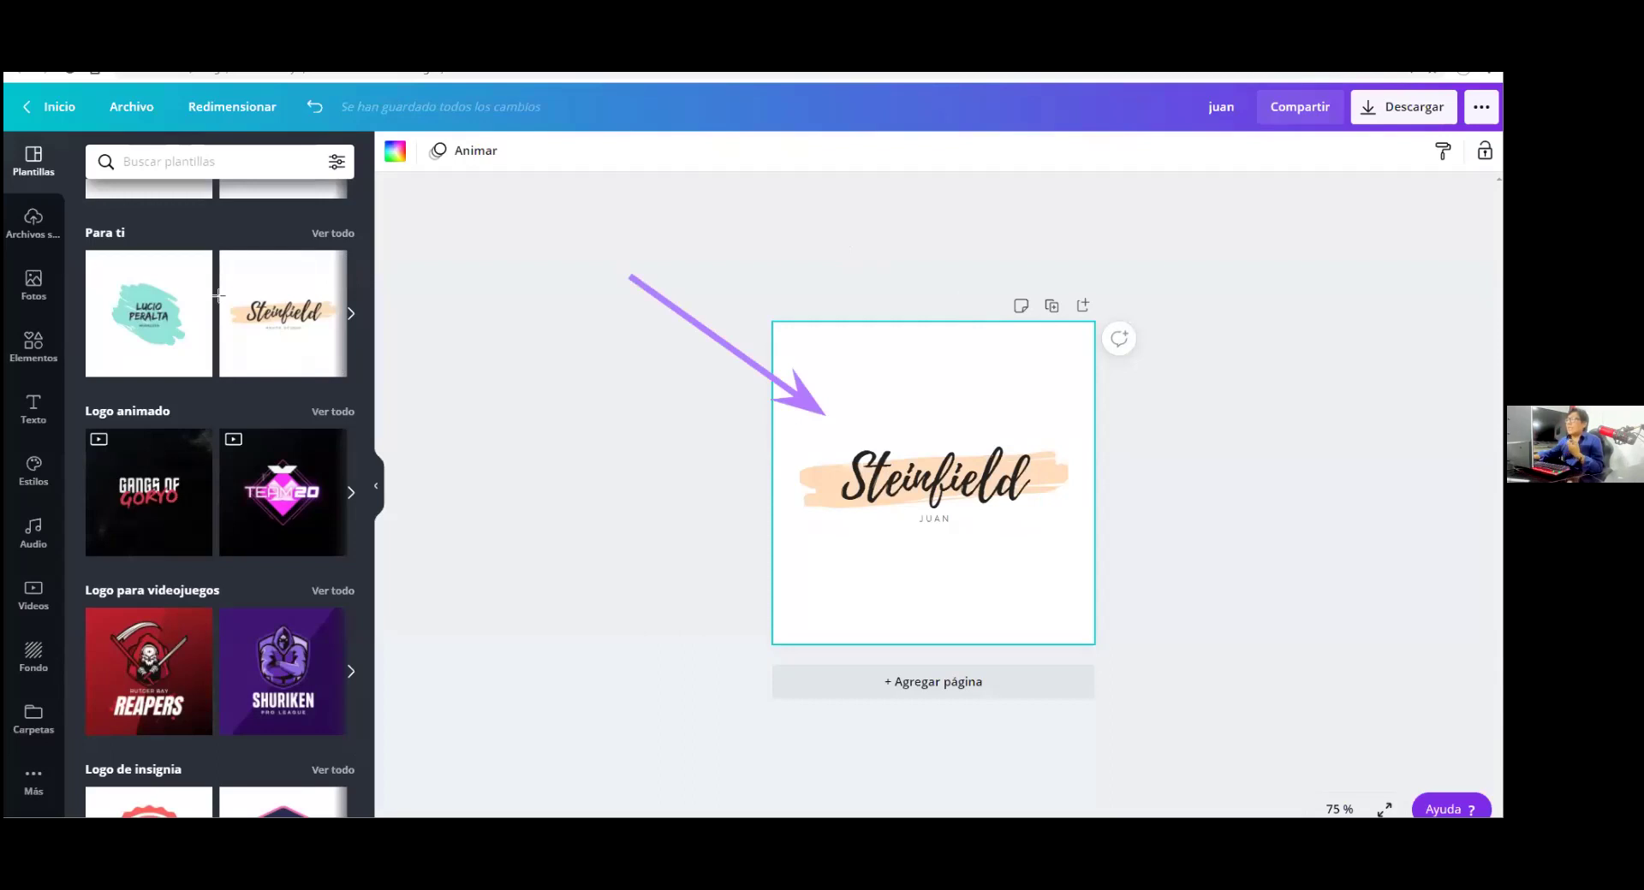
{"action": "left_click_drag", "start_coordinate": [700, 275], "coordinate": [660, 338]}
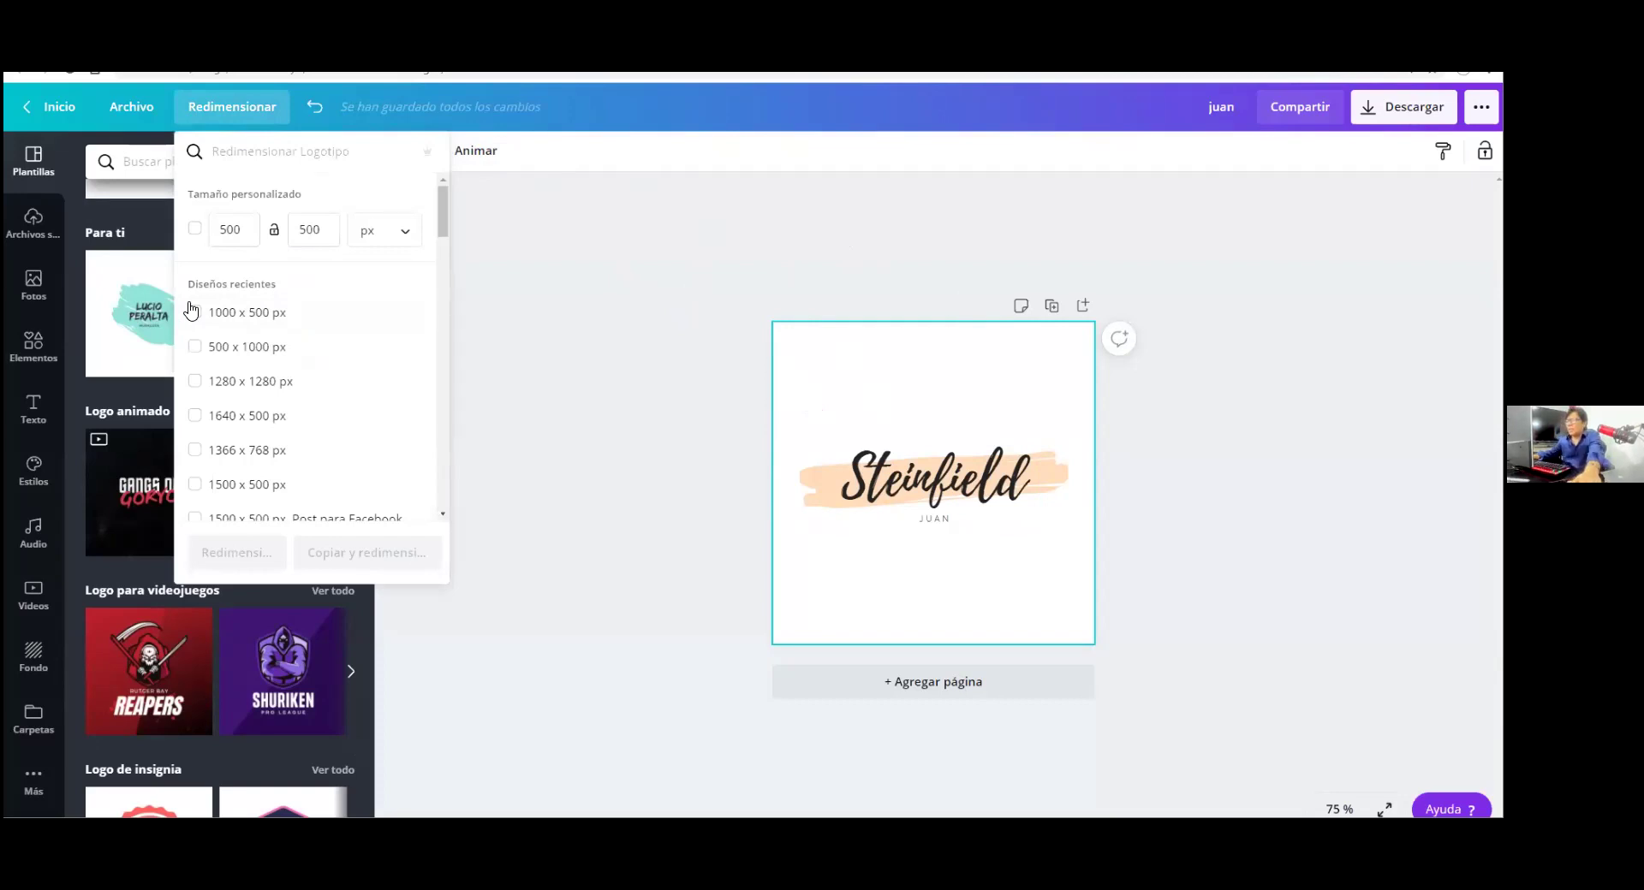
Create a custom 500 × 200 px resized copy of the Steinfield logo
{"action": "double_click", "coordinate": [238, 231]}
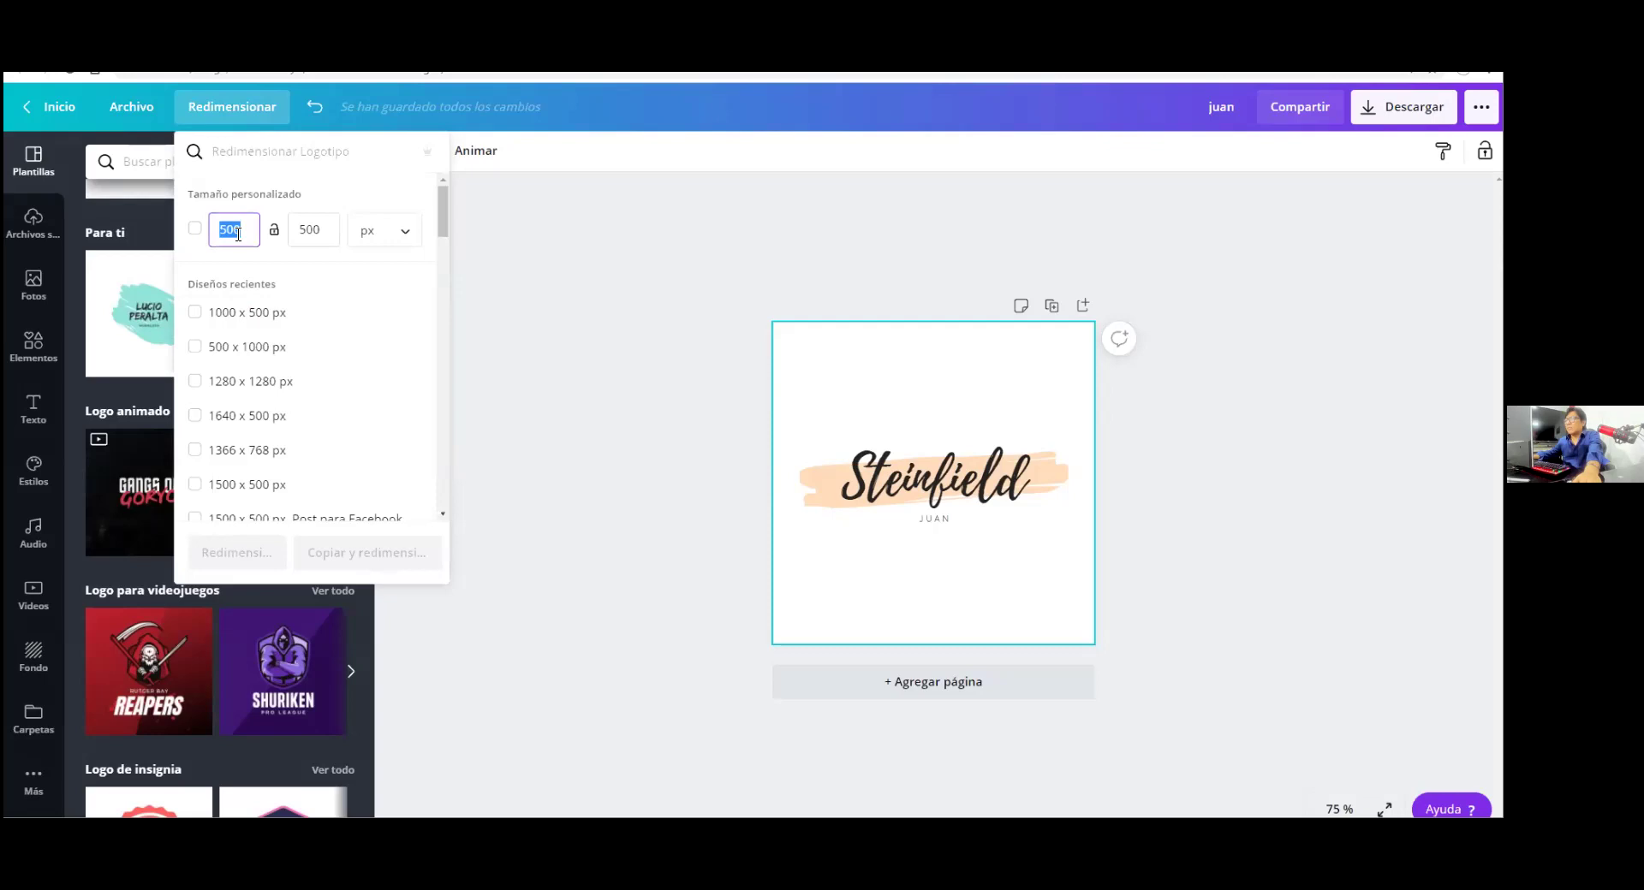
{"action": "type", "text": "20"}
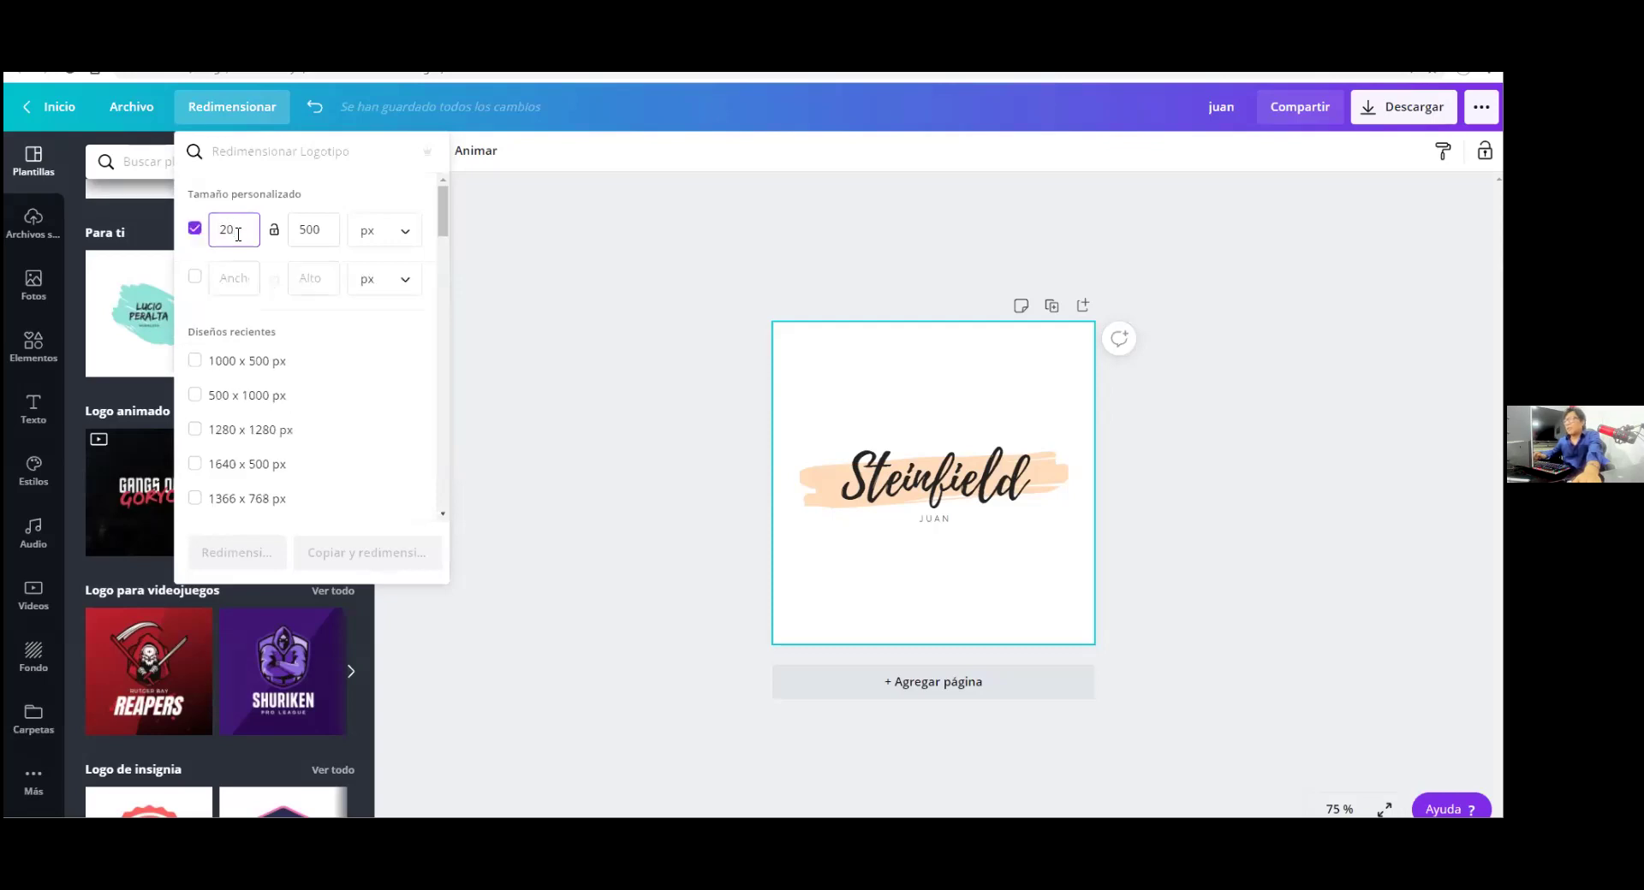
{"action": "type", "text": "0"}
{"action": "left_click", "coordinate": [350, 553]}
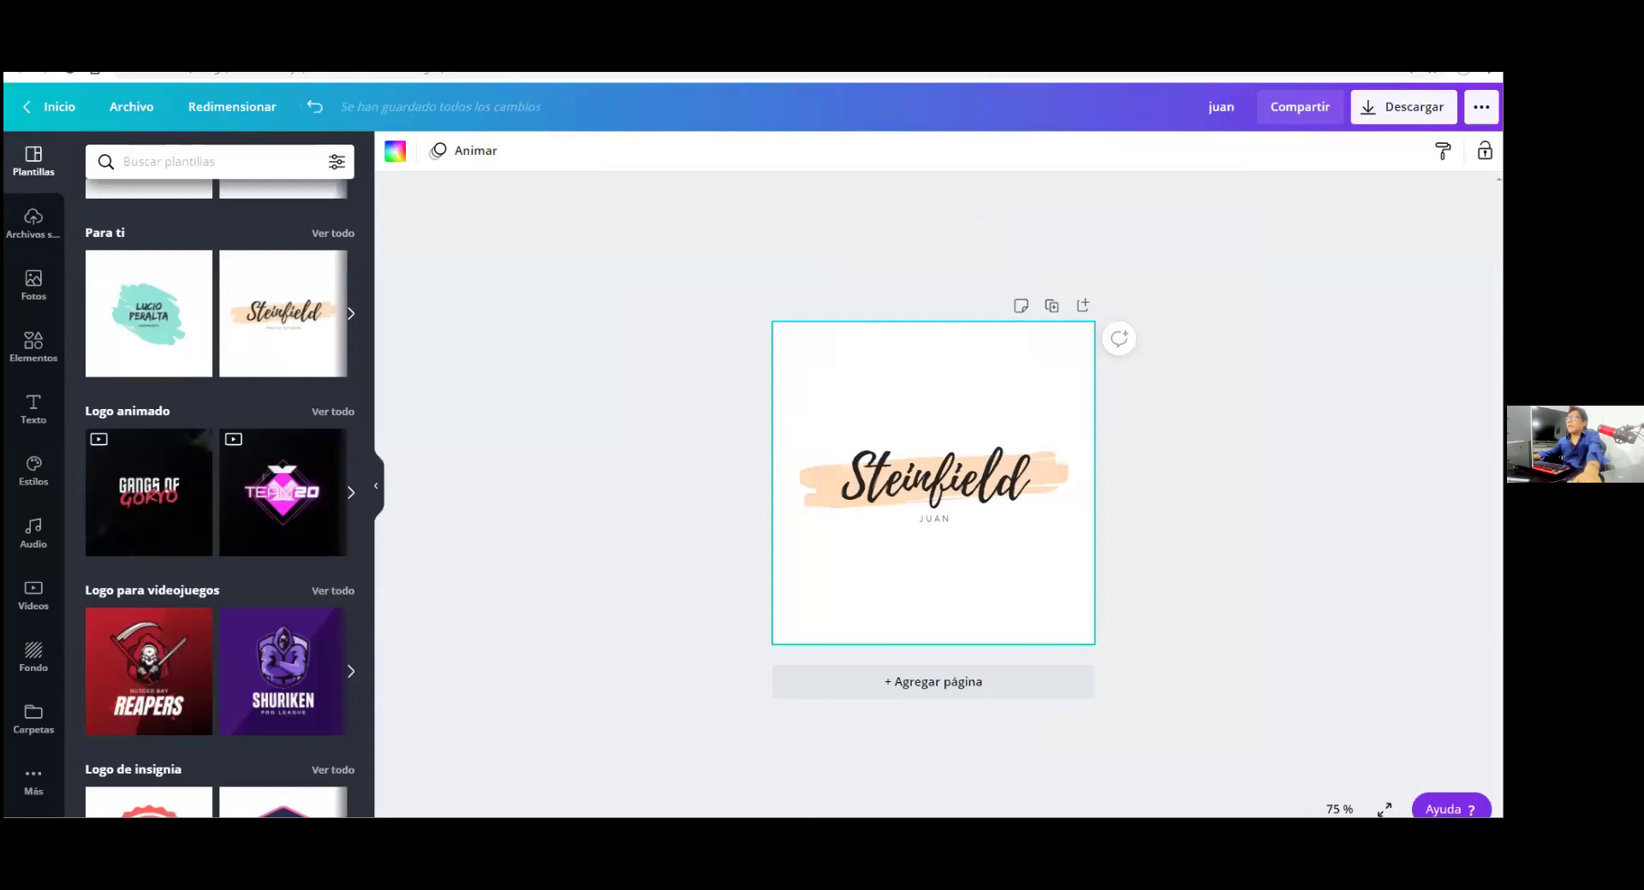
{"action": "left_click", "coordinate": [257, 107]}
{"action": "left_click", "coordinate": [296, 229]}
{"action": "type", "text": "200"}
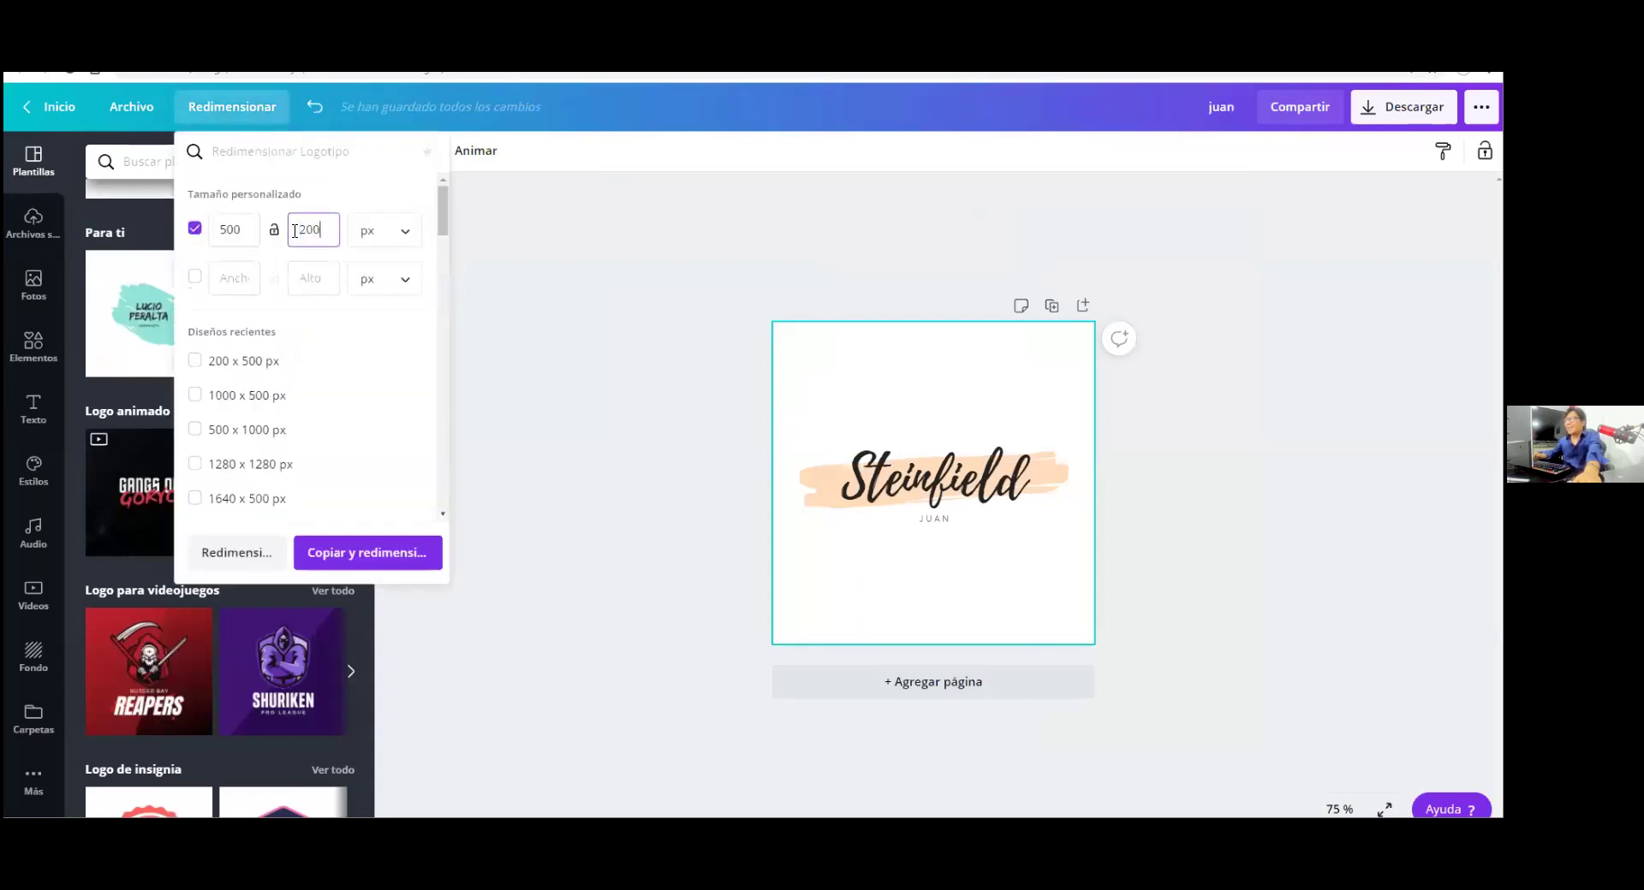
{"action": "left_click", "coordinate": [368, 554]}
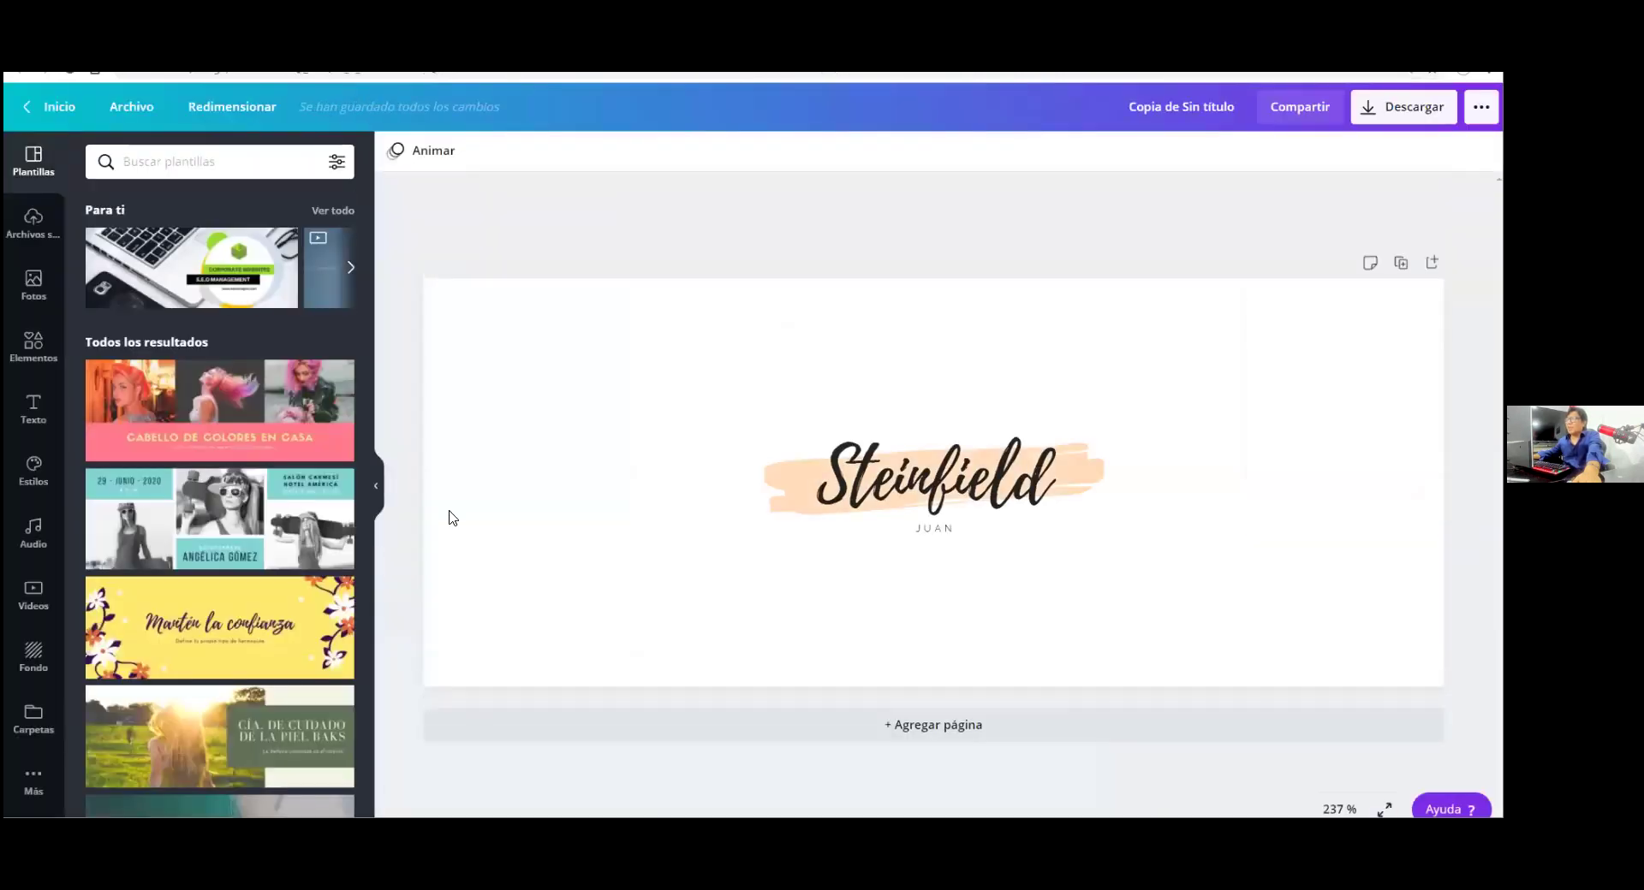
Enlarge the Steinfield JUAN logo group across the banner width, then delete it
{"action": "left_click_drag", "start_coordinate": [638, 405], "coordinate": [1179, 576]}
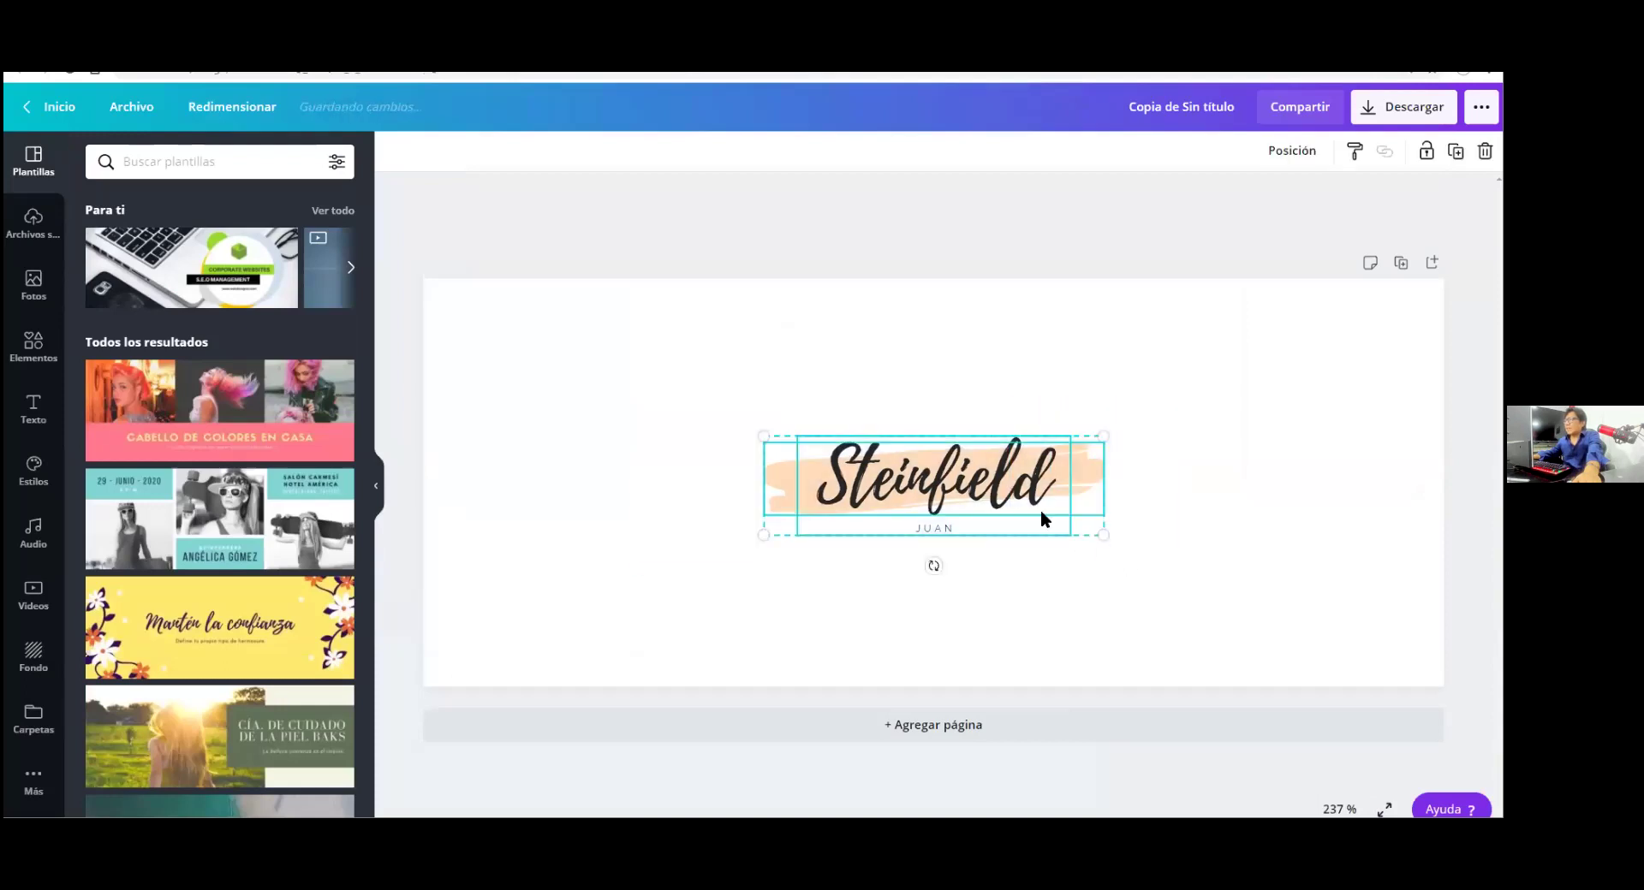
{"action": "left_click_drag", "start_coordinate": [439, 307], "coordinate": [433, 341]}
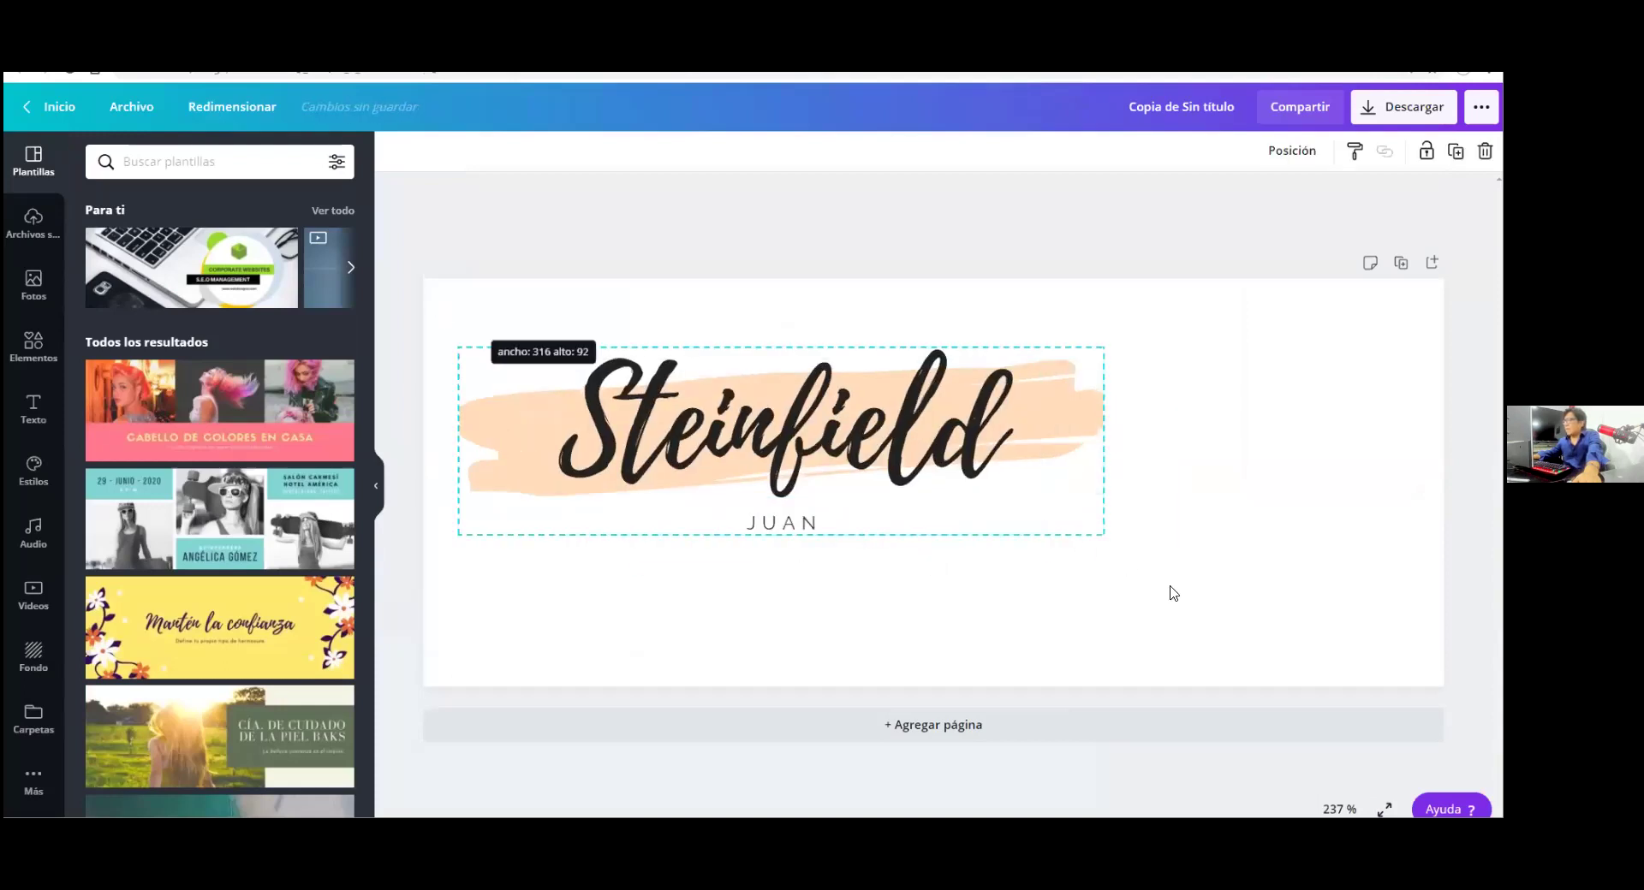
{"action": "left_click_drag", "start_coordinate": [1103, 535], "coordinate": [1409, 624]}
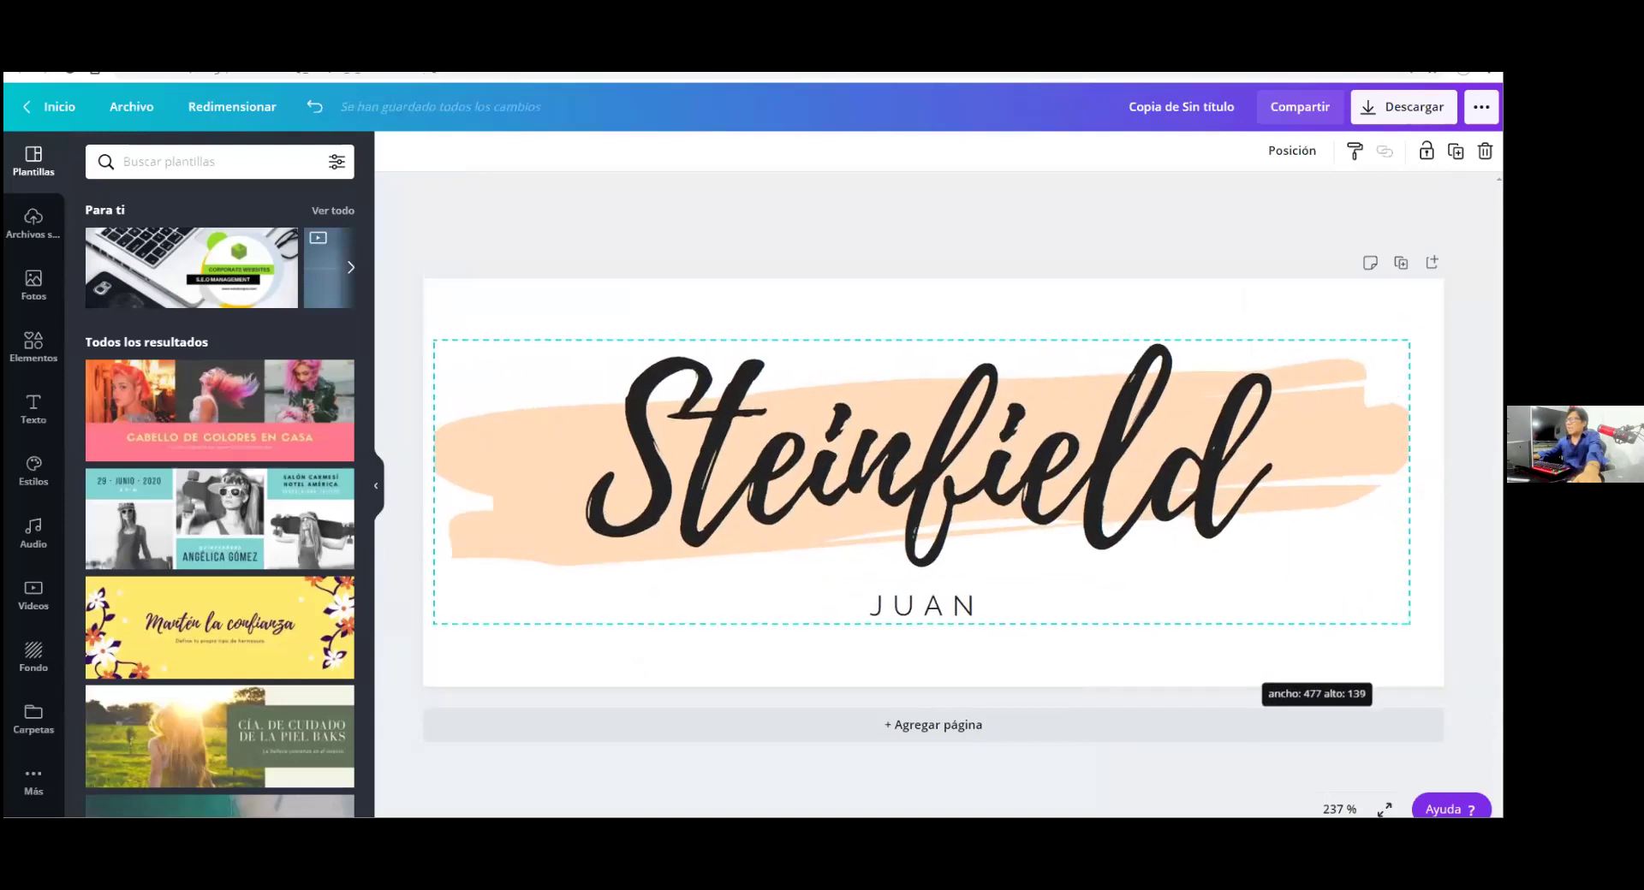
{"action": "left_click", "coordinate": [637, 235]}
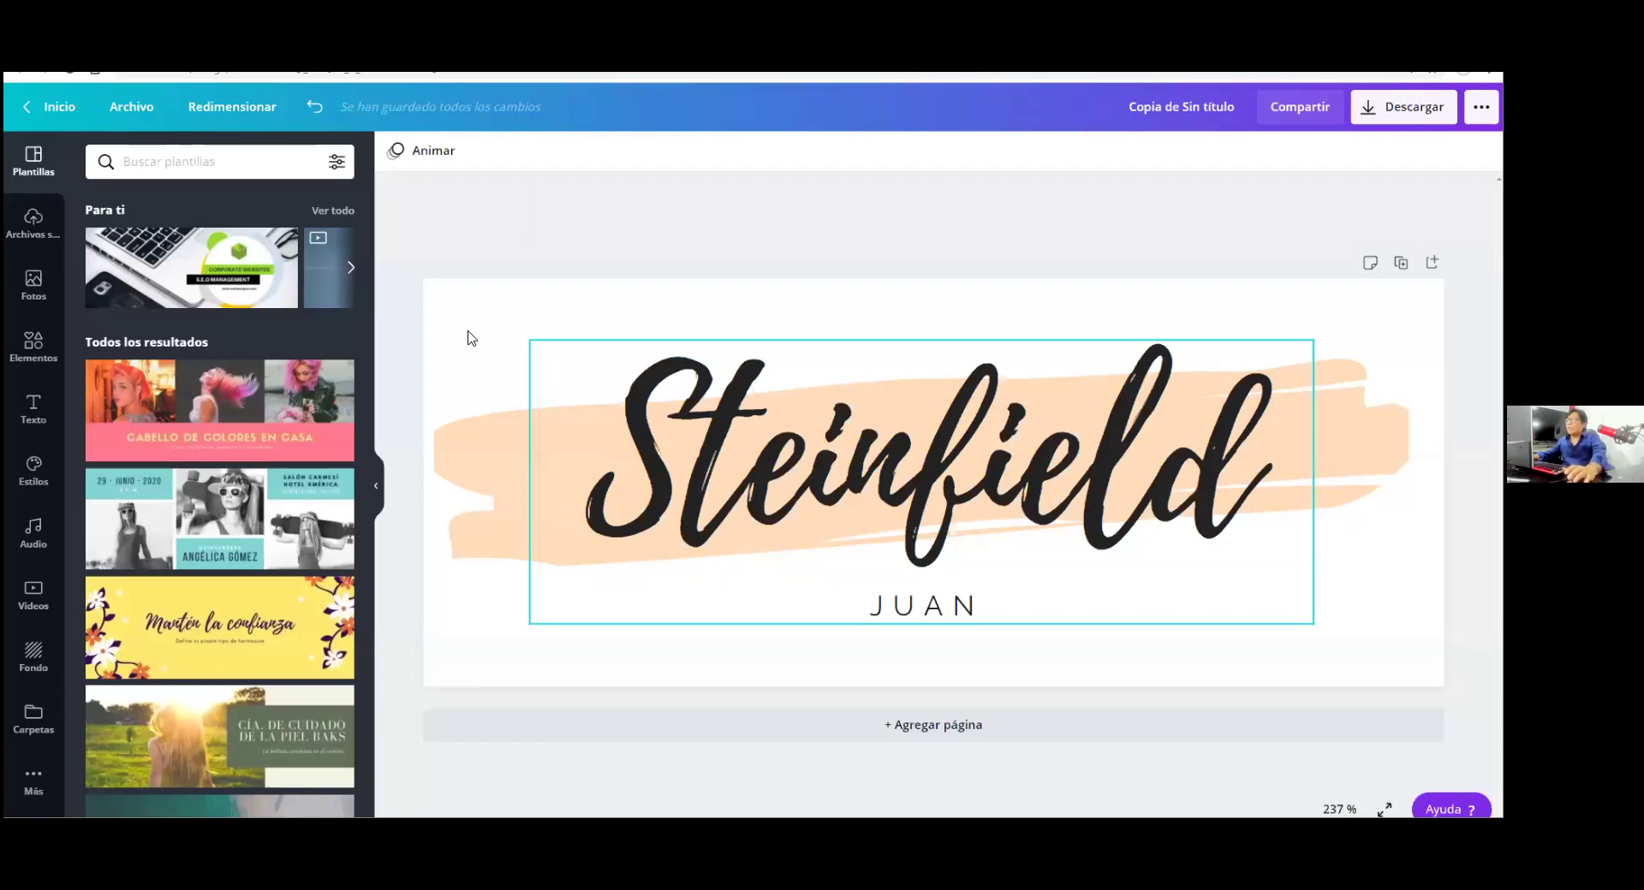
{"action": "left_click_drag", "start_coordinate": [440, 368], "coordinate": [1028, 684]}
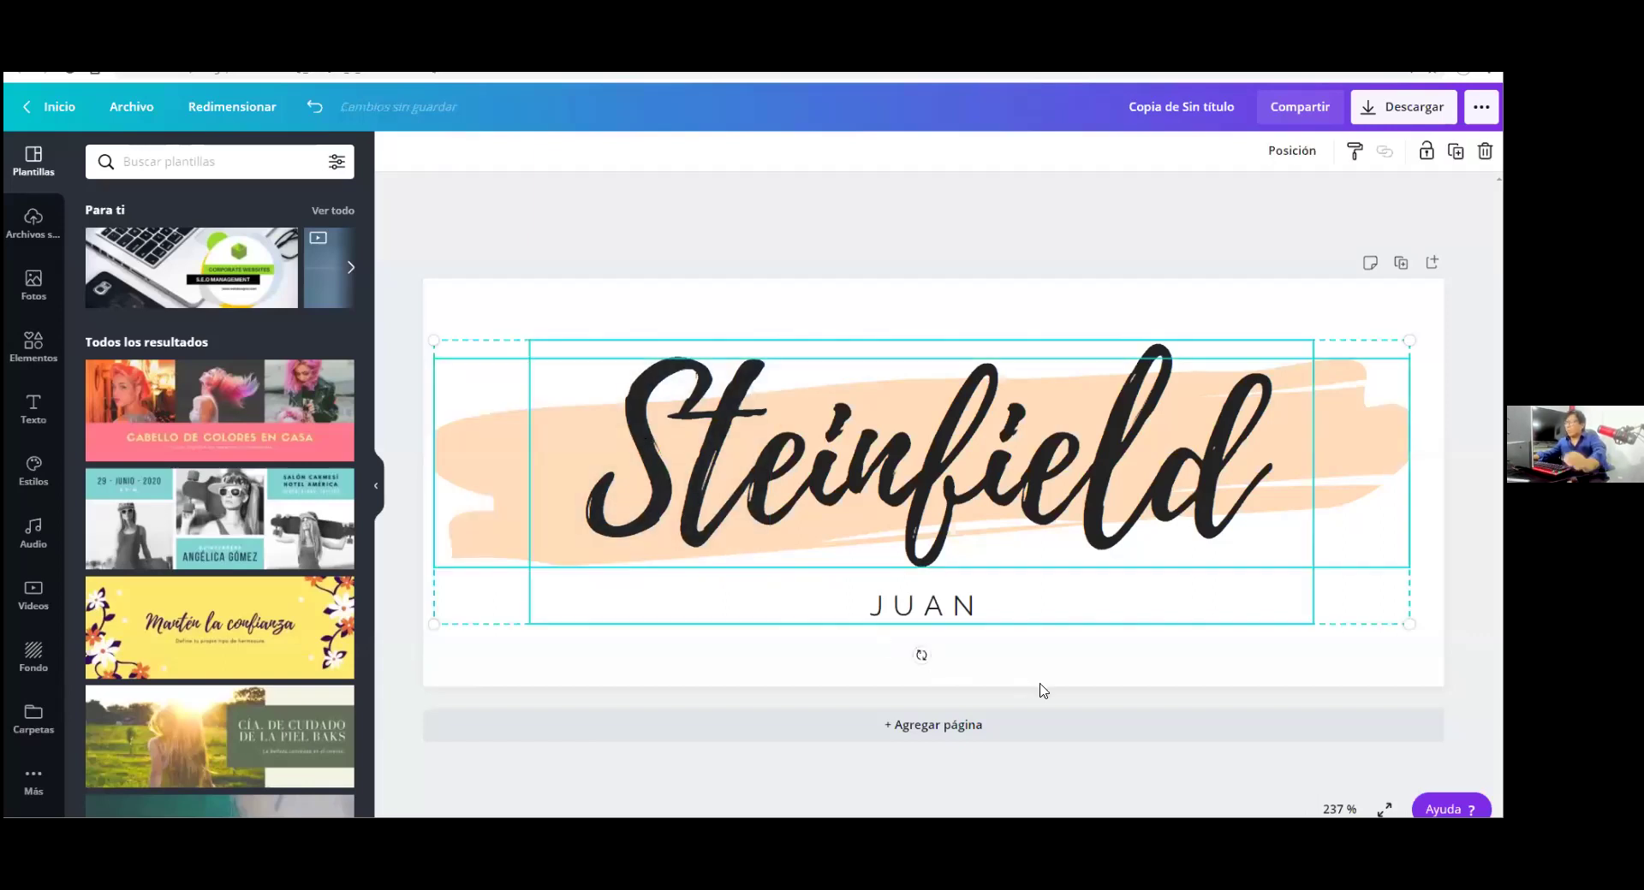
{"action": "key", "text": "Delete"}
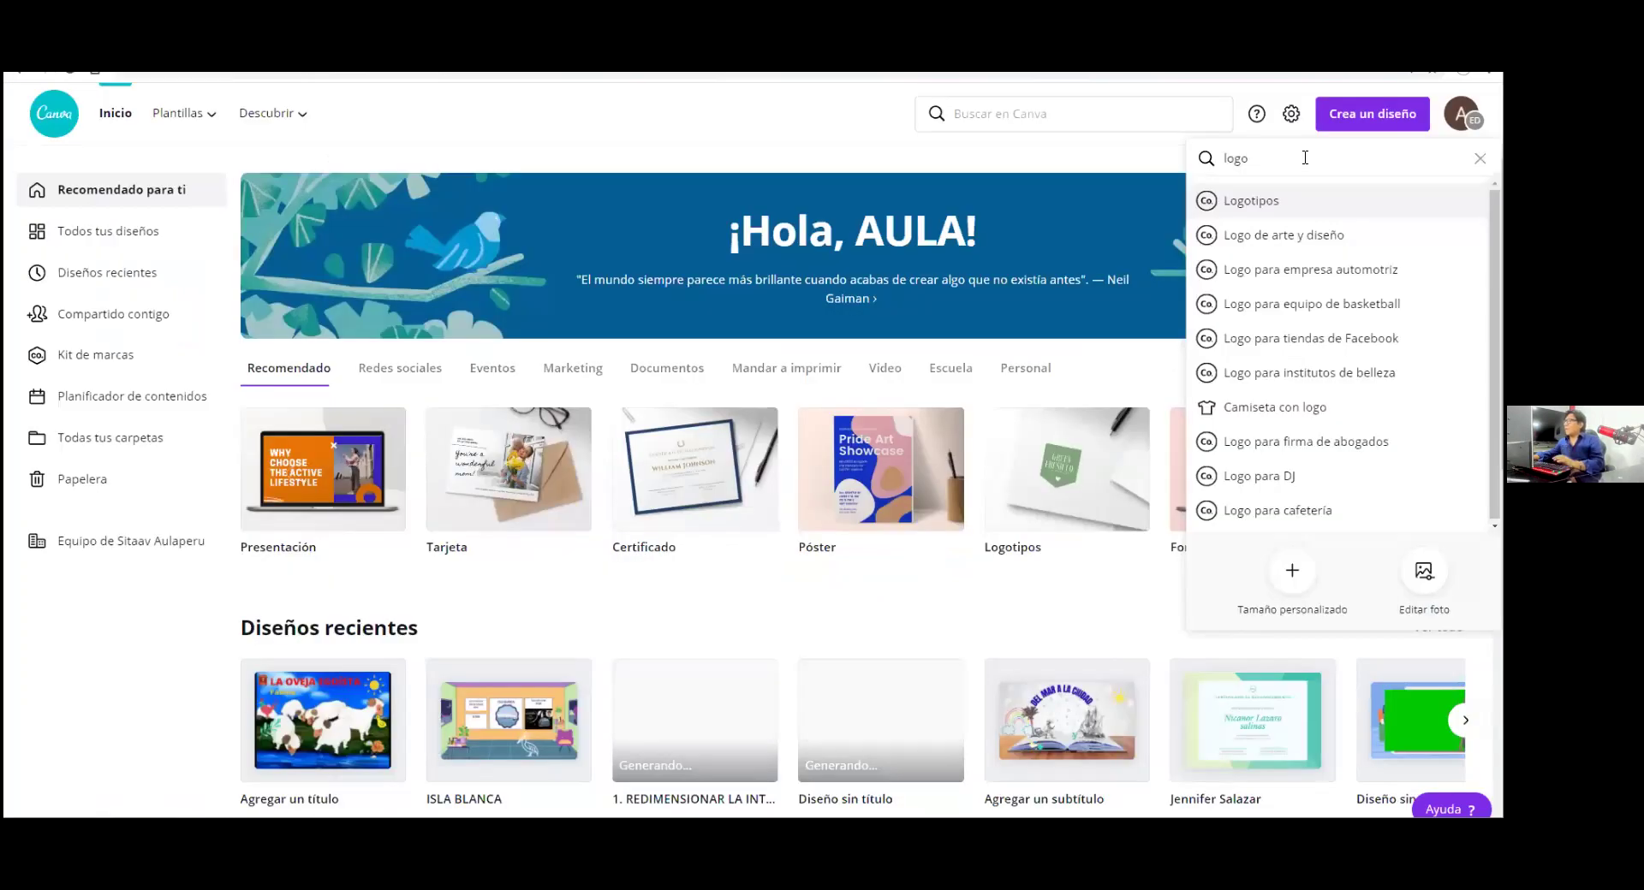
Search 'infografia' and start a new Infografía design with the áreas verdes template
{"action": "key", "text": "ctrl+a"}
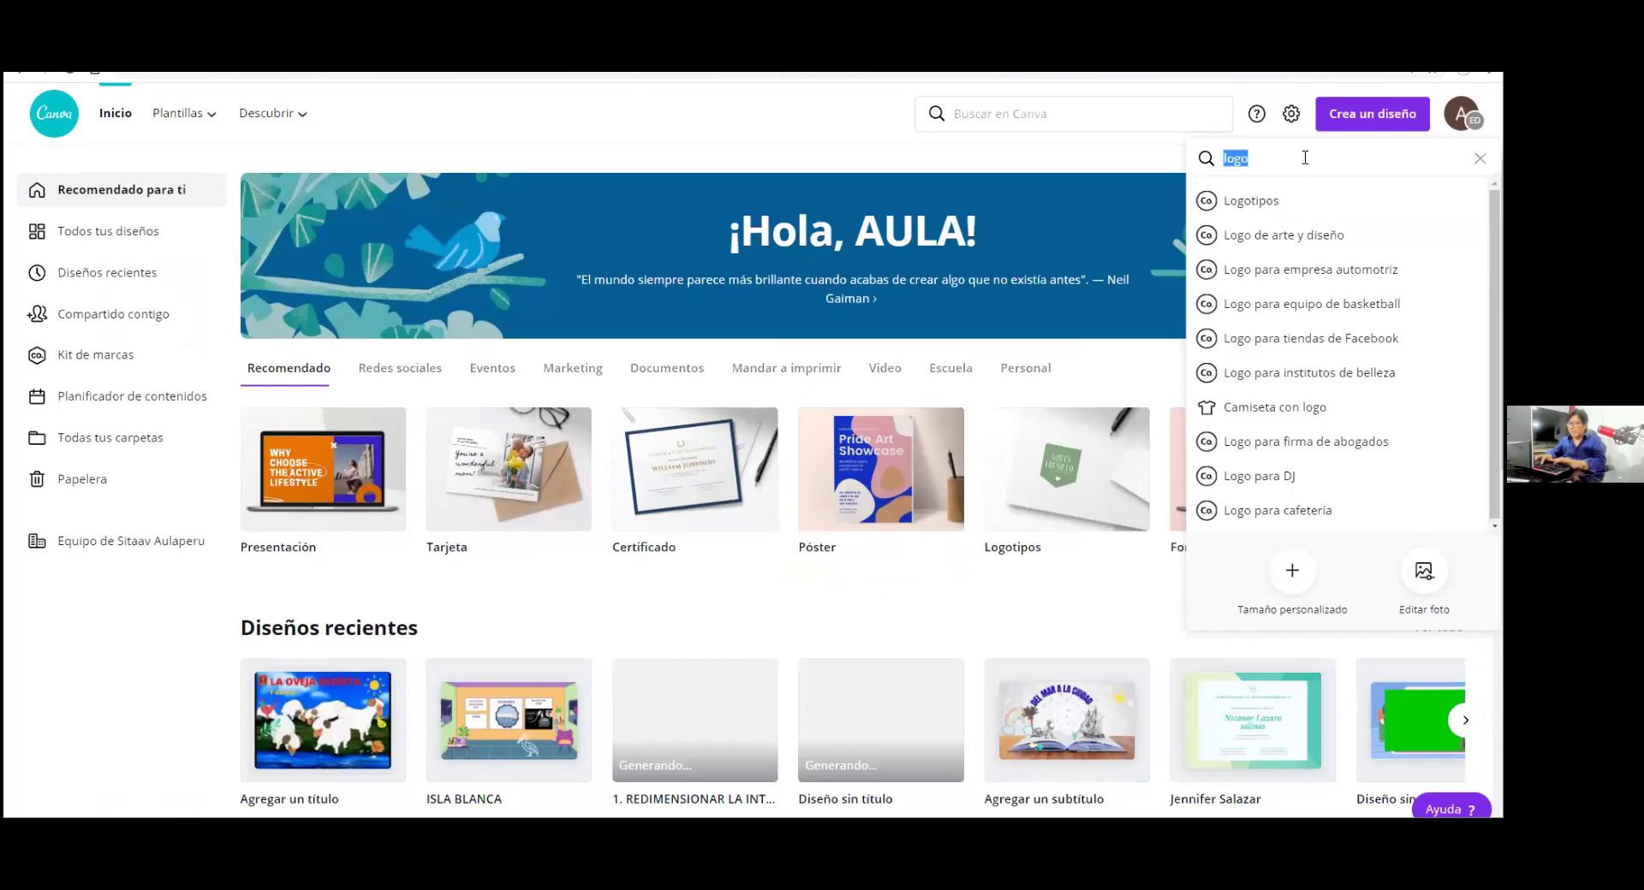
{"action": "type", "text": "infografi"}
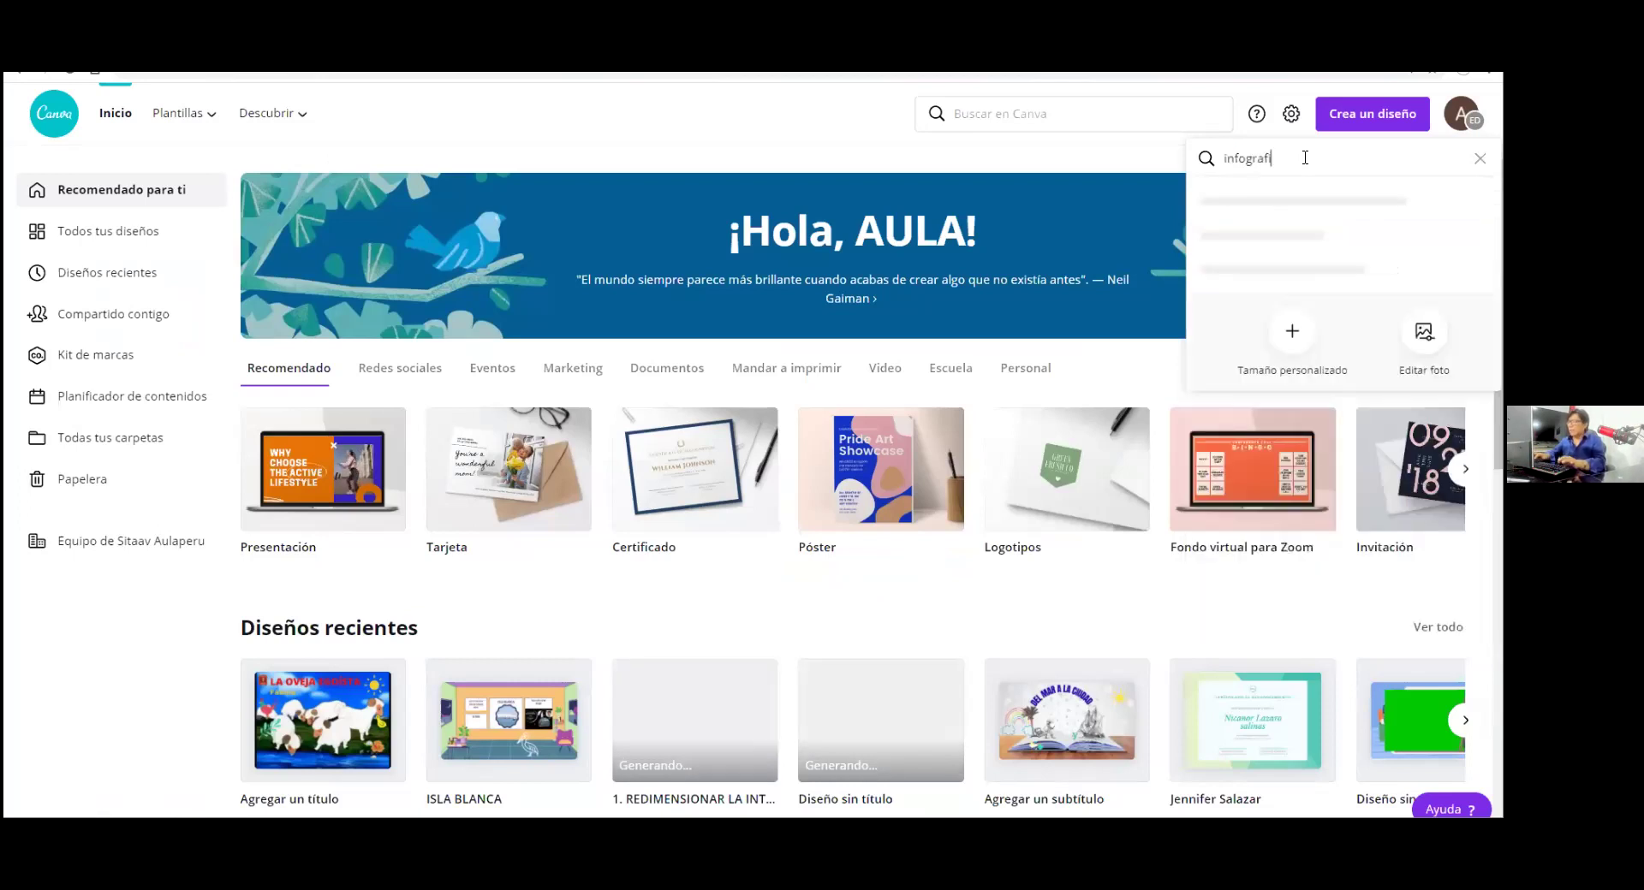
{"action": "type", "text": "a"}
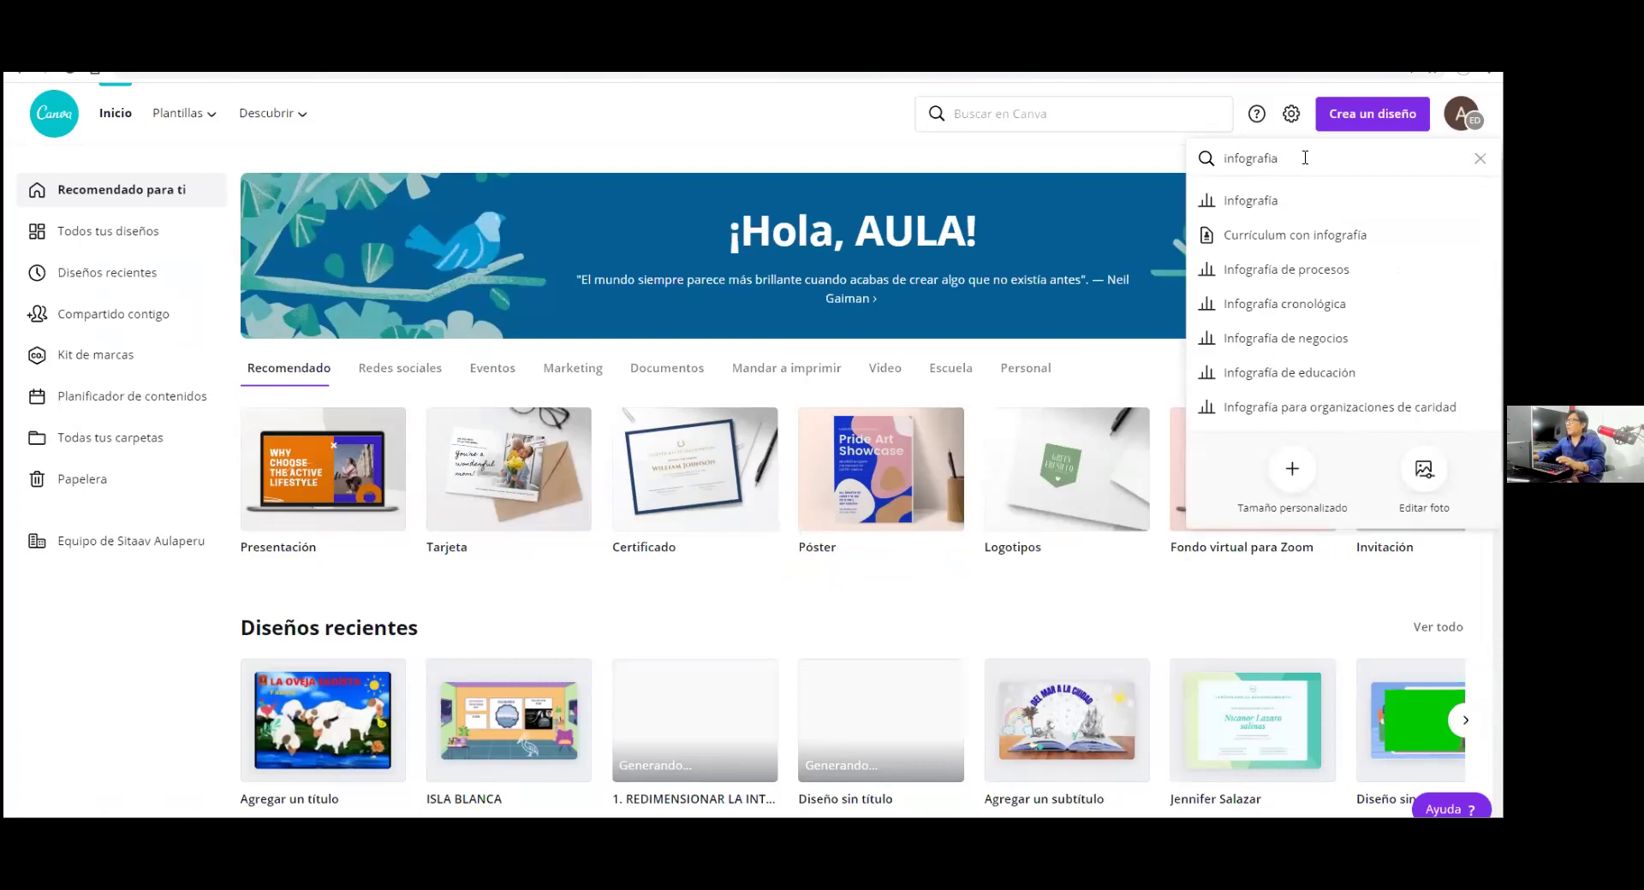
{"action": "left_click", "coordinate": [1279, 203]}
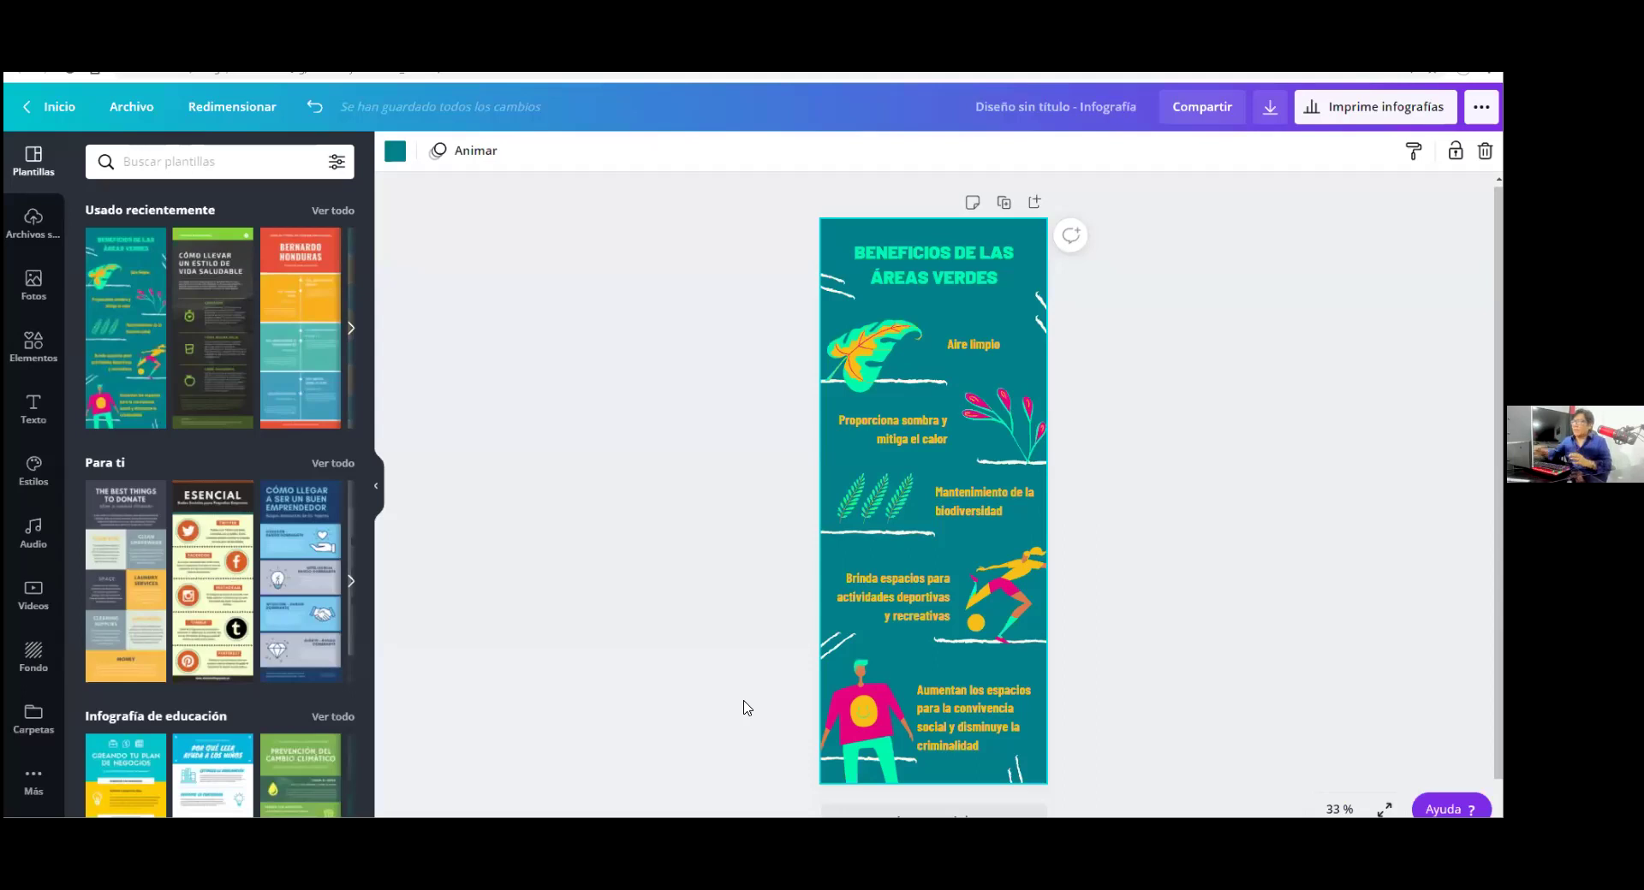
Make an 800 × 500 px landscape copy of the áreas verdes infographic, setting height 500
{"action": "scroll", "coordinate": [712, 544], "scroll_direction": "down", "scroll_amount": 1}
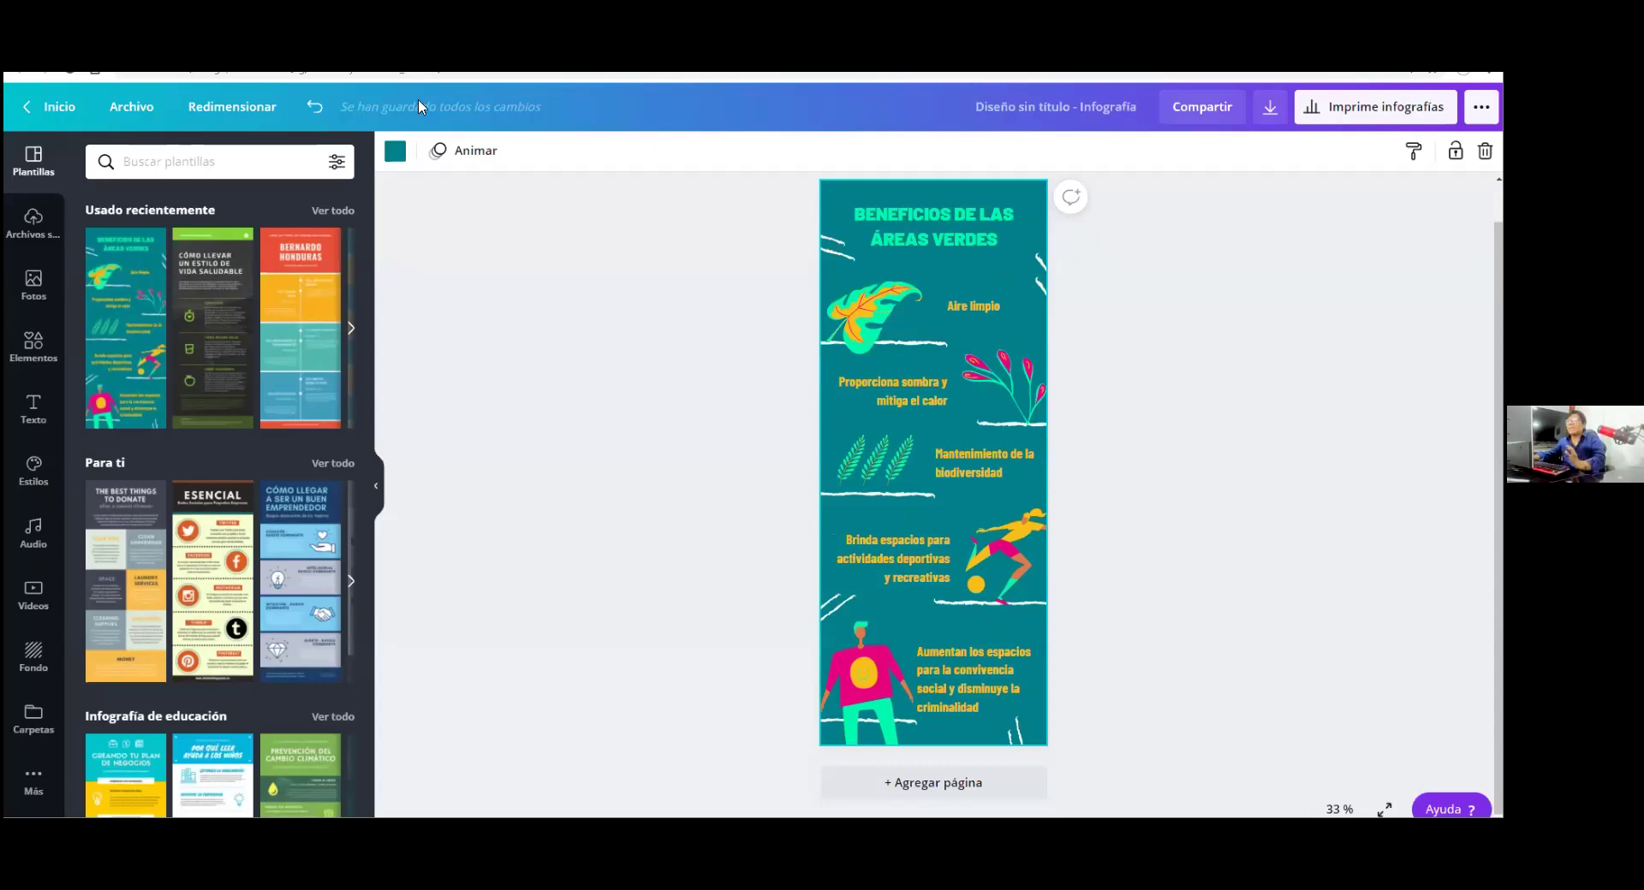
{"action": "left_click", "coordinate": [216, 114]}
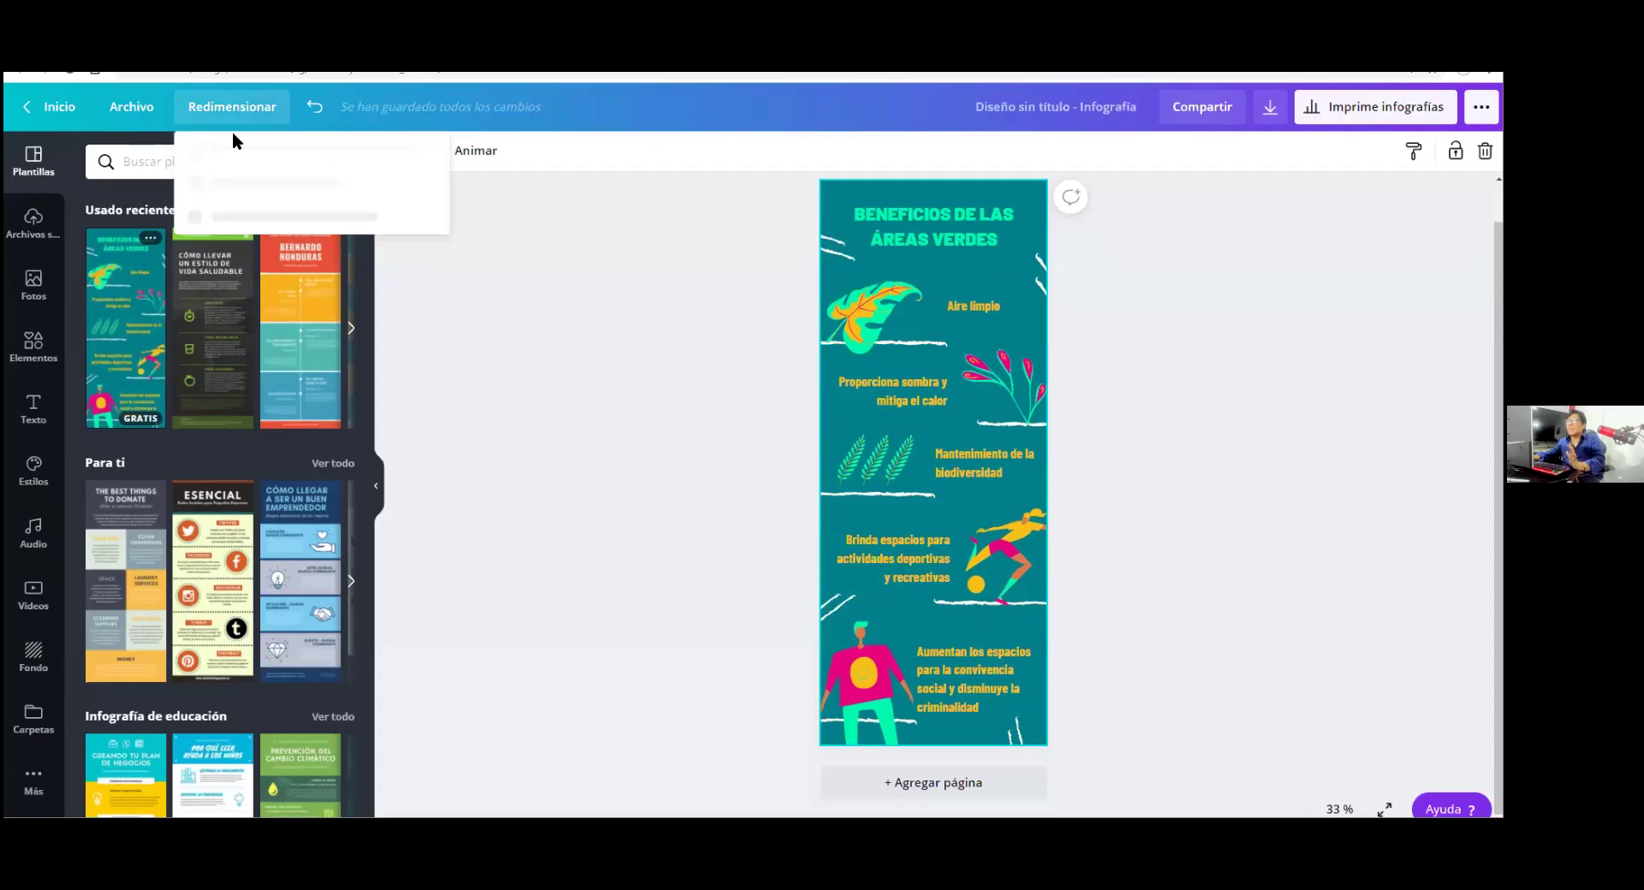
{"action": "left_click", "coordinate": [304, 230]}
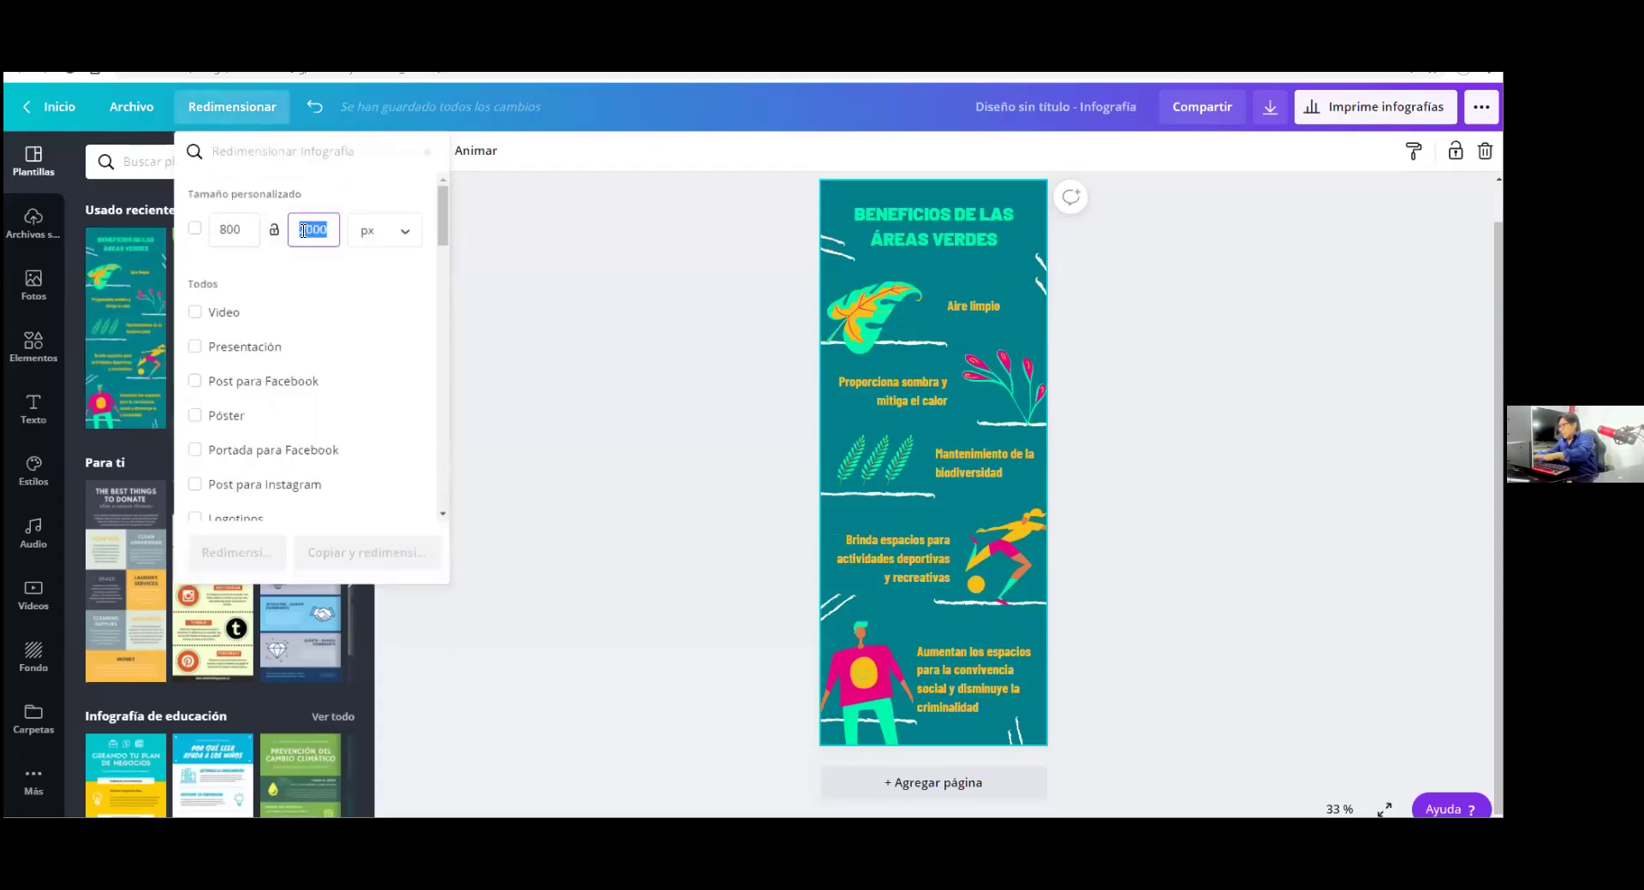
{"action": "type", "text": "500"}
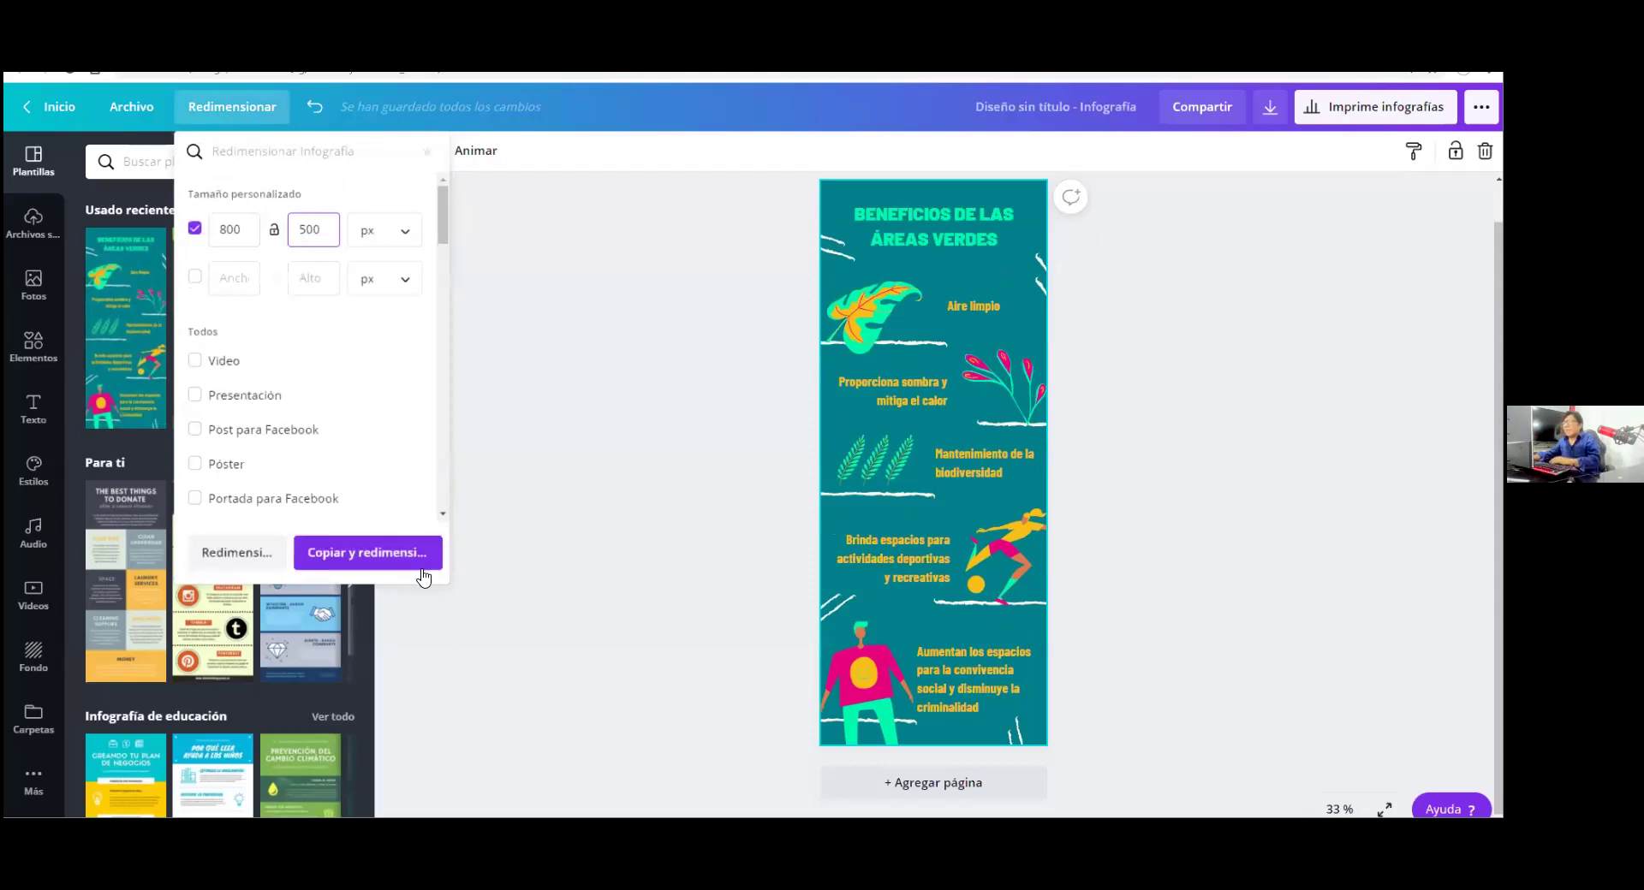
{"action": "left_click", "coordinate": [415, 542]}
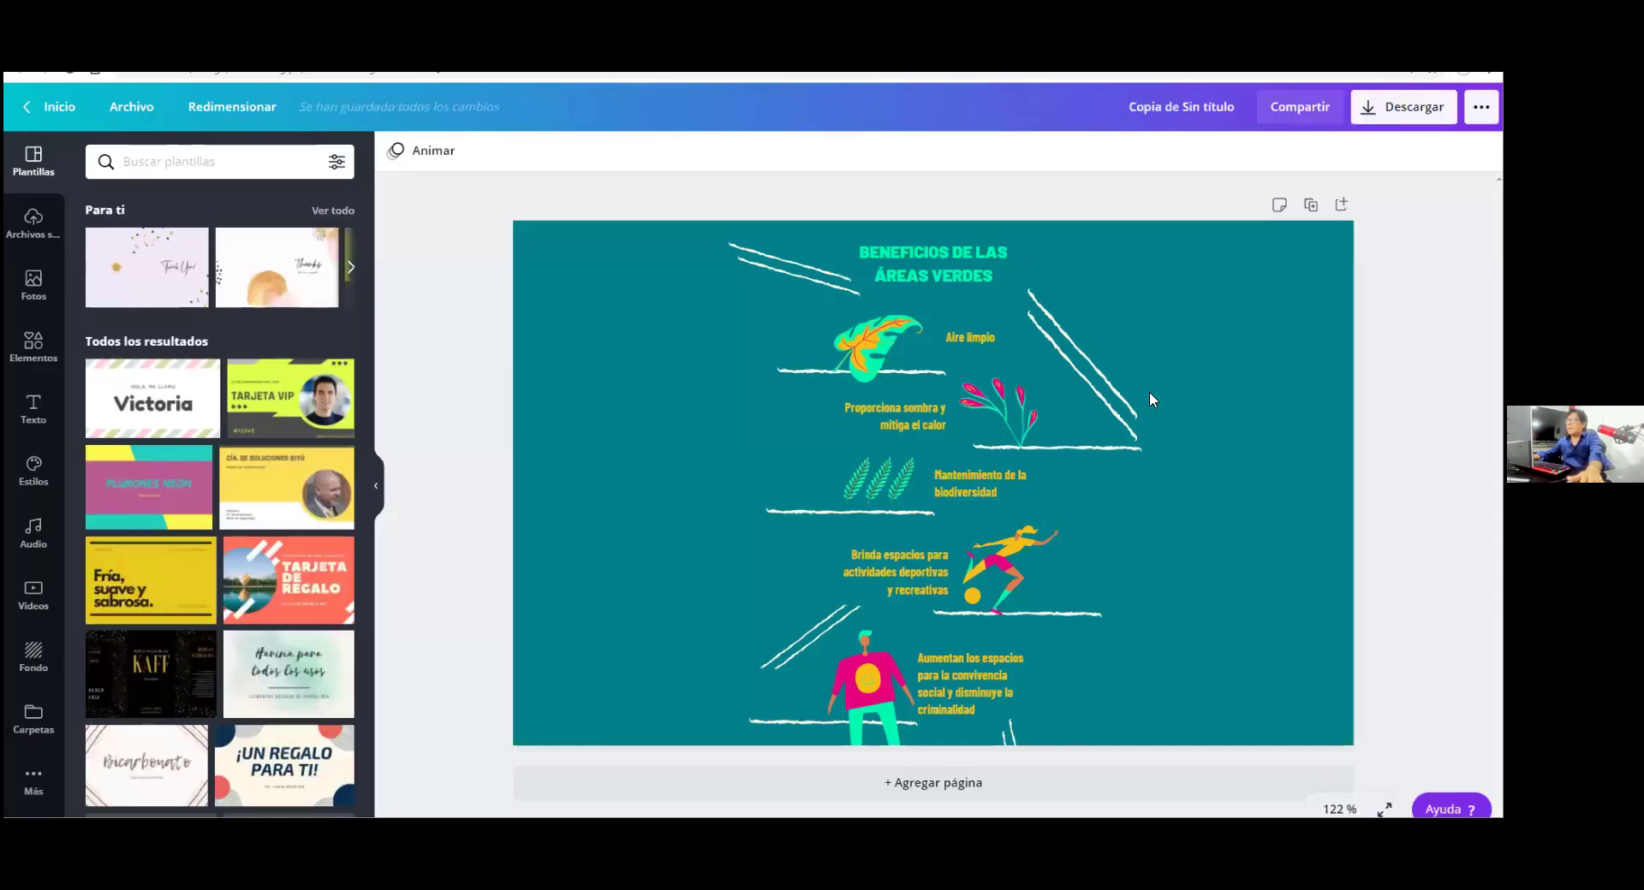
Select the page of the 800 × 500 infographic copy and bring up its resize options
{"action": "left_click", "coordinate": [1253, 419]}
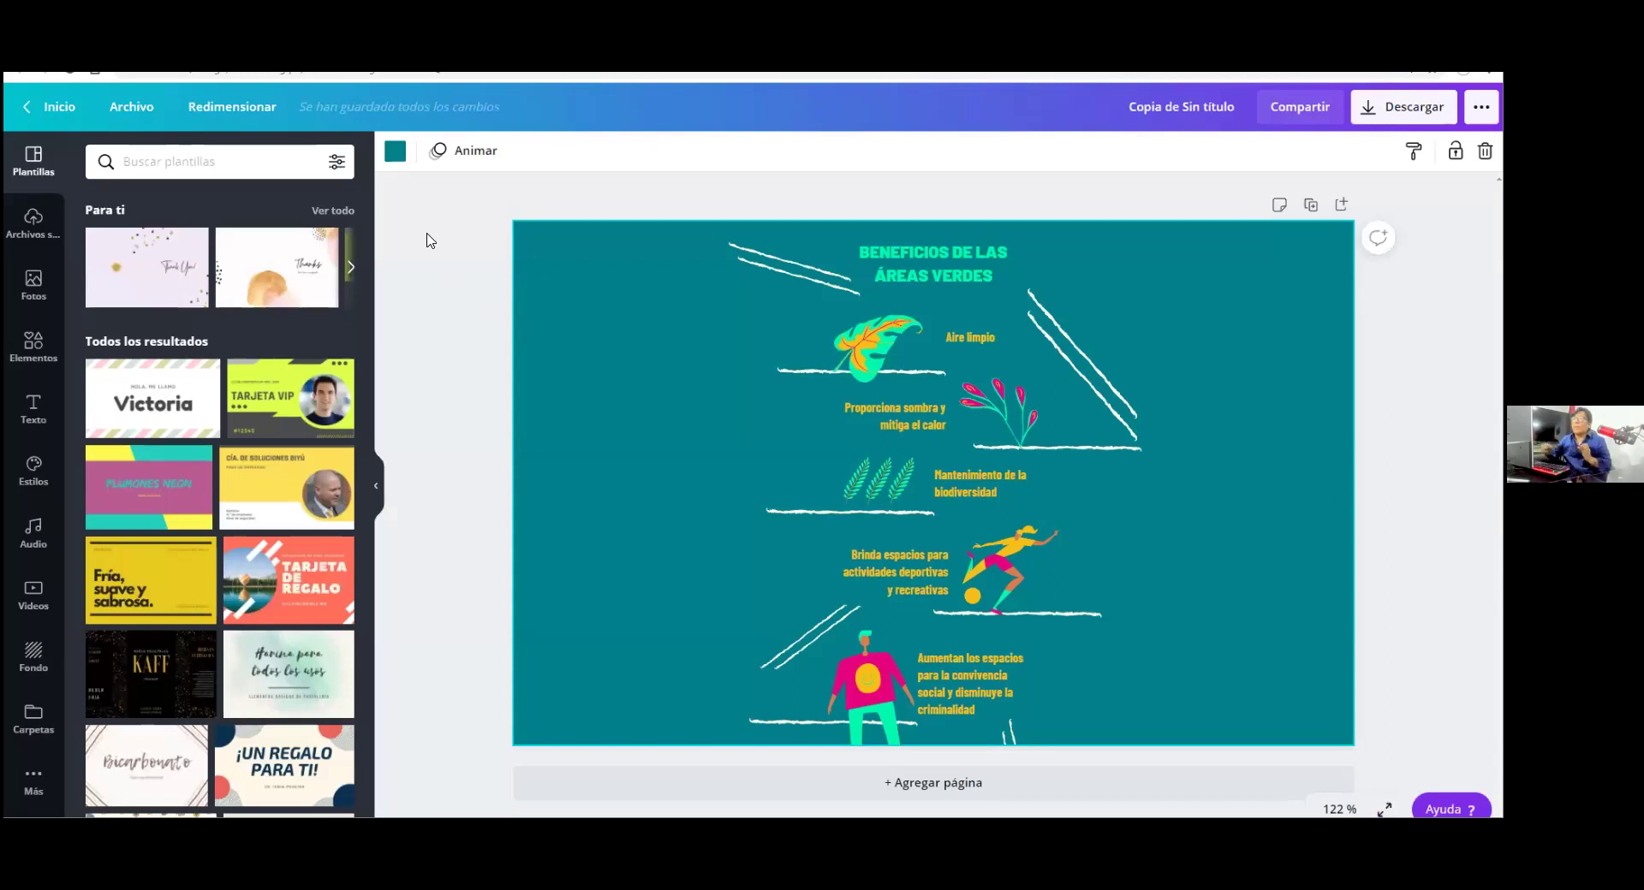
{"action": "left_click", "coordinate": [266, 122]}
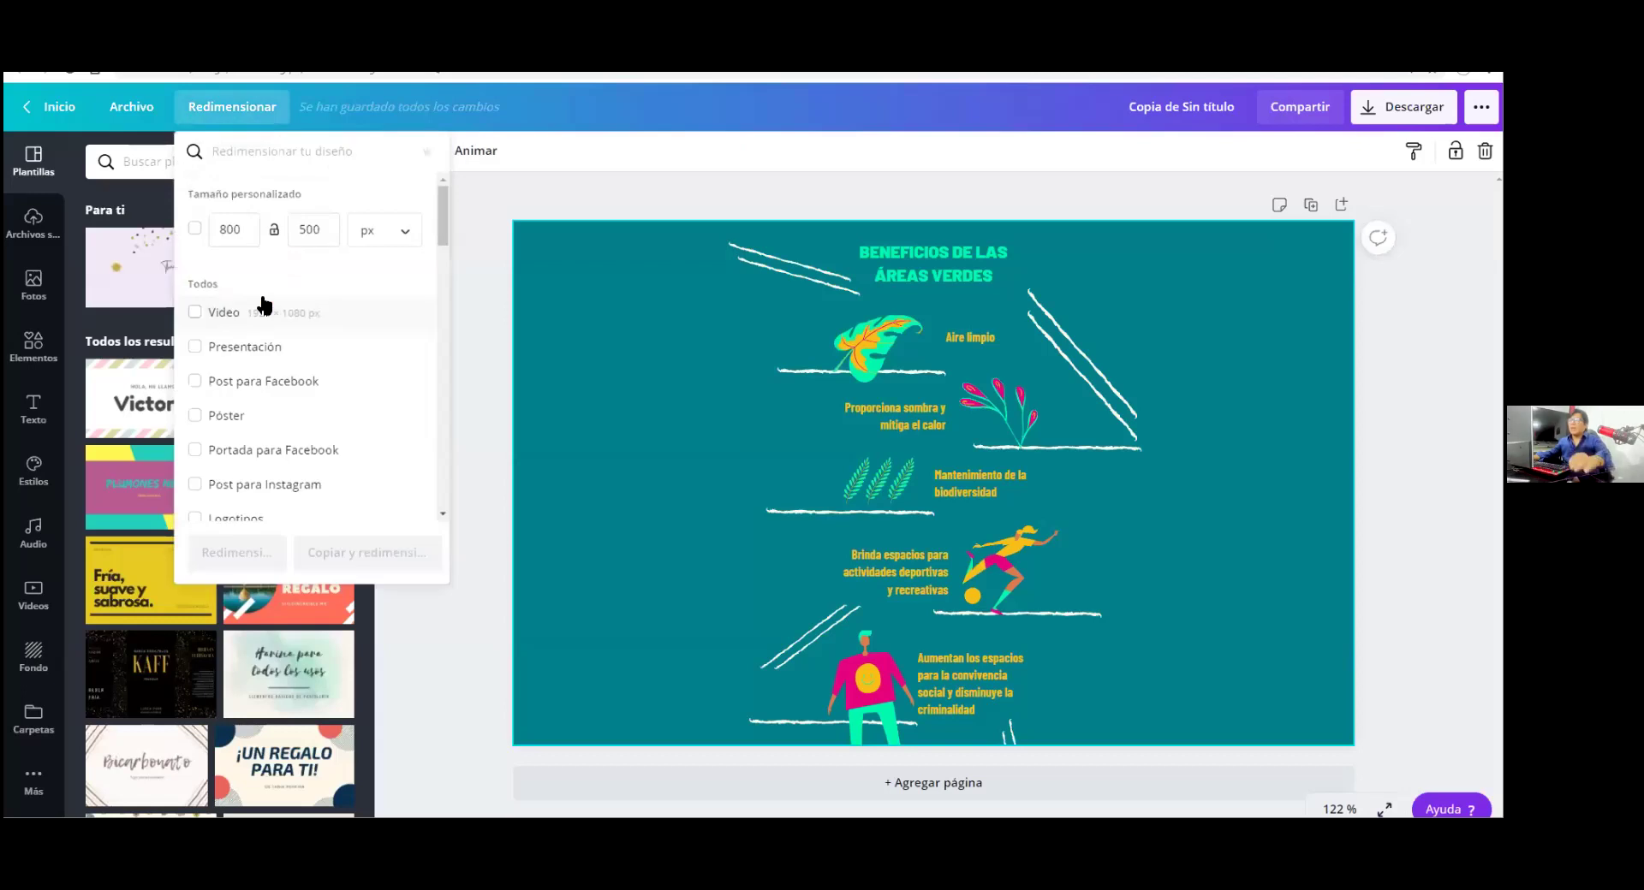
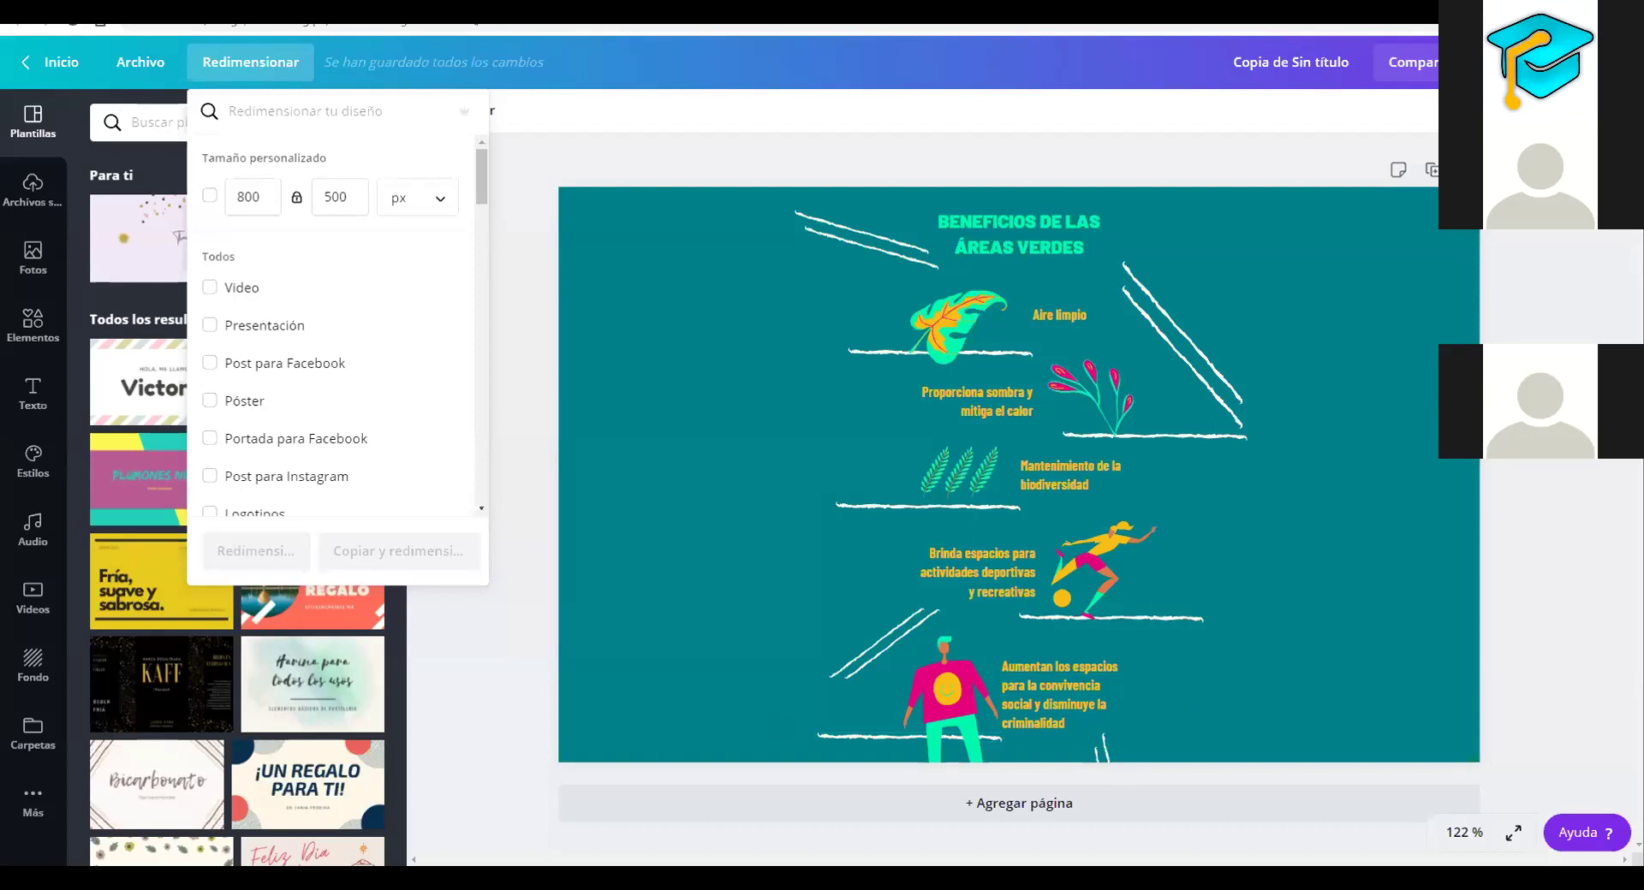
Show the infographic's resize options with the 800 × 500 px custom size
{"action": "mouse_move", "coordinate": [148, 829]}
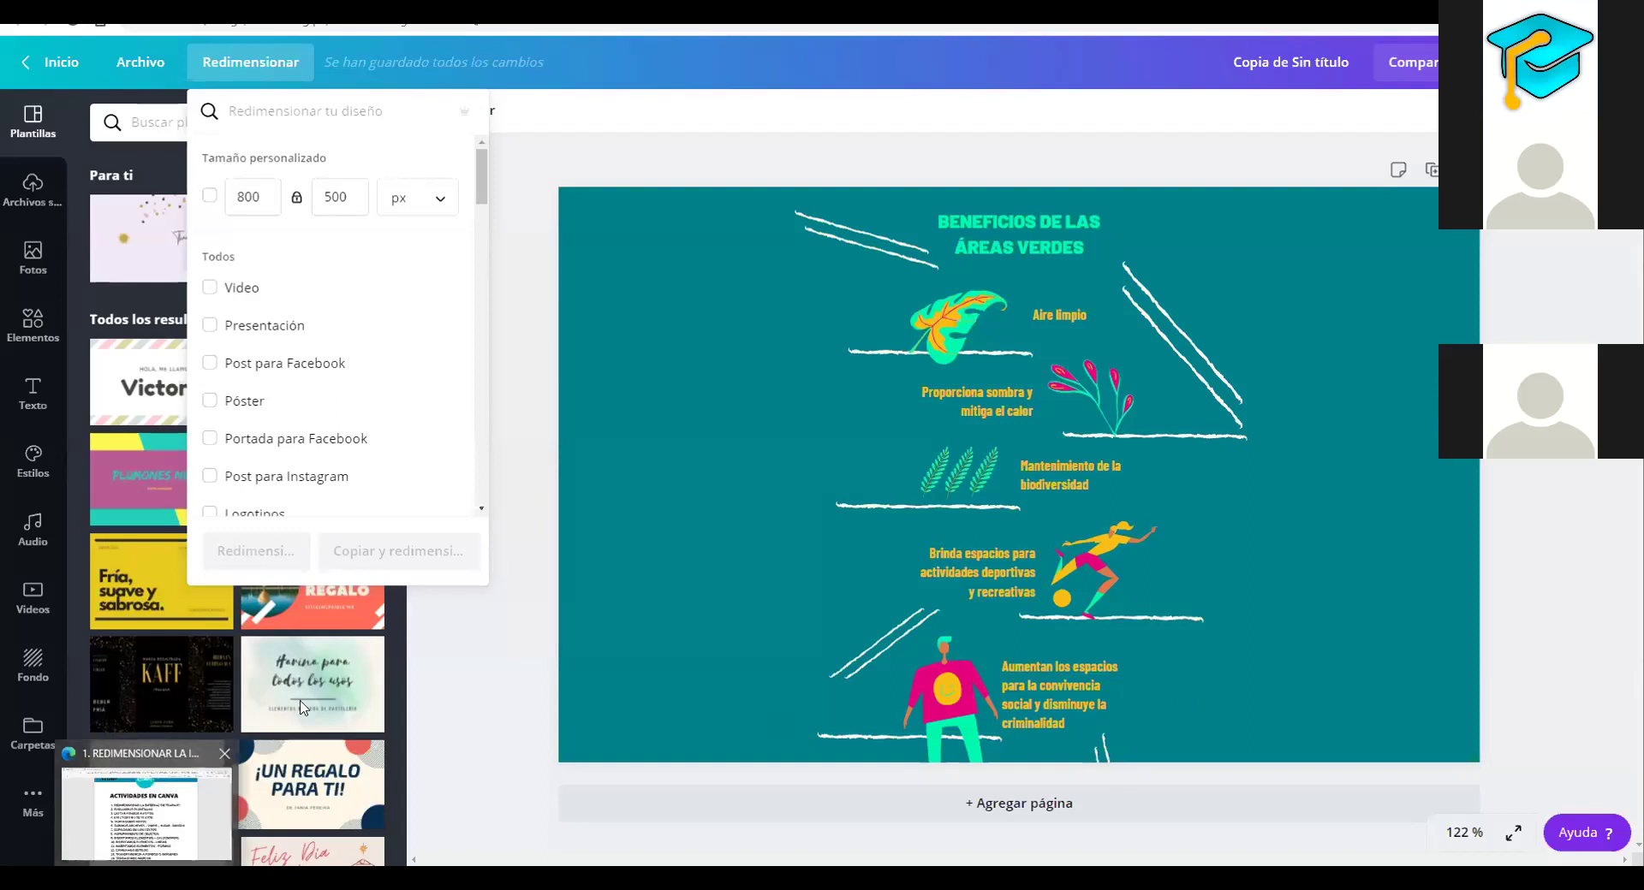
Switch to the 'Actividades en Canva' PDF listing the 14 class activities
{"action": "left_click", "coordinate": [145, 813]}
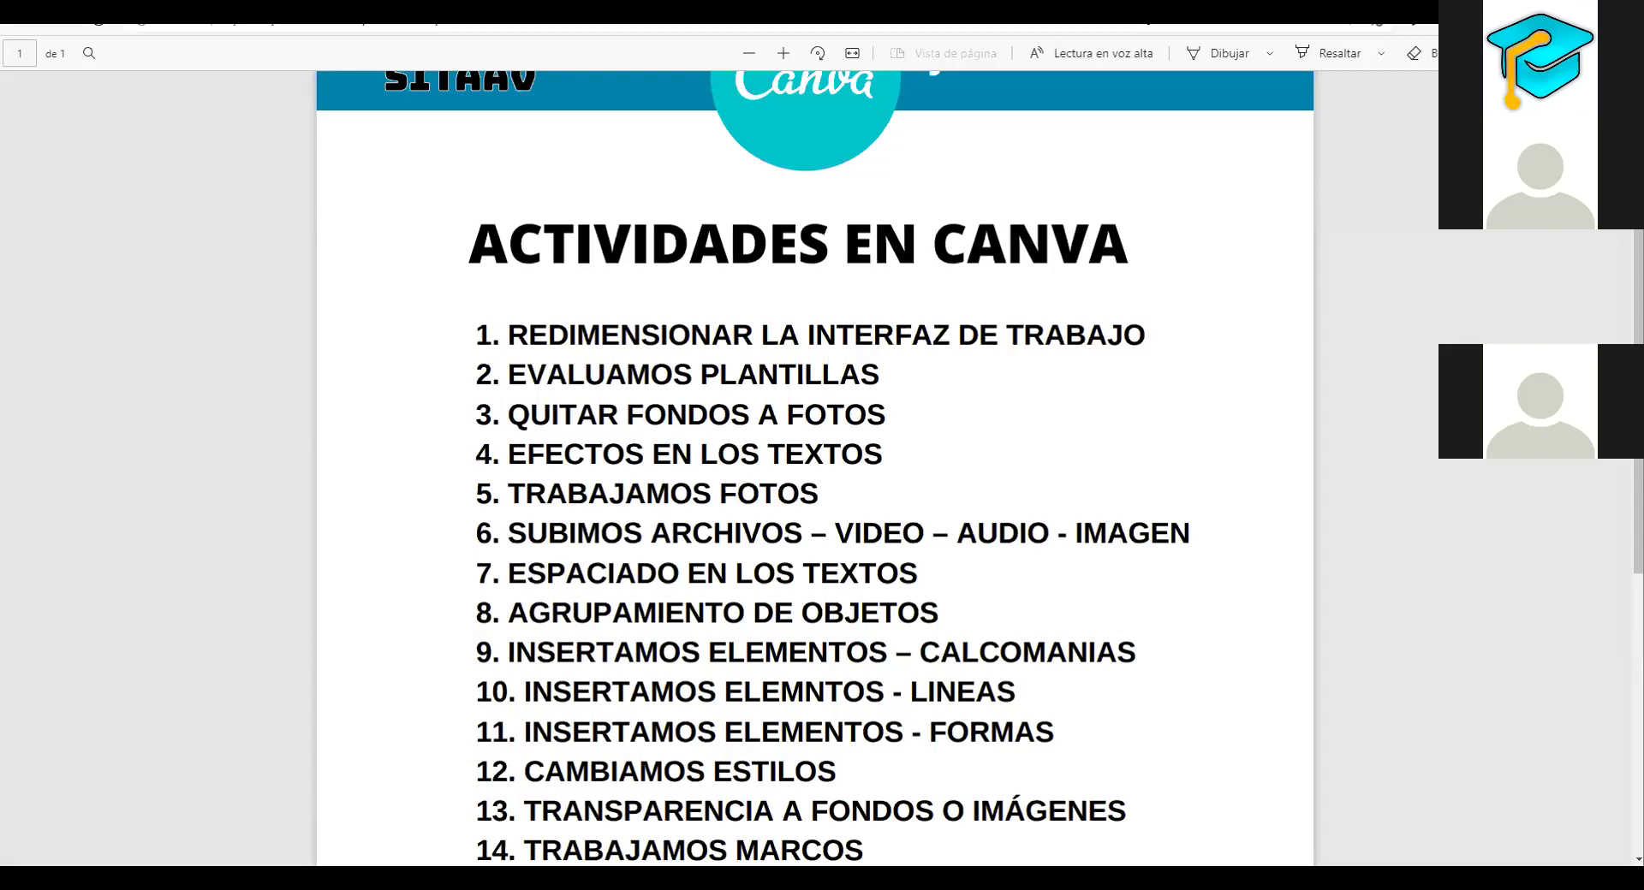
{"action": "mouse_move", "coordinate": [165, 850]}
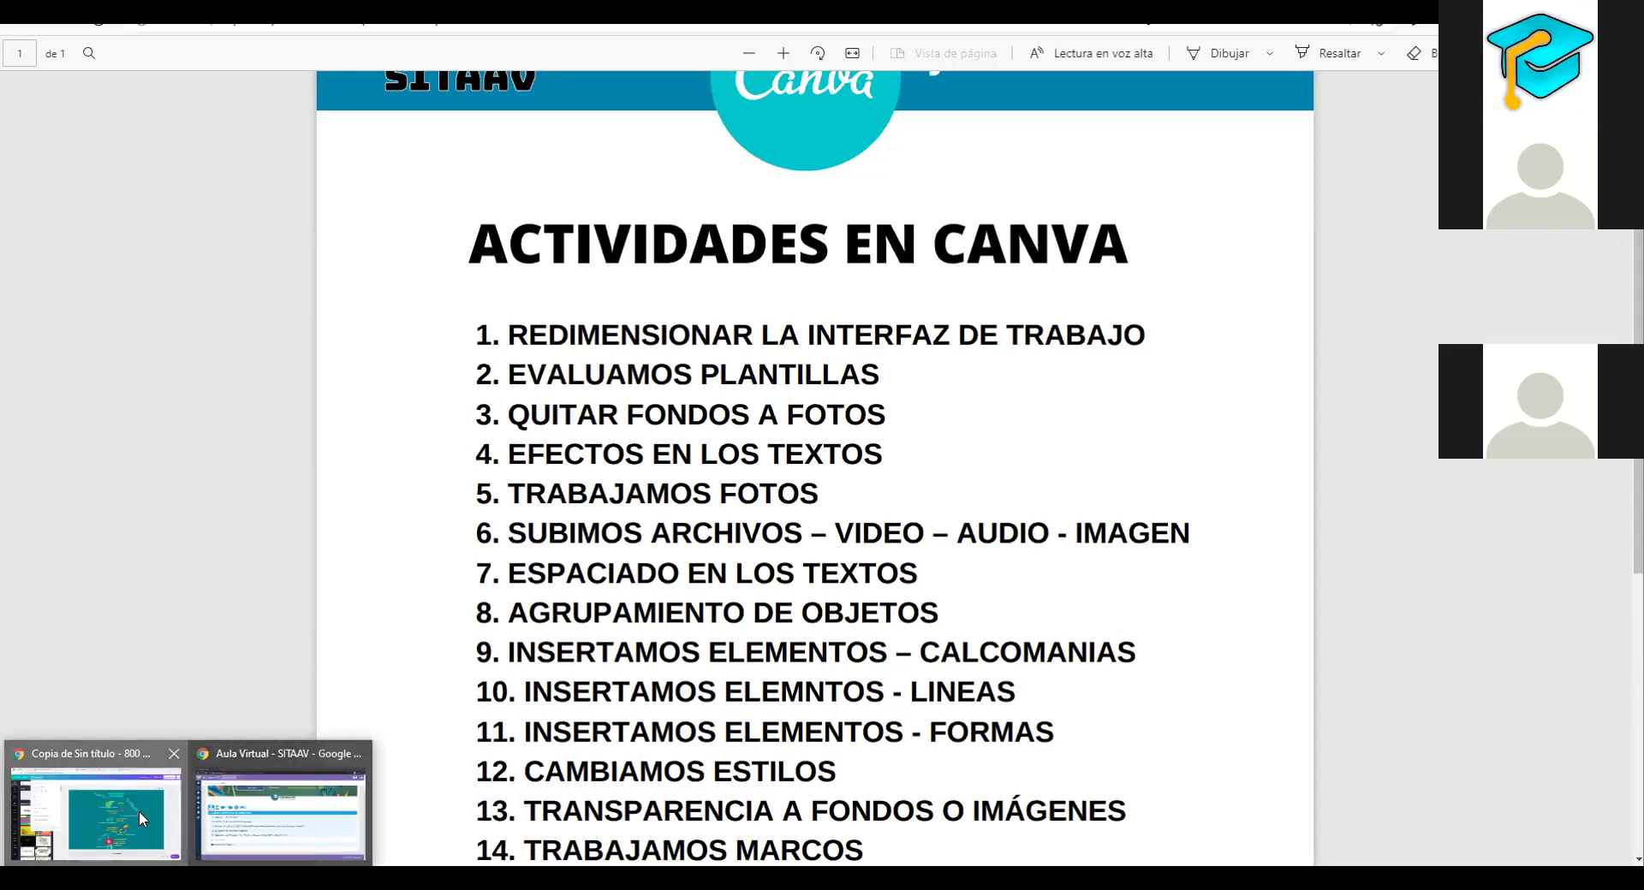
Bring back the Canva home page with 'infografía' typed in the search
{"action": "left_click", "coordinate": [139, 809]}
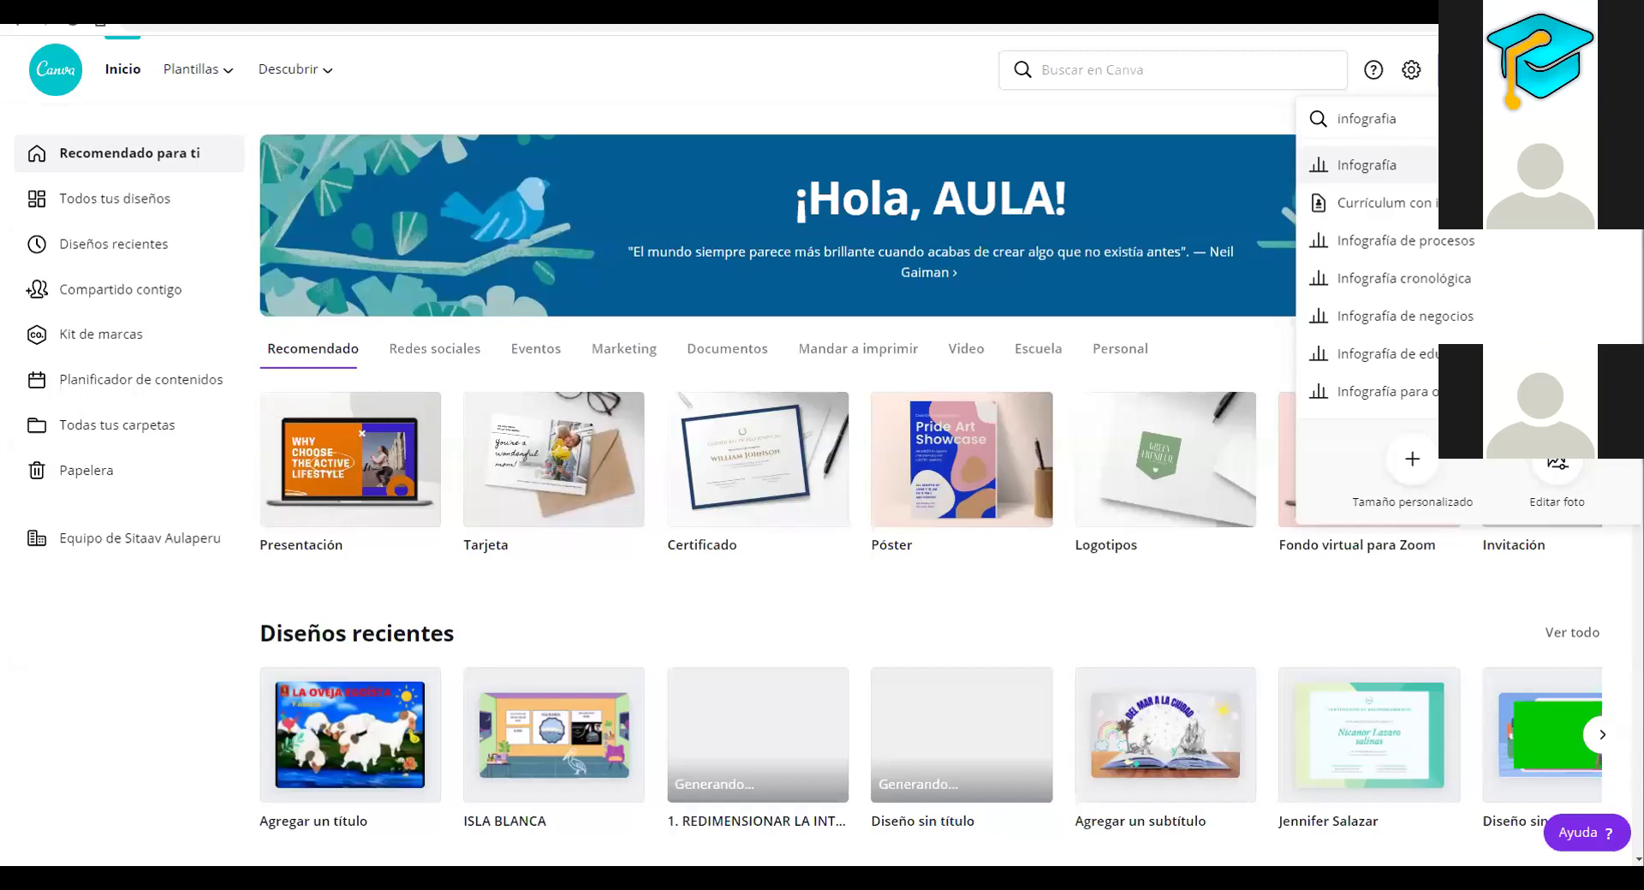
Sign out of Canva and annotate the login form's e-mail, password and sign-up link
{"action": "left_click", "coordinate": [1455, 70]}
{"action": "left_click", "coordinate": [1413, 469]}
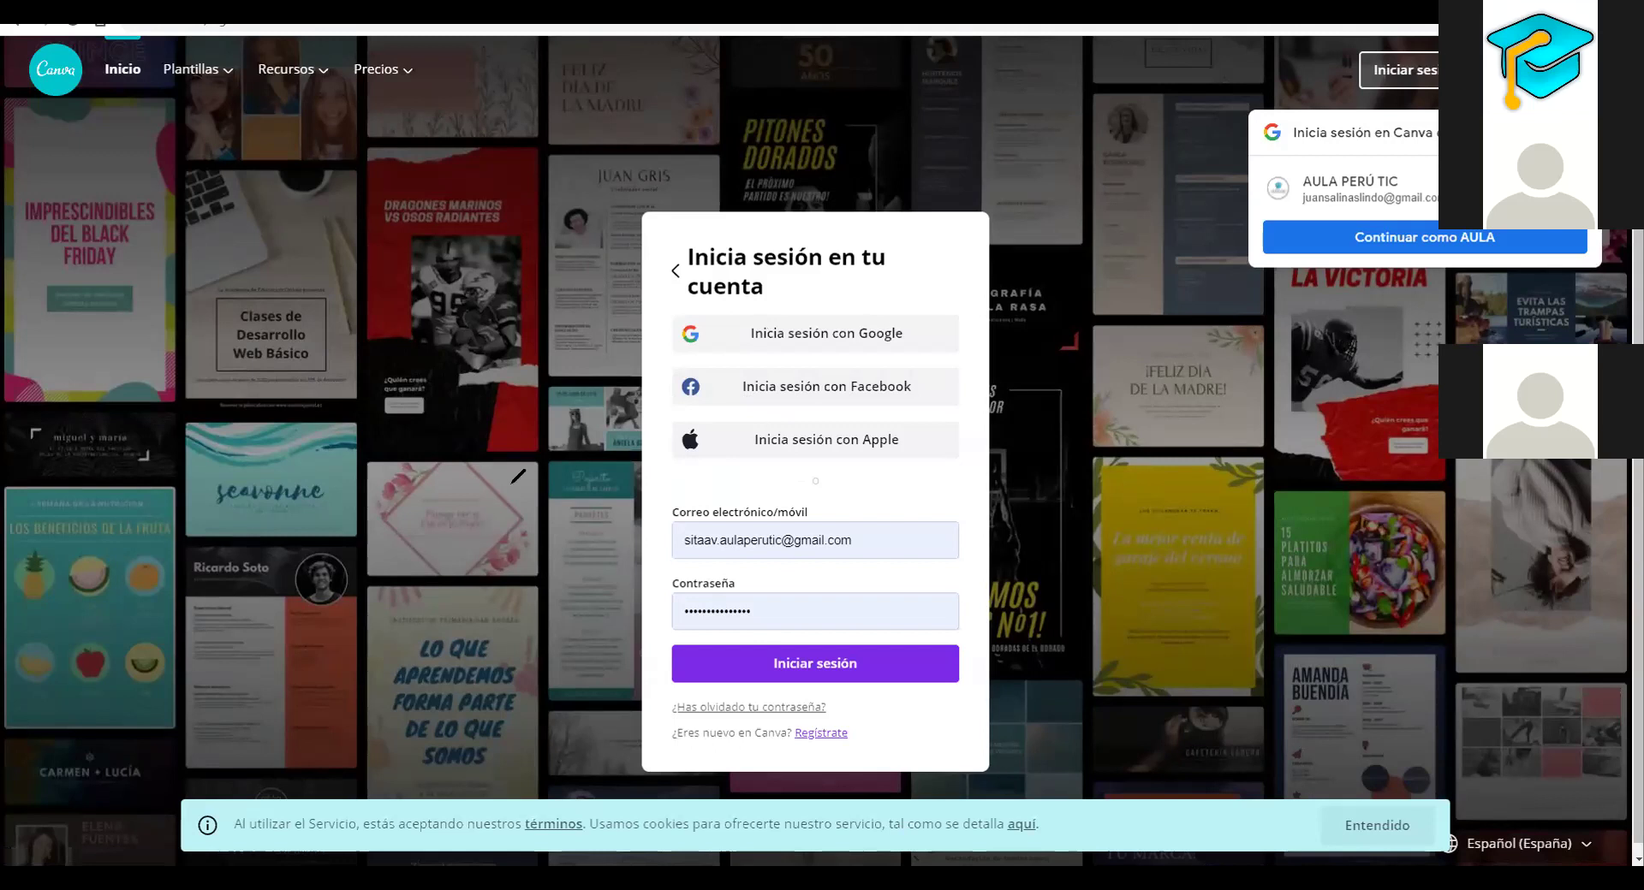
{"action": "left_click_drag", "start_coordinate": [477, 533], "coordinate": [685, 542]}
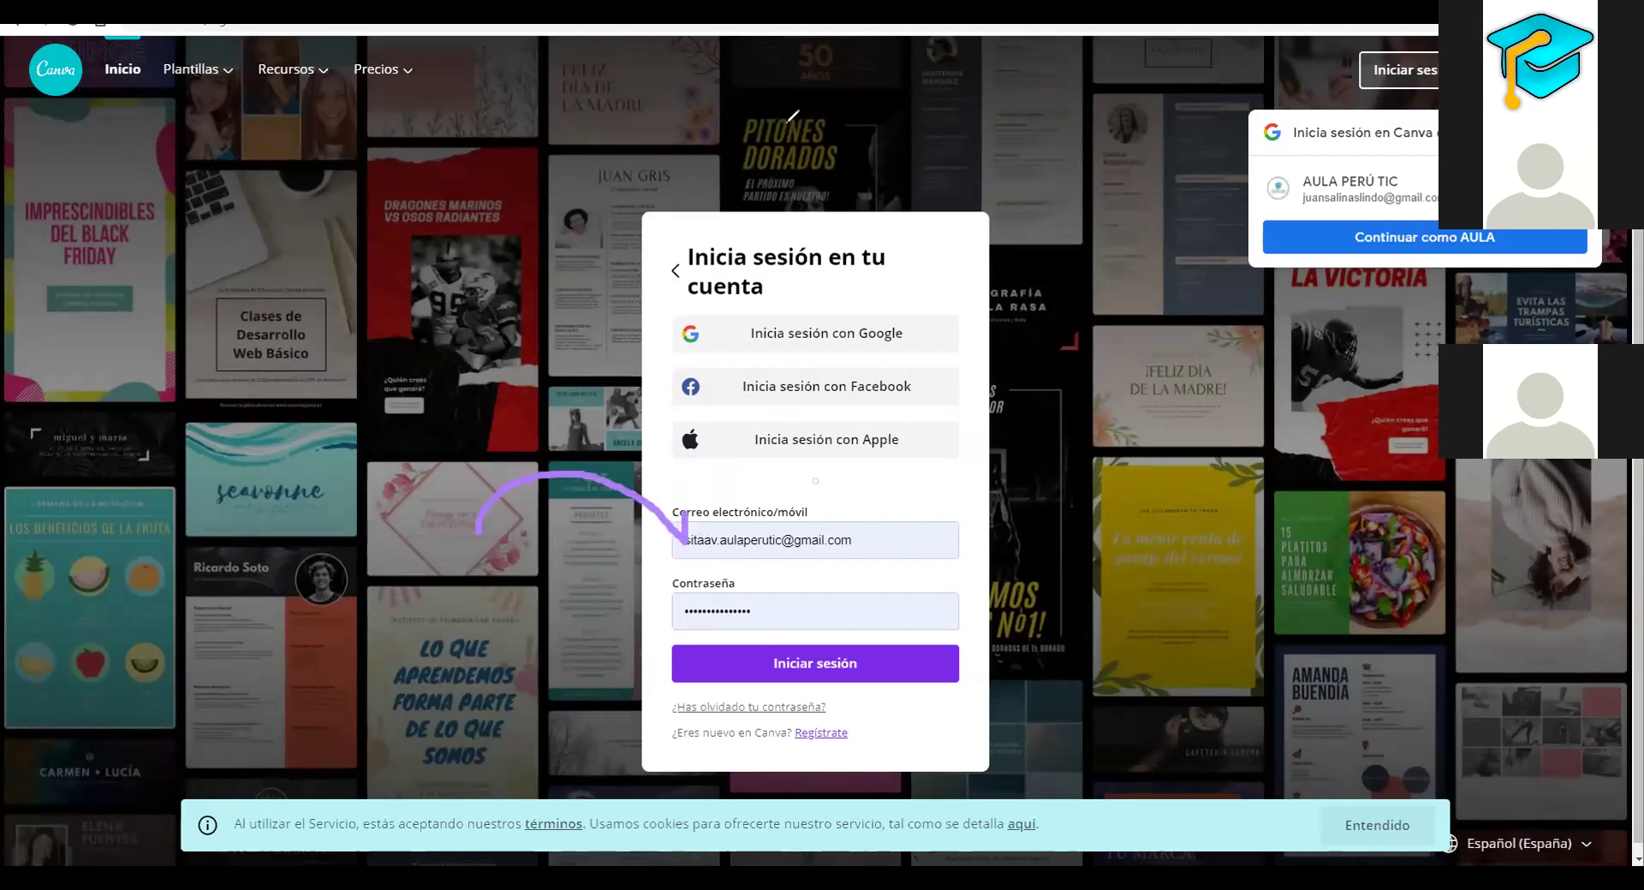
{"action": "left_click_drag", "start_coordinate": [486, 683], "coordinate": [692, 629]}
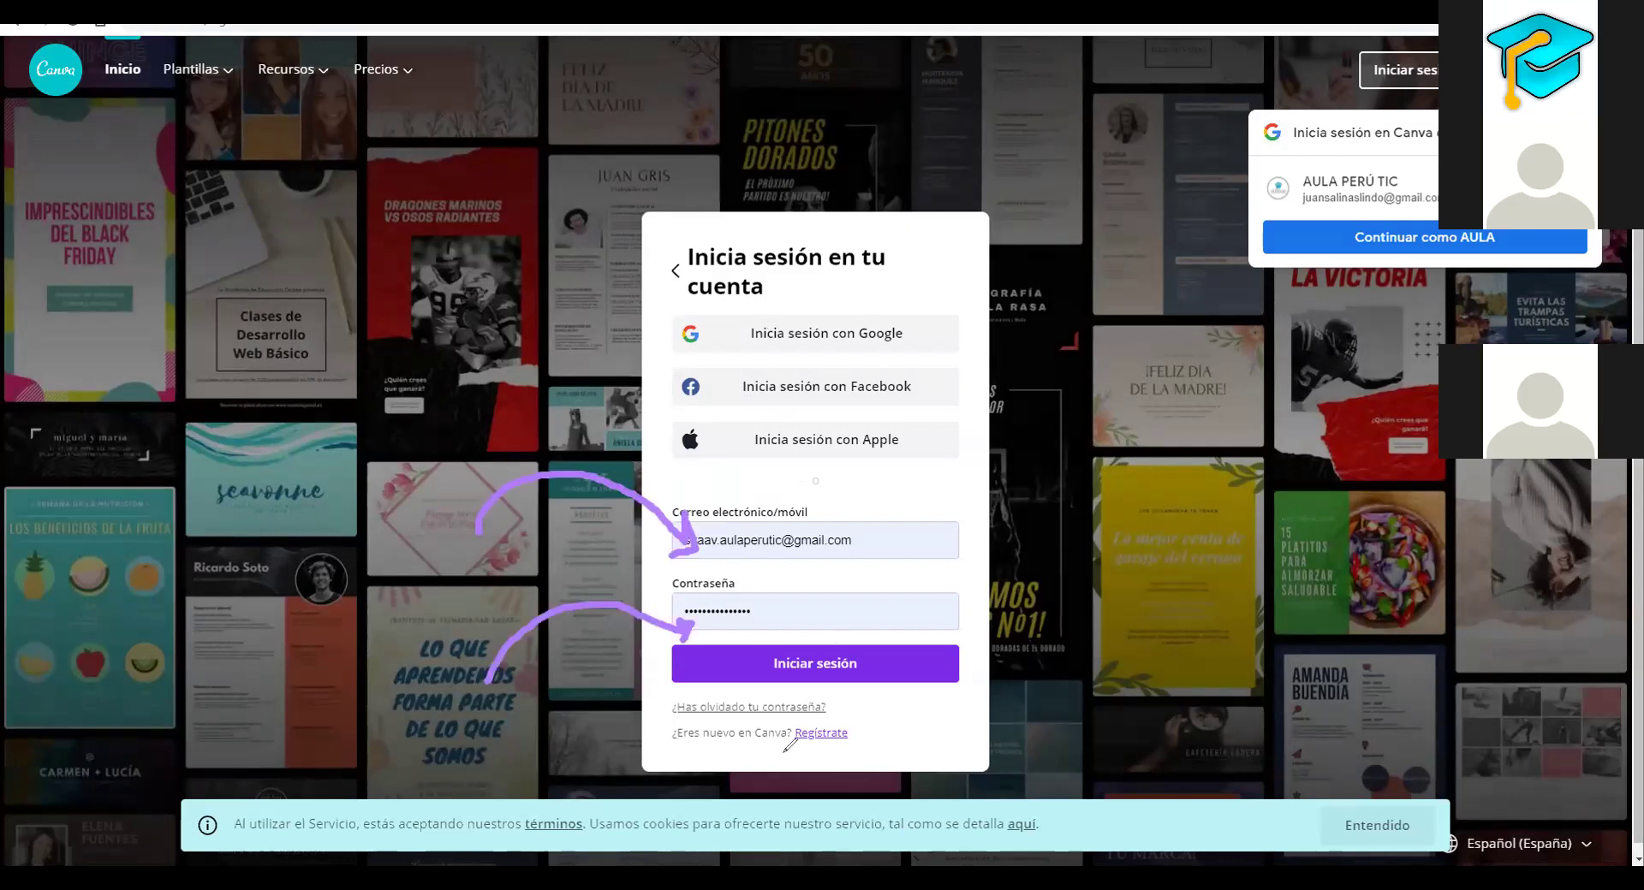
{"action": "mouse_move", "coordinate": [782, 759]}
{"action": "left_mouse_down"}
{"action": "mouse_move", "coordinate": [840, 763]}
{"action": "mouse_move", "coordinate": [867, 725]}
{"action": "mouse_move", "coordinate": [786, 747]}
{"action": "left_mouse_up"}
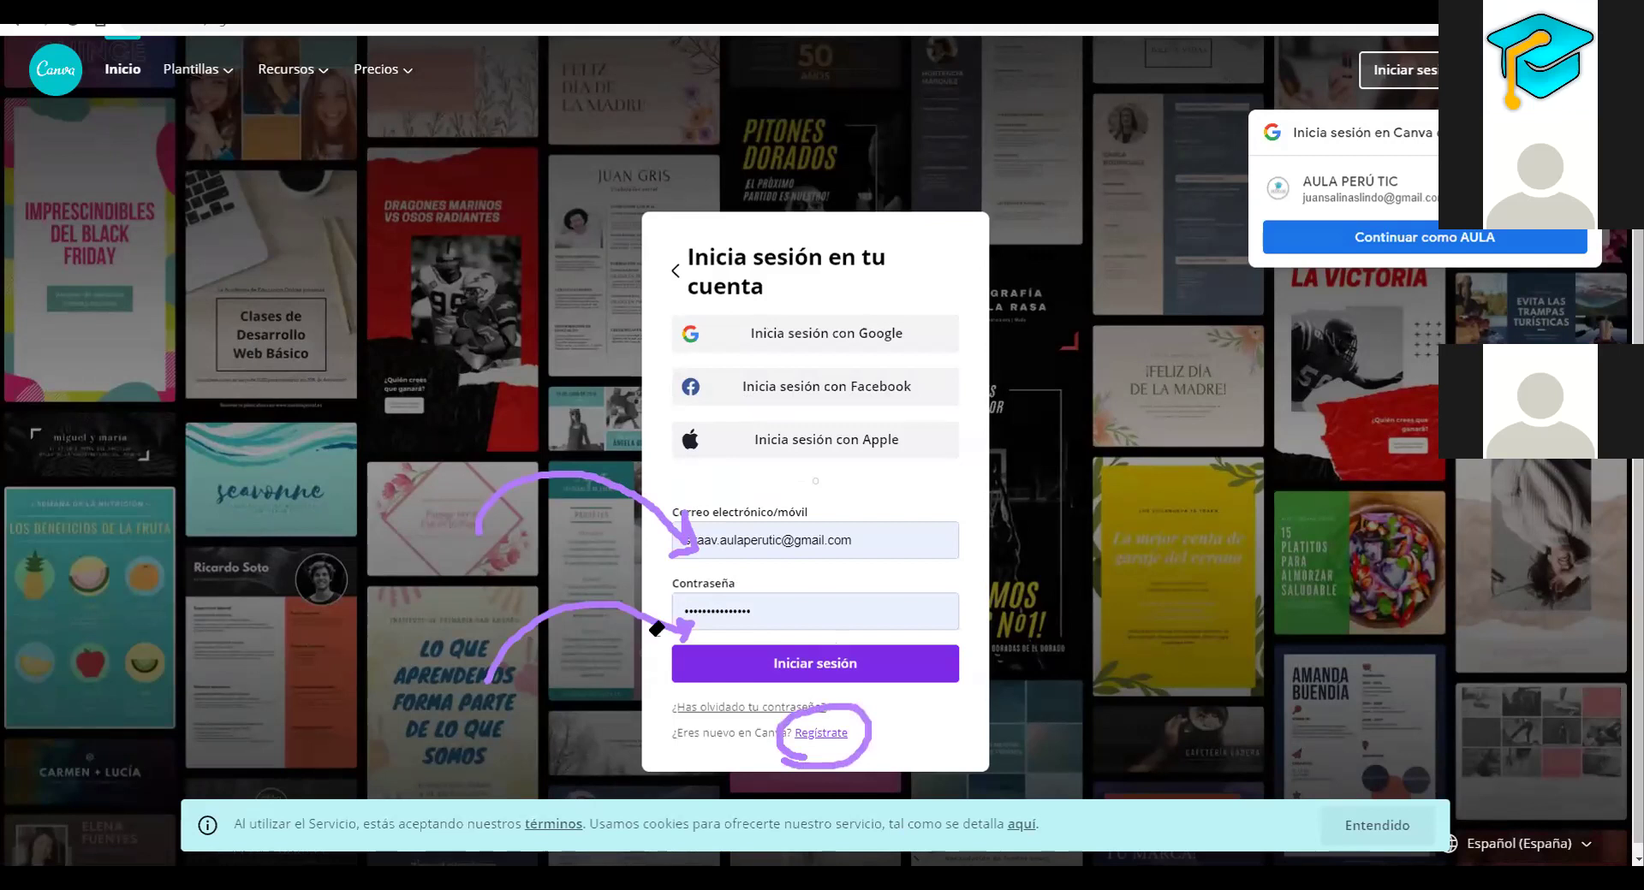
{"action": "key", "text": "Escape"}
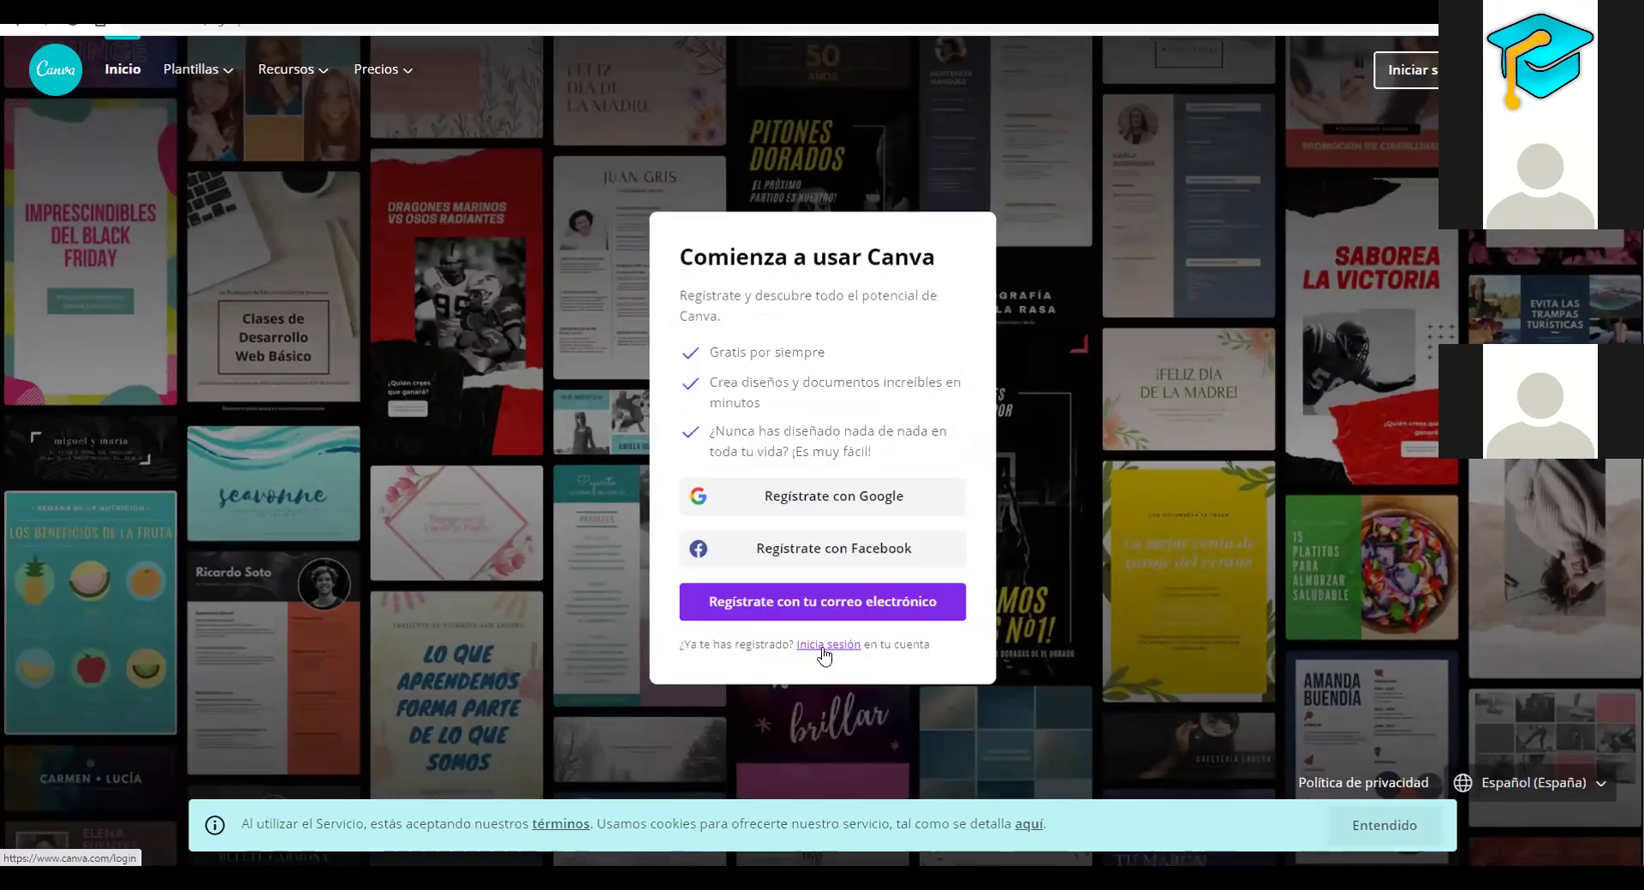
Look over the sign-up form, then sign back in with the saved login
{"action": "left_click", "coordinate": [824, 656]}
{"action": "left_click", "coordinate": [806, 737]}
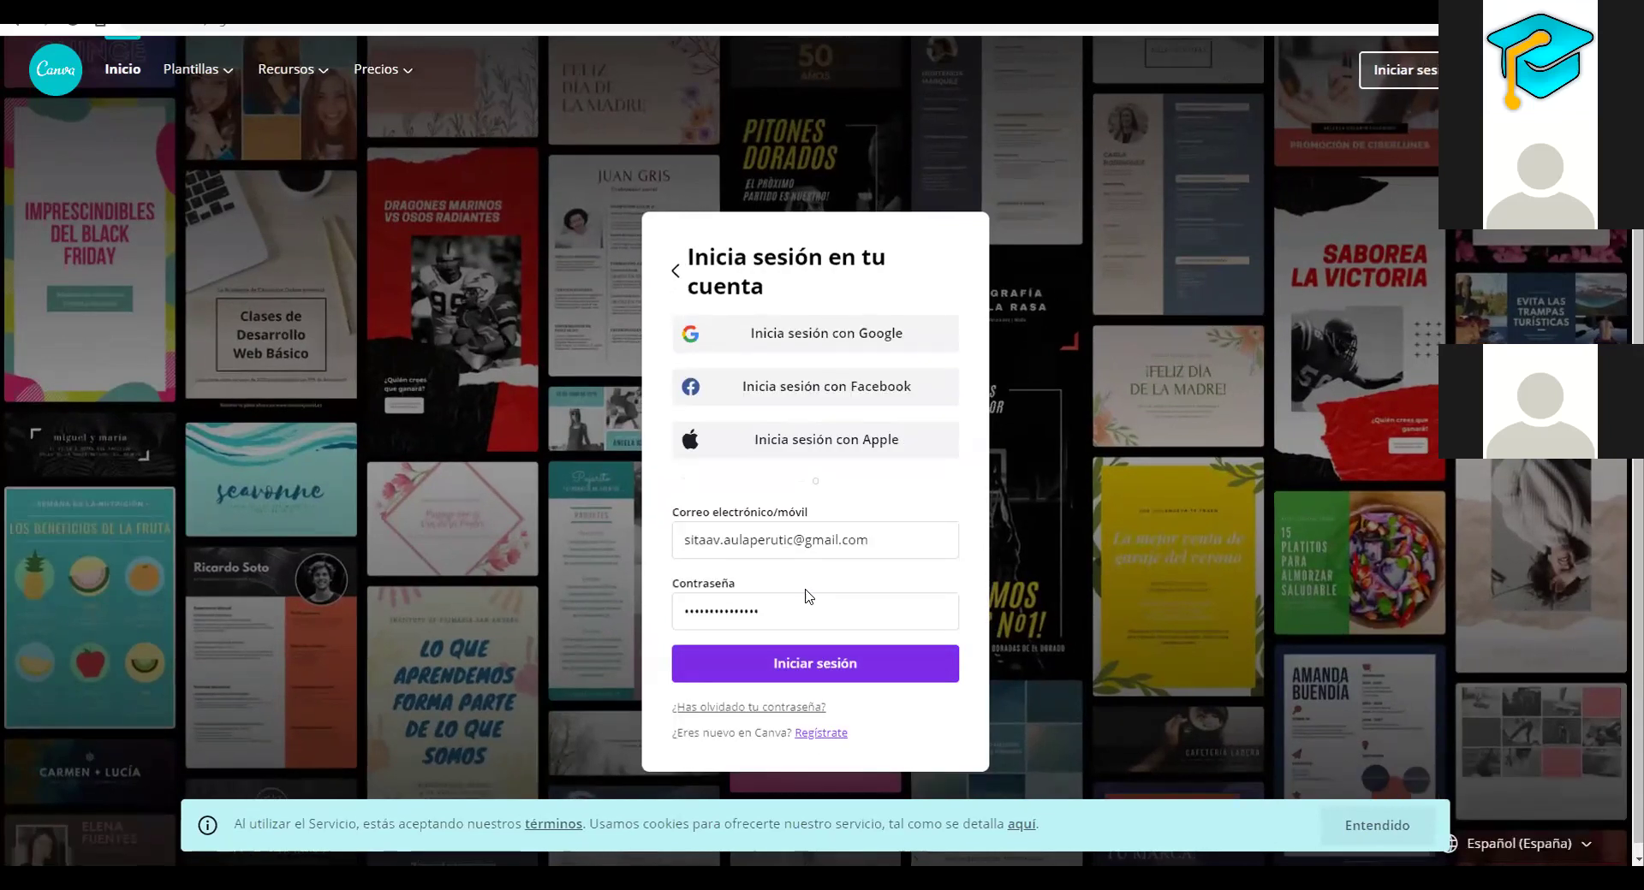
{"action": "left_click", "coordinate": [856, 540]}
{"action": "left_click", "coordinate": [847, 595]}
{"action": "left_click", "coordinate": [837, 664]}
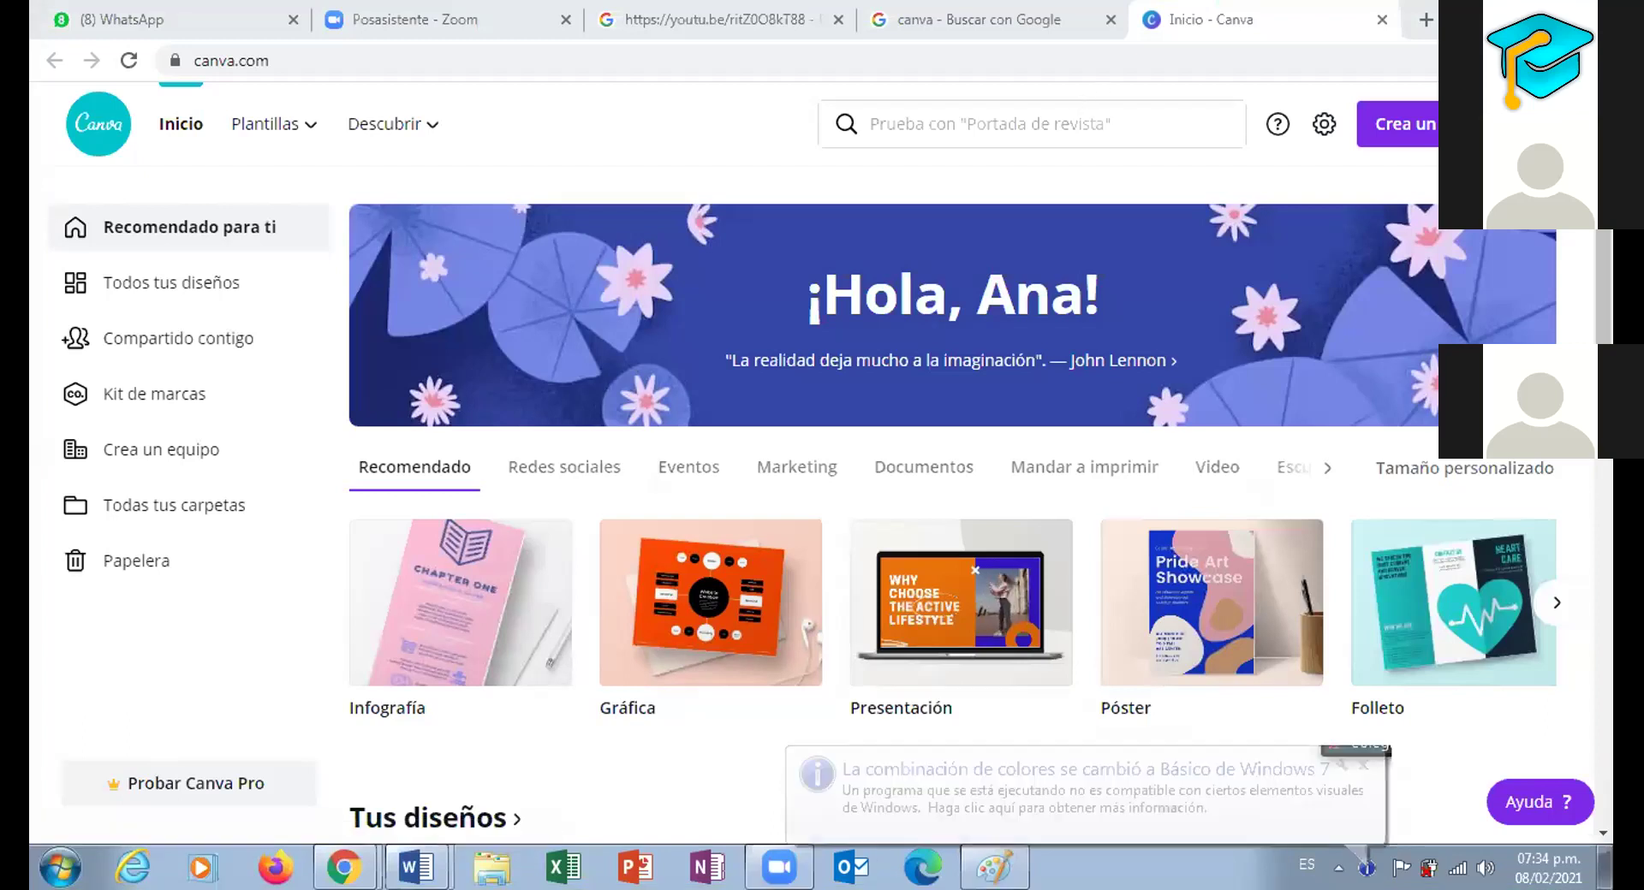
Sign out from the account menu, repeating once, until the login page appears
{"action": "left_click", "coordinate": [1546, 124]}
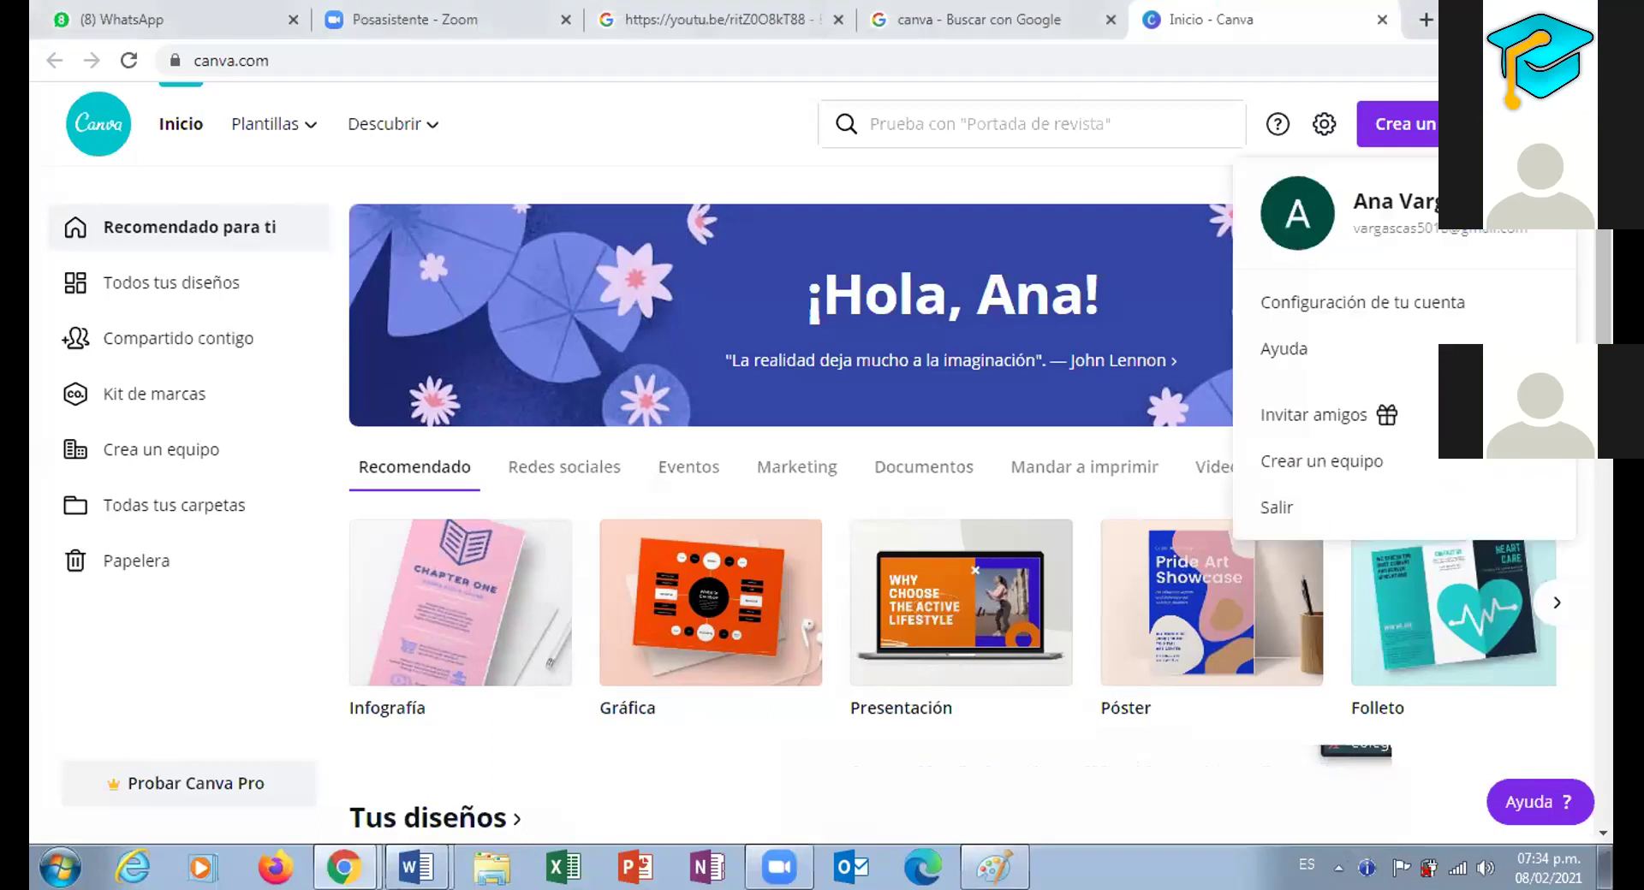
{"action": "left_click", "coordinate": [1265, 512]}
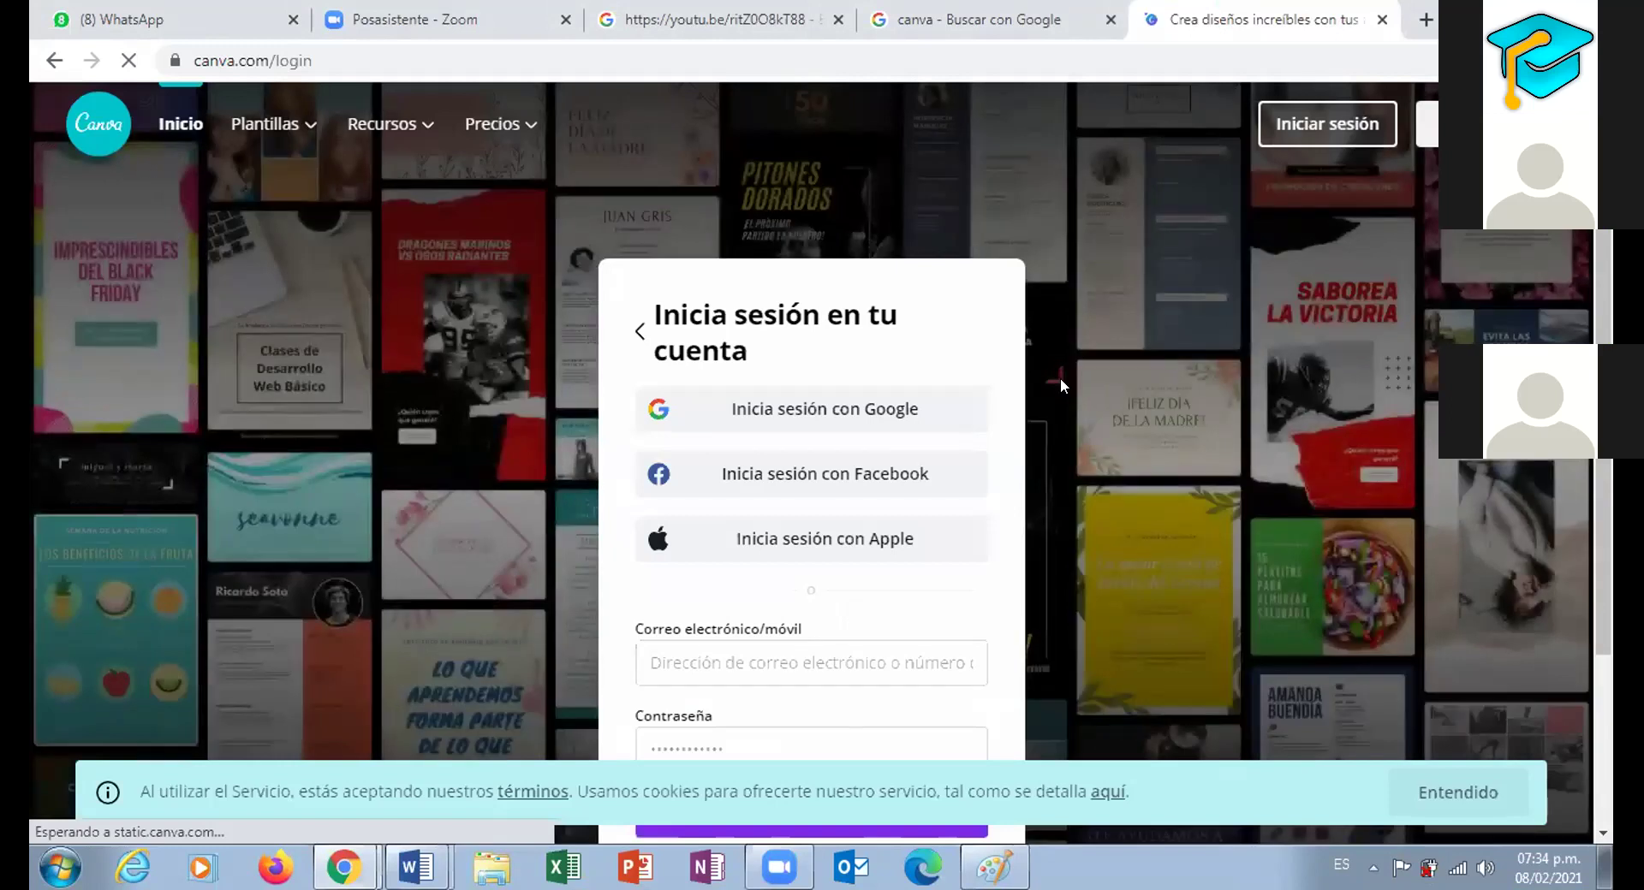
{"action": "scroll", "coordinate": [724, 424], "scroll_direction": "down", "scroll_amount": 3}
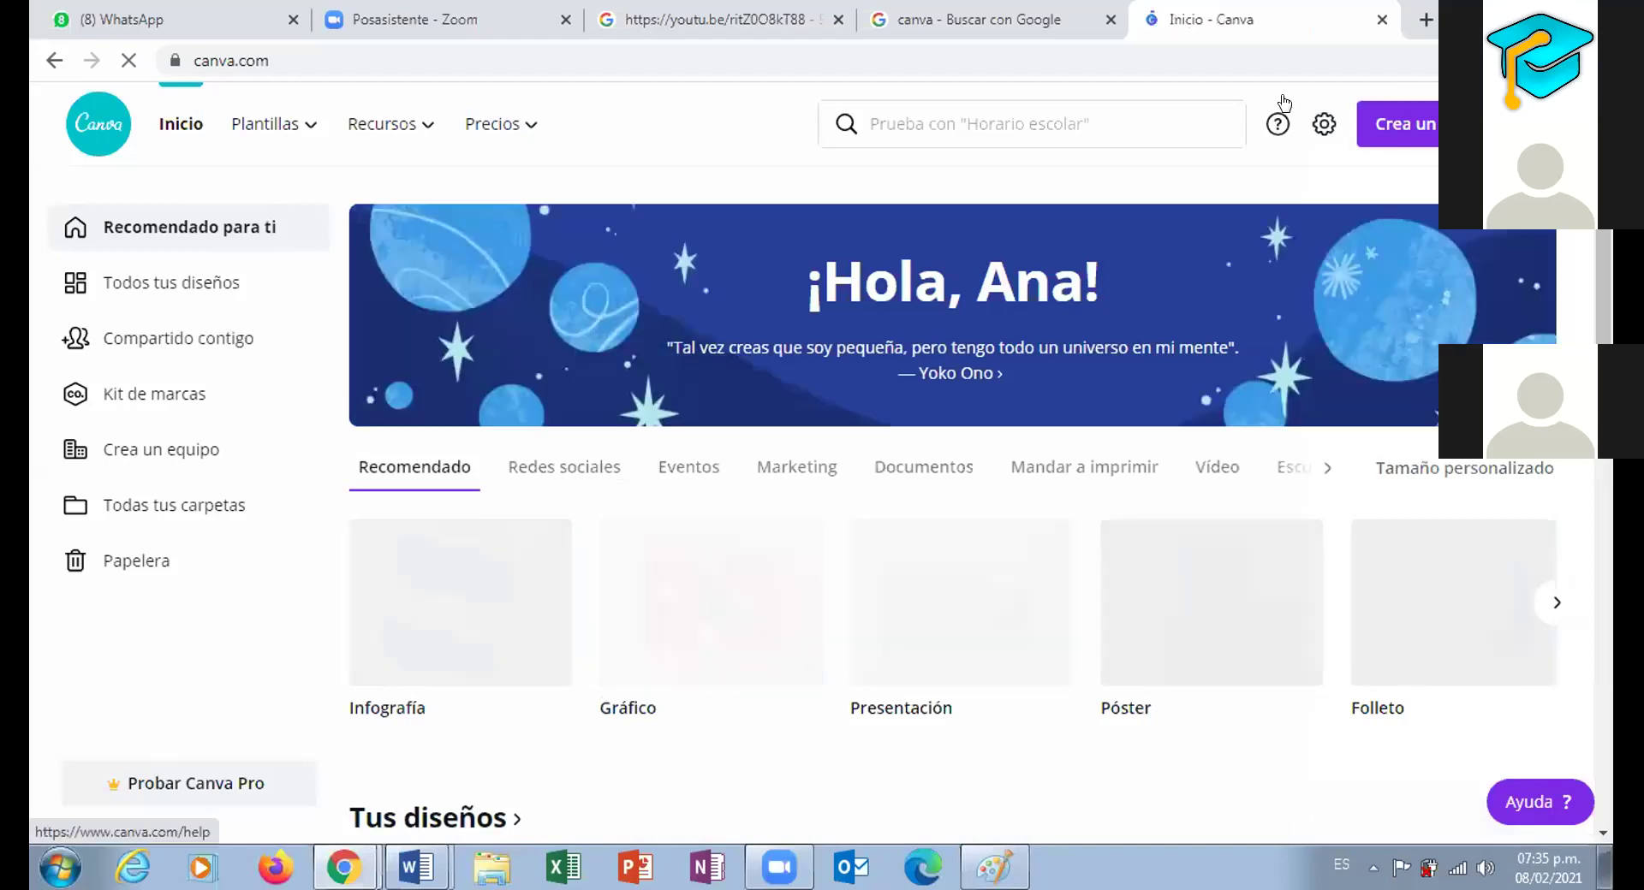
{"action": "left_click", "coordinate": [1551, 125]}
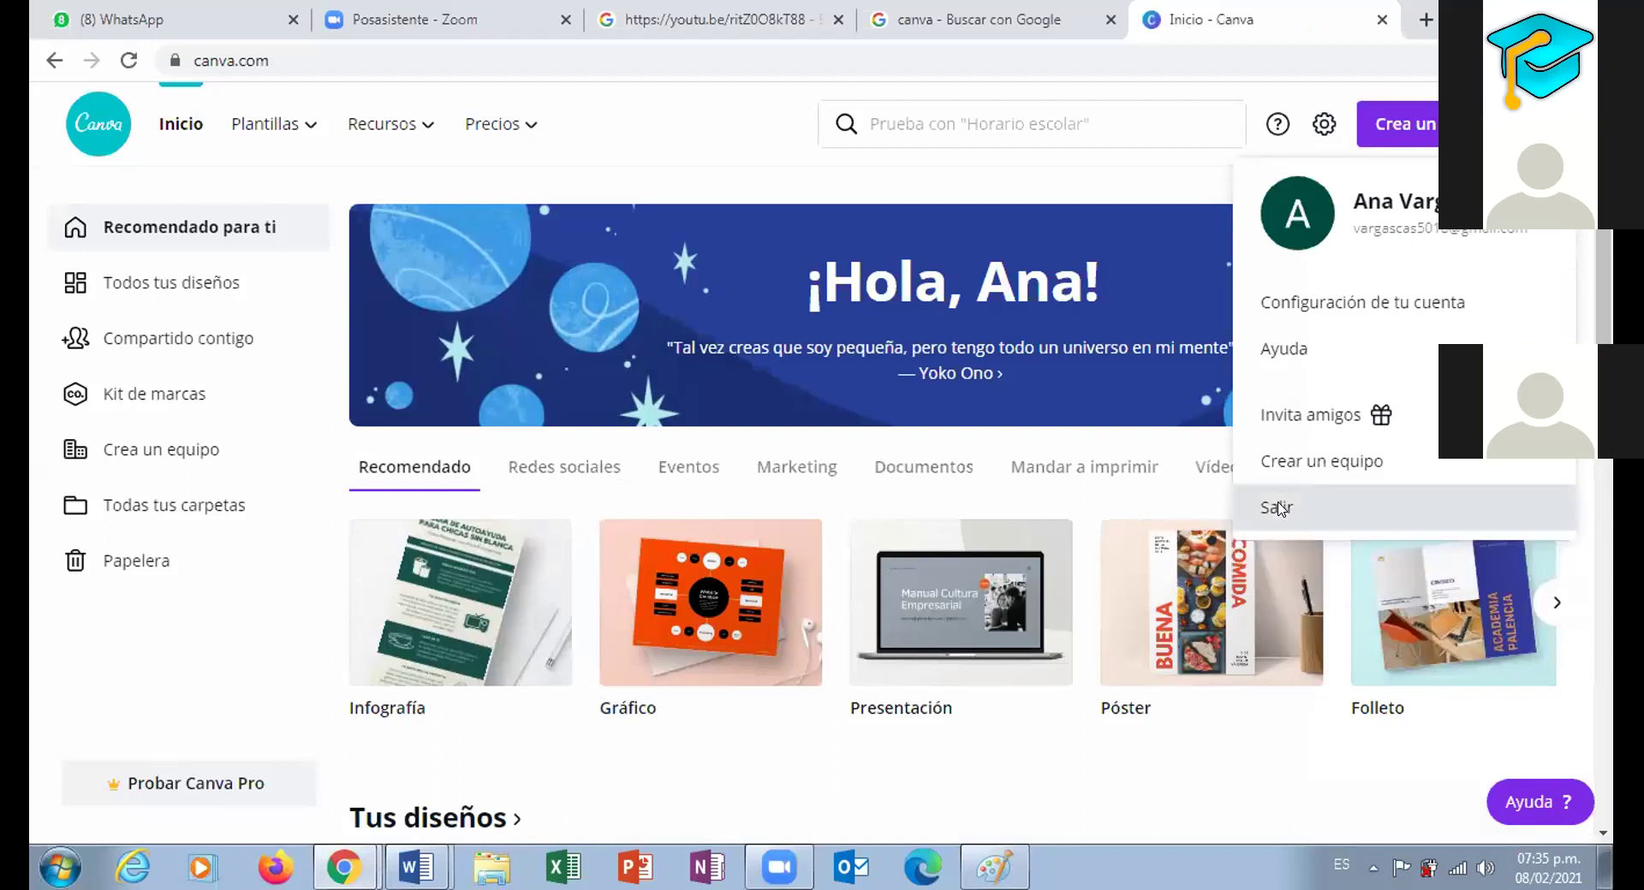
{"action": "left_click", "coordinate": [1279, 508]}
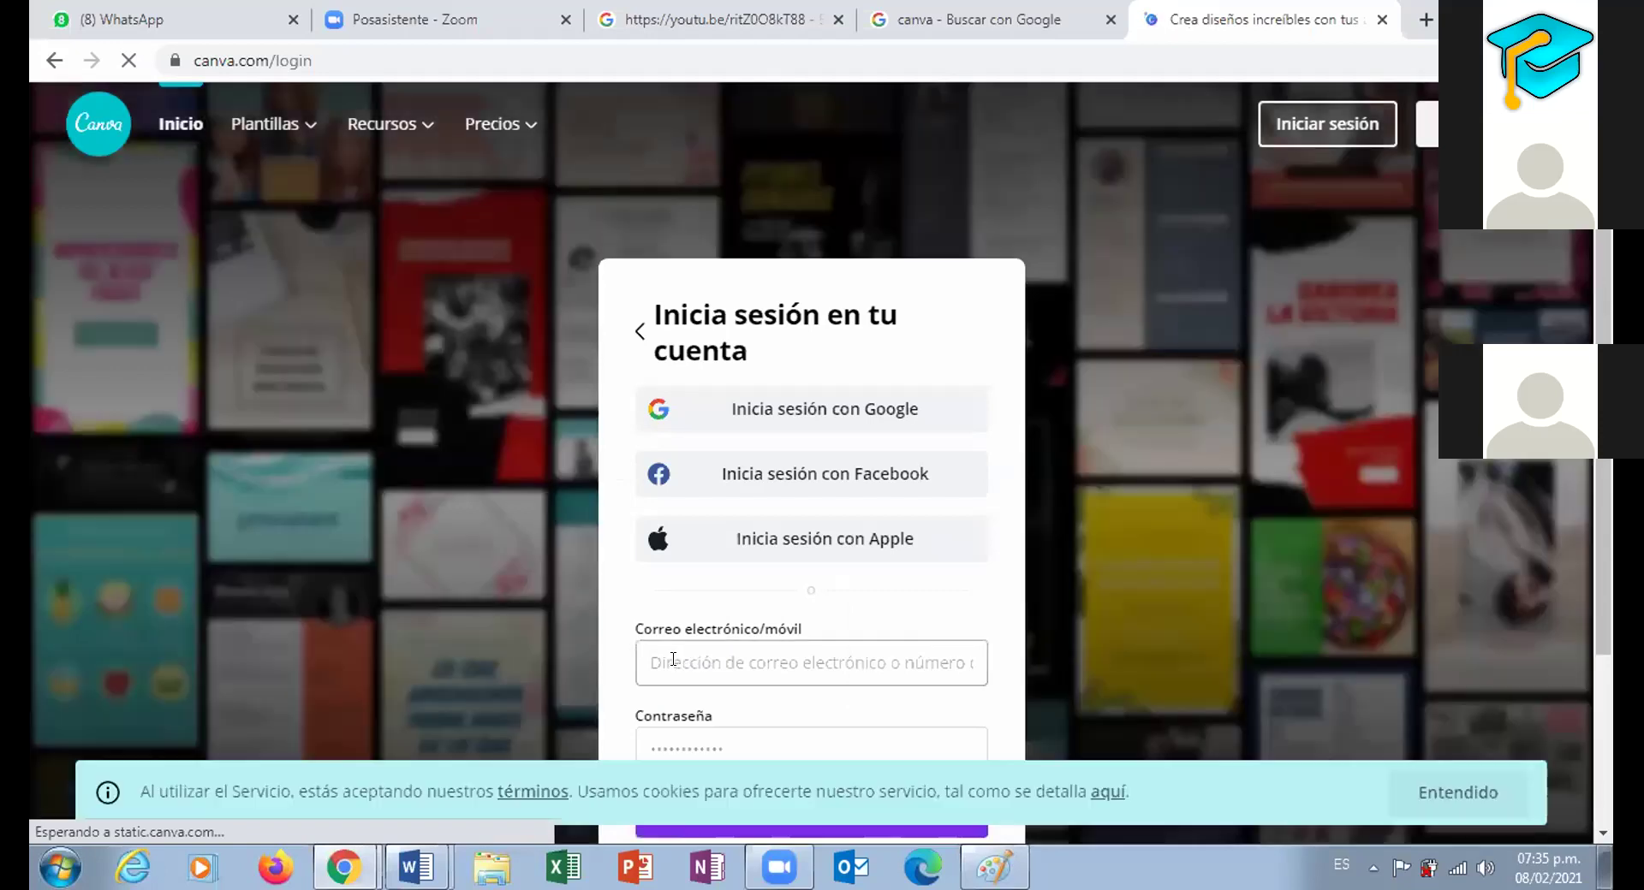
Enter the class account's Gmail address in the e-mail field, fixing a typo
{"action": "left_click", "coordinate": [674, 660]}
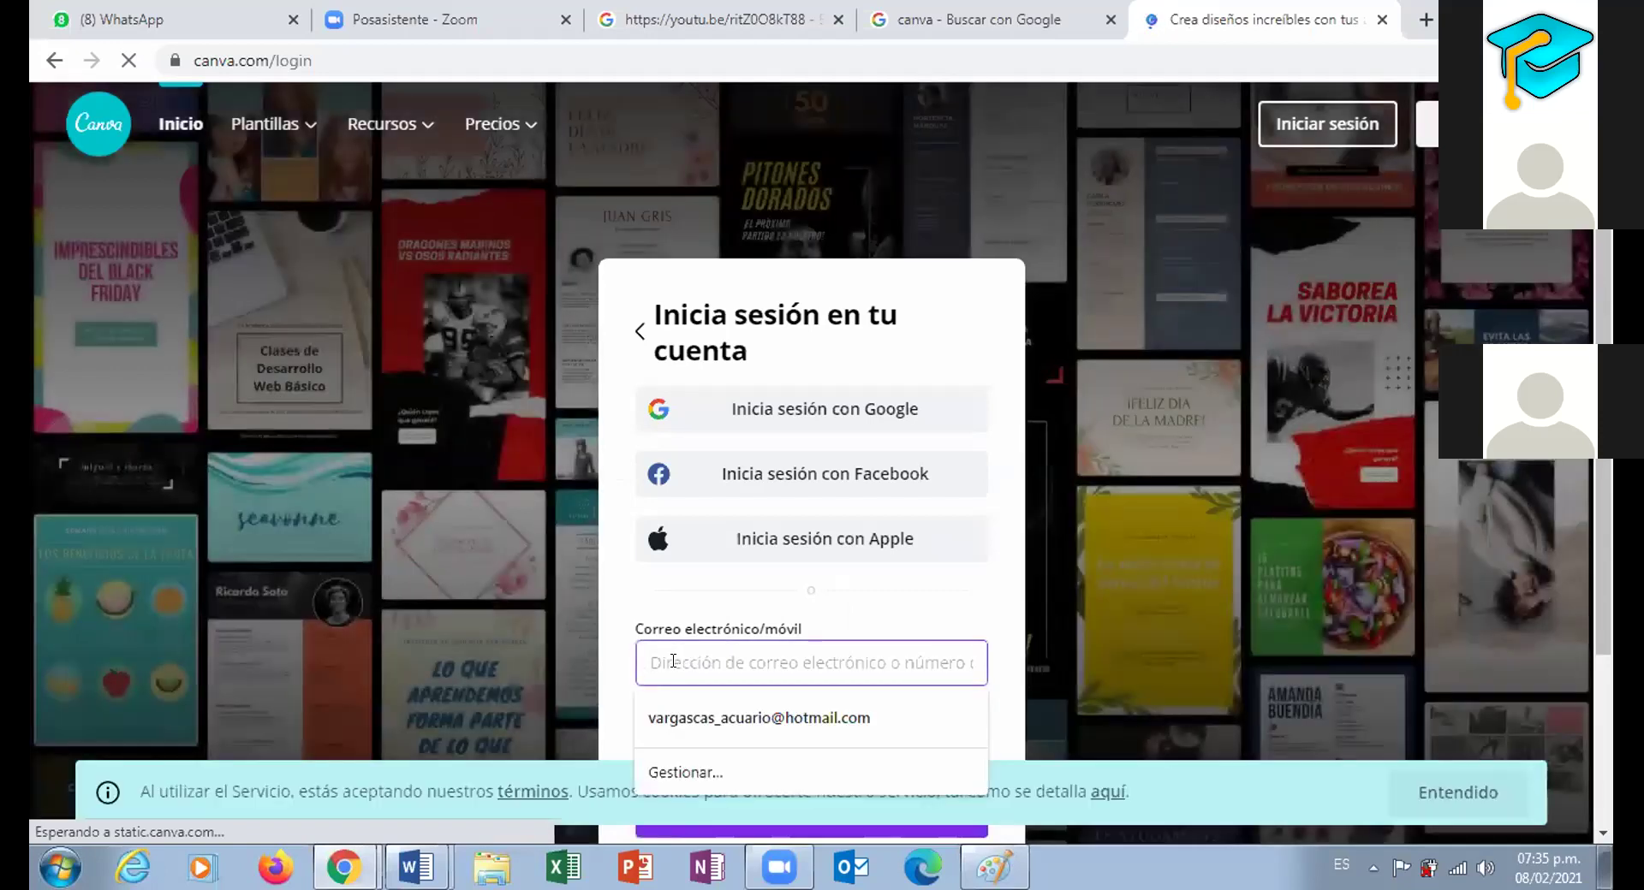
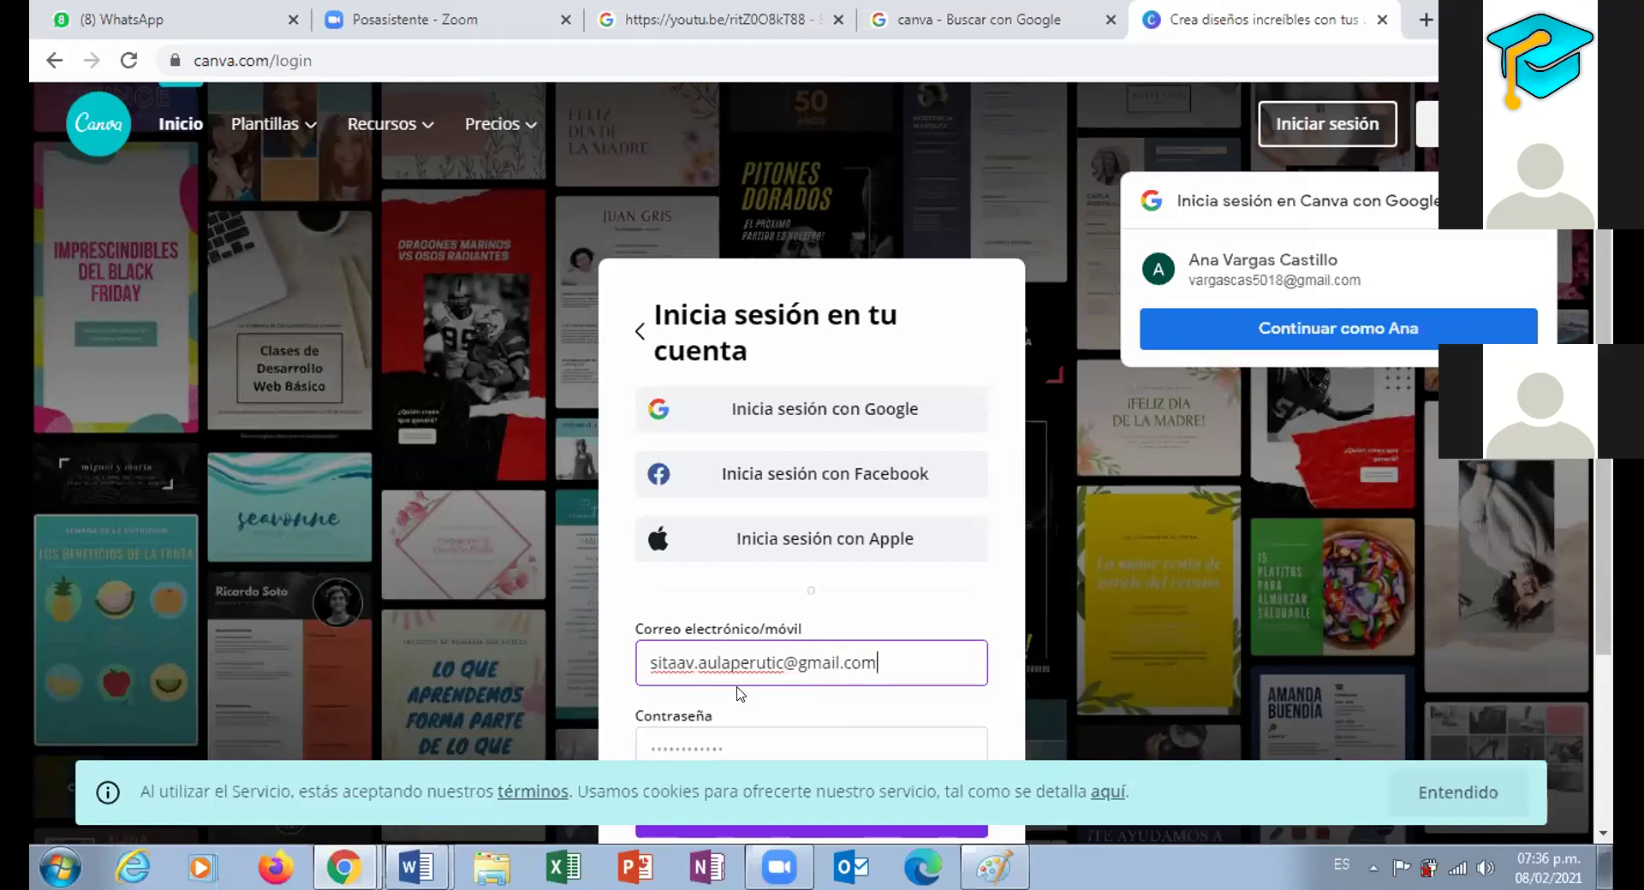
Enter the account password and submit the sign-in form
{"action": "left_click", "coordinate": [722, 741]}
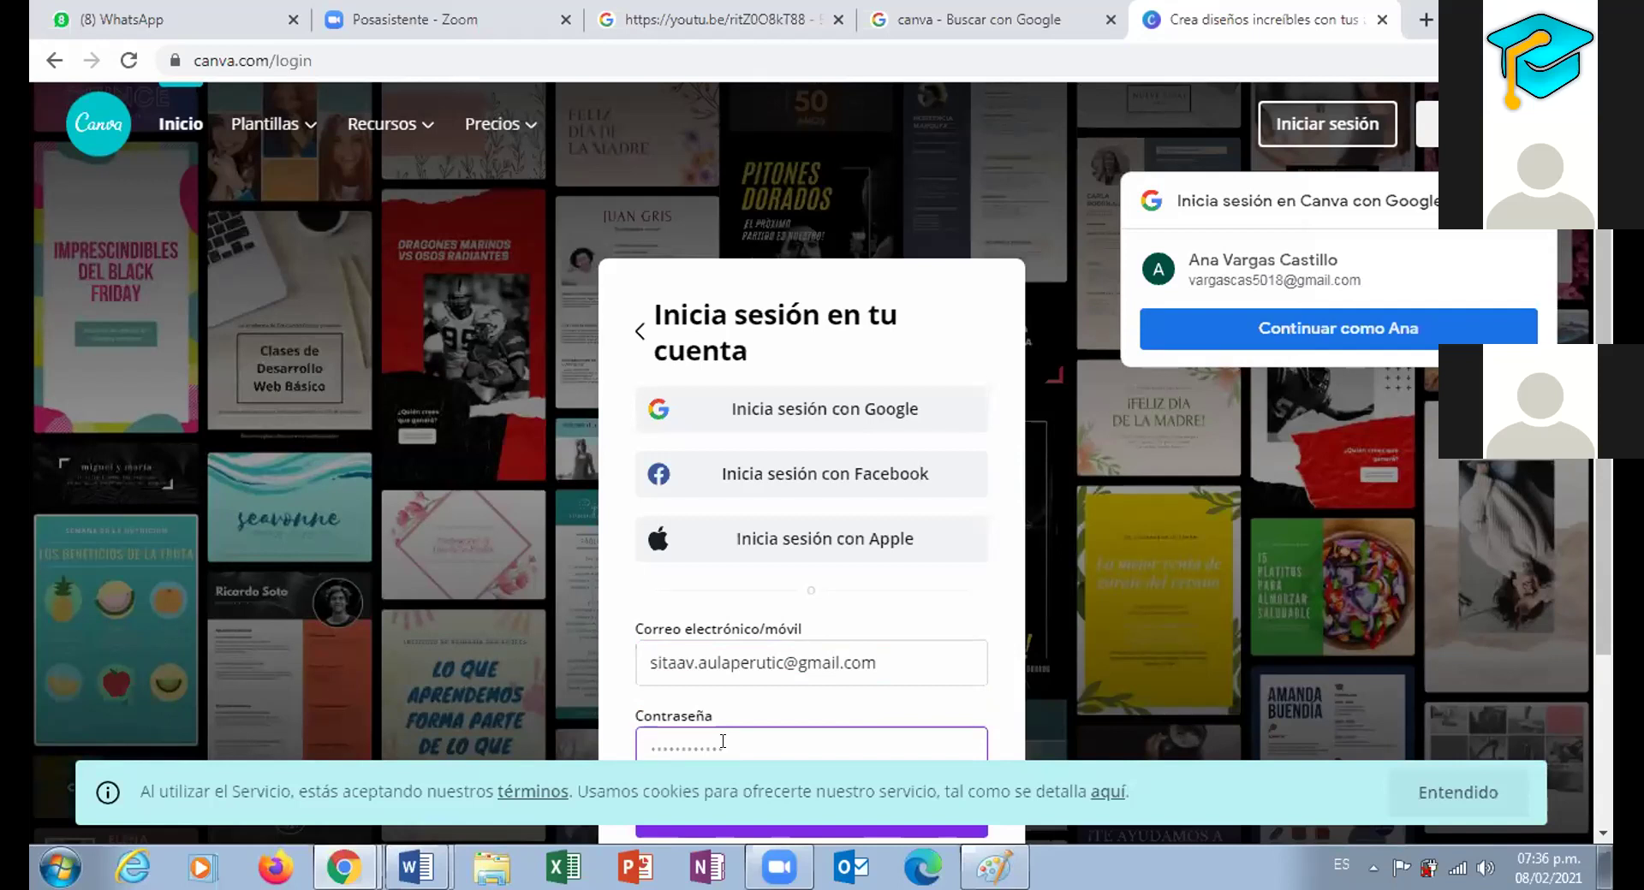
{"action": "type", "text": "•••••••••••••••"}
{"action": "left_click_drag", "start_coordinate": [728, 735], "coordinate": [942, 590]}
{"action": "scroll", "coordinate": [1601, 705], "scroll_direction": "down", "scroll_amount": 2}
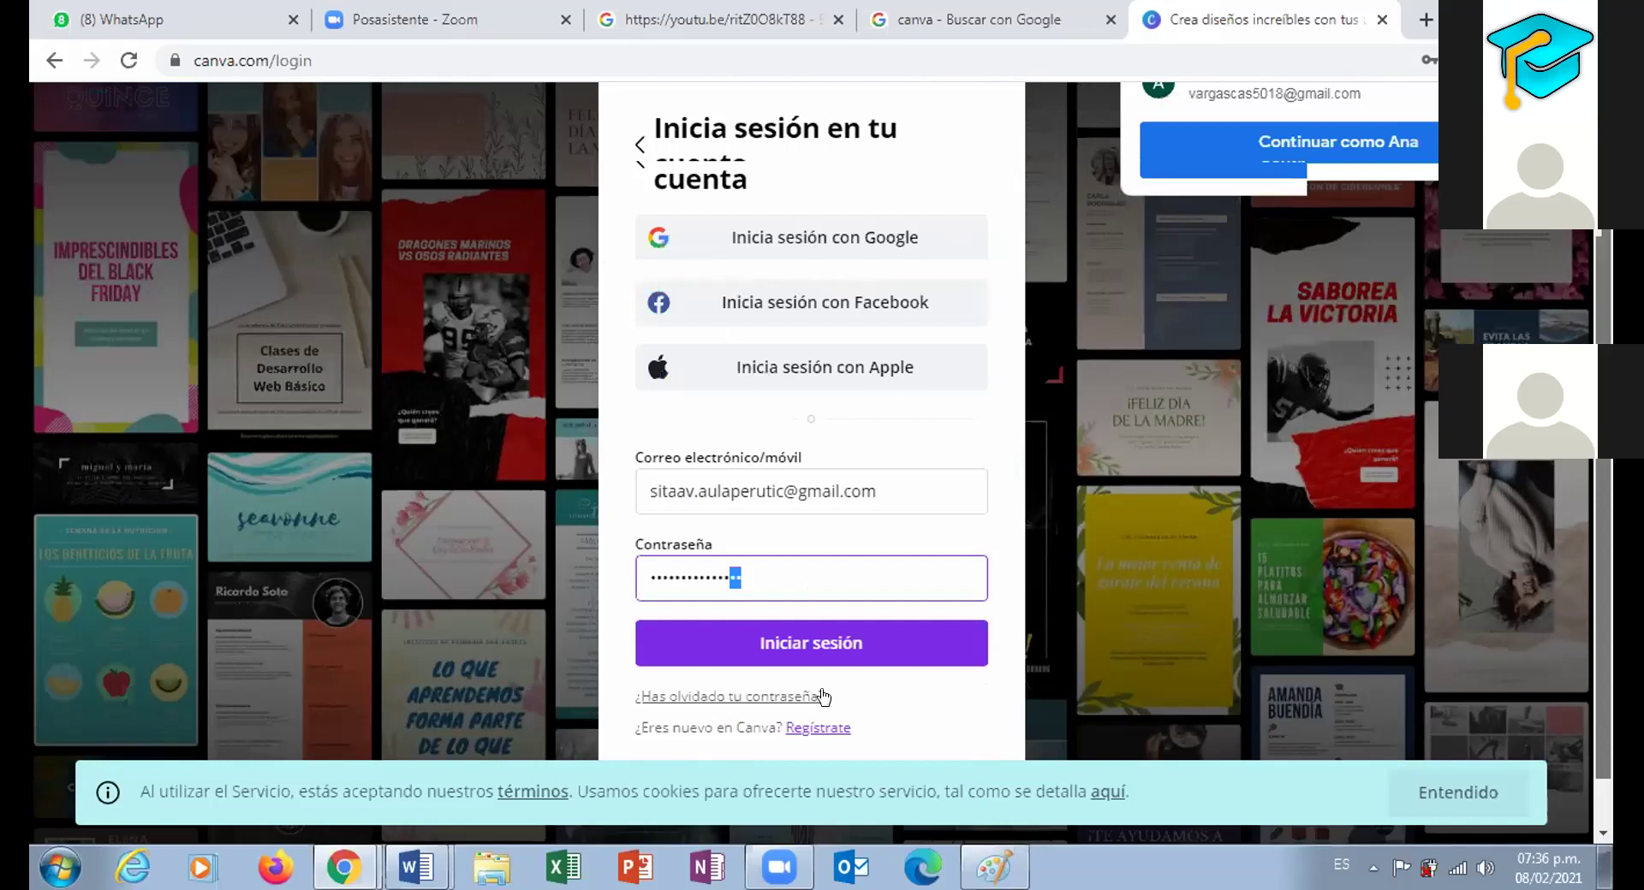
{"action": "scroll", "coordinate": [798, 616], "scroll_direction": "down", "scroll_amount": 1}
{"action": "left_click", "coordinate": [798, 606]}
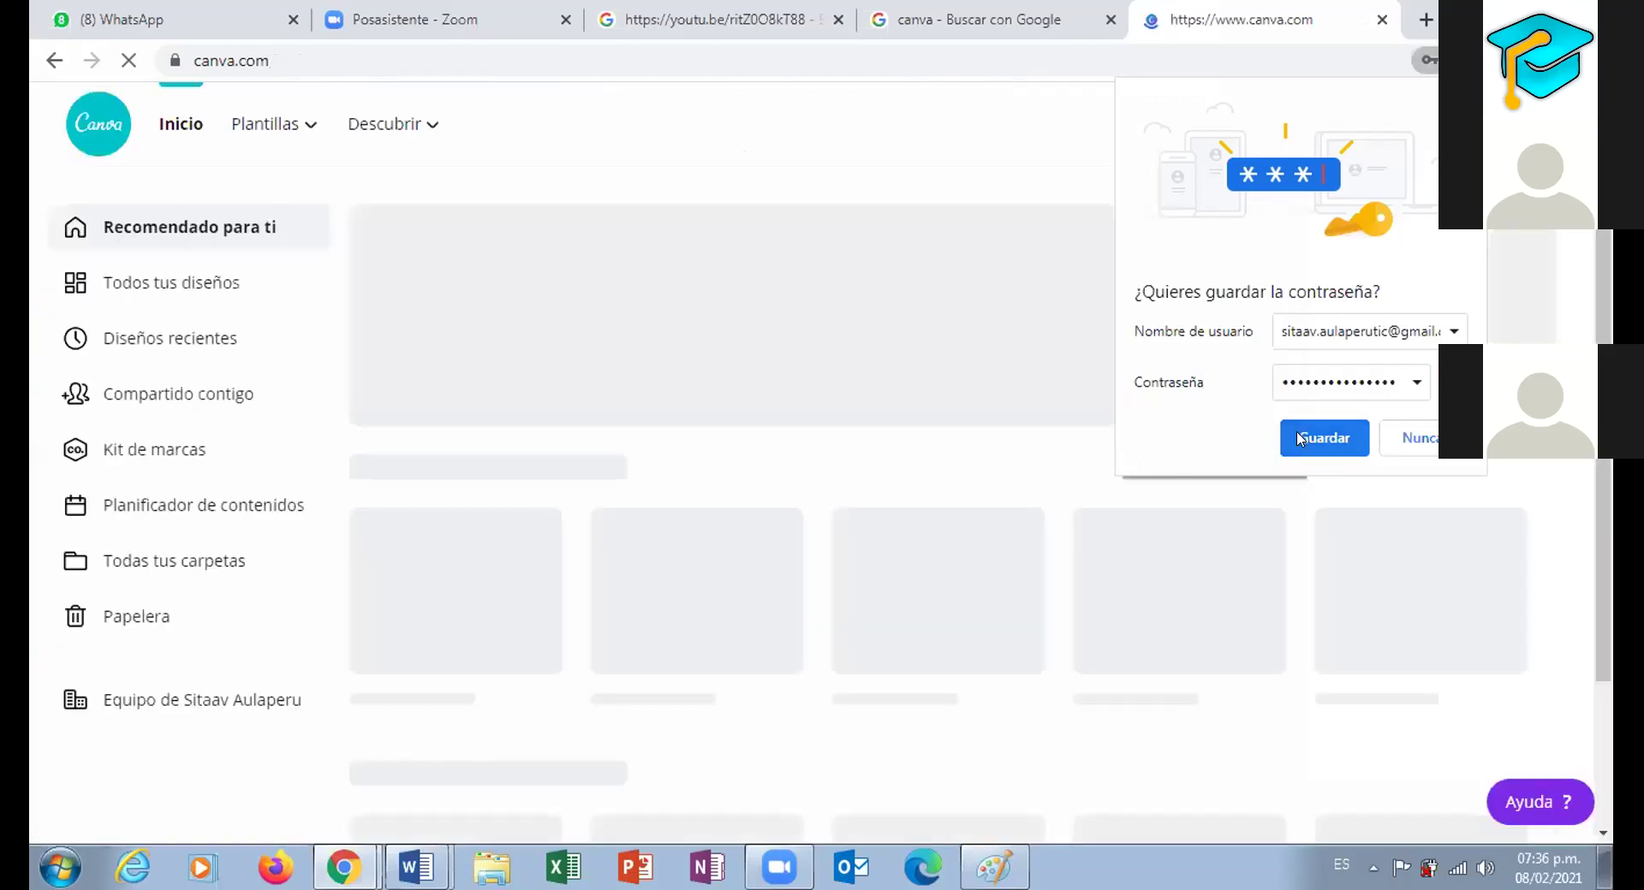
Save the password in the browser and open 'Diseño sin título' from all designs
{"action": "left_click", "coordinate": [1298, 439]}
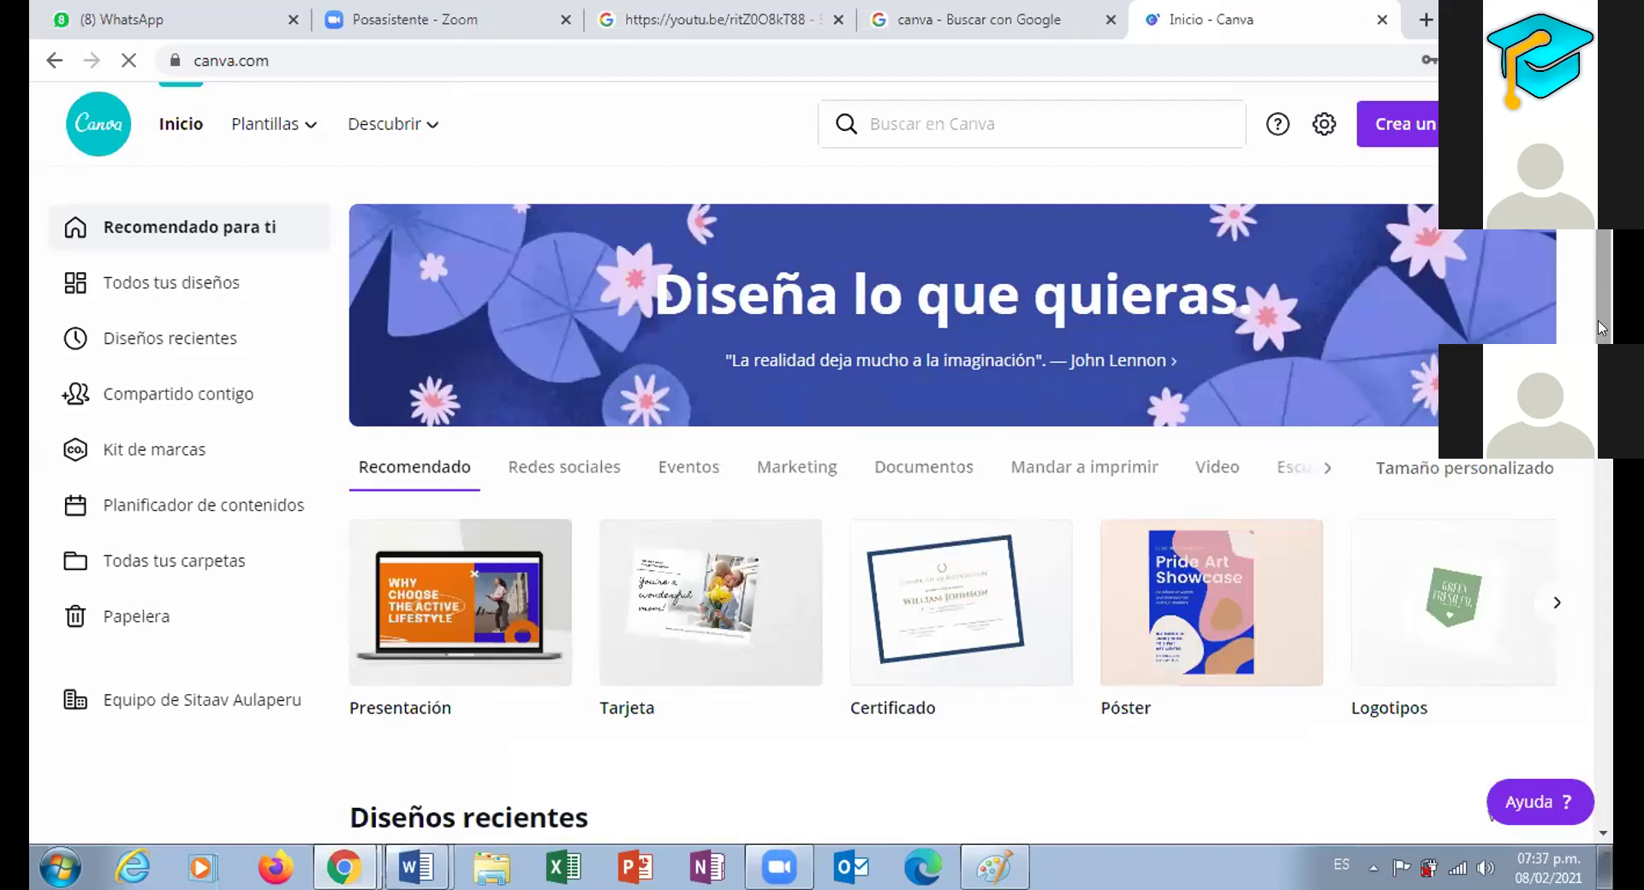
{"action": "scroll", "coordinate": [1601, 297], "scroll_direction": "down", "scroll_amount": 1}
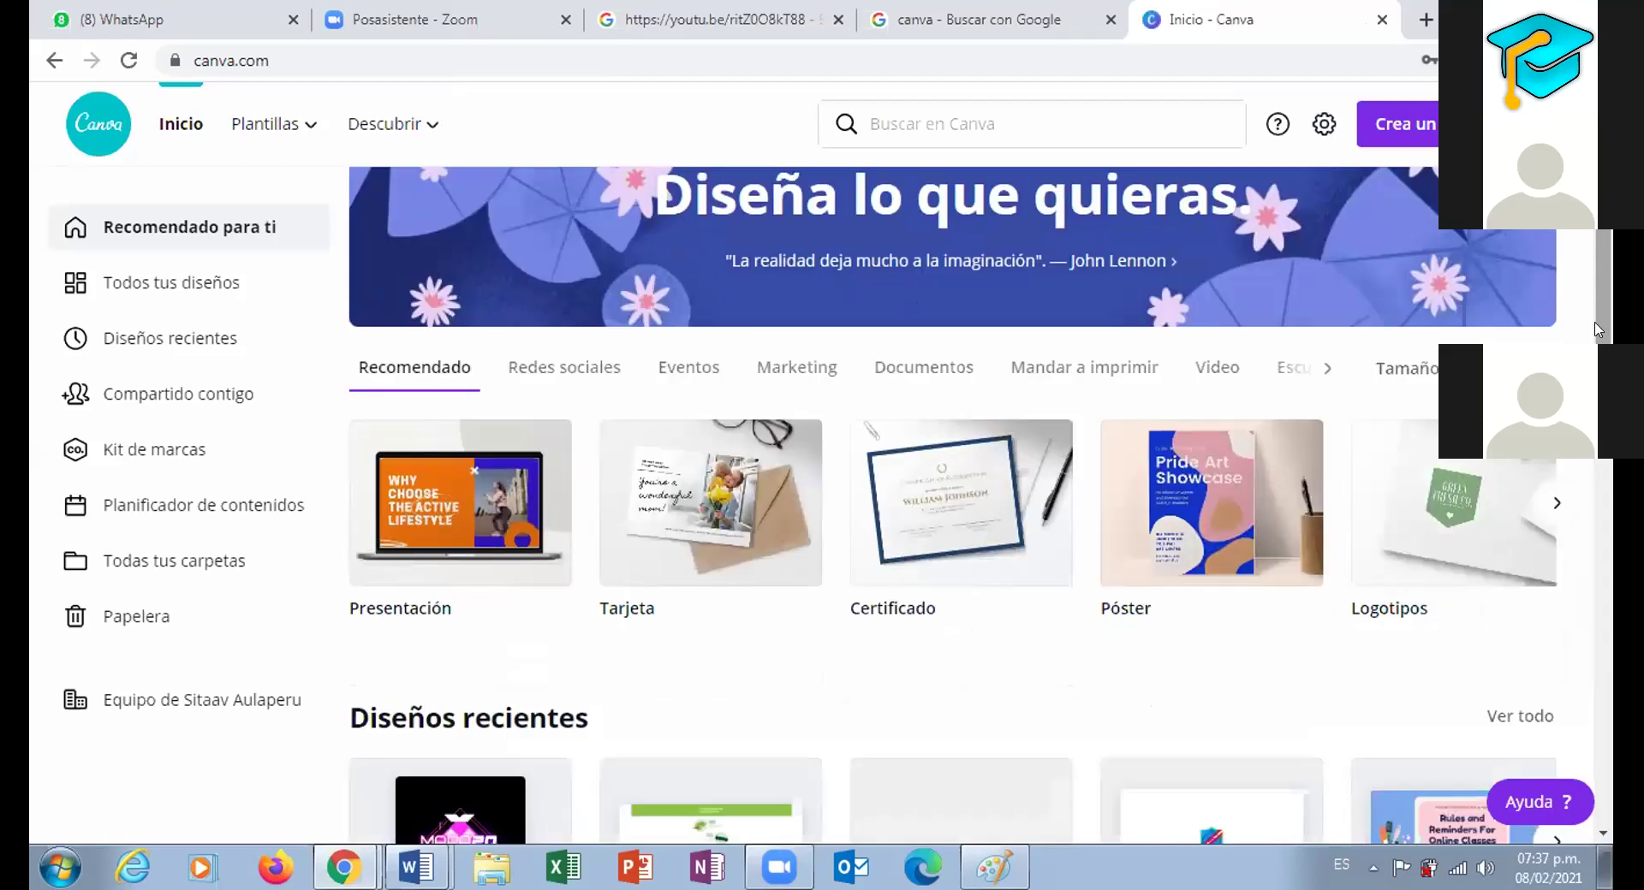
{"action": "left_click", "coordinate": [128, 285]}
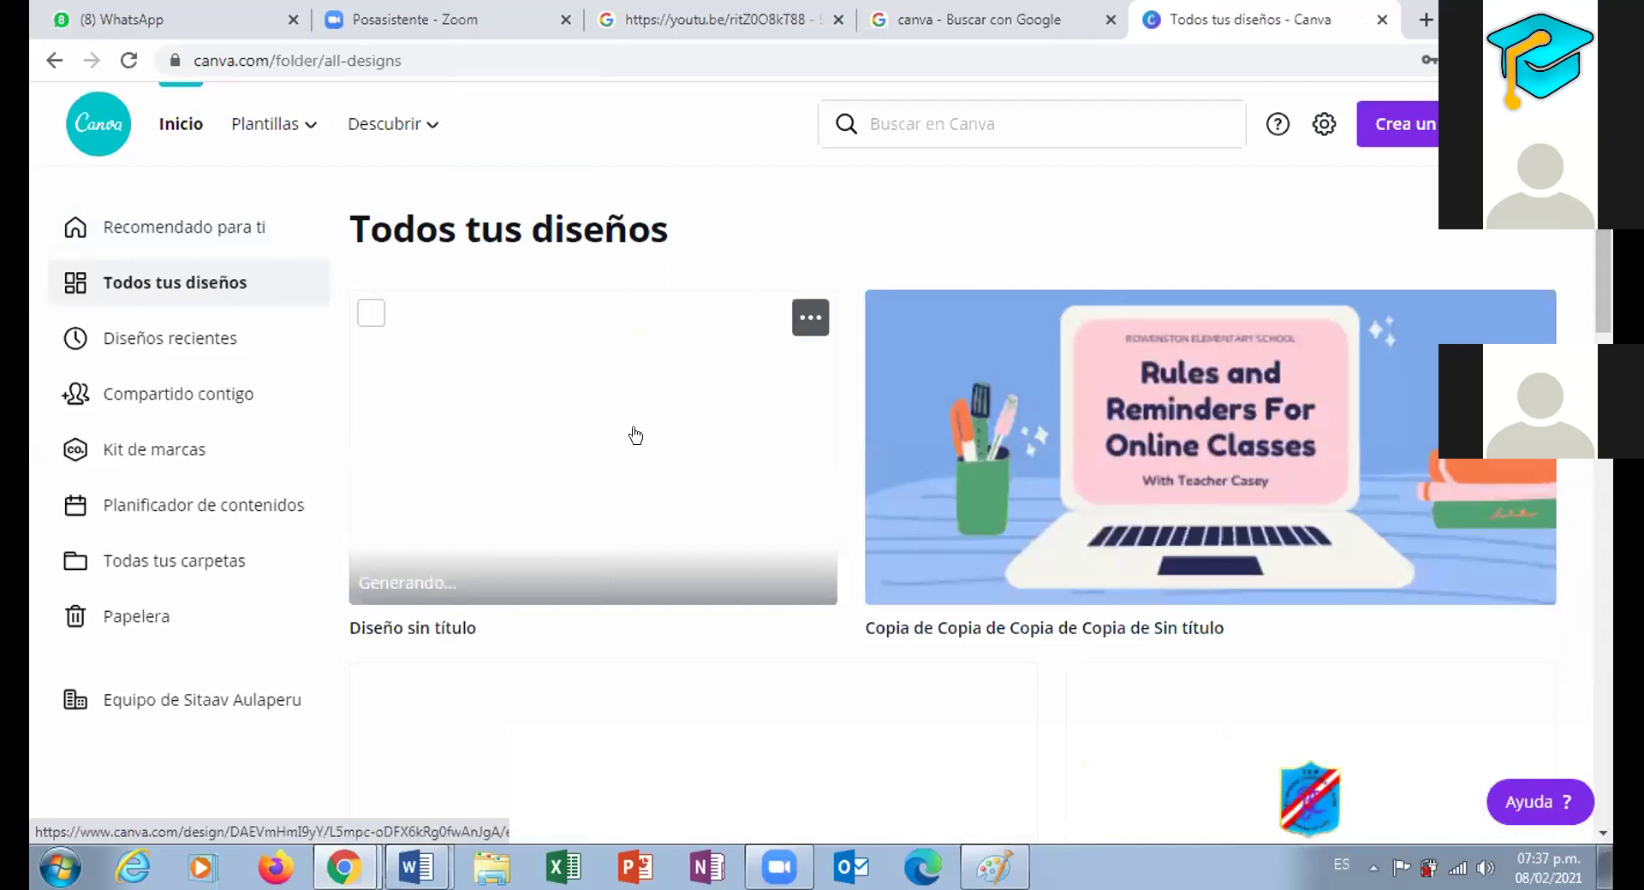
{"action": "left_click", "coordinate": [799, 509]}
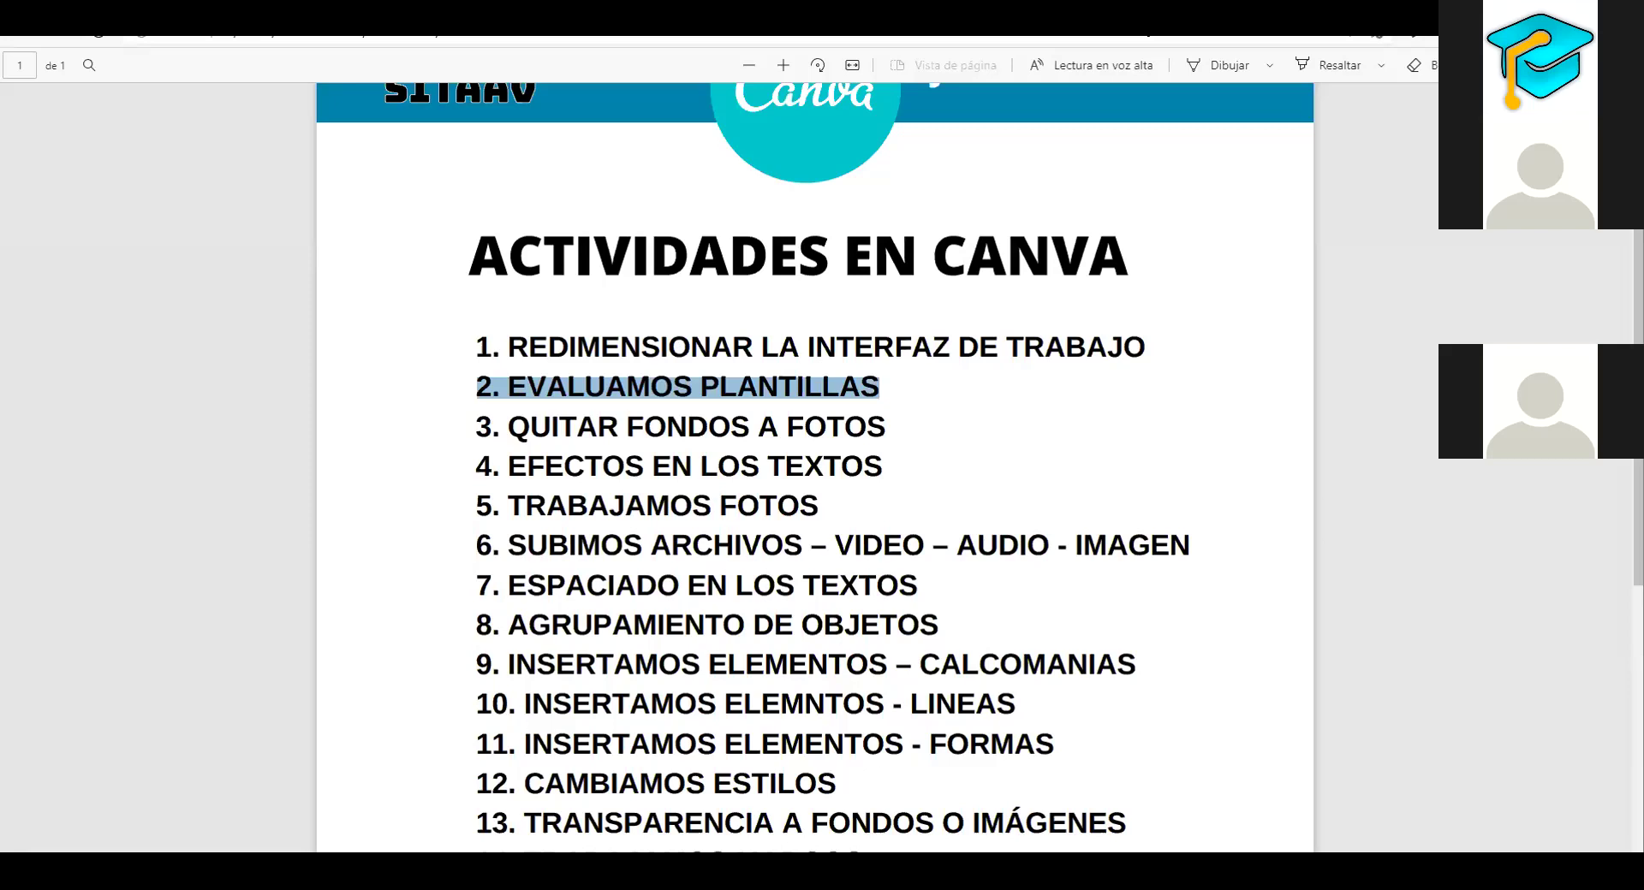
Switch from the activities PDF back to the Canva home page
{"action": "mouse_move", "coordinate": [137, 826]}
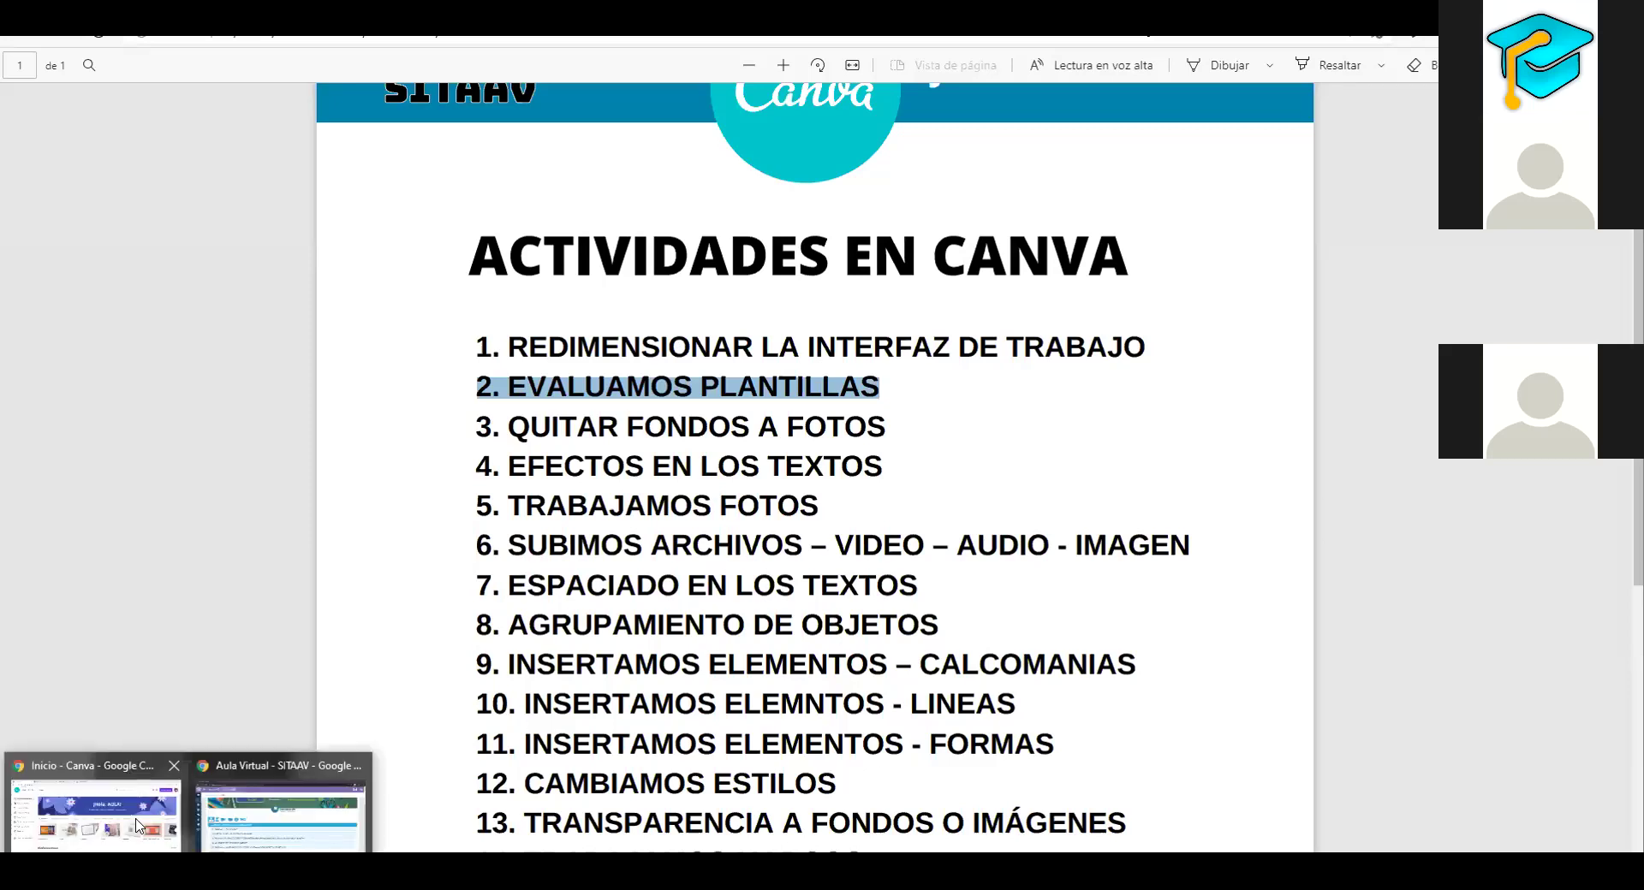
{"action": "left_click", "coordinate": [137, 826]}
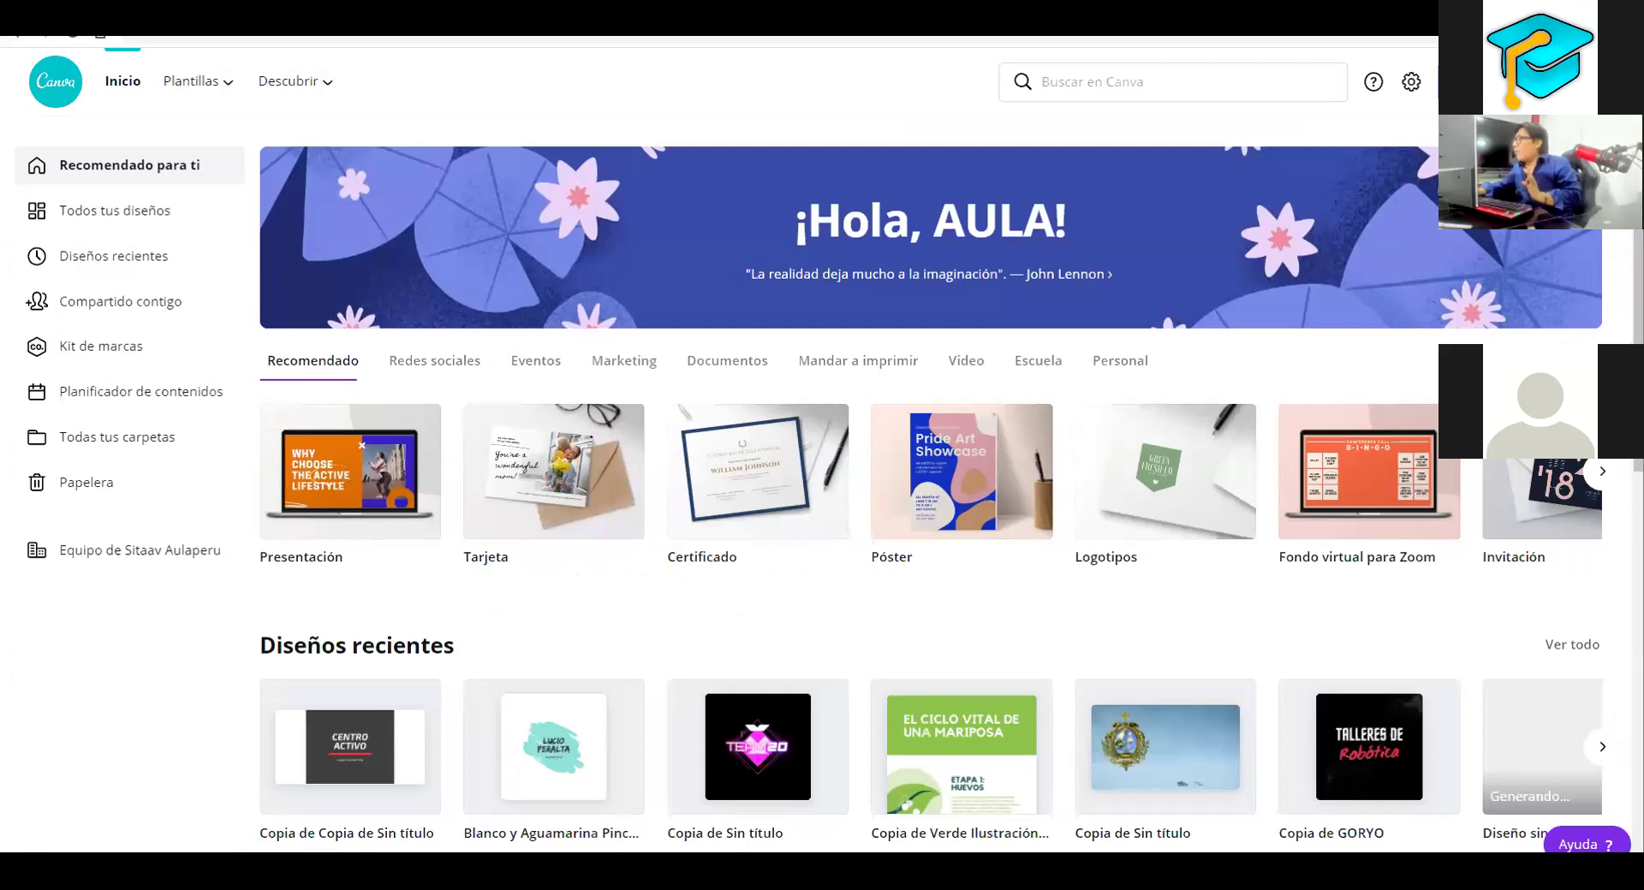
Create a new blank poster by choosing Póster from the 'Crear un diseño' list
{"action": "left_click", "coordinate": [1525, 82]}
{"action": "scroll", "coordinate": [1428, 325], "scroll_direction": "down", "scroll_amount": 5}
{"action": "scroll", "coordinate": [1423, 341], "scroll_direction": "down", "scroll_amount": 5}
{"action": "scroll", "coordinate": [1424, 342], "scroll_direction": "up", "scroll_amount": 10}
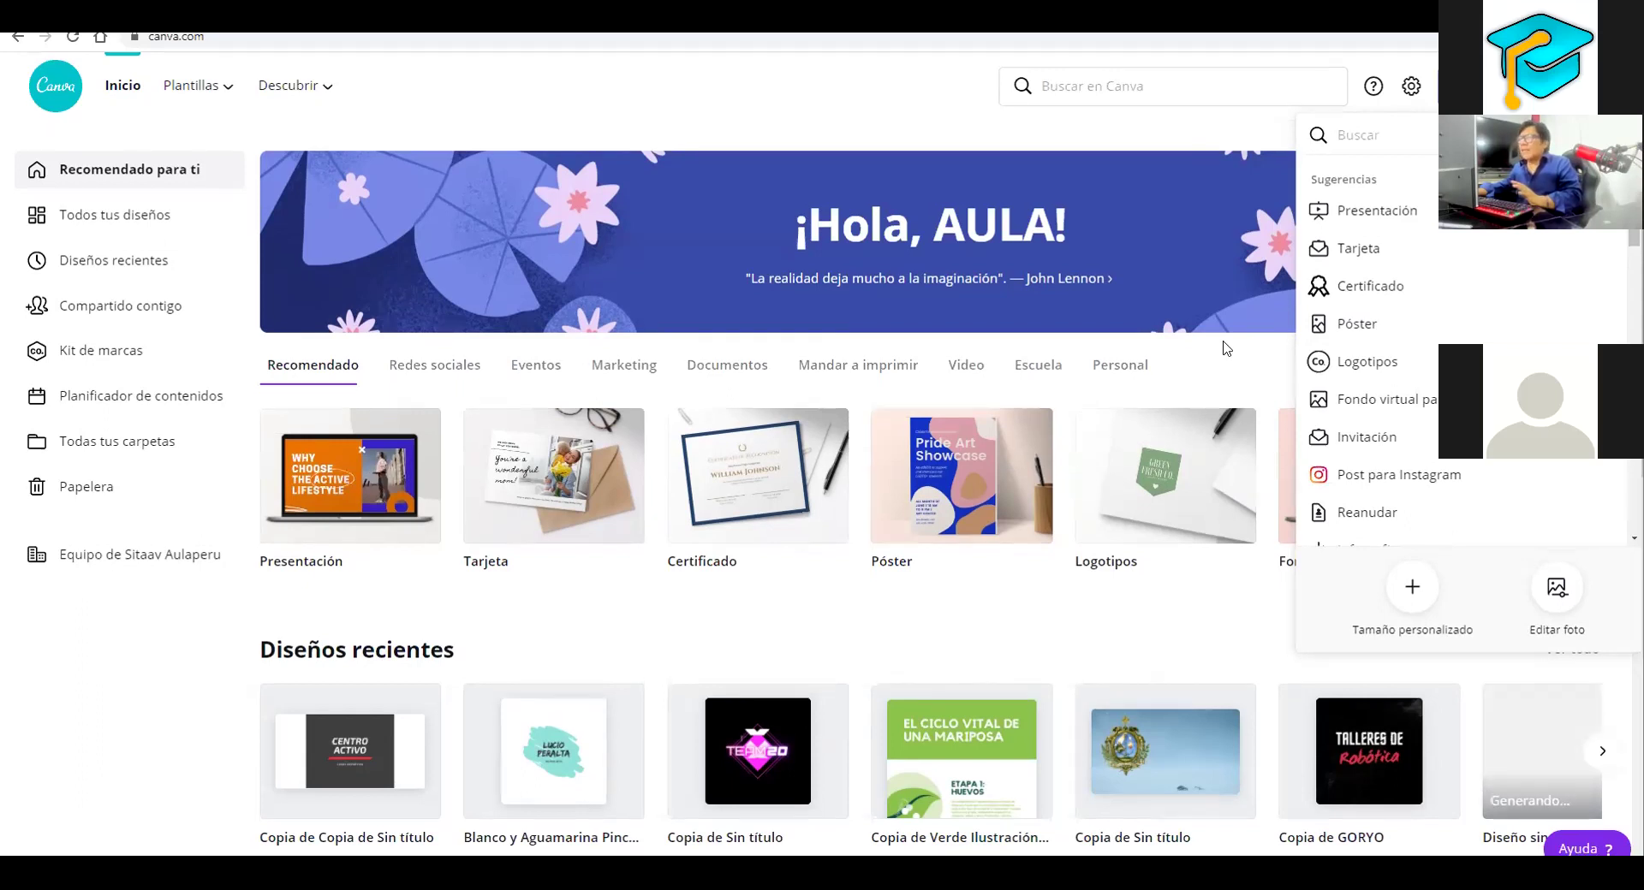
{"action": "scroll", "coordinate": [1346, 278], "scroll_direction": "down", "scroll_amount": 1}
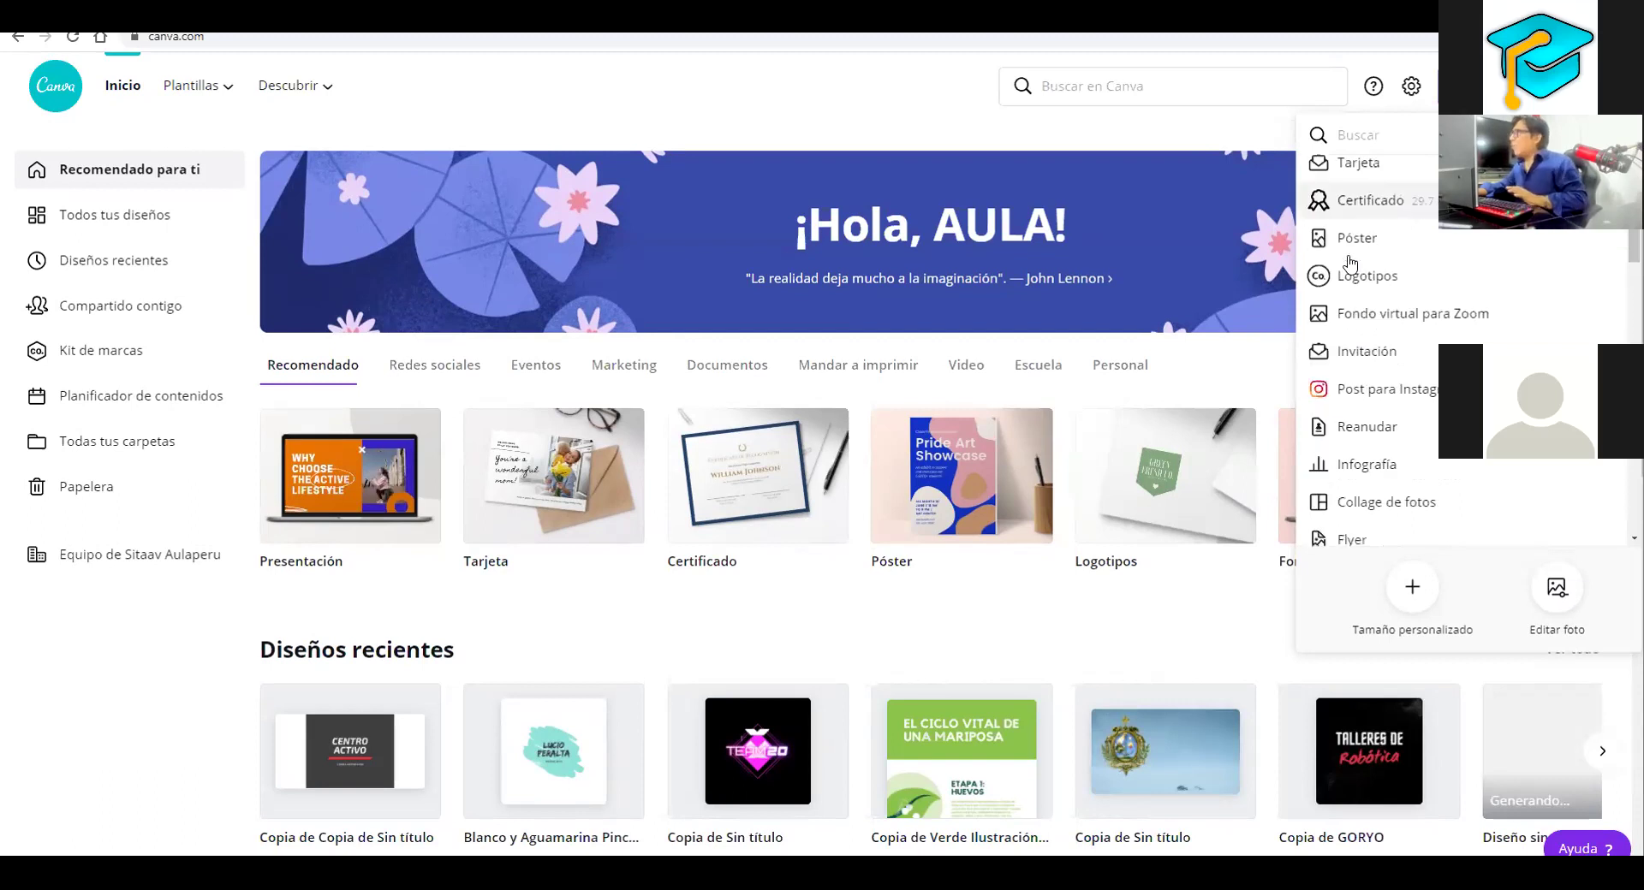
{"action": "scroll", "coordinate": [1348, 261], "scroll_direction": "up", "scroll_amount": 1}
{"action": "left_click", "coordinate": [1347, 251]}
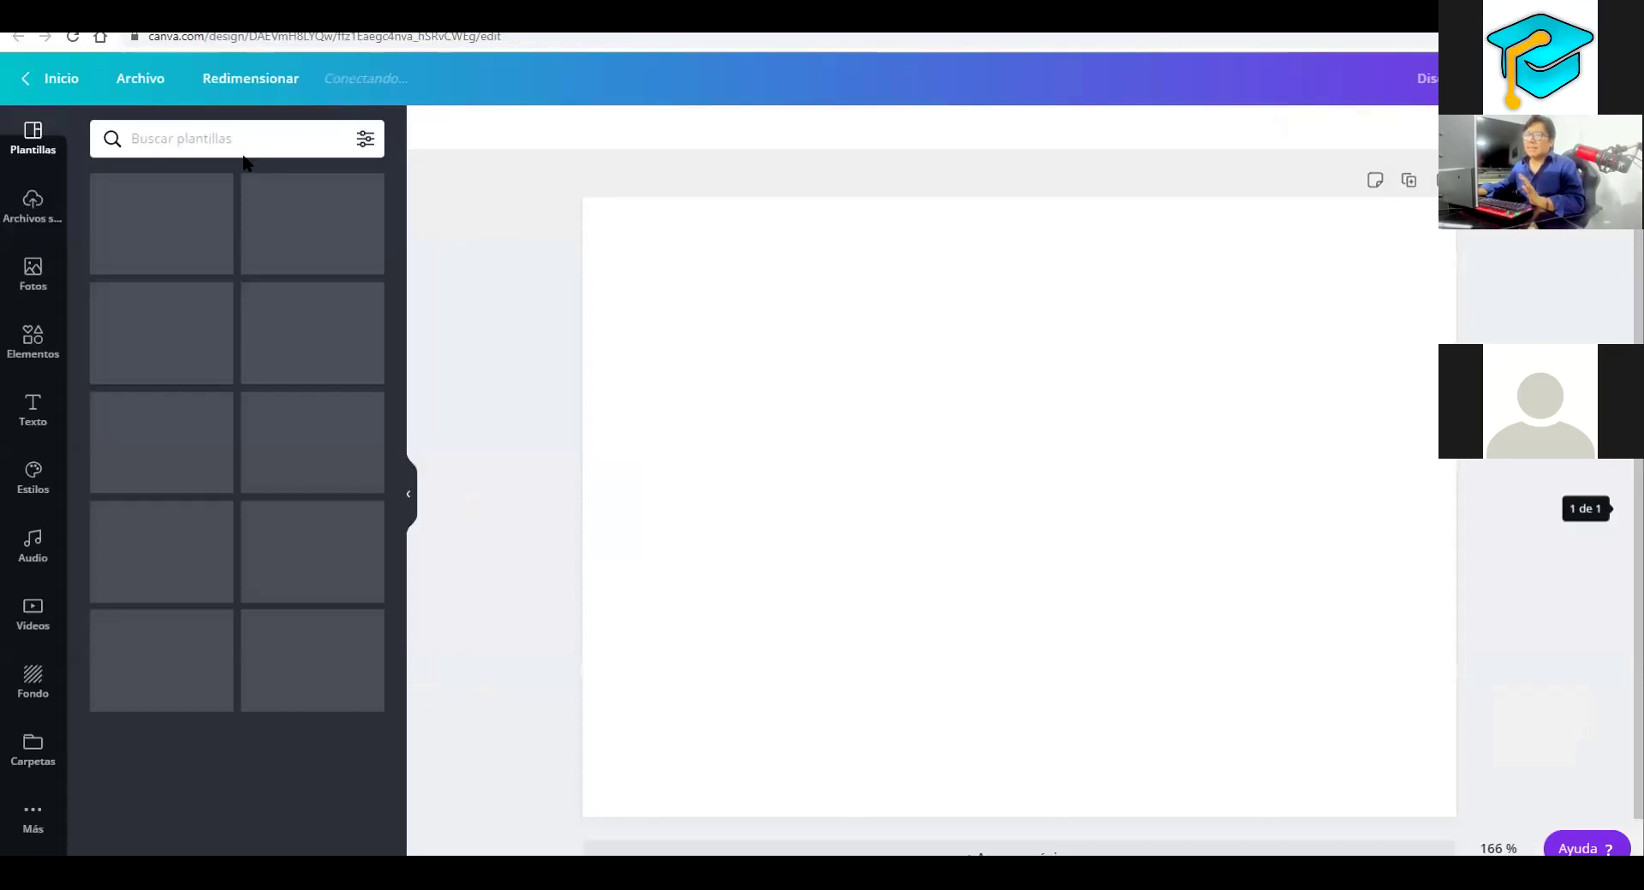
Return to the home page, showing create-a-design suggestions like Presentación and Póster
{"action": "left_click", "coordinate": [202, 249]}
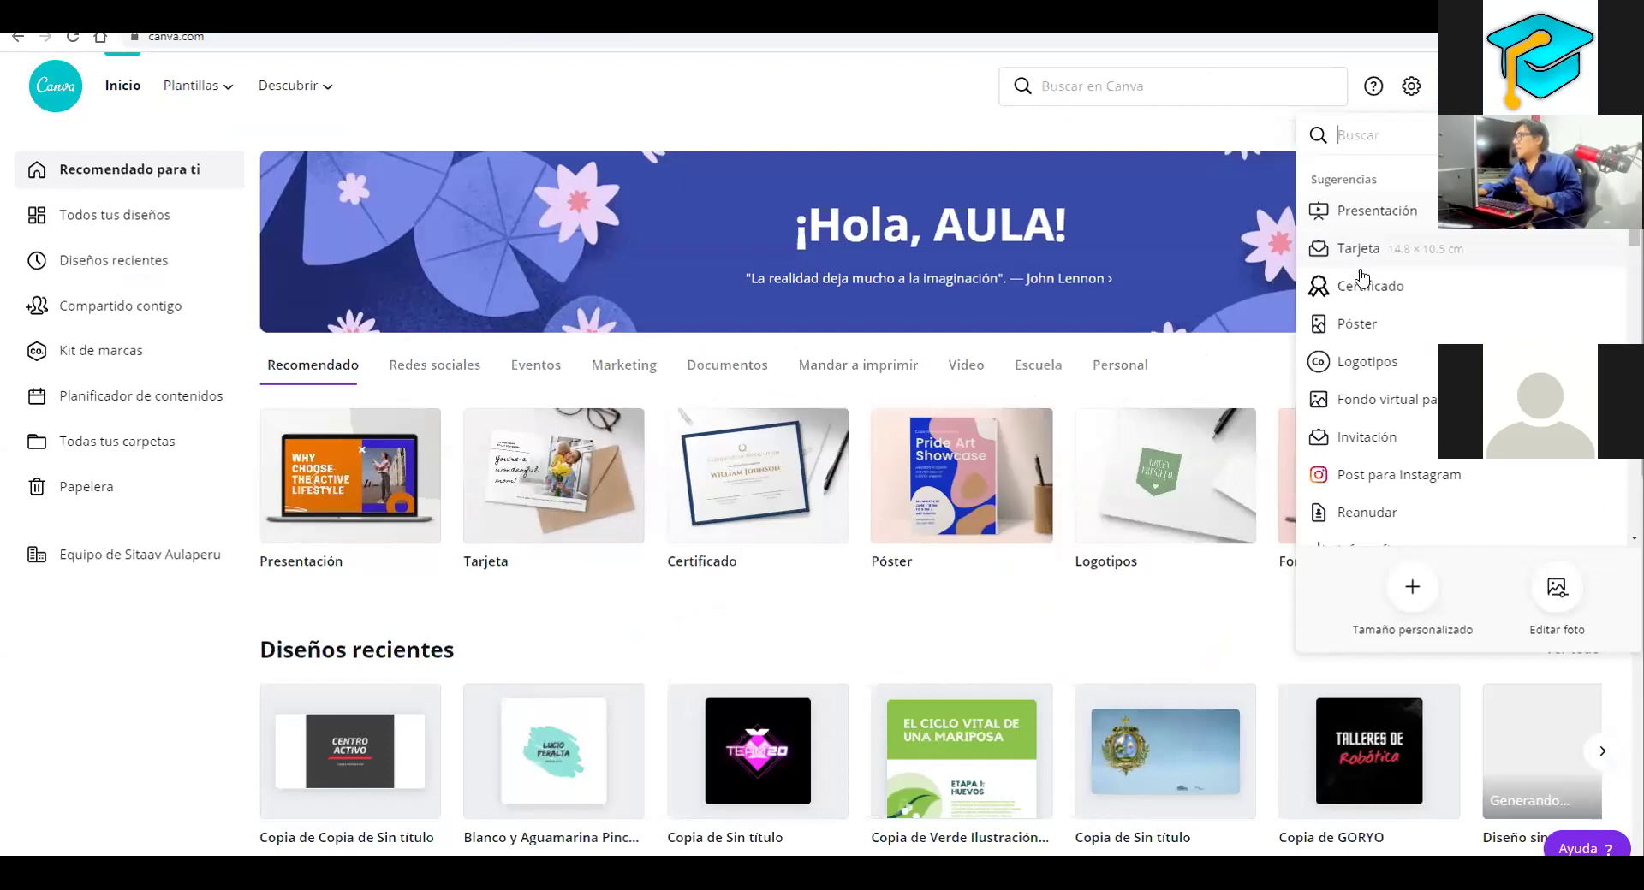
Create a new Logotipo design with the neon TEAM20 template, then switch to the activities PDF
{"action": "left_click", "coordinate": [1375, 325]}
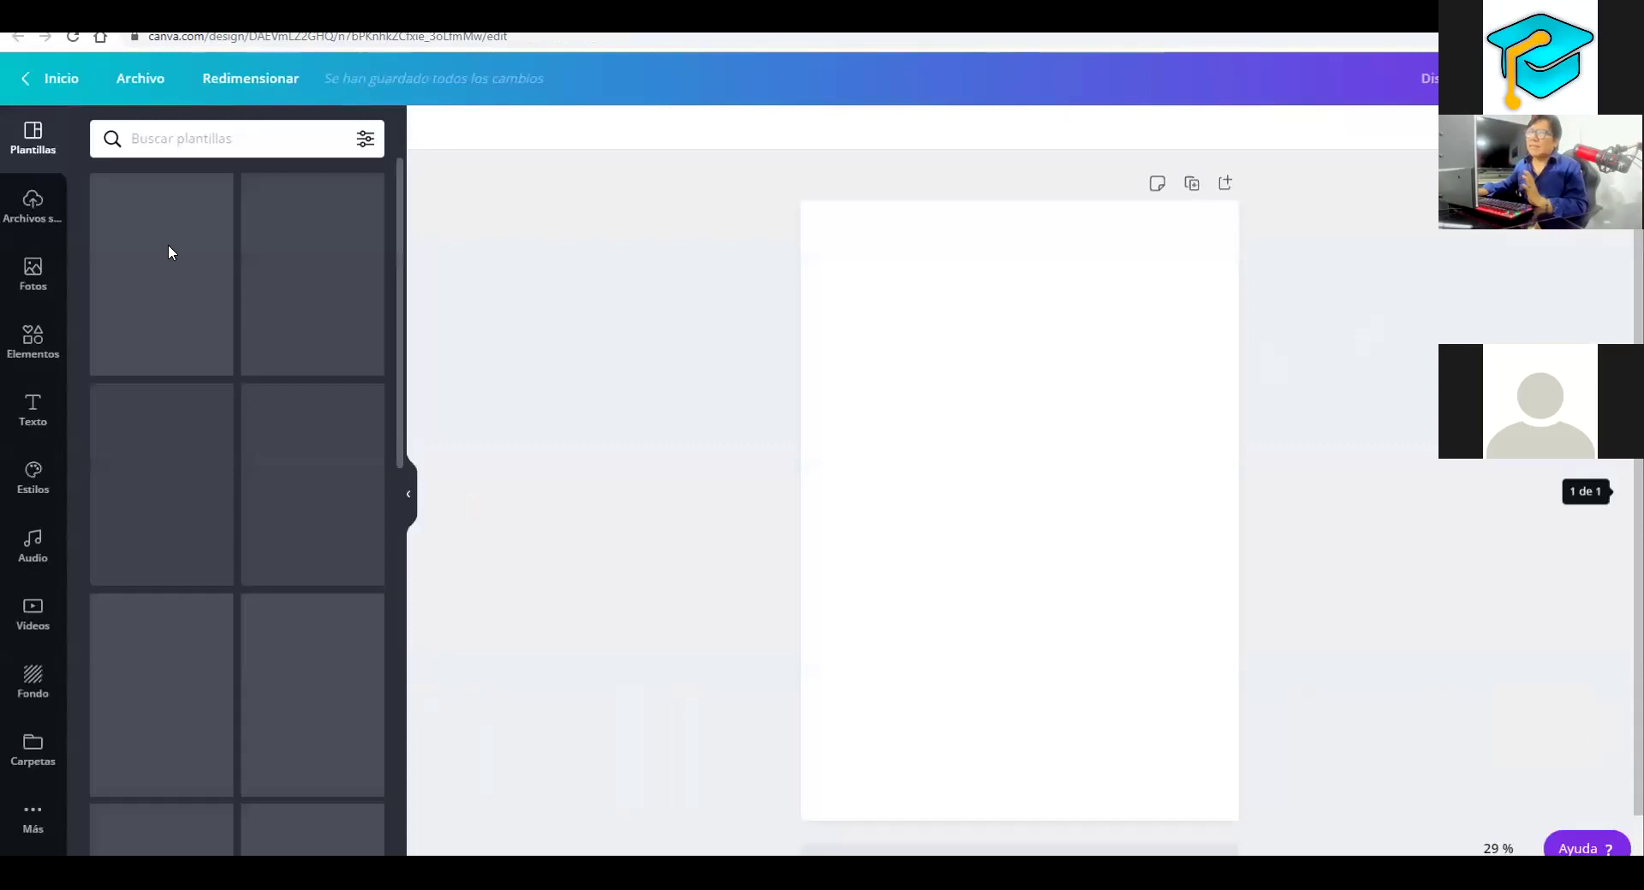
{"action": "left_click", "coordinate": [169, 249]}
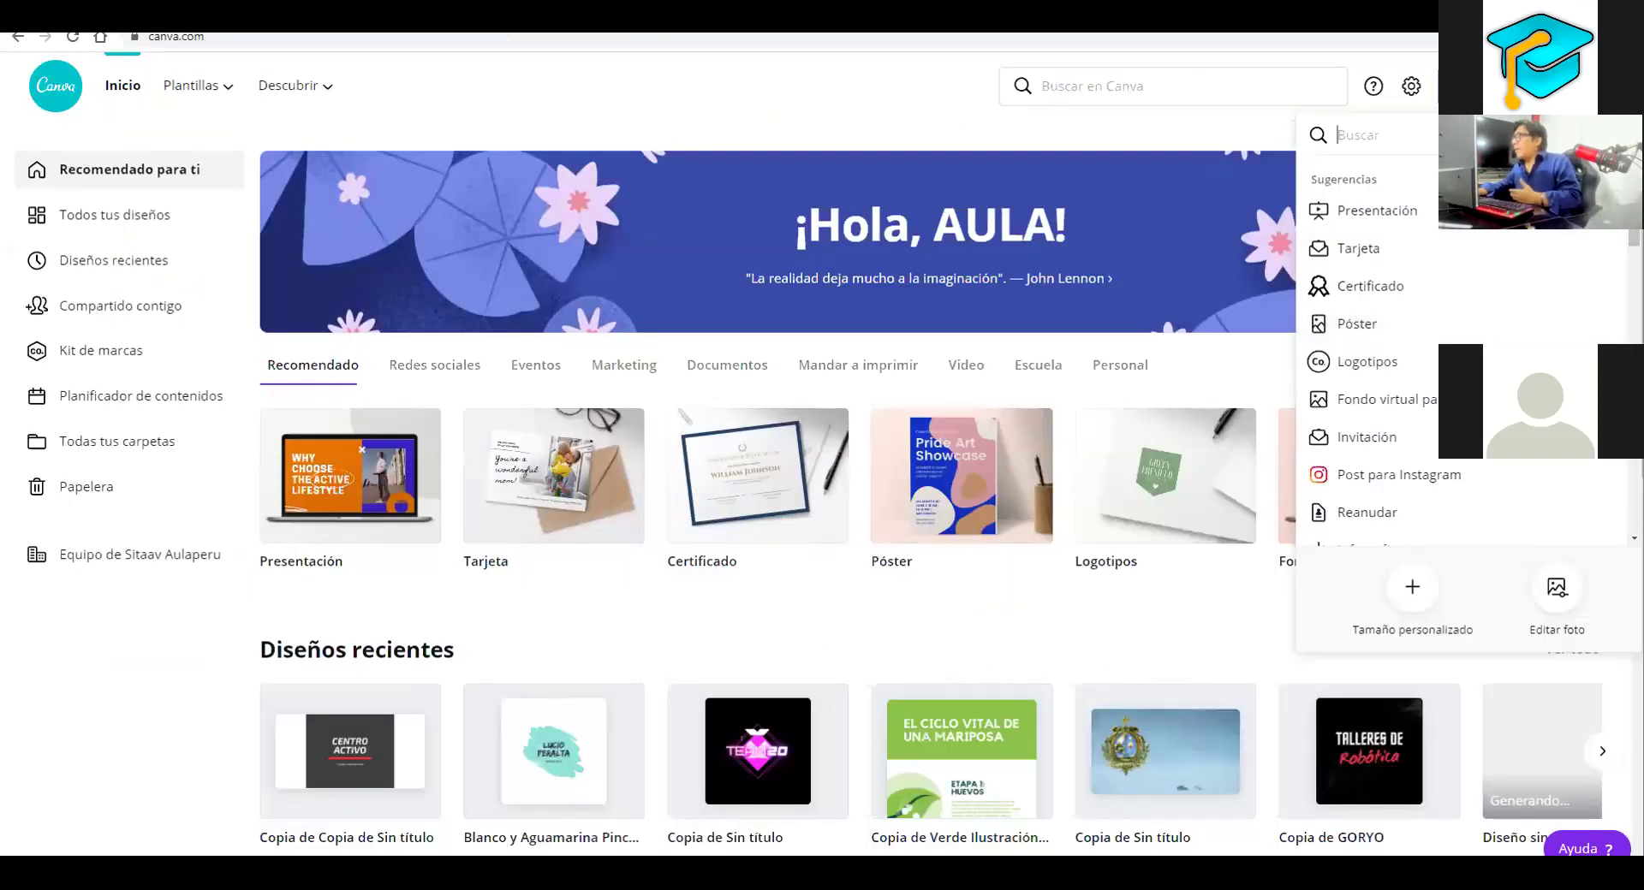
{"action": "type", "text": "logo"}
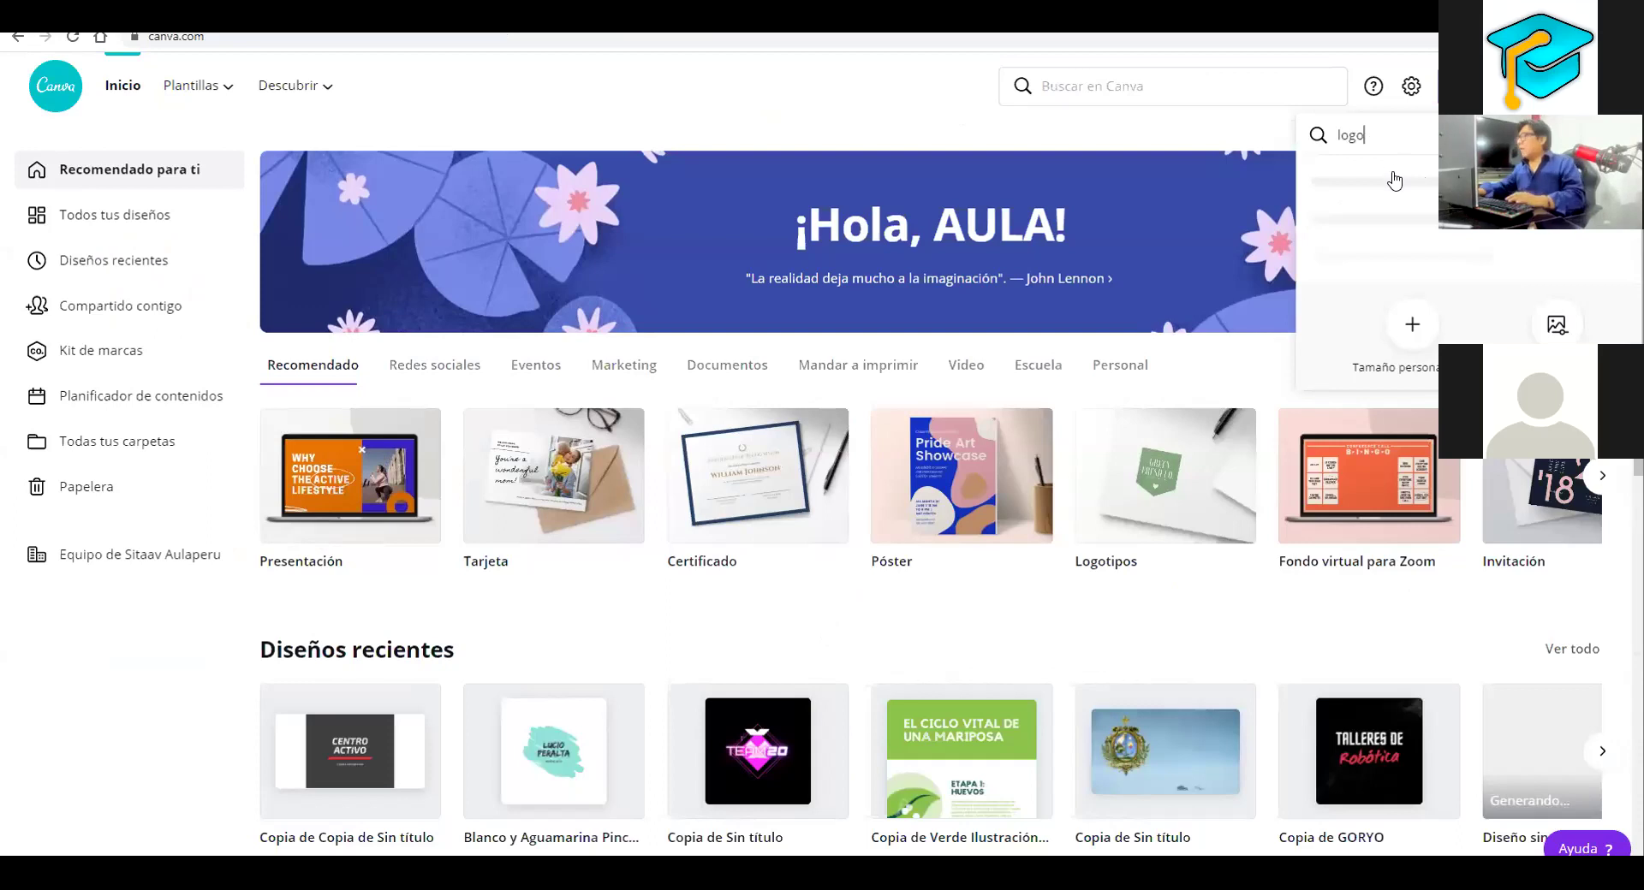
{"action": "left_click", "coordinate": [1395, 179]}
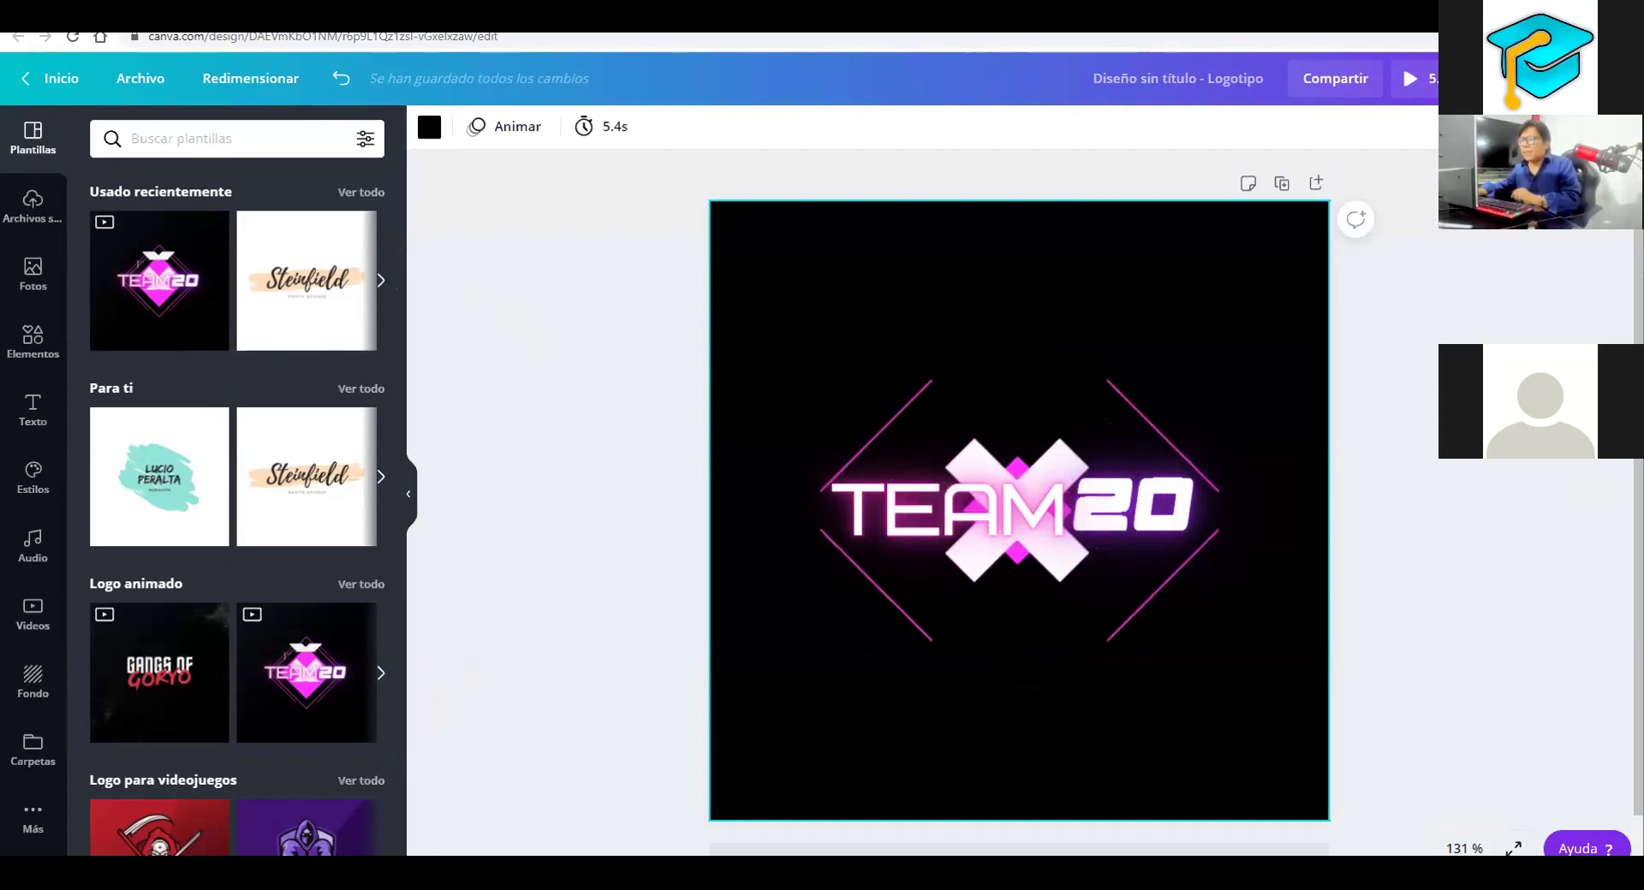
{"action": "mouse_move", "coordinate": [188, 873]}
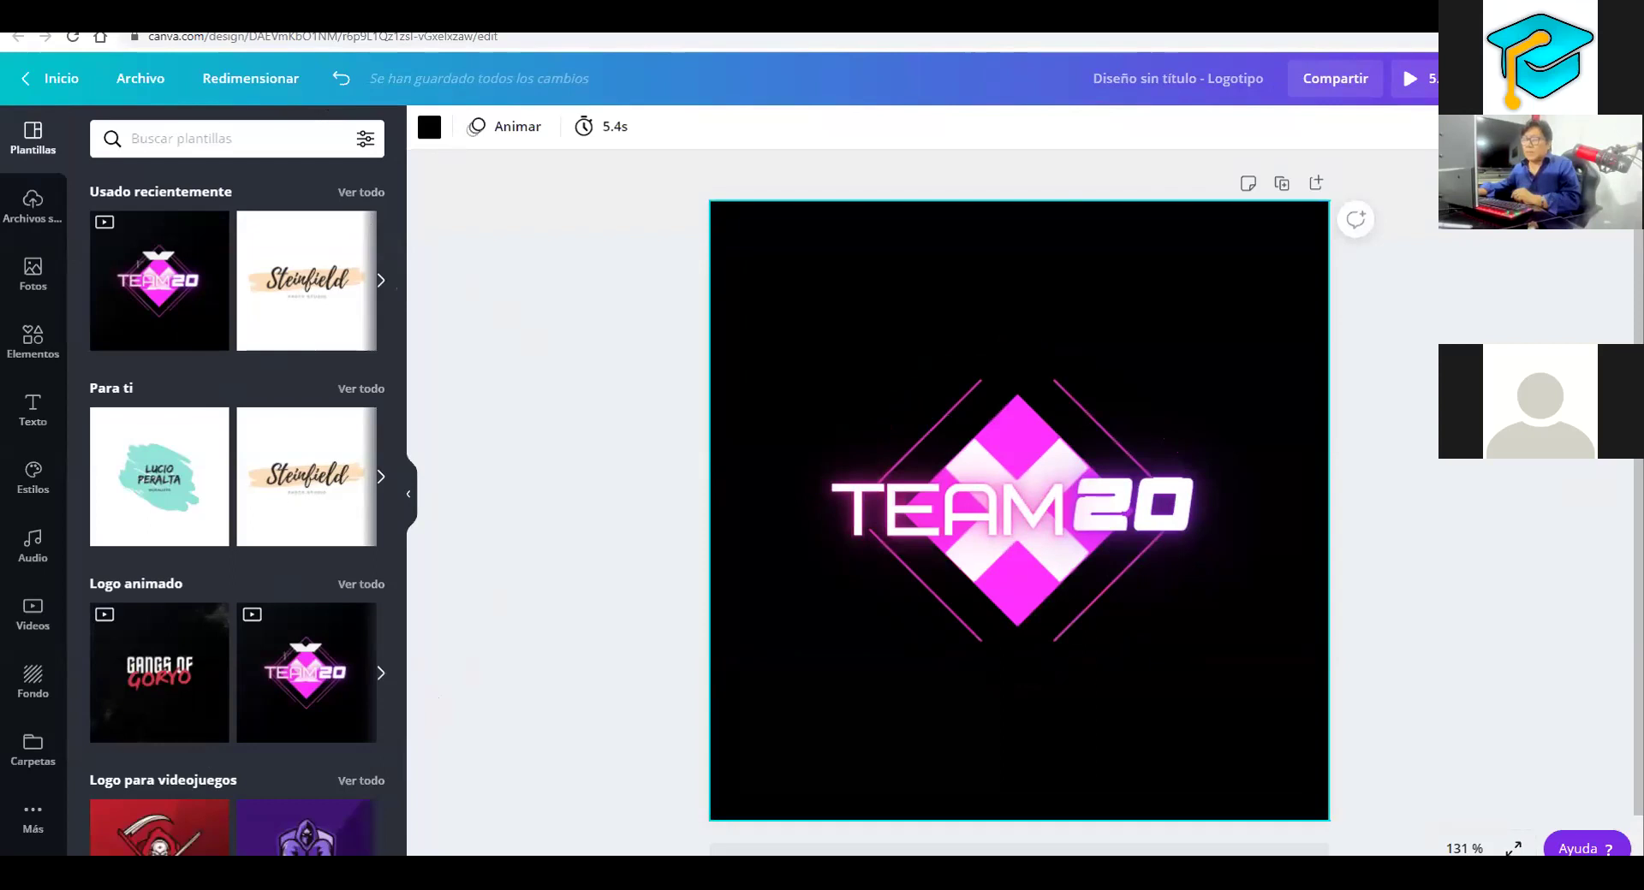
{"action": "key", "text": "alt+Tab"}
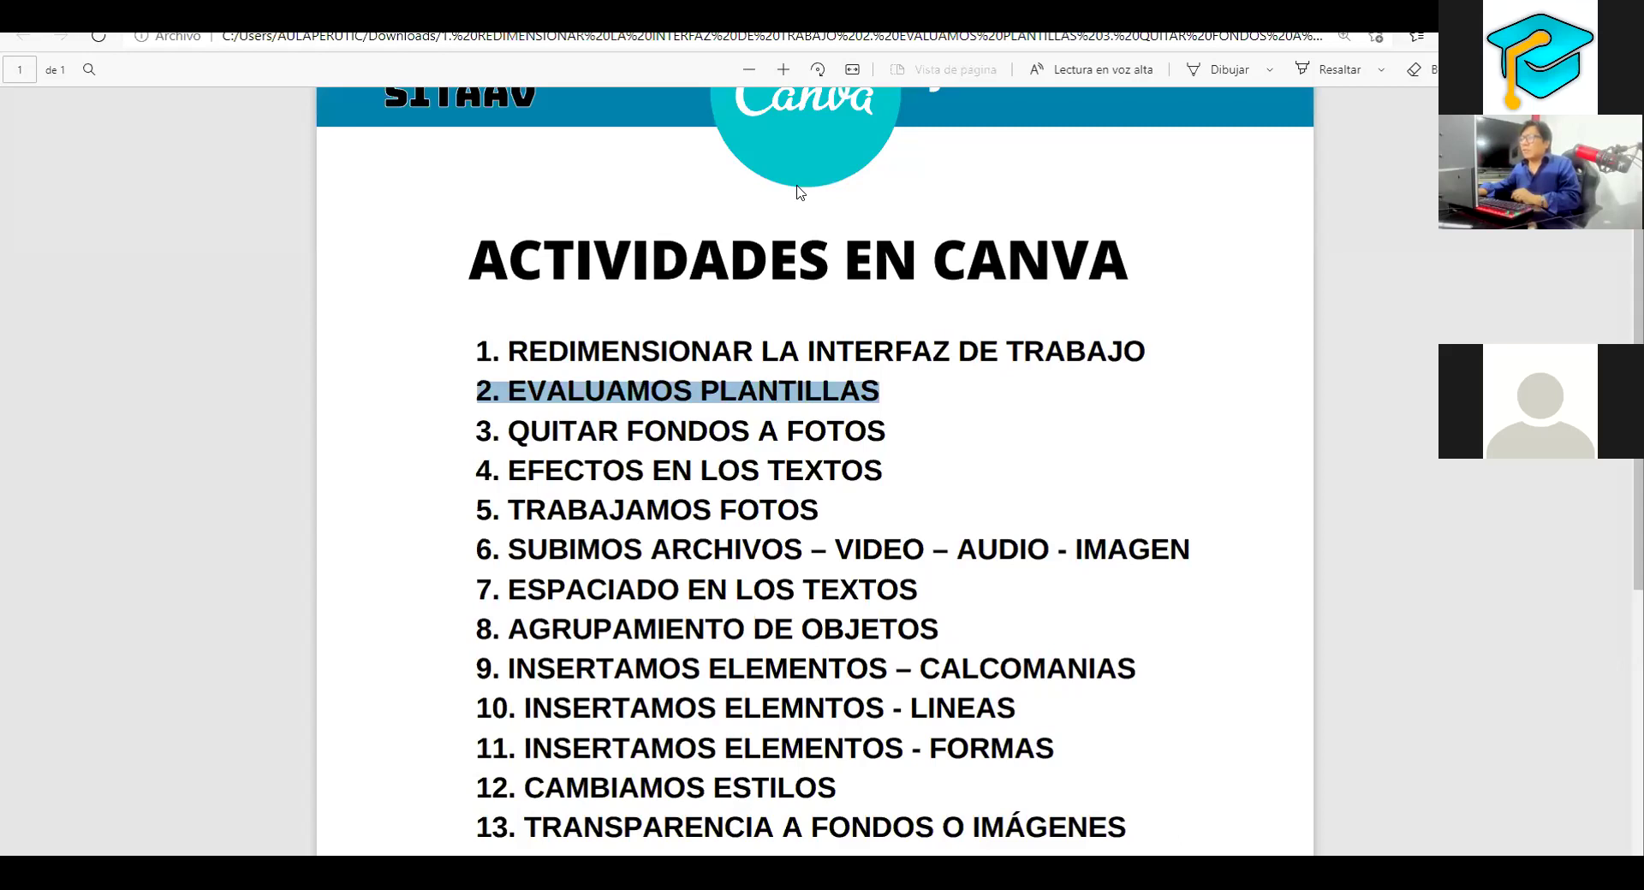
Highlight activity 3, QUITAR FONDOS A FOTOS, in the PDF and return to the Canva design
{"action": "left_click_drag", "start_coordinate": [510, 430], "coordinate": [888, 411]}
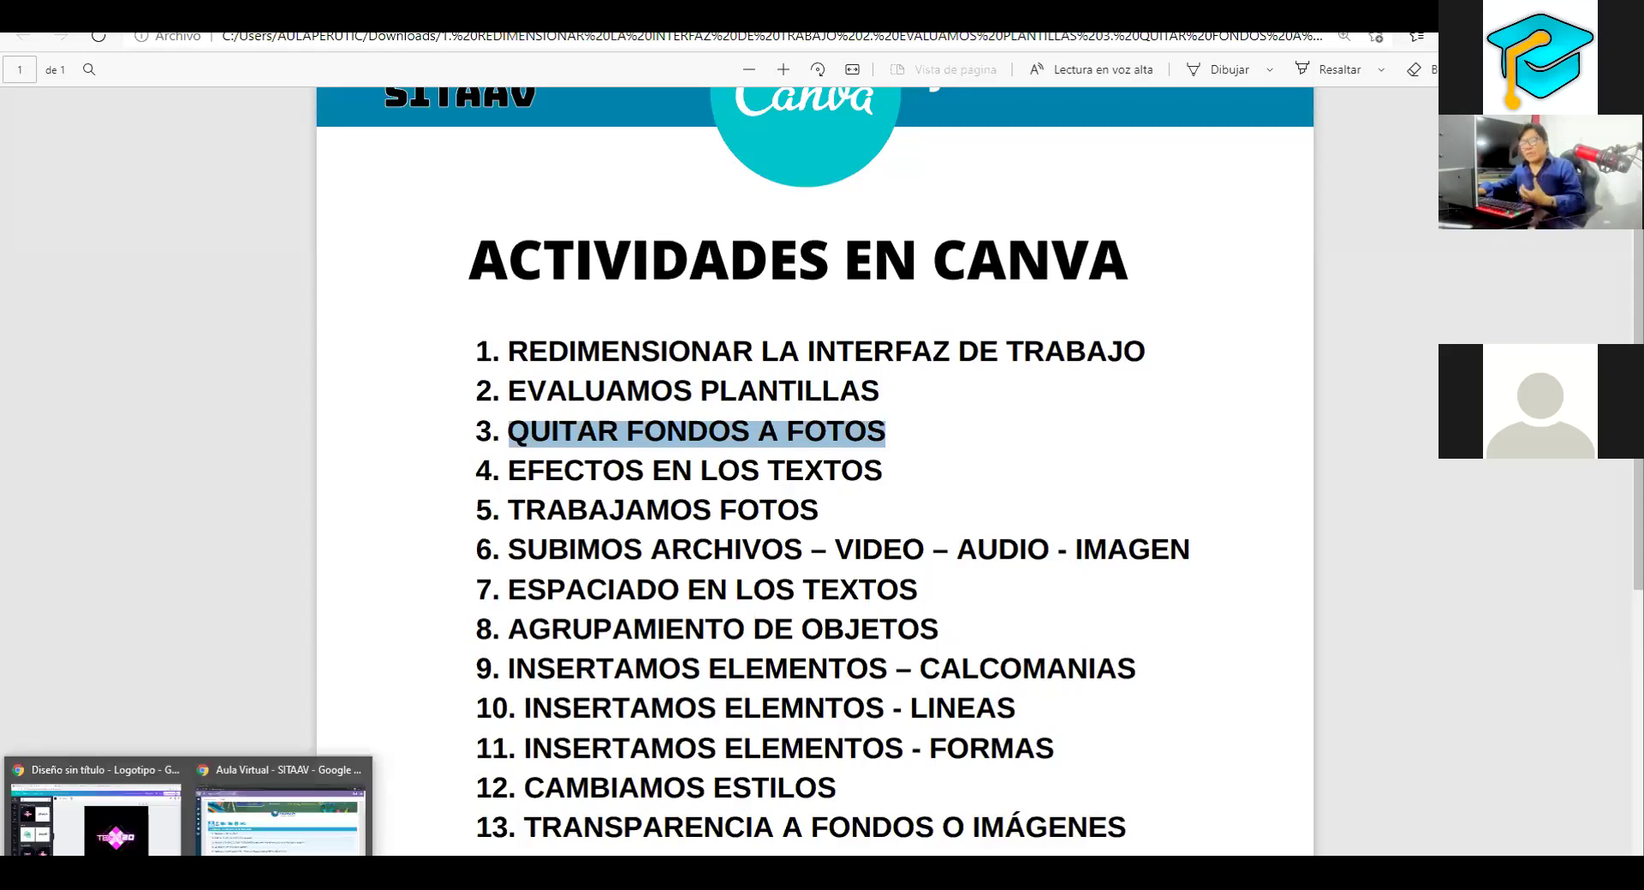
{"action": "left_click", "coordinate": [145, 846]}
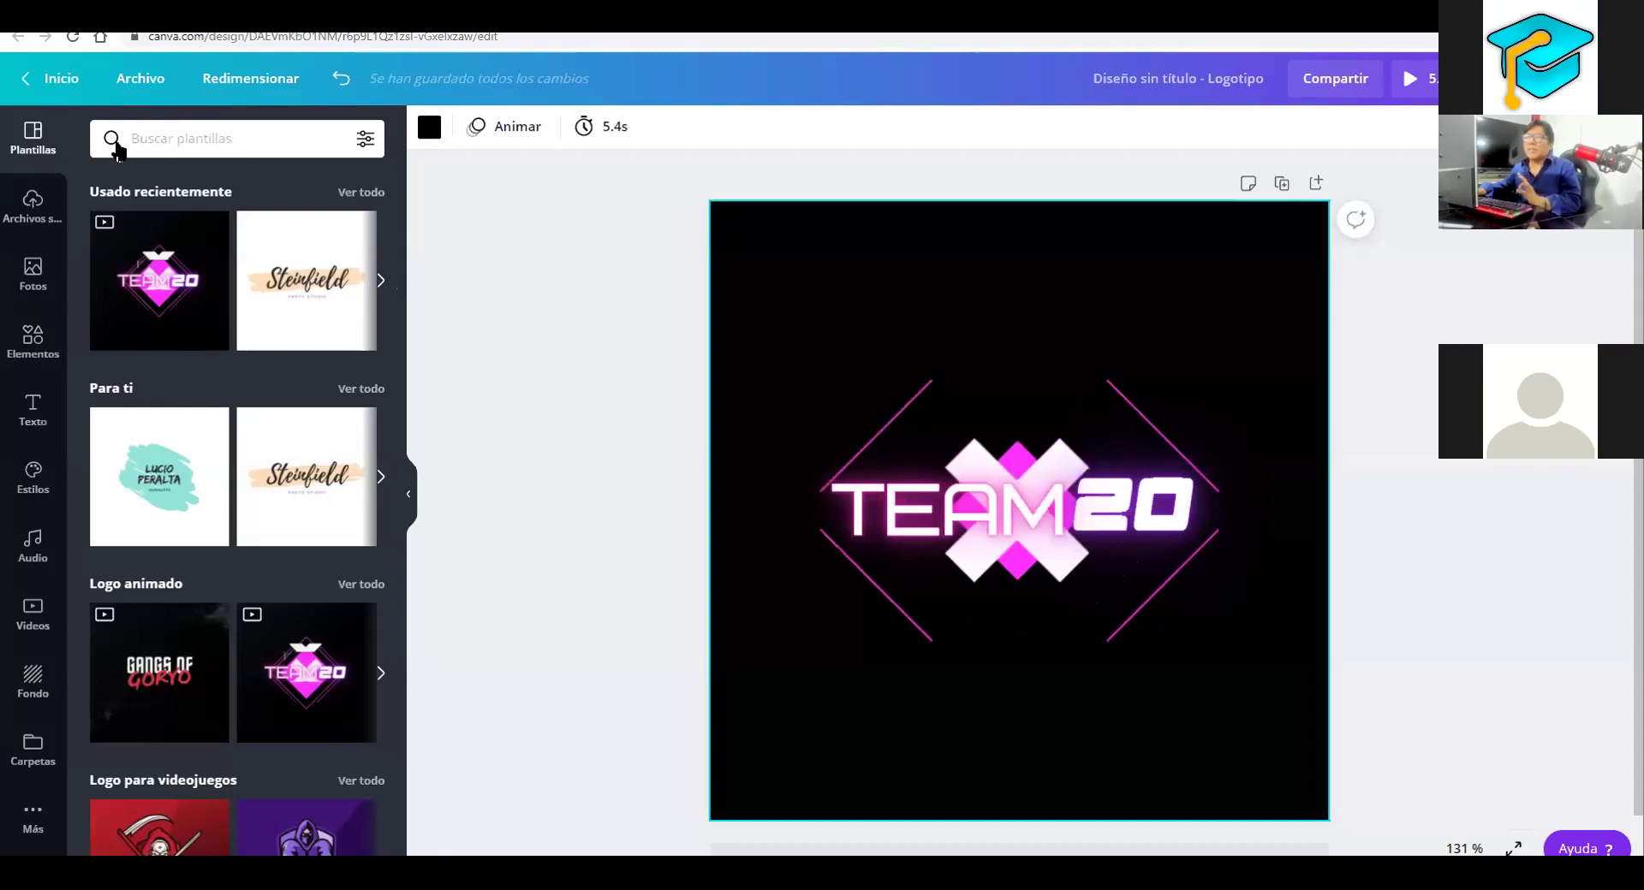
Add the child-on-tricycle stock photo from Fotos to the logo page
{"action": "left_click", "coordinate": [37, 273]}
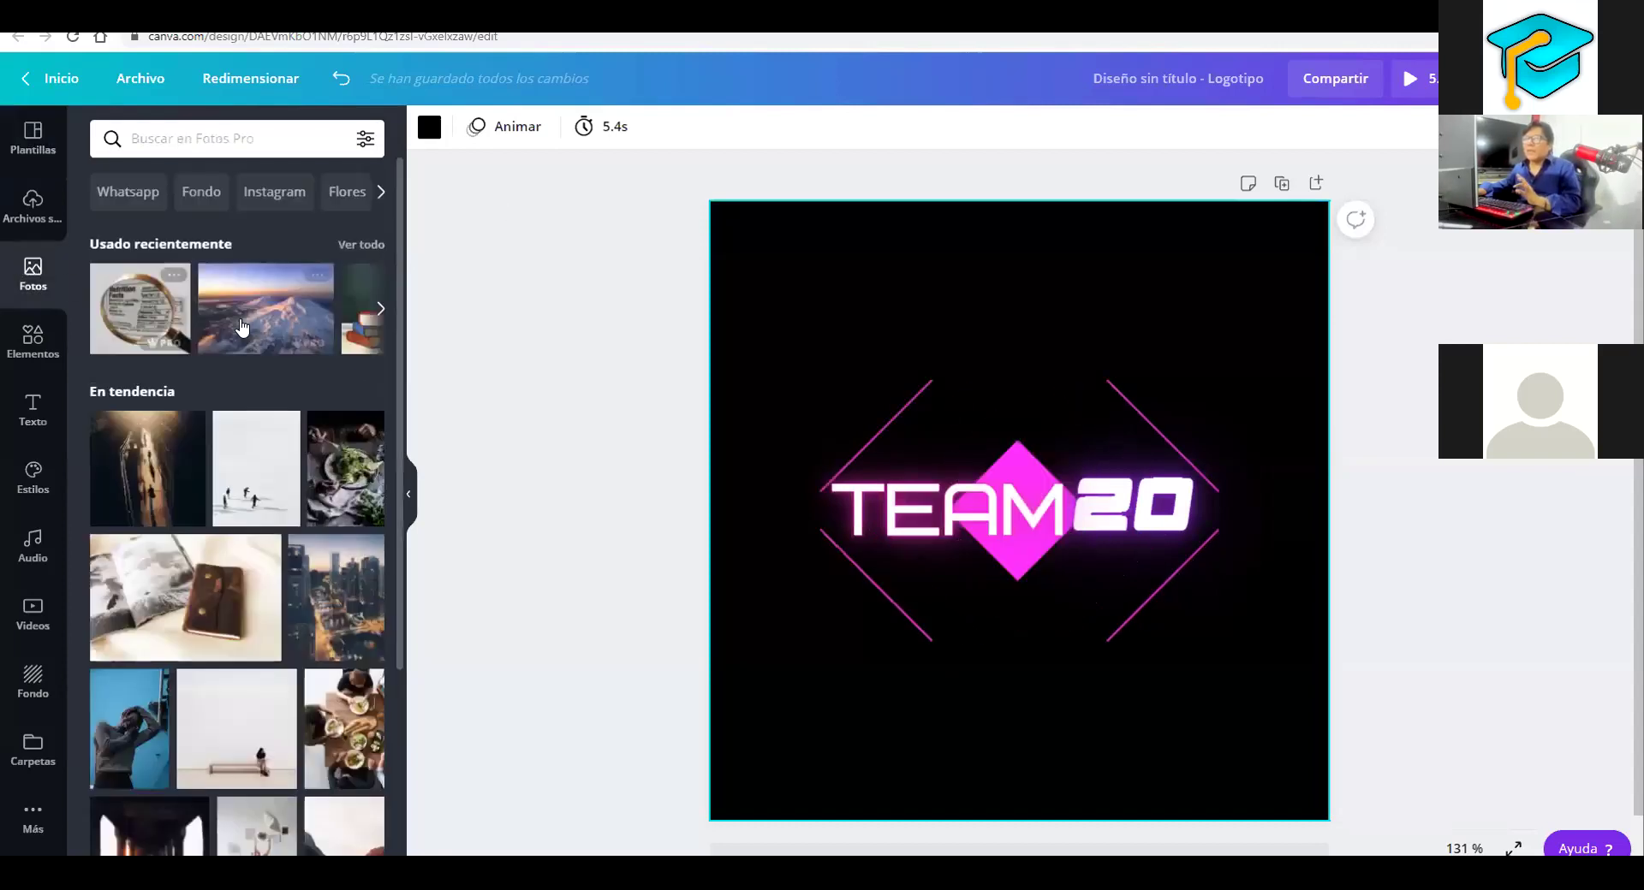
{"action": "scroll", "coordinate": [282, 380], "scroll_direction": "down", "scroll_amount": 4}
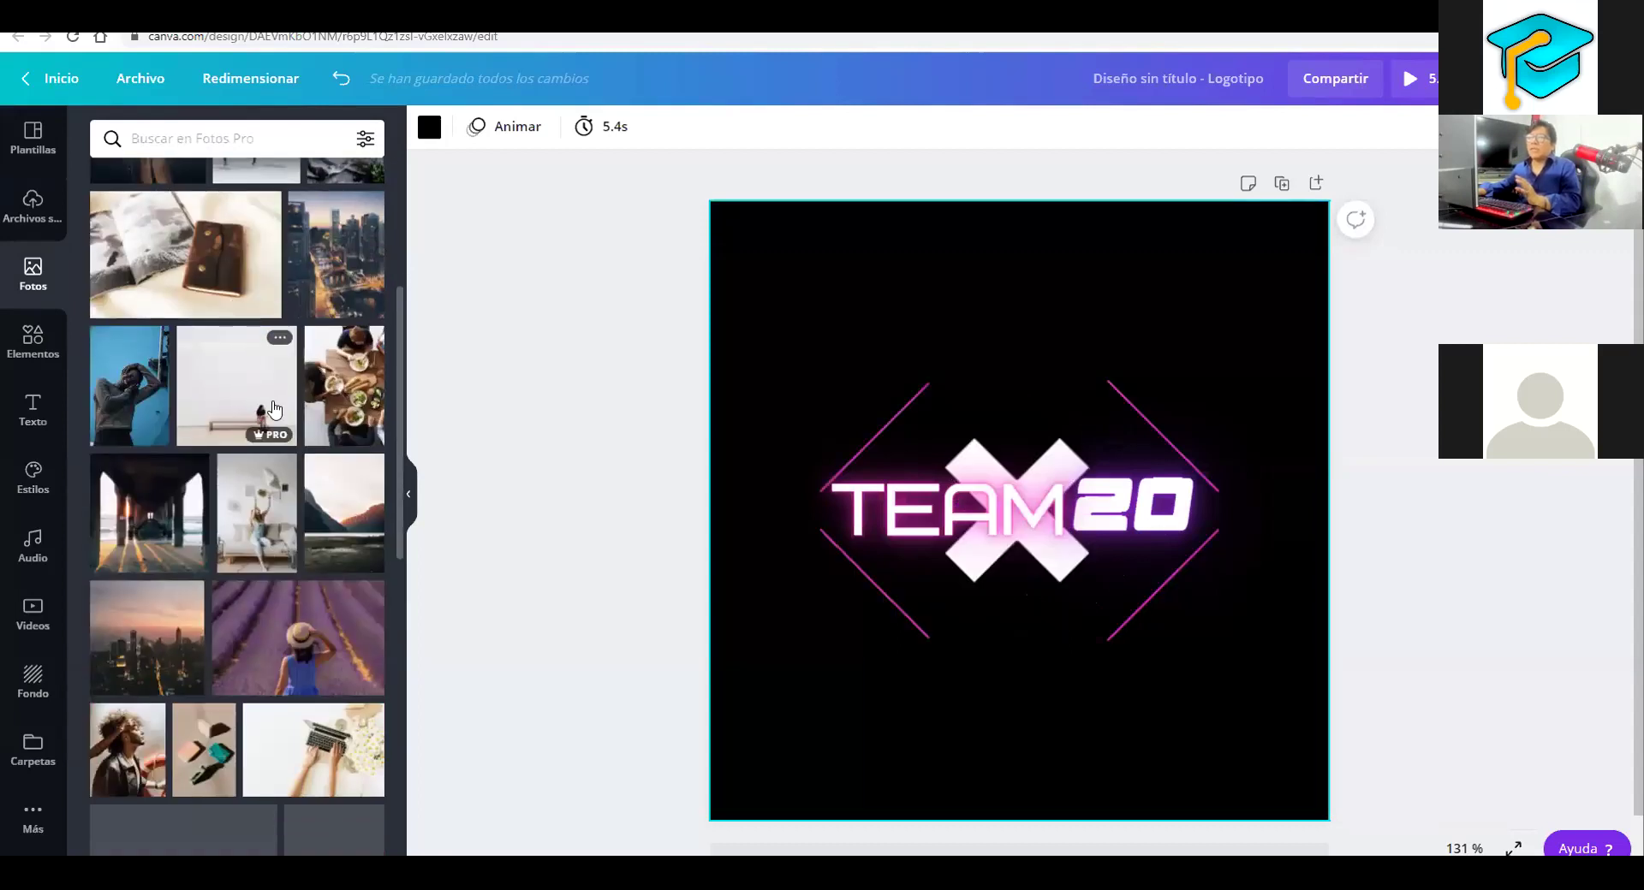
{"action": "scroll", "coordinate": [282, 416], "scroll_direction": "down", "scroll_amount": 6}
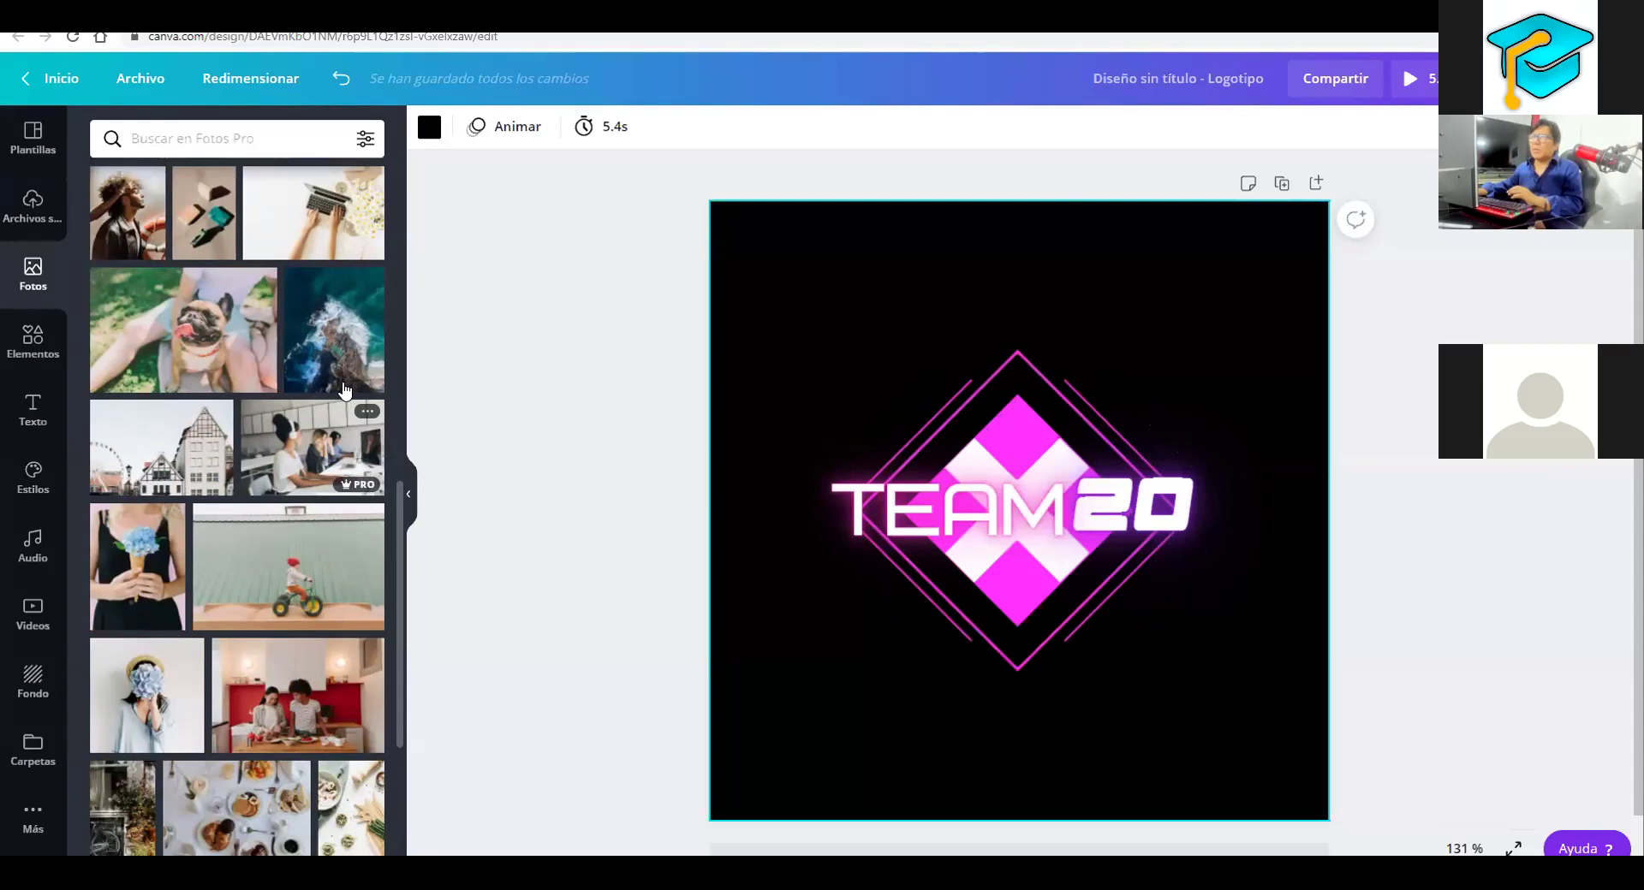
{"action": "scroll", "coordinate": [343, 390], "scroll_direction": "down", "scroll_amount": 4}
{"action": "left_click", "coordinate": [328, 268]}
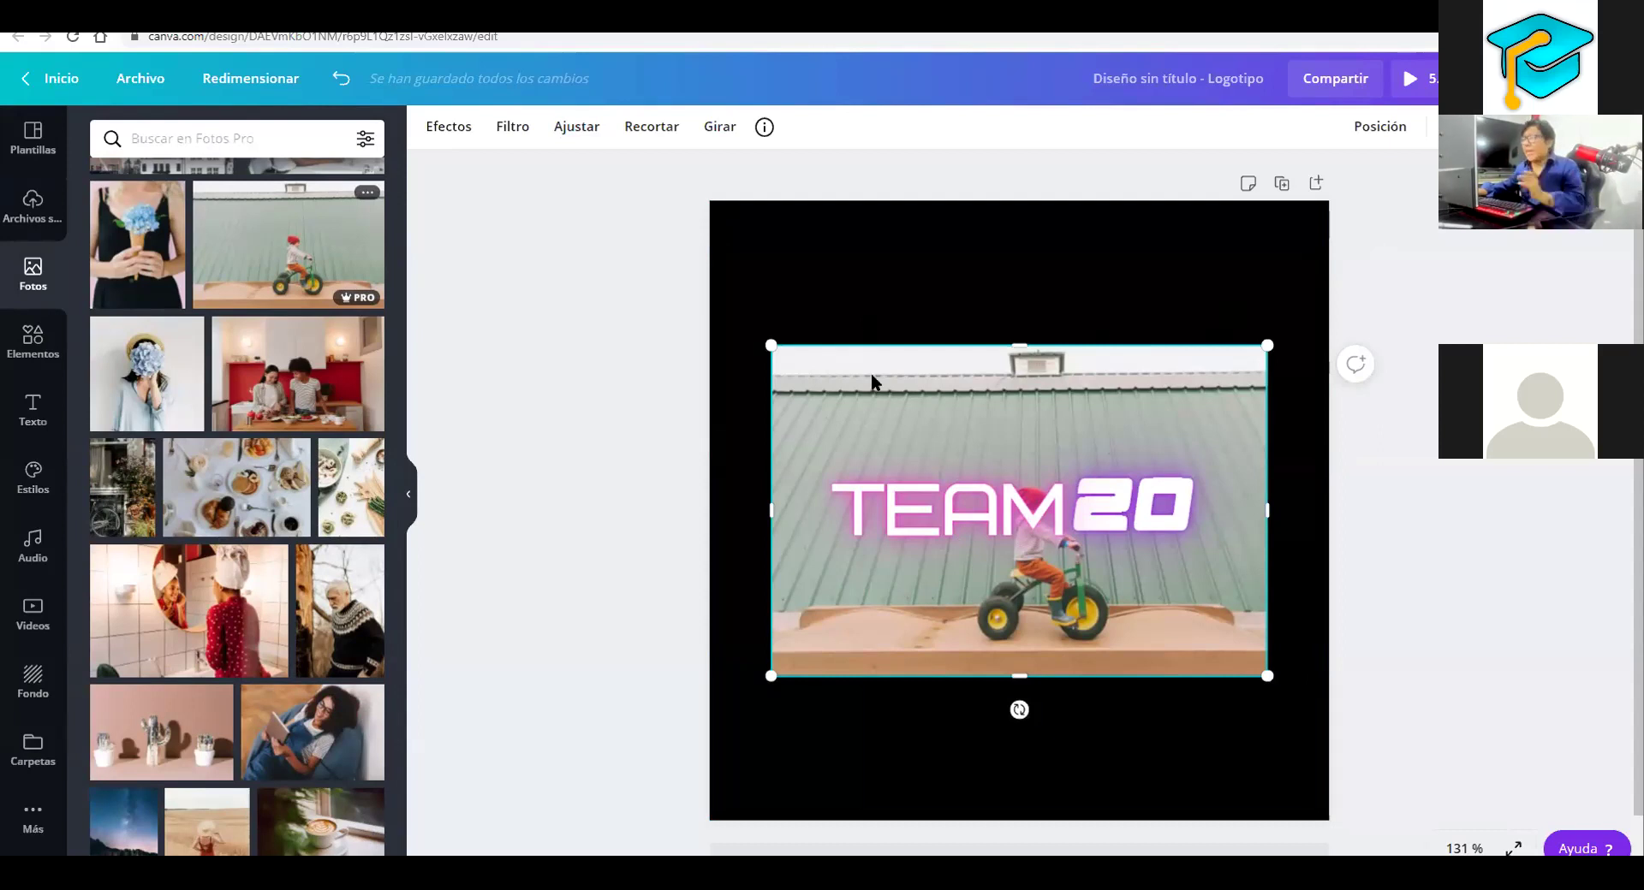
{"action": "left_click_drag", "start_coordinate": [871, 373], "coordinate": [1010, 567]}
Delete the TEAM20 logo group and leave the tricycle photo centred on the black page
{"action": "left_click", "coordinate": [847, 316]}
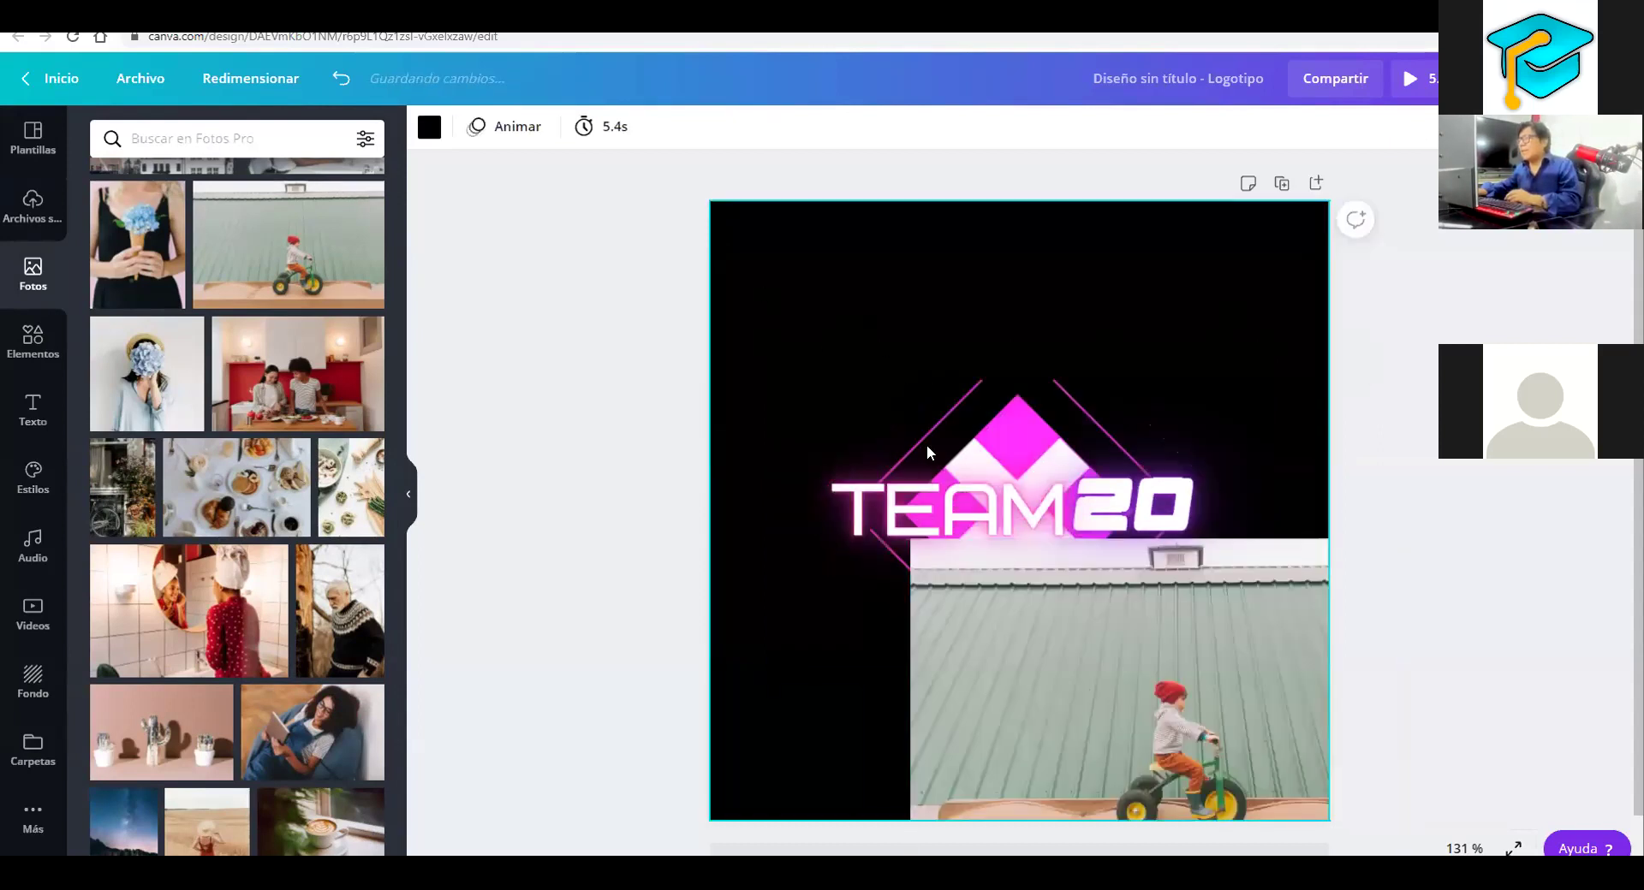
{"action": "left_click", "coordinate": [1215, 486]}
{"action": "key", "text": "Delete"}
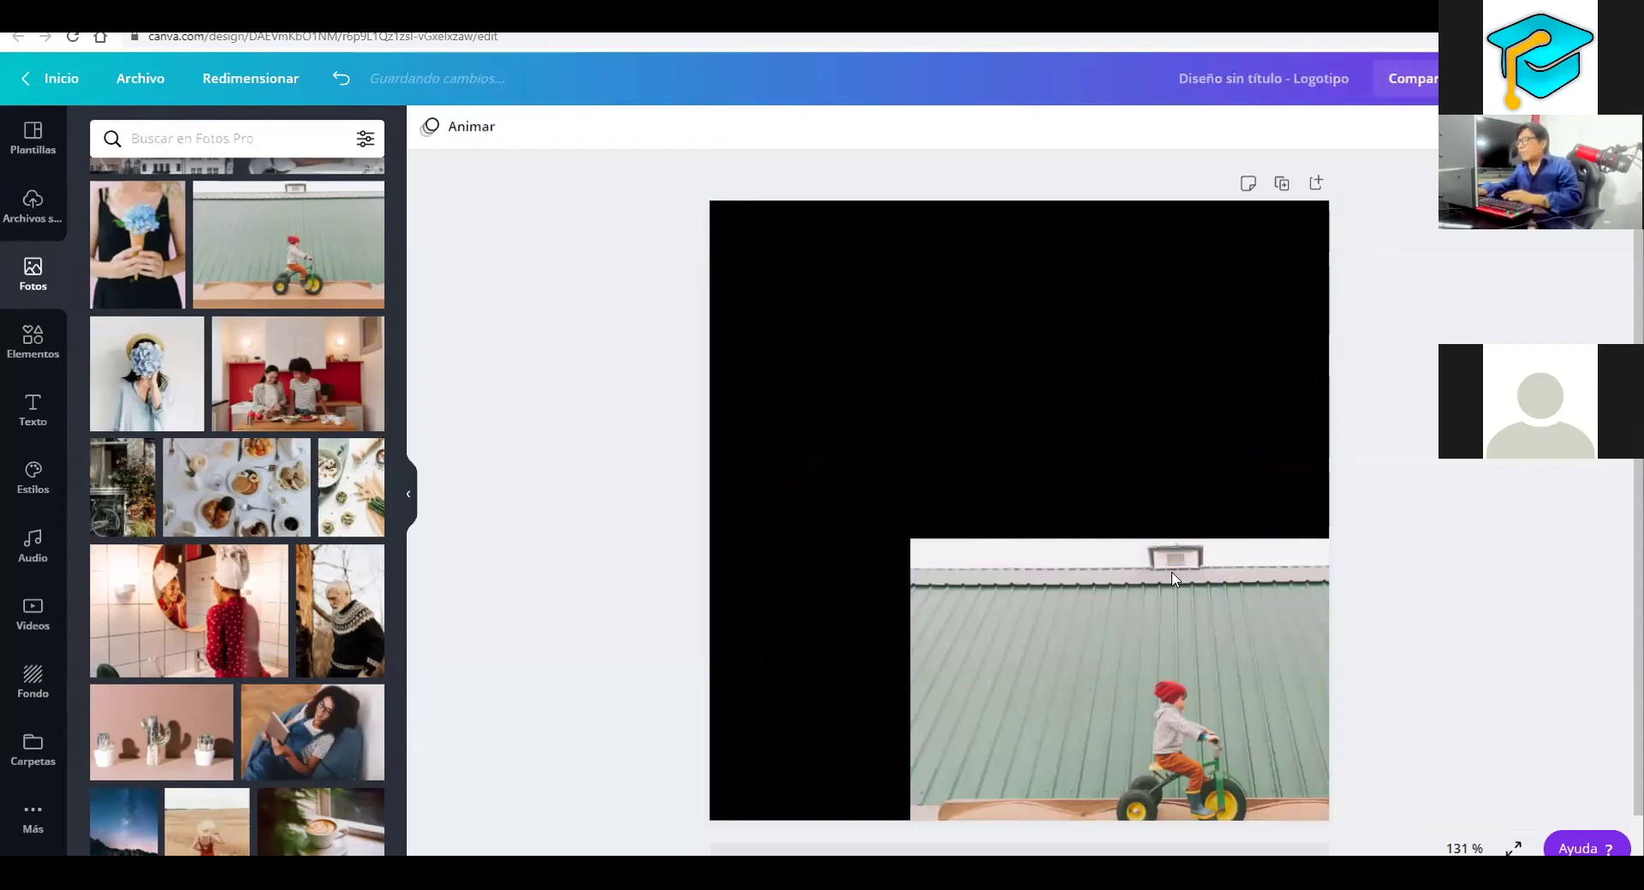
{"action": "key", "text": "ctrl+z"}
{"action": "key", "text": "Delete"}
{"action": "left_click_drag", "start_coordinate": [342, 248], "coordinate": [989, 351]}
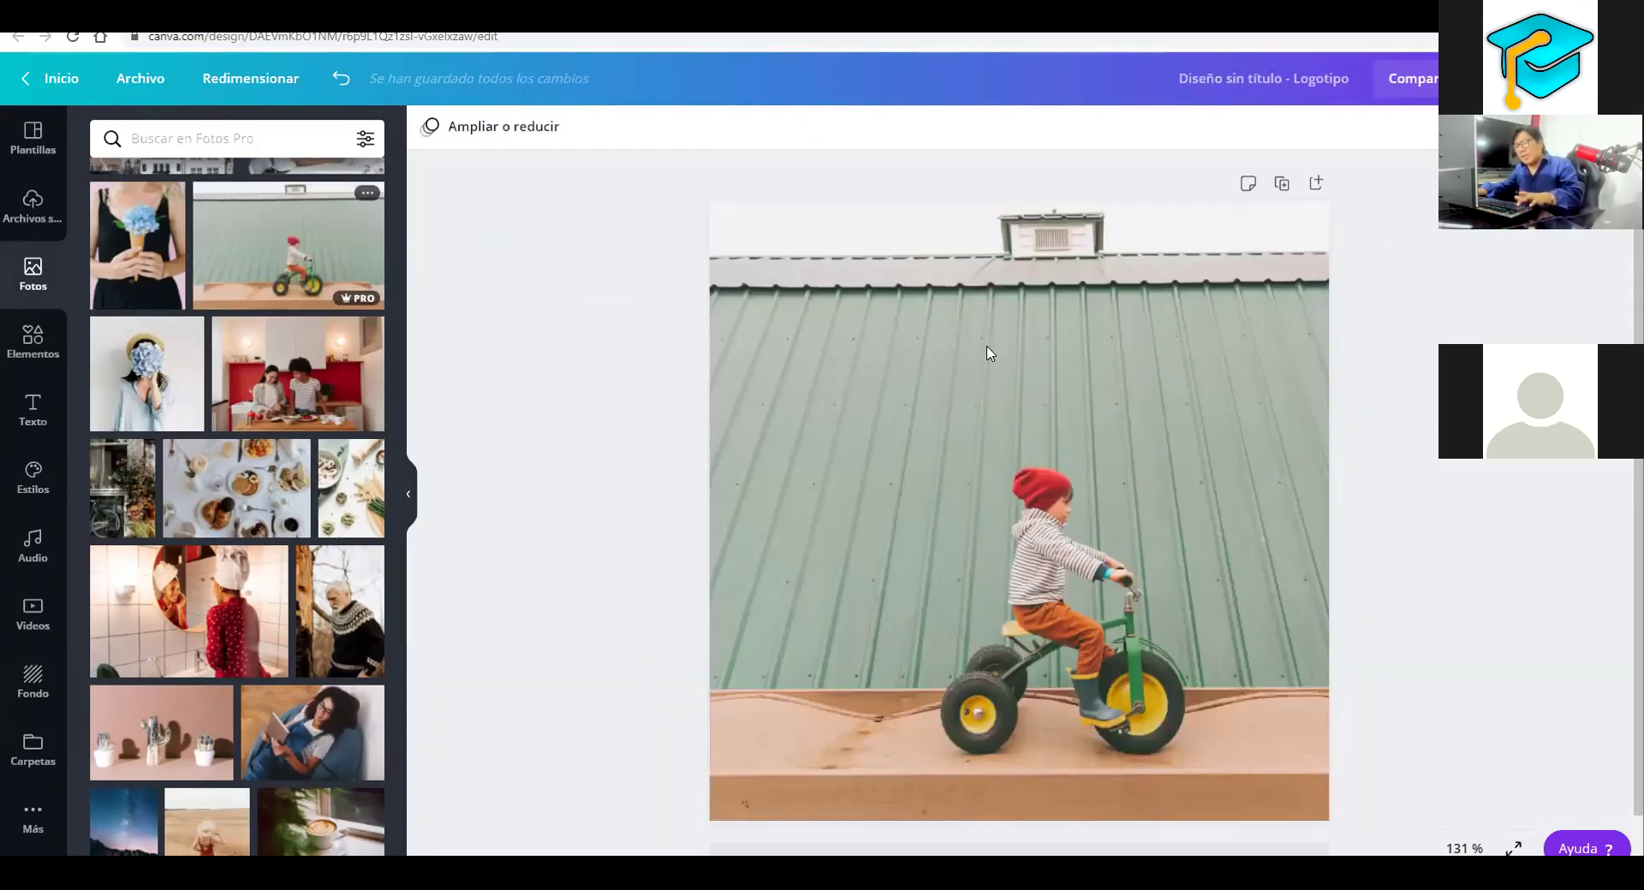
{"action": "key", "text": "ctrl+z"}
{"action": "key", "text": "ctrl+z"}
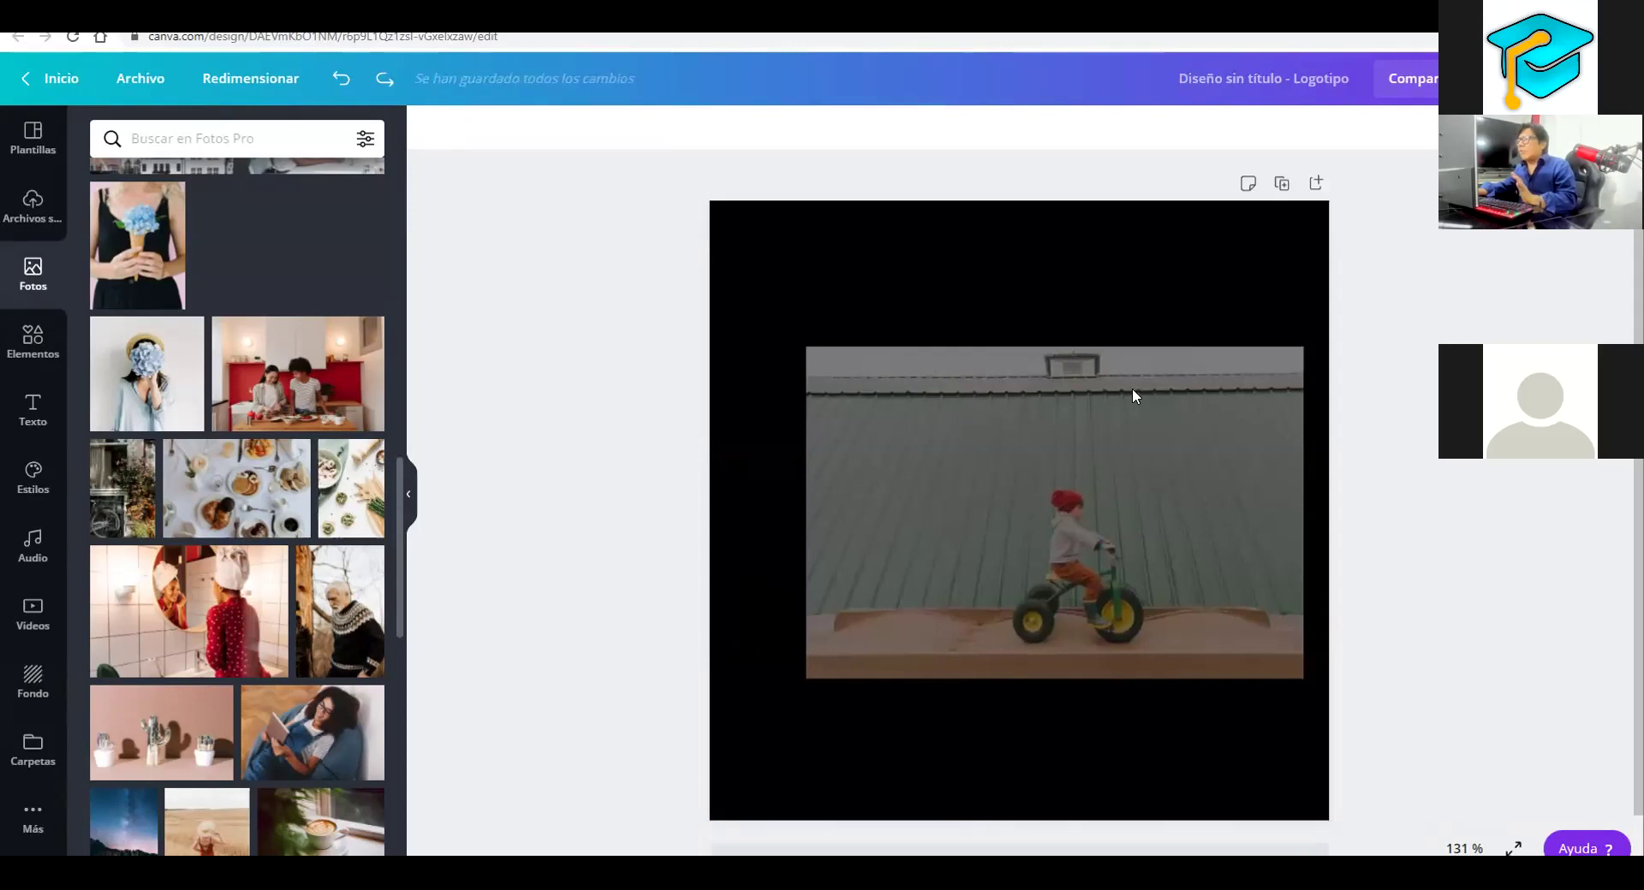
{"action": "left_click_drag", "start_coordinate": [1132, 388], "coordinate": [1115, 261]}
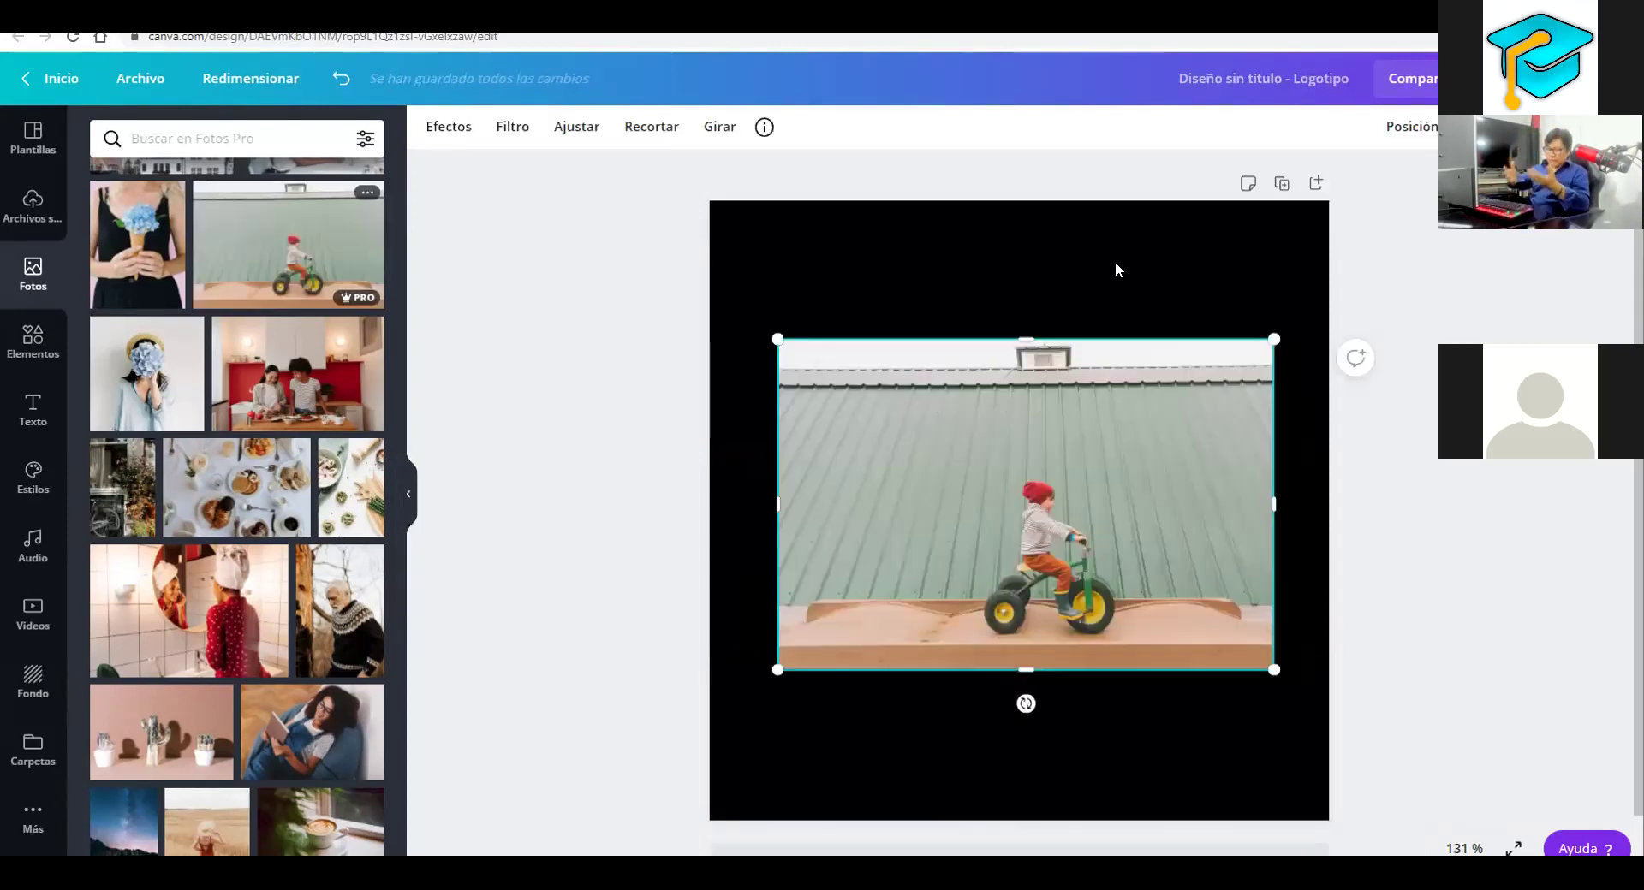
{"action": "left_click", "coordinate": [1116, 264]}
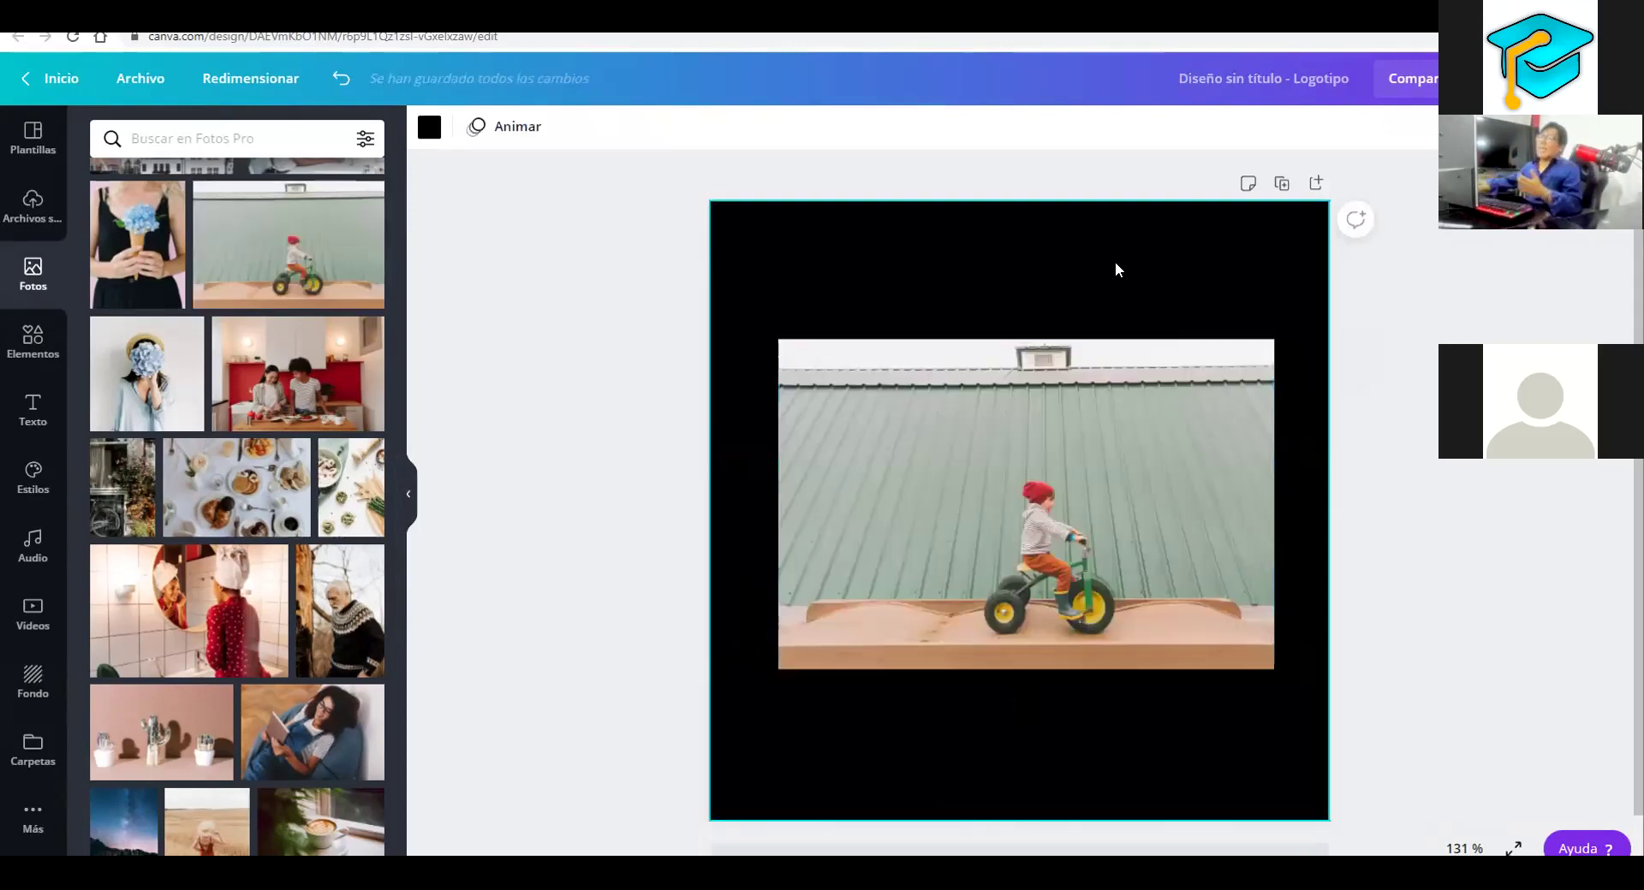
{"action": "left_click", "coordinate": [1052, 394]}
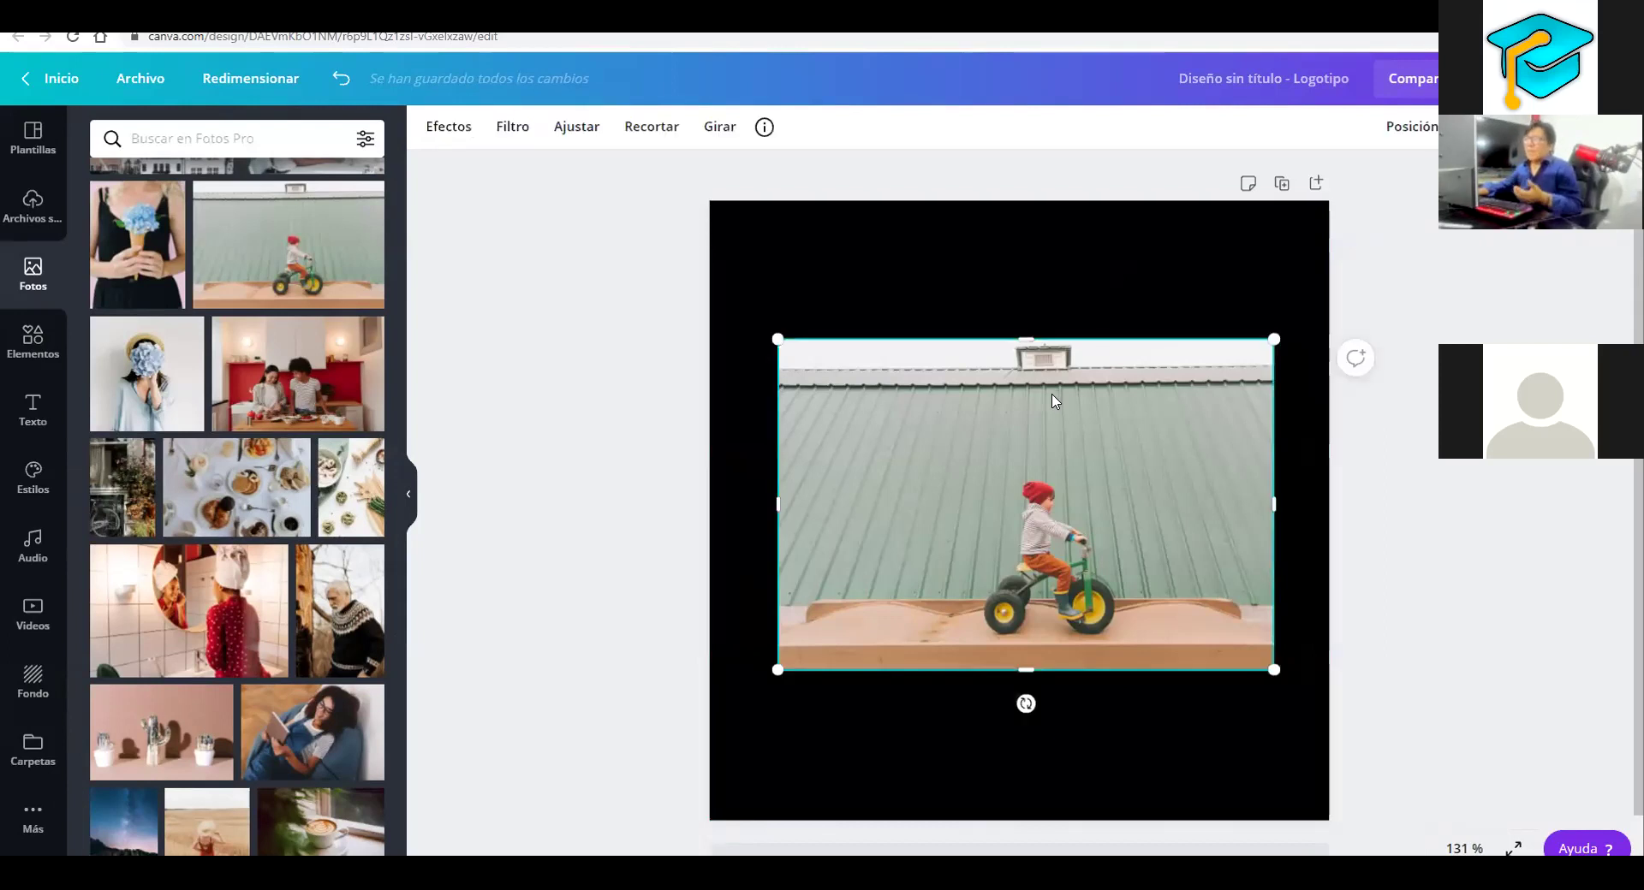
Try the Epic, Festive and Summer filters on the photo, varying their intensity
{"action": "left_click", "coordinate": [510, 127]}
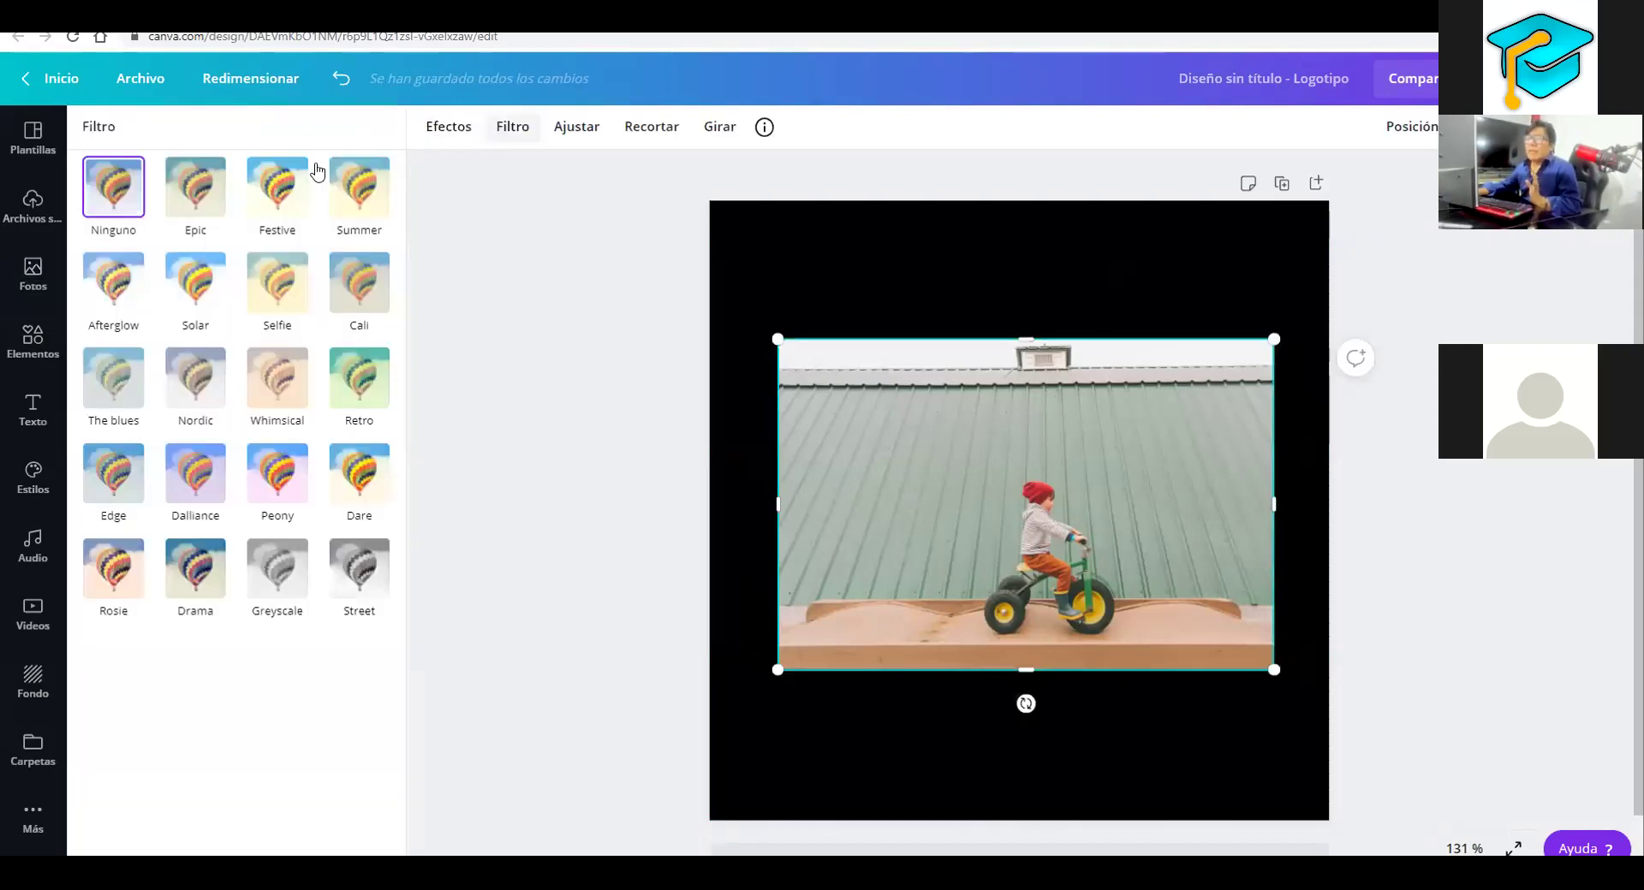
{"action": "left_click", "coordinate": [215, 188]}
{"action": "left_click", "coordinate": [290, 188]}
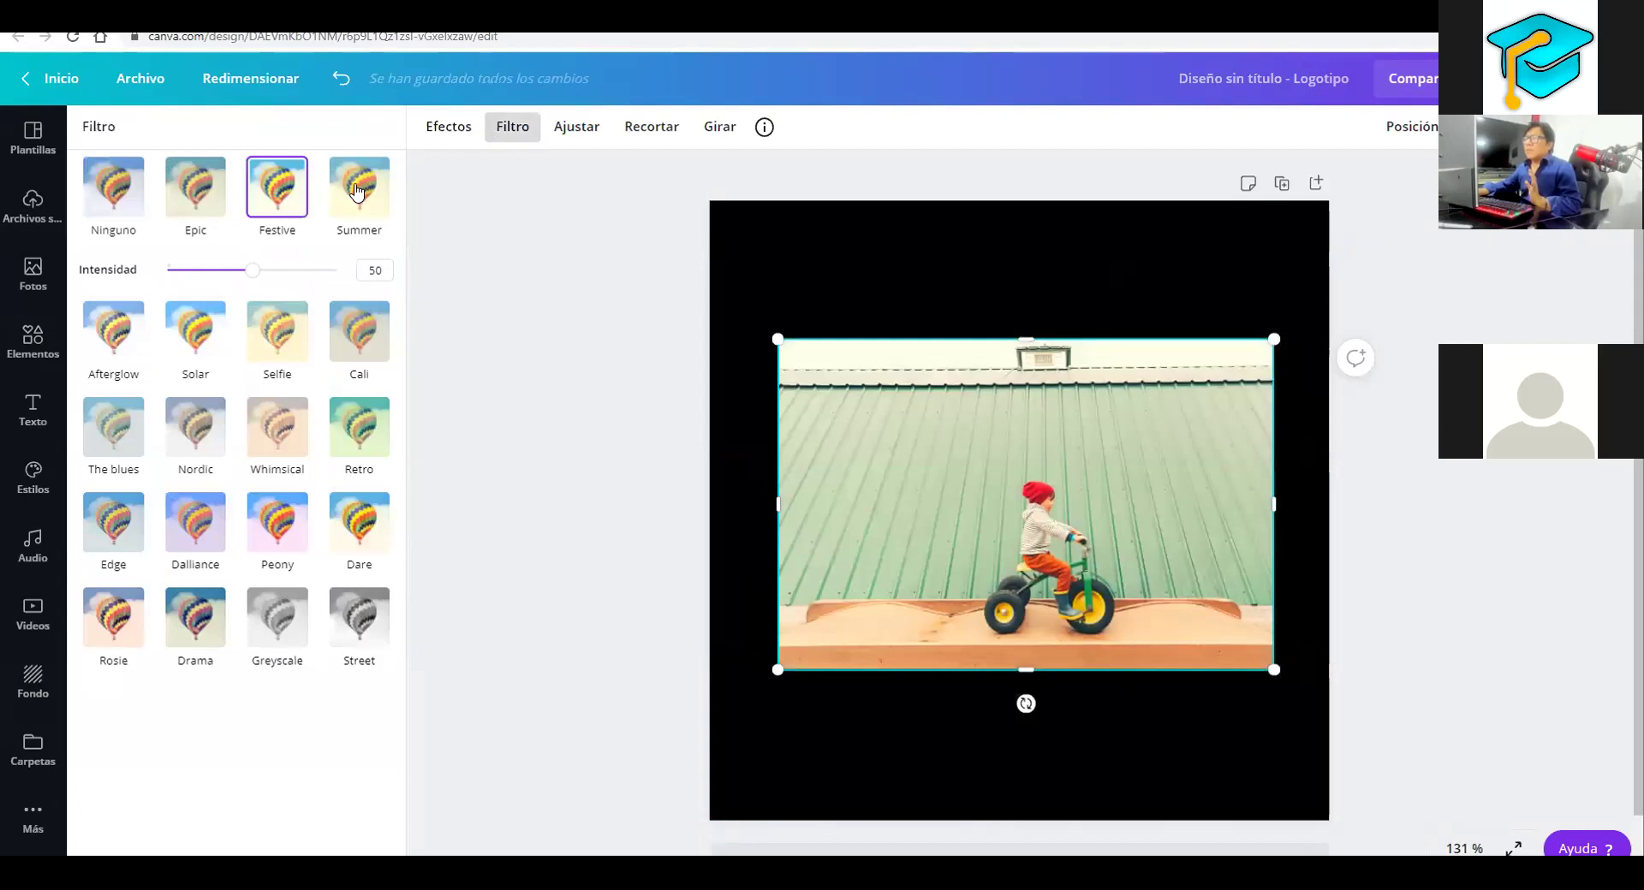
{"action": "left_click", "coordinate": [358, 192]}
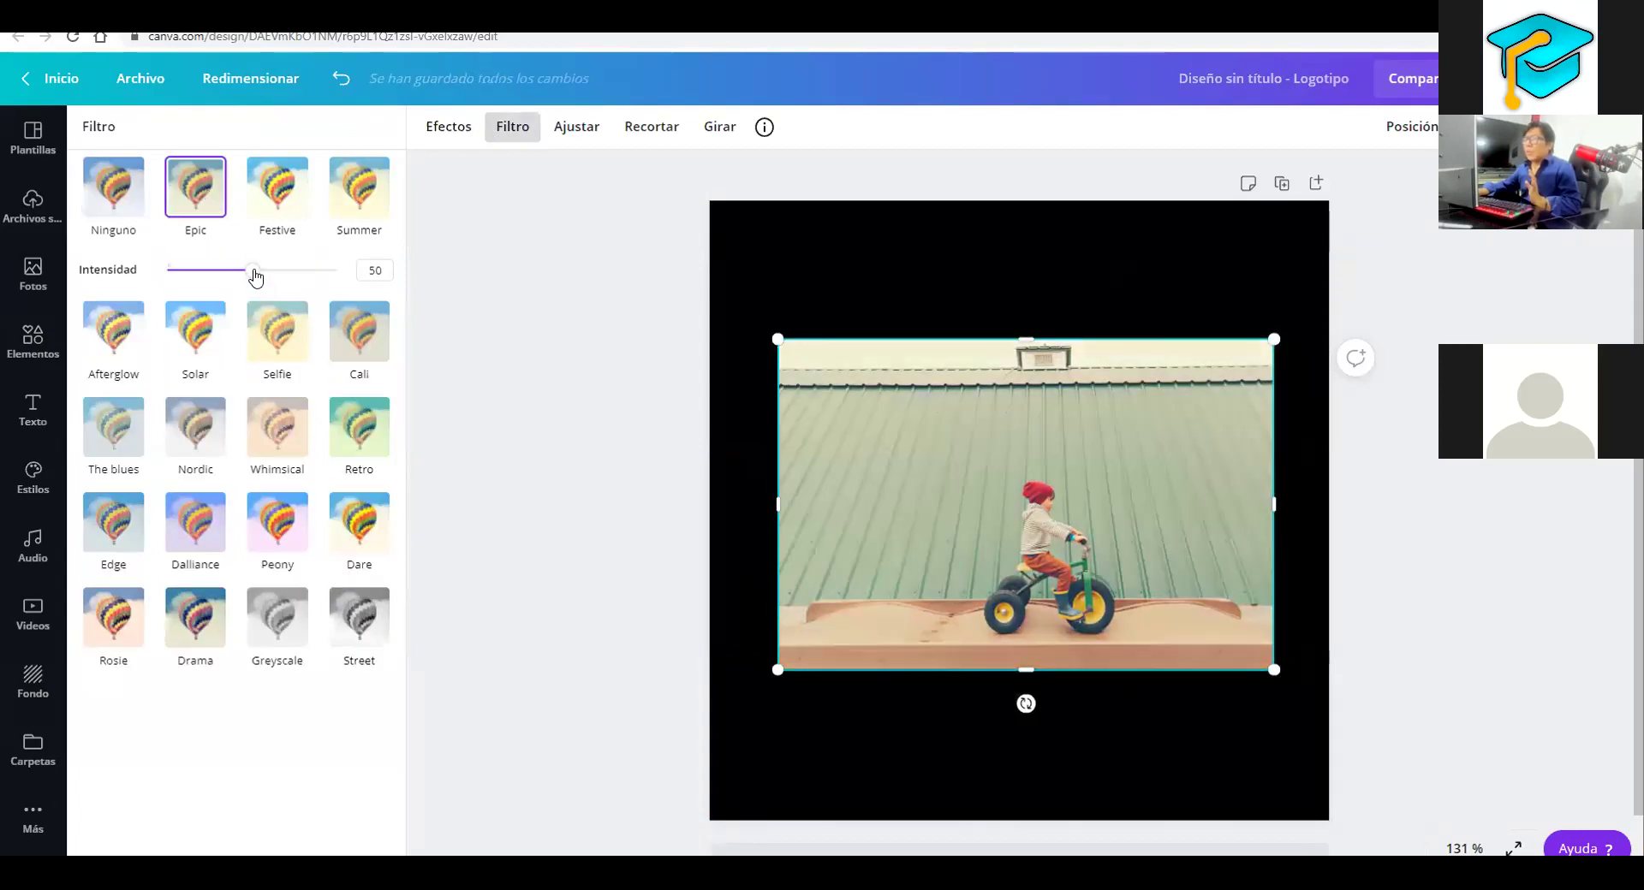
{"action": "left_click_drag", "start_coordinate": [355, 278], "coordinate": [357, 289]}
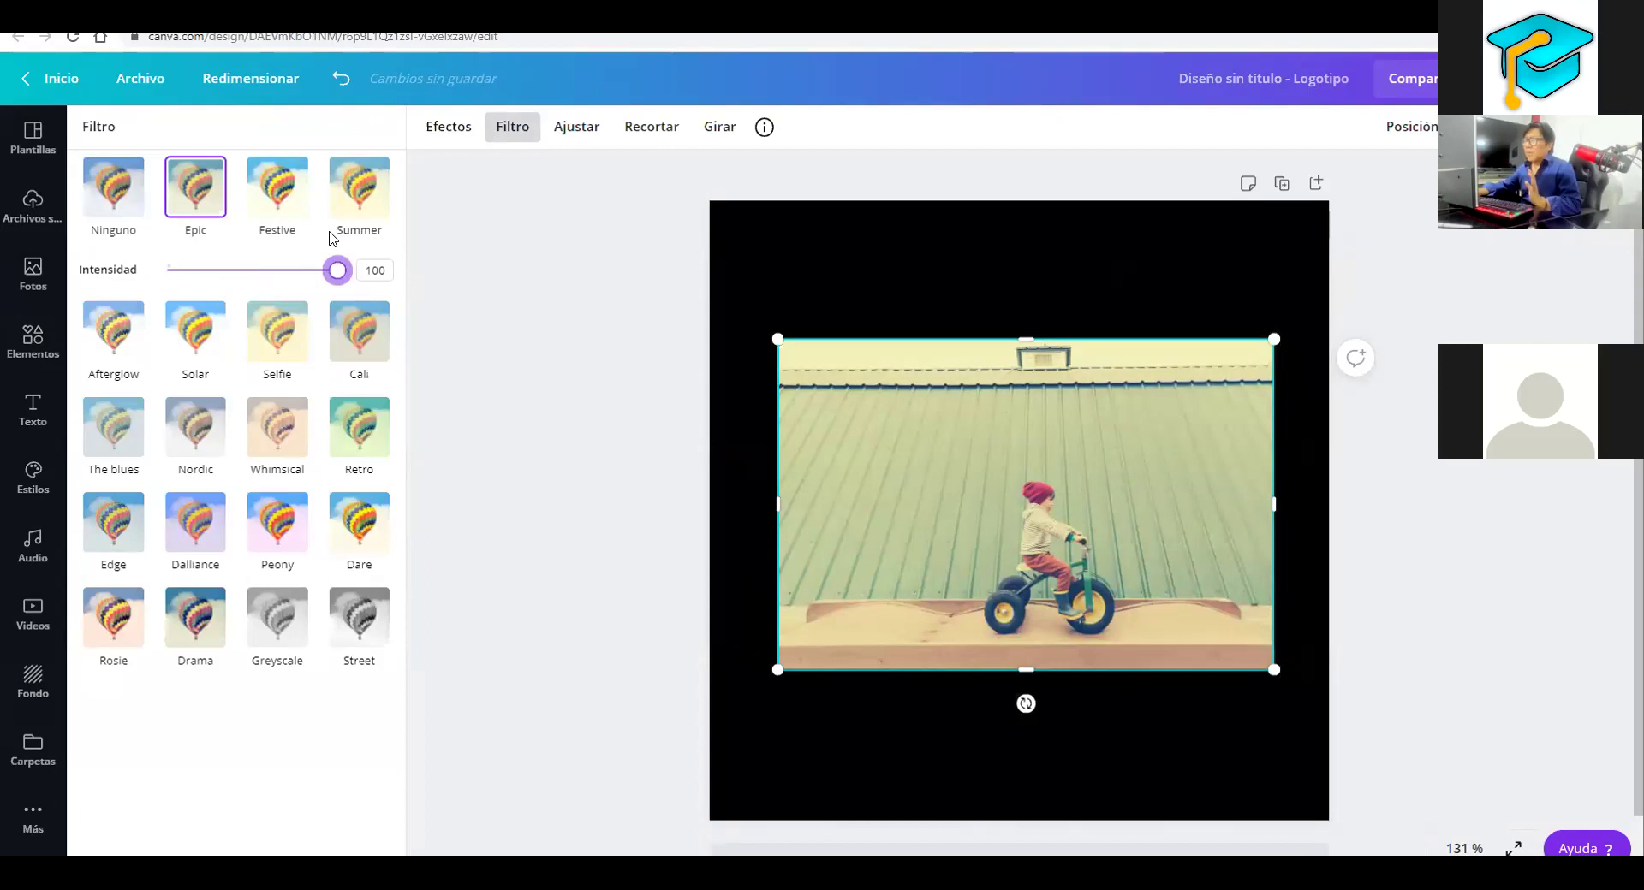
{"action": "left_click", "coordinate": [291, 245]}
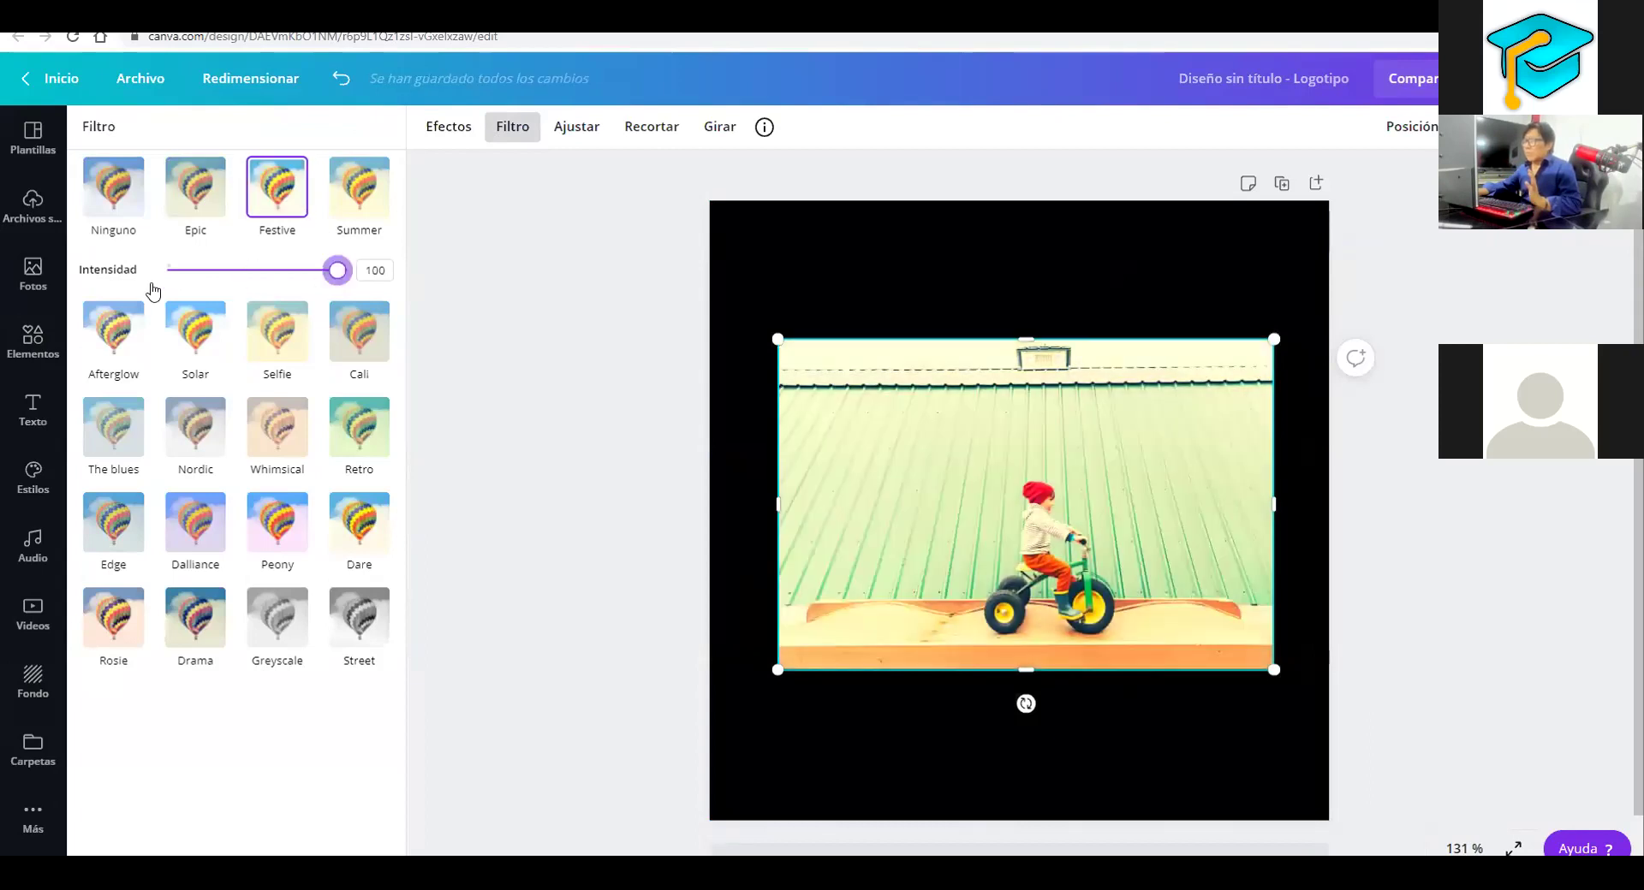
{"action": "left_click", "coordinate": [298, 272]}
{"action": "left_click", "coordinate": [367, 190]}
{"action": "left_click_drag", "start_coordinate": [253, 271], "coordinate": [172, 271]}
{"action": "left_click", "coordinate": [323, 270]}
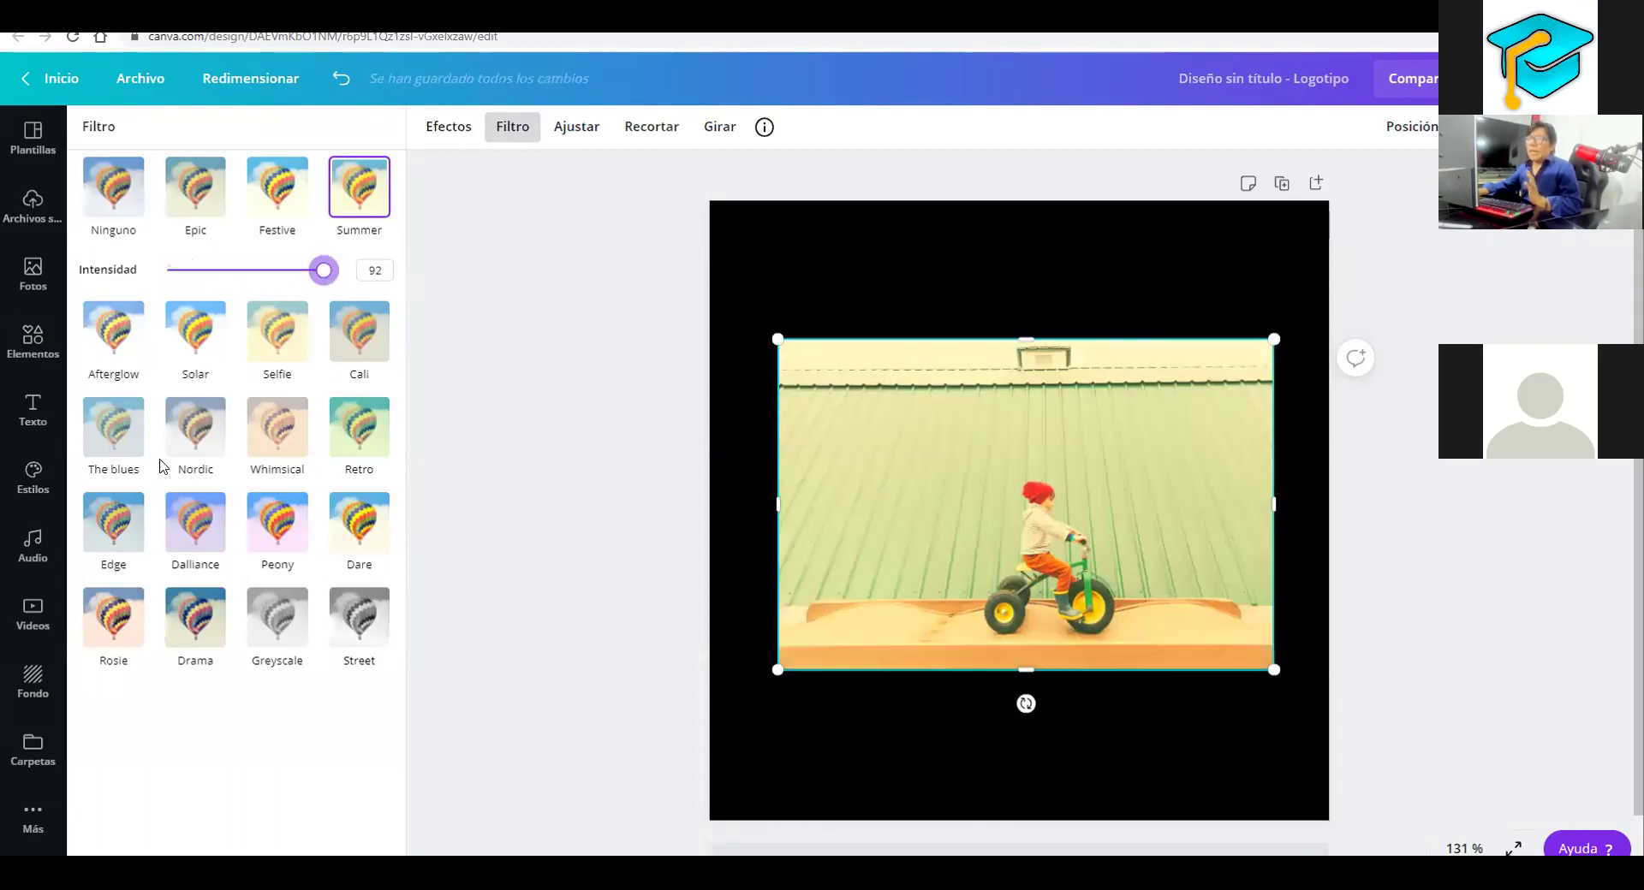
Try the Afterglow, Solar, Selfie and Cali filters with different strengths
{"action": "left_click", "coordinate": [103, 347]}
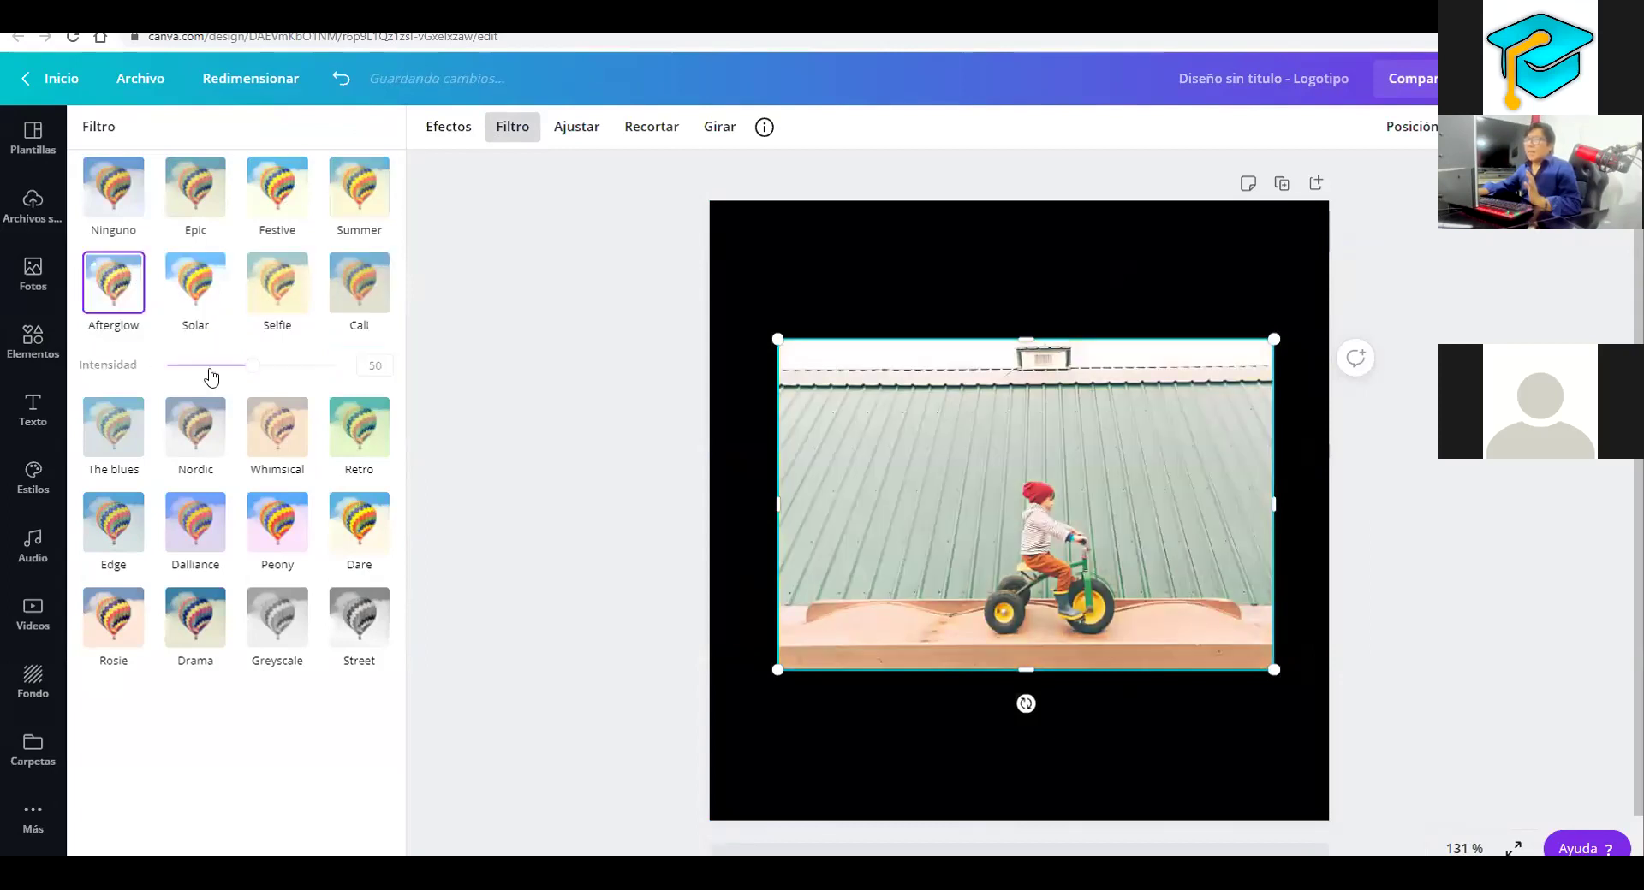
{"action": "left_click", "coordinate": [334, 365]}
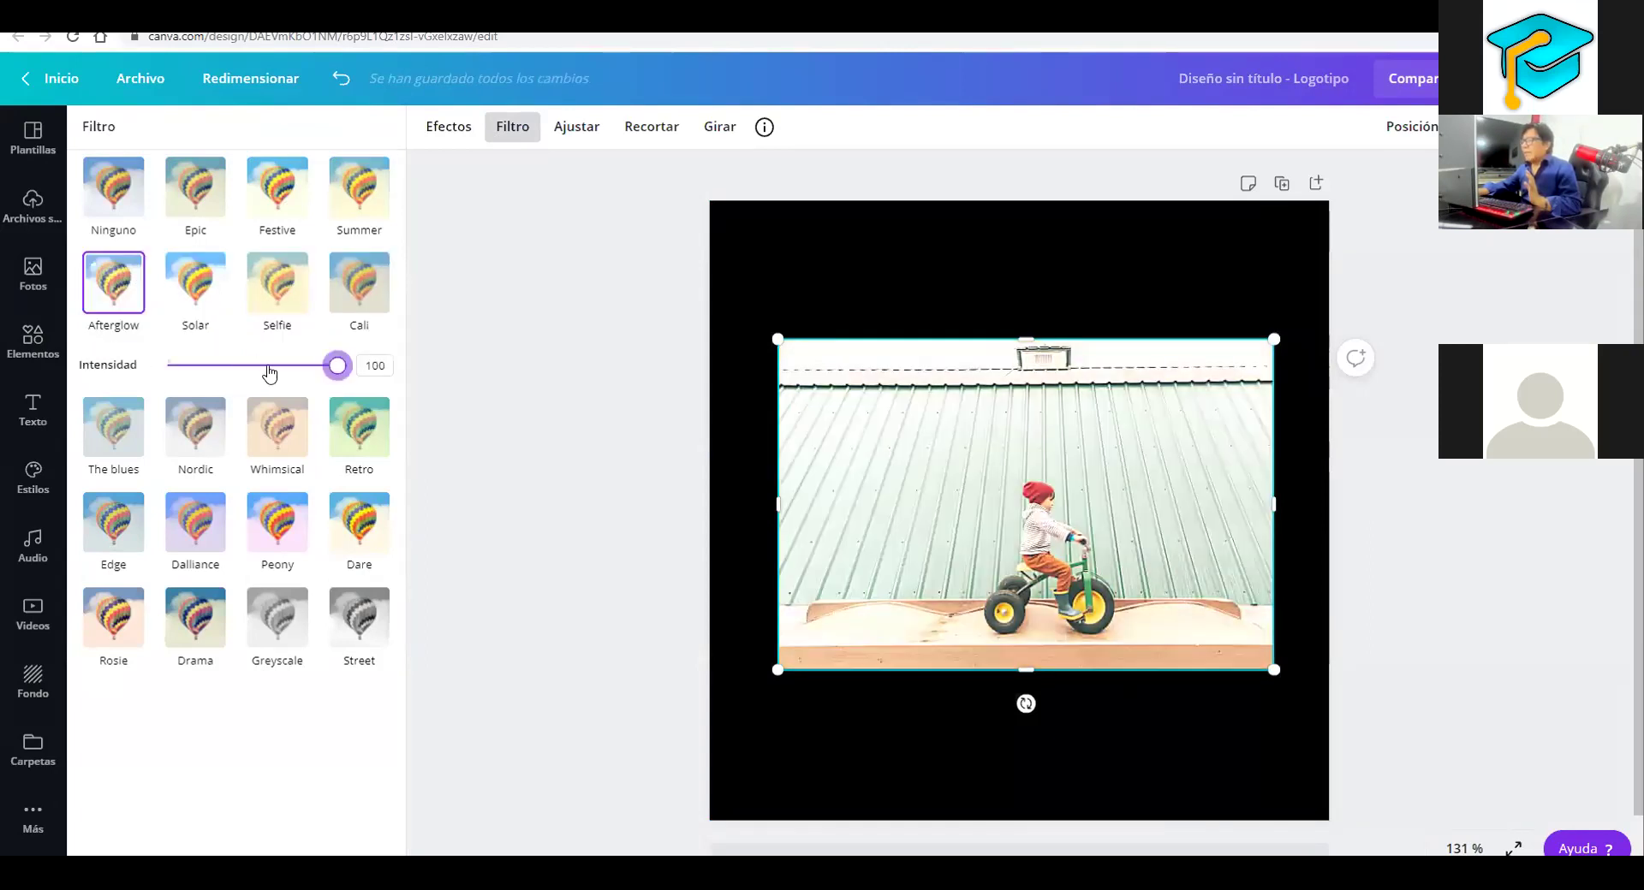
{"action": "left_click", "coordinate": [226, 366]}
{"action": "left_click", "coordinate": [195, 283]}
{"action": "left_click_drag", "start_coordinate": [257, 374], "coordinate": [397, 375]}
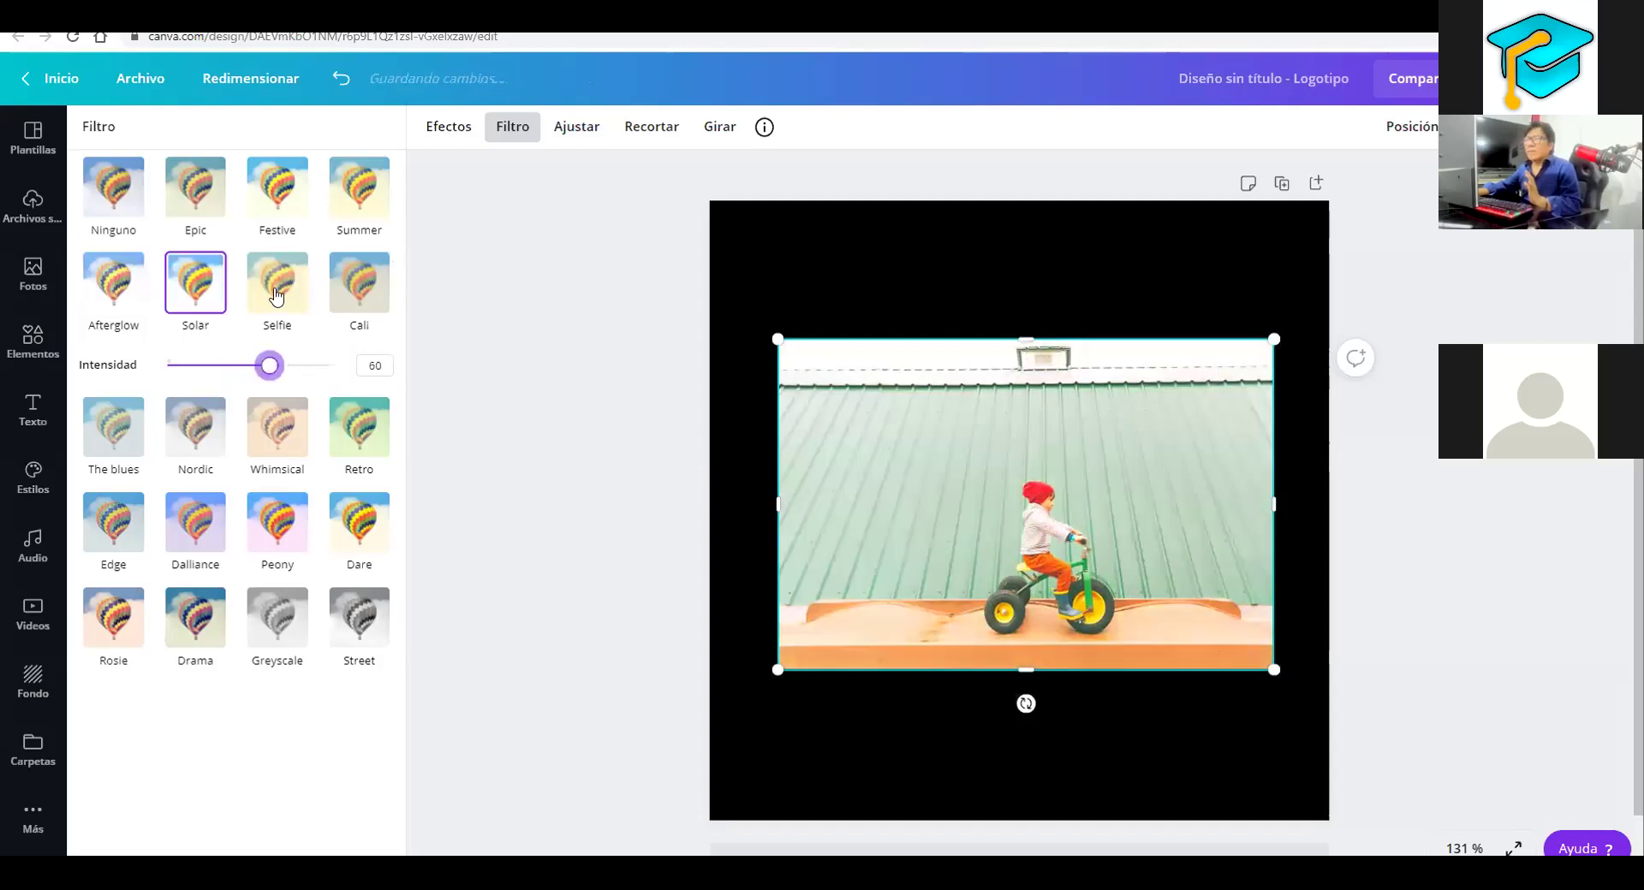
{"action": "left_click", "coordinate": [277, 312]}
{"action": "left_click_drag", "start_coordinate": [324, 378], "coordinate": [339, 367]}
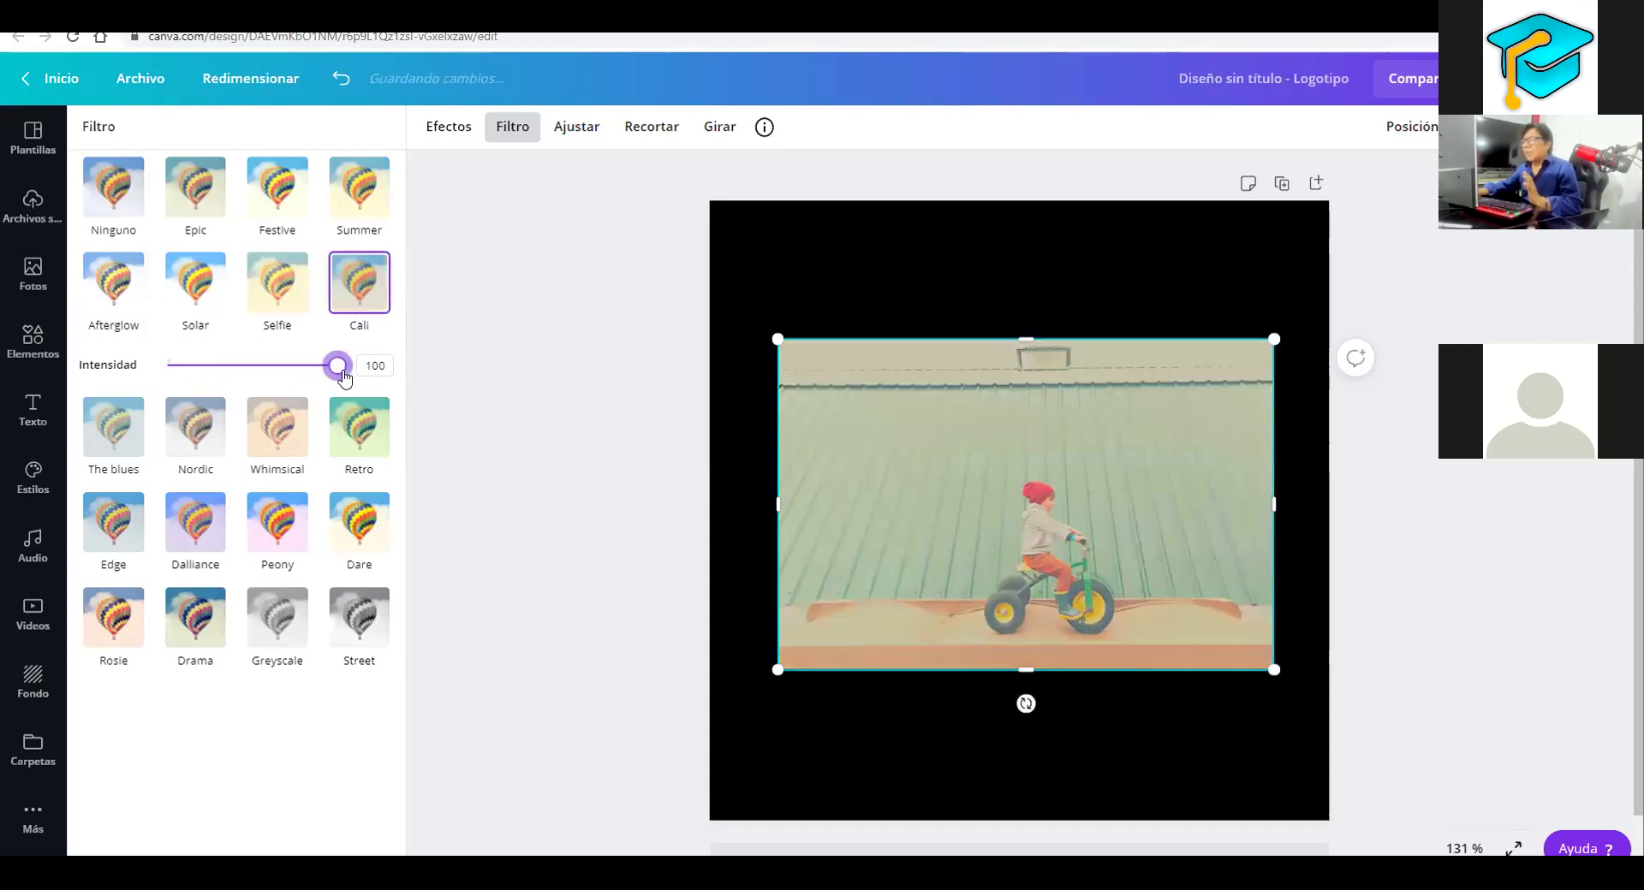
{"action": "left_click", "coordinate": [262, 375]}
{"action": "left_click", "coordinate": [217, 484]}
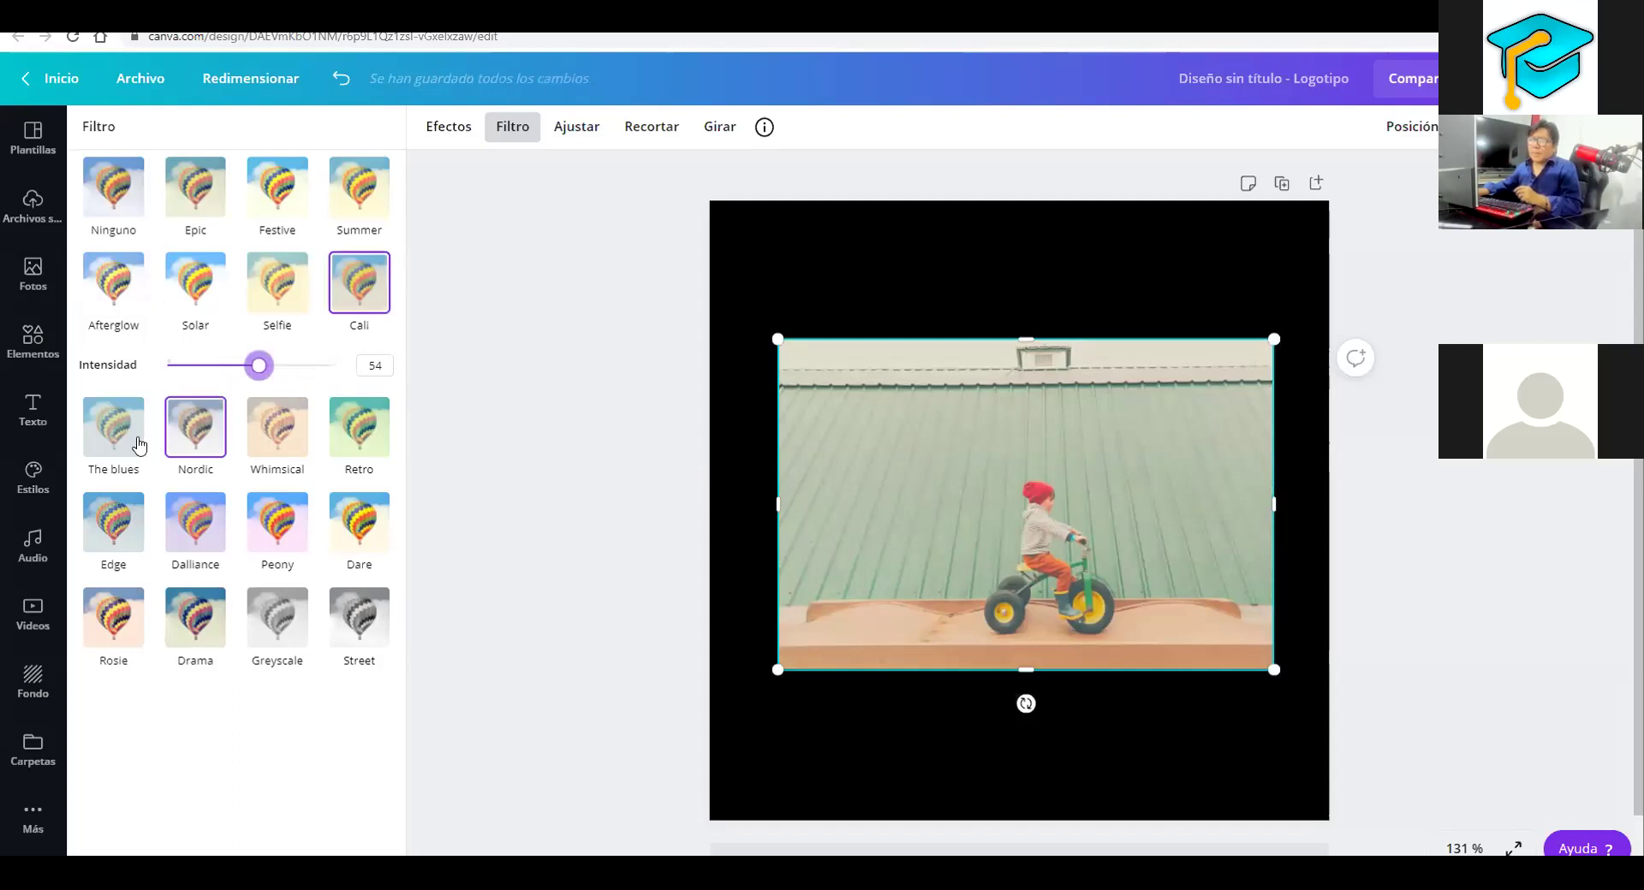
Compare The blues, Nordic, Whimsical, Retro, Edge, Peony and Dare filters at various strengths
{"action": "left_click", "coordinate": [128, 438]}
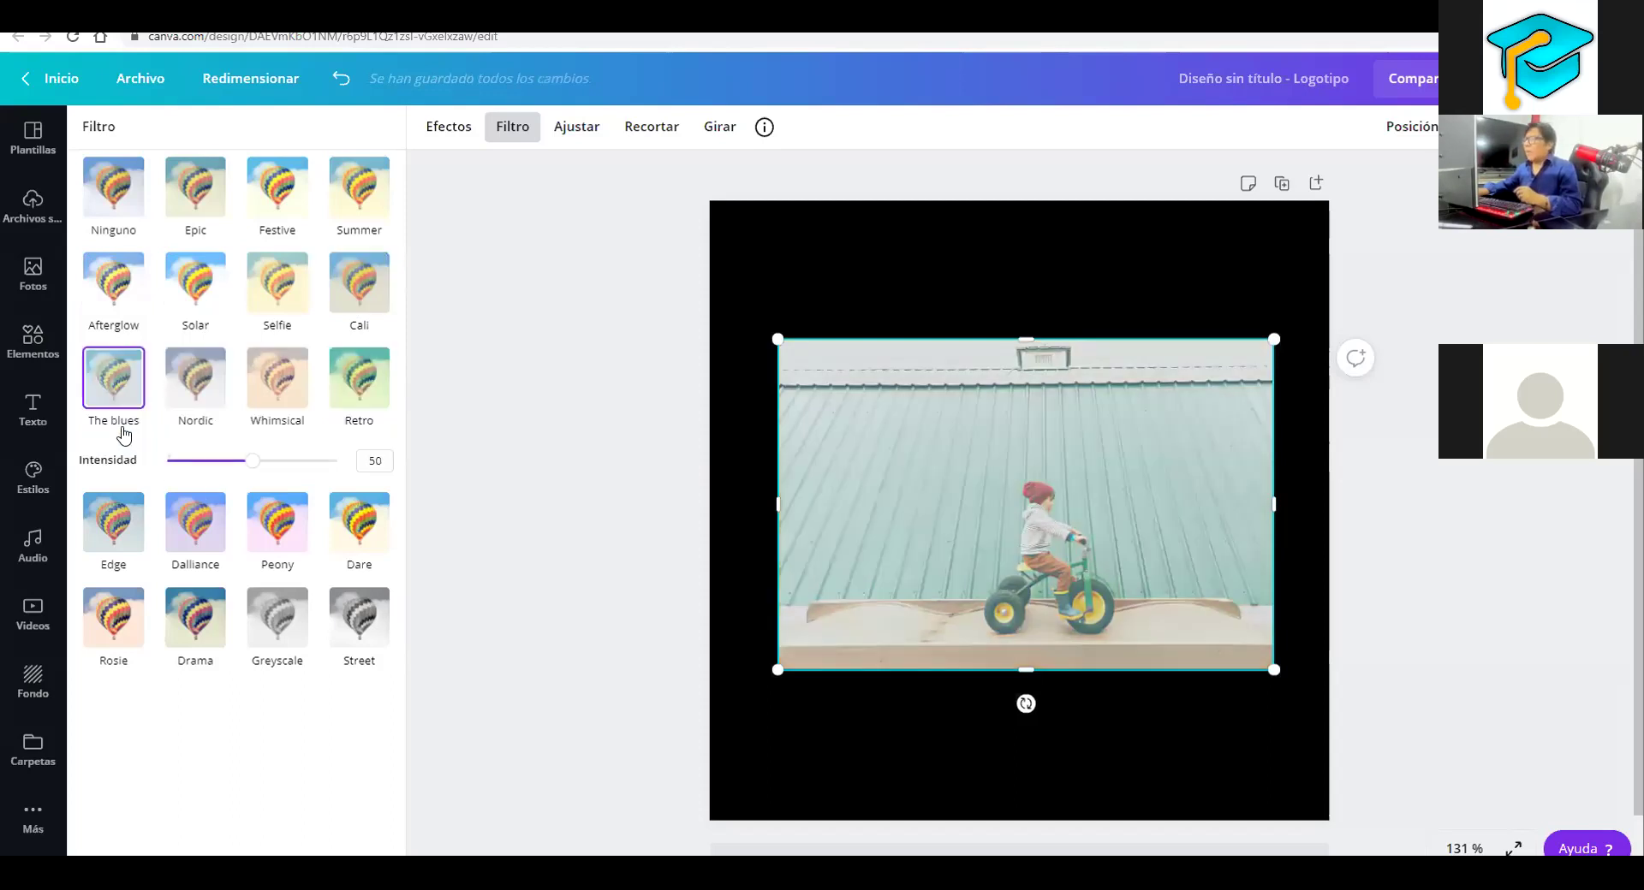
{"action": "left_click", "coordinate": [200, 391]}
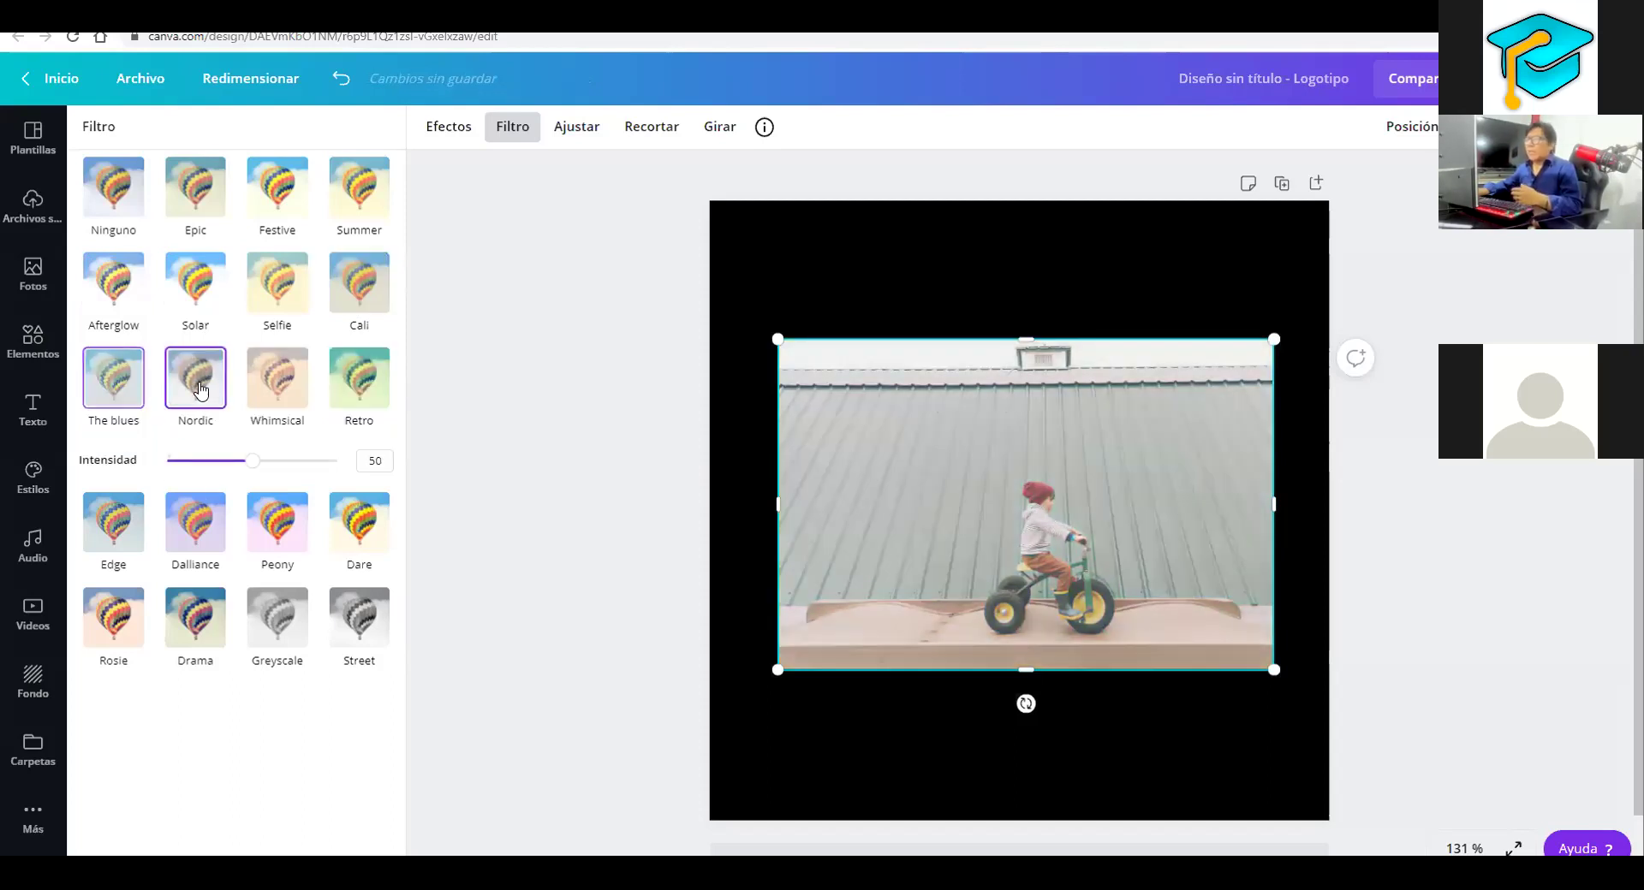
{"action": "left_click", "coordinate": [291, 385]}
{"action": "left_click", "coordinate": [371, 377]}
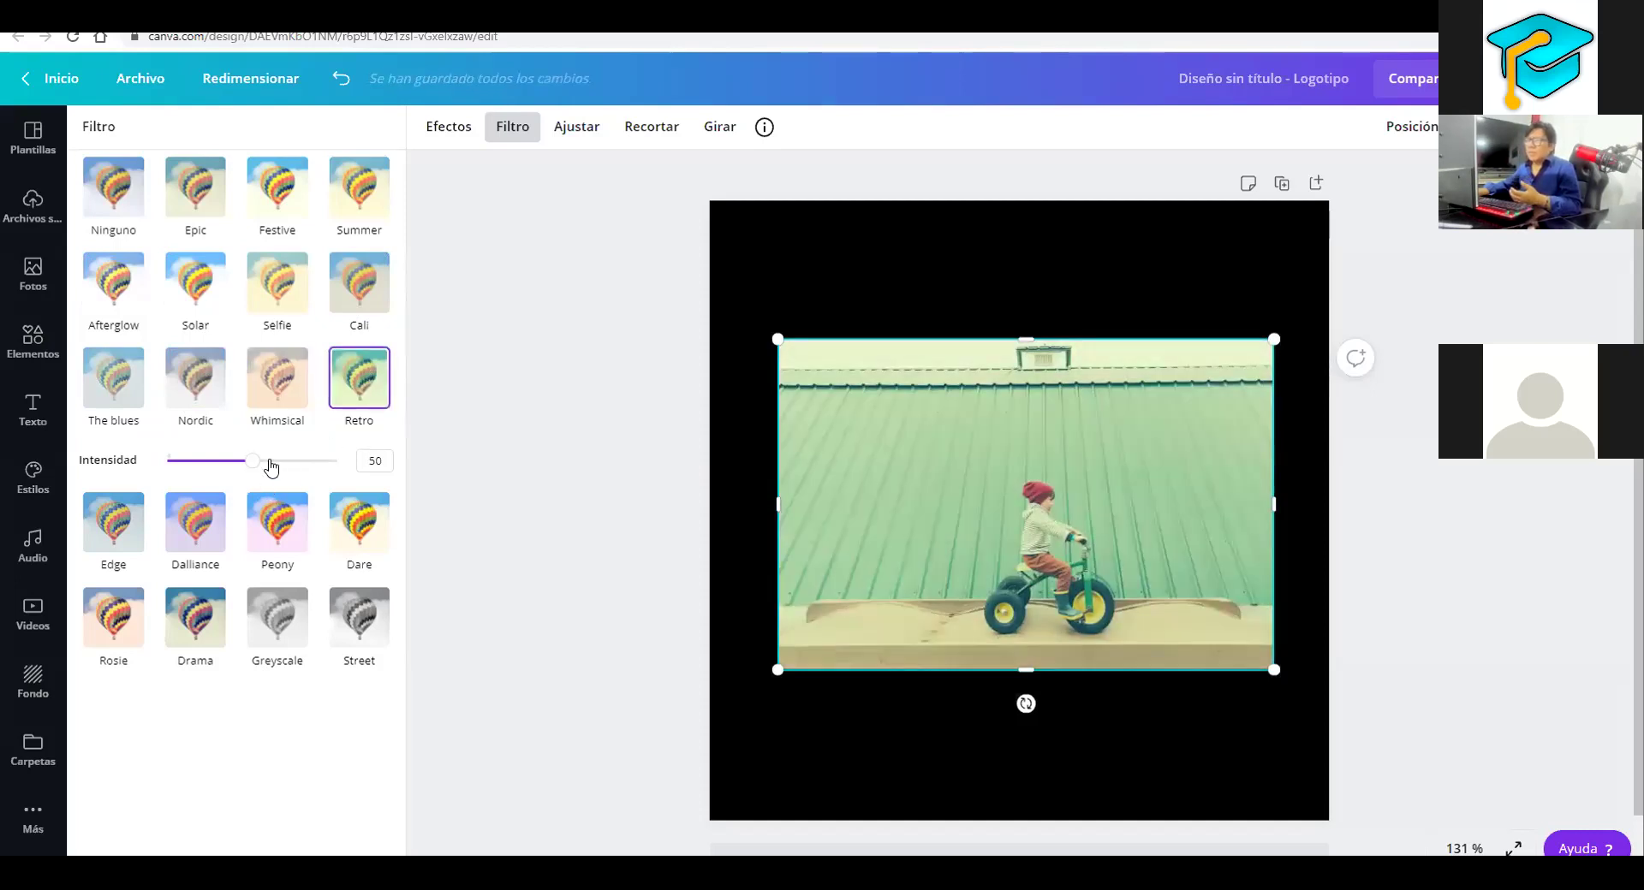
{"action": "left_click", "coordinate": [225, 461]}
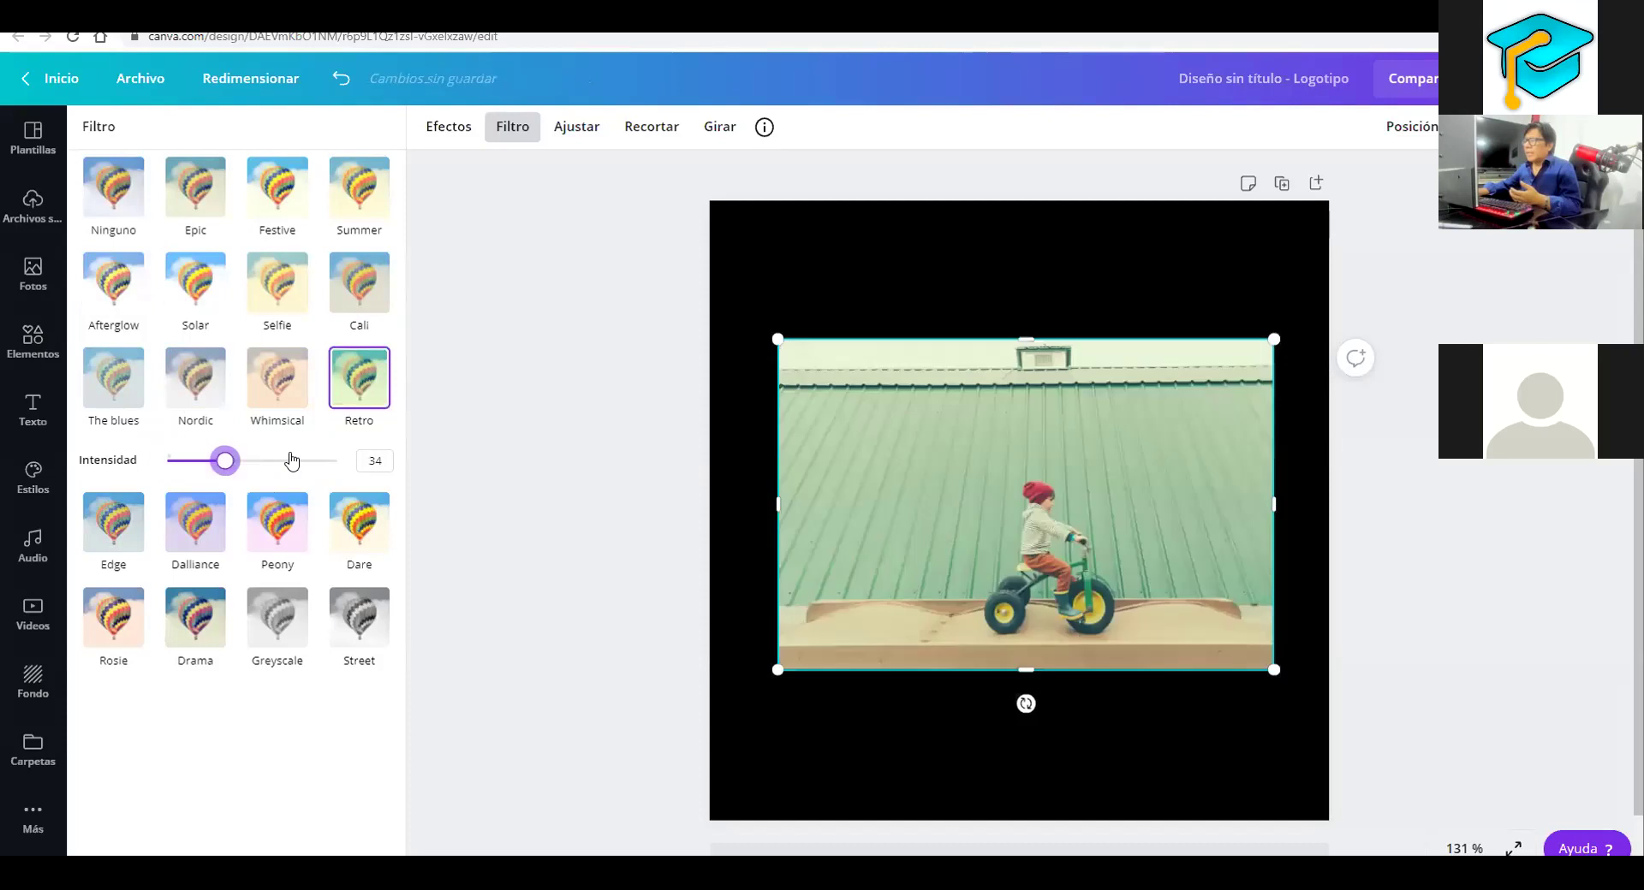
{"action": "key", "text": "End"}
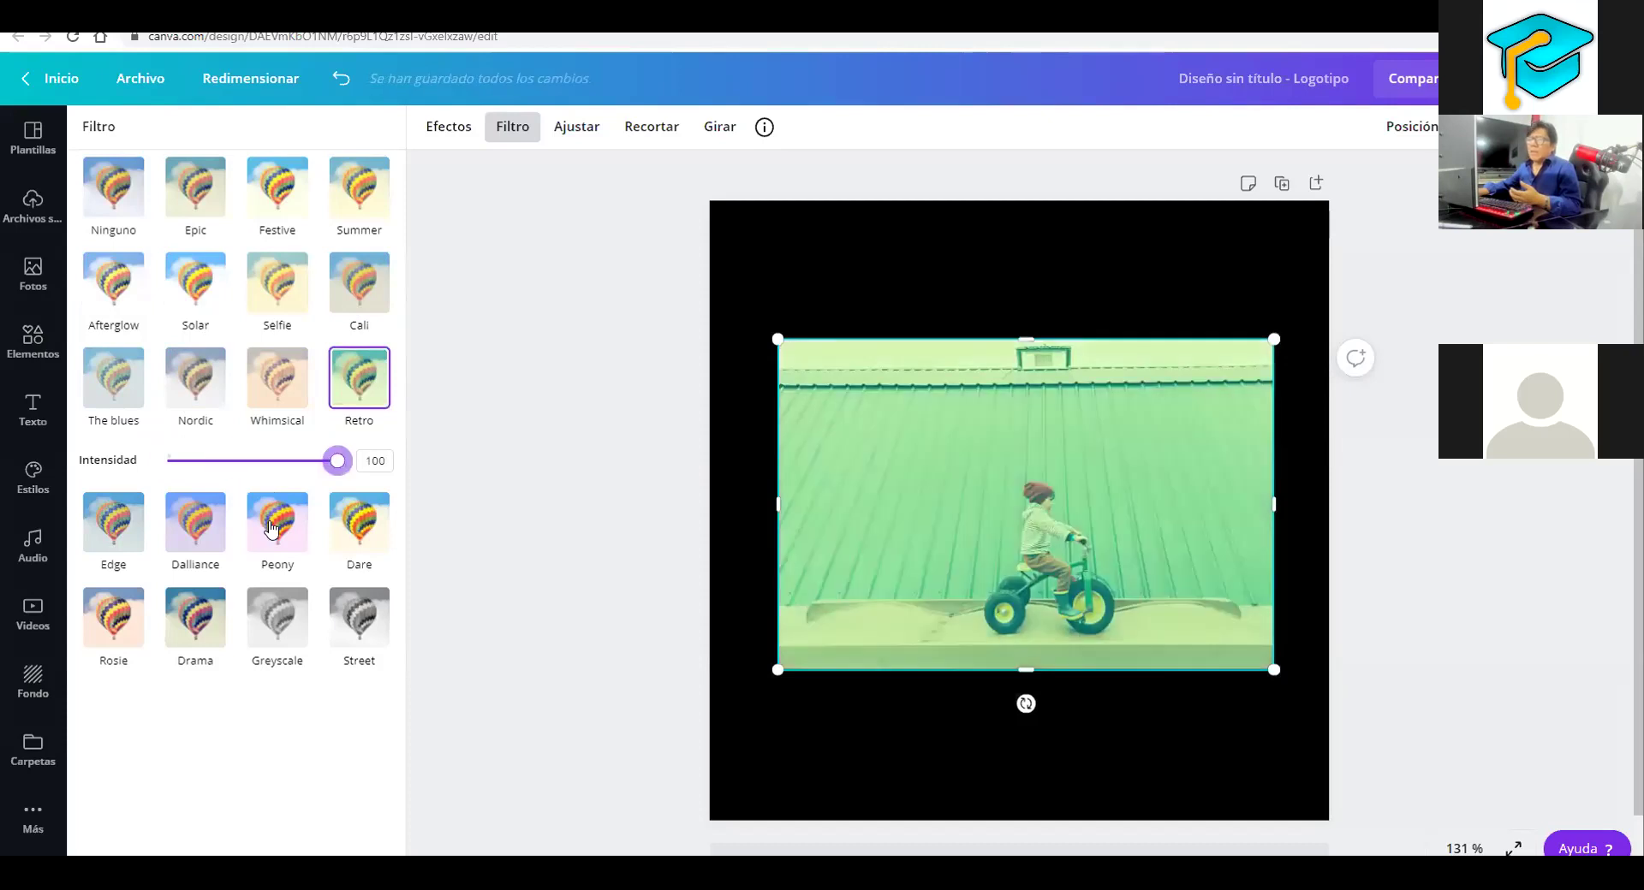
{"action": "left_click", "coordinate": [127, 531]}
{"action": "left_click", "coordinate": [276, 476]}
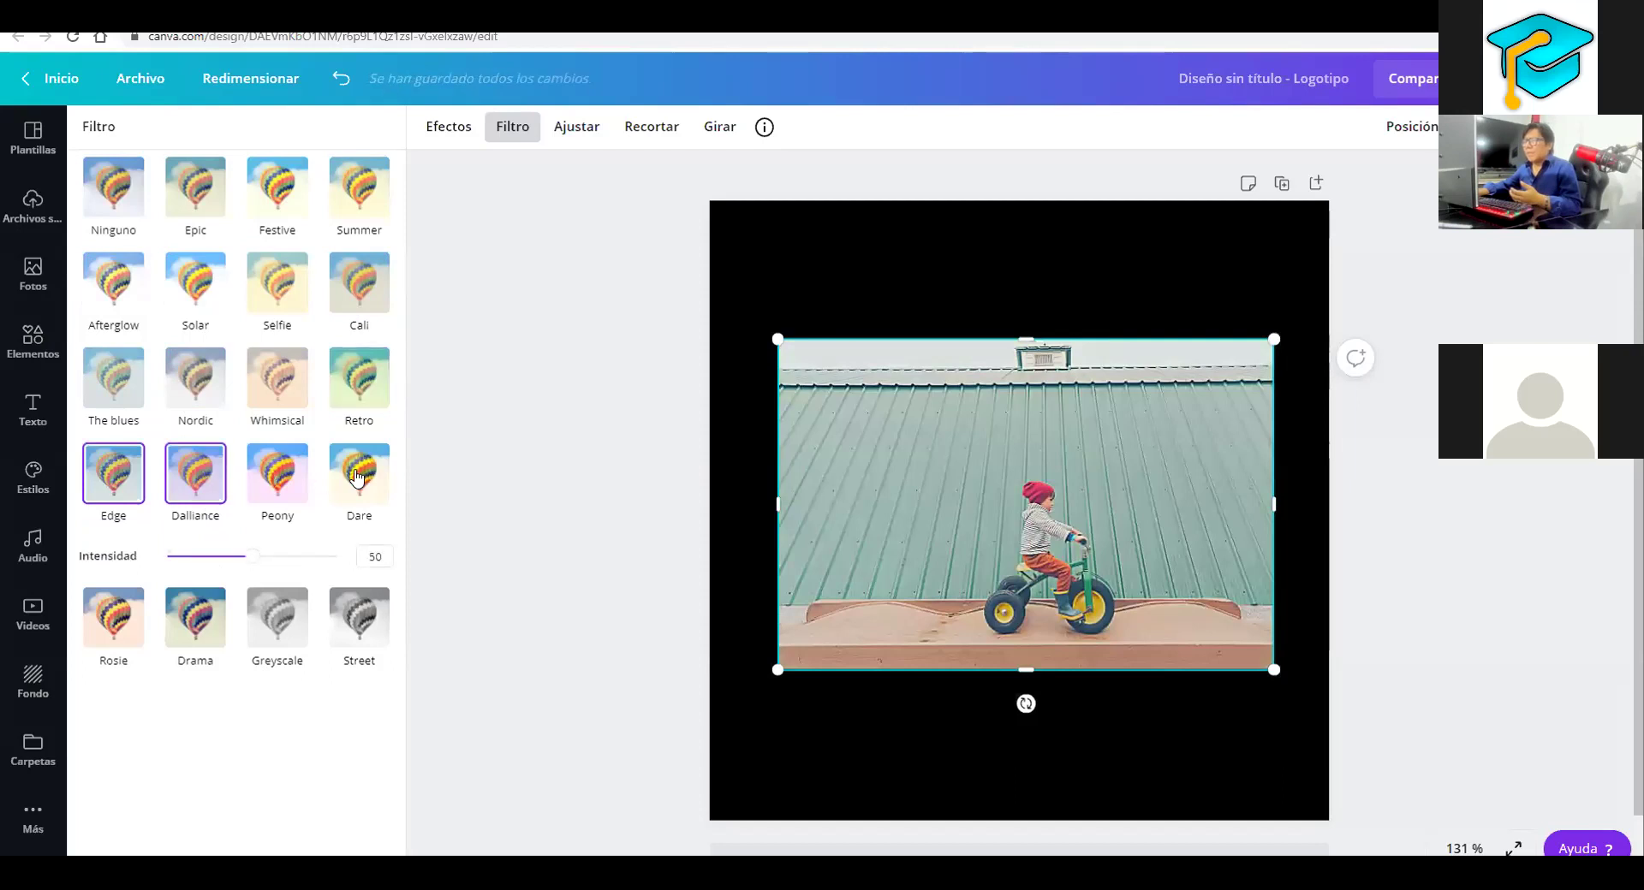
{"action": "left_click", "coordinate": [357, 477]}
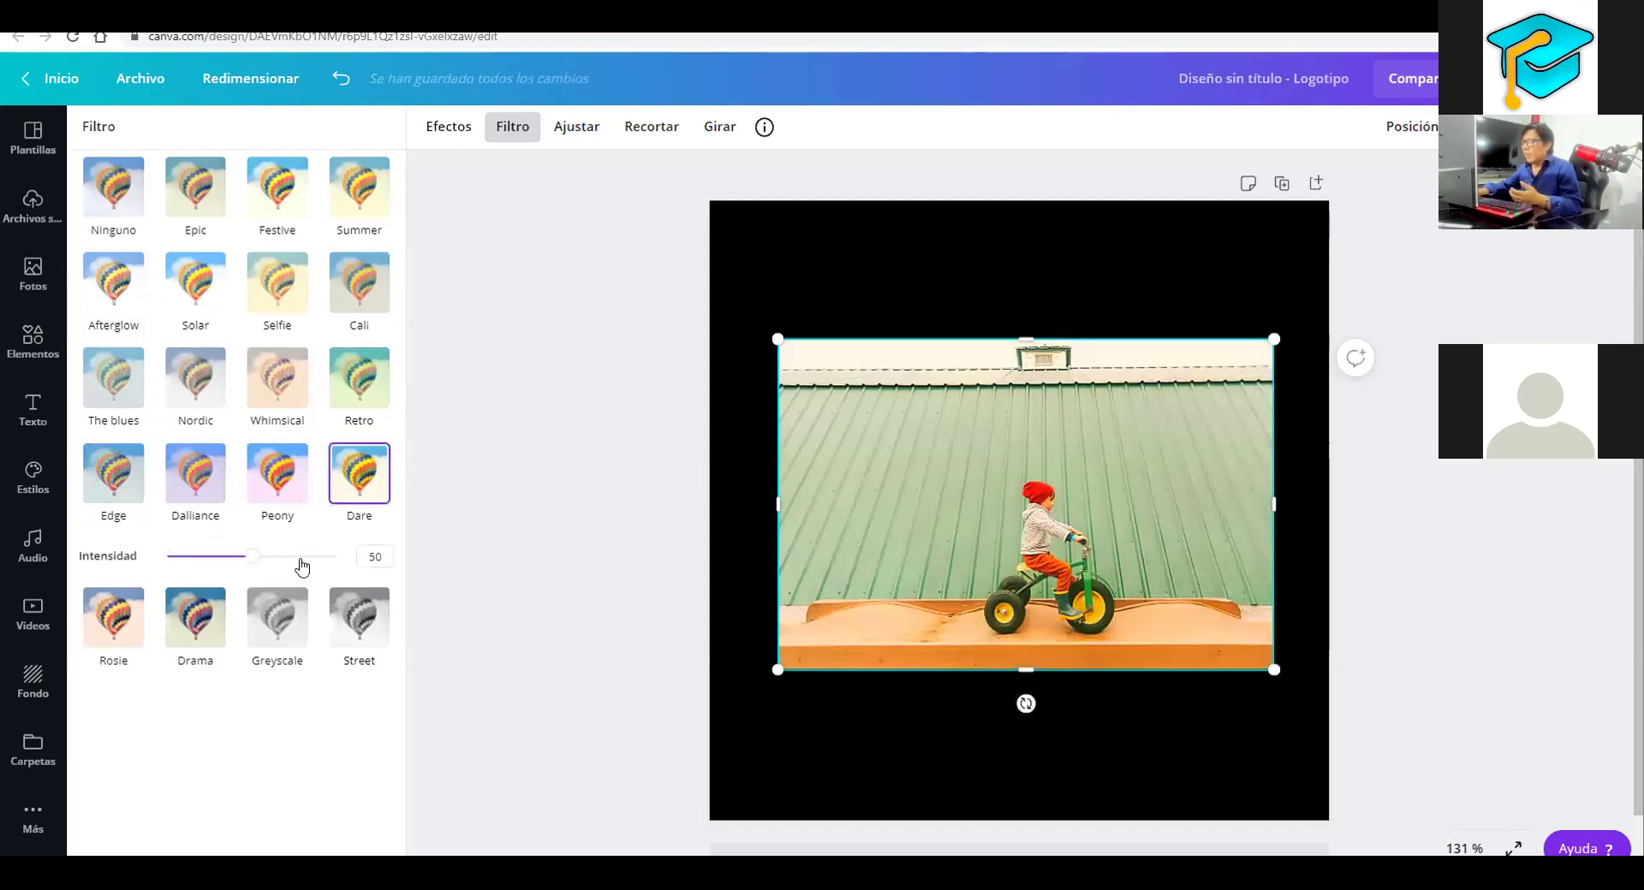
{"action": "left_click", "coordinate": [335, 556]}
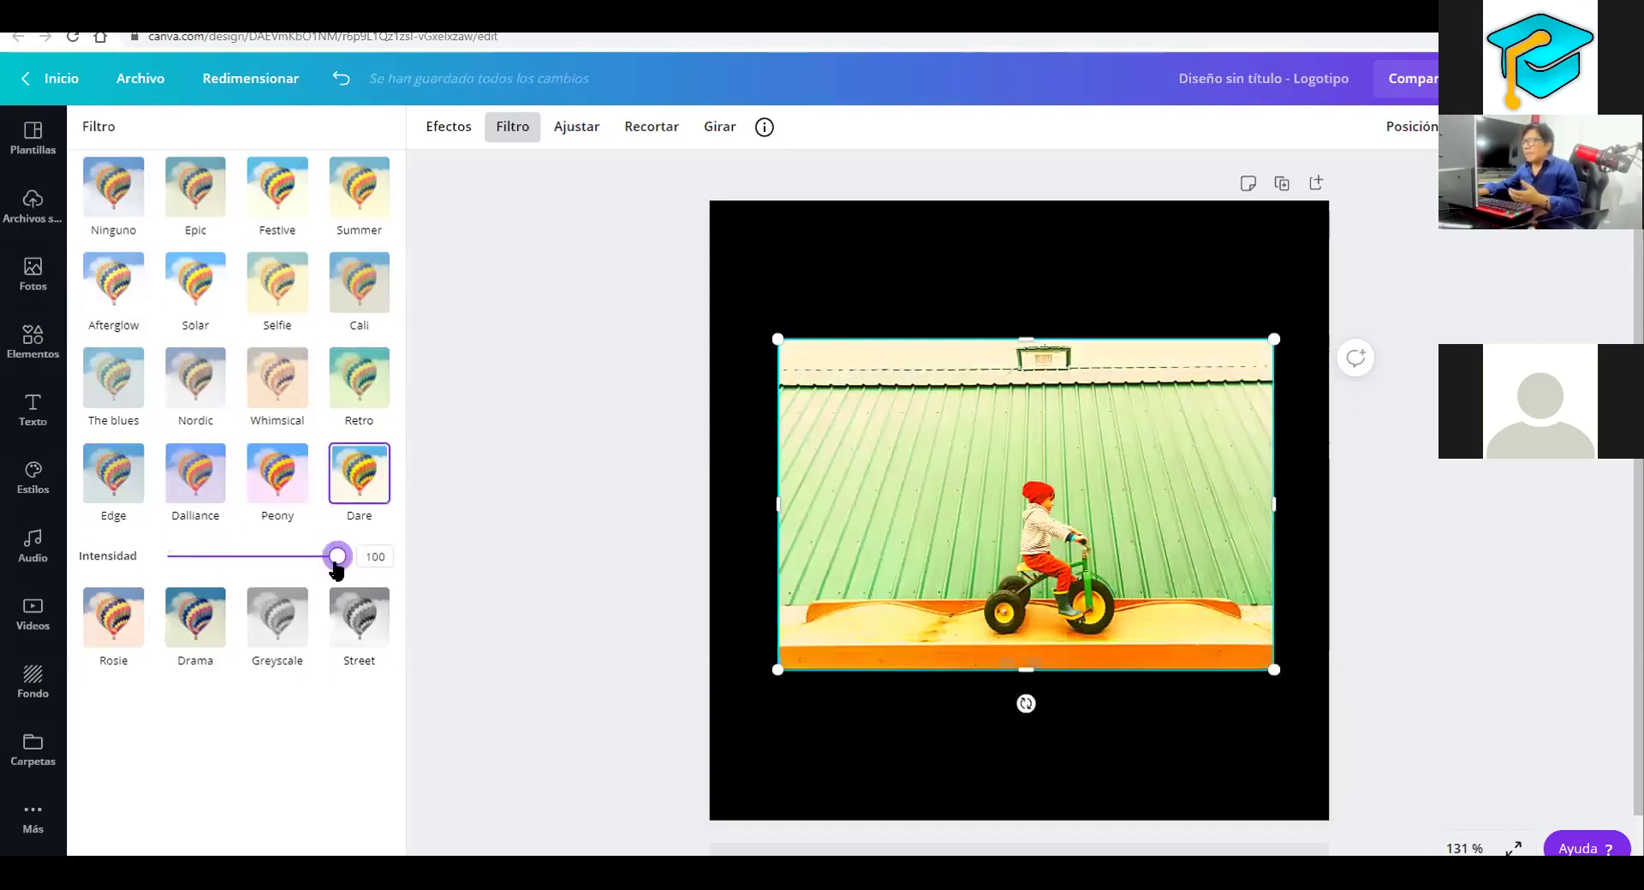
{"action": "left_click_drag", "start_coordinate": [338, 556], "coordinate": [257, 557]}
{"action": "left_click", "coordinate": [338, 557]}
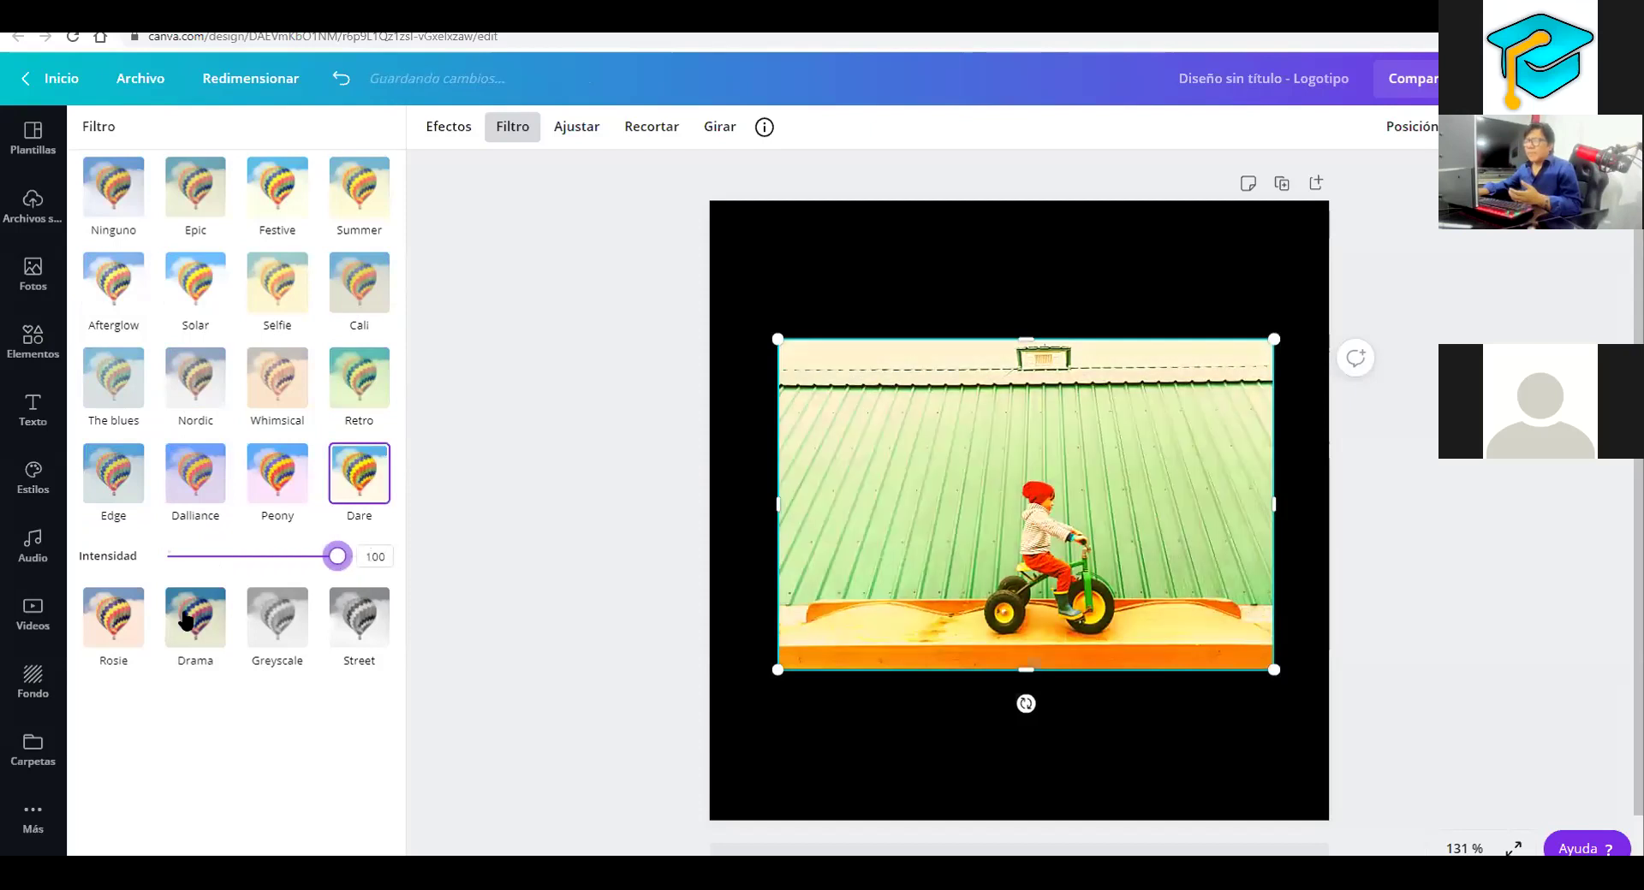
Try Rosie, Drama at 33 and Greyscale, then apply the Street filter at intensity 50
{"action": "left_click", "coordinate": [147, 618]}
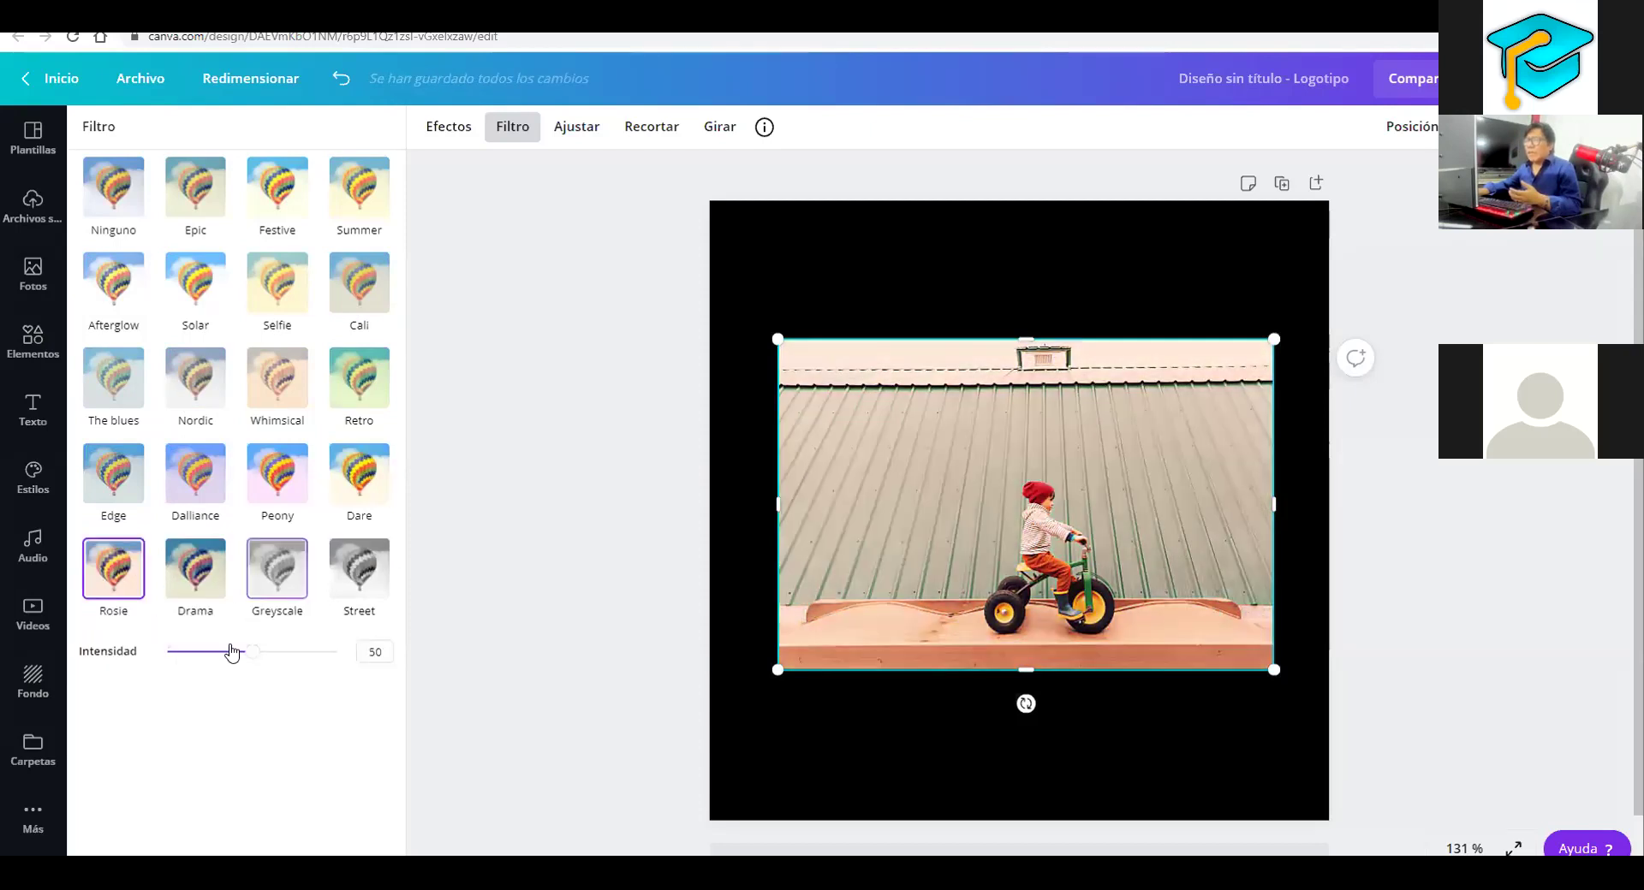
{"action": "left_click", "coordinate": [202, 583]}
{"action": "left_click", "coordinate": [221, 652]}
{"action": "left_click", "coordinate": [277, 569]}
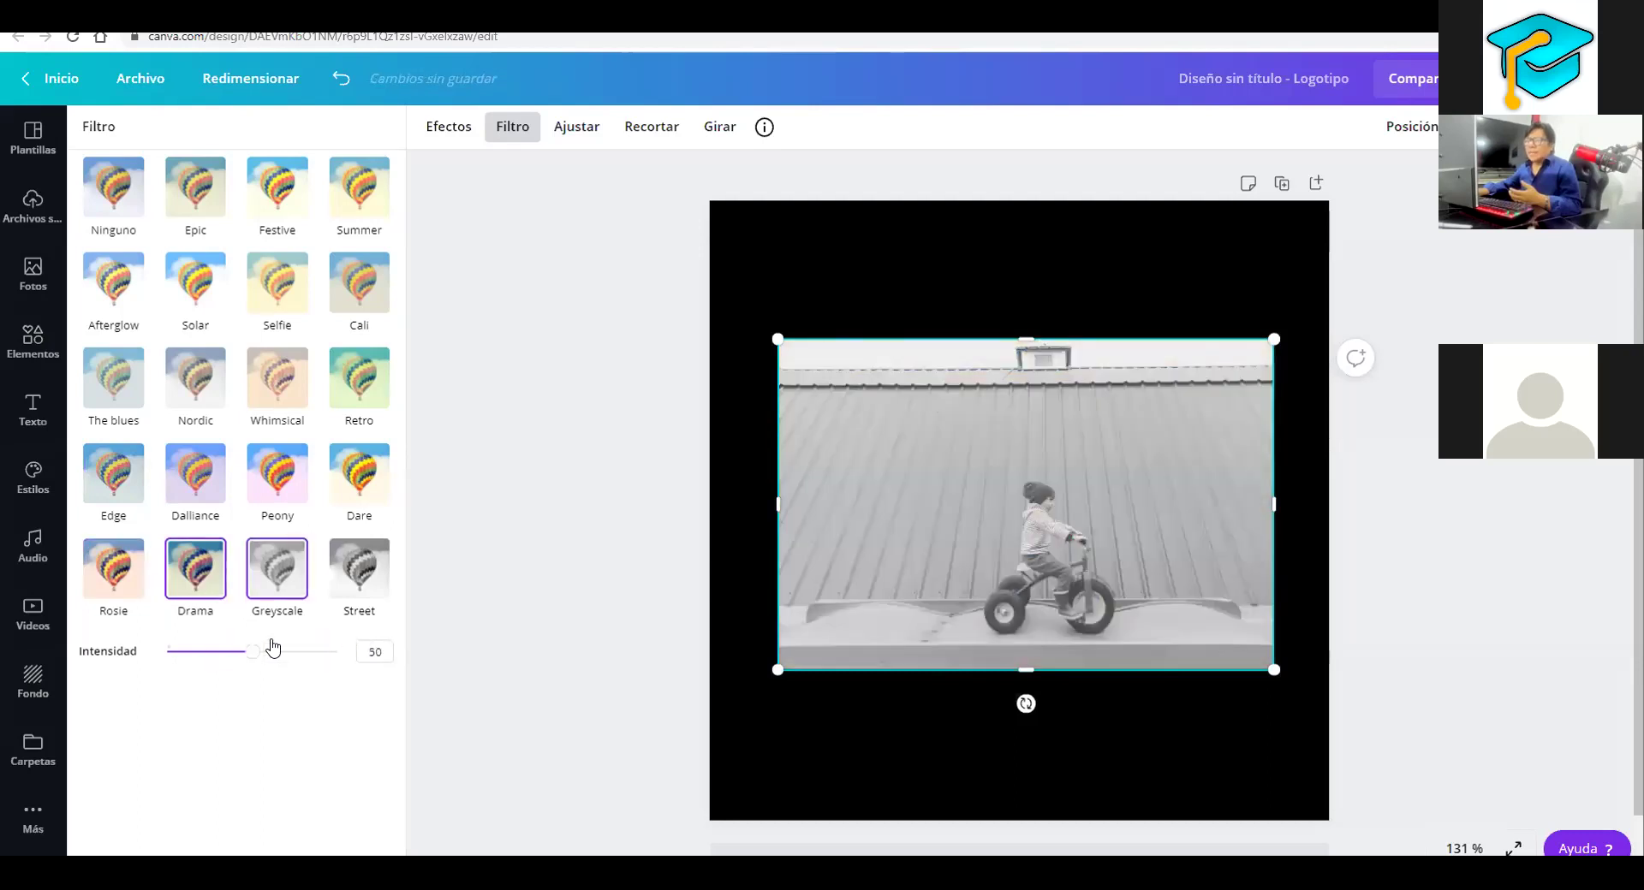
{"action": "left_click", "coordinate": [358, 576]}
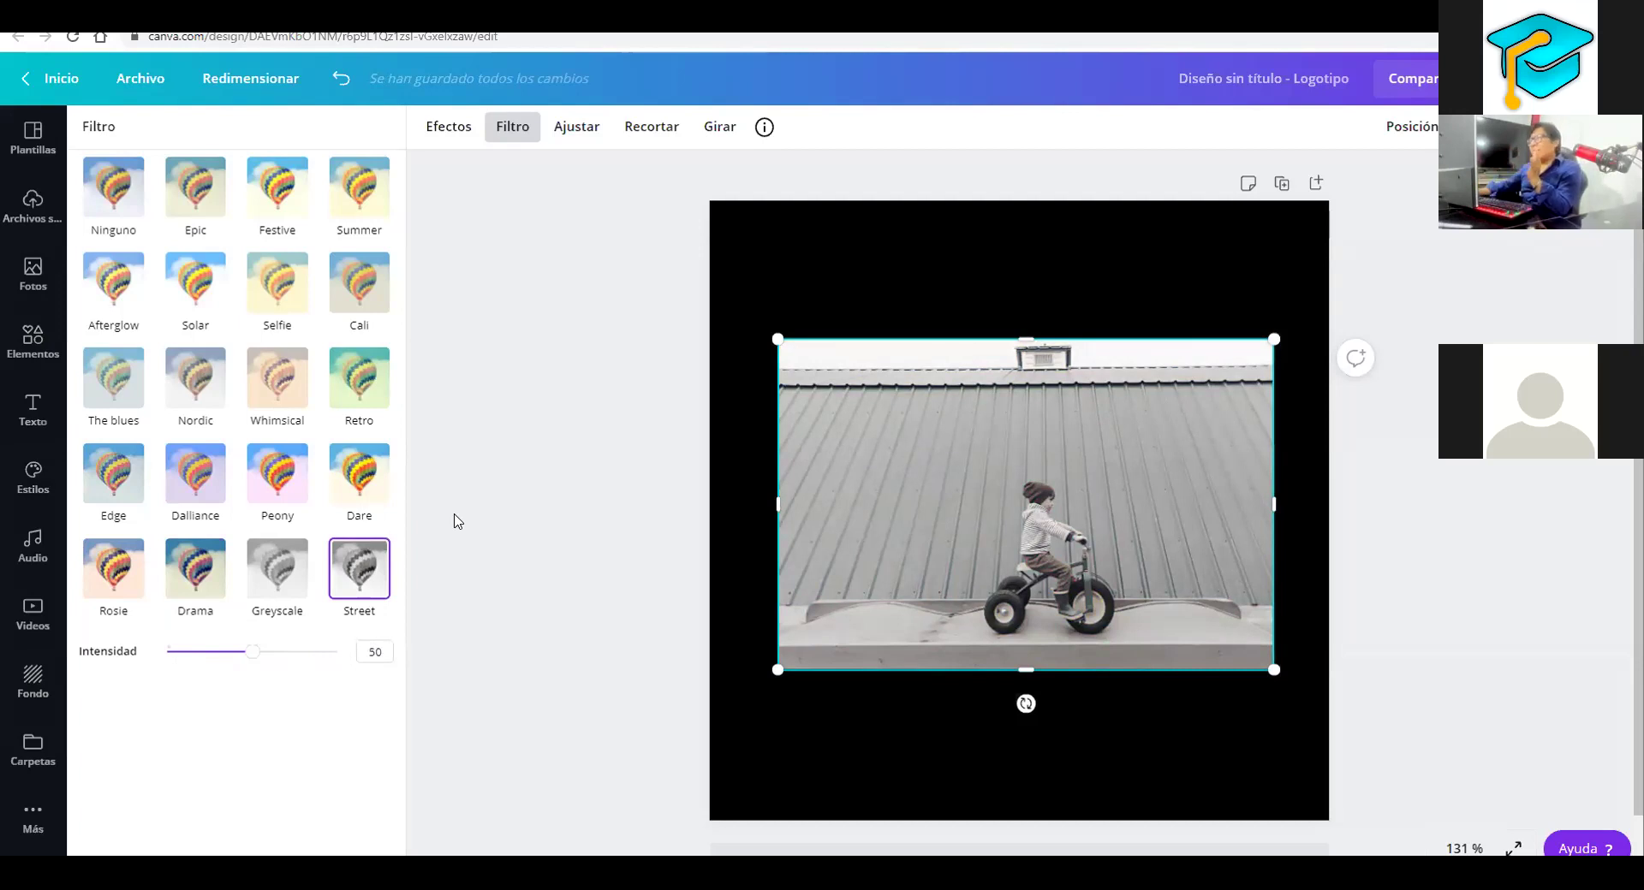
Crop the photo's top, bottom, left and right edges in toward the child
{"action": "left_click_drag", "start_coordinate": [1028, 375], "coordinate": [1034, 423]}
{"action": "left_click_drag", "start_coordinate": [1026, 303], "coordinate": [1033, 360]}
{"action": "left_click_drag", "start_coordinate": [1256, 499], "coordinate": [1245, 535]}
{"action": "left_click_drag", "start_coordinate": [801, 523], "coordinate": [936, 540]}
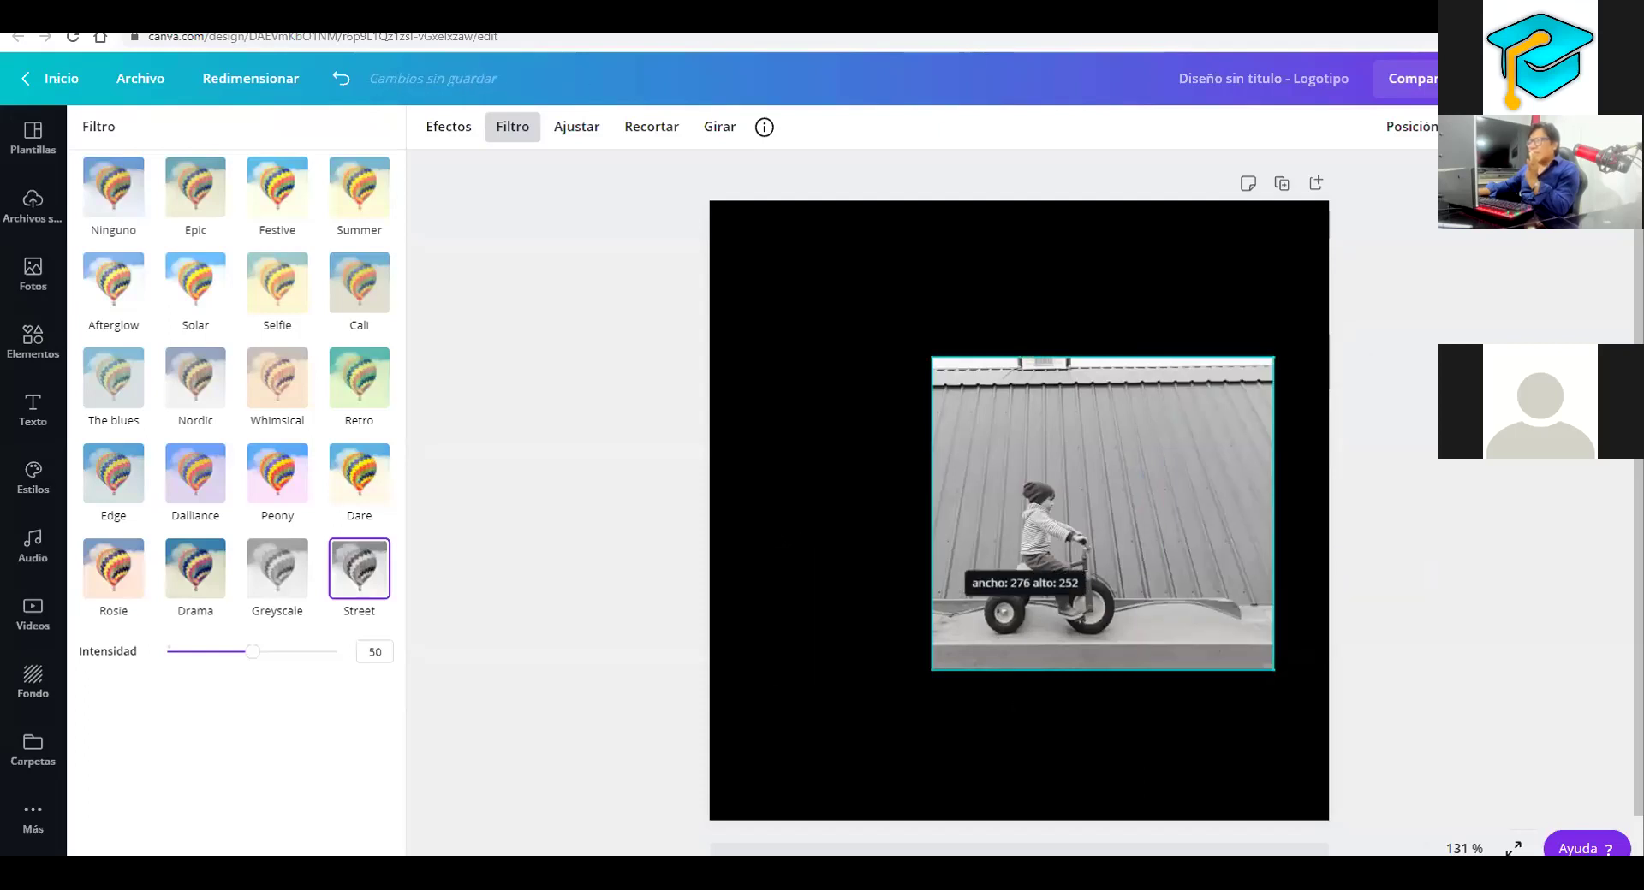
{"action": "key", "text": "ctrl+z"}
{"action": "left_click_drag", "start_coordinate": [1024, 664], "coordinate": [1019, 655]}
{"action": "left_click_drag", "start_coordinate": [792, 517], "coordinate": [1010, 552]}
{"action": "left_click_drag", "start_coordinate": [1218, 507], "coordinate": [1046, 438]}
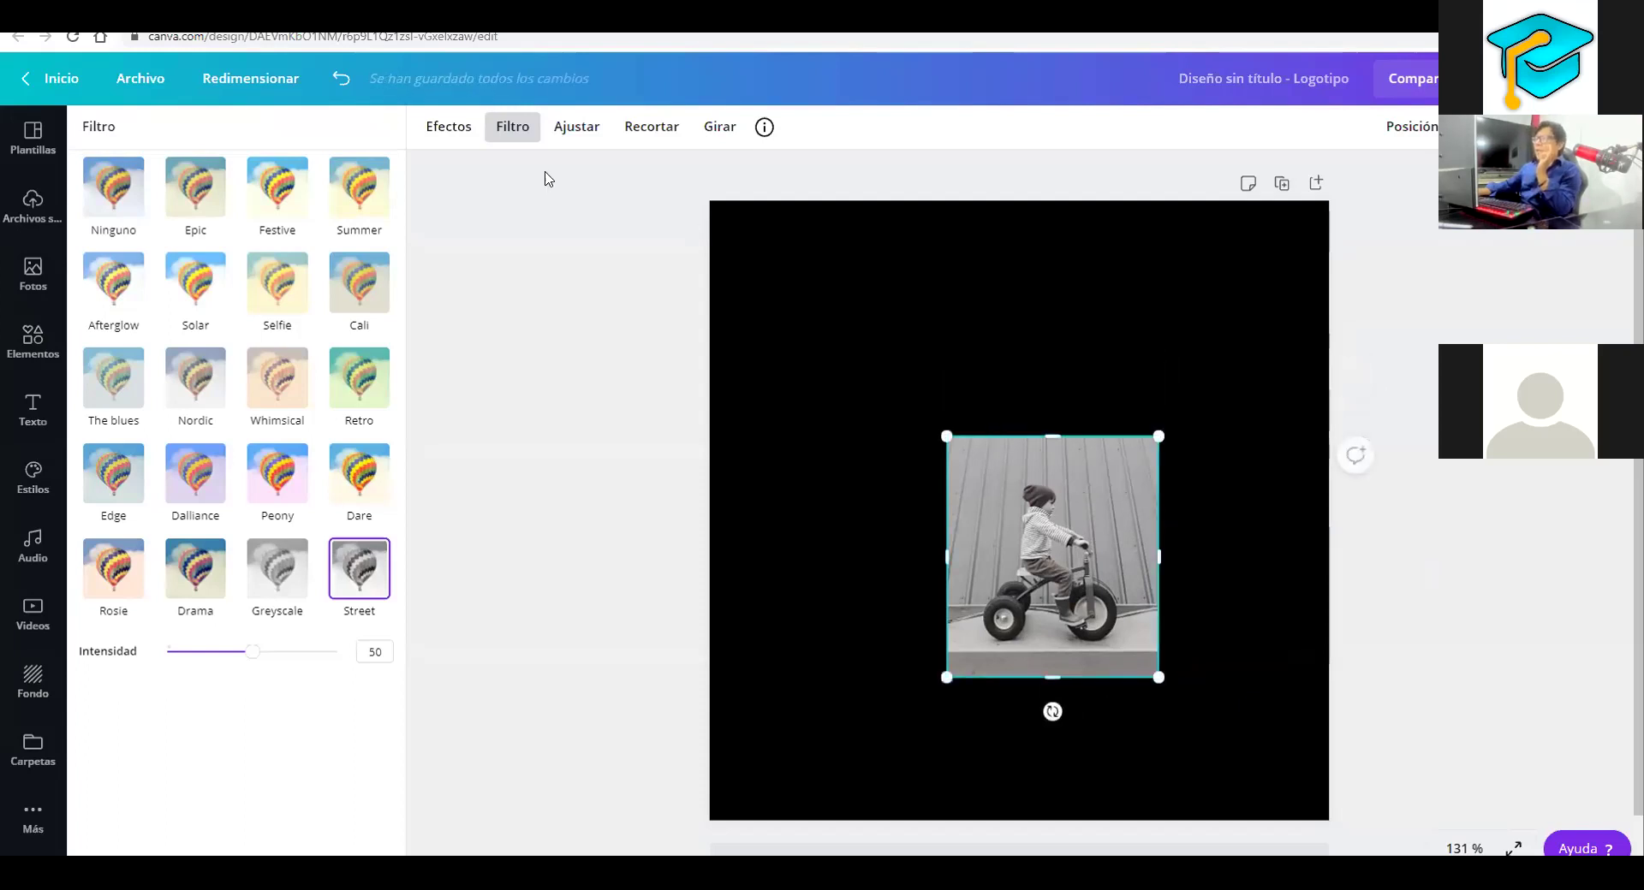
Resize the cropped photo into a 204 × 204 square
{"action": "left_click", "coordinate": [452, 130]}
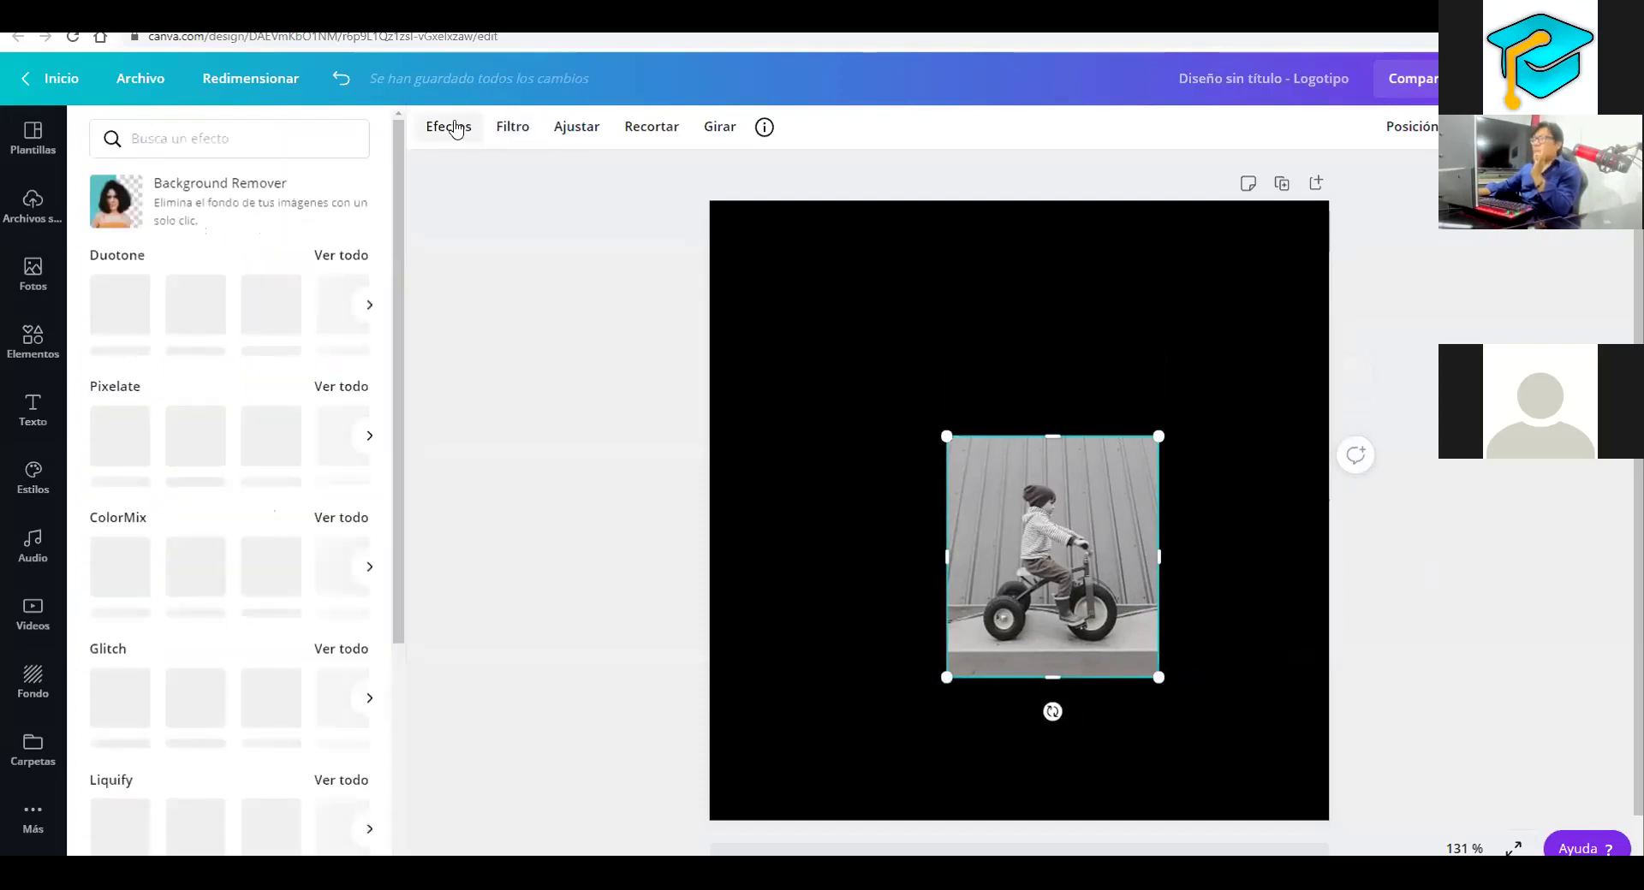
{"action": "left_click", "coordinate": [513, 129]}
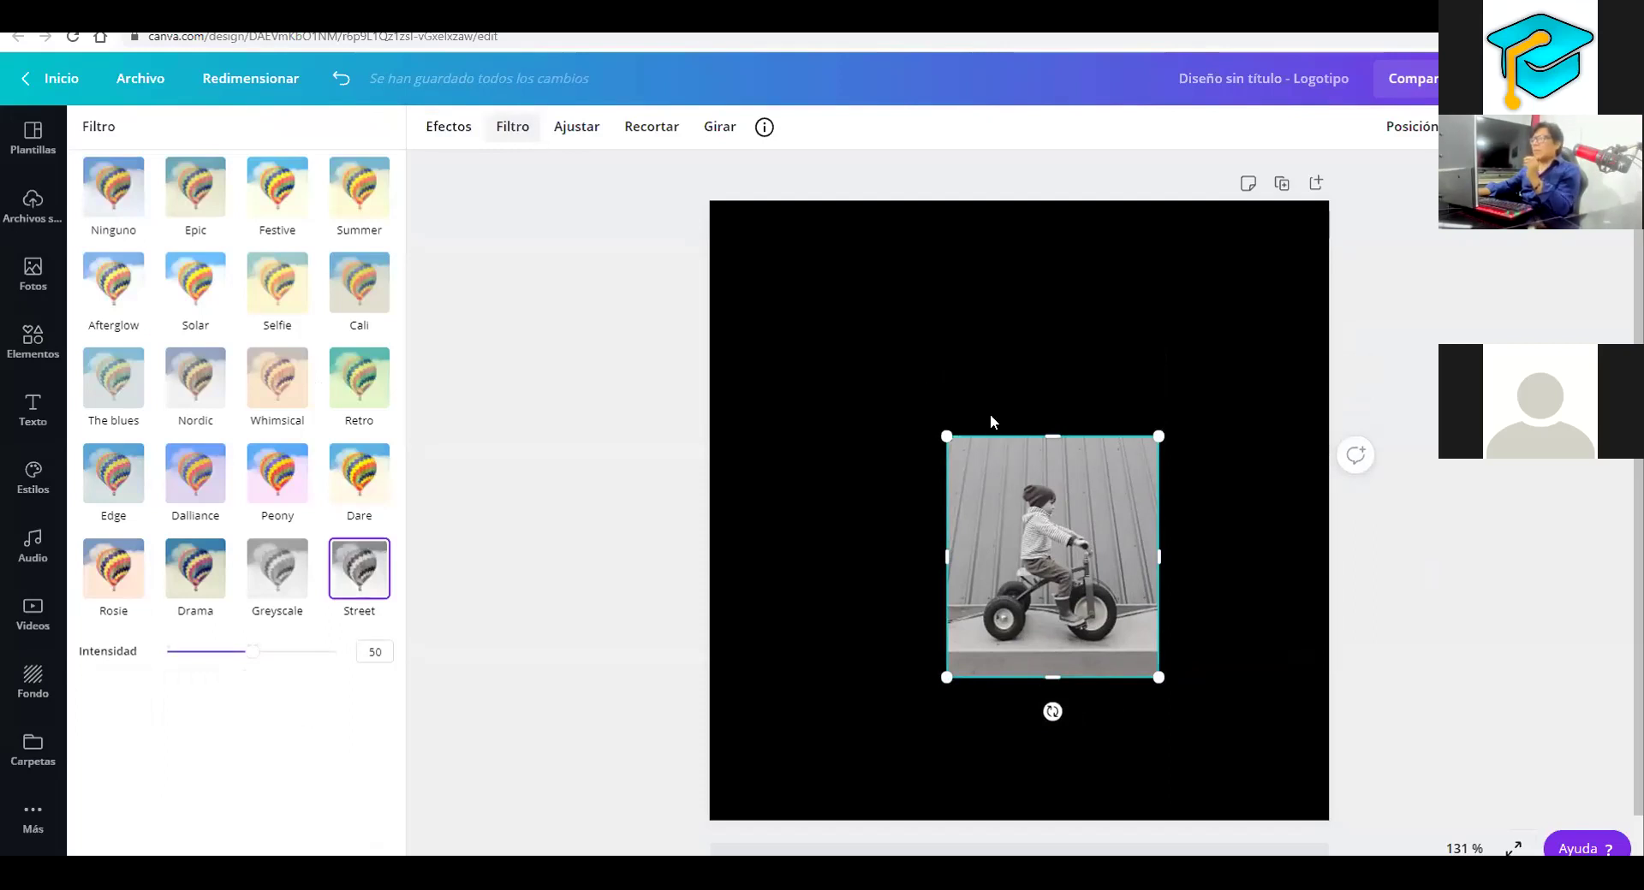
{"action": "left_click_drag", "start_coordinate": [1053, 439], "coordinate": [1050, 351]}
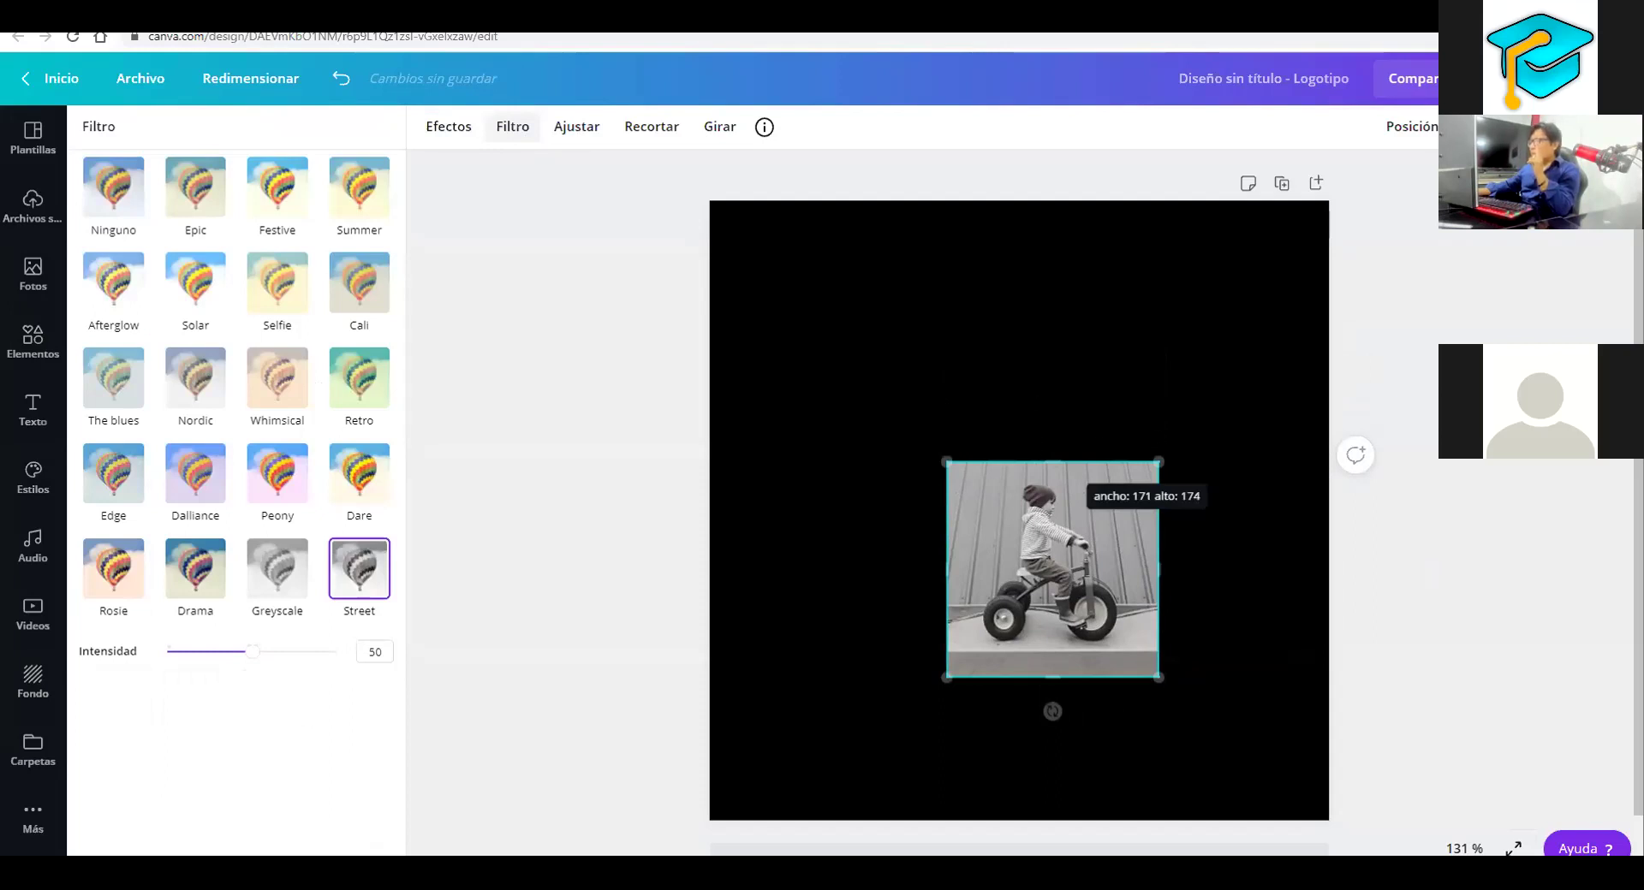
{"action": "left_click_drag", "start_coordinate": [1158, 461], "coordinate": [1262, 304]}
{"action": "left_click_drag", "start_coordinate": [1023, 518], "coordinate": [1132, 458]}
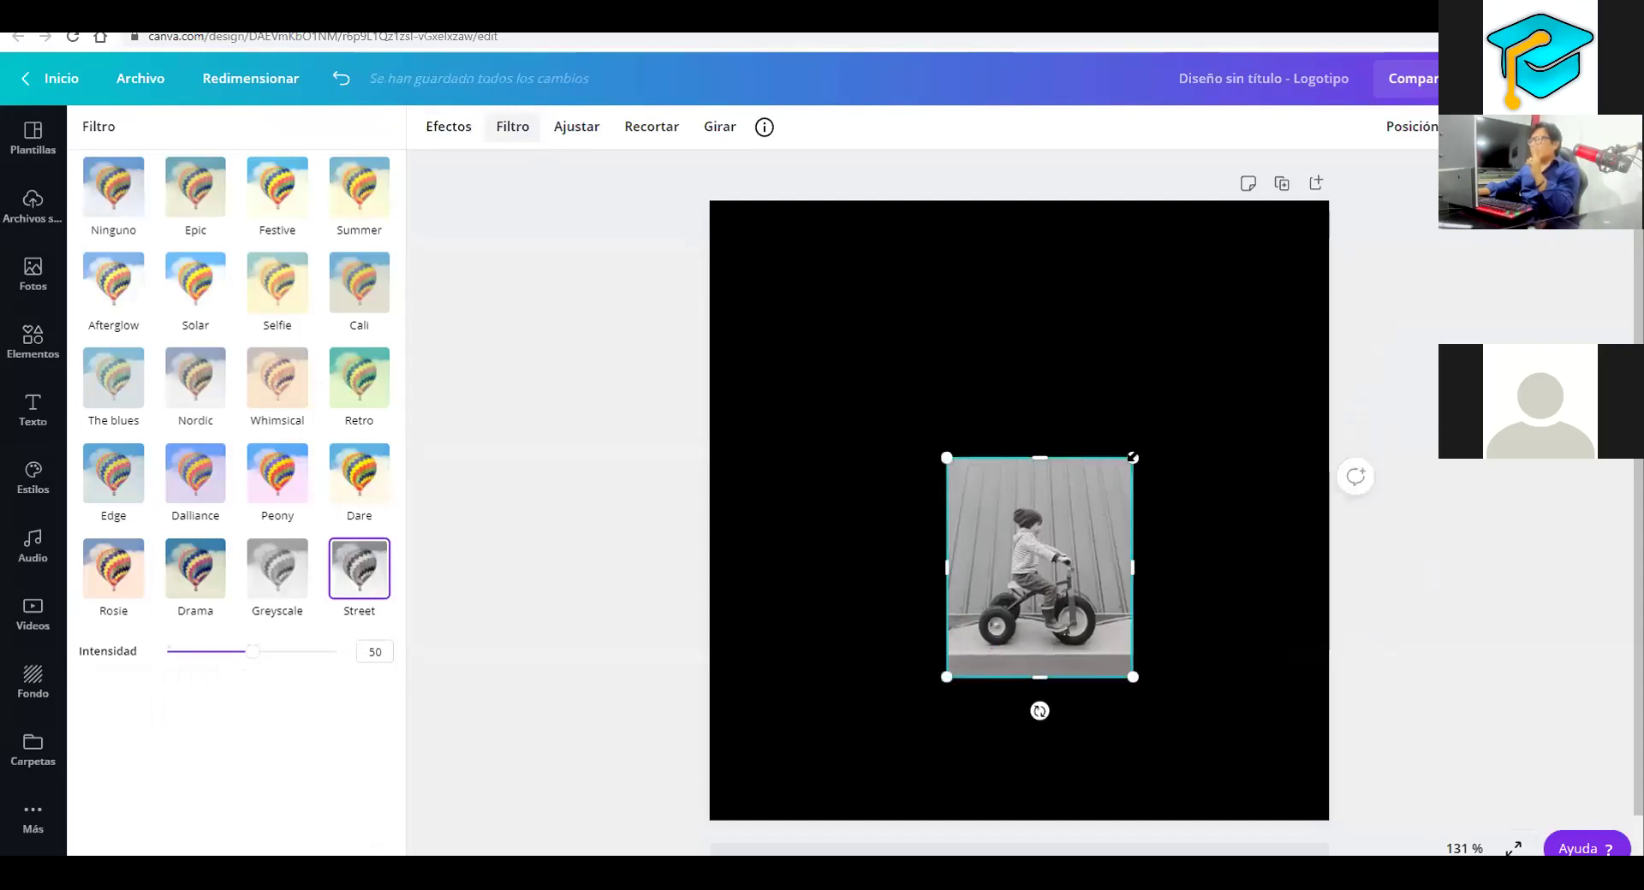
{"action": "left_click_drag", "start_coordinate": [1042, 529], "coordinate": [1087, 317]}
{"action": "left_click_drag", "start_coordinate": [1084, 417], "coordinate": [1083, 424]}
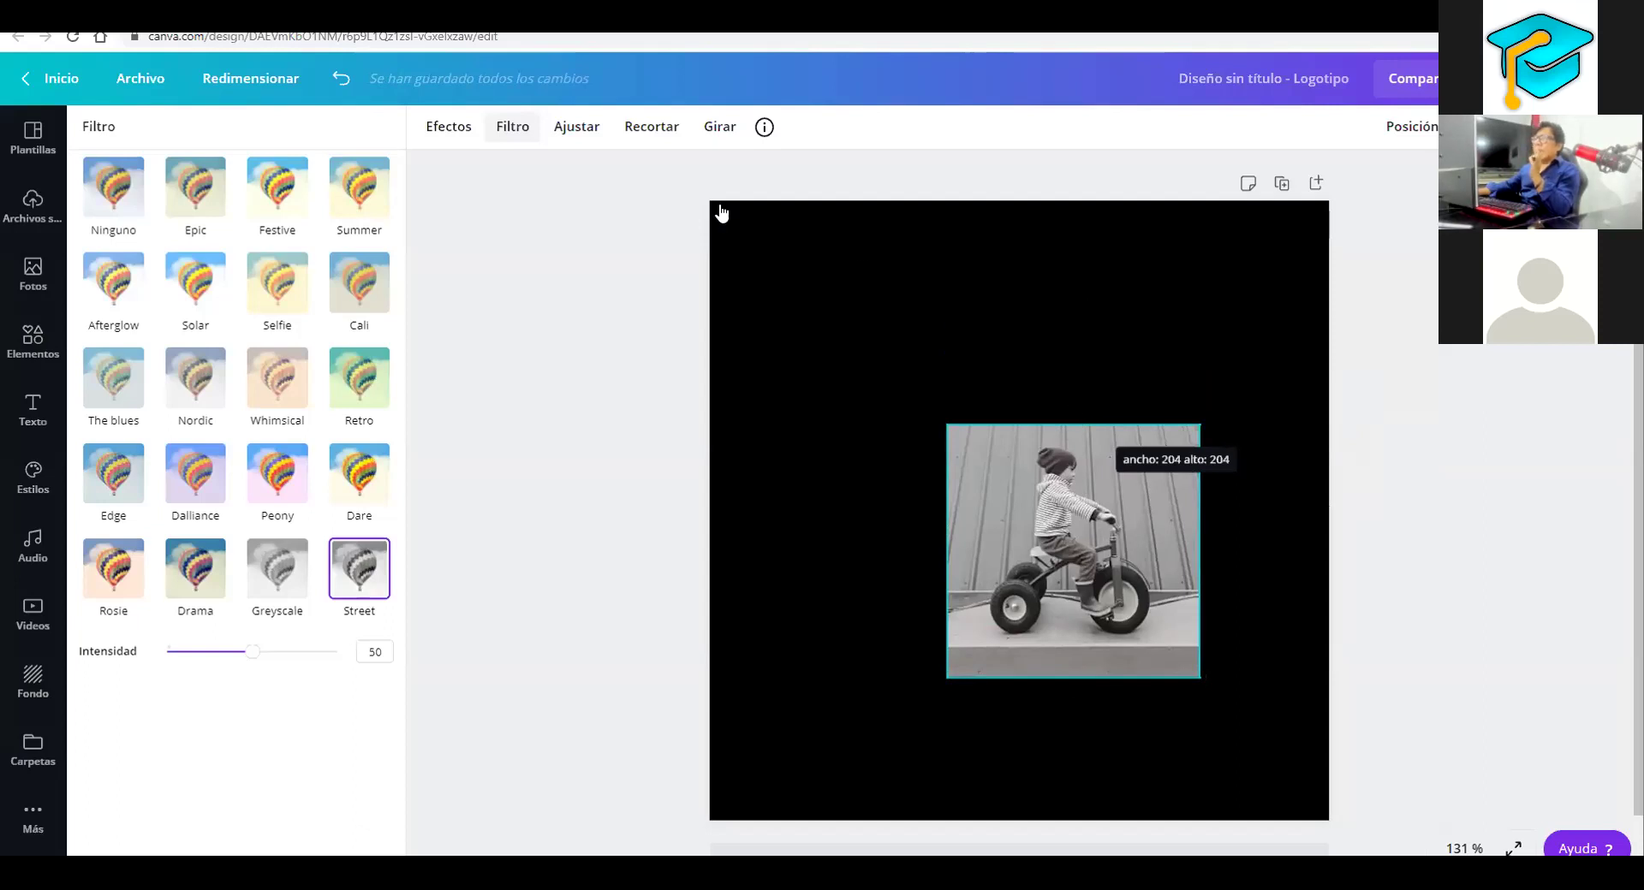
In the Ajuste settings, test brightness changes and settle the blur at -20
{"action": "left_click", "coordinate": [577, 128]}
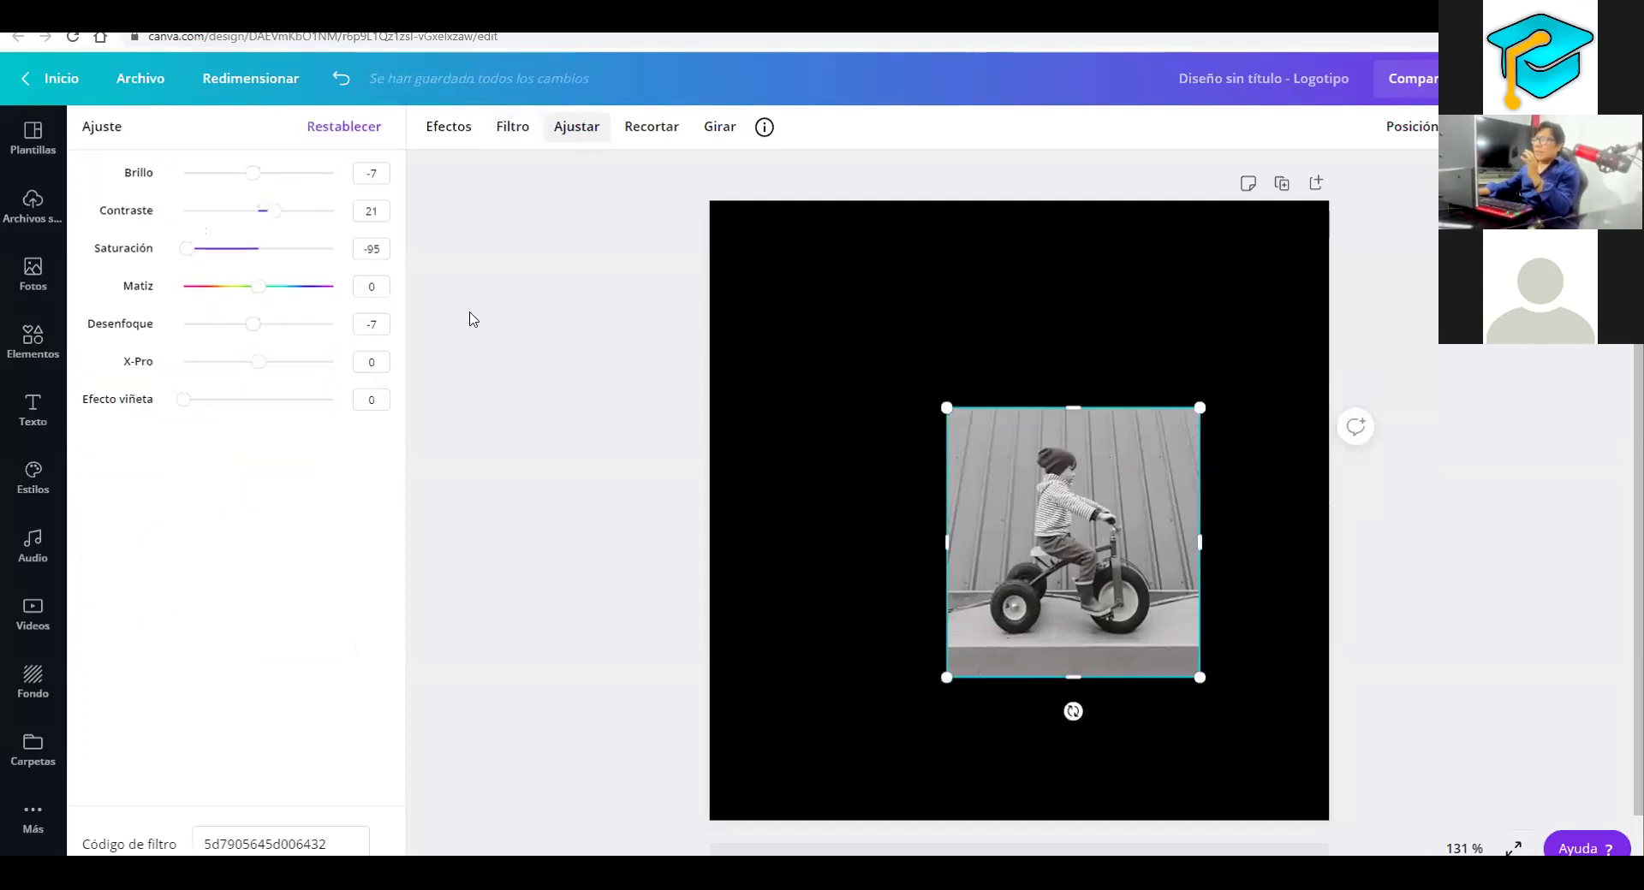
{"action": "left_click_drag", "start_coordinate": [251, 173], "coordinate": [313, 182]}
{"action": "key", "text": "ctrl+z"}
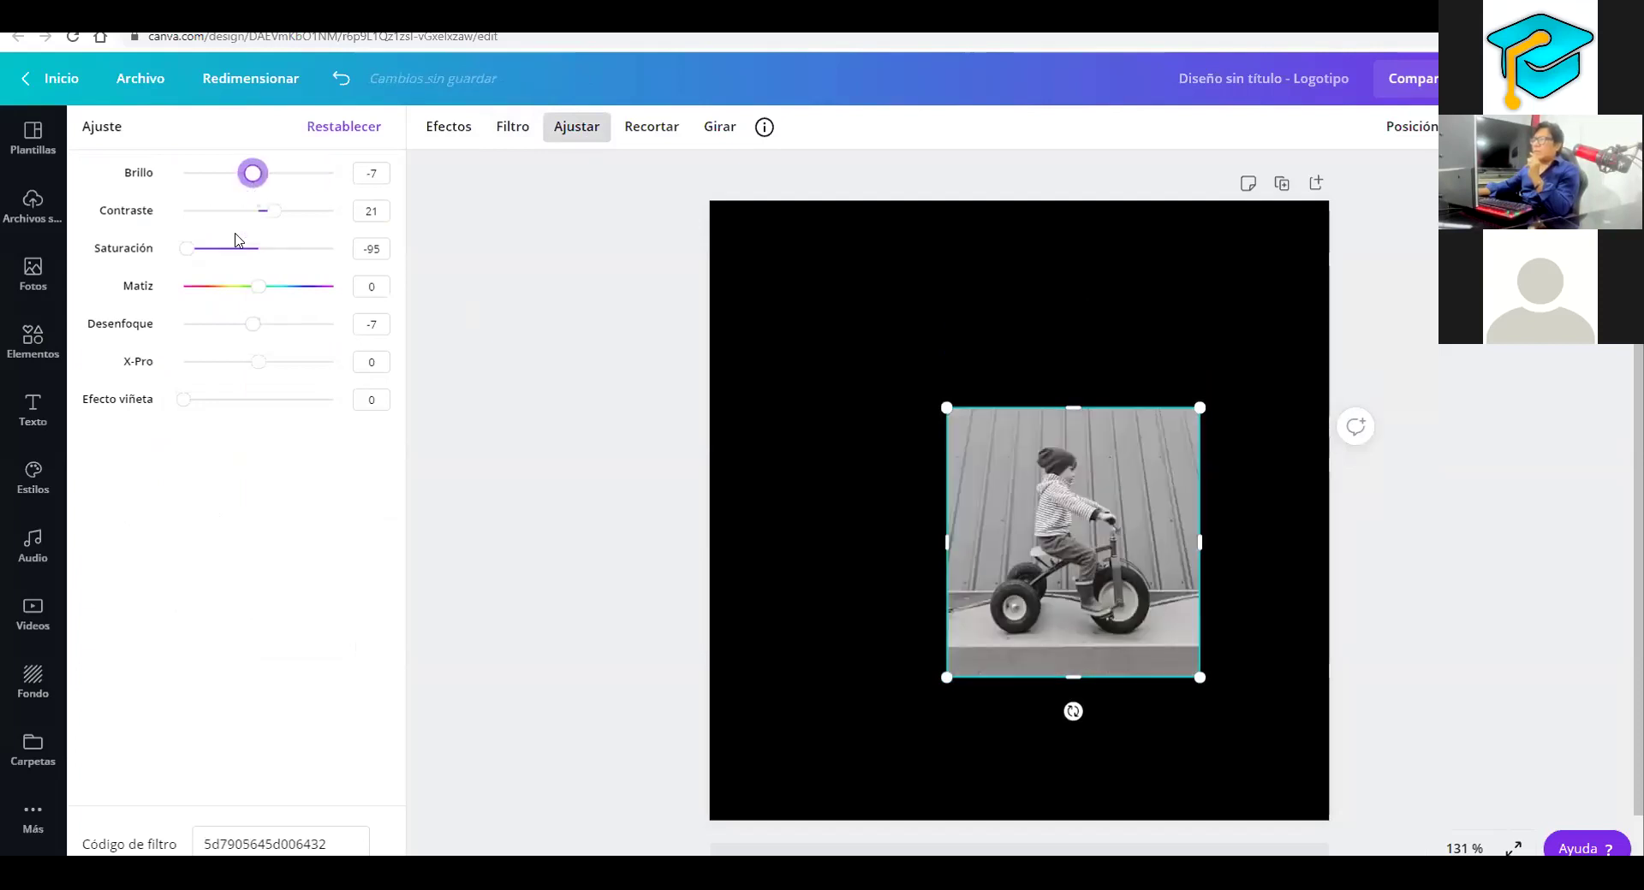
{"action": "key", "text": "ctrl+z"}
{"action": "left_click_drag", "start_coordinate": [240, 339], "coordinate": [266, 332]}
{"action": "key", "text": "Left"}
{"action": "key", "text": "Left"}
{"action": "key", "text": "Left"}
{"action": "key", "text": "Left"}
{"action": "key", "text": "Left"}
{"action": "key", "text": "Left"}
{"action": "key", "text": "Left"}
{"action": "key", "text": "Left"}
{"action": "key", "text": "Left"}
{"action": "key", "text": "Left"}
{"action": "key", "text": "Left"}
{"action": "key", "text": "Left"}
{"action": "key", "text": "Left"}
{"action": "key", "text": "Left"}
{"action": "key", "text": "Left"}
{"action": "key", "text": "Left"}
{"action": "key", "text": "Left"}
{"action": "key", "text": "Left"}
{"action": "key", "text": "Left"}
{"action": "key", "text": "Left"}
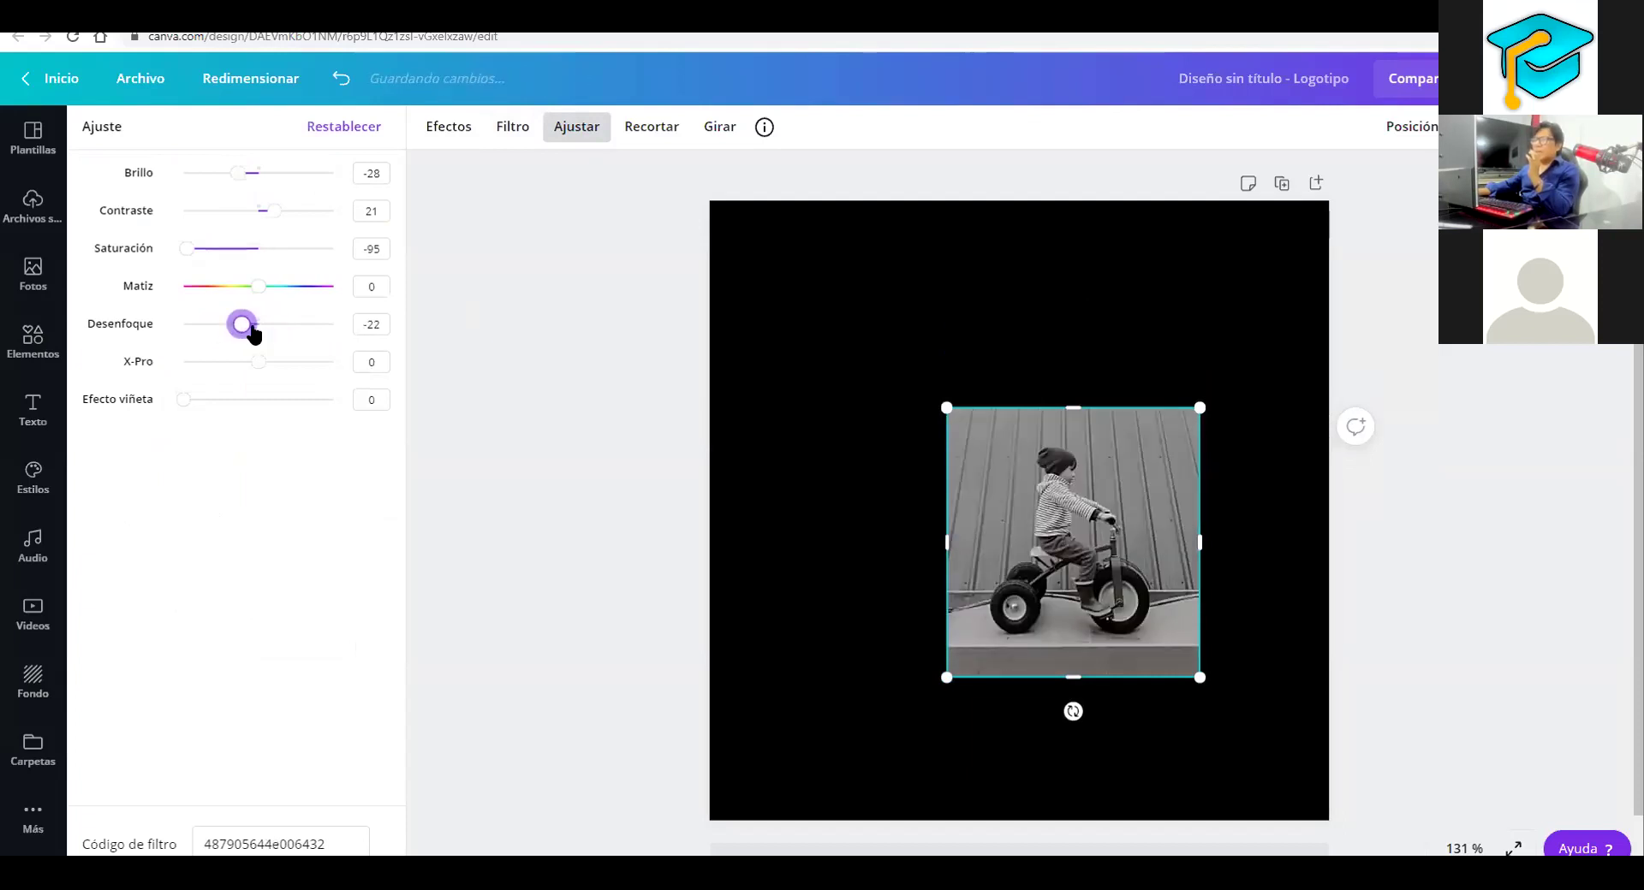
{"action": "left_click_drag", "start_coordinate": [229, 333], "coordinate": [207, 343]}
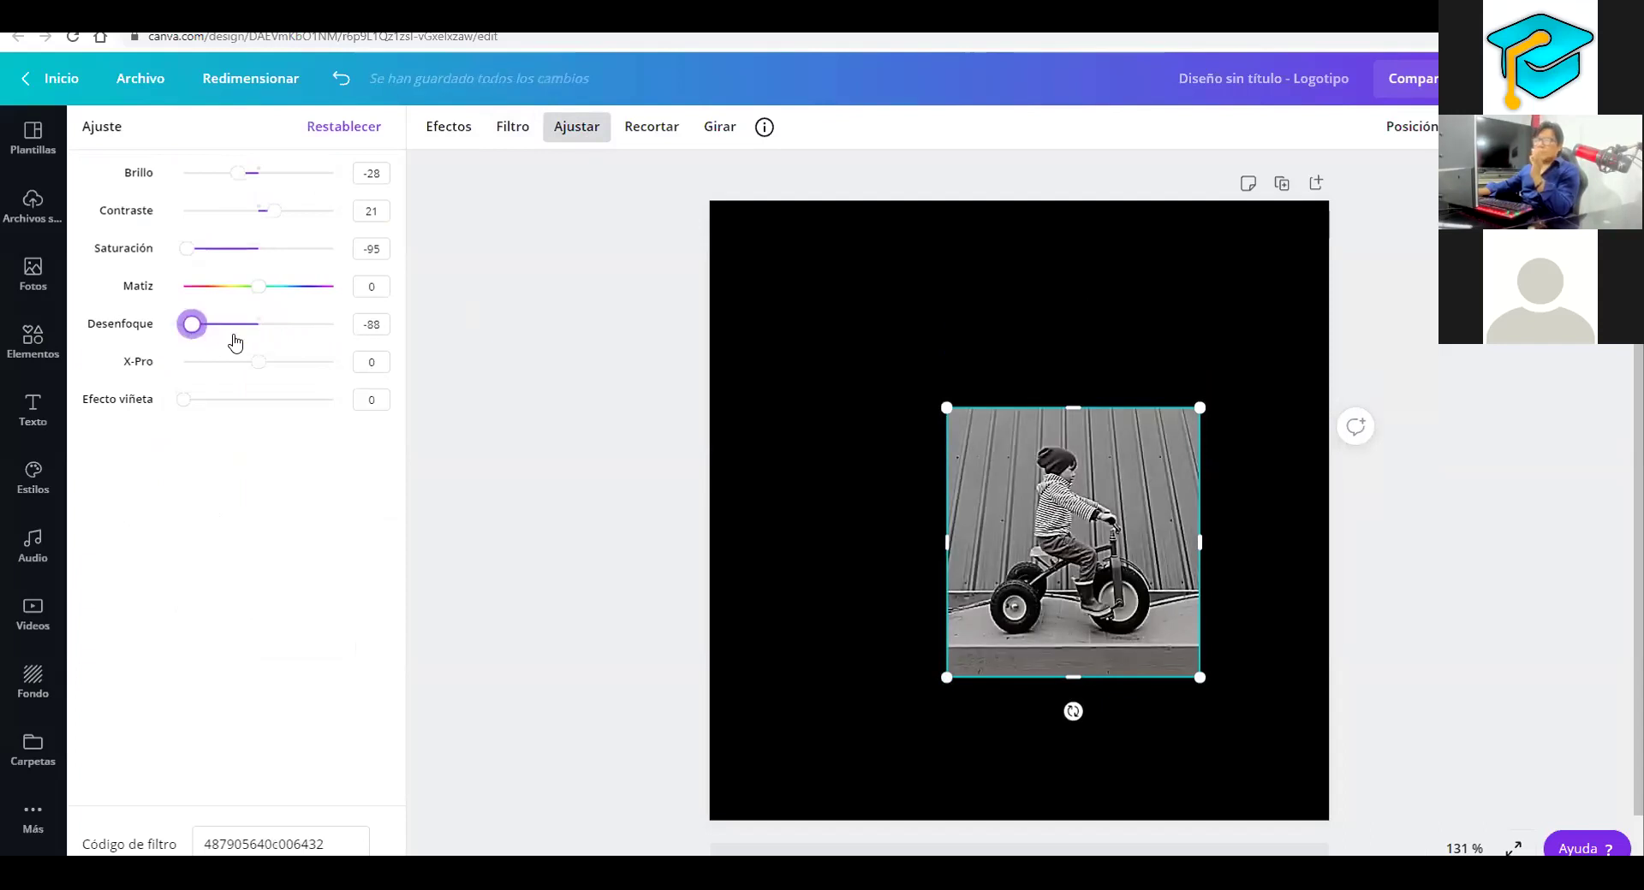
{"action": "left_click", "coordinate": [243, 341]}
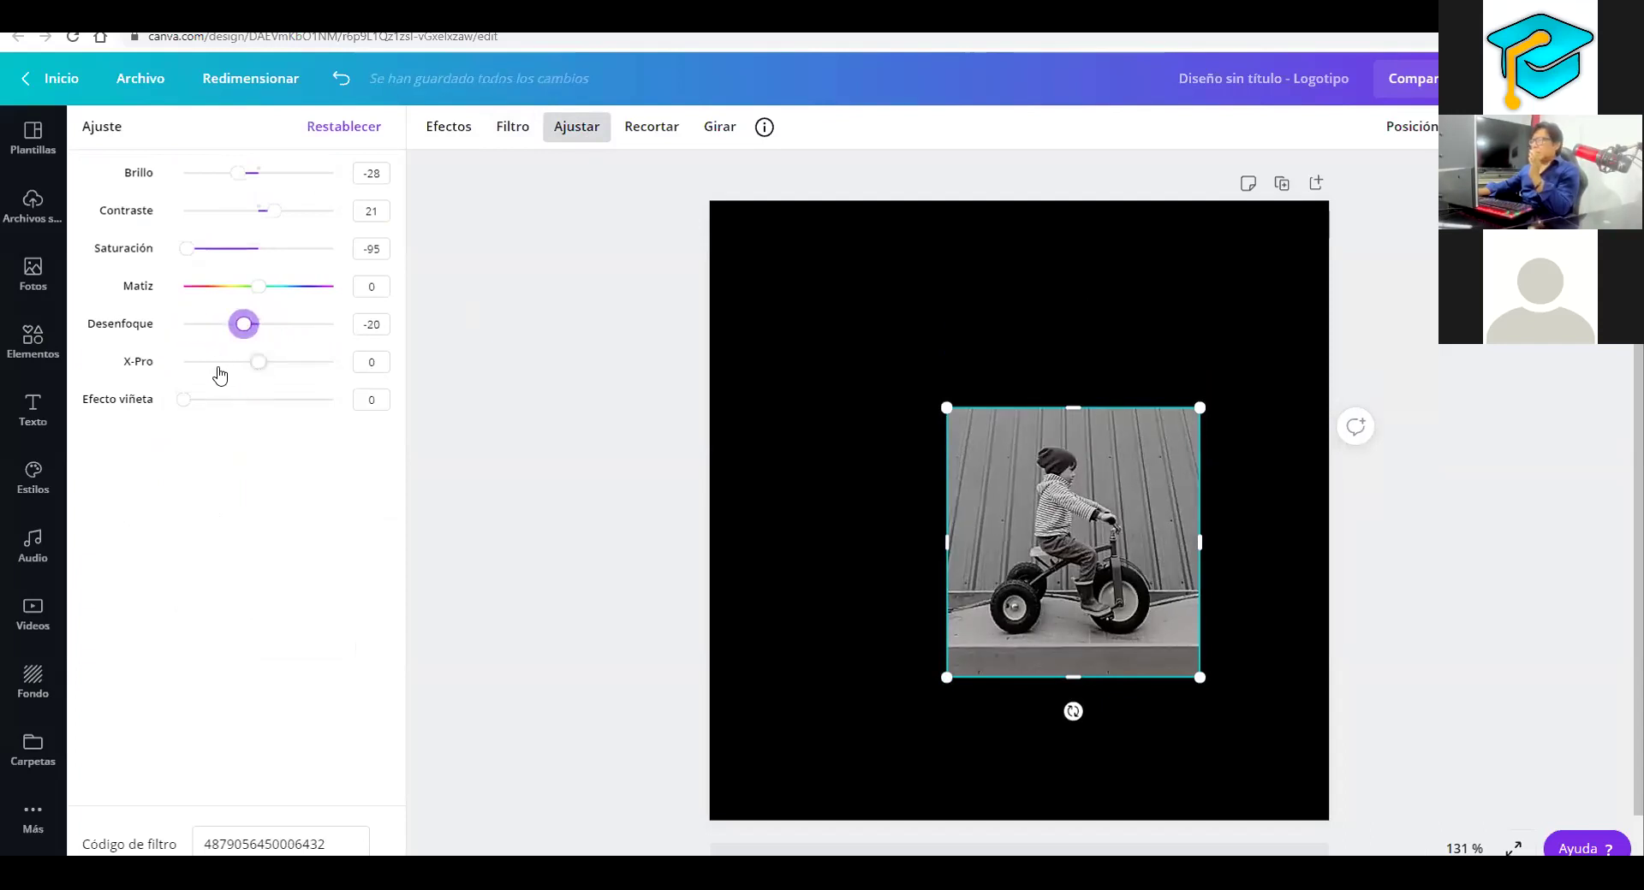
Set X-Pro to 22, the vignette to 88 and brightness to 21
{"action": "left_click", "coordinate": [187, 367]}
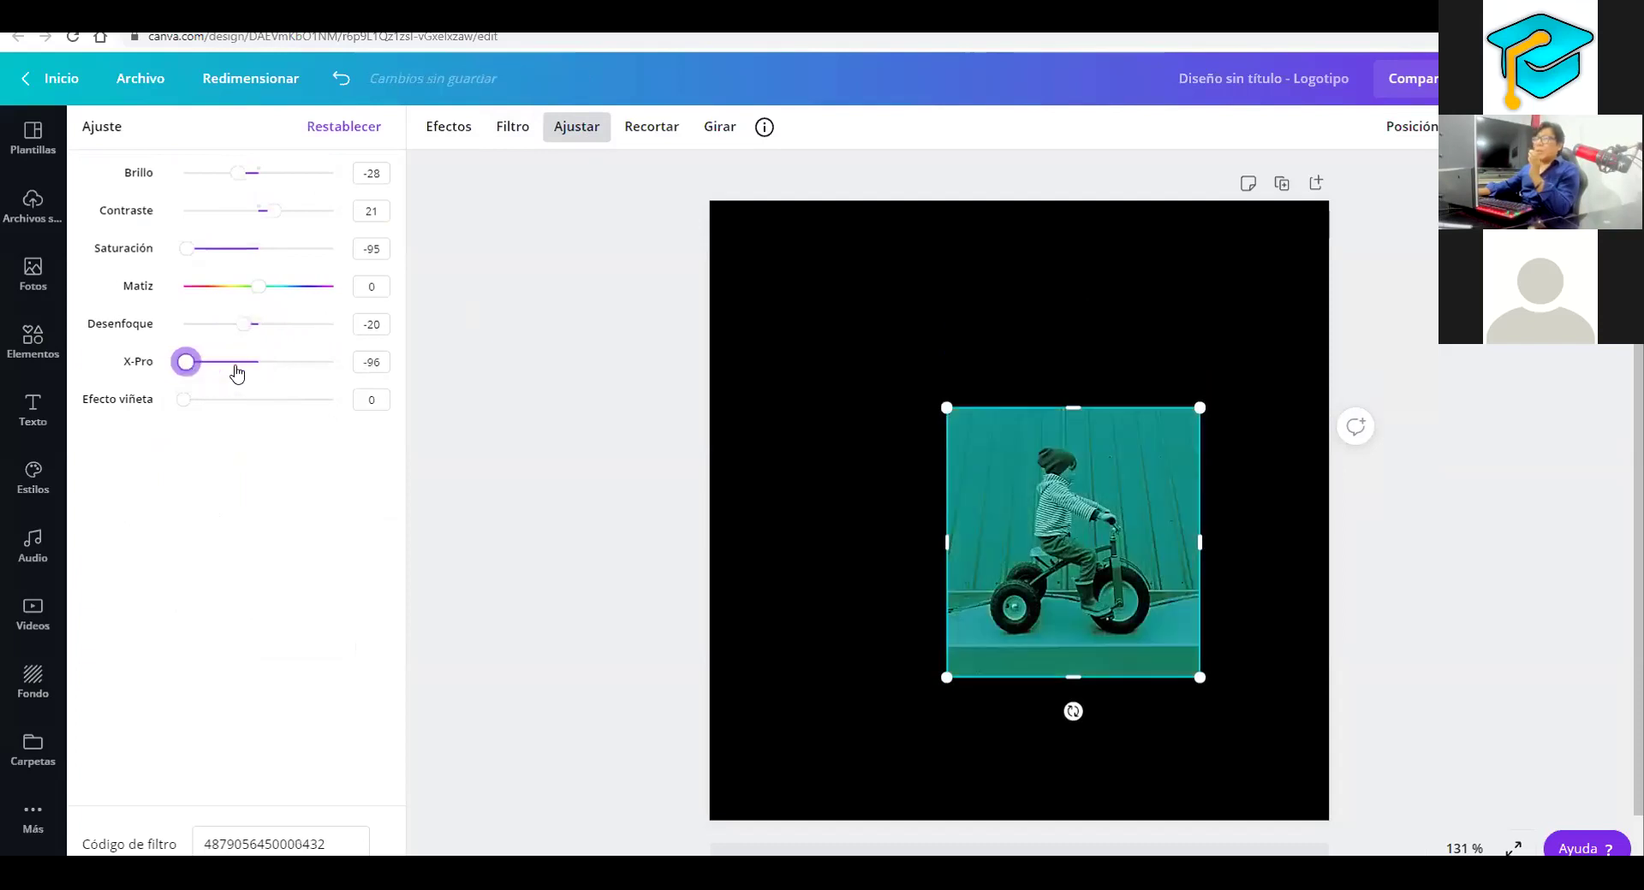
{"action": "left_click", "coordinate": [274, 364]}
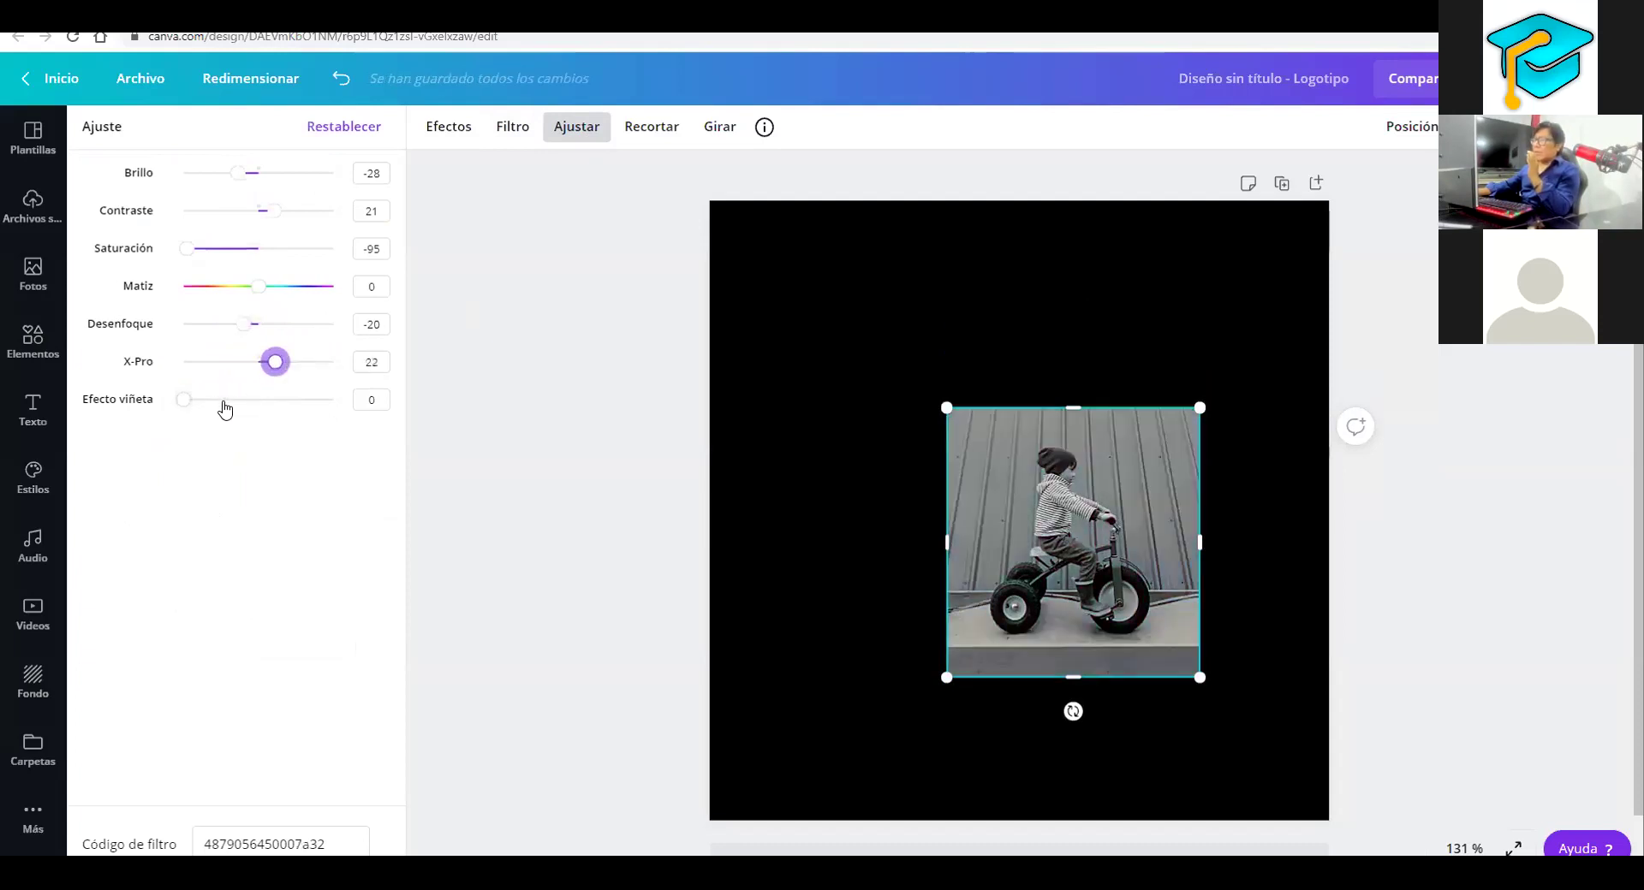
{"action": "left_click", "coordinate": [233, 400]}
{"action": "left_click", "coordinate": [332, 400]}
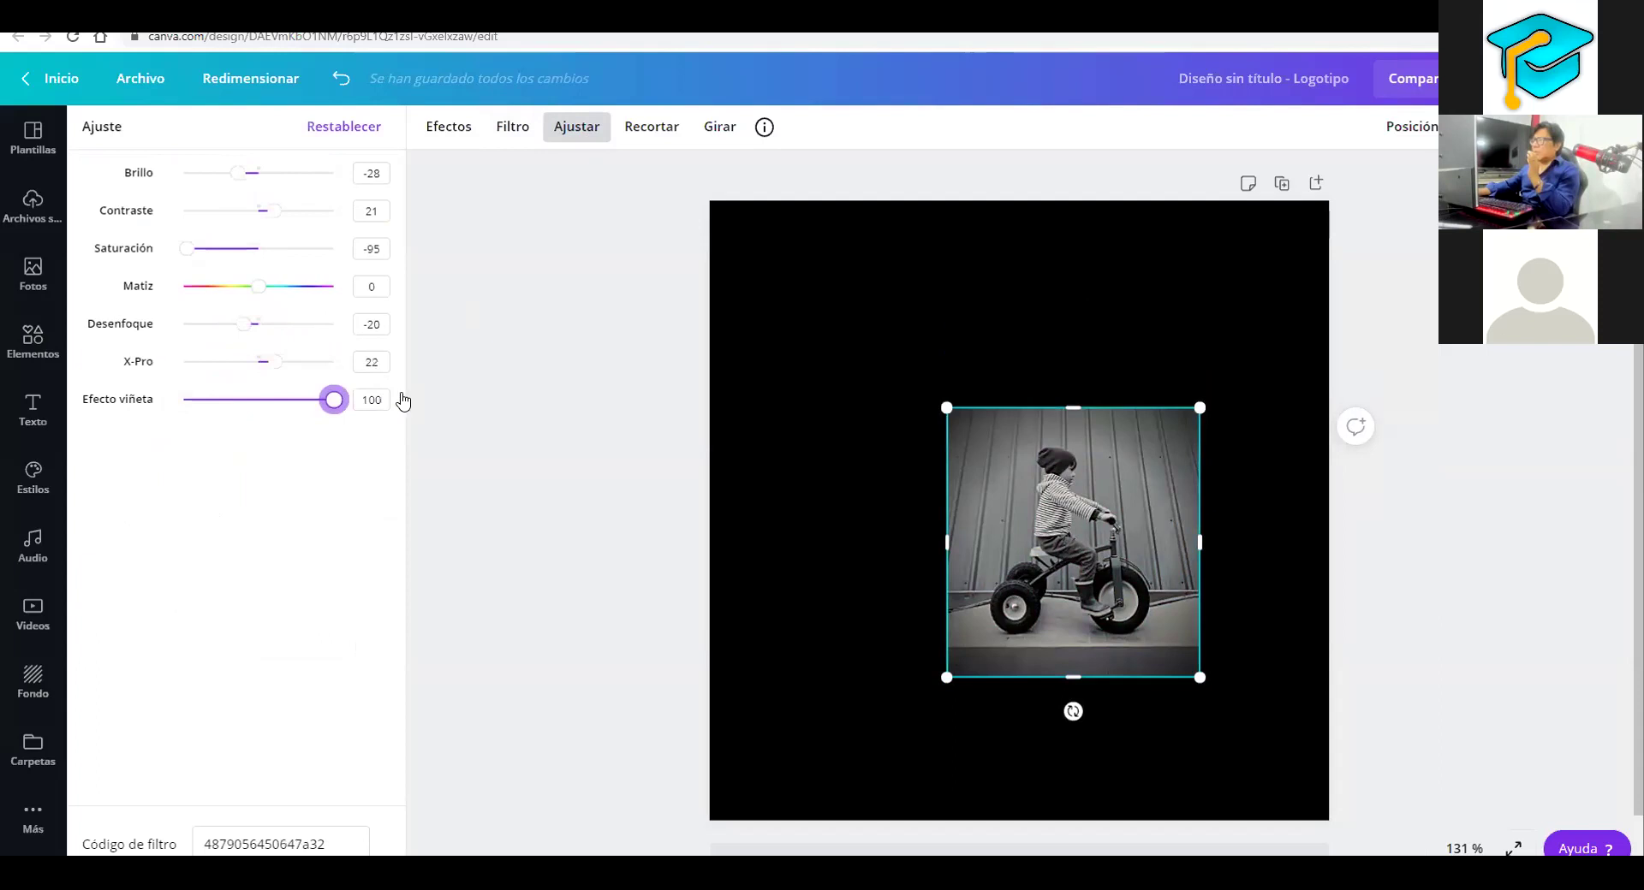
{"action": "left_click", "coordinate": [306, 400]}
{"action": "left_click", "coordinate": [295, 400]}
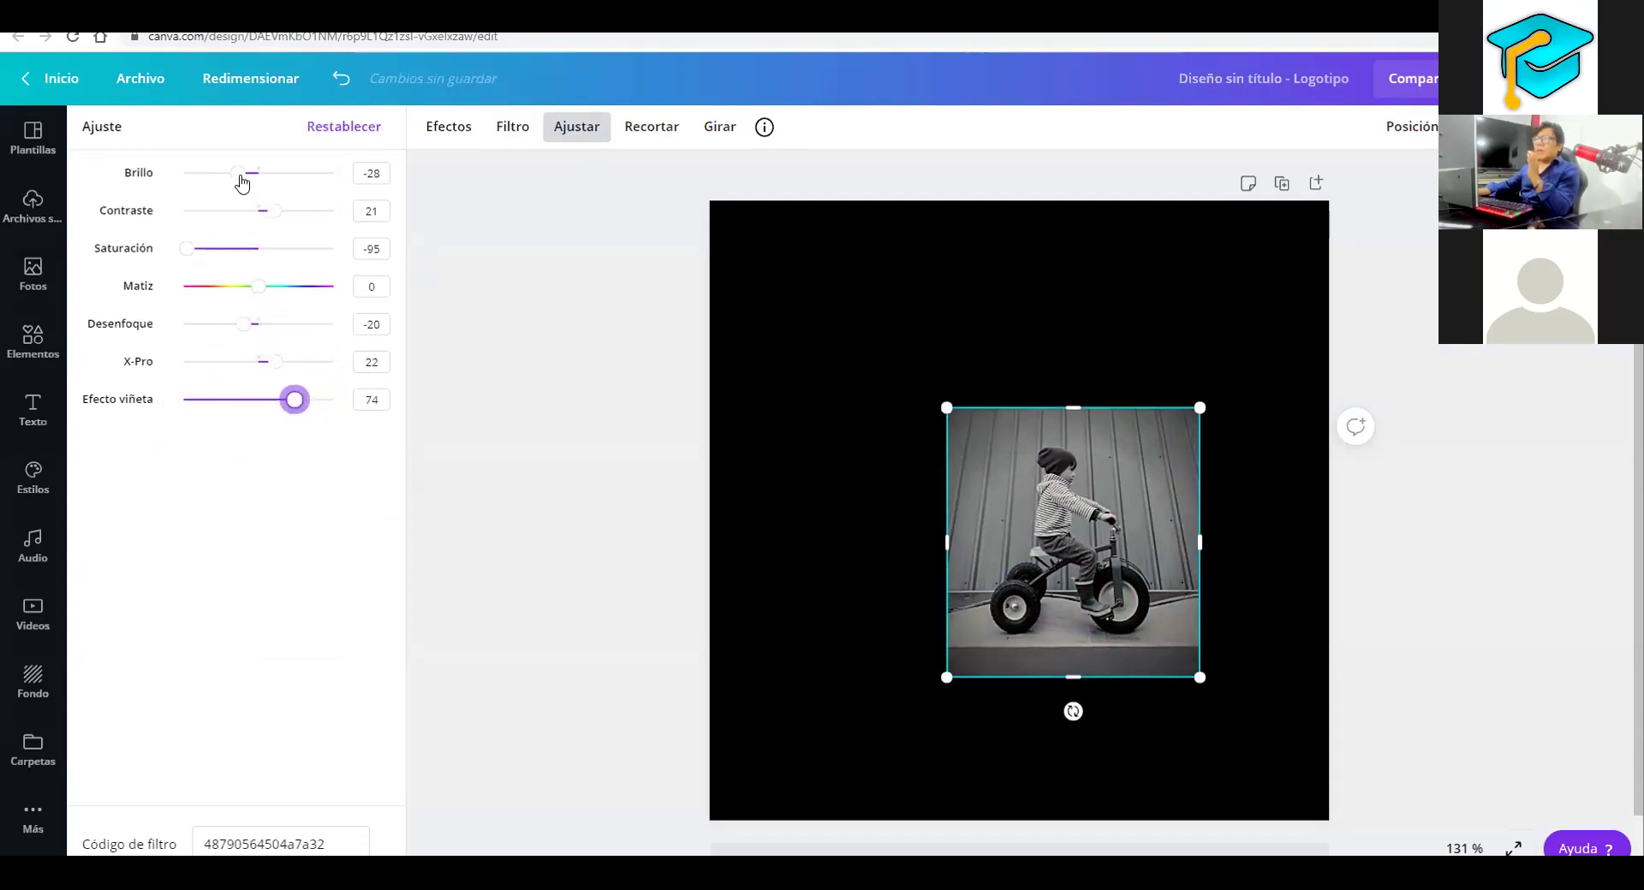
{"action": "left_click", "coordinate": [297, 176]}
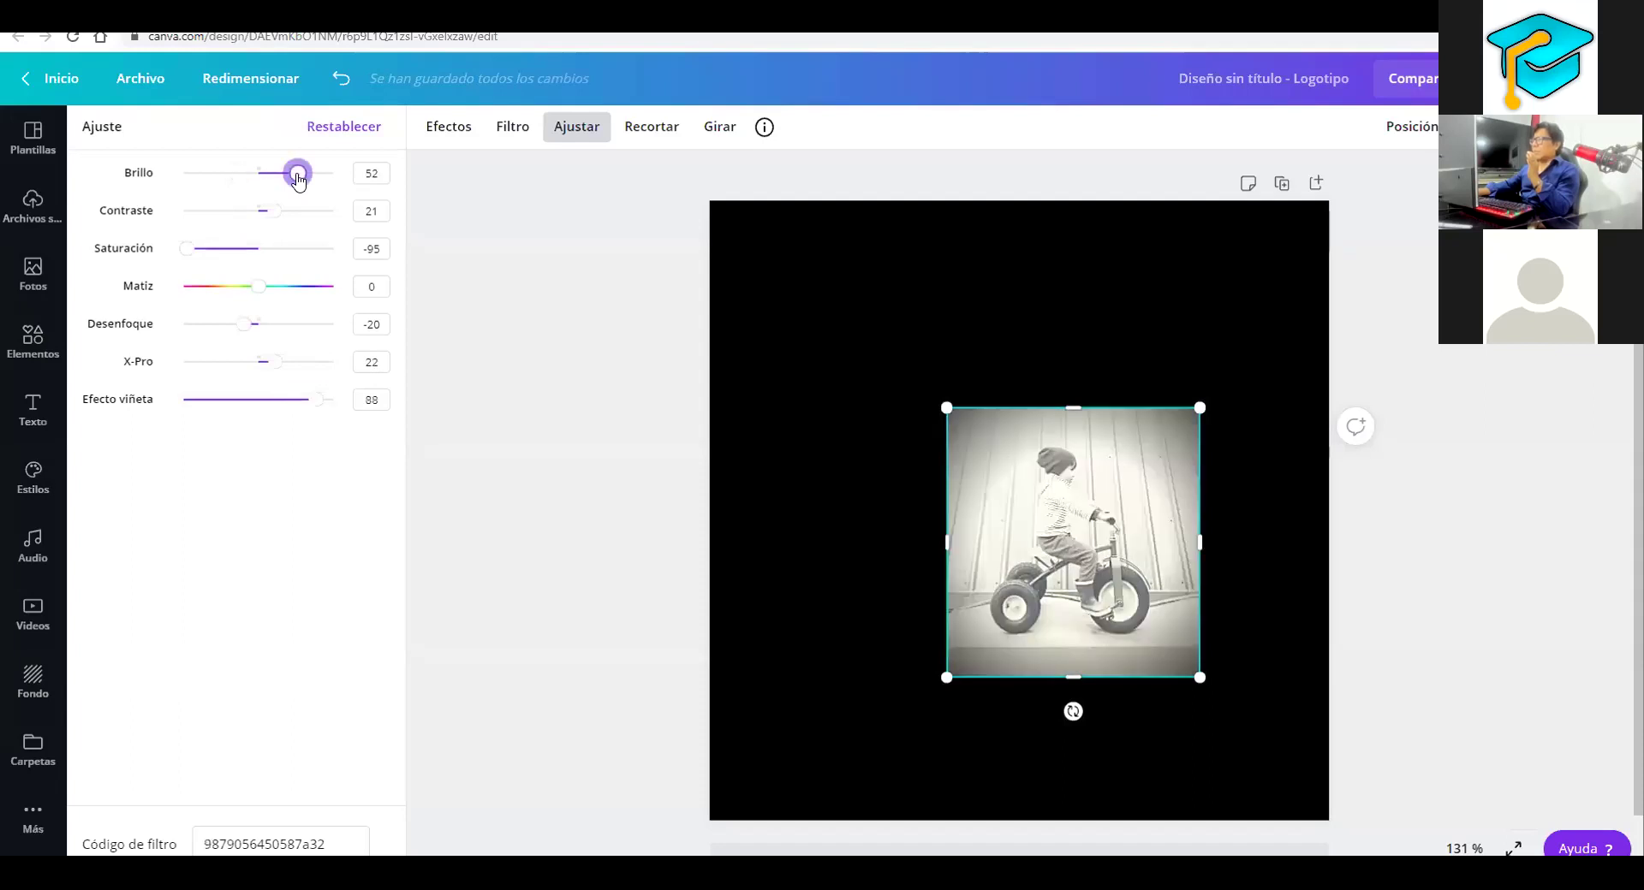
{"action": "left_click_drag", "start_coordinate": [297, 176], "coordinate": [274, 174]}
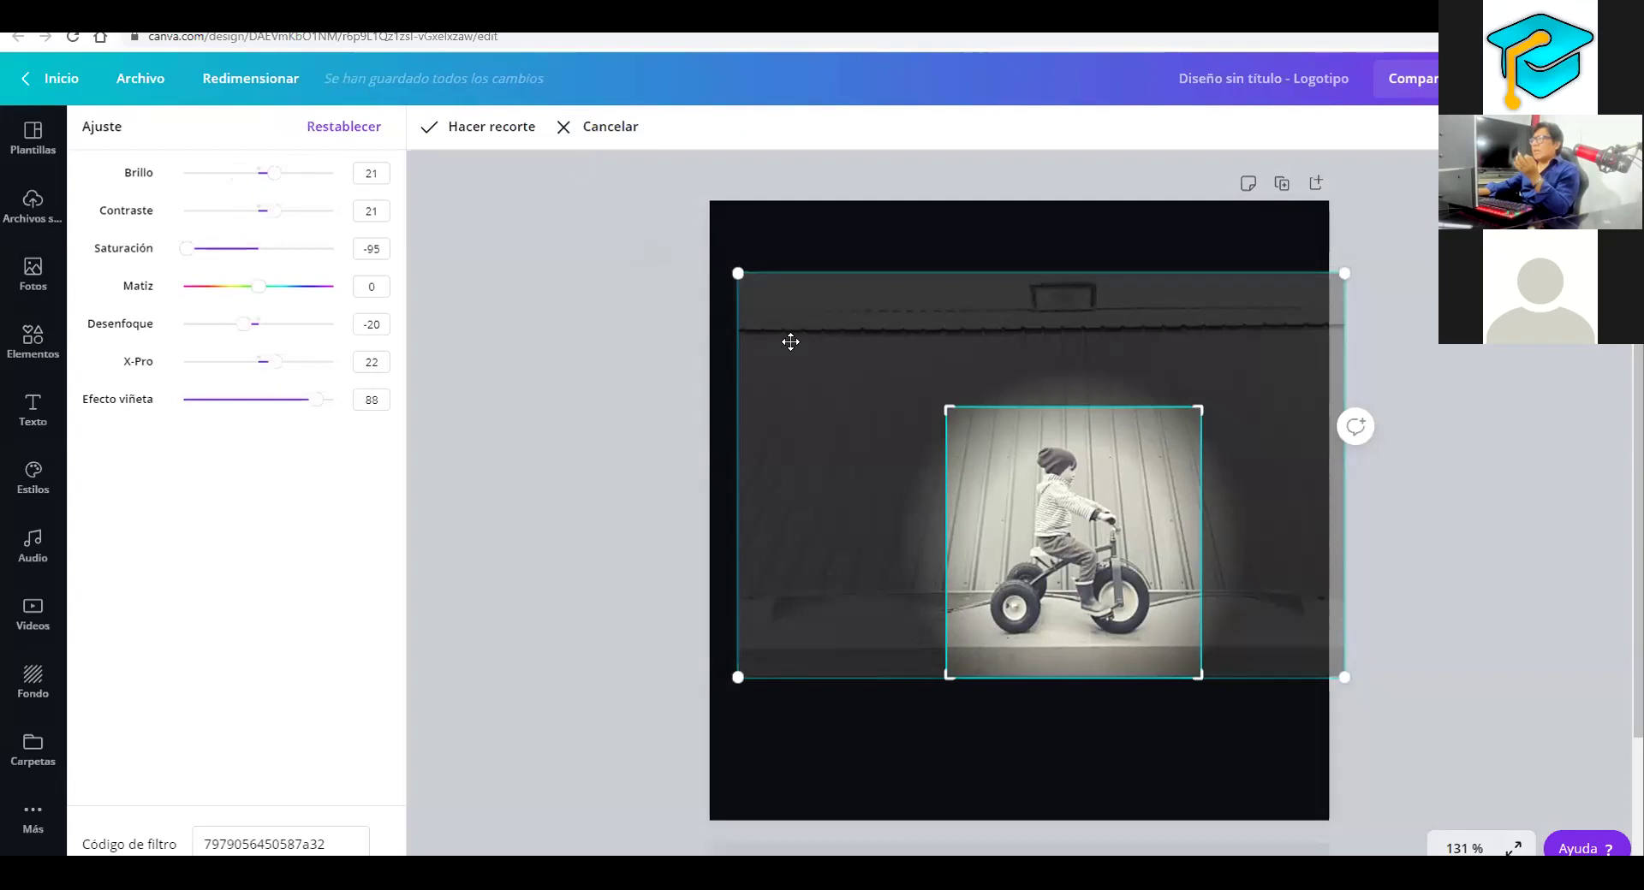
Reposition the photo inside the crop frame, then cancel the crop without applying it
{"action": "left_click_drag", "start_coordinate": [906, 398], "coordinate": [928, 400]}
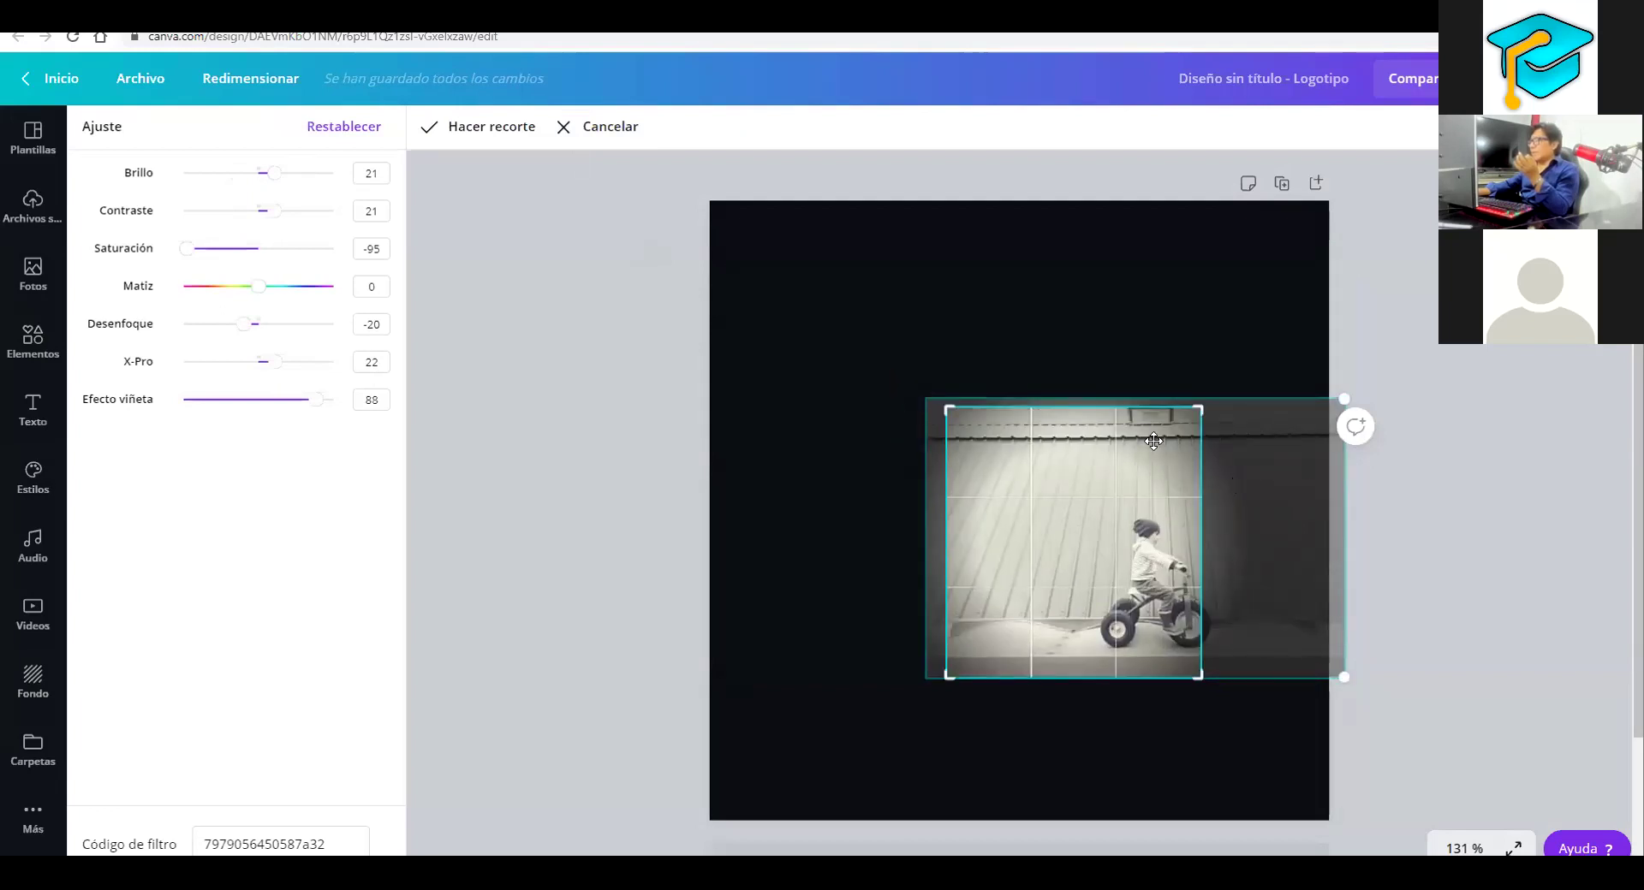
{"action": "left_click_drag", "start_coordinate": [1148, 440], "coordinate": [1066, 442]}
{"action": "left_click_drag", "start_coordinate": [1283, 541], "coordinate": [1295, 421]}
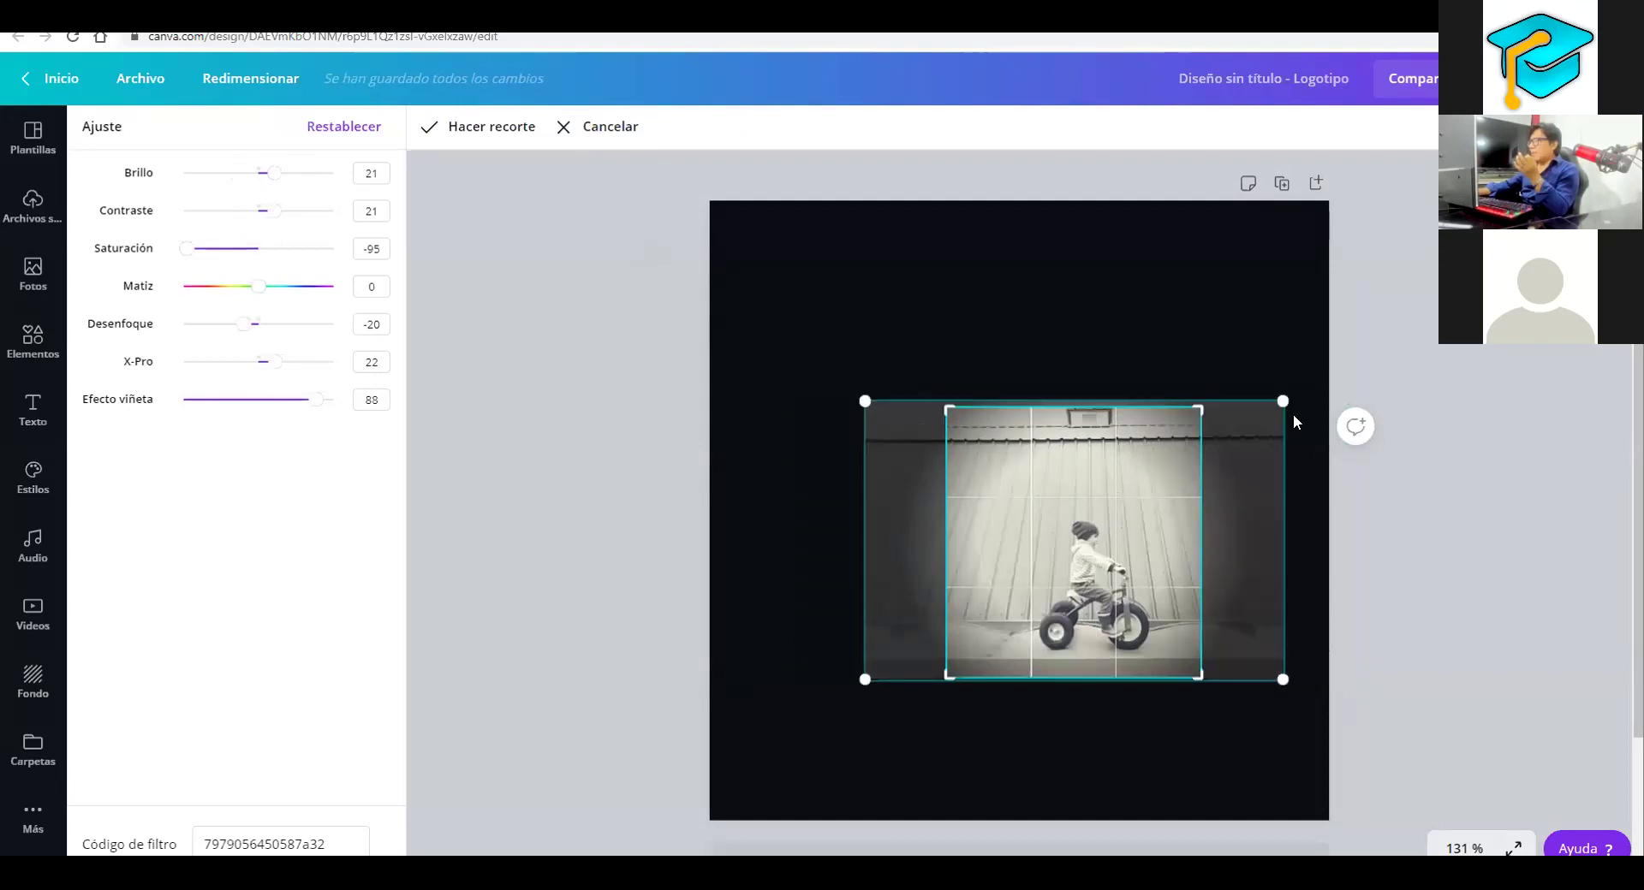
{"action": "left_click_drag", "start_coordinate": [1198, 410], "coordinate": [1155, 461]}
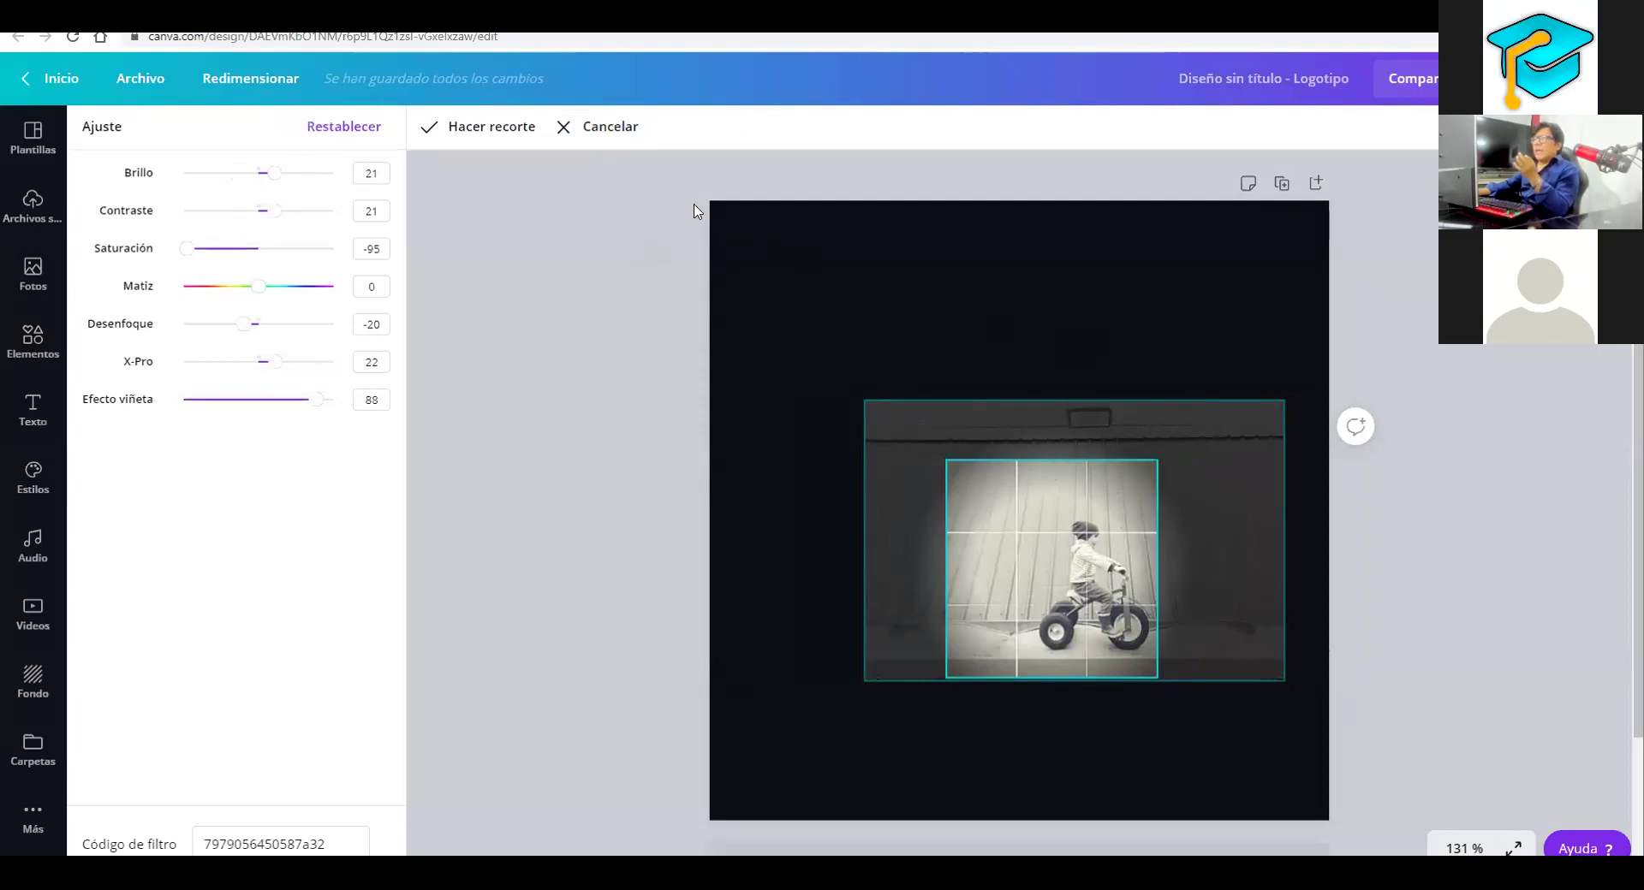
{"action": "left_click", "coordinate": [574, 130]}
Flip the photo horizontally and vertically several times, ending upright with the child facing right
{"action": "left_click", "coordinate": [716, 127]}
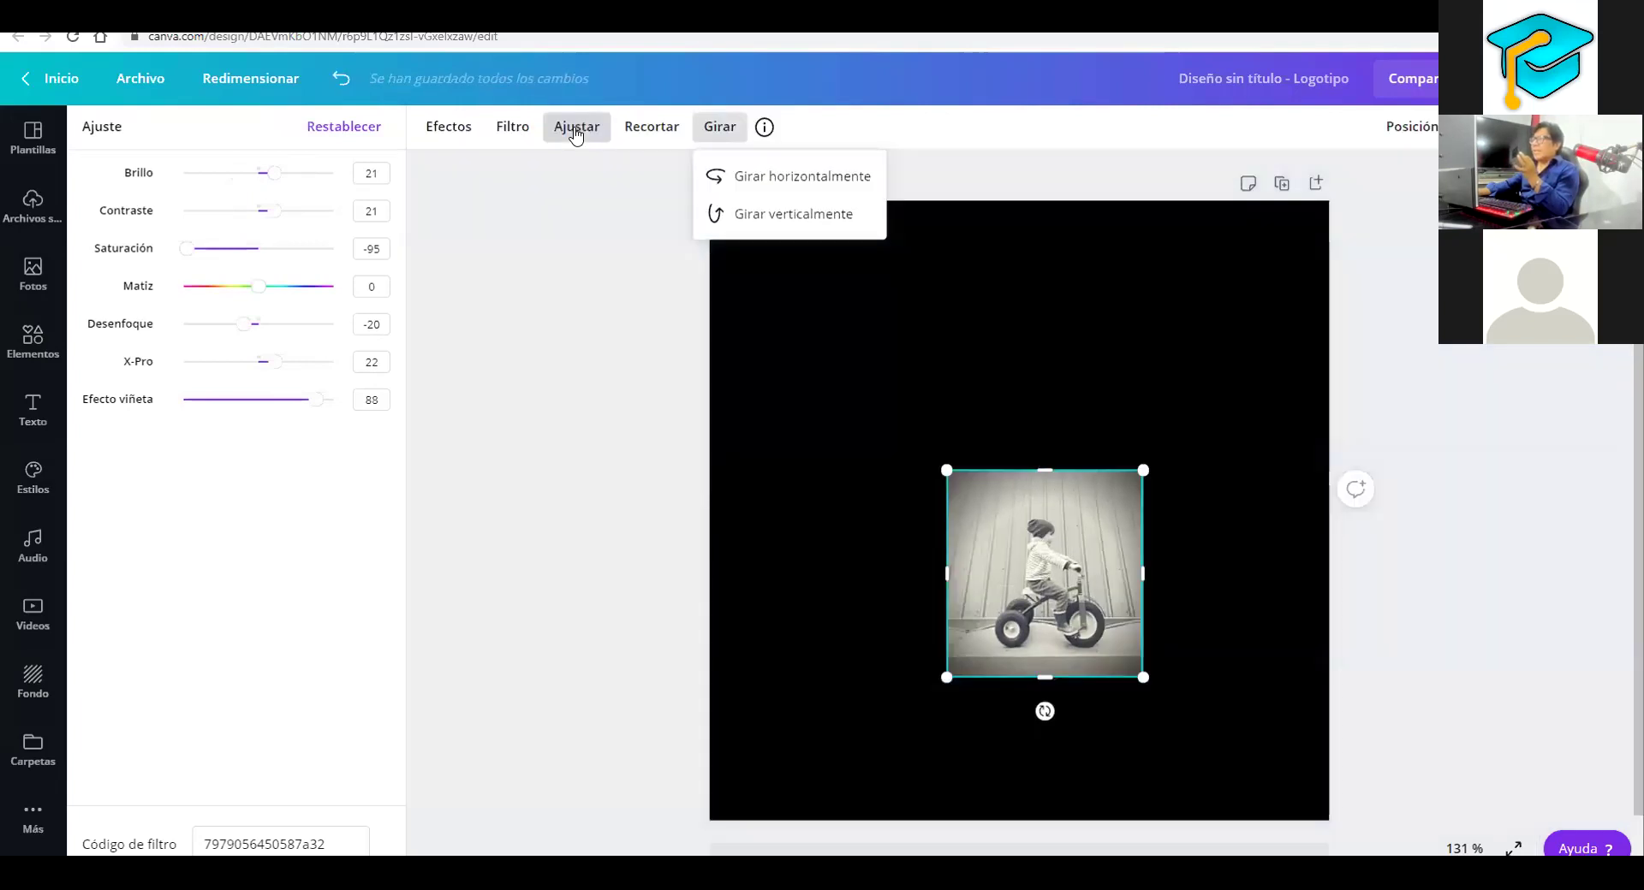
{"action": "left_click", "coordinate": [812, 178]}
{"action": "left_click", "coordinate": [811, 183]}
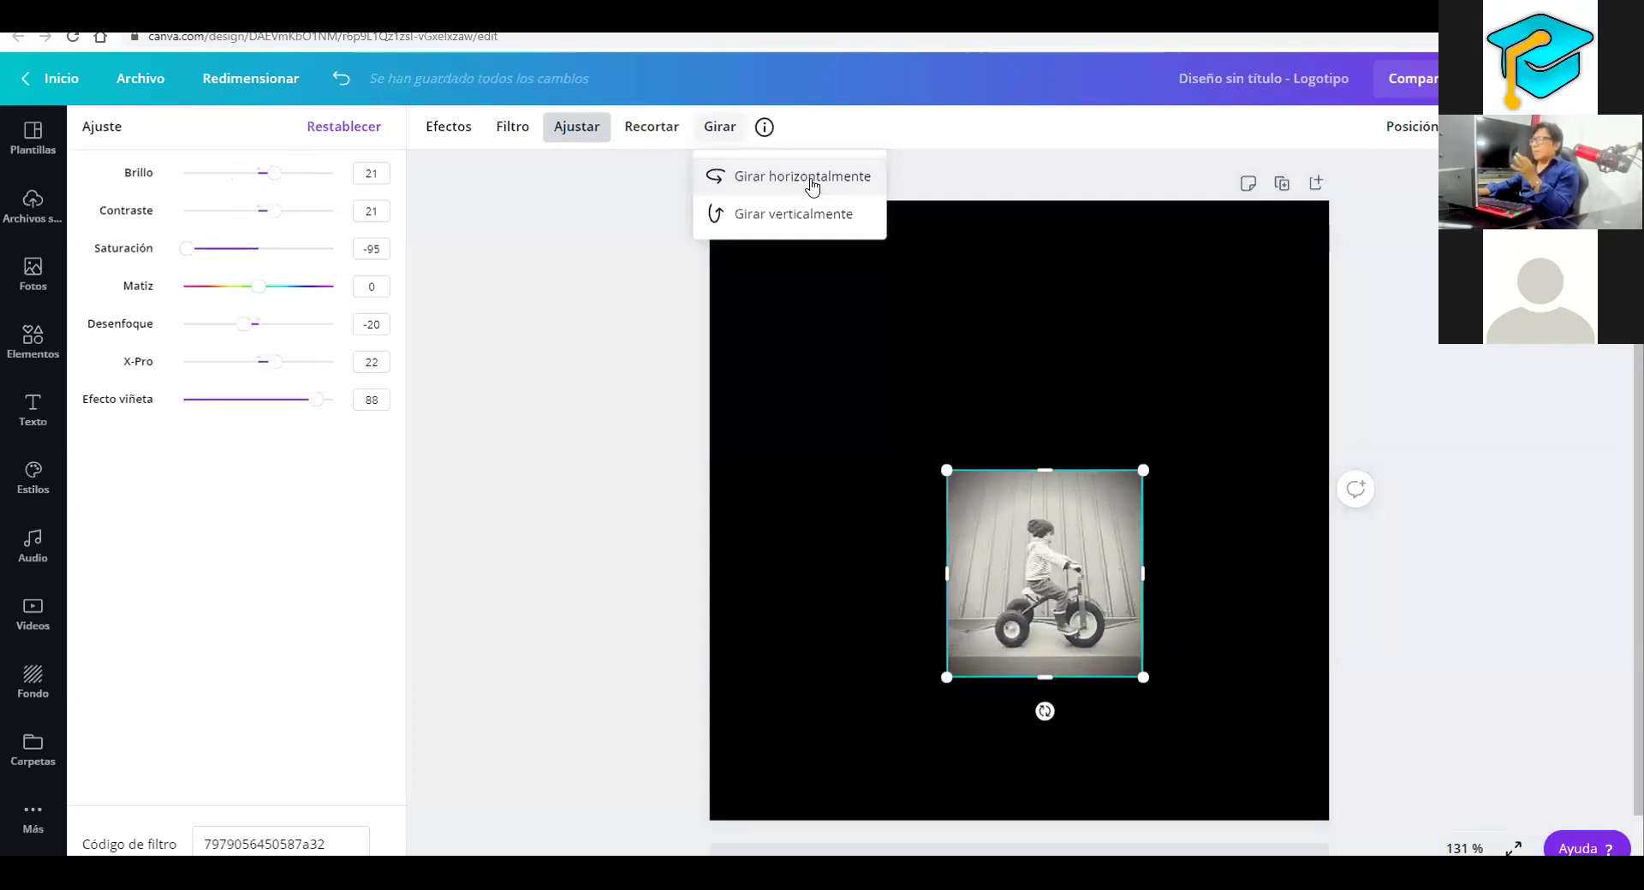
{"action": "left_click", "coordinate": [812, 183]}
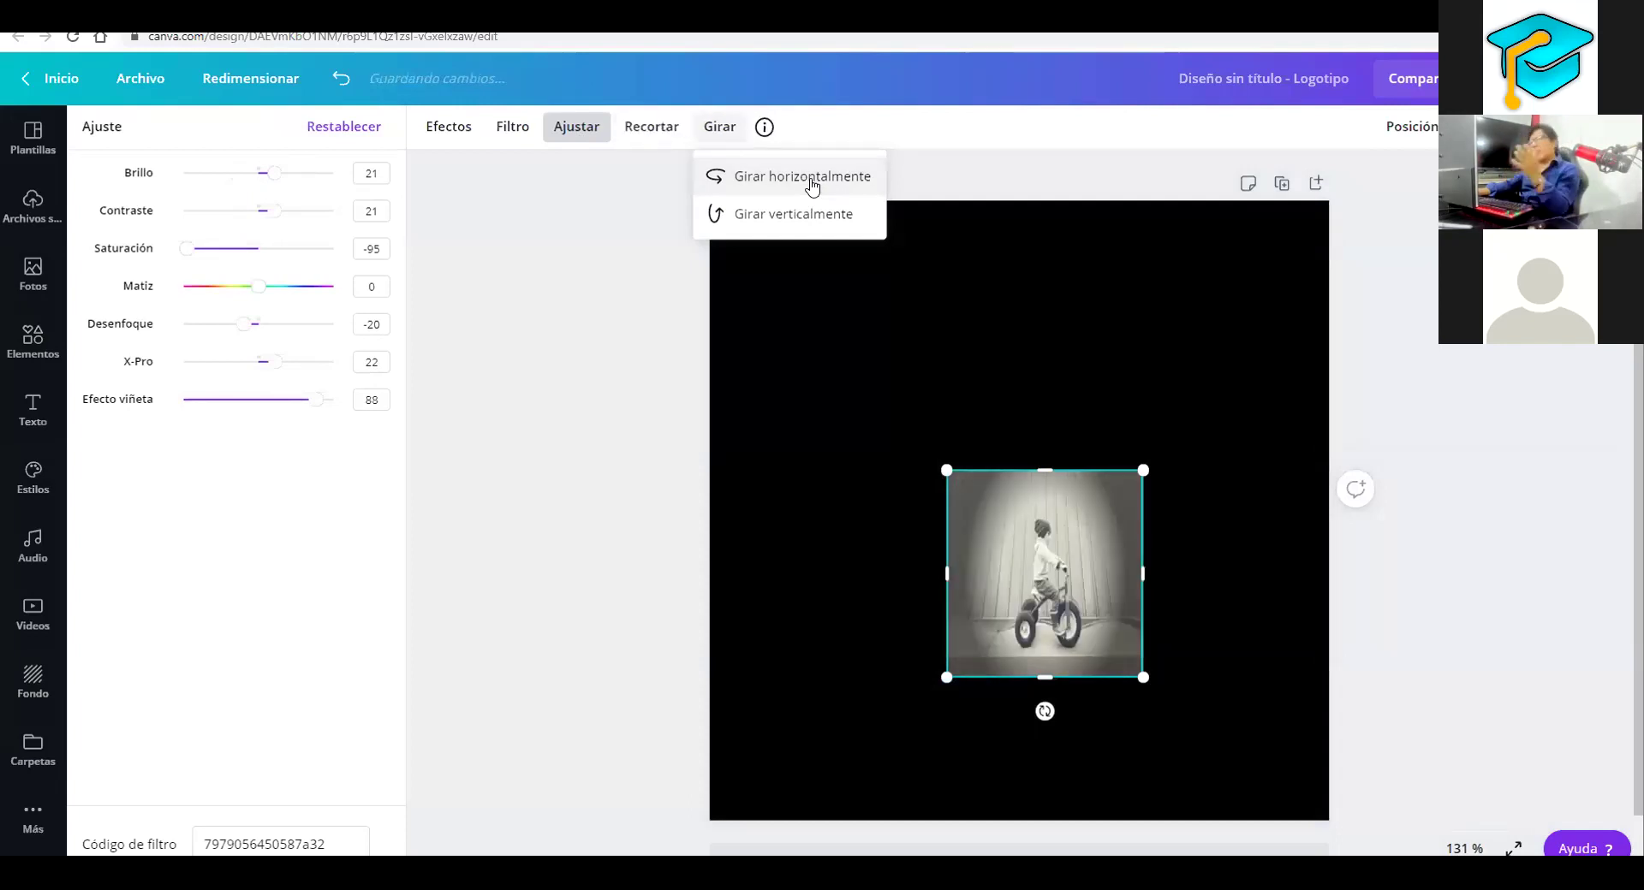
{"action": "left_click", "coordinate": [788, 216]}
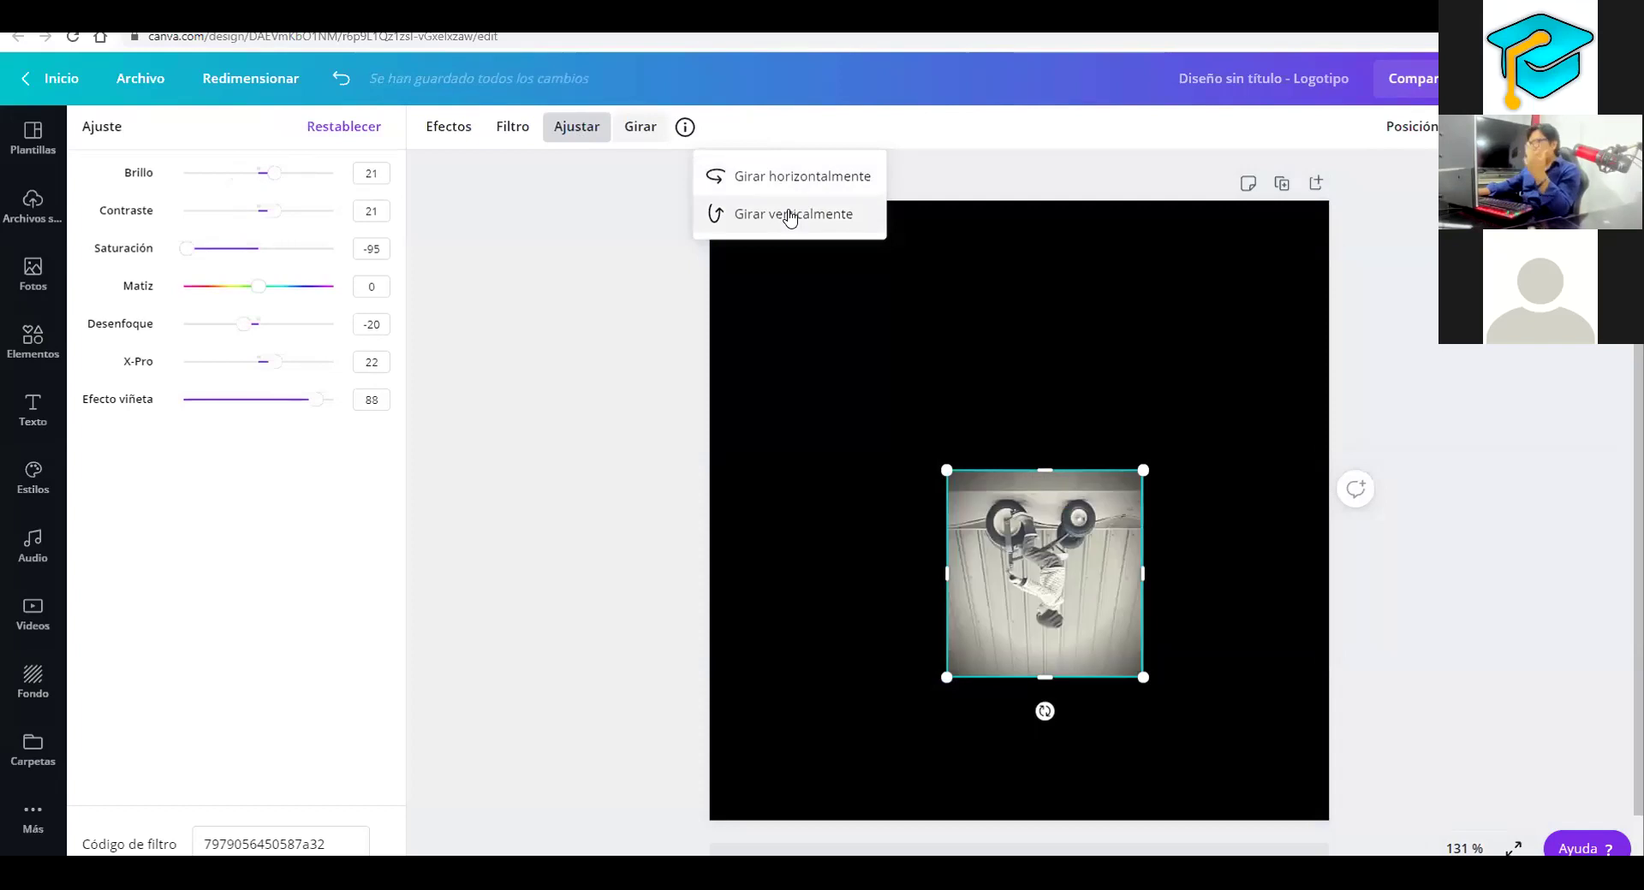
{"action": "left_click", "coordinate": [788, 216]}
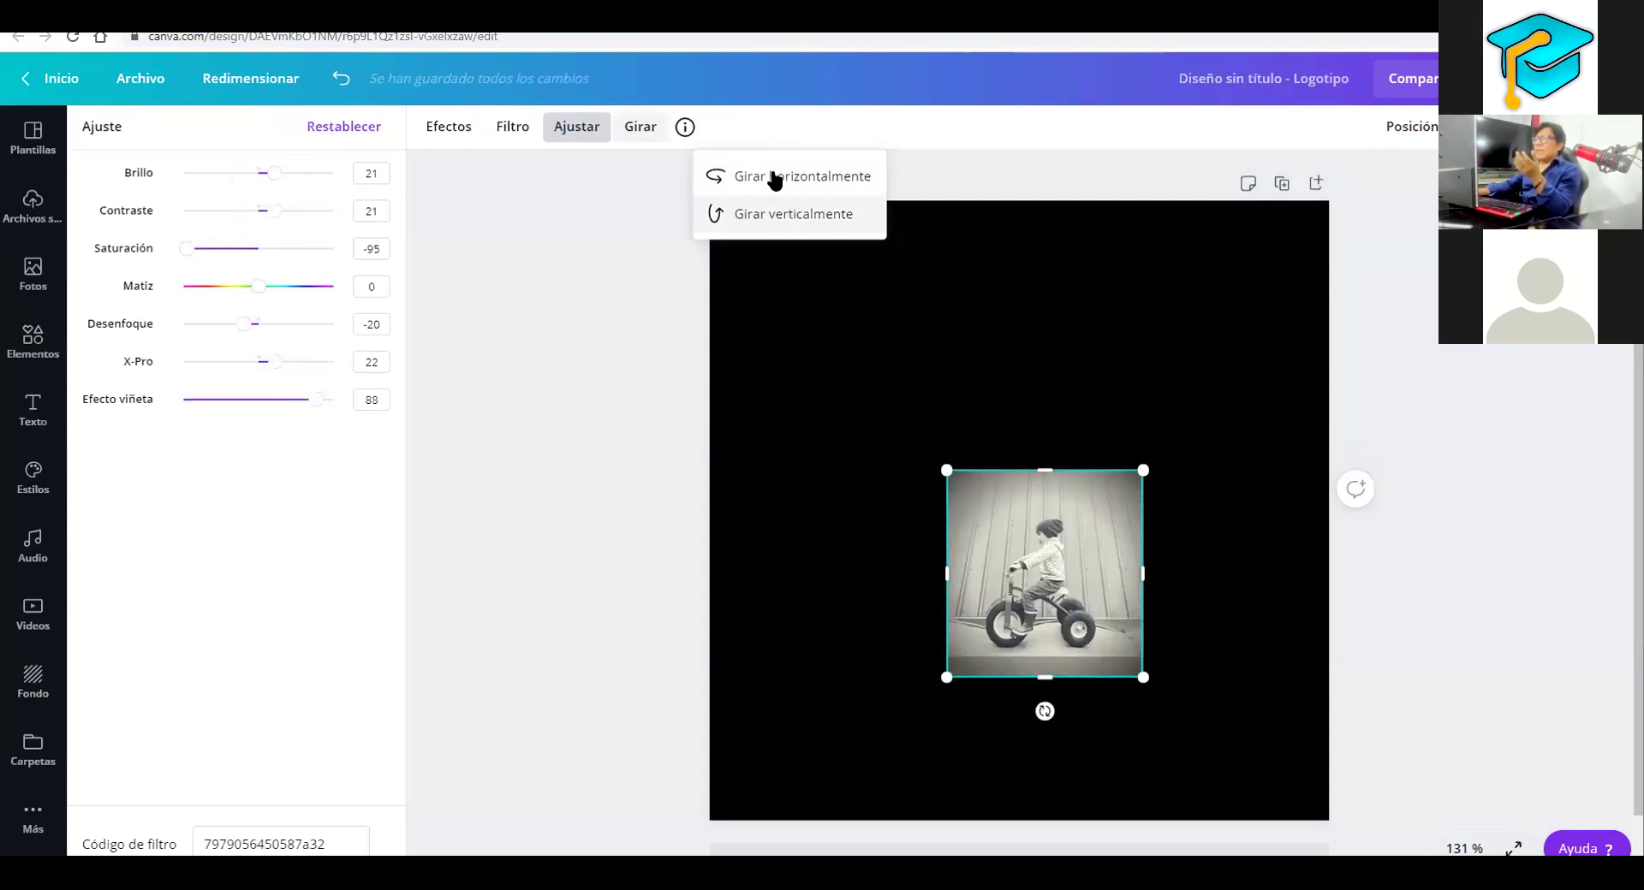
{"action": "left_click", "coordinate": [438, 130]}
Preview Cherry, Fuchsia, Pop, Violet, Micro, Arctic and Smear effects, leaving Liquify Flow applied
{"action": "left_click", "coordinate": [135, 309]}
{"action": "left_click", "coordinate": [202, 300]}
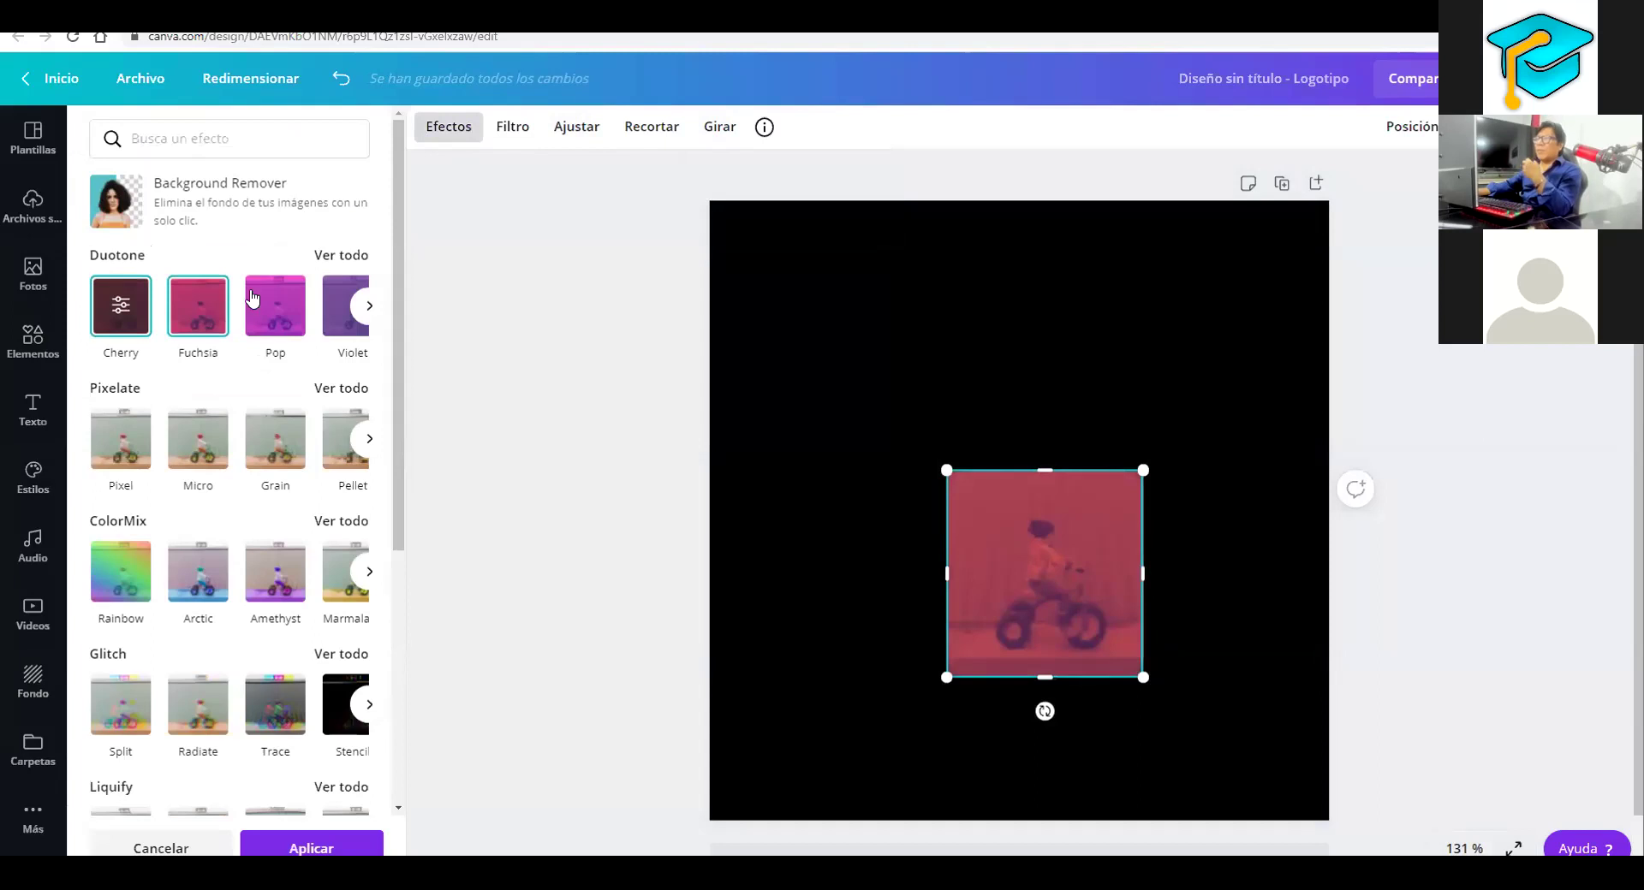
{"action": "left_click", "coordinate": [287, 305]}
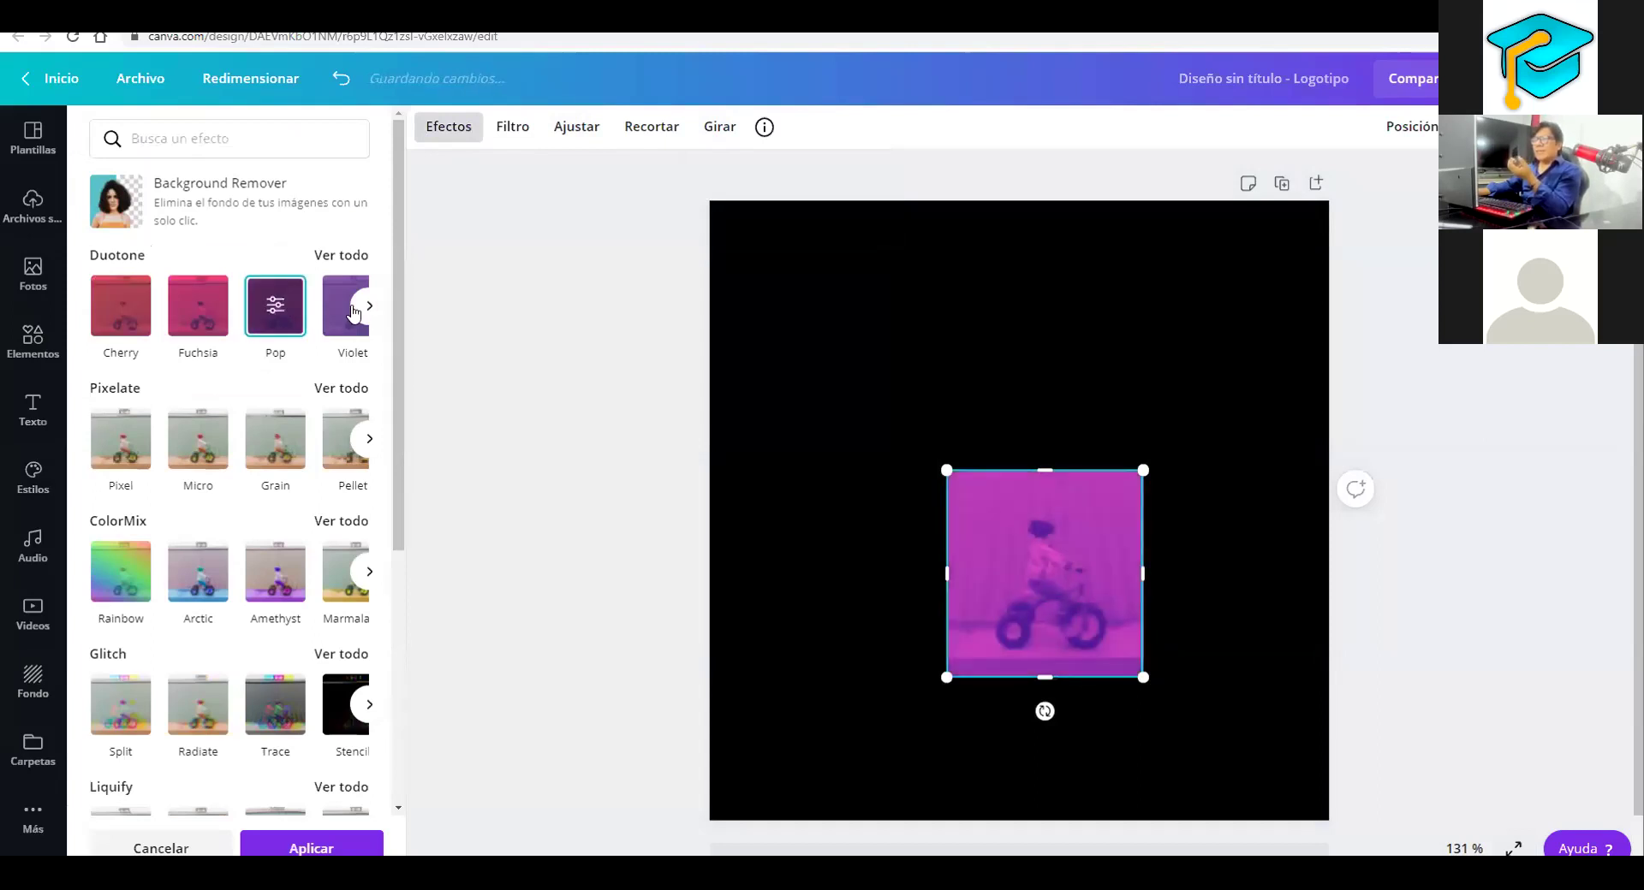
{"action": "left_click", "coordinate": [345, 312]}
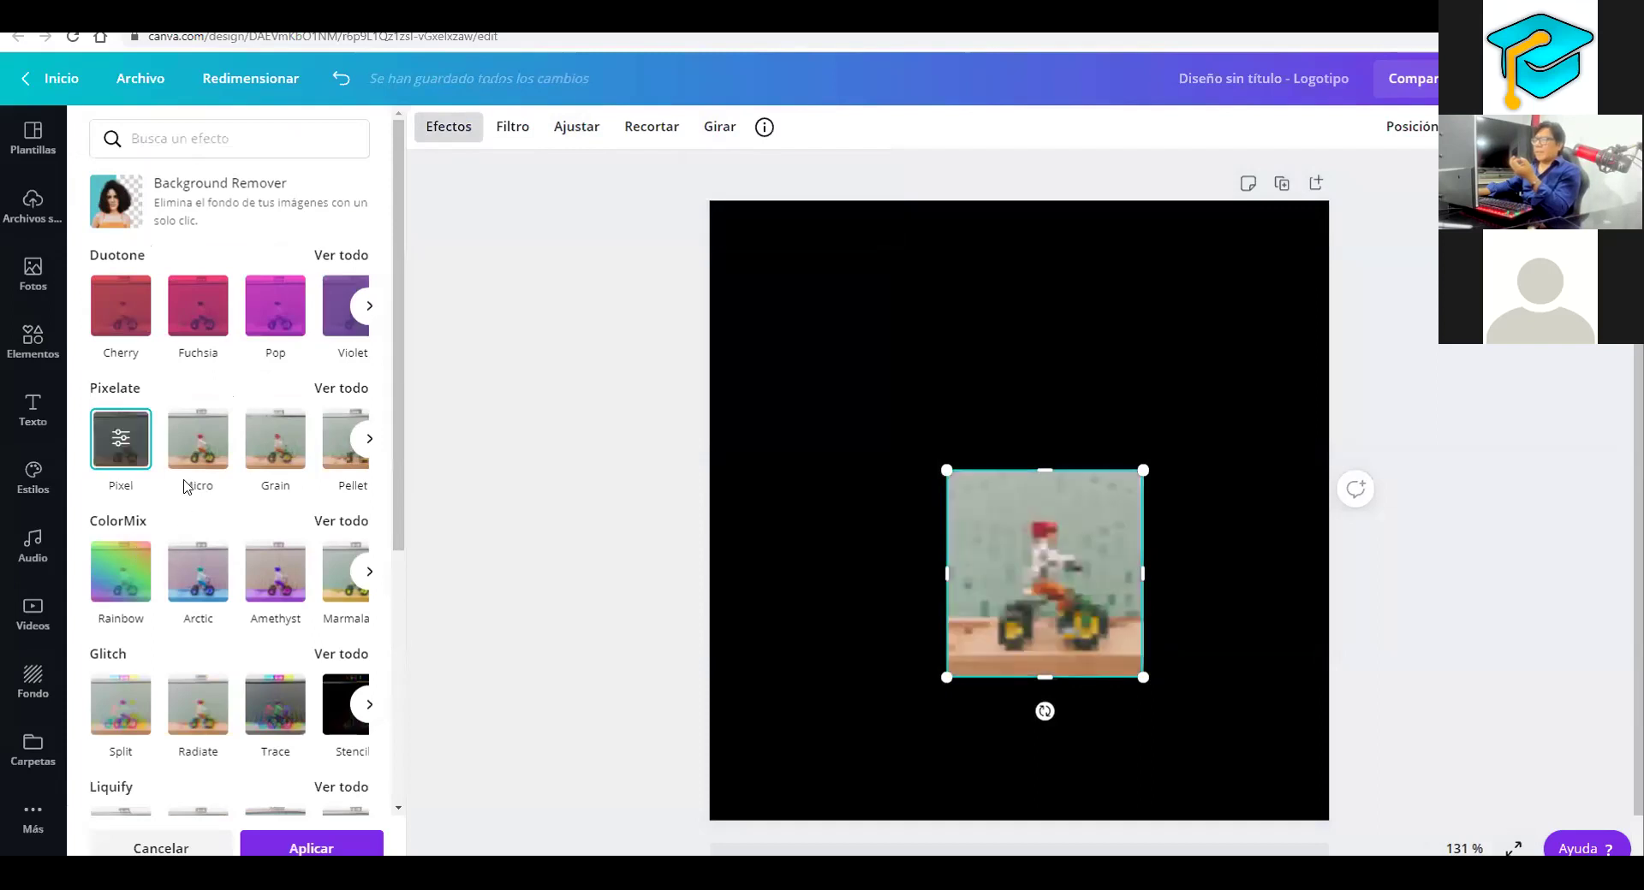
{"action": "left_click", "coordinate": [199, 449]}
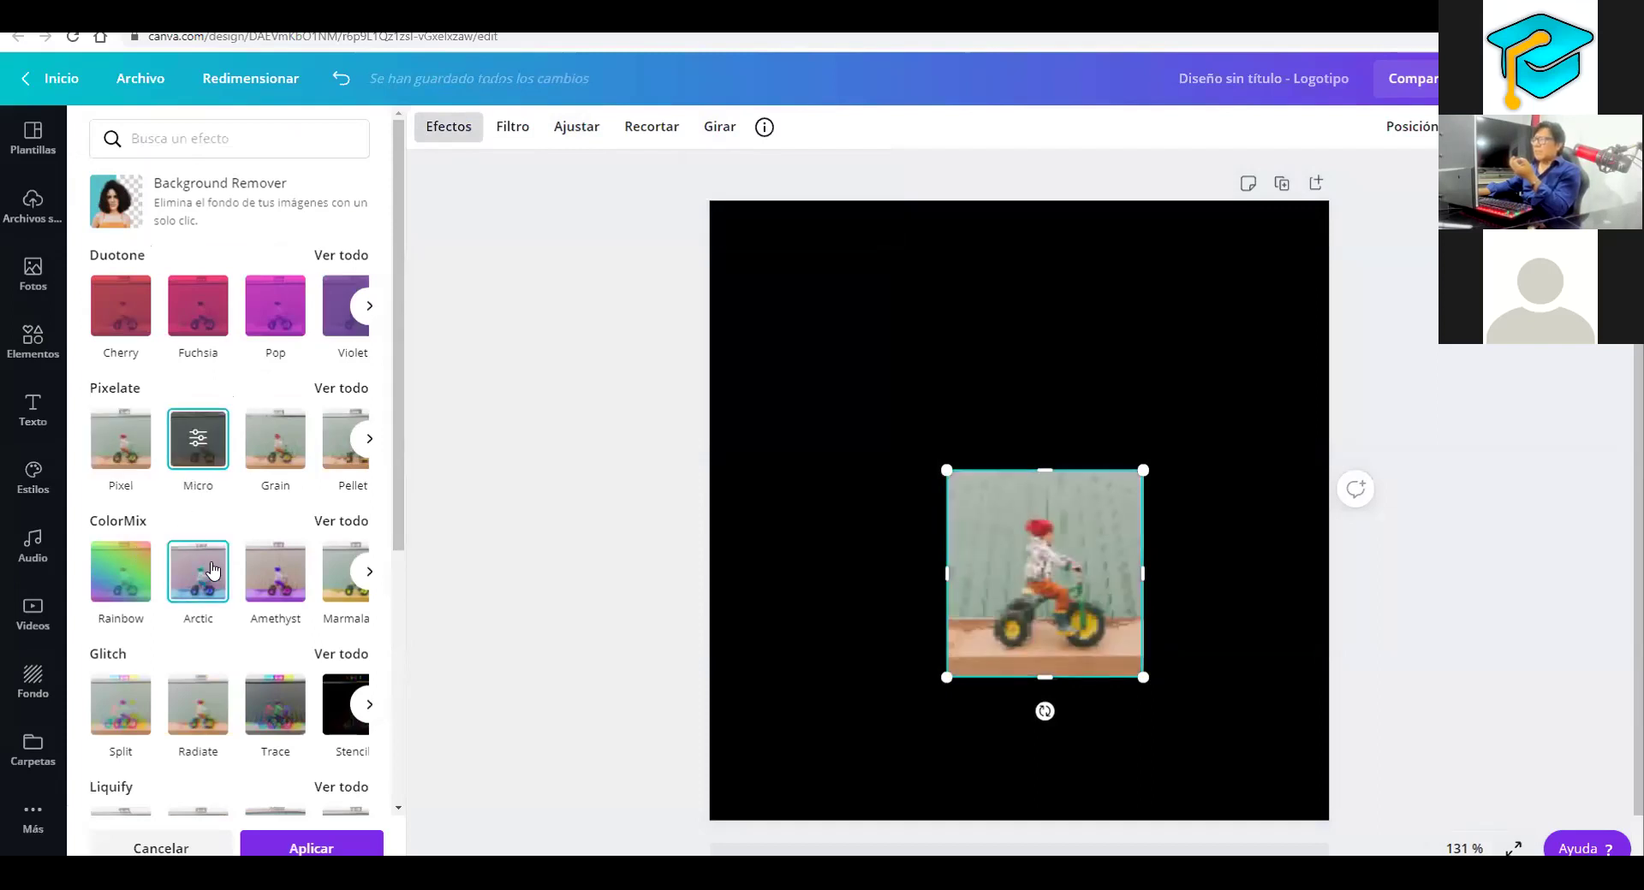
{"action": "left_click", "coordinate": [213, 571]}
{"action": "scroll", "coordinate": [260, 612], "scroll_direction": "down", "scroll_amount": 4}
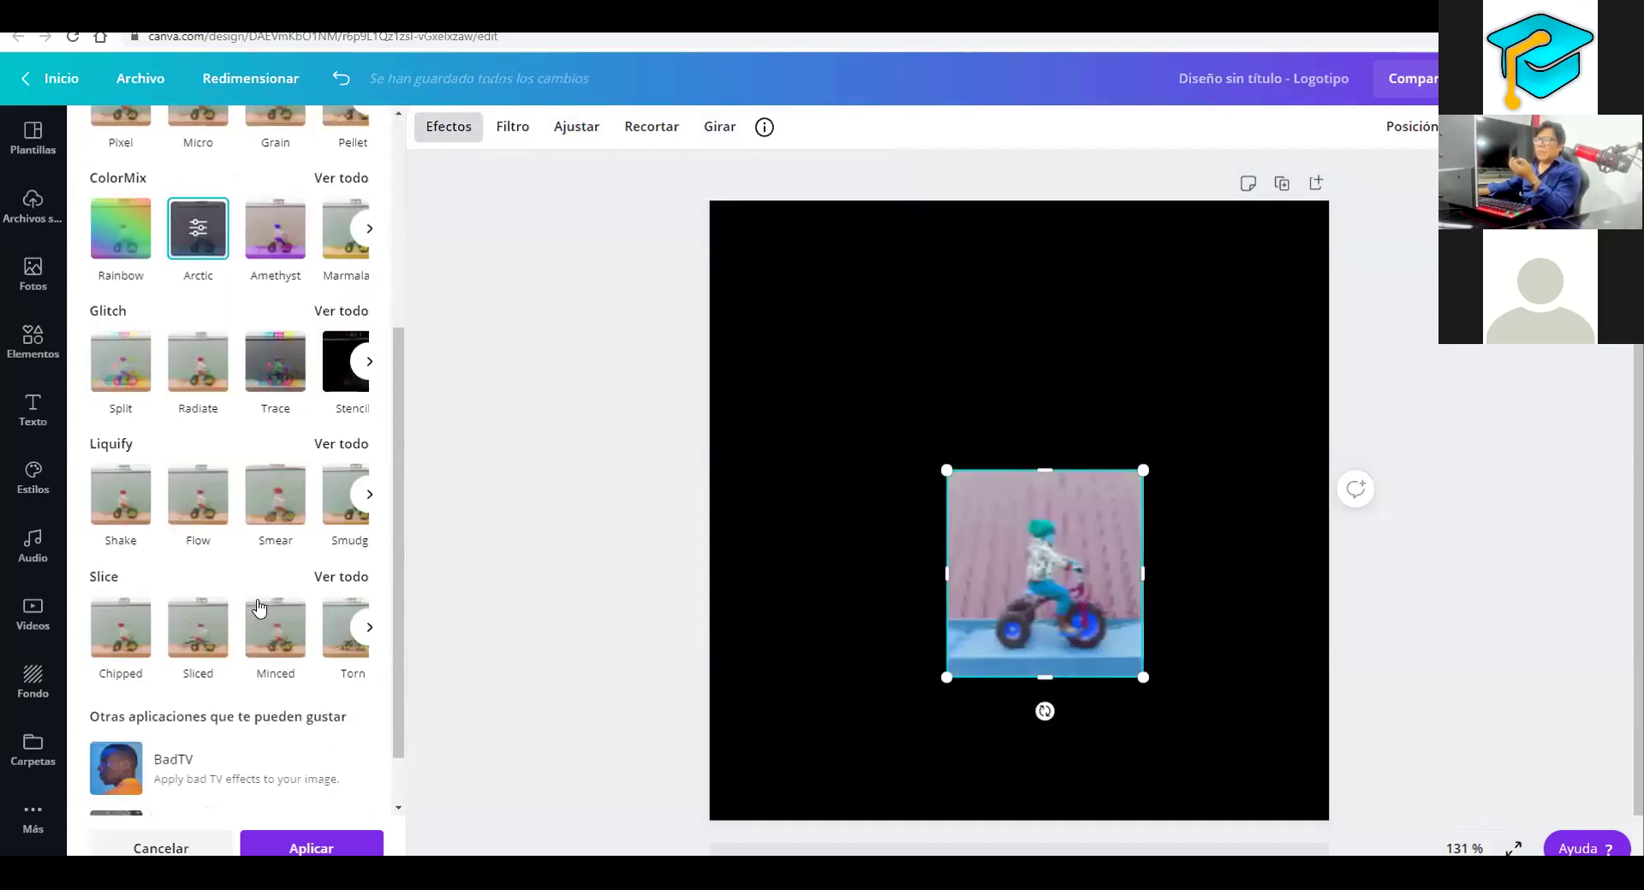
{"action": "left_click", "coordinate": [264, 512]}
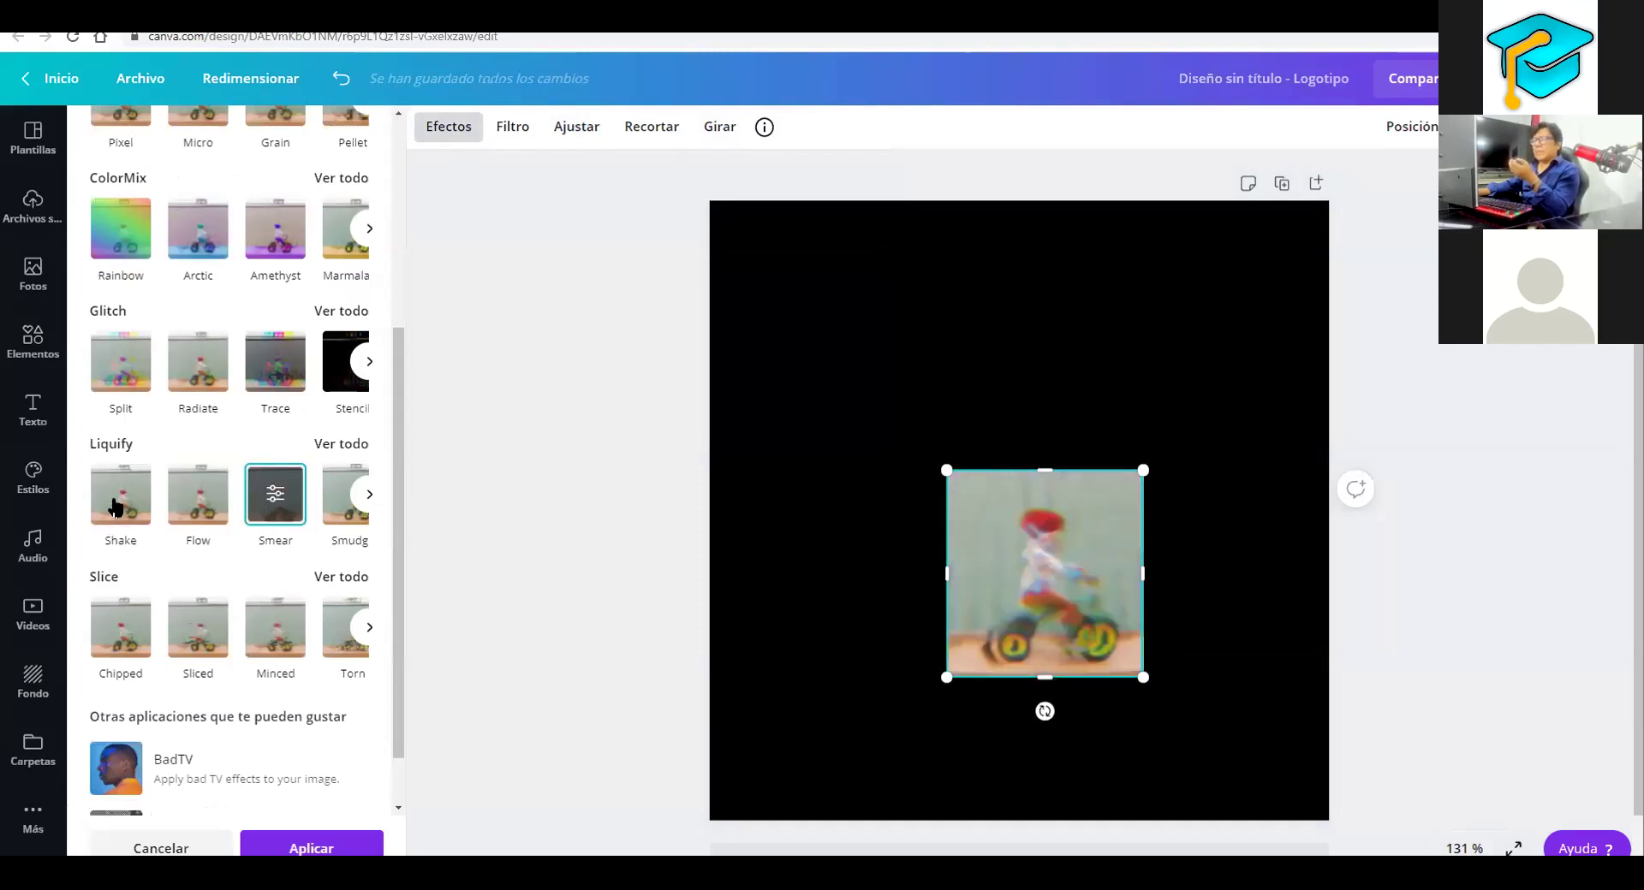
{"action": "left_click", "coordinate": [177, 500]}
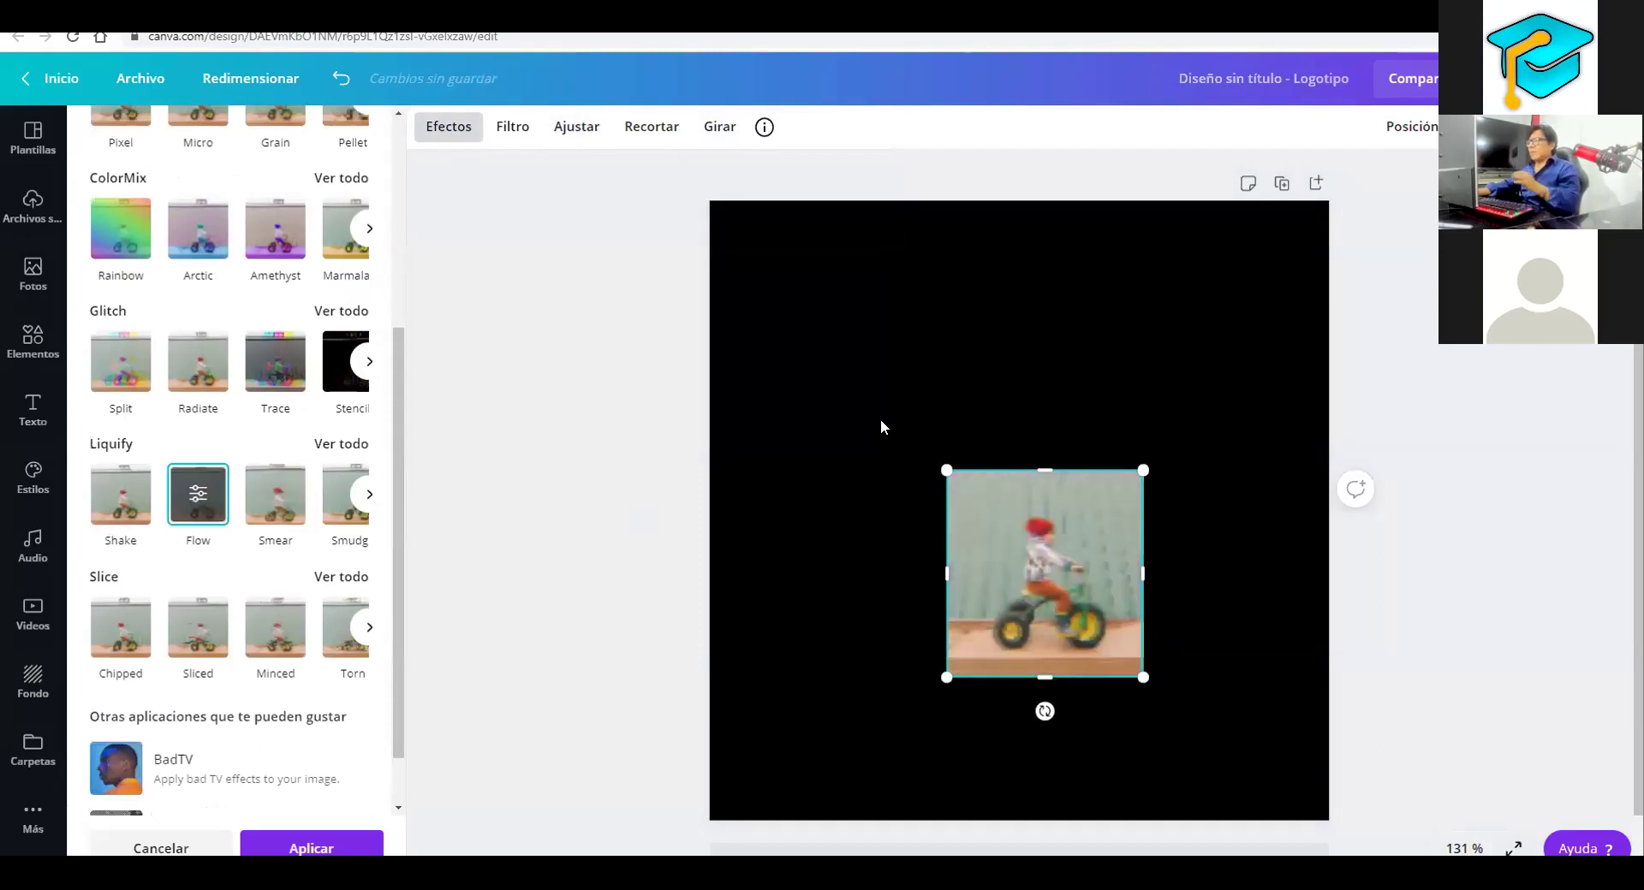
Swap the bike photo for the woman-with-hydrangeas photo and run Background Remover on it
{"action": "key", "text": "Delete"}
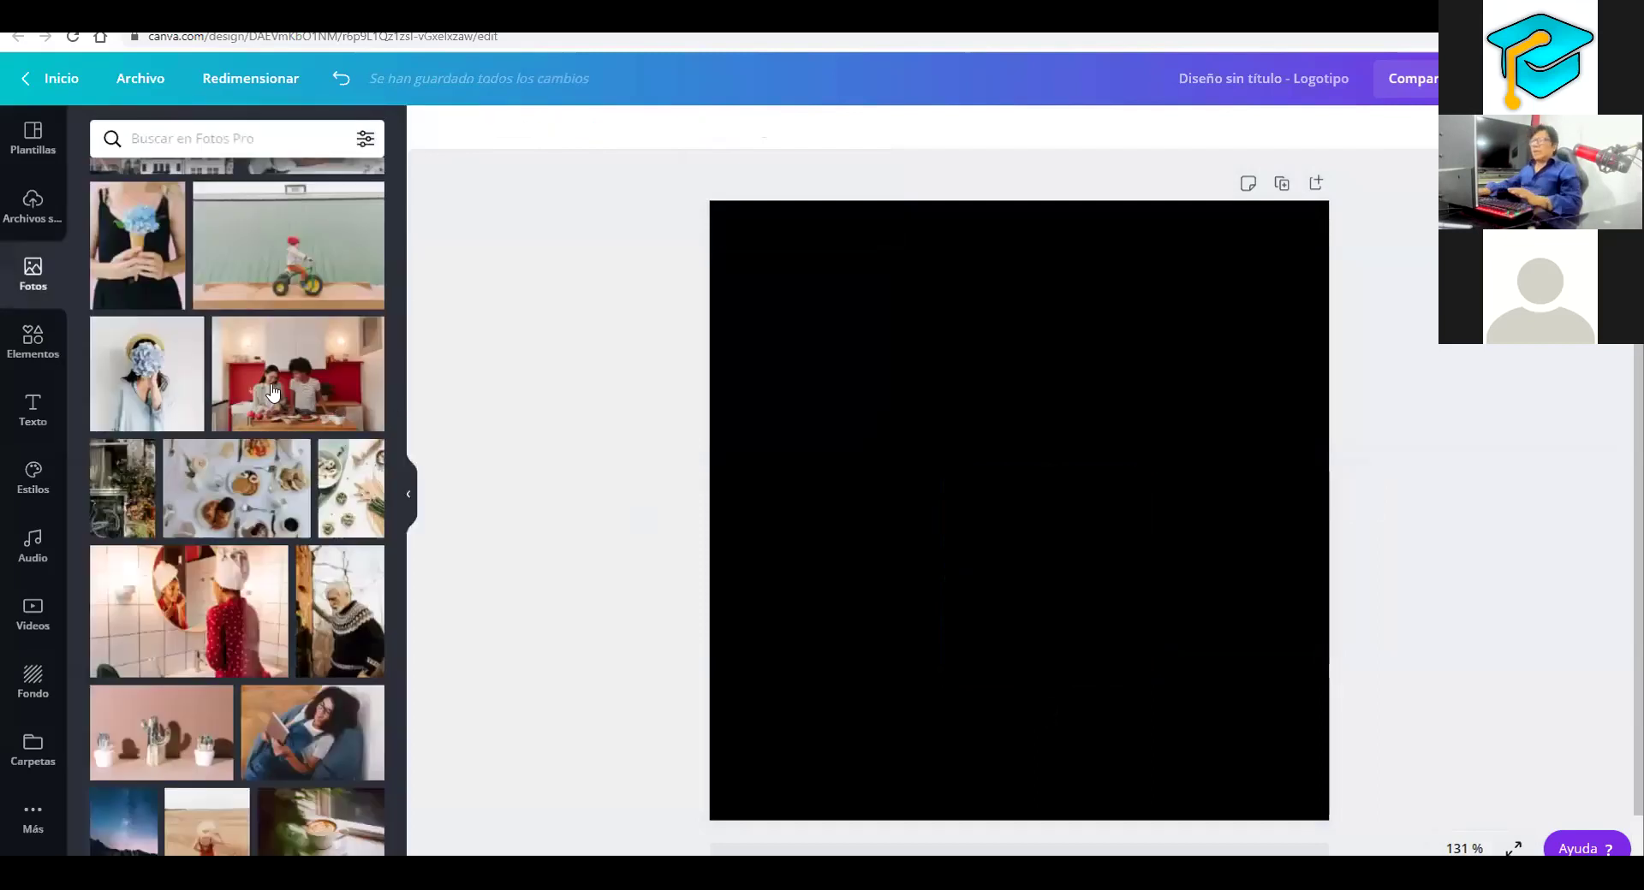
{"action": "left_click", "coordinate": [148, 373]}
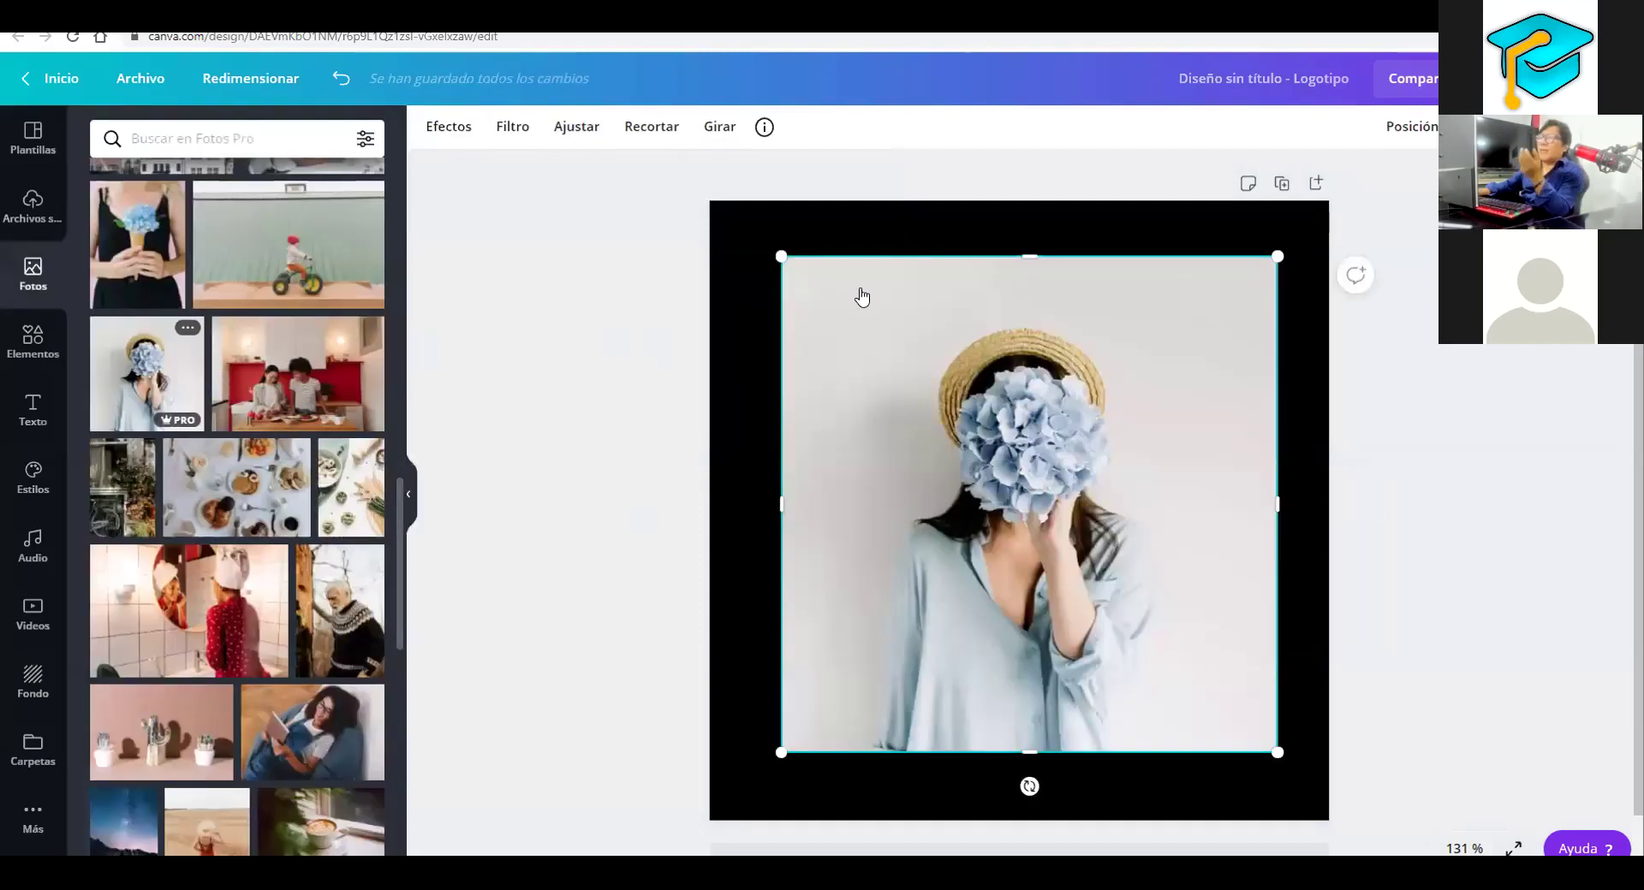
{"action": "left_click", "coordinate": [445, 128]}
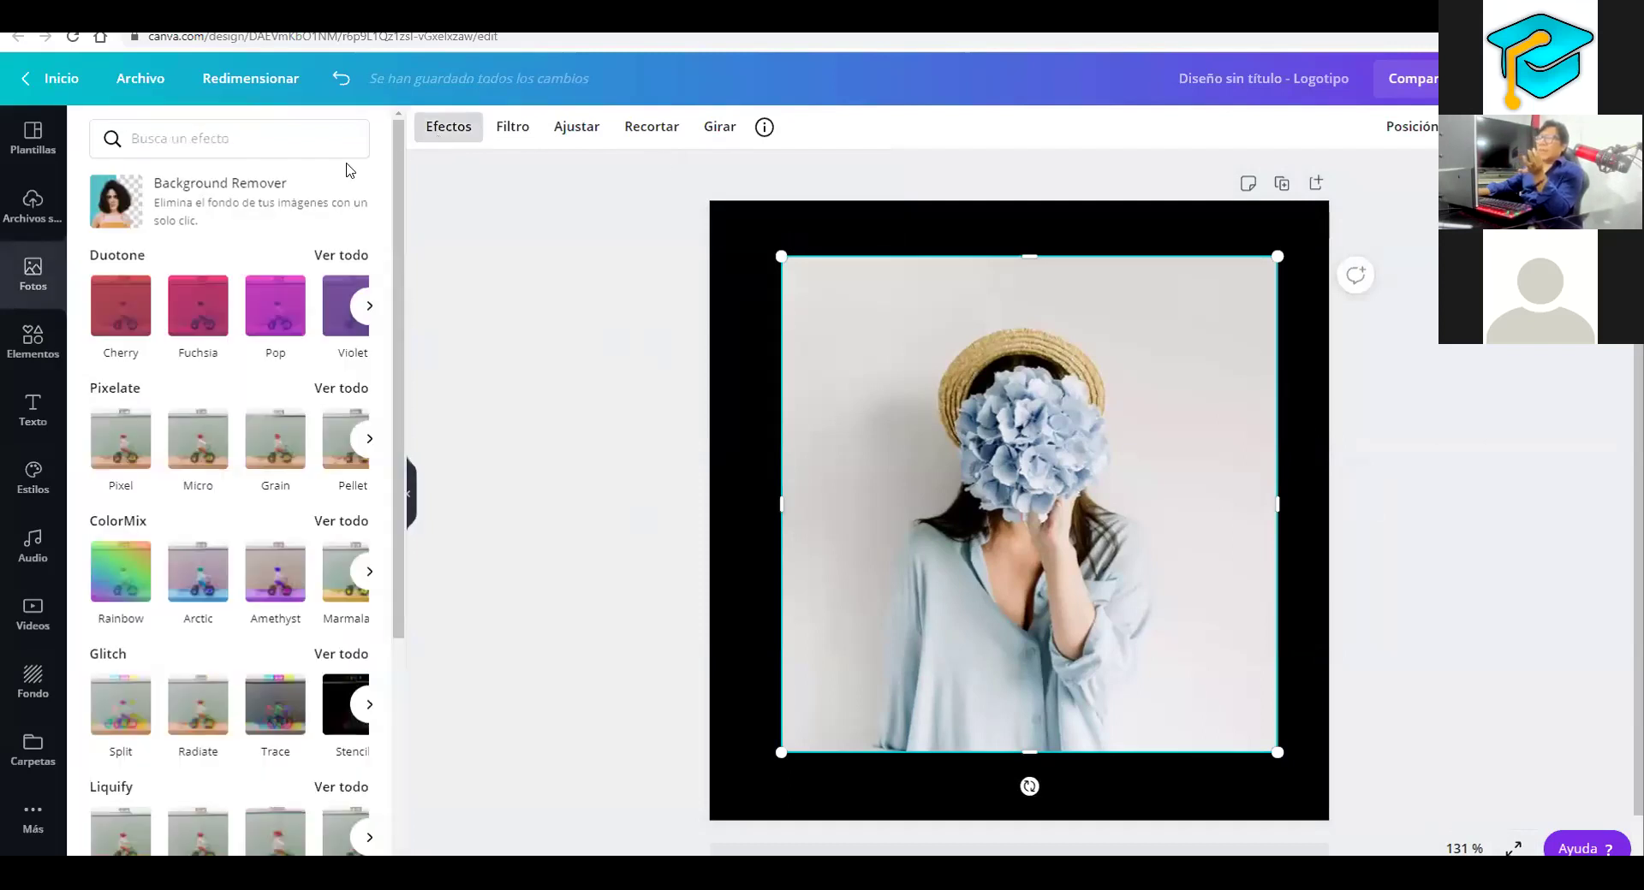
{"action": "left_click", "coordinate": [178, 197]}
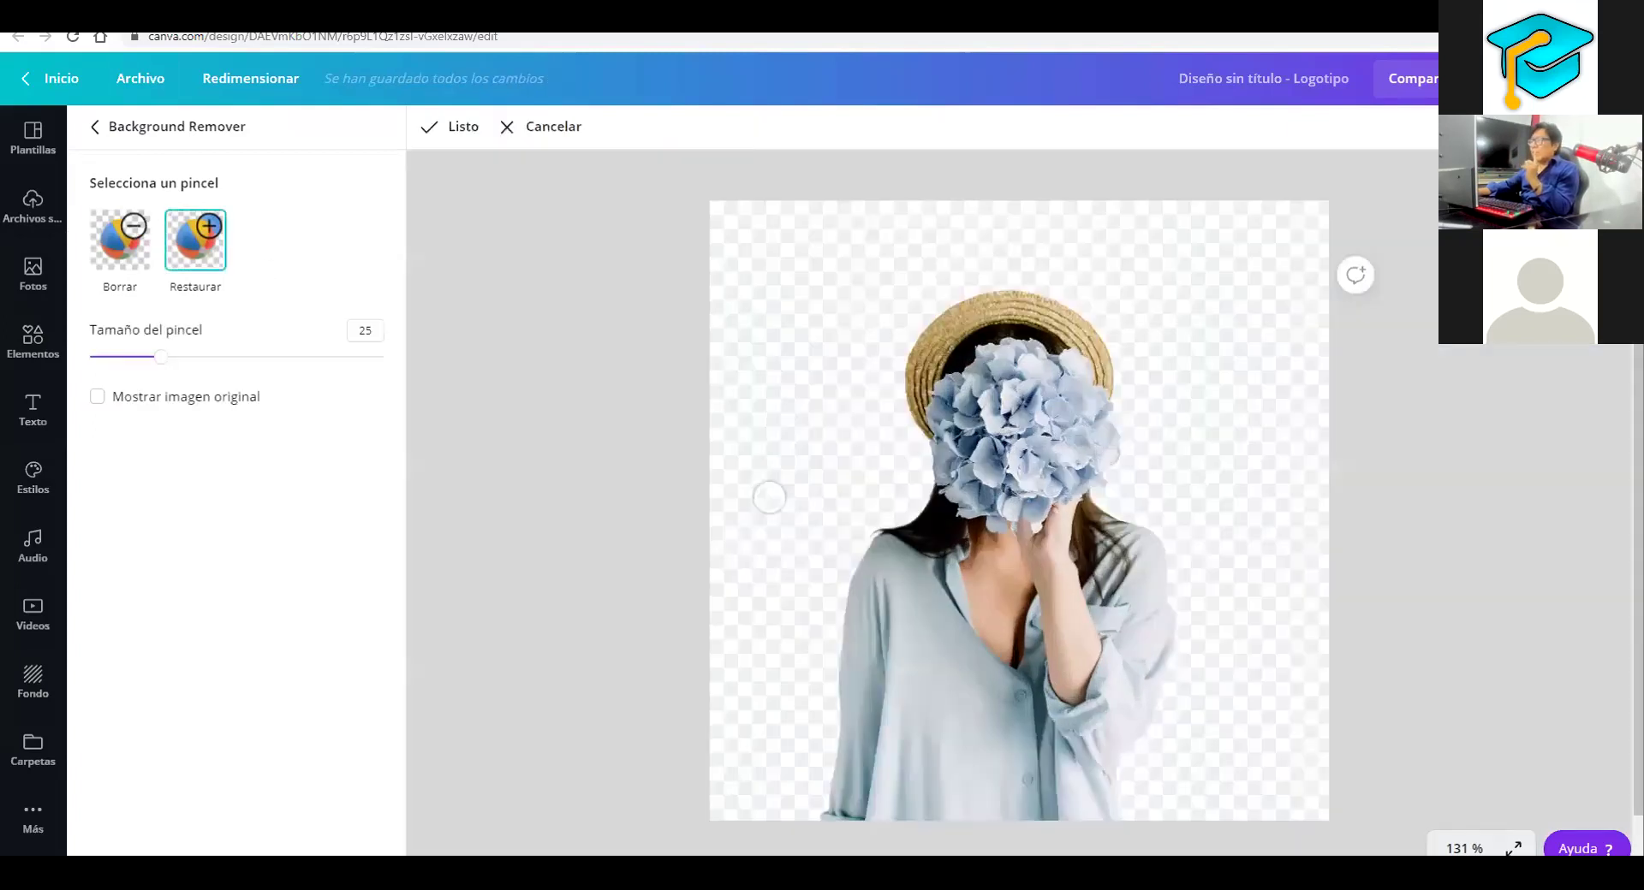
Erase the accidentally restored stroke with the Borrar brush and confirm the cut-out with Listo
{"action": "mouse_move", "coordinate": [771, 510]}
{"action": "left_mouse_down"}
{"action": "mouse_move", "coordinate": [1120, 211]}
{"action": "mouse_move", "coordinate": [1143, 225]}
{"action": "mouse_move", "coordinate": [1280, 587]}
{"action": "left_mouse_up"}
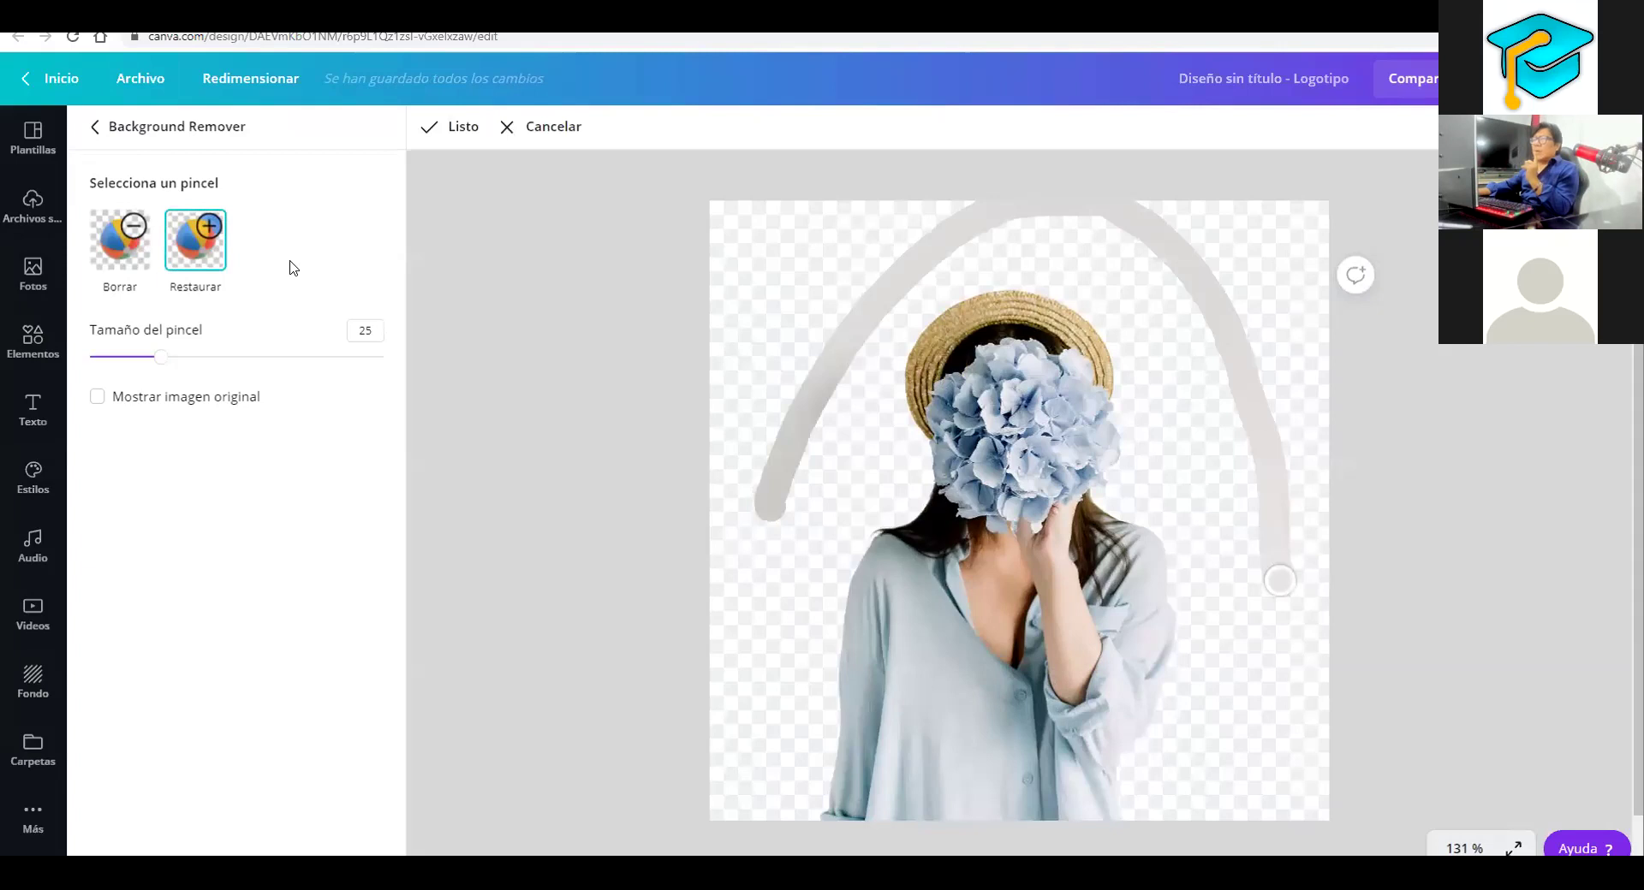
{"action": "left_click", "coordinate": [137, 251]}
{"action": "left_click_drag", "start_coordinate": [752, 505], "coordinate": [871, 302]}
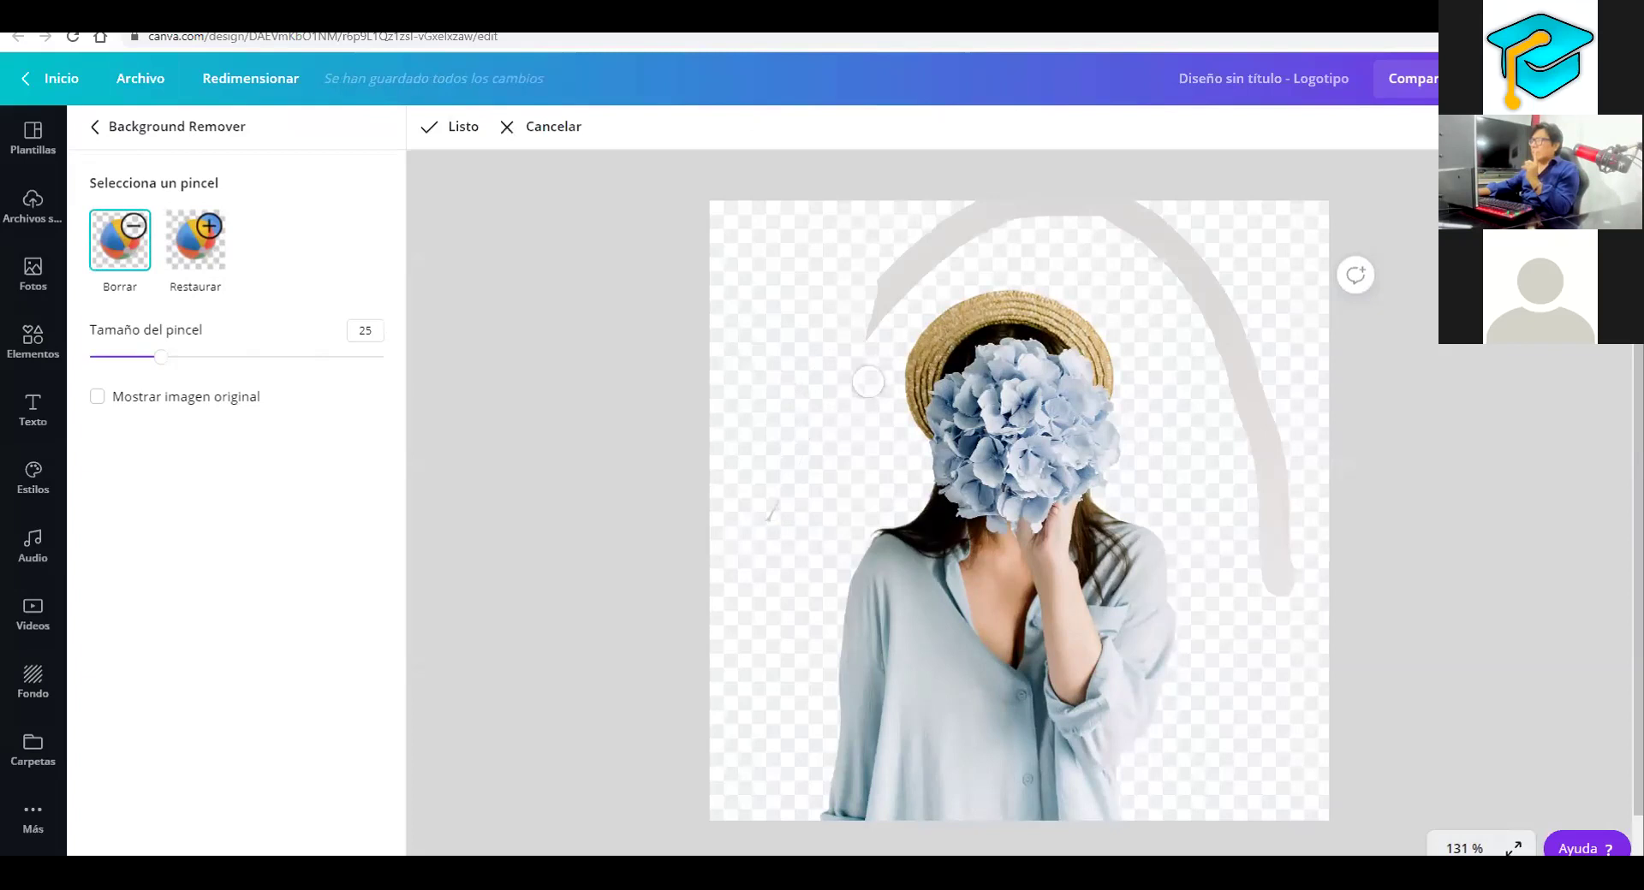
{"action": "left_click_drag", "start_coordinate": [868, 381], "coordinate": [1028, 208]}
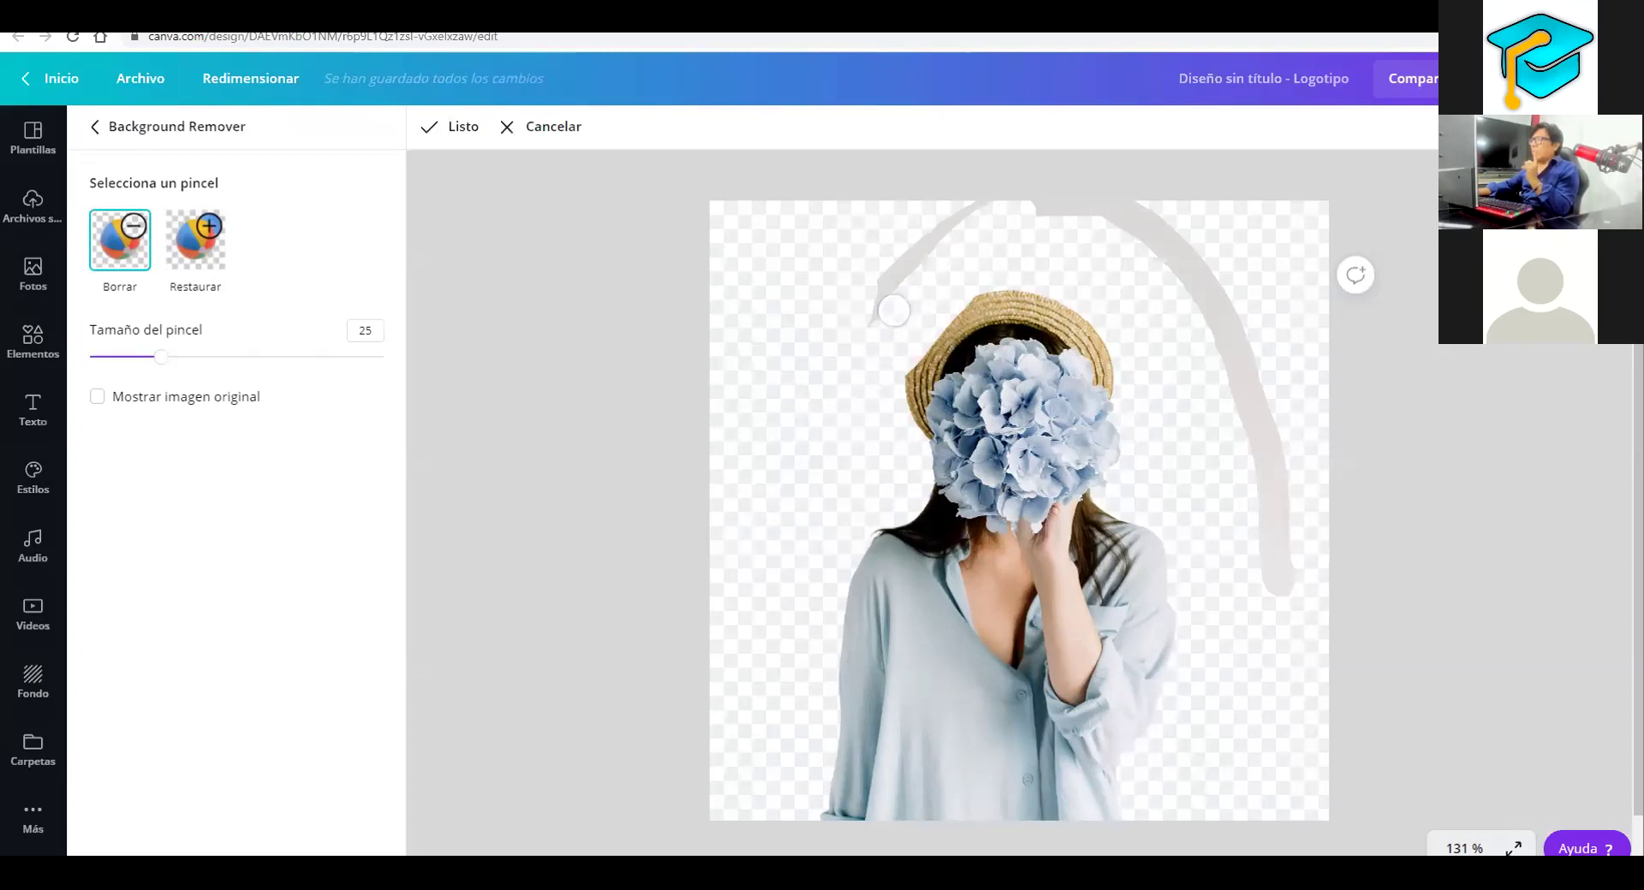
{"action": "mouse_move", "coordinate": [894, 310]}
{"action": "left_mouse_down"}
{"action": "mouse_move", "coordinate": [1055, 214]}
{"action": "mouse_move", "coordinate": [1198, 325]}
{"action": "mouse_move", "coordinate": [1274, 551]}
{"action": "left_mouse_up"}
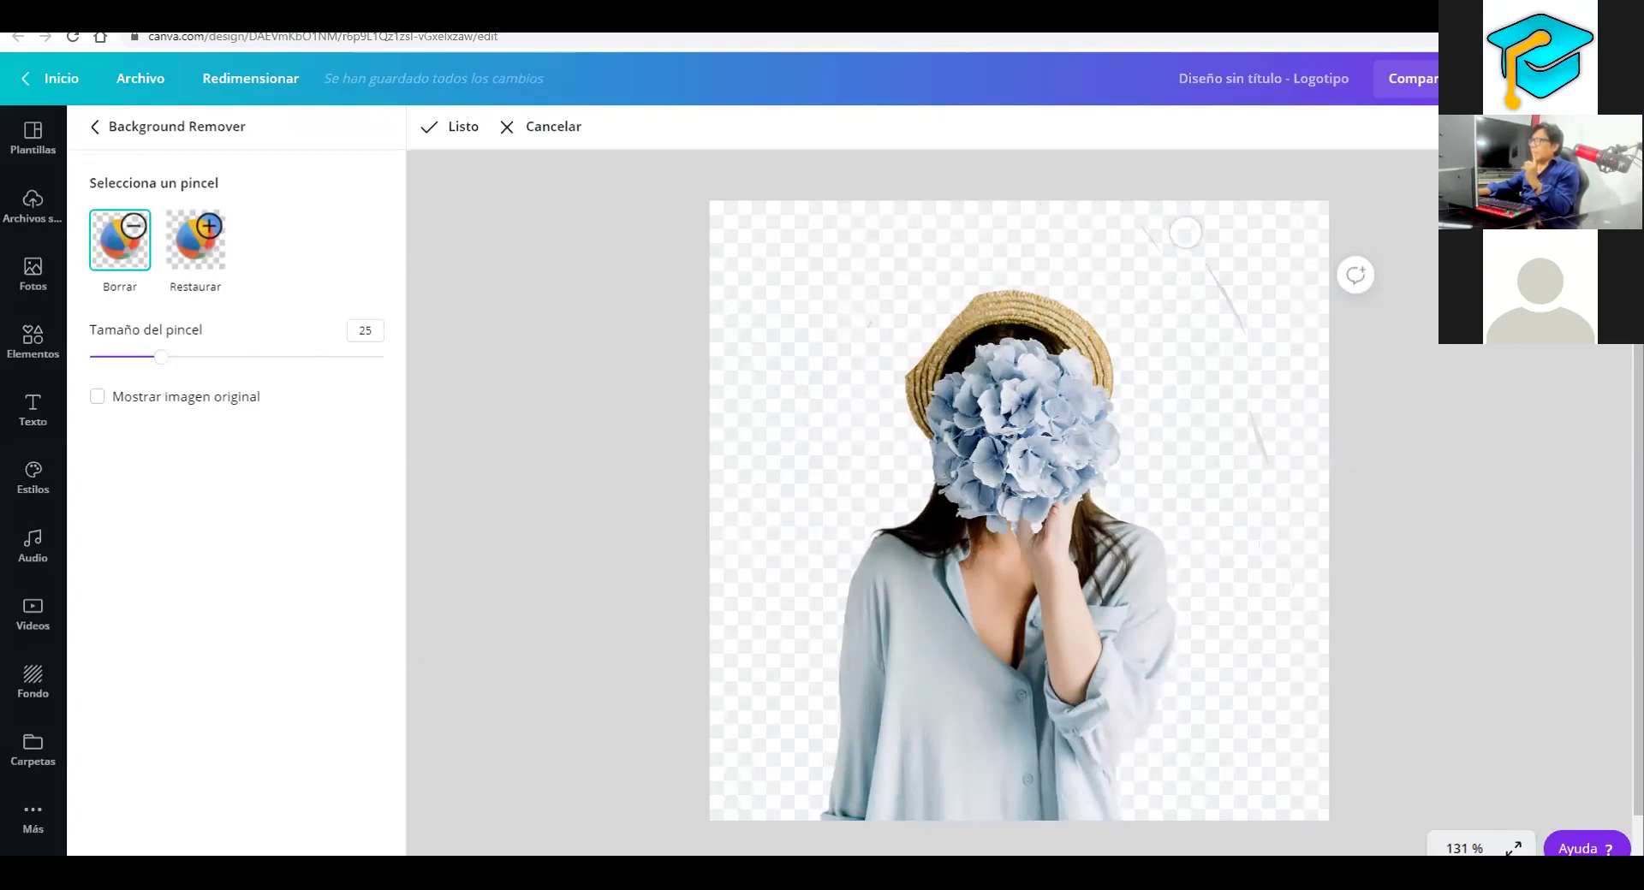
{"action": "left_click", "coordinate": [180, 252]}
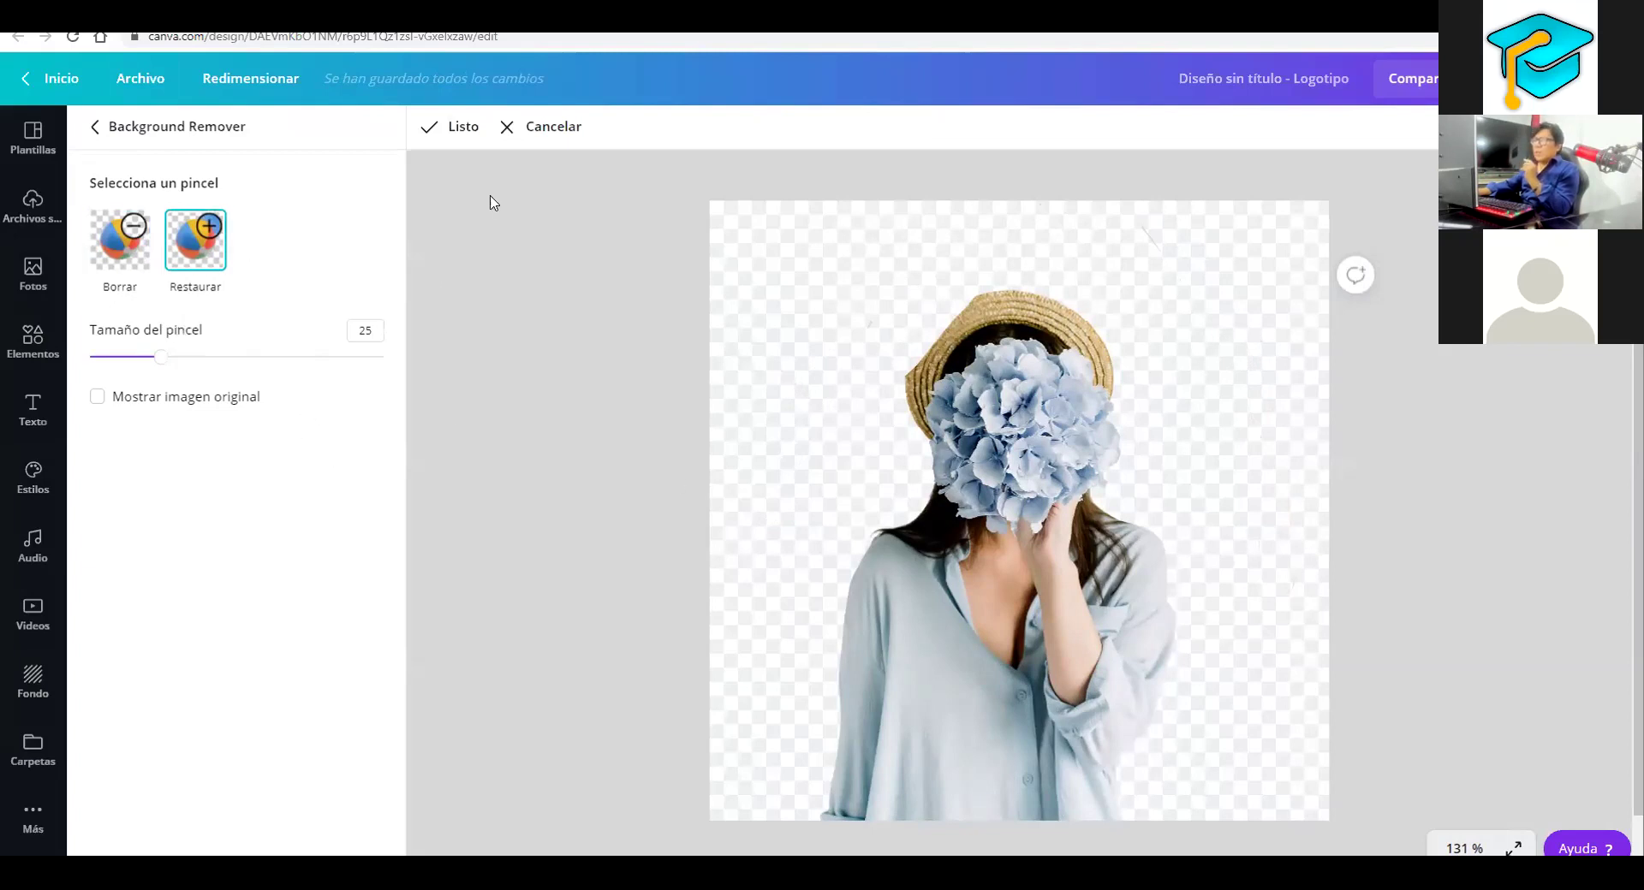
{"action": "left_click", "coordinate": [463, 129]}
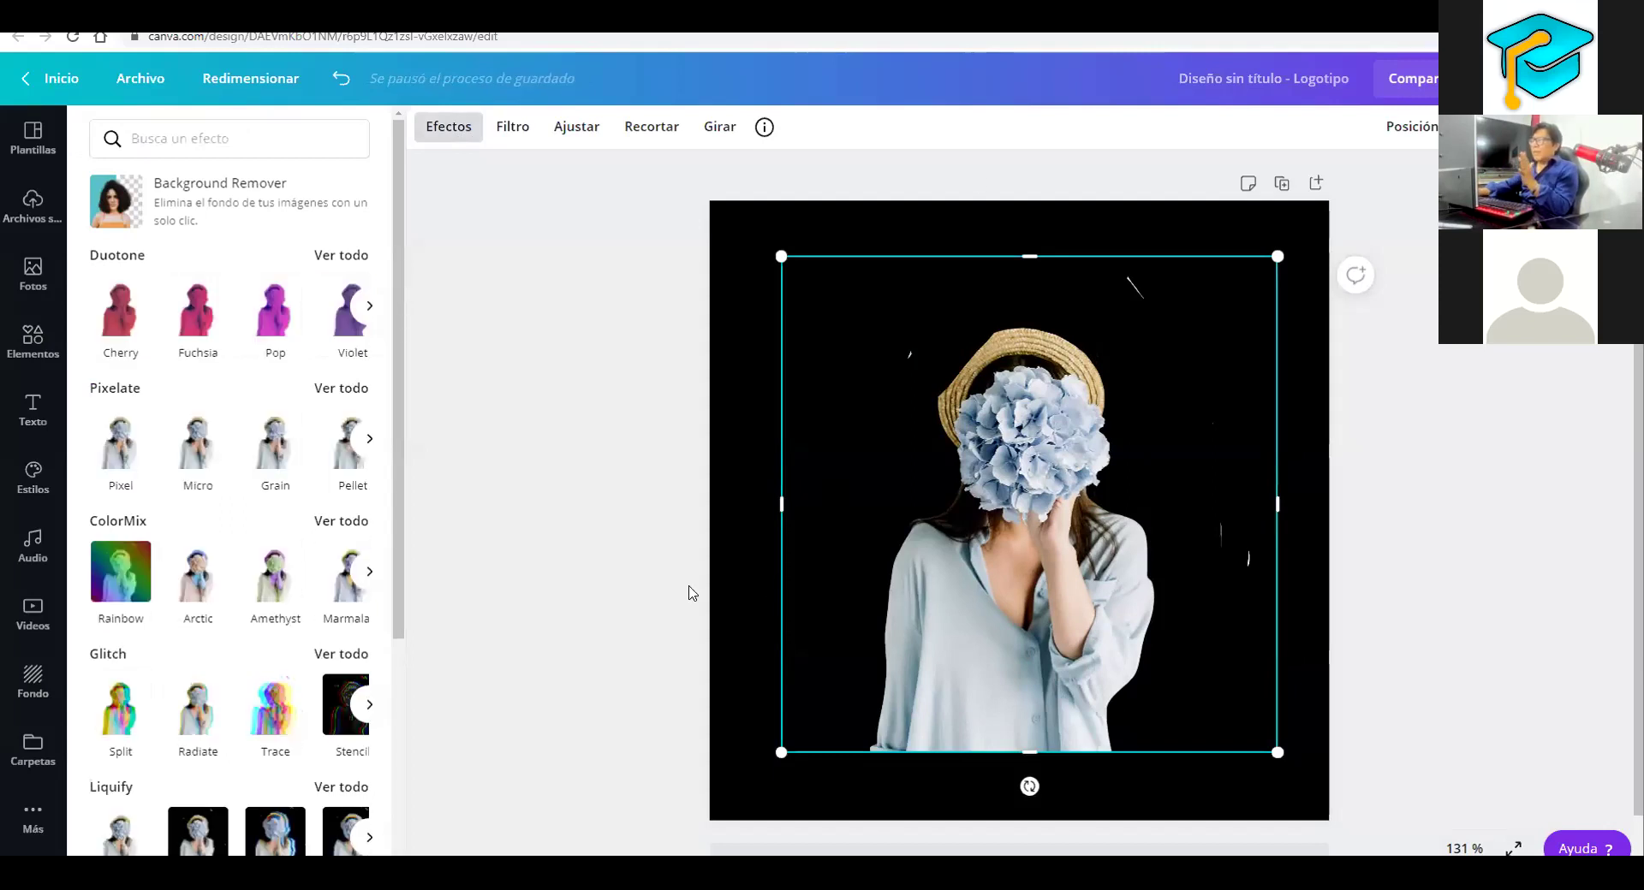
Browse the hydrangea photo's filters and adjustments, then close the logo design tab to trigger the leave prompt
{"action": "left_click", "coordinate": [501, 130]}
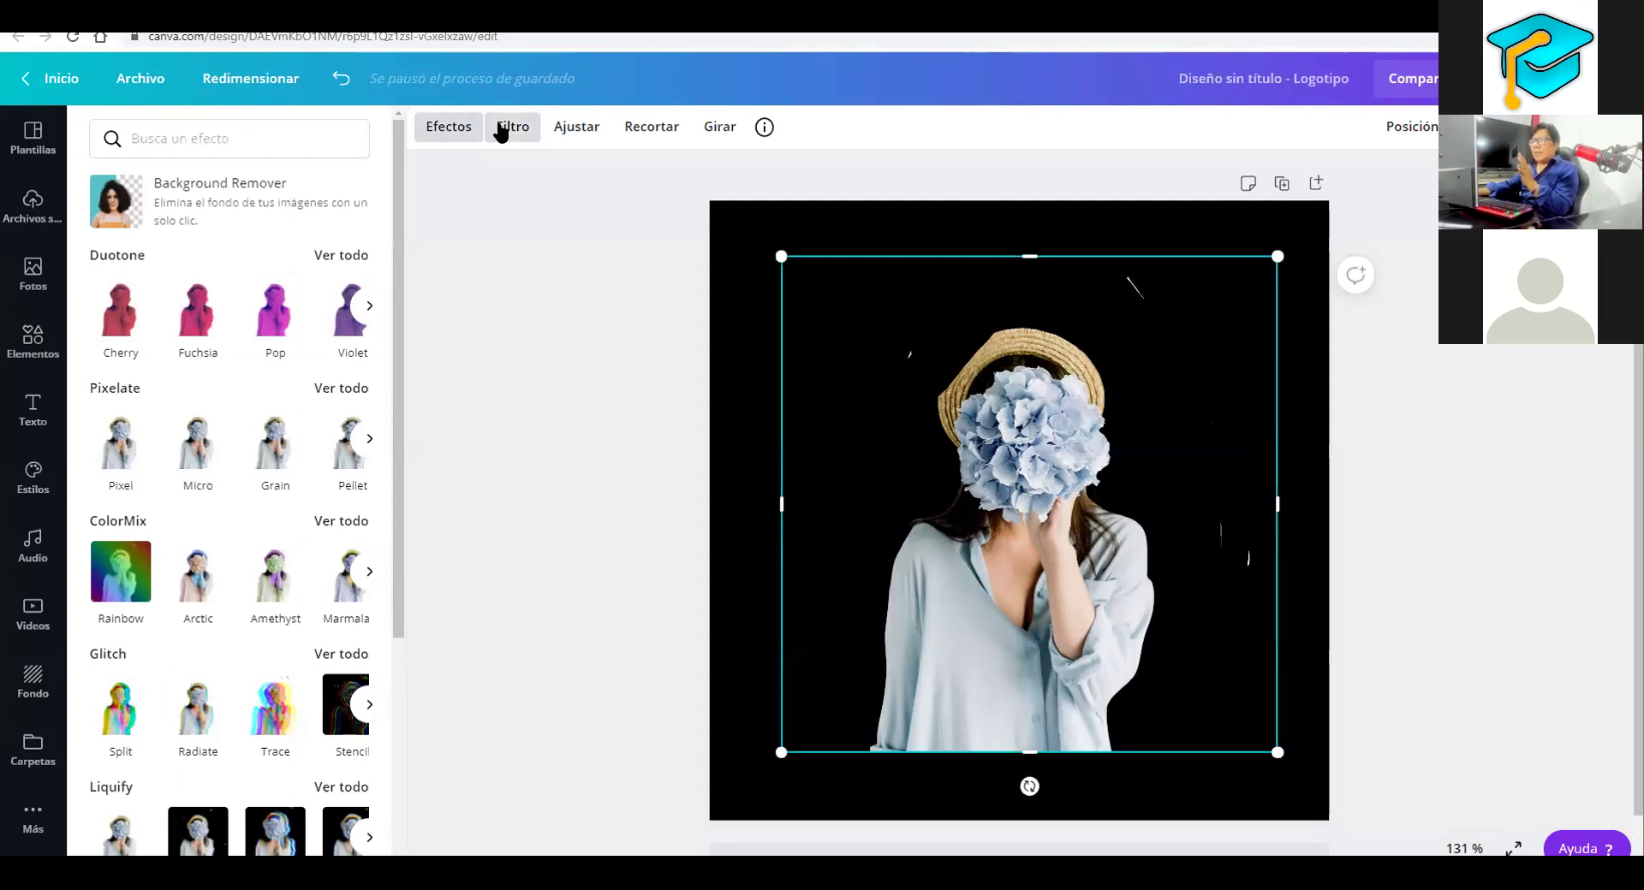
{"action": "left_click", "coordinate": [574, 132]}
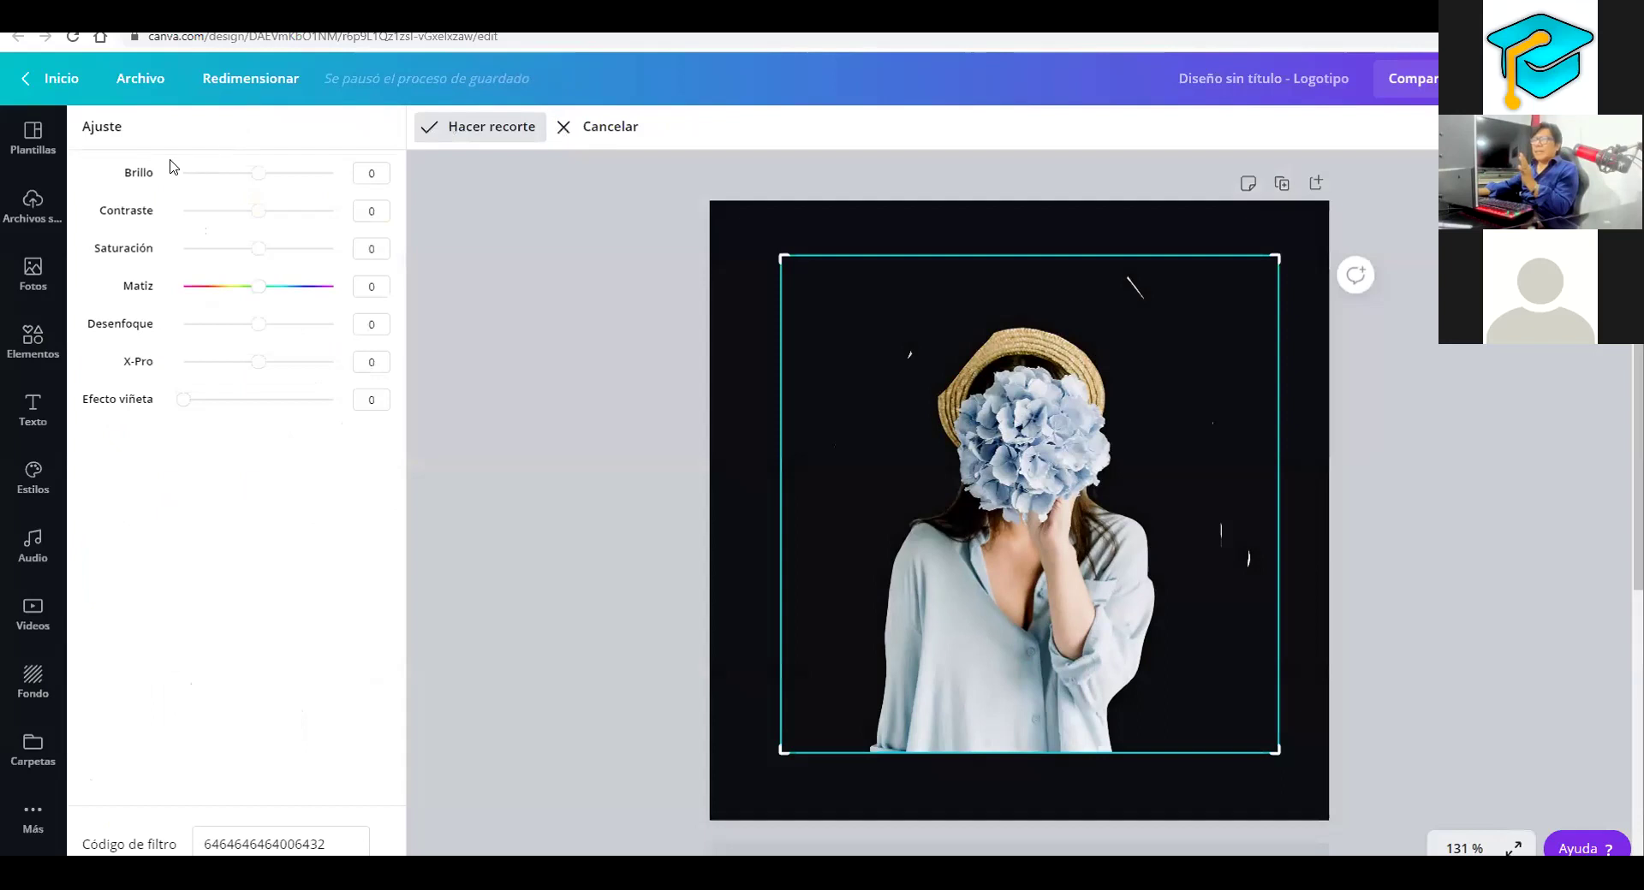
{"action": "left_click", "coordinate": [172, 165]}
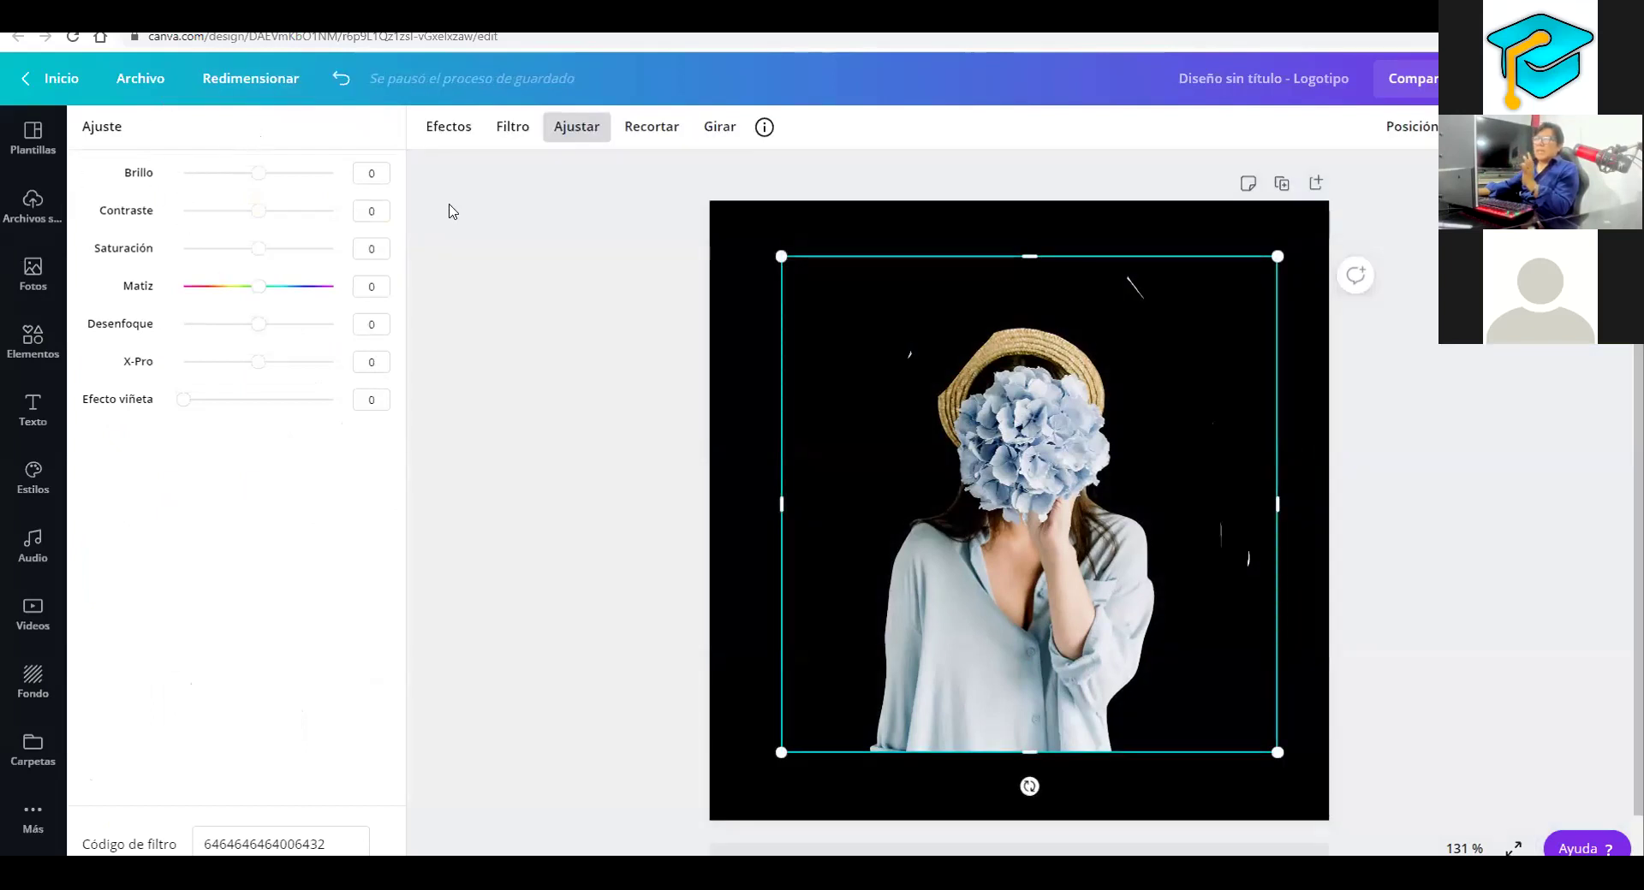
{"action": "left_click", "coordinate": [443, 128]}
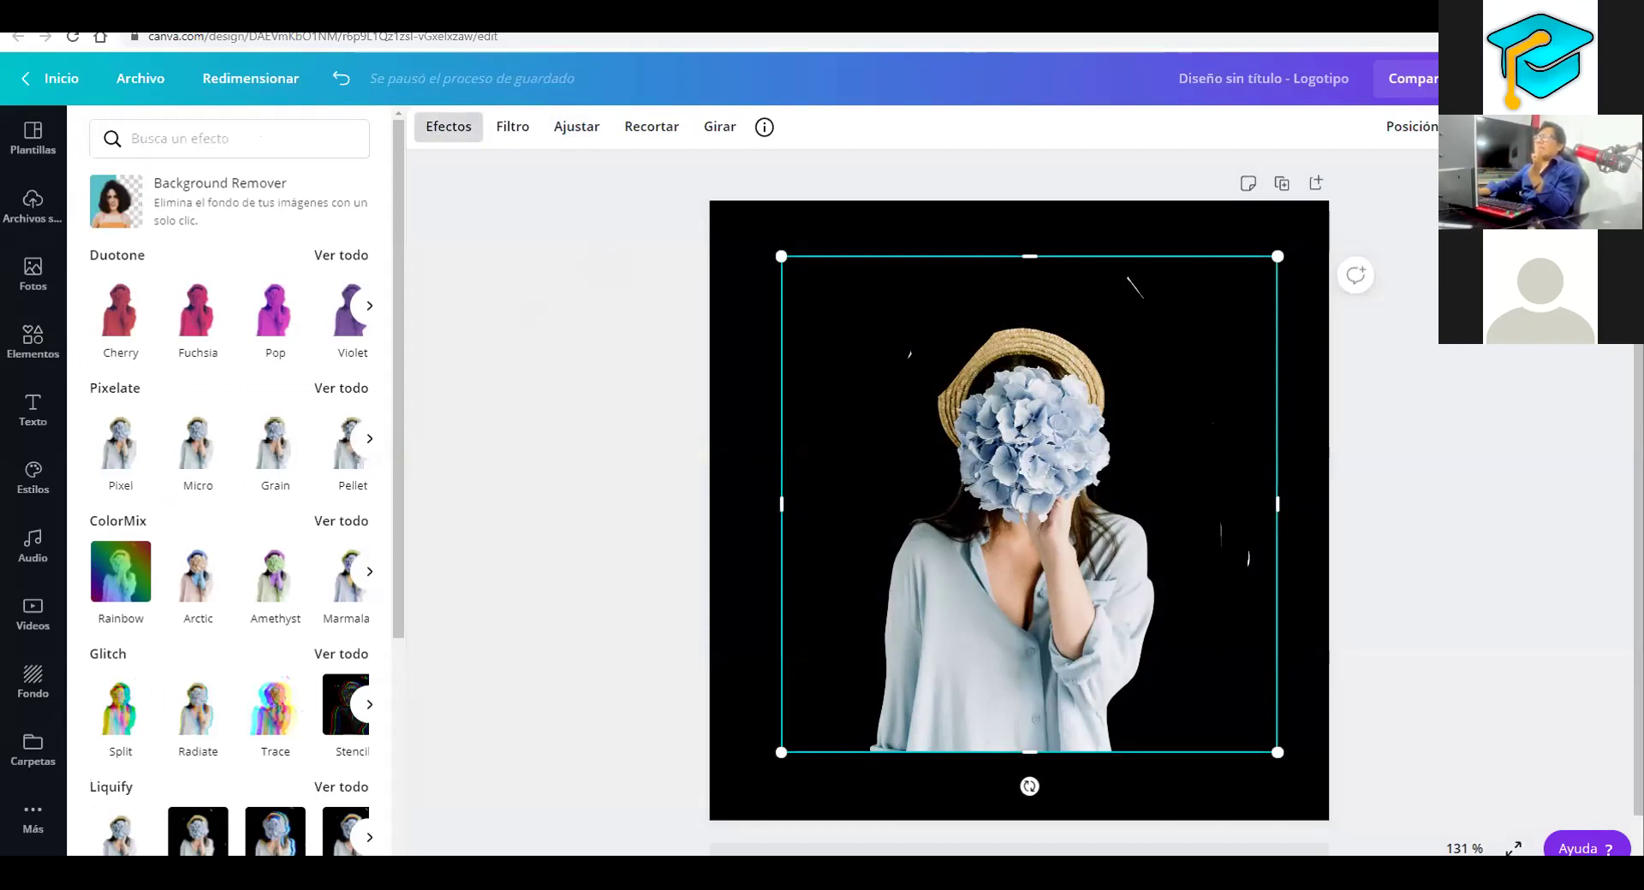
{"action": "key", "text": "ctrl+w"}
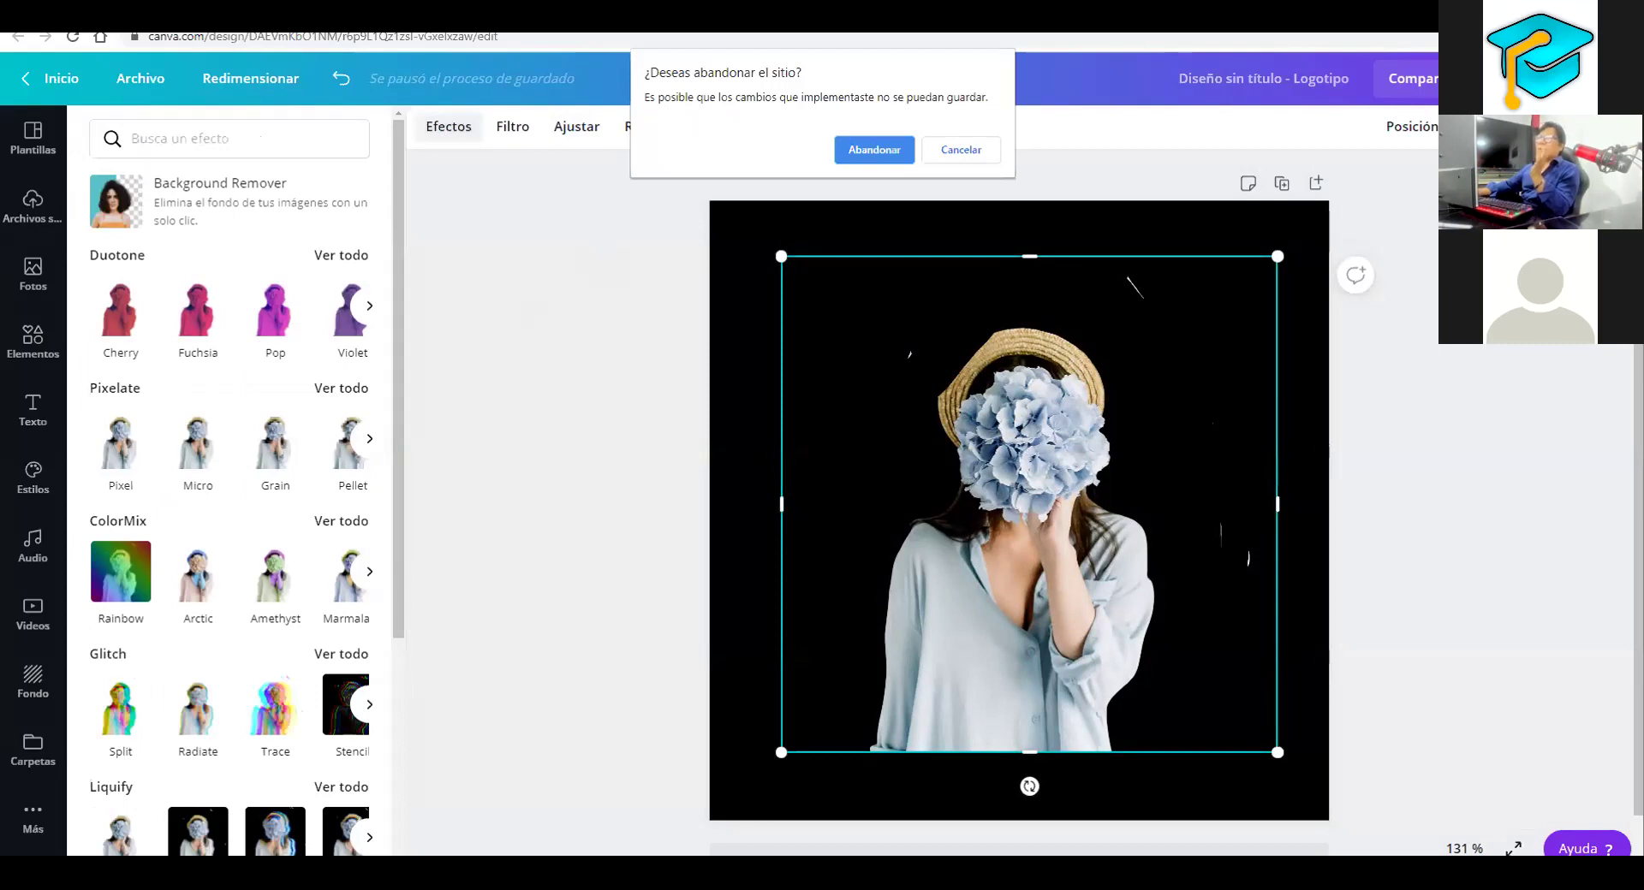
Confirm leaving the hydrangea design, clear the 'logo' search, and start a new Póster design
{"action": "left_click", "coordinate": [874, 150]}
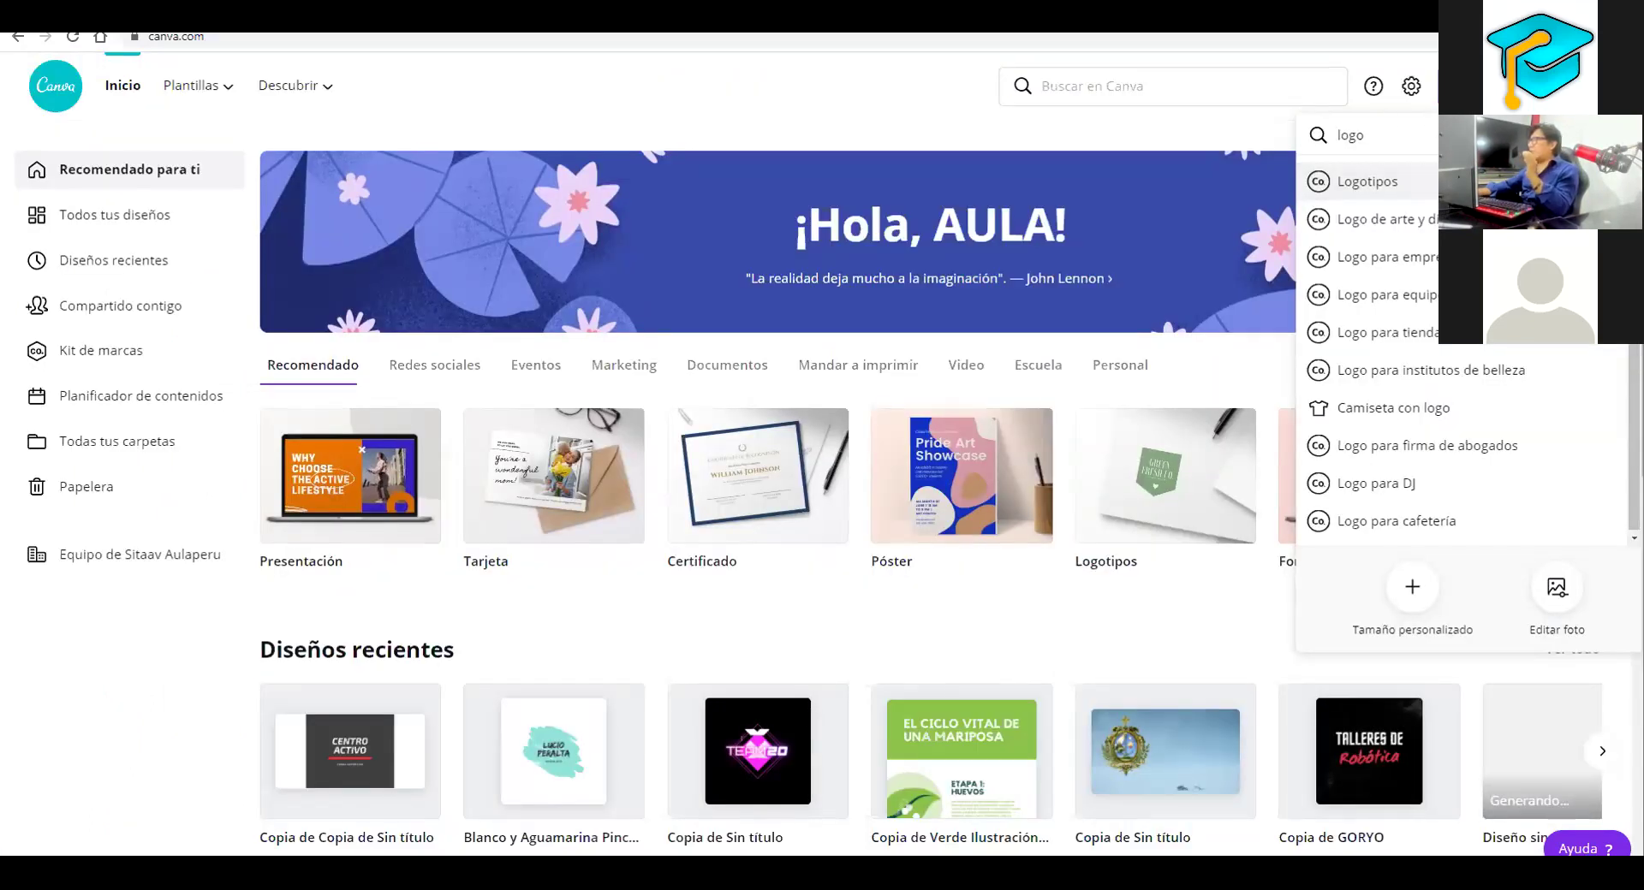
{"action": "key", "text": "Escape"}
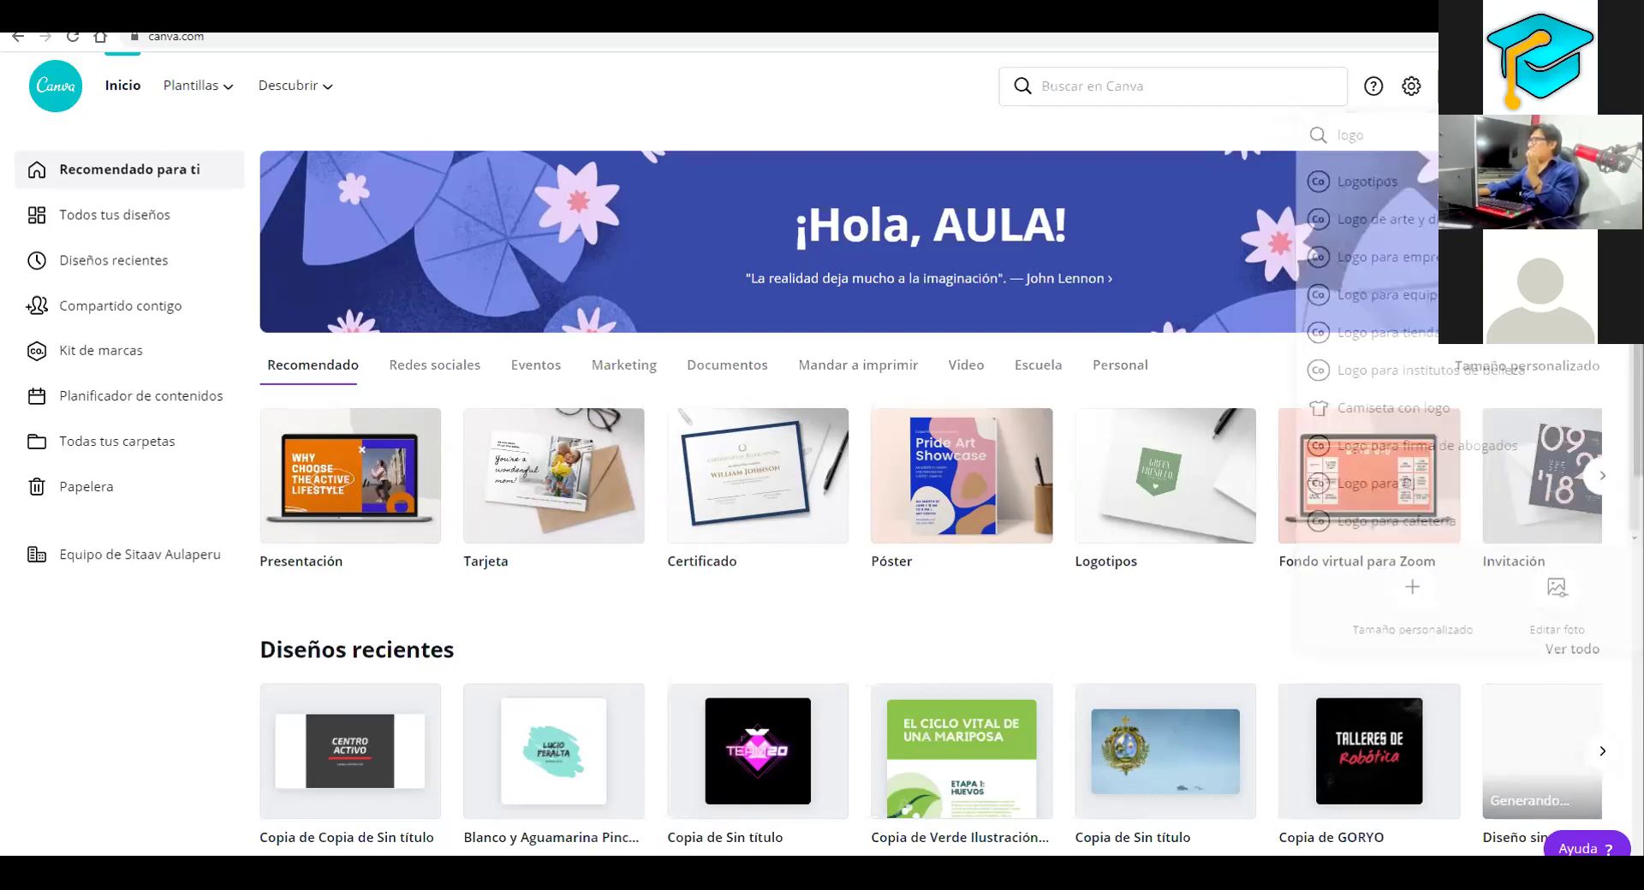
{"action": "key", "text": "BackSpace"}
{"action": "key", "text": "BackSpace"}
{"action": "key", "text": "BackSpace"}
{"action": "key", "text": "BackSpace"}
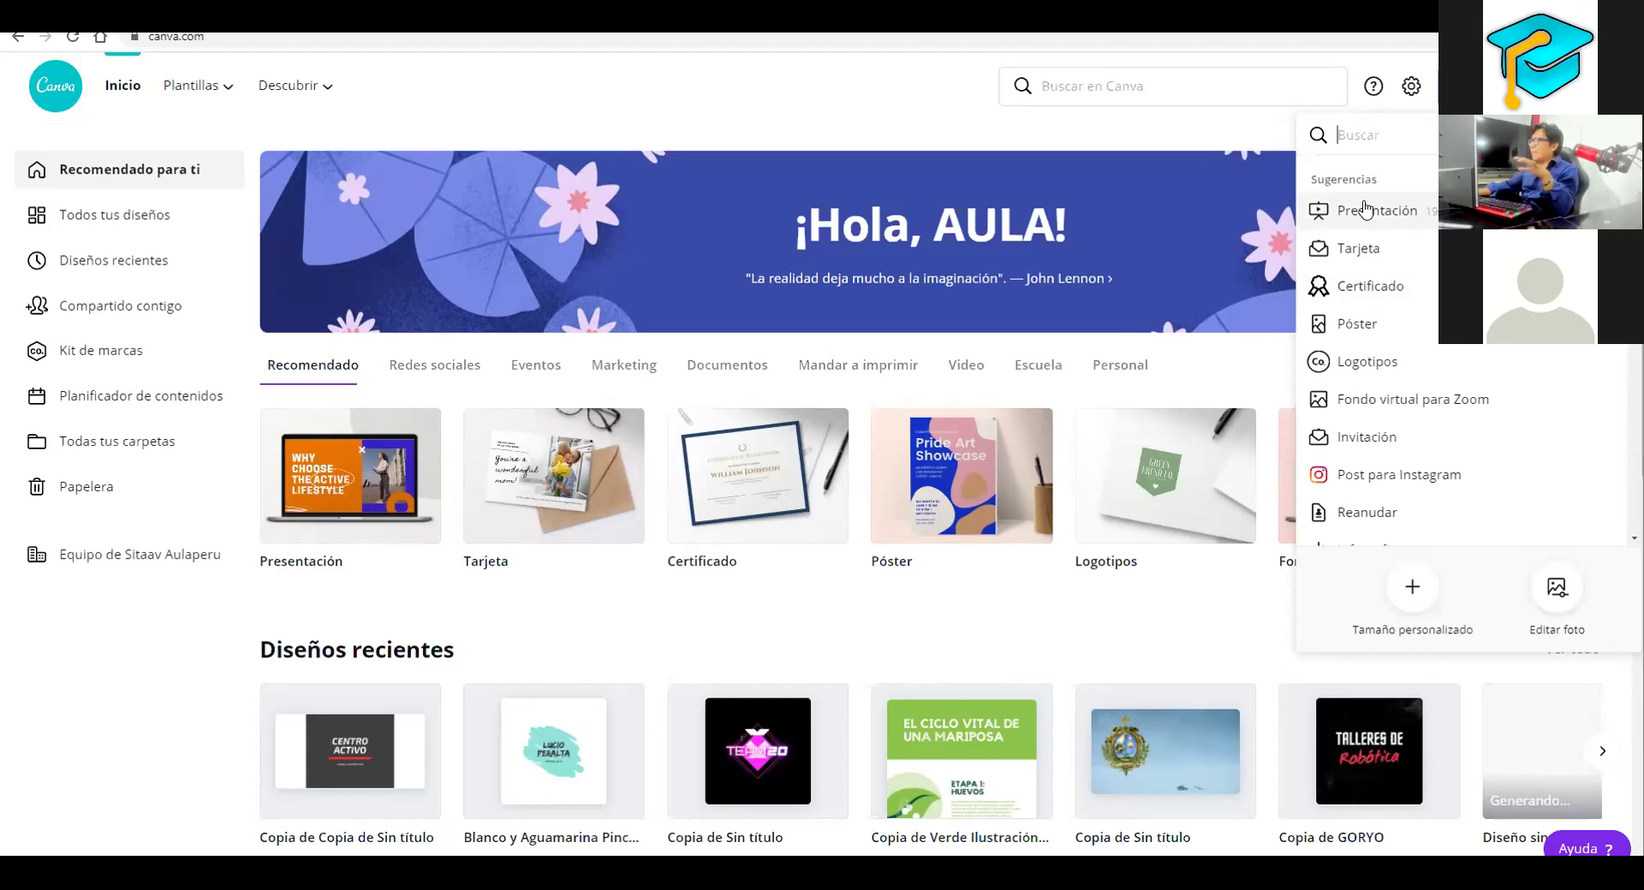
{"action": "left_click", "coordinate": [1357, 325]}
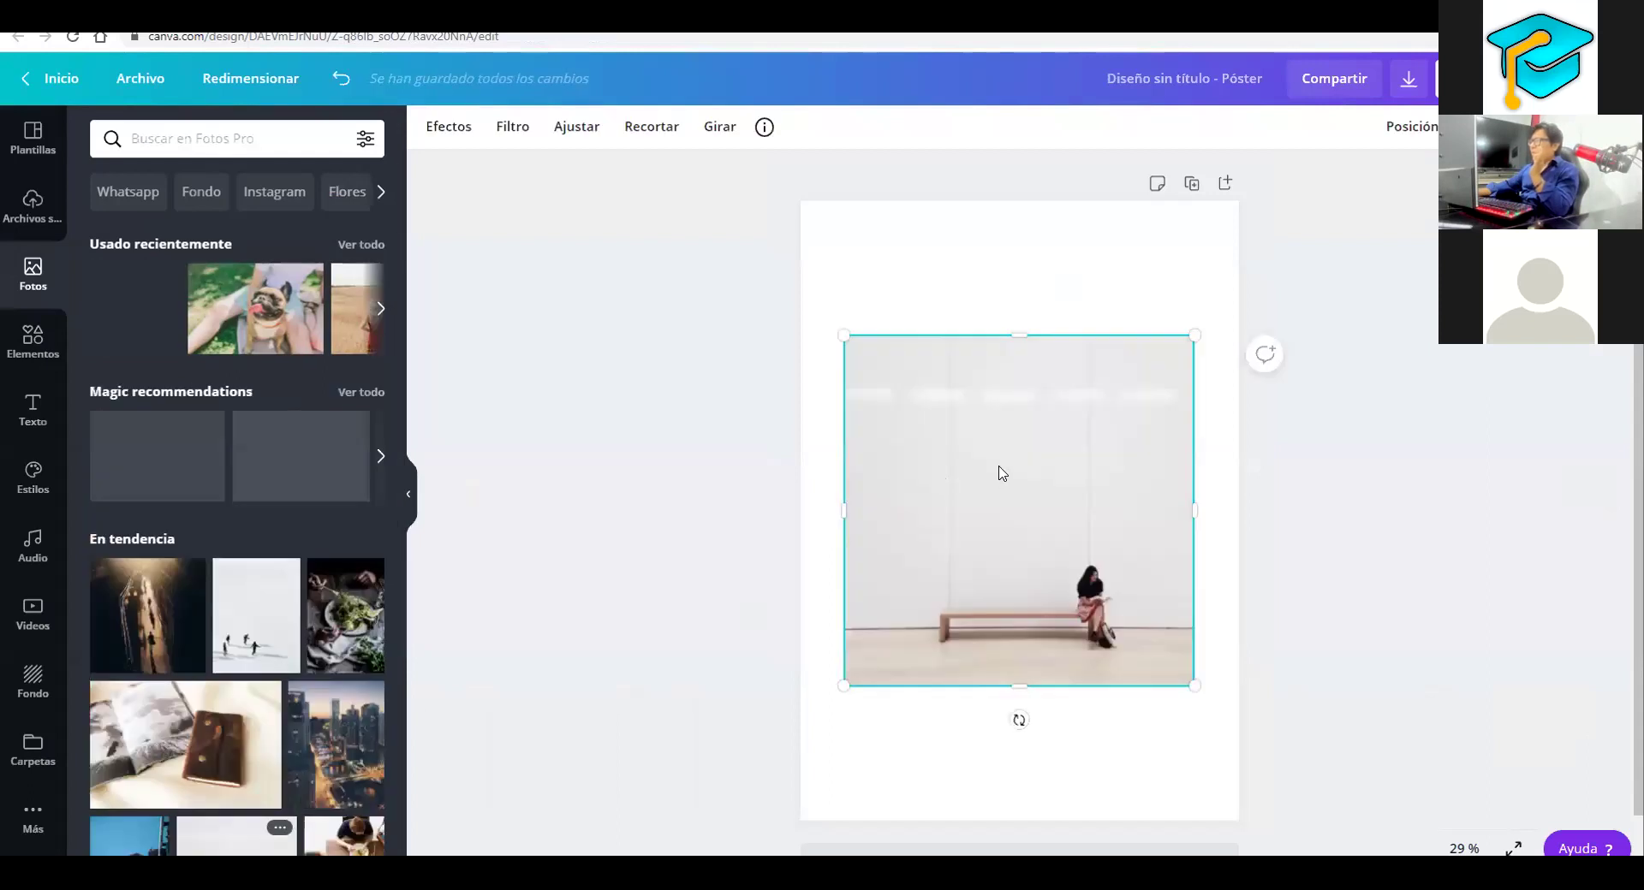
Run Background Remover from Efectos so only the seated woman remains
{"action": "left_click", "coordinate": [454, 130]}
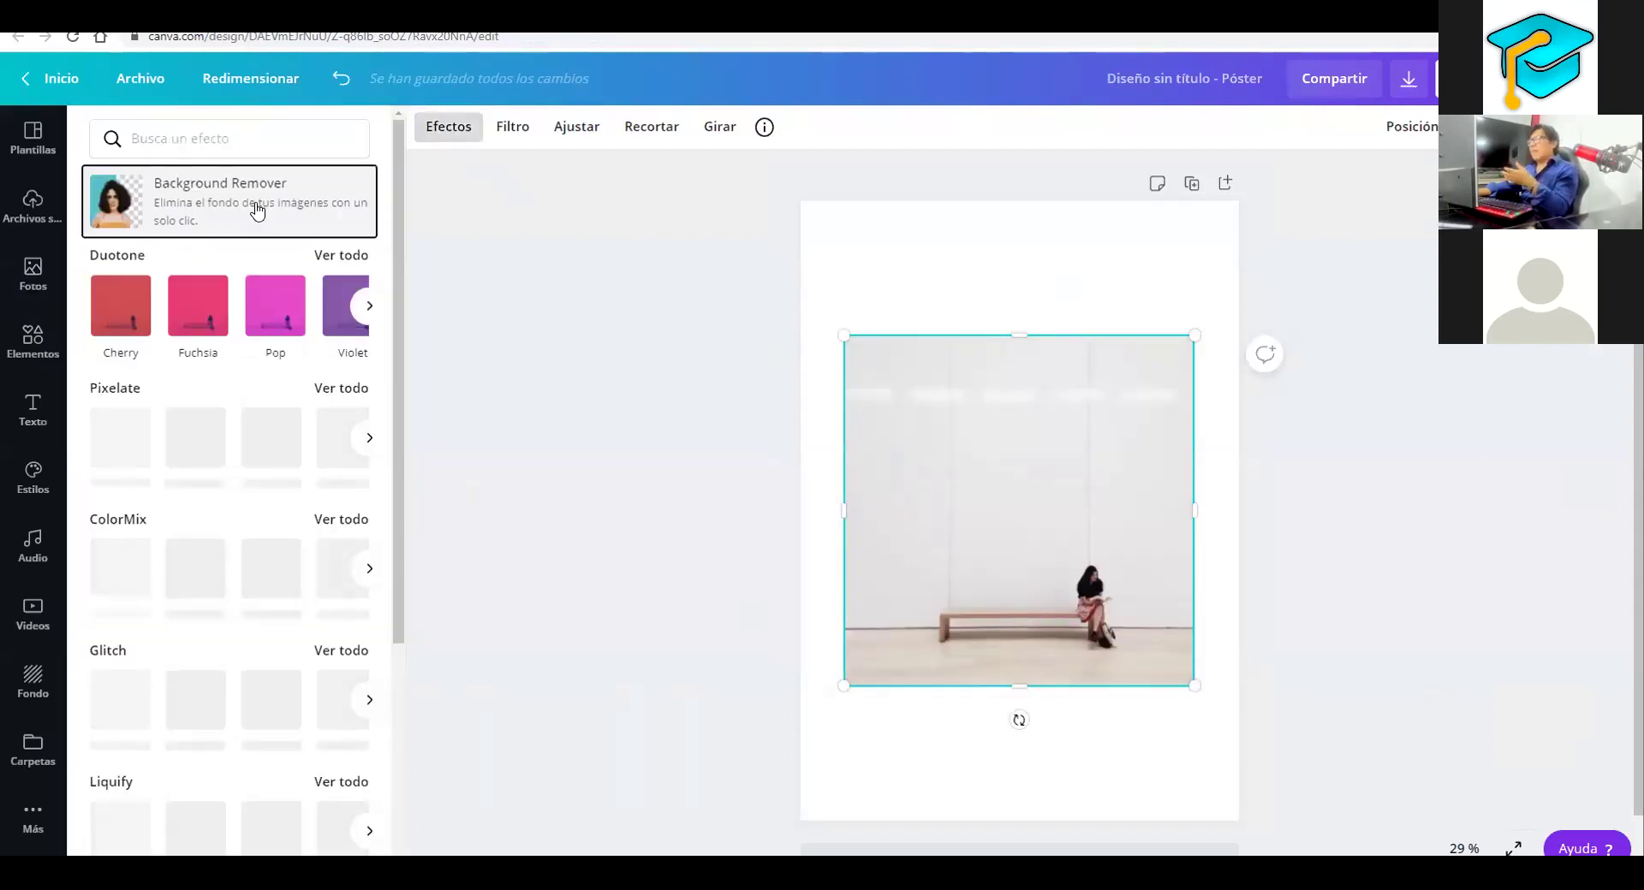
{"action": "left_click", "coordinate": [257, 209]}
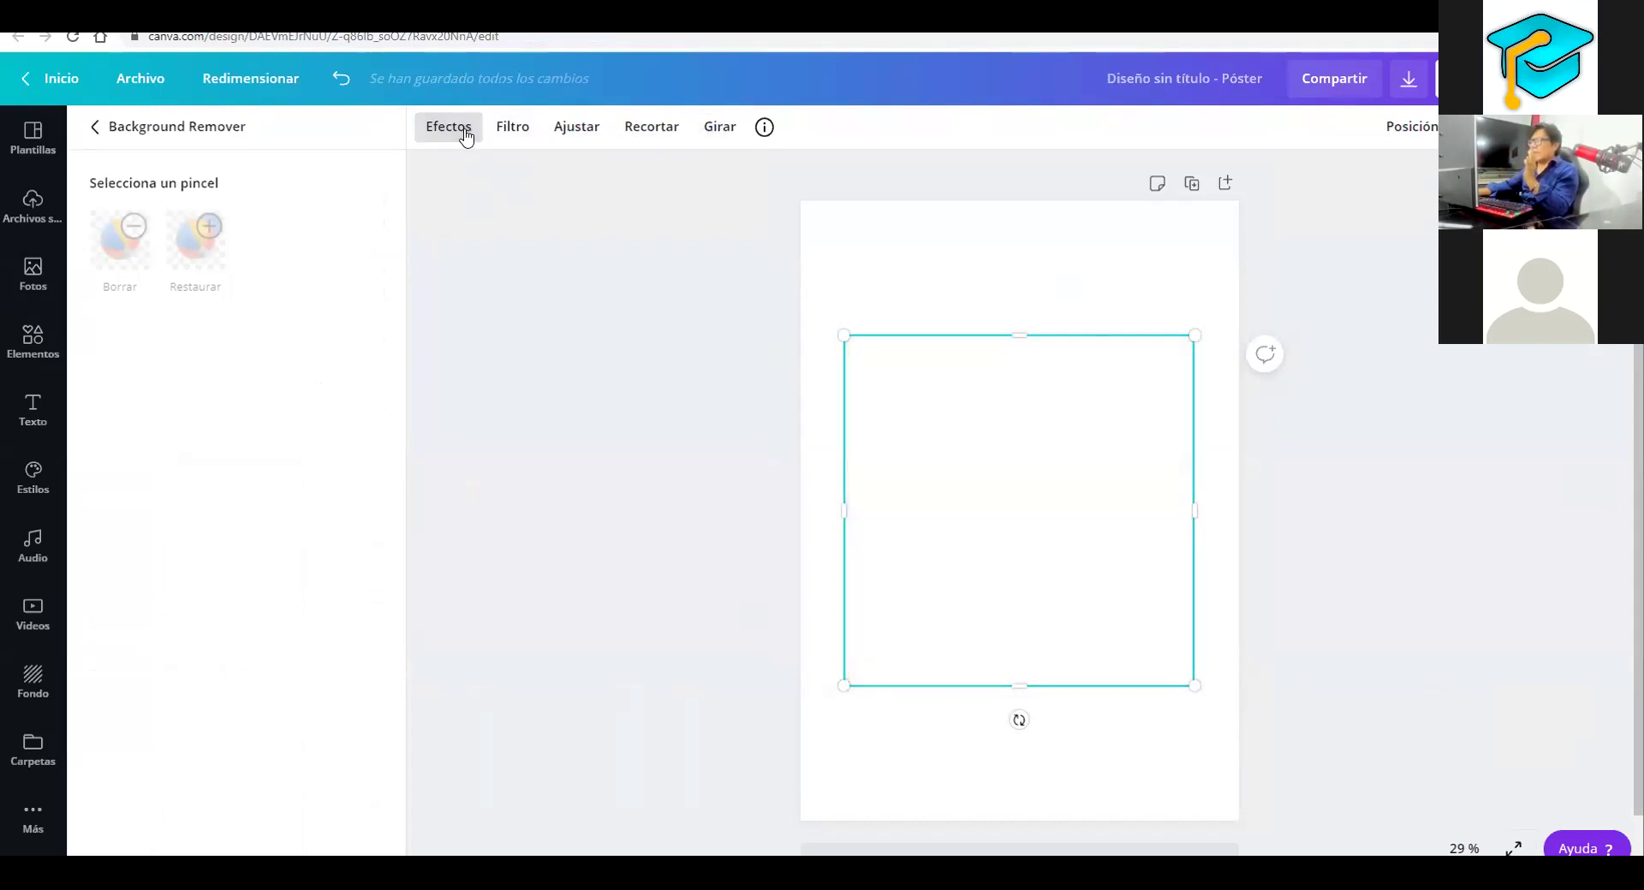
Apply the Selfie filter to the cut-out photo and mirror it horizontally
{"action": "left_click", "coordinate": [513, 132]}
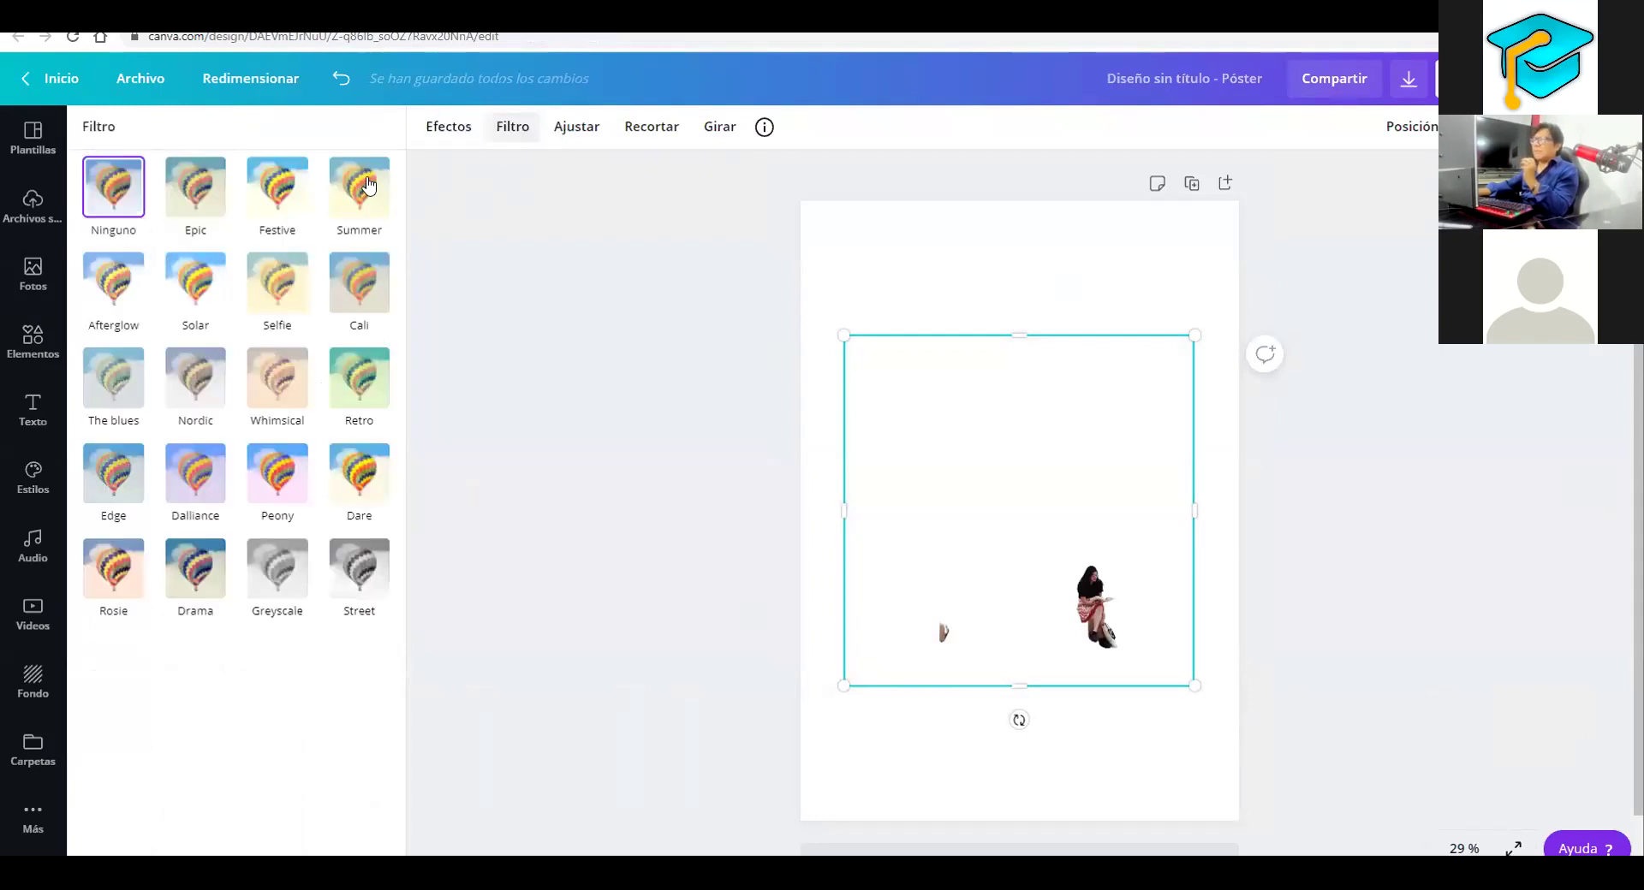
{"action": "left_click", "coordinate": [360, 186]}
{"action": "left_click", "coordinate": [288, 351]}
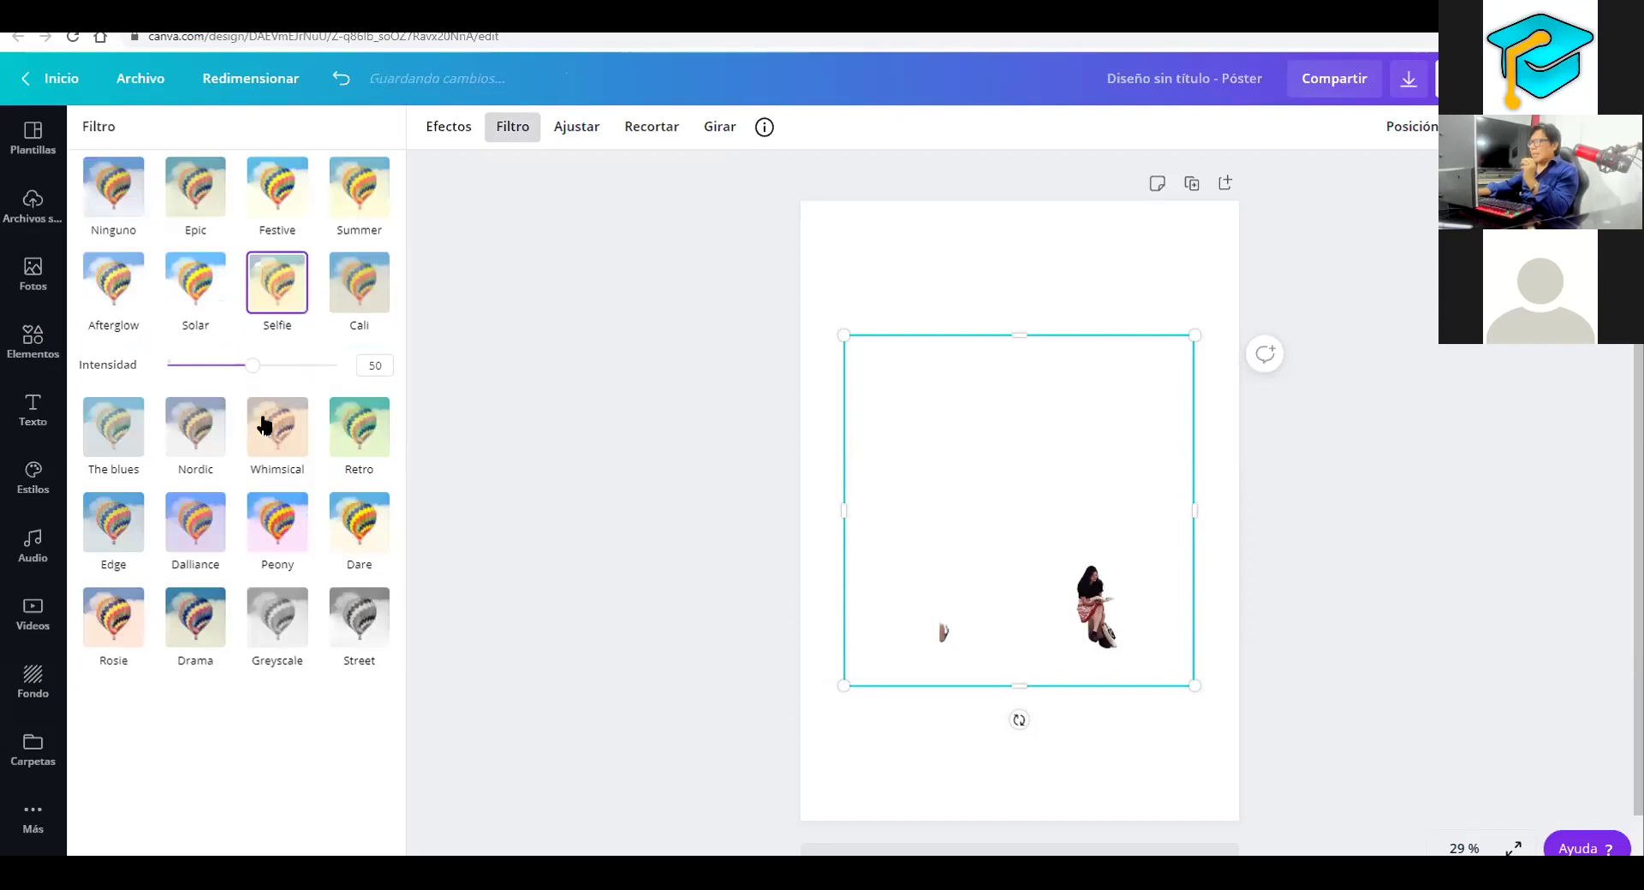
{"action": "left_click", "coordinate": [711, 128]}
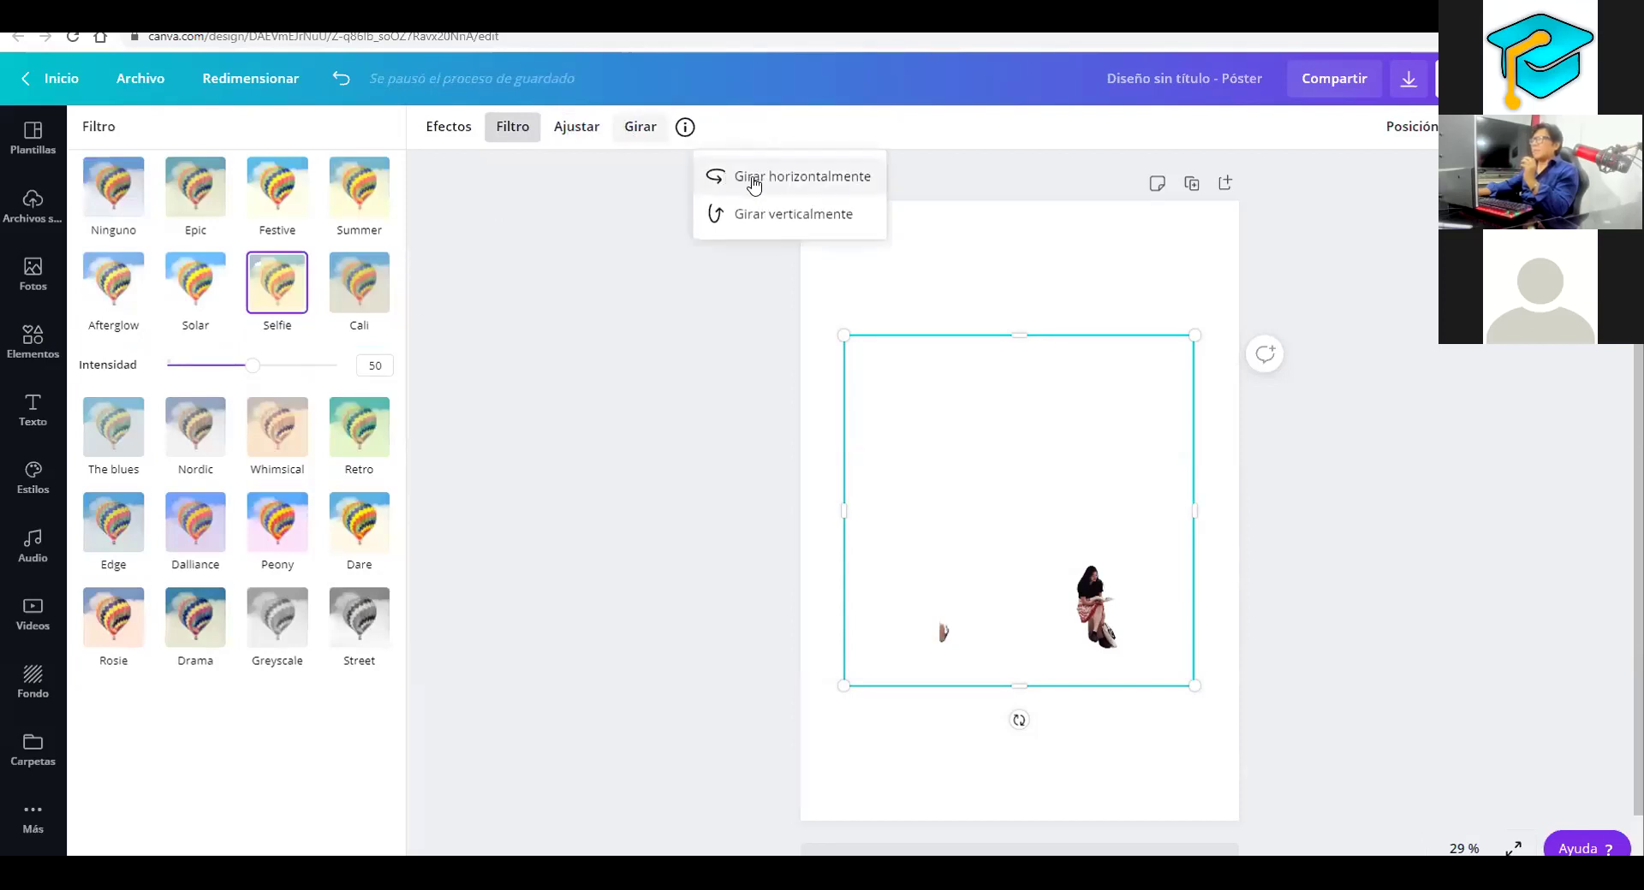
{"action": "left_click", "coordinate": [749, 177]}
{"action": "left_click", "coordinate": [960, 395]}
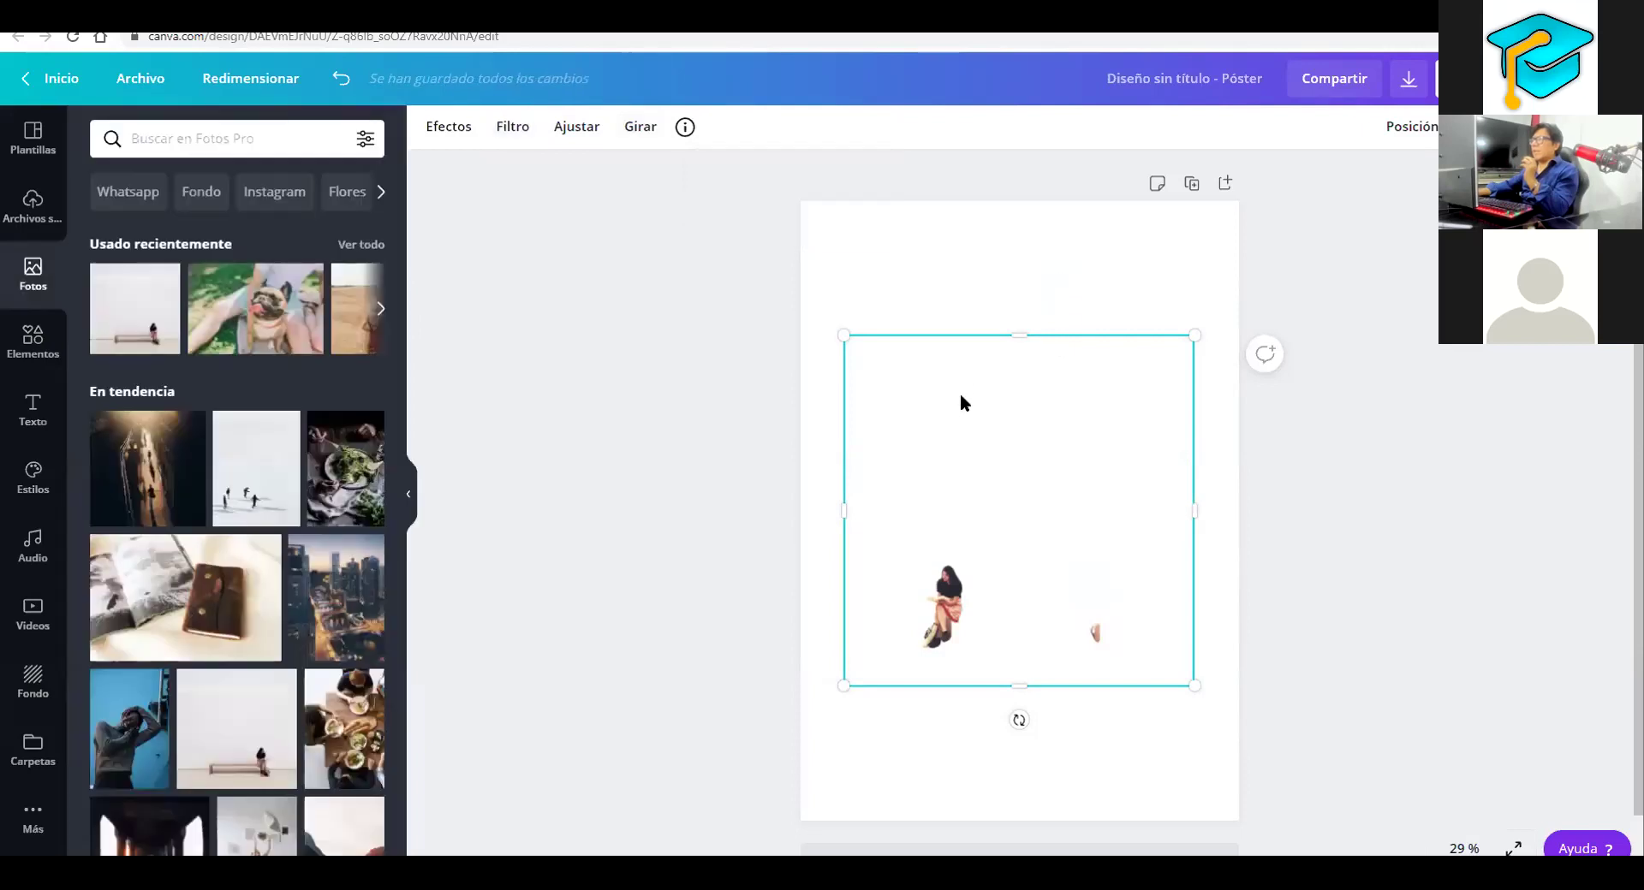
Try vertical and horizontal flips, then return the photo to its original orientation
{"action": "left_click", "coordinate": [641, 129]}
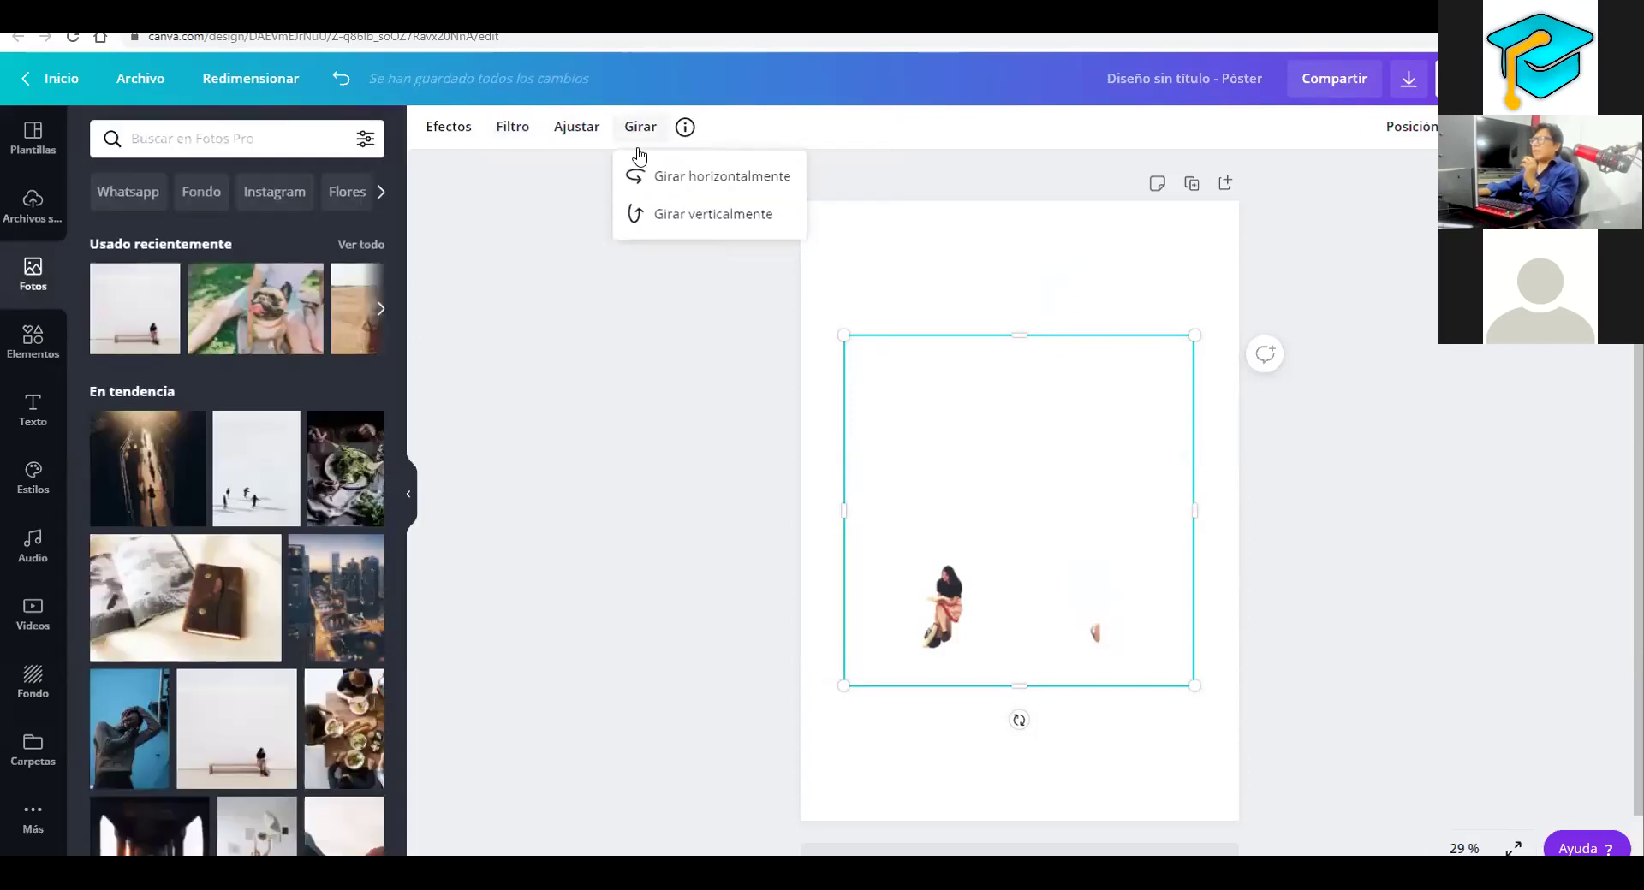
{"action": "left_click", "coordinate": [652, 210]}
{"action": "left_click", "coordinate": [661, 190]}
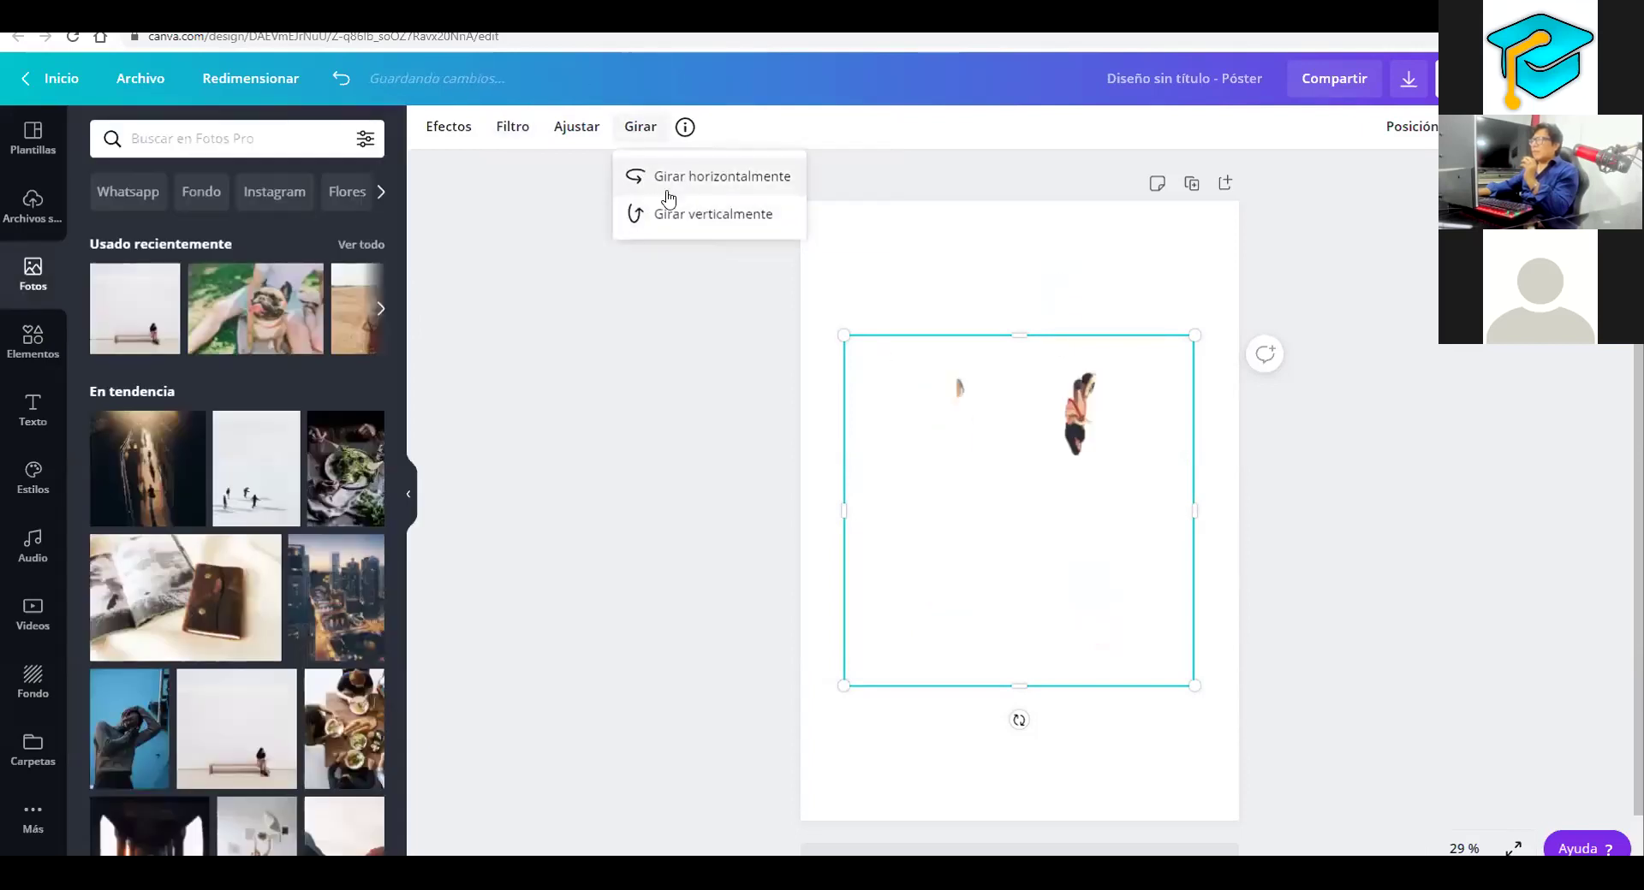
{"action": "key", "text": "ctrl+z"}
{"action": "left_click", "coordinate": [690, 216]}
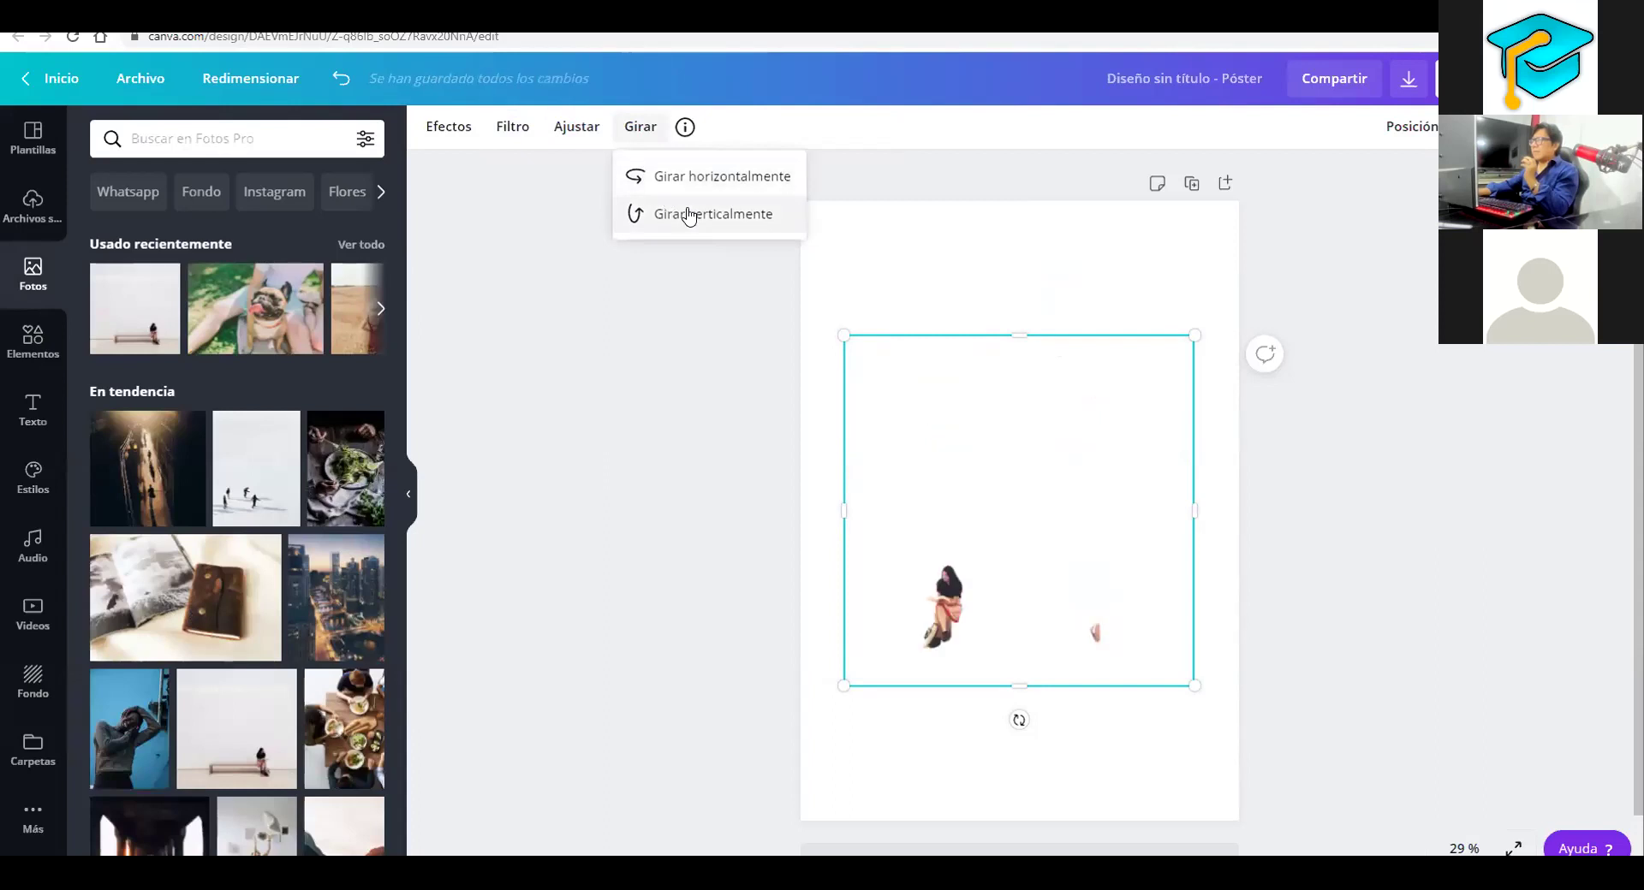
{"action": "left_click", "coordinate": [698, 178]}
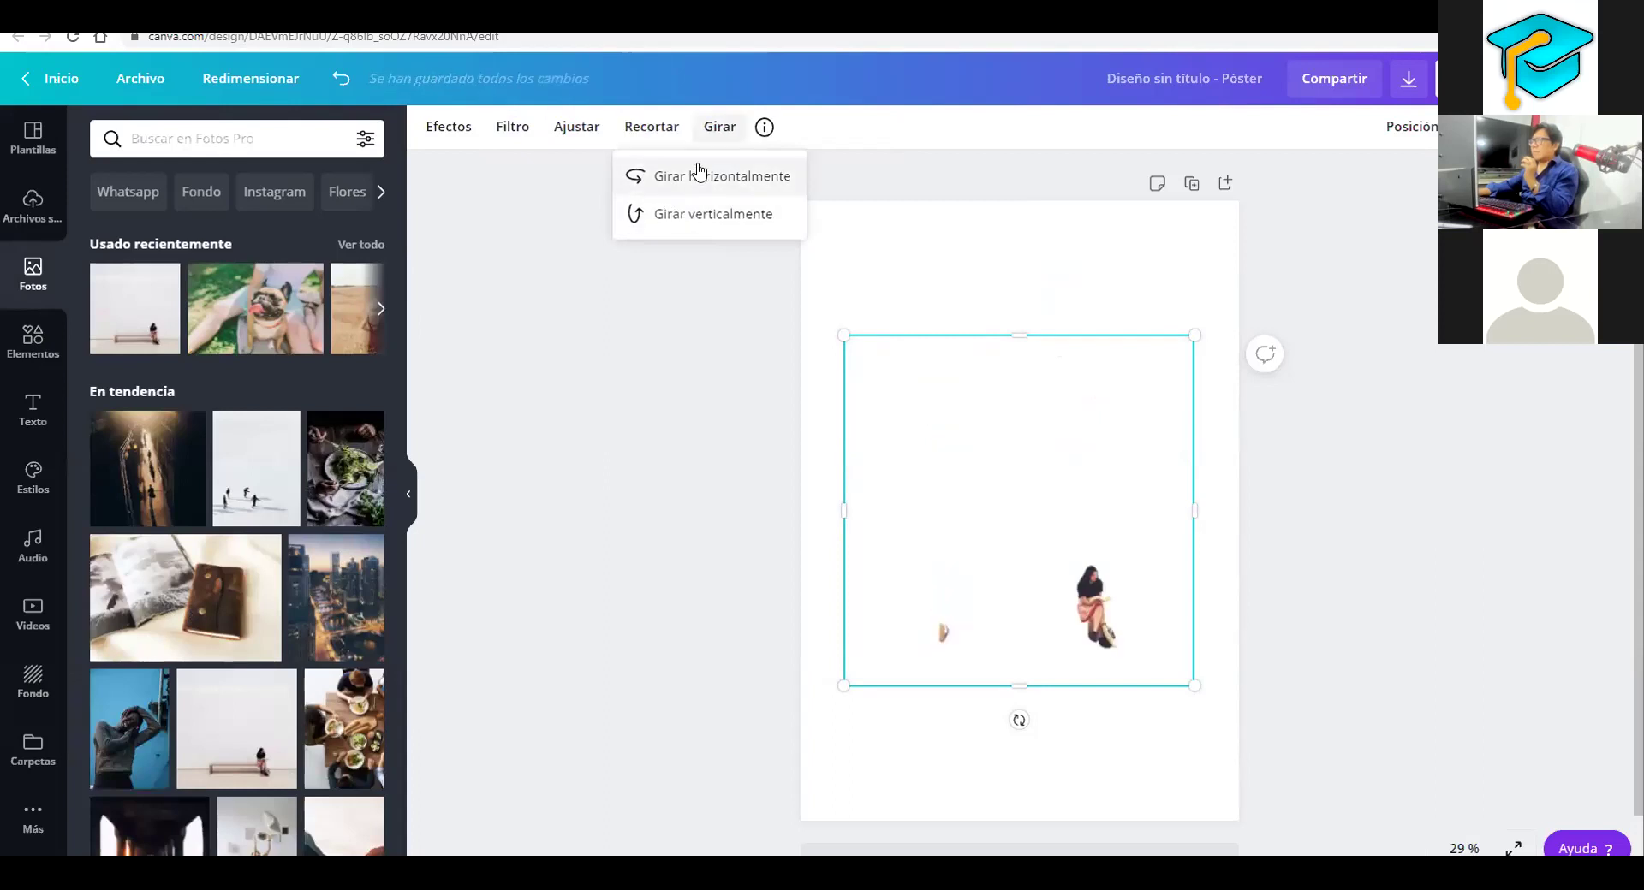
Apply the Summer filter at intensity 50, then switch to the activity-list PDF
{"action": "left_click", "coordinate": [514, 127]}
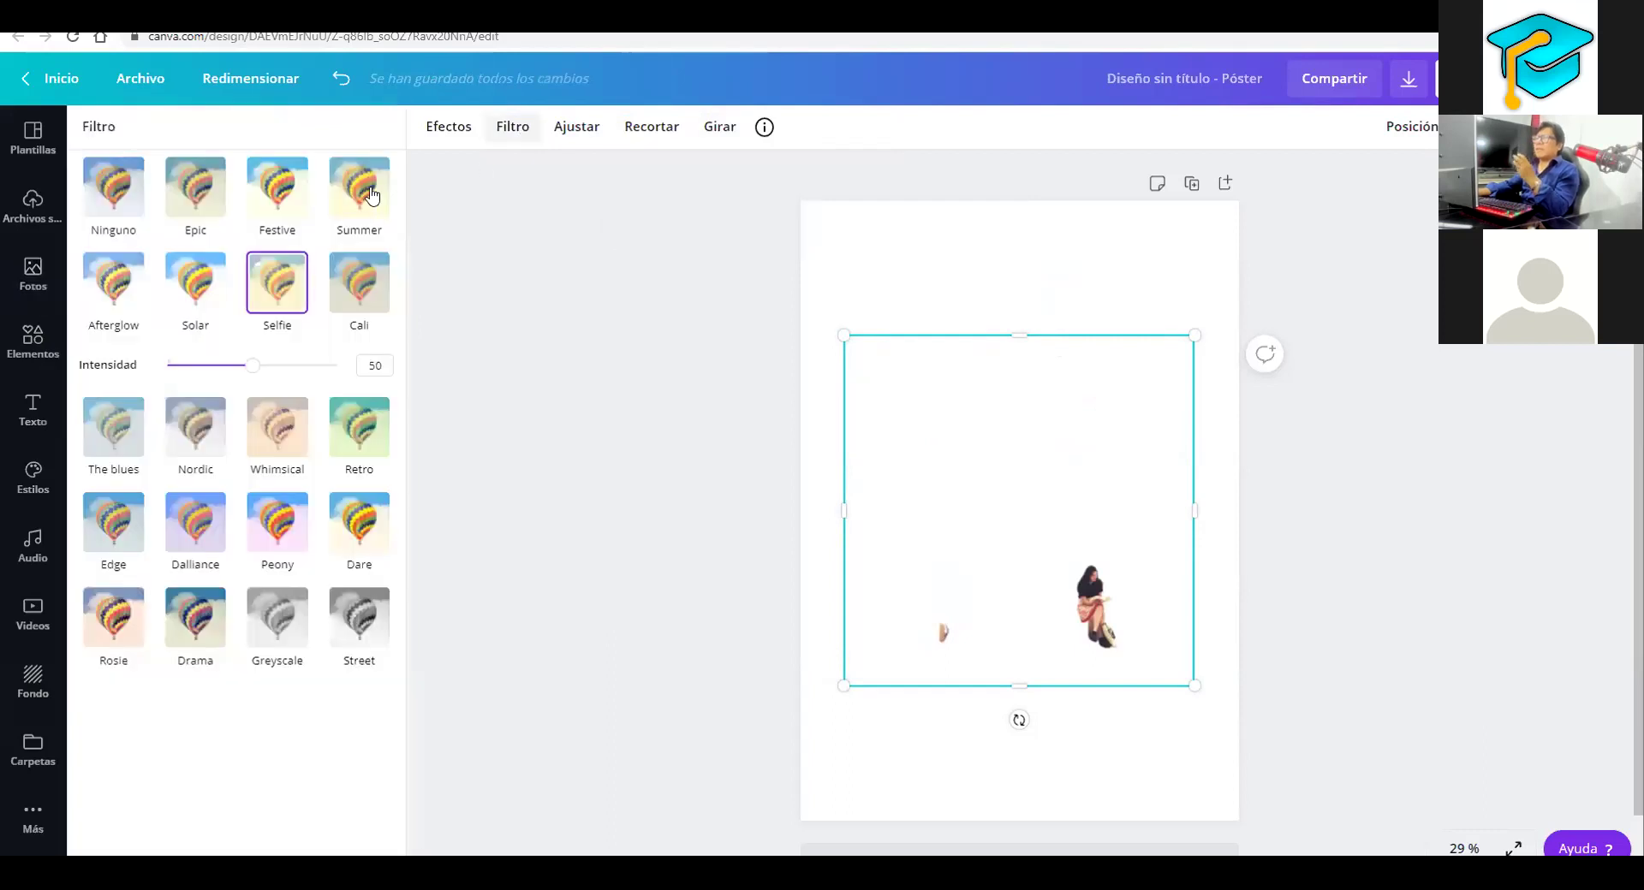
{"action": "left_click", "coordinate": [372, 193]}
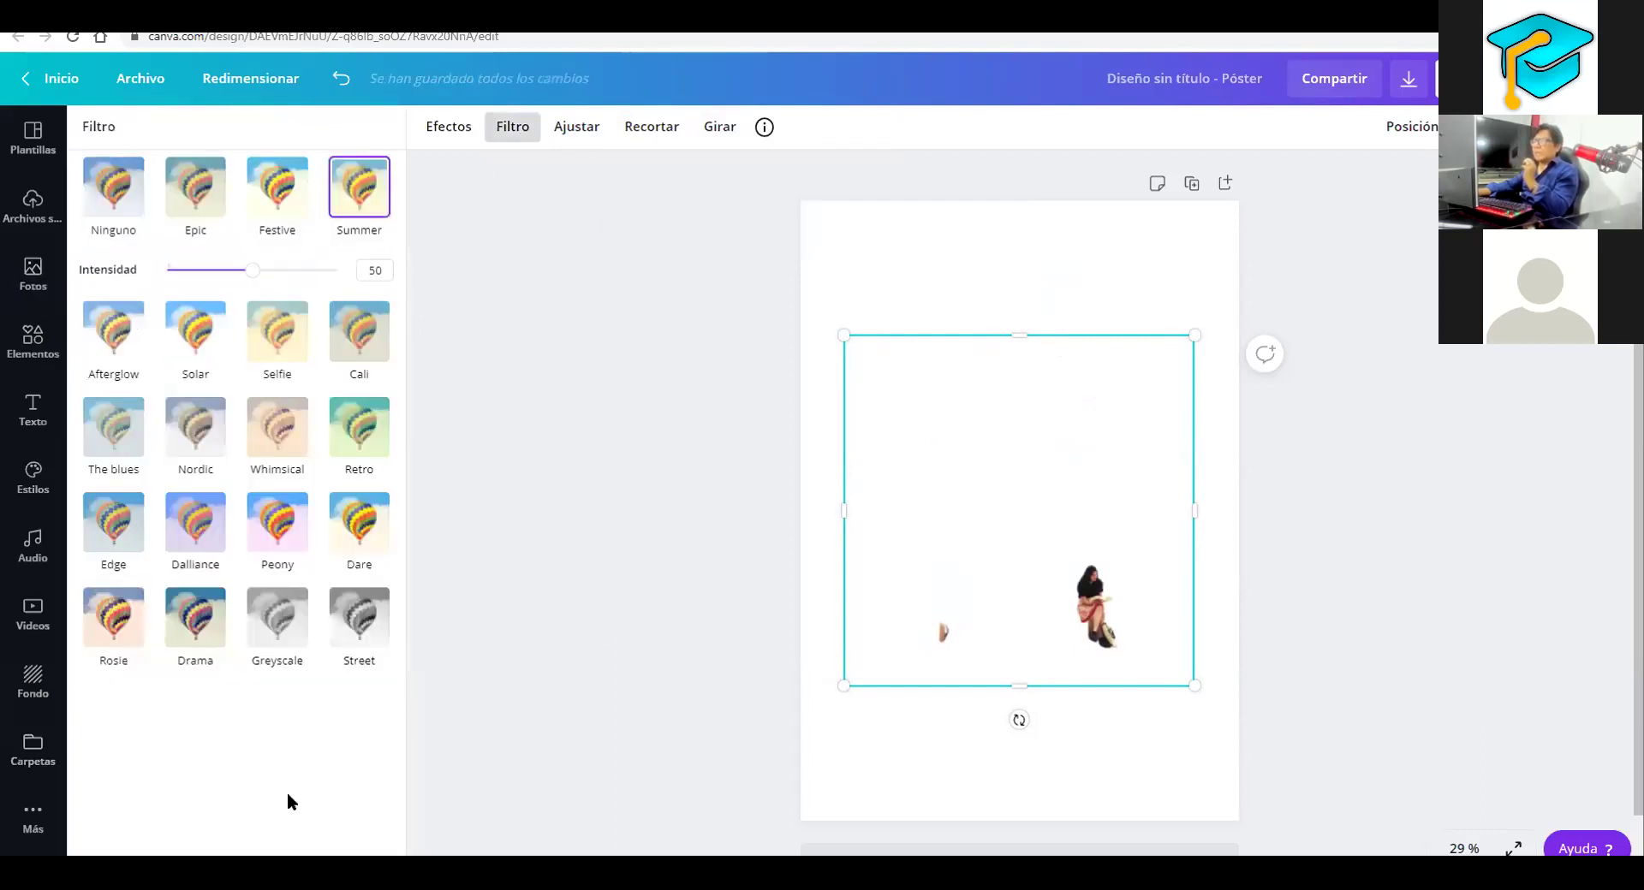
{"action": "key", "text": "ctrl+Tab"}
Underline activity items 3, 5, 1 and 2 in purple ink on the PDF
{"action": "scroll", "coordinate": [546, 465], "scroll_direction": "down", "scroll_amount": 2}
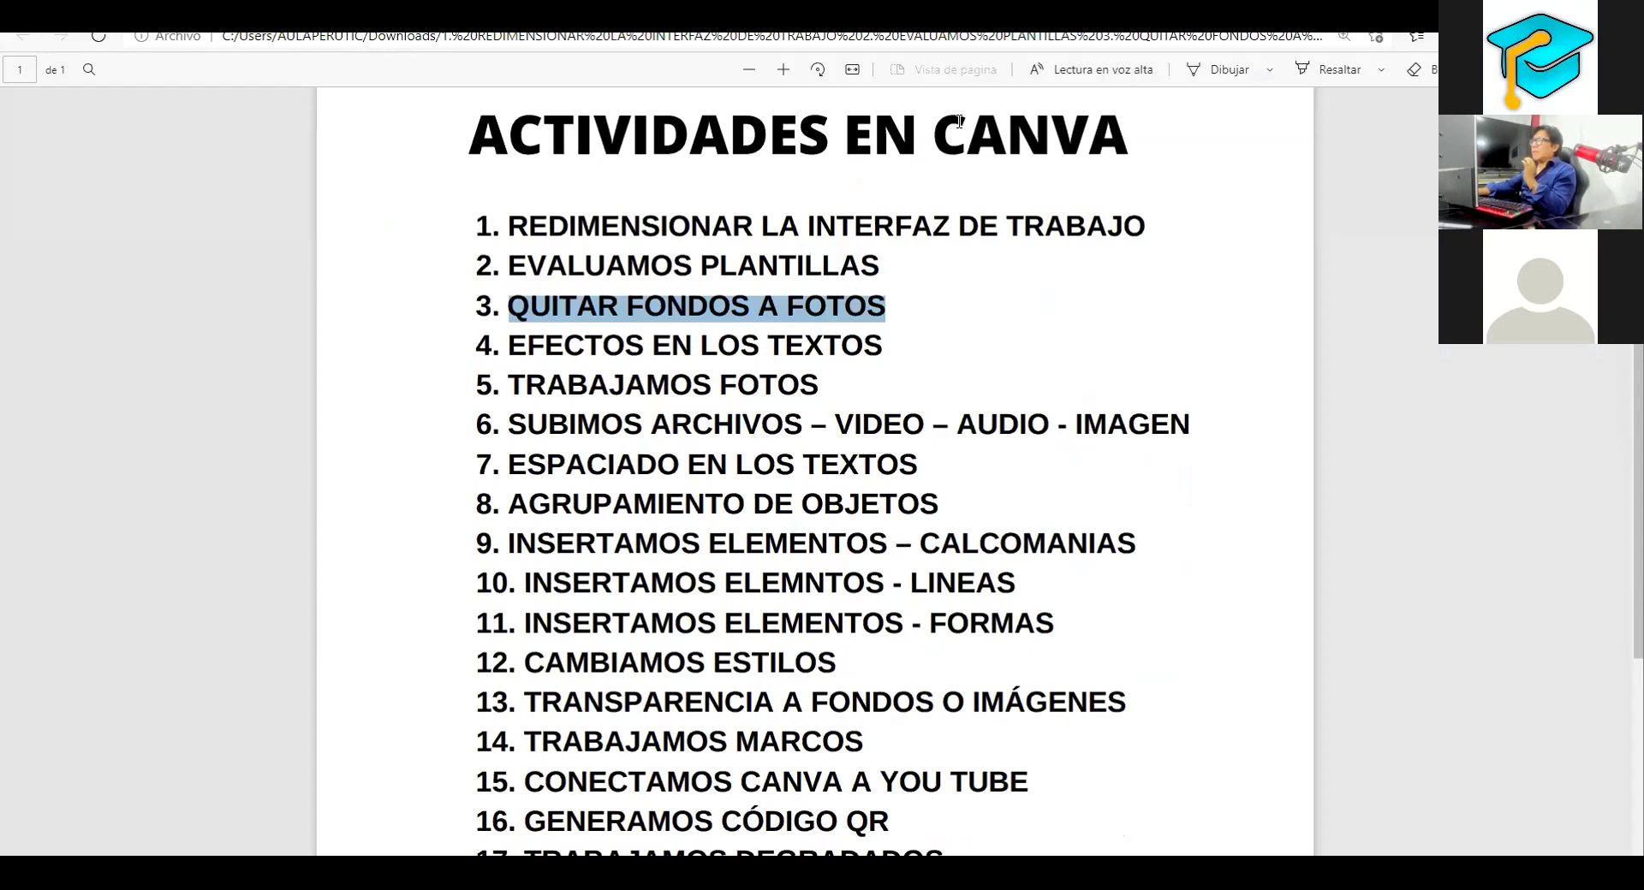
{"action": "left_click_drag", "start_coordinate": [498, 326], "coordinate": [722, 324]}
{"action": "left_click_drag", "start_coordinate": [870, 313], "coordinate": [907, 317]}
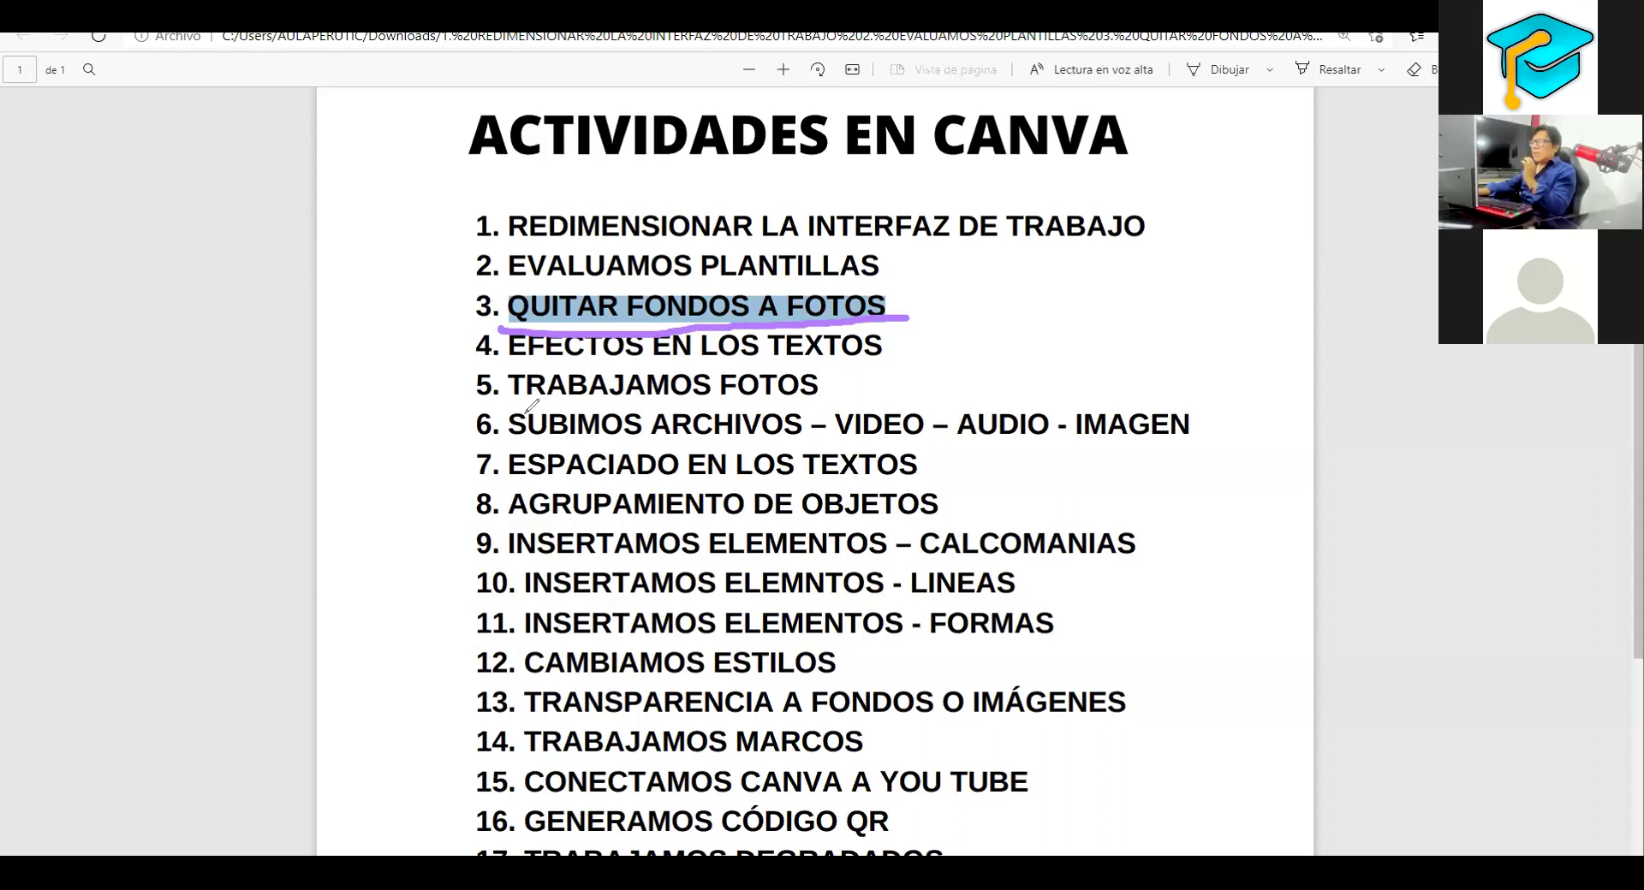
{"action": "left_click_drag", "start_coordinate": [470, 399], "coordinate": [866, 398]}
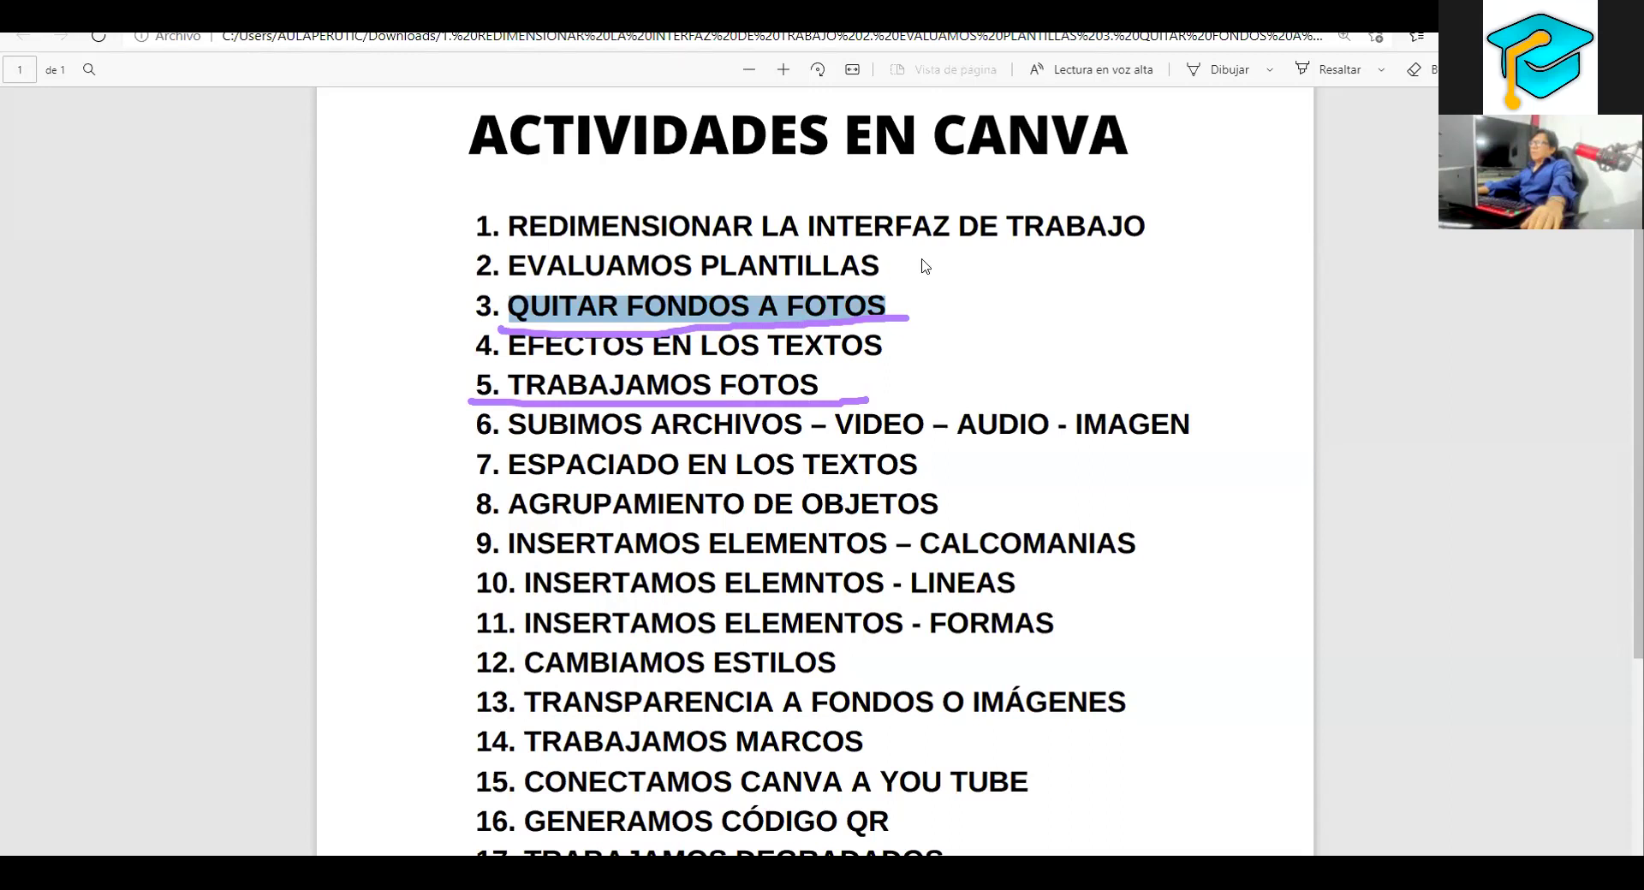
{"action": "left_click", "coordinate": [798, 140]}
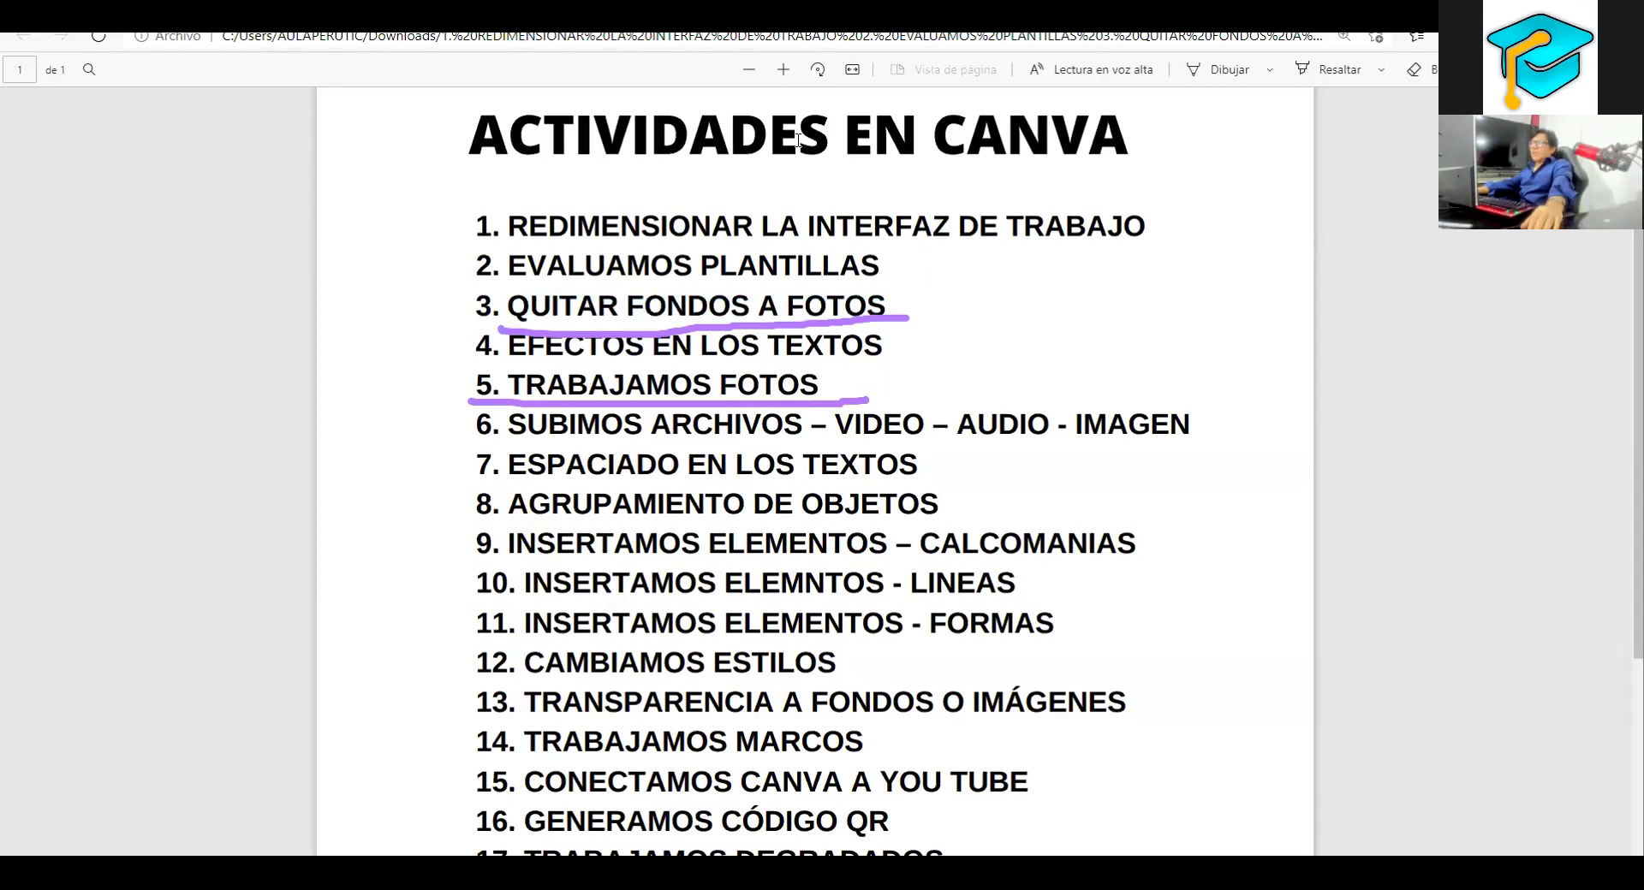
{"action": "left_click_drag", "start_coordinate": [510, 240], "coordinate": [522, 241]}
{"action": "left_click_drag", "start_coordinate": [1091, 240], "coordinate": [1102, 243]}
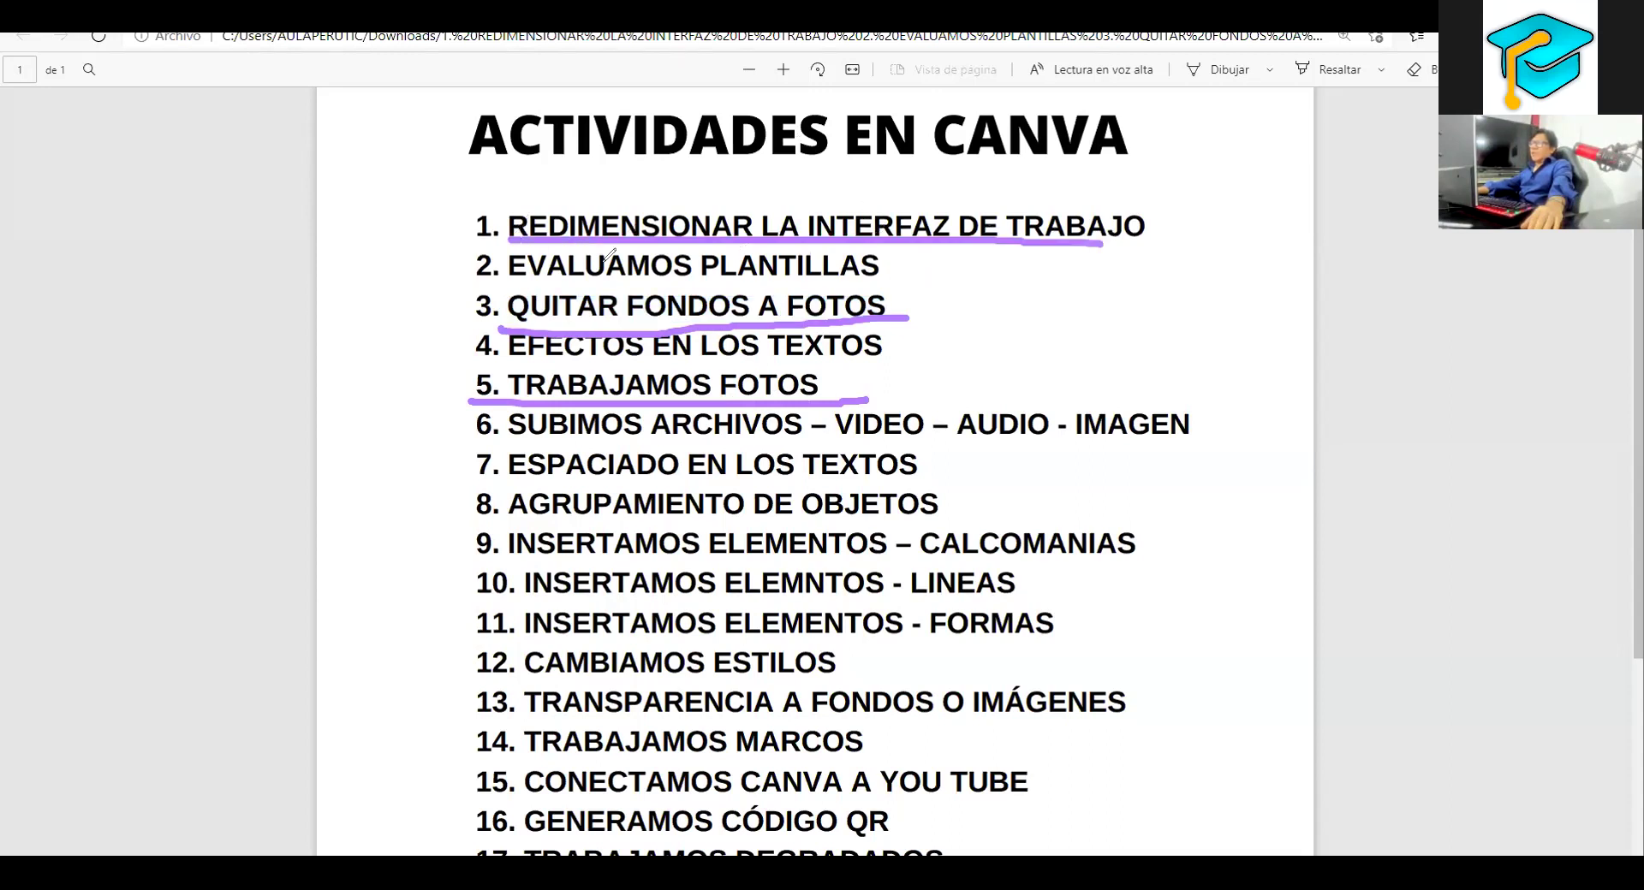
{"action": "left_click_drag", "start_coordinate": [500, 286], "coordinate": [871, 289]}
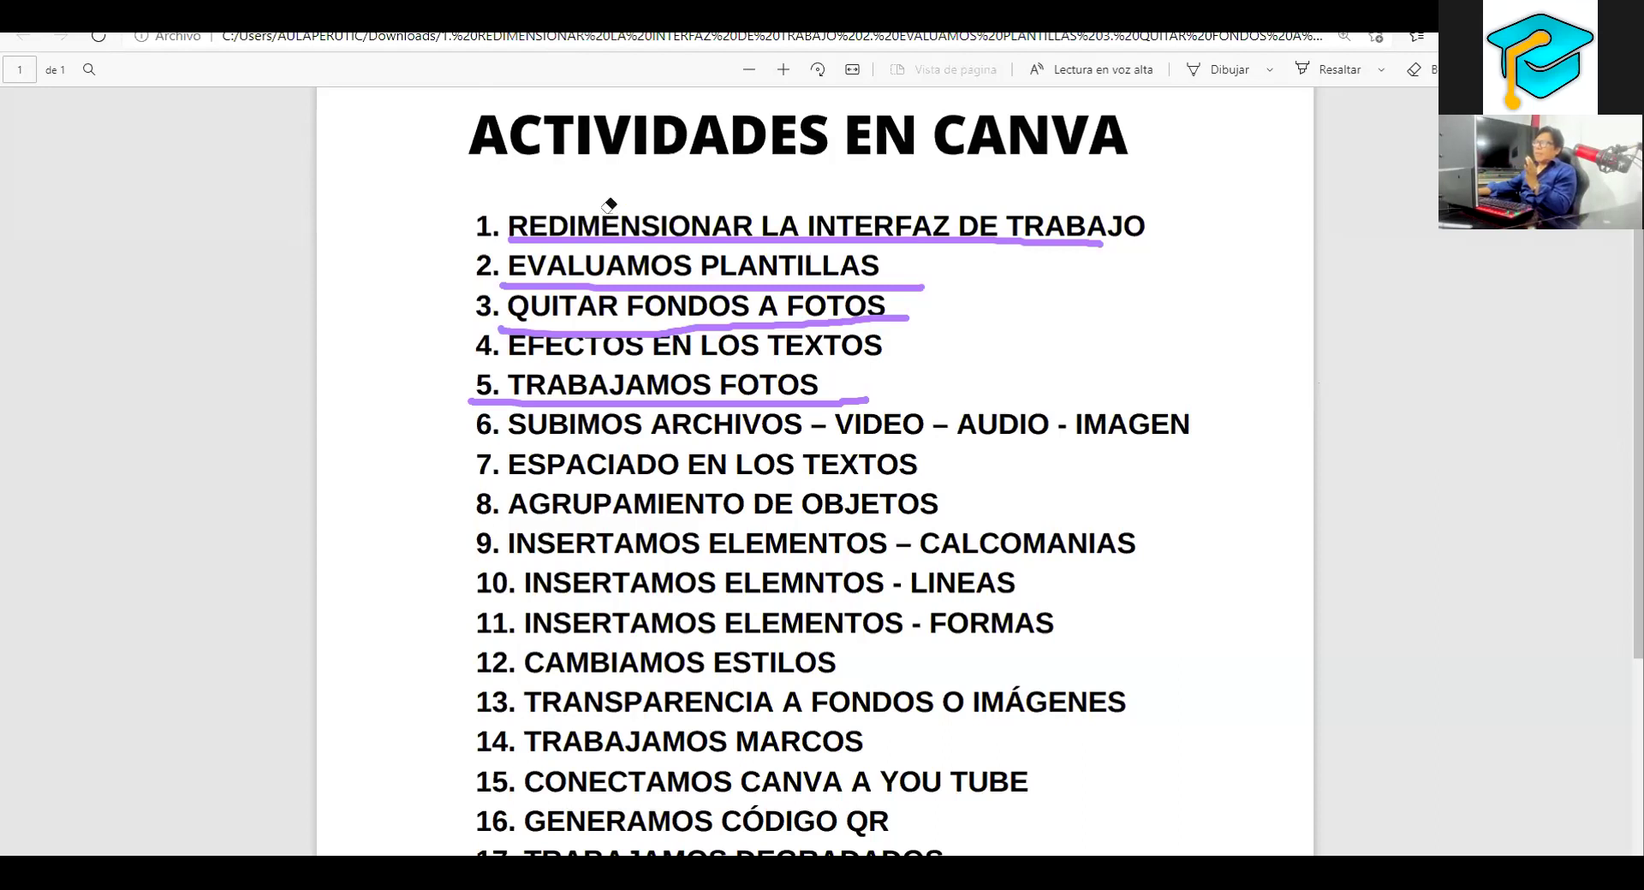
Erase all the ink underlines and return to the Canva poster window
{"action": "left_click_drag", "start_coordinate": [585, 512], "coordinate": [528, 163]}
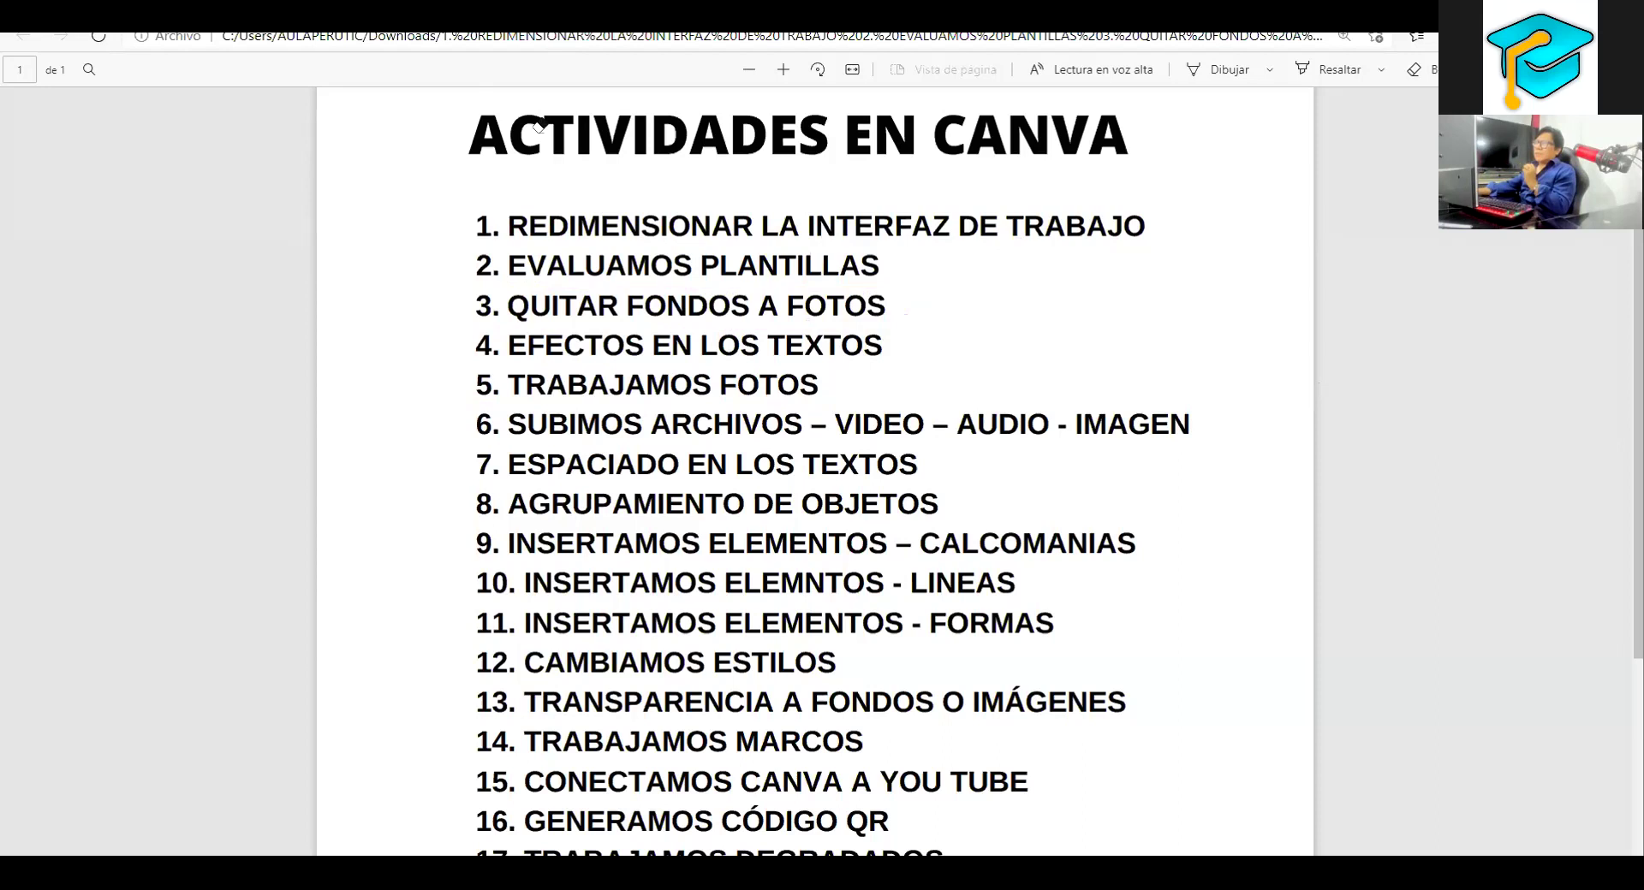
{"action": "mouse_move", "coordinate": [262, 861]}
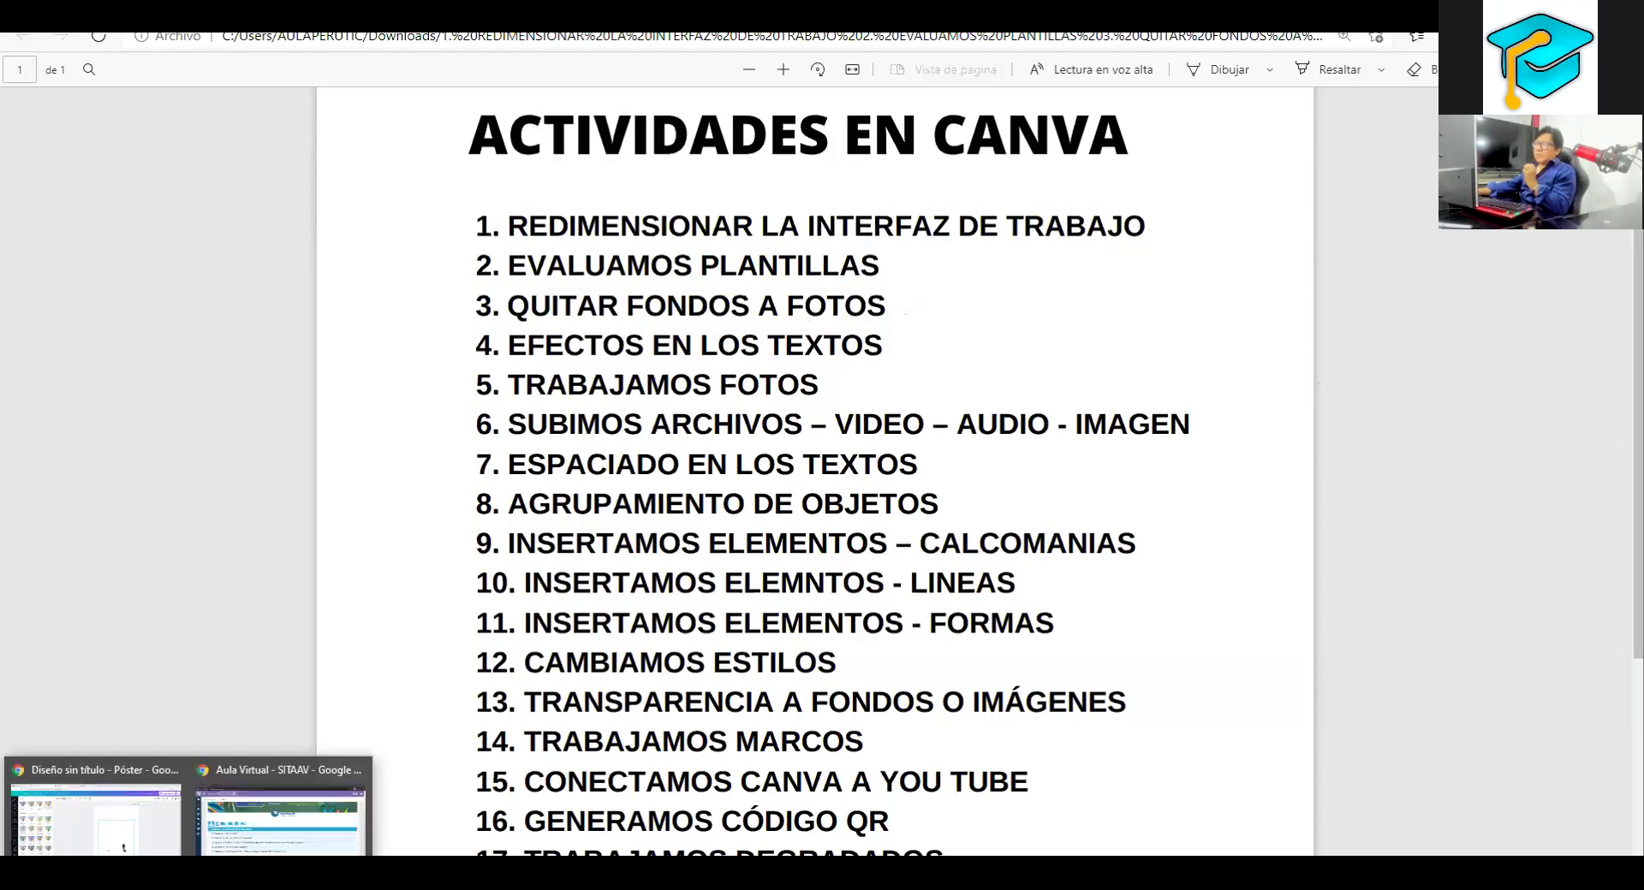
{"action": "left_click", "coordinate": [114, 825]}
{"action": "left_click", "coordinate": [839, 494]}
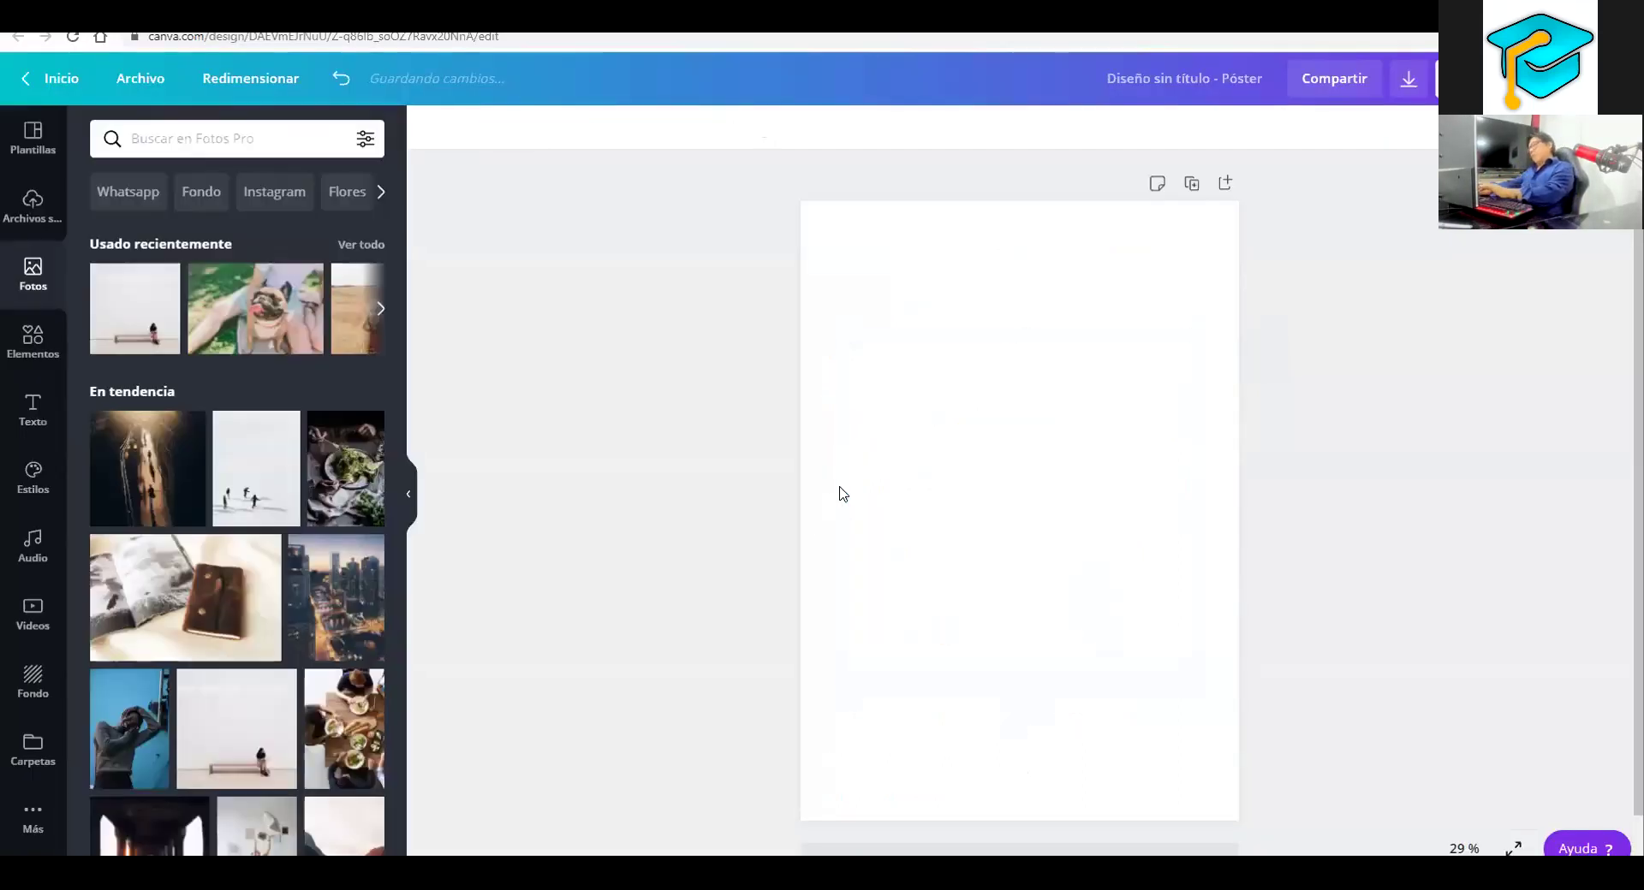
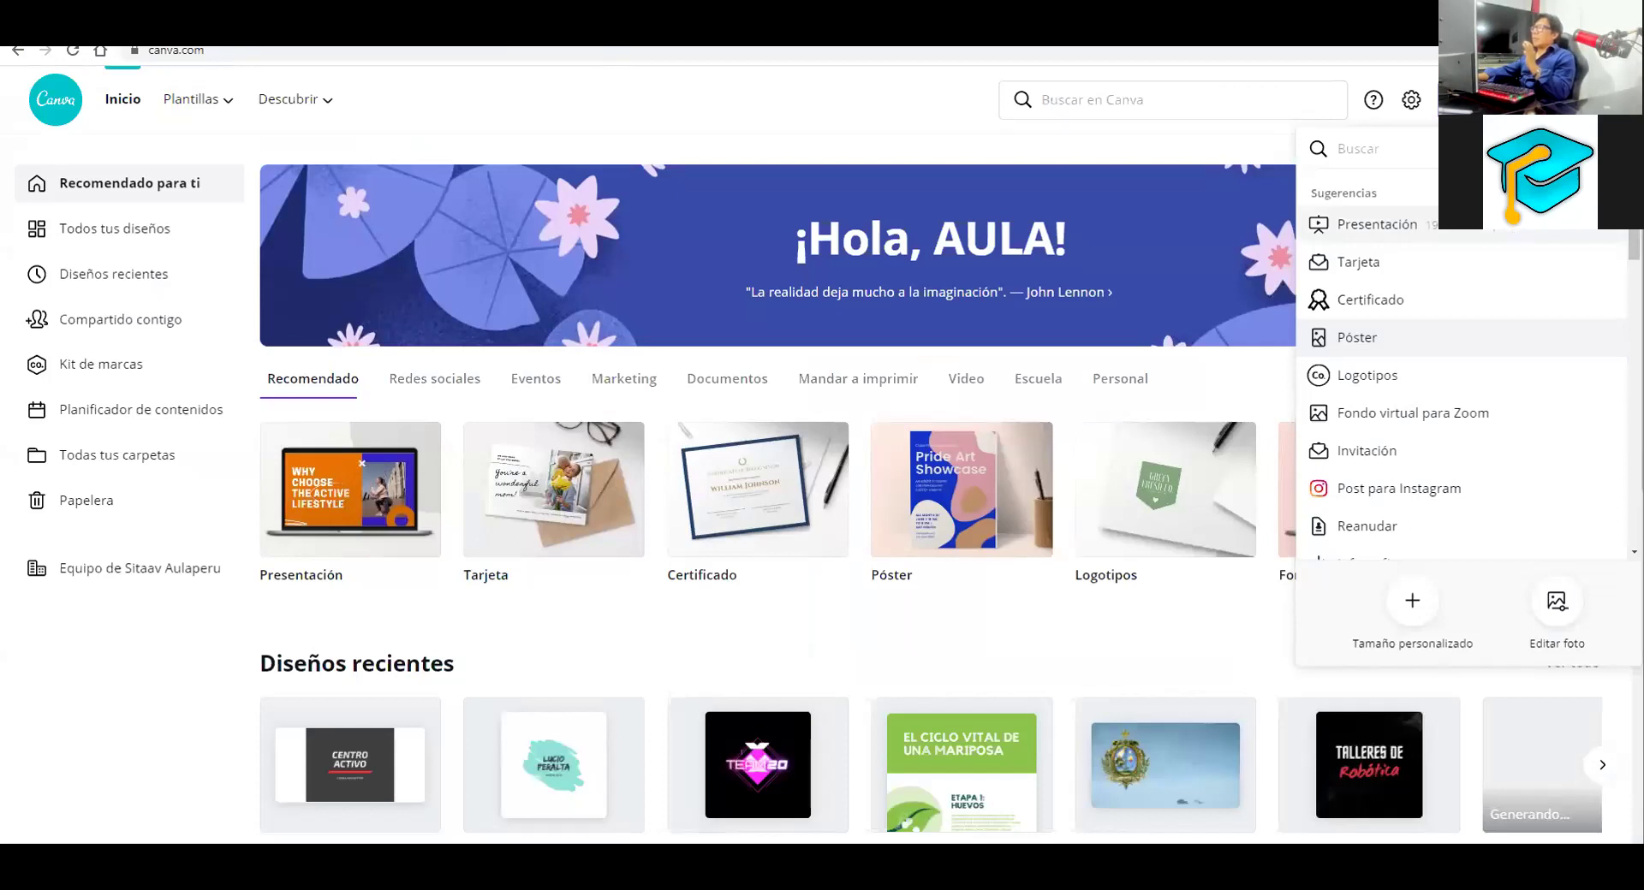
Start a new Invitation (A6) design from the Sugerencias design-type list
{"action": "left_click_drag", "start_coordinate": [1118, 323], "coordinate": [896, 492]}
{"action": "left_click_drag", "start_coordinate": [1119, 323], "coordinate": [1429, 120]}
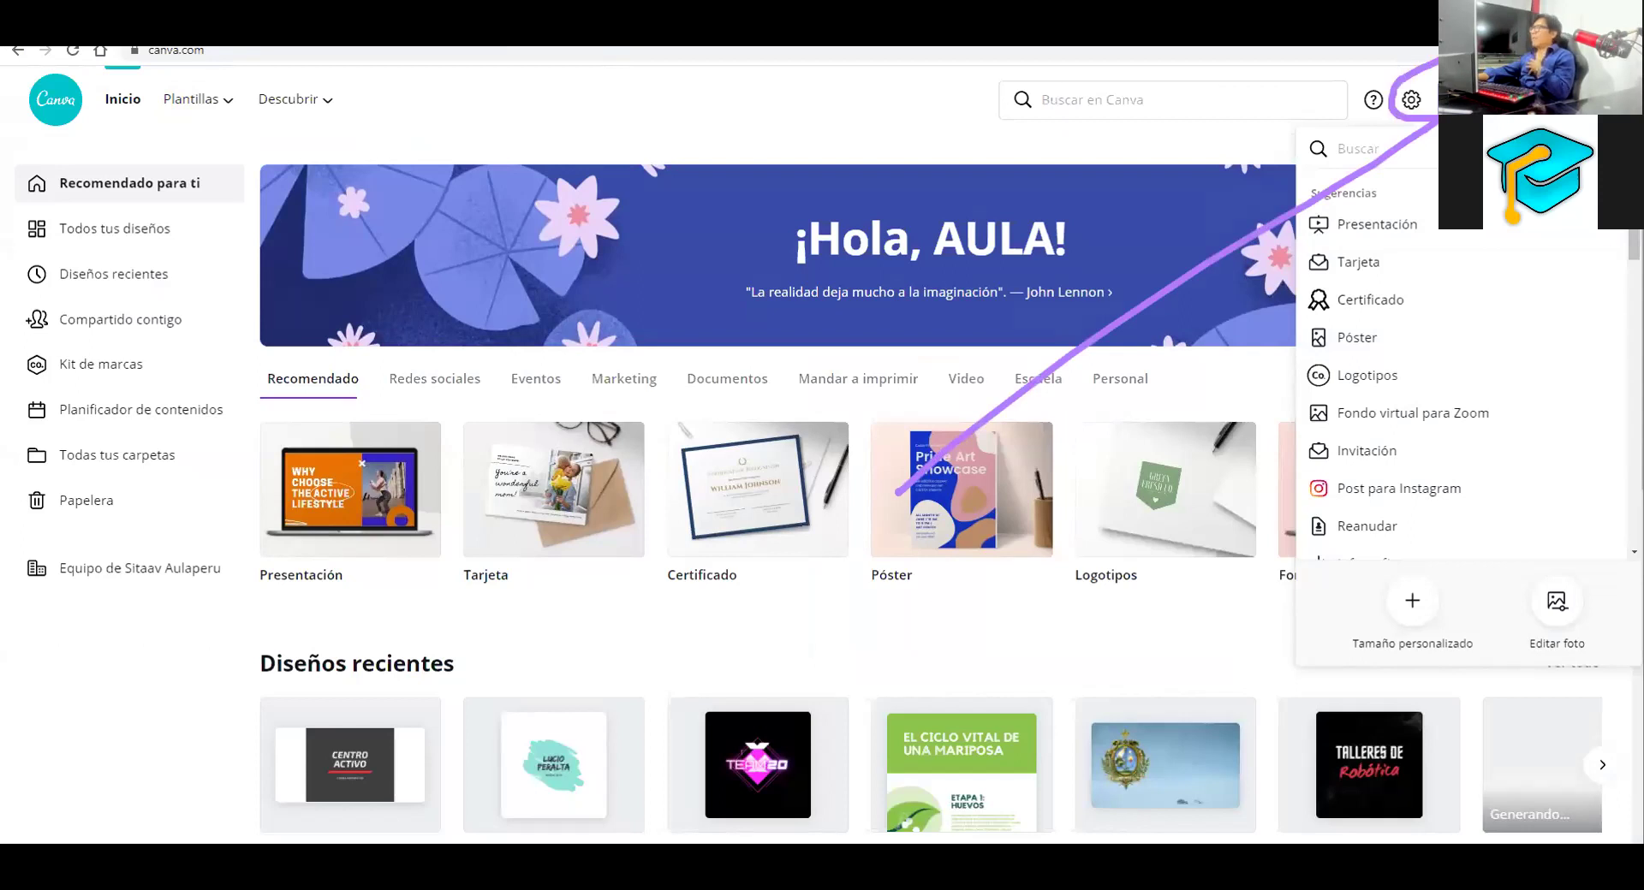
{"action": "key", "text": "Escape"}
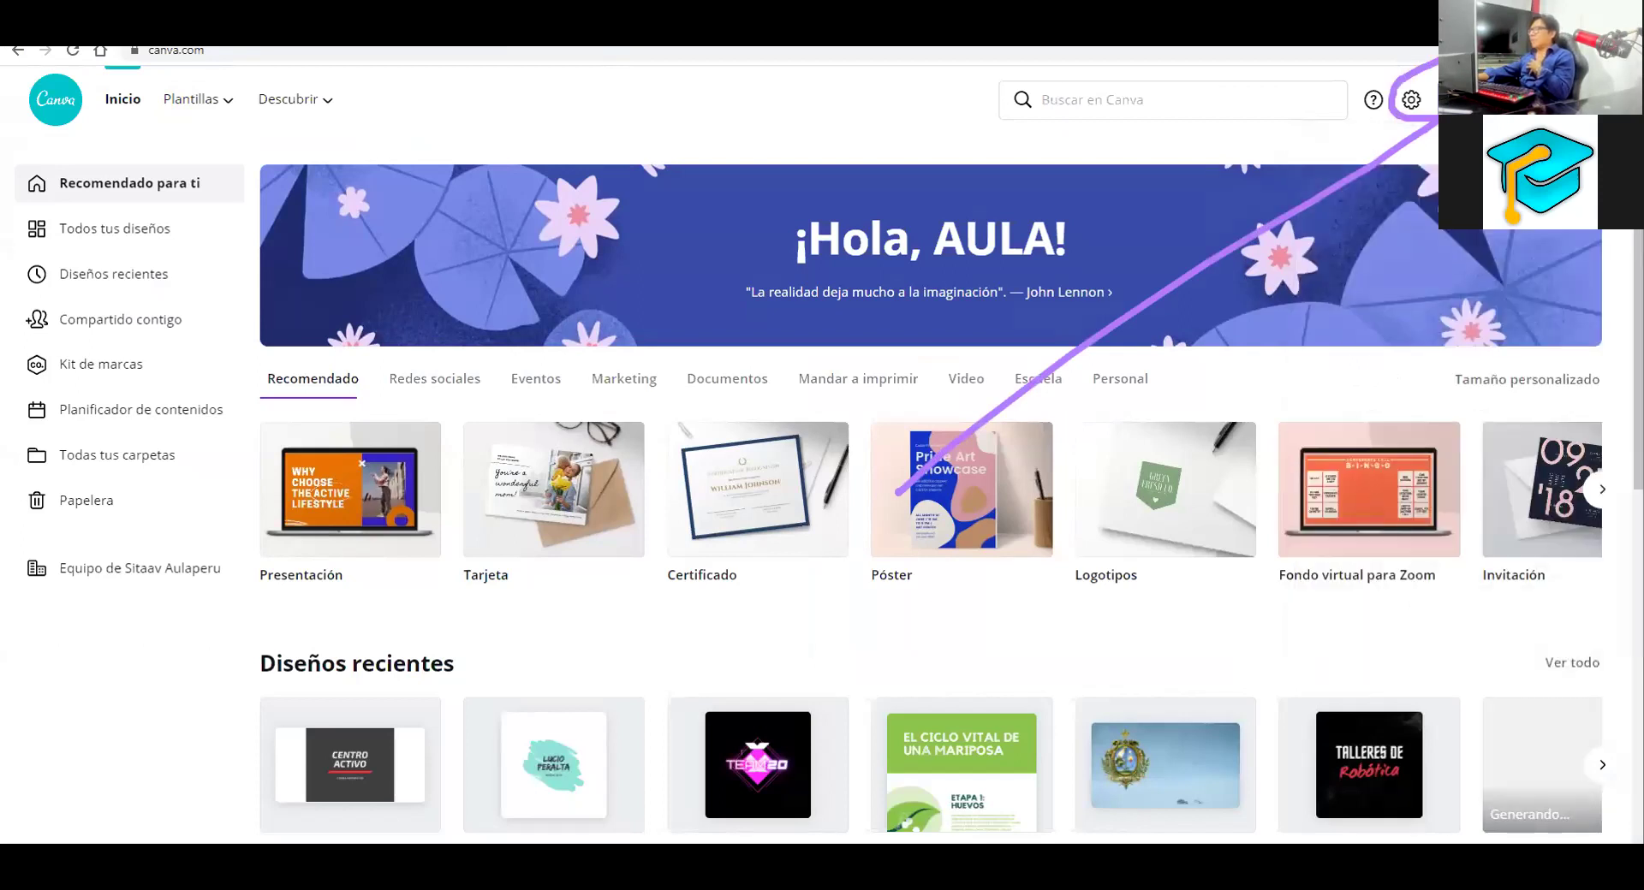
{"action": "left_click", "coordinate": [1541, 99]}
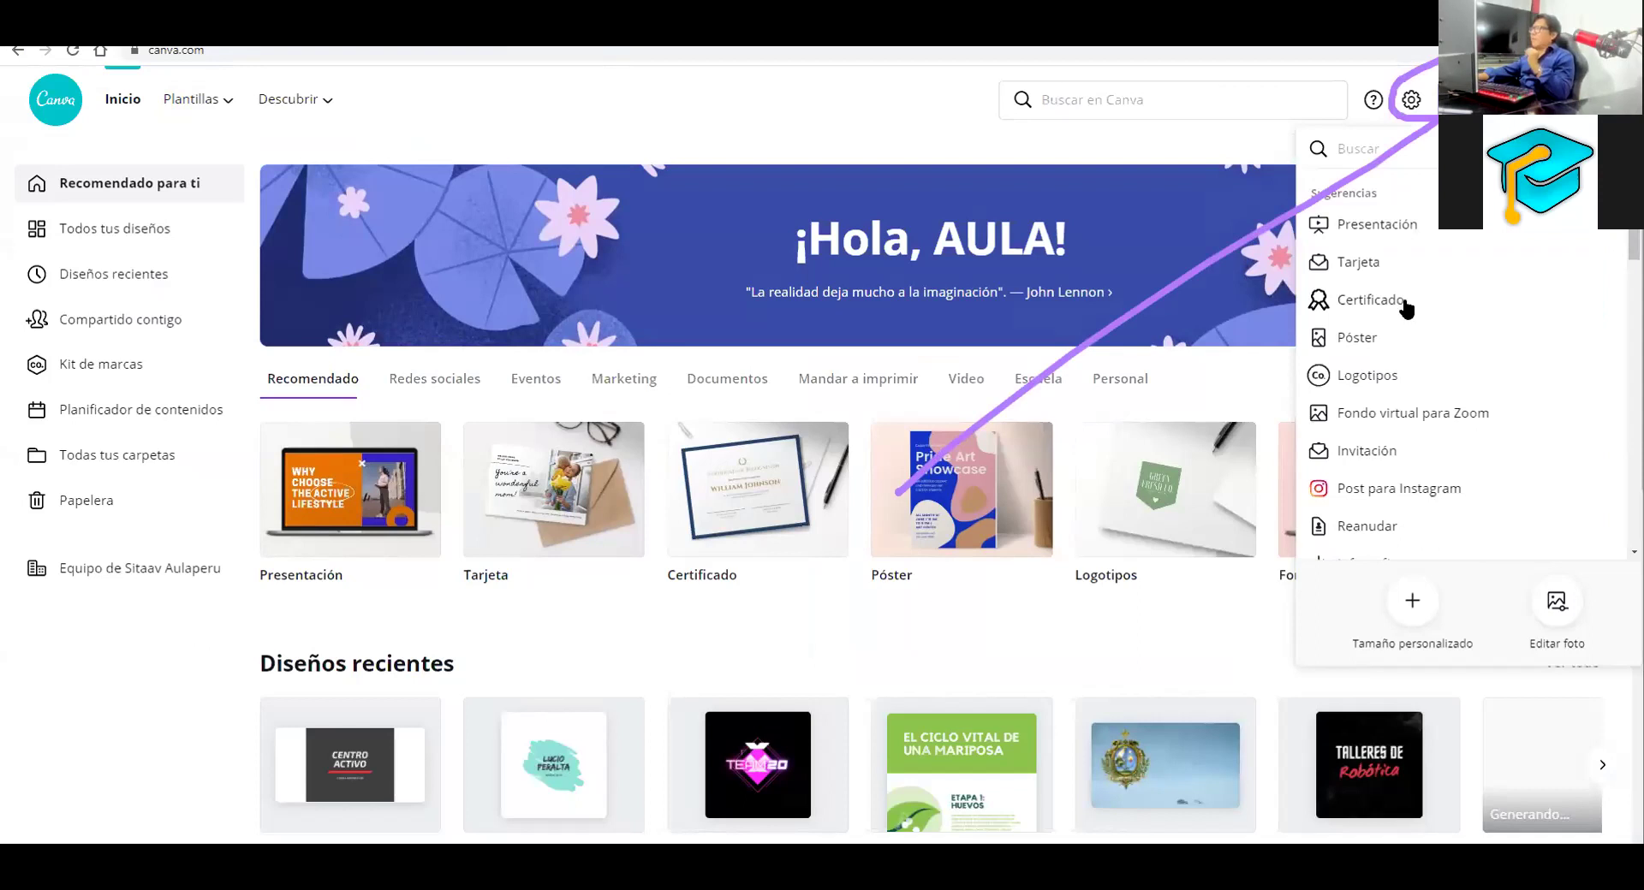
{"action": "scroll", "coordinate": [1387, 387], "scroll_direction": "down", "scroll_amount": 5}
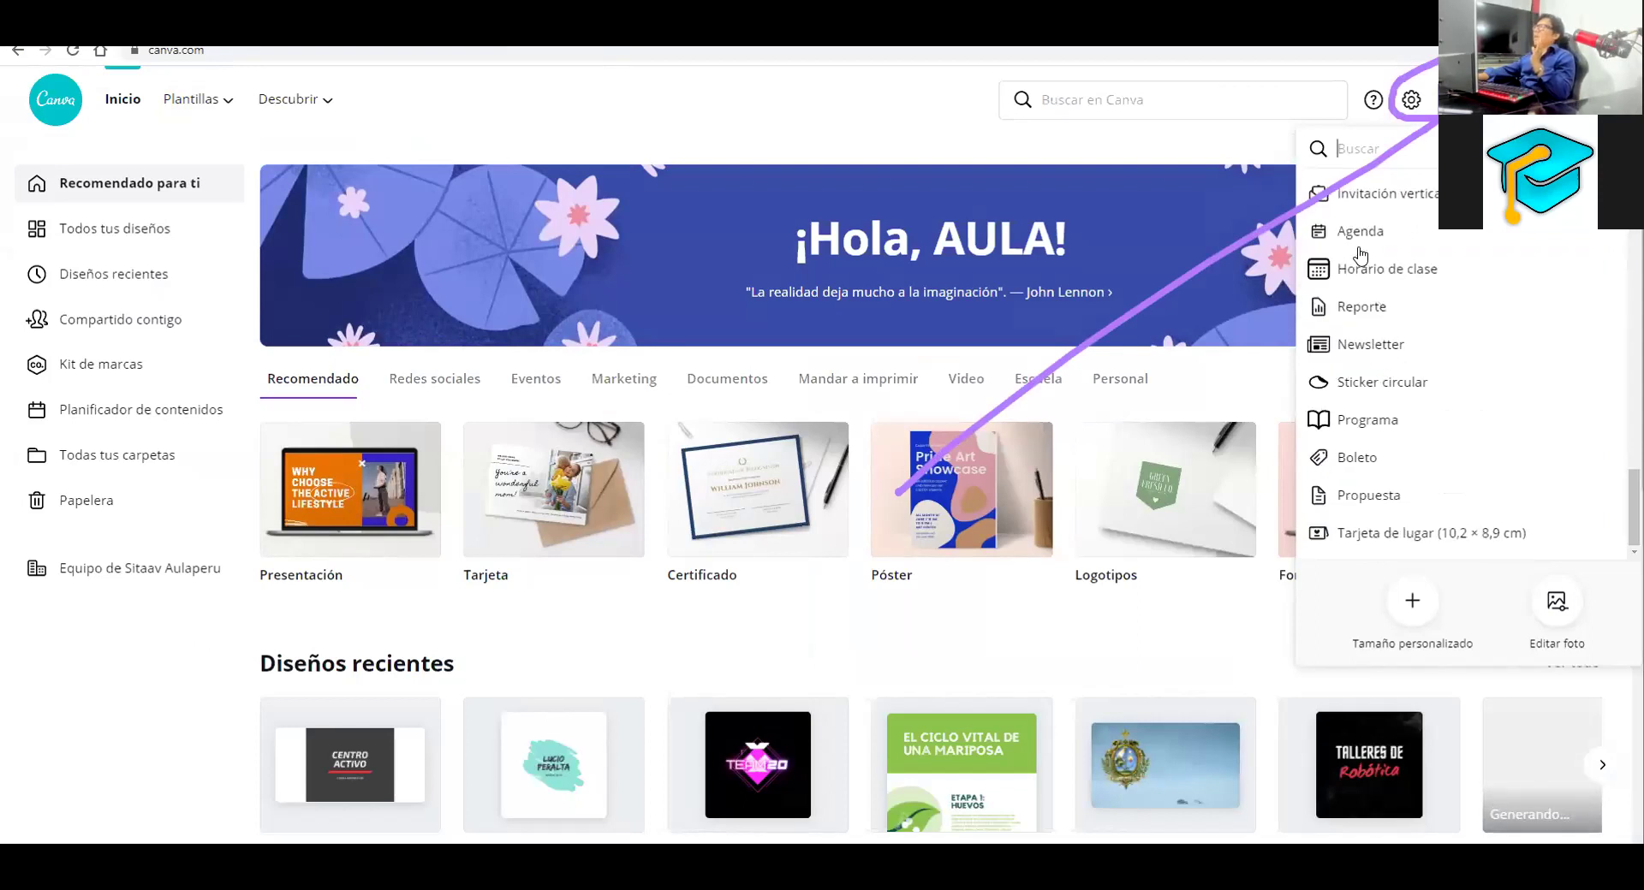
{"action": "left_click", "coordinate": [1318, 242]}
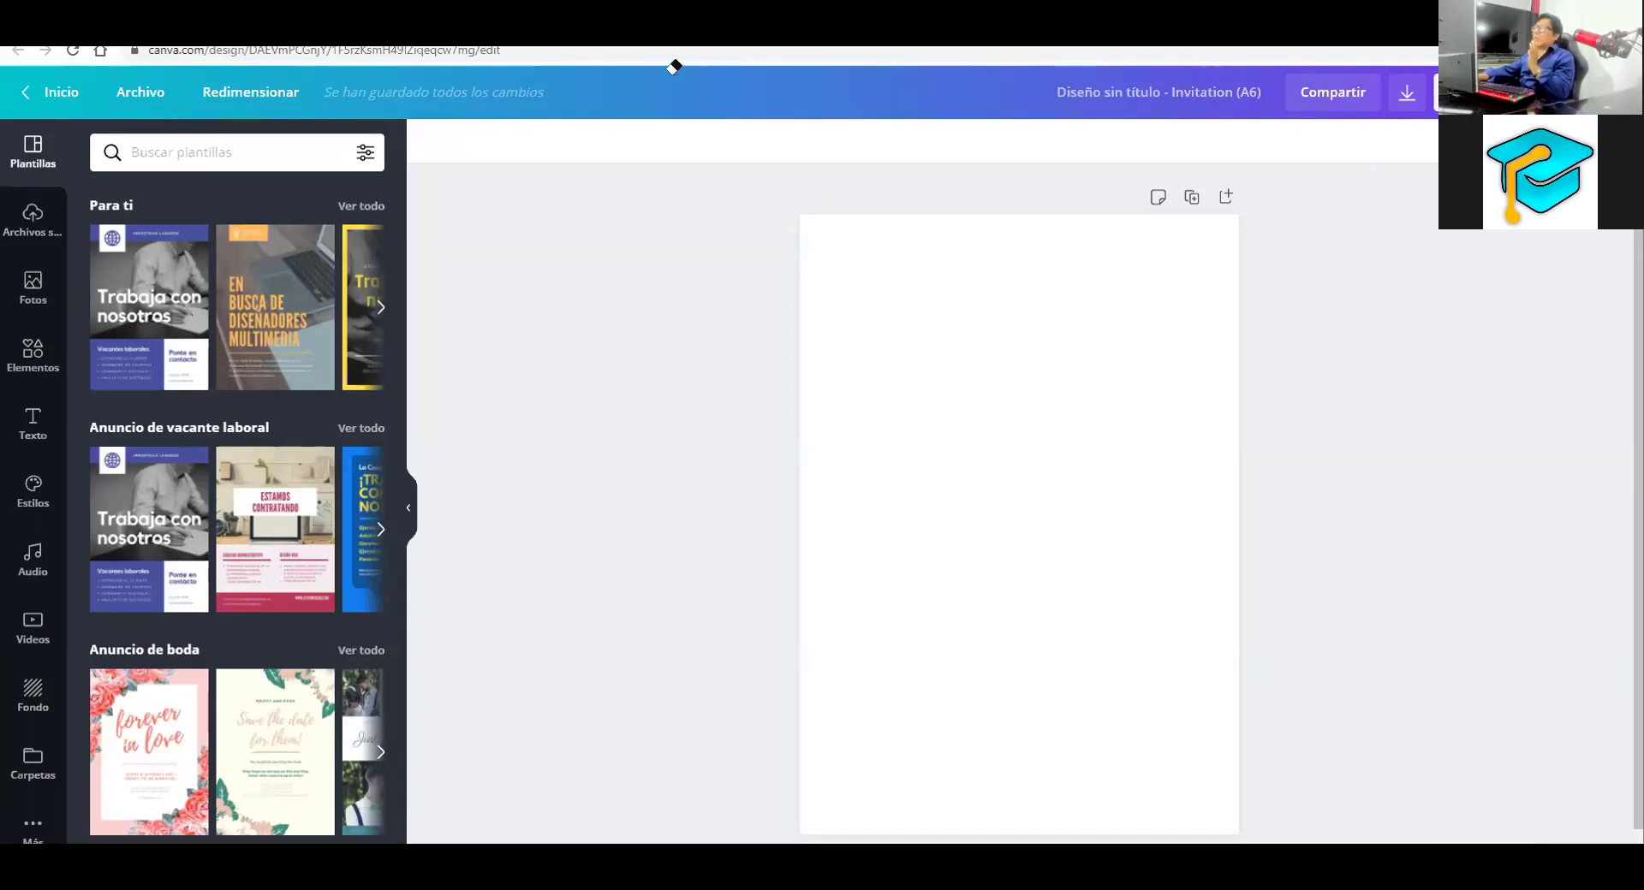
Add the woman-with-hydrangeas stock photo from Fotos to the page and open its Efectos
{"action": "mouse_move", "coordinate": [717, 187]}
{"action": "left_mouse_down"}
{"action": "mouse_move", "coordinate": [90, 329]}
{"action": "mouse_move", "coordinate": [57, 271]}
{"action": "left_mouse_up"}
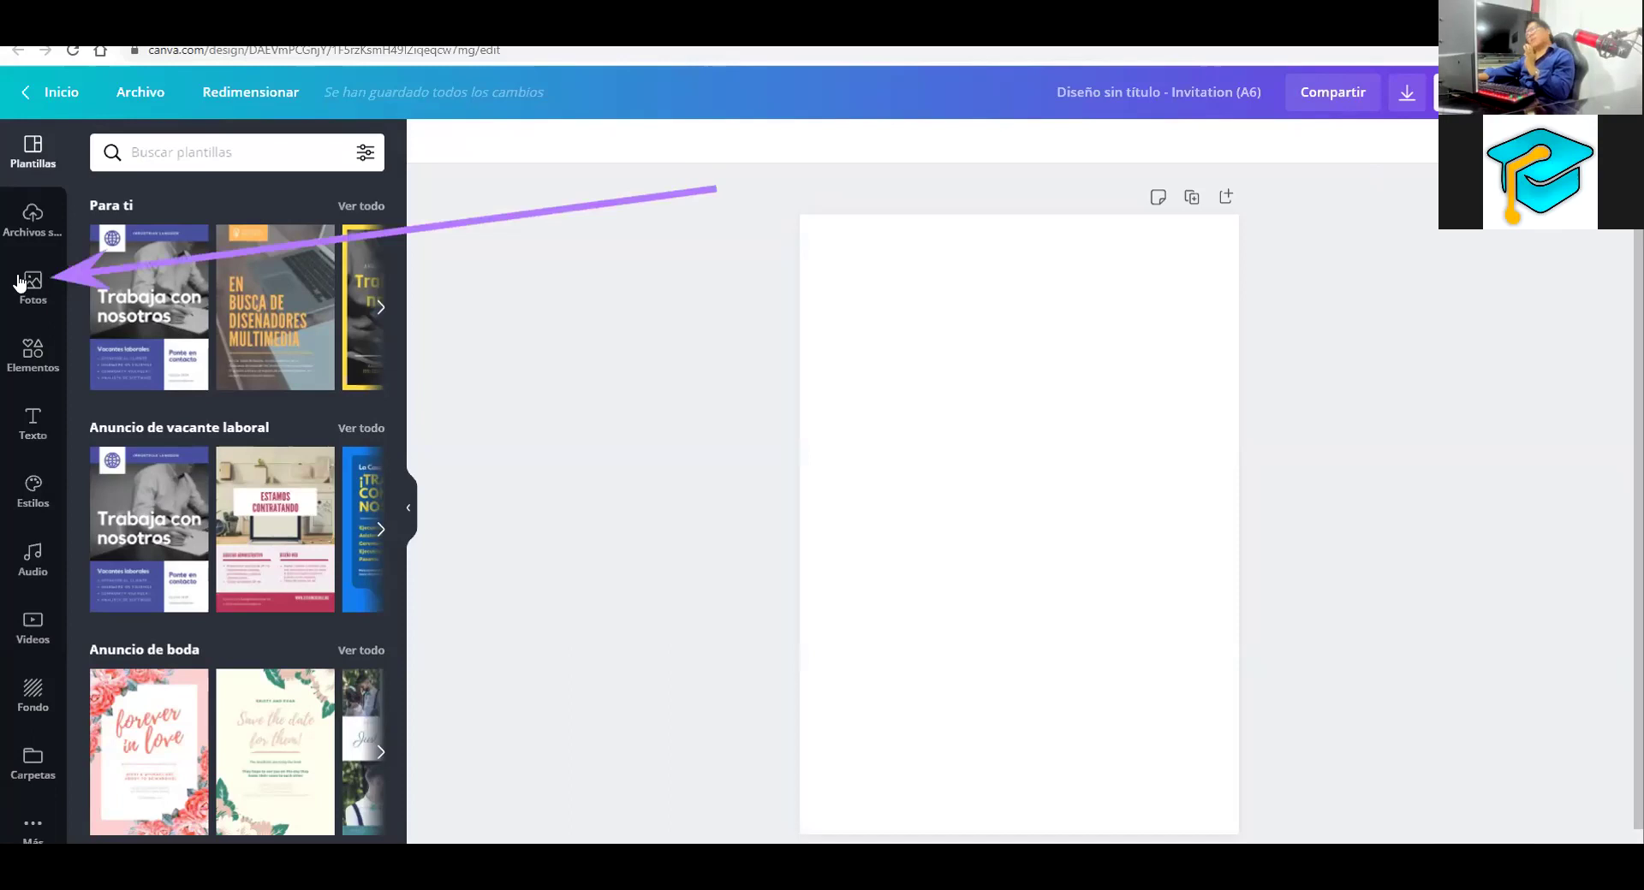
{"action": "left_click", "coordinate": [26, 284]}
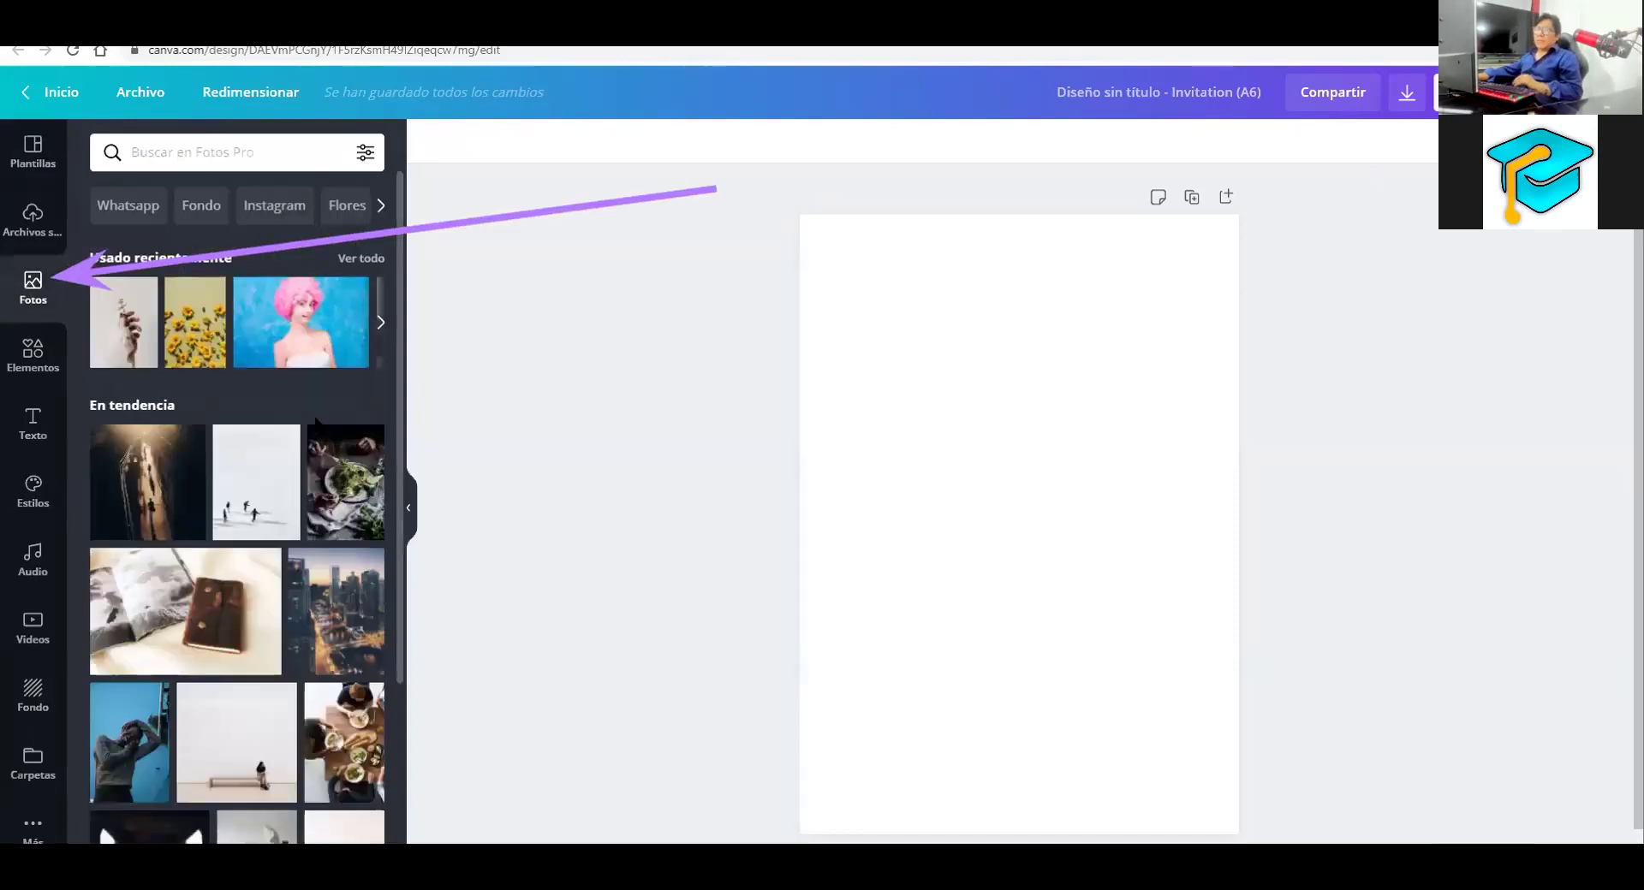
{"action": "scroll", "coordinate": [315, 467], "scroll_direction": "down", "scroll_amount": 2}
{"action": "scroll", "coordinate": [282, 550], "scroll_direction": "down", "scroll_amount": 2}
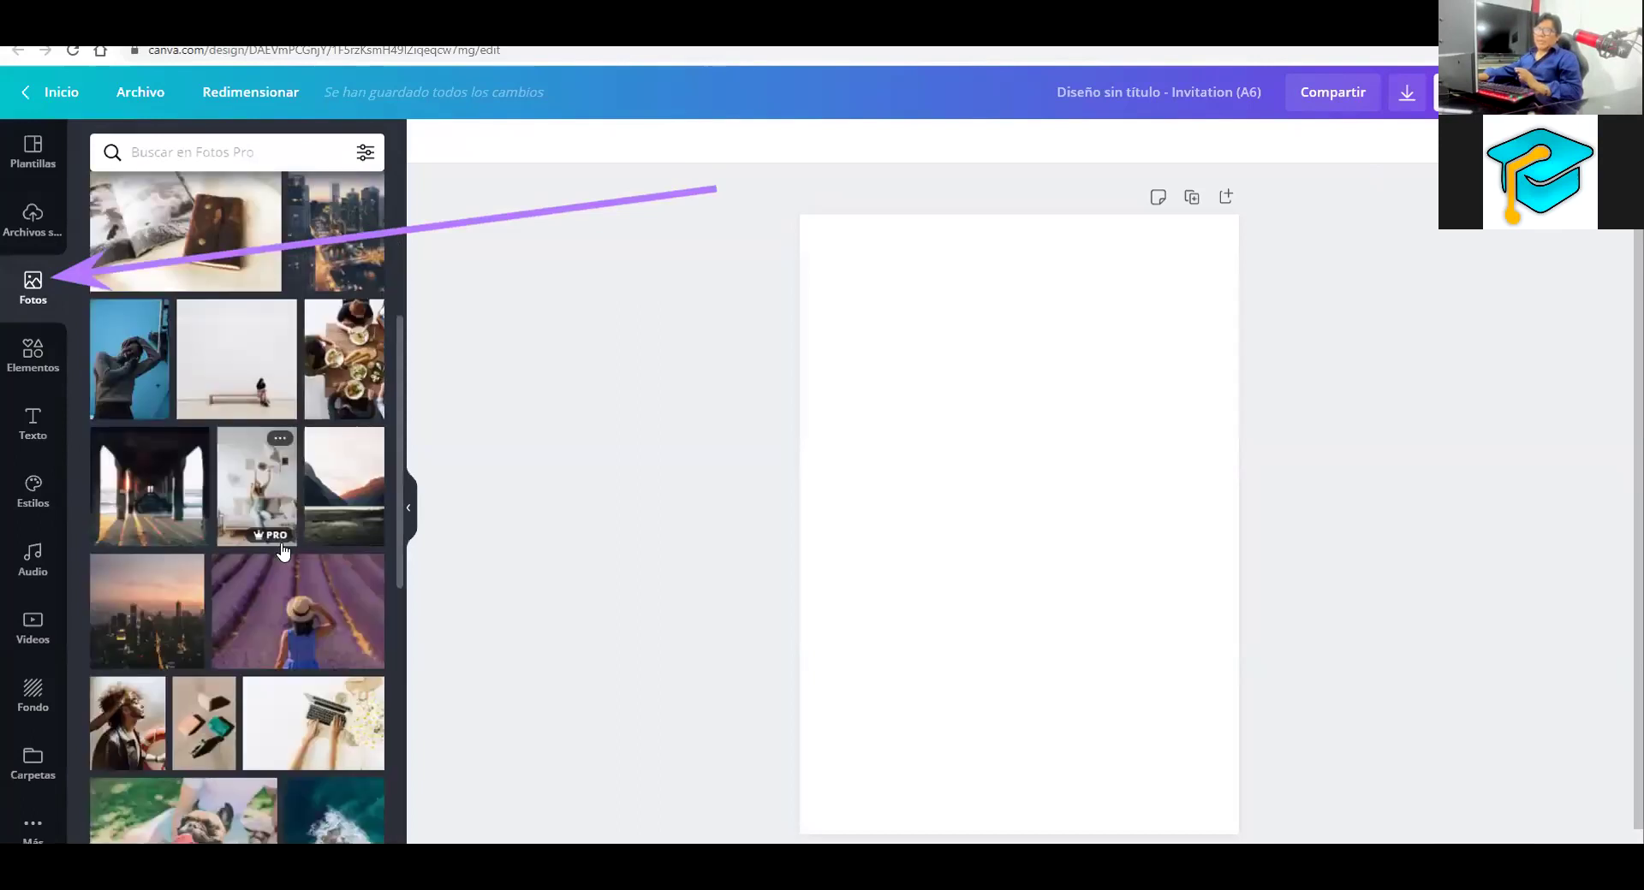
{"action": "scroll", "coordinate": [284, 550], "scroll_direction": "down", "scroll_amount": 3}
{"action": "scroll", "coordinate": [284, 551], "scroll_direction": "down", "scroll_amount": 2}
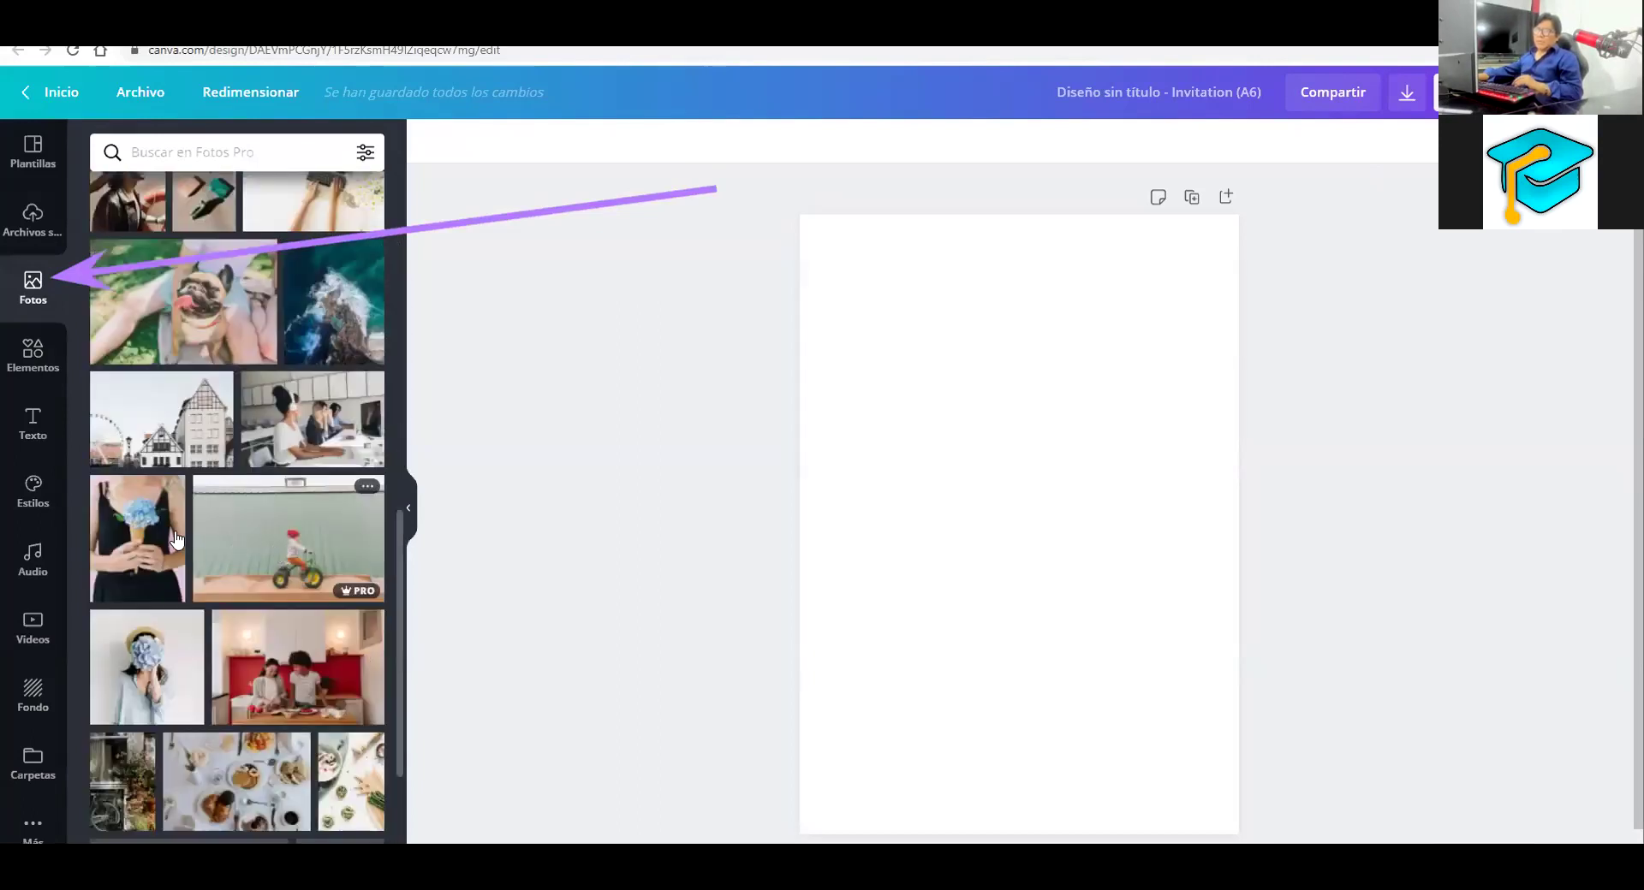
{"action": "scroll", "coordinate": [155, 536], "scroll_direction": "down", "scroll_amount": 2}
{"action": "left_click", "coordinate": [155, 536]}
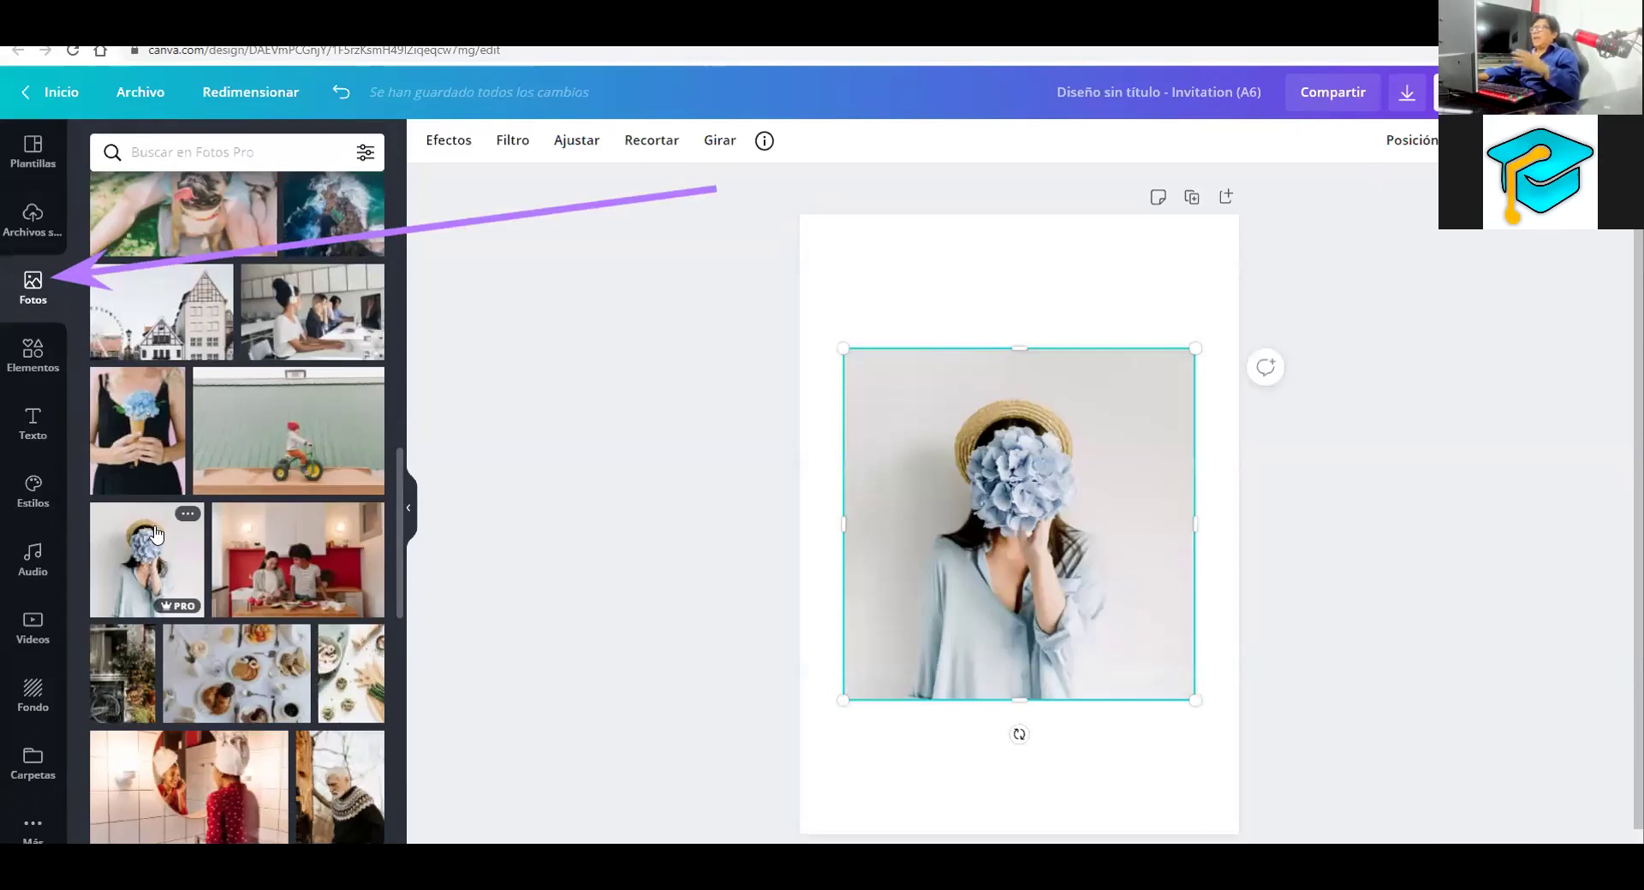
{"action": "left_click", "coordinate": [580, 209]}
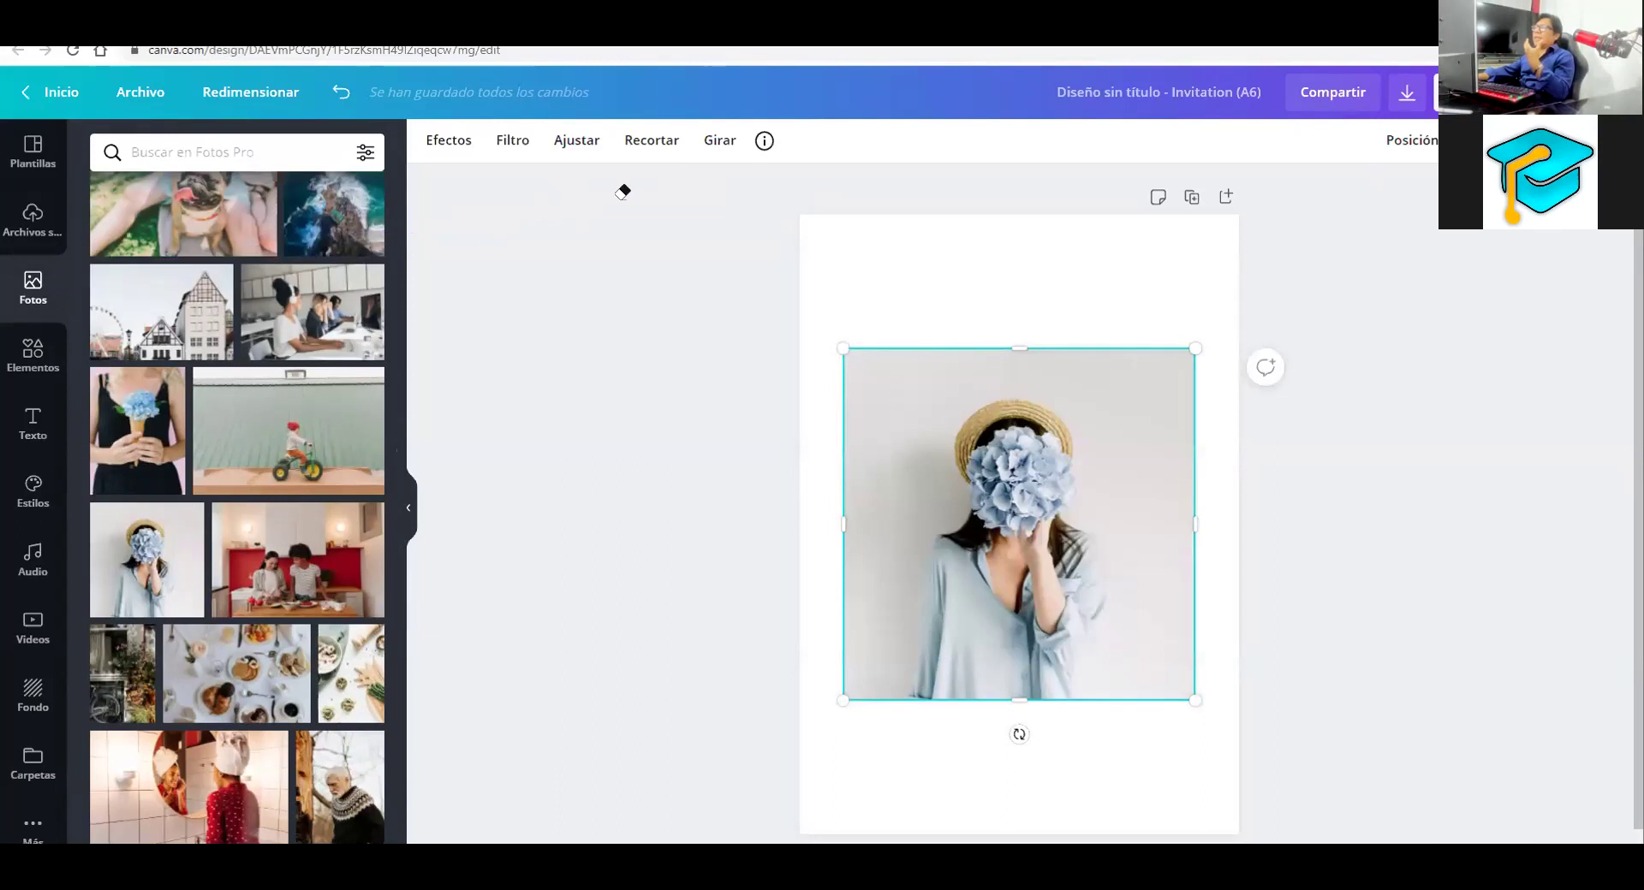
{"action": "left_click", "coordinate": [436, 142]}
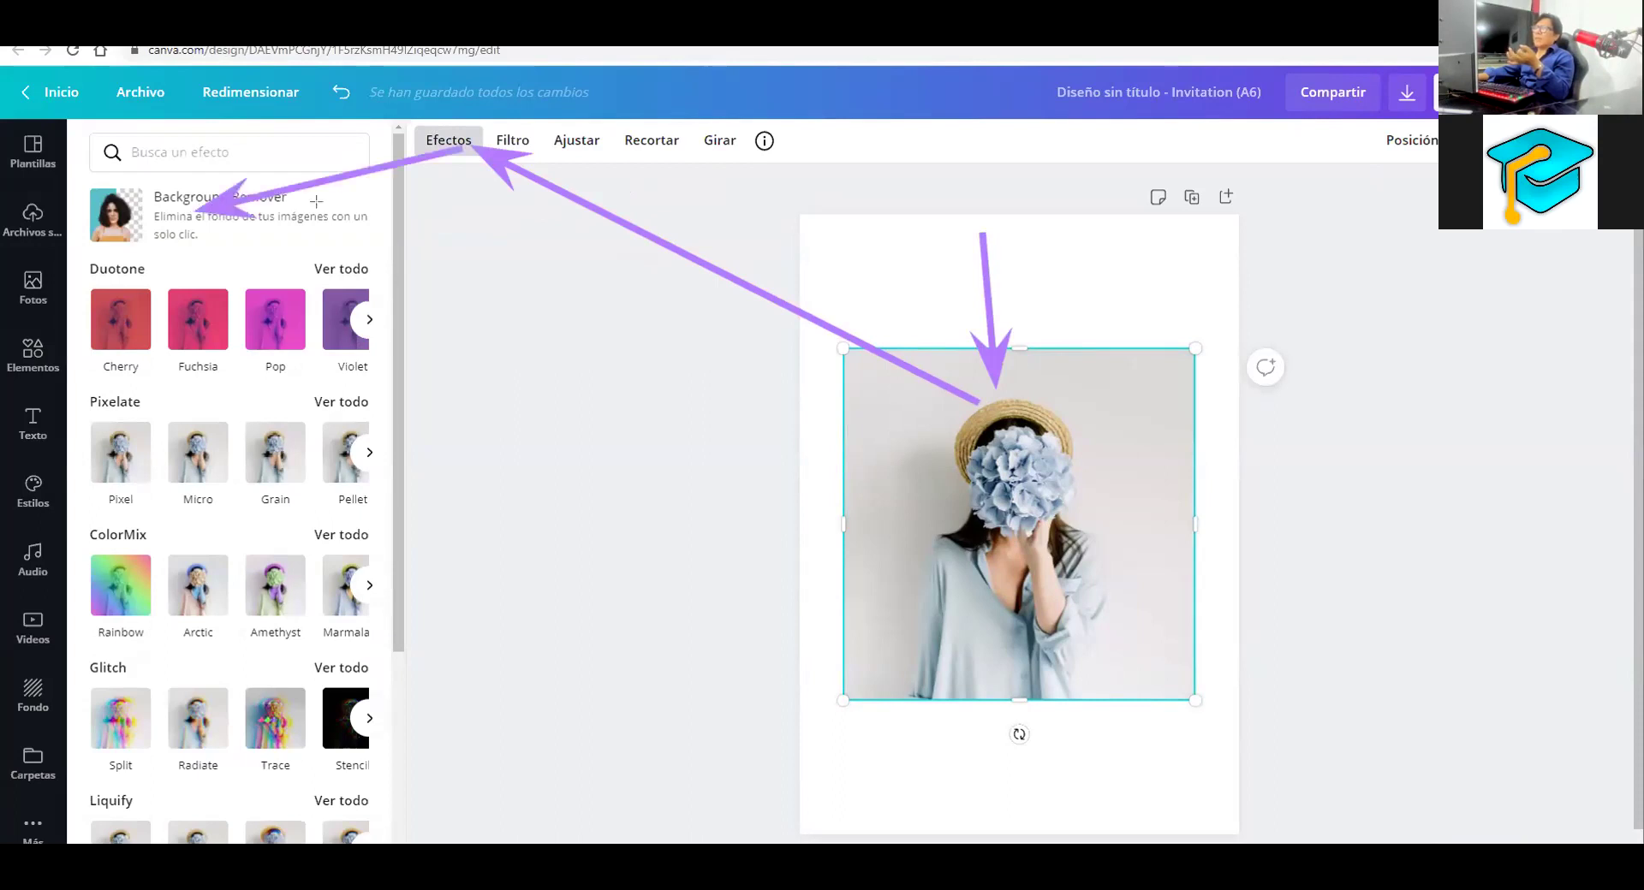
Run Background Remover, then paint the background back with a size-67 Restaurar brush
{"action": "left_click", "coordinate": [122, 204]}
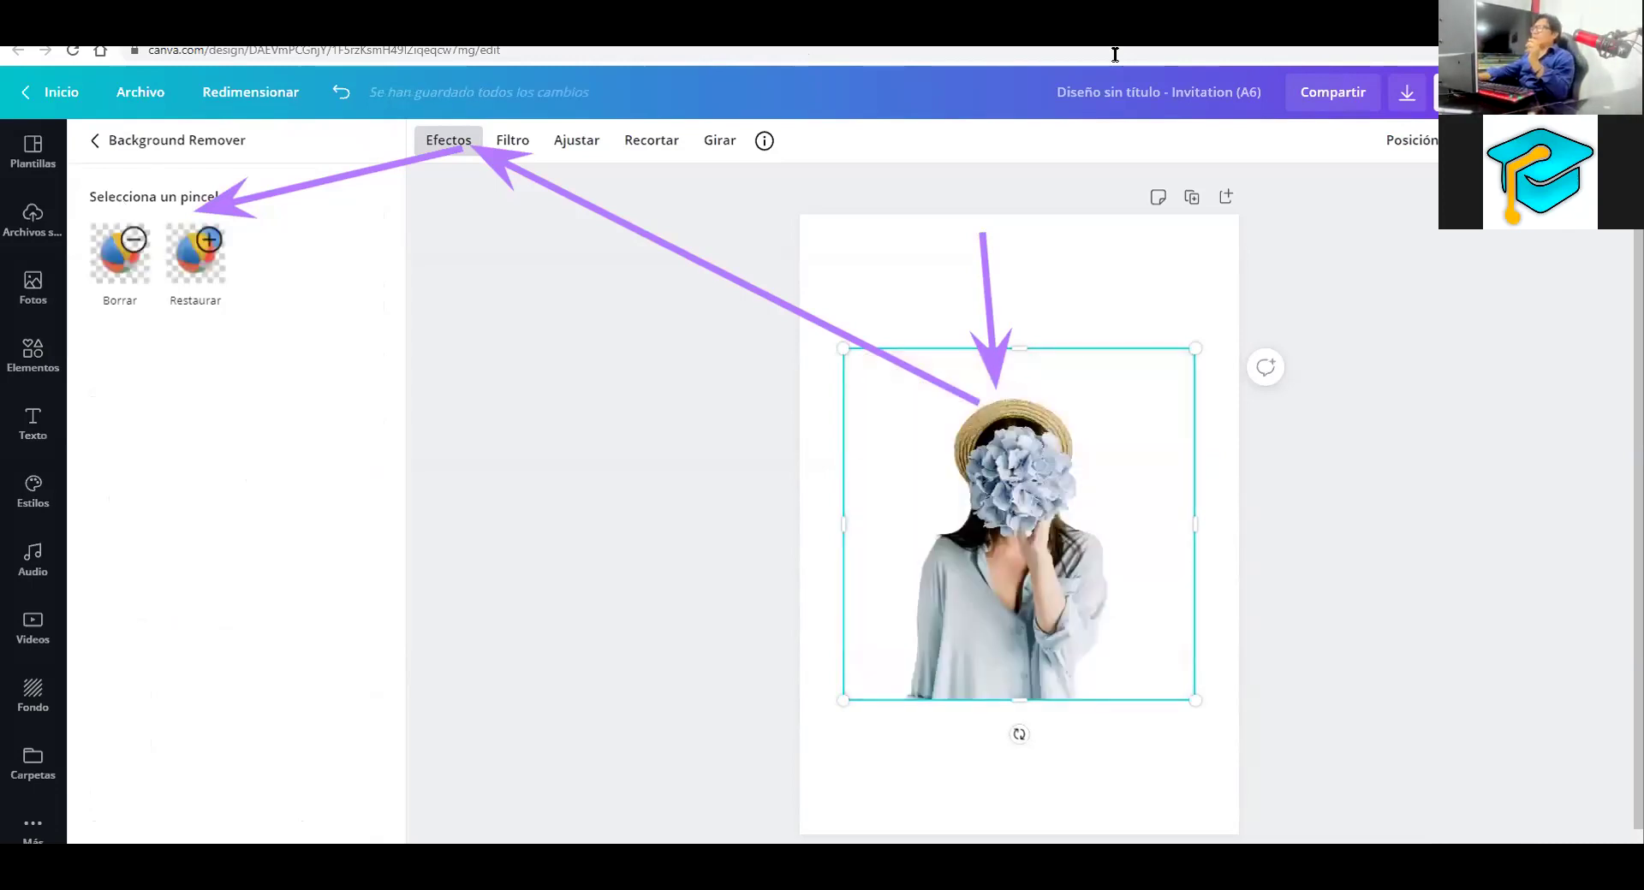
{"action": "left_click", "coordinate": [148, 267]}
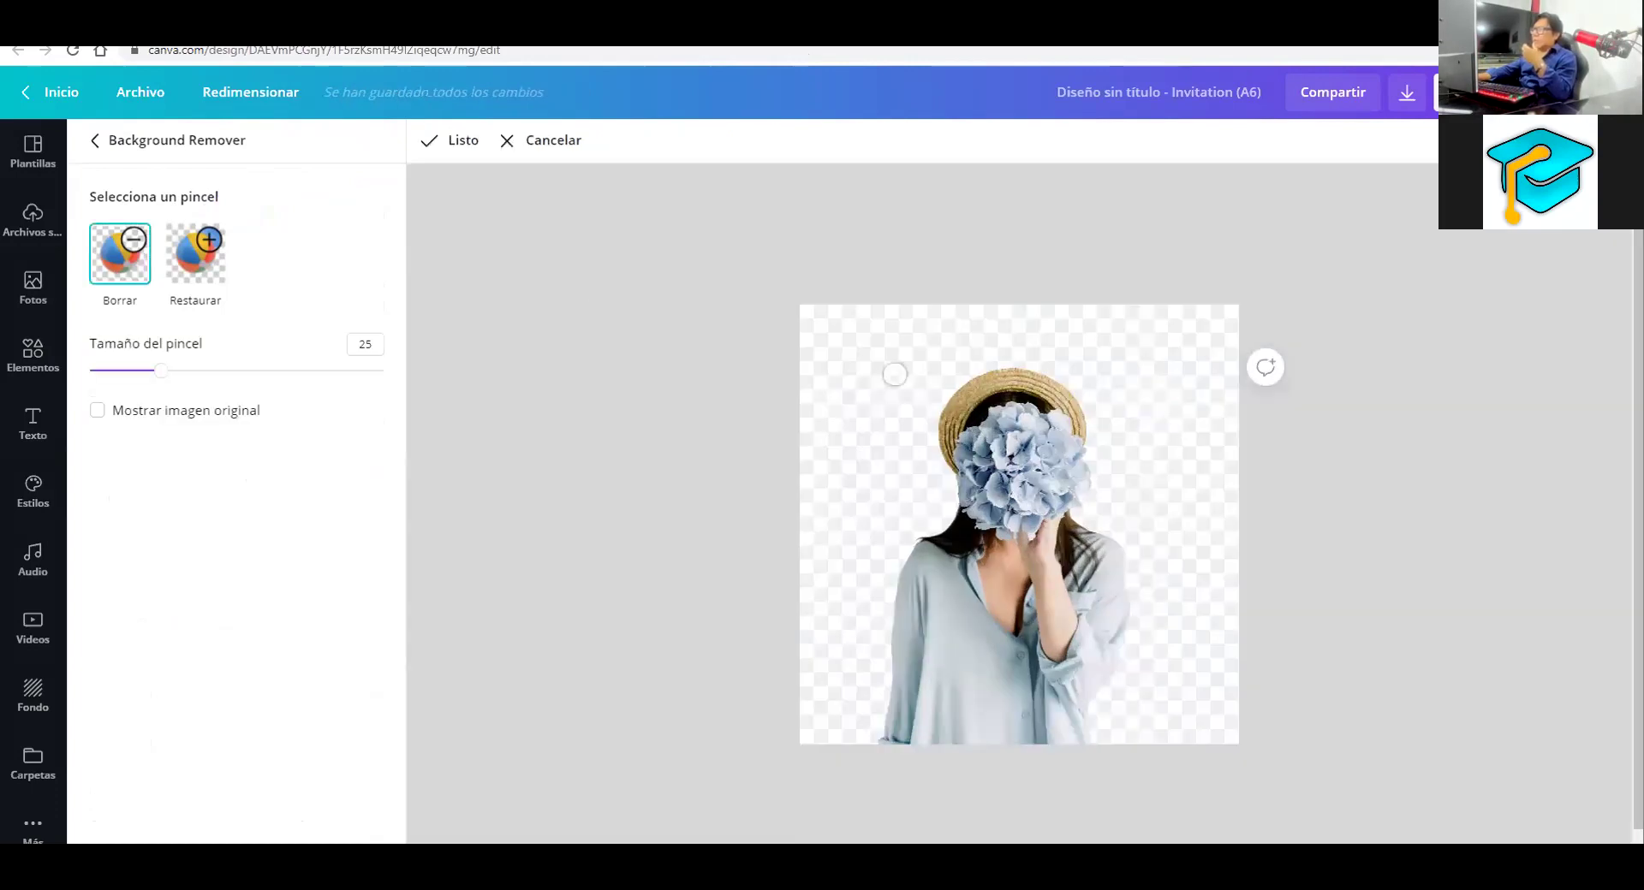
{"action": "left_click", "coordinate": [210, 250]}
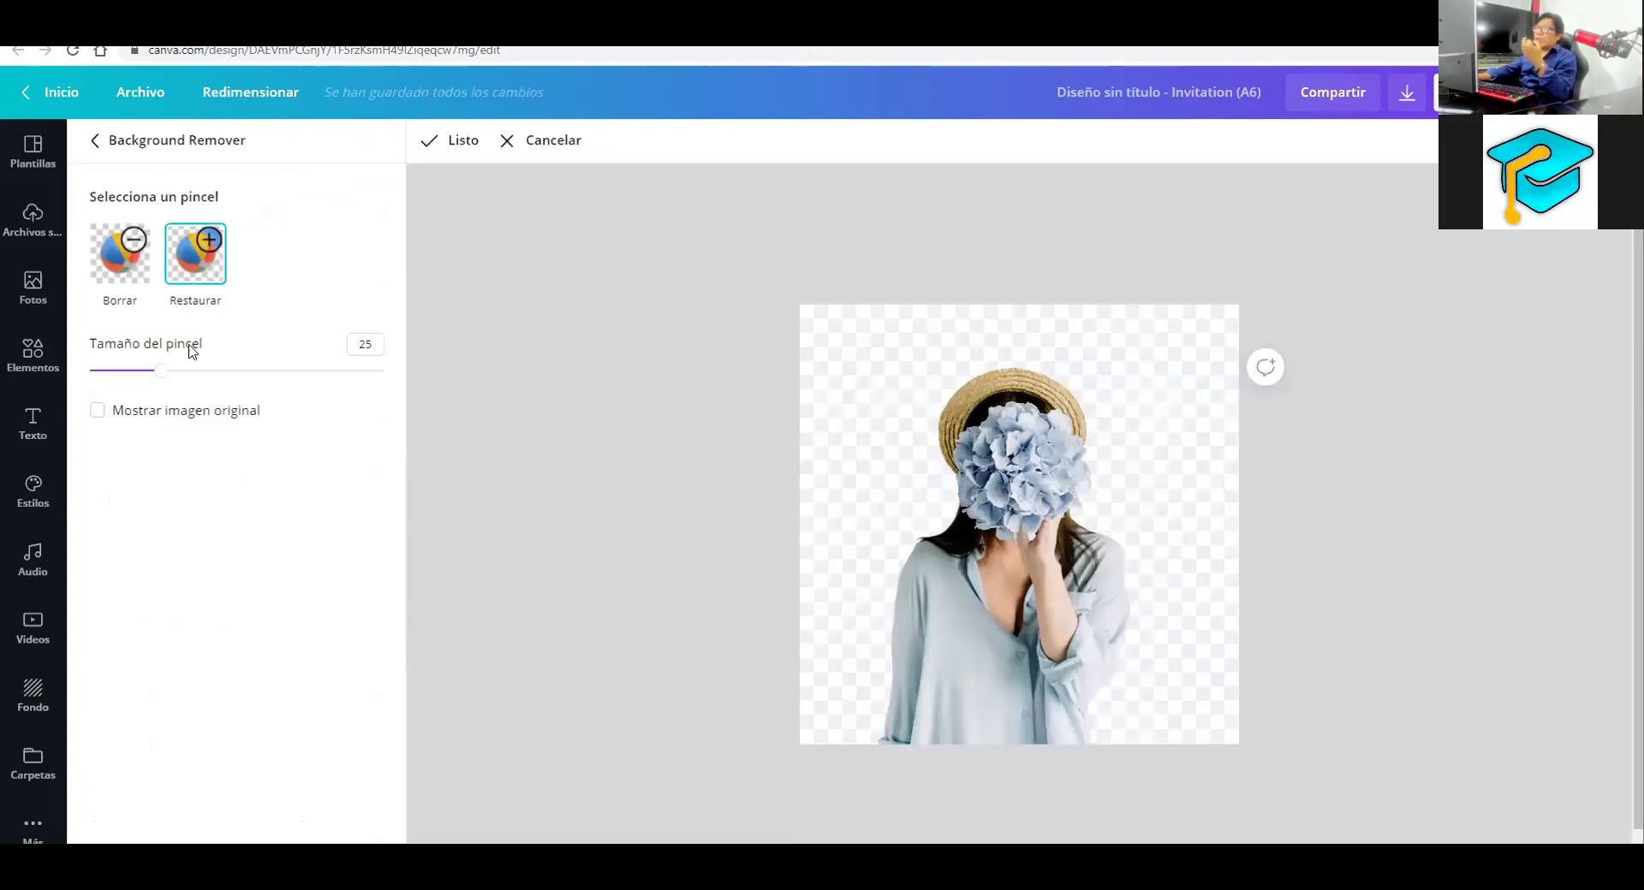
{"action": "left_click_drag", "start_coordinate": [175, 375], "coordinate": [286, 375]}
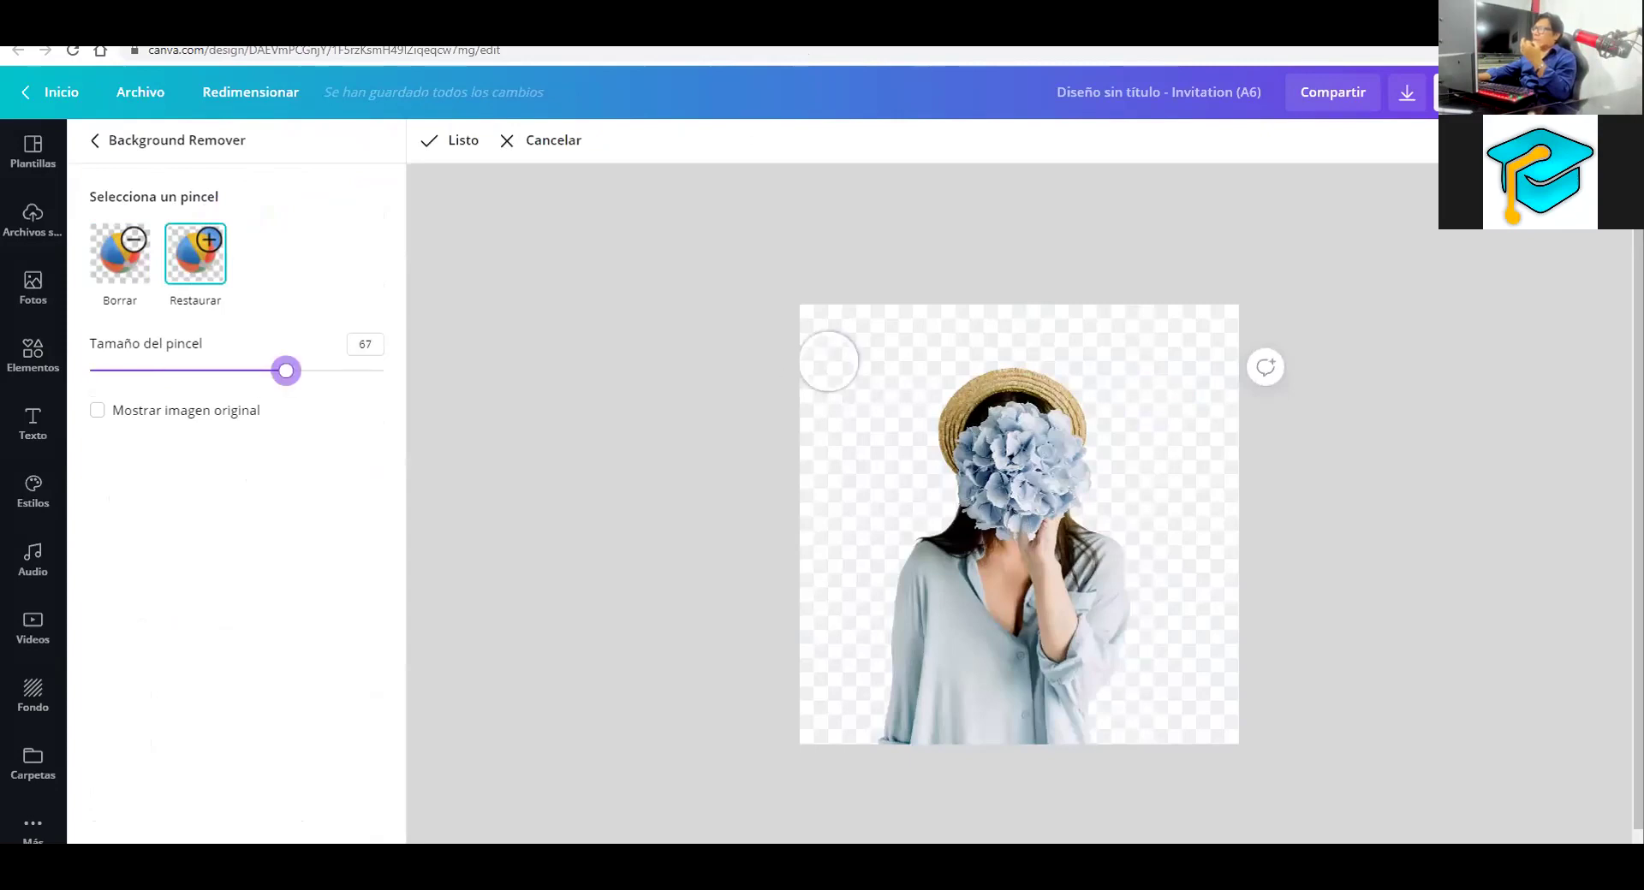
{"action": "mouse_move", "coordinate": [865, 337]}
{"action": "left_mouse_down"}
{"action": "mouse_move", "coordinate": [814, 345]}
{"action": "mouse_move", "coordinate": [816, 366]}
{"action": "mouse_move", "coordinate": [939, 495]}
{"action": "mouse_move", "coordinate": [992, 764]}
{"action": "mouse_move", "coordinate": [1108, 785]}
{"action": "left_mouse_up"}
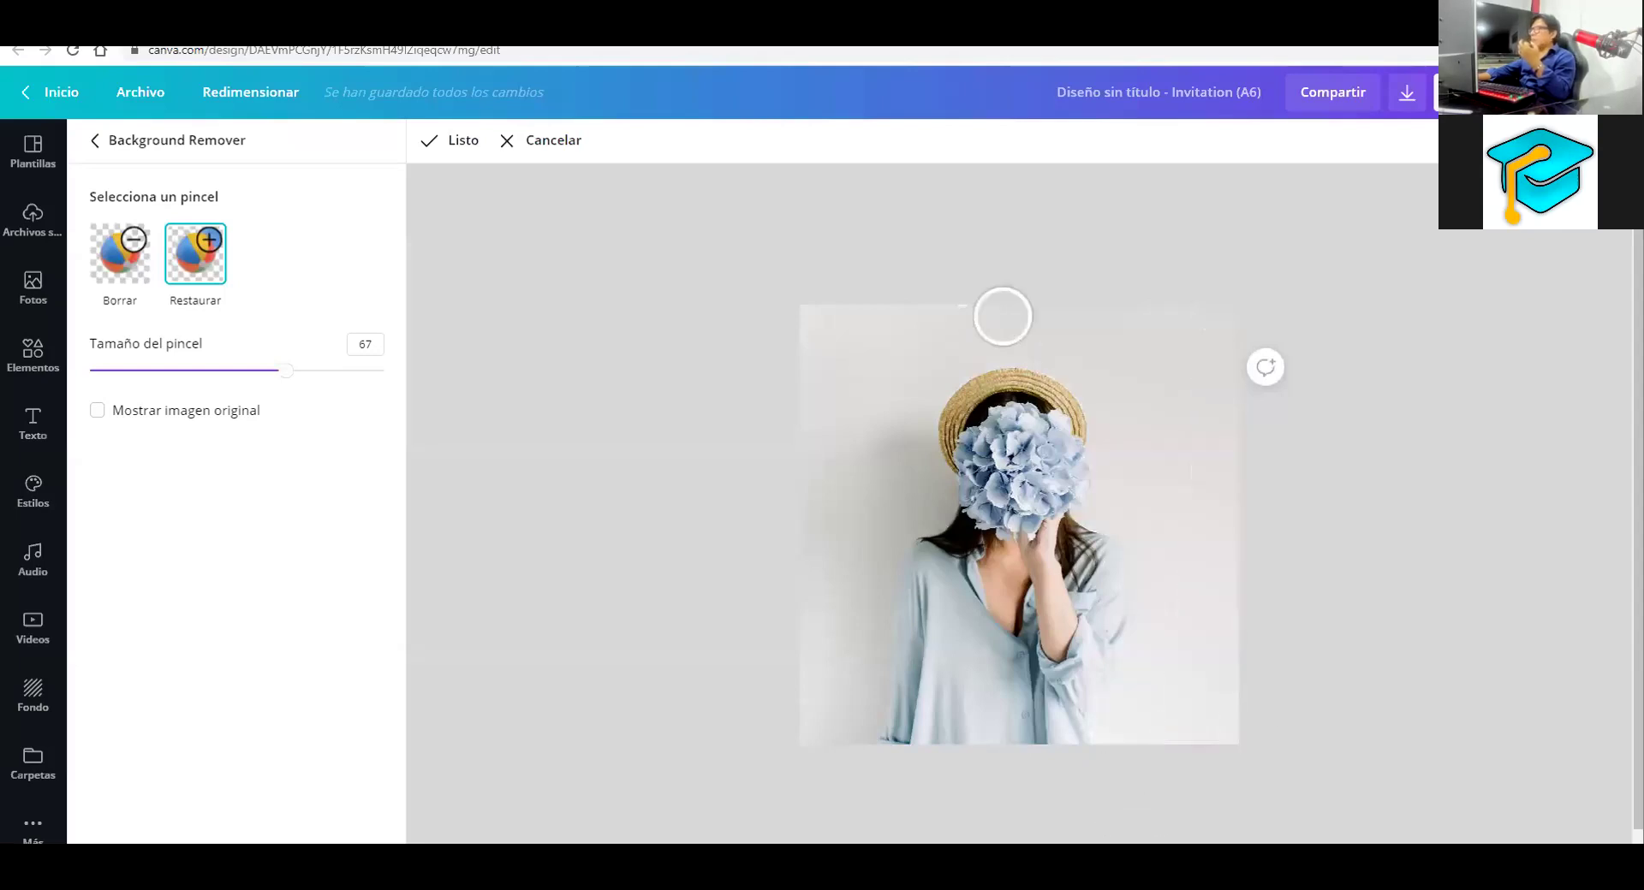
{"action": "left_click", "coordinate": [460, 144]}
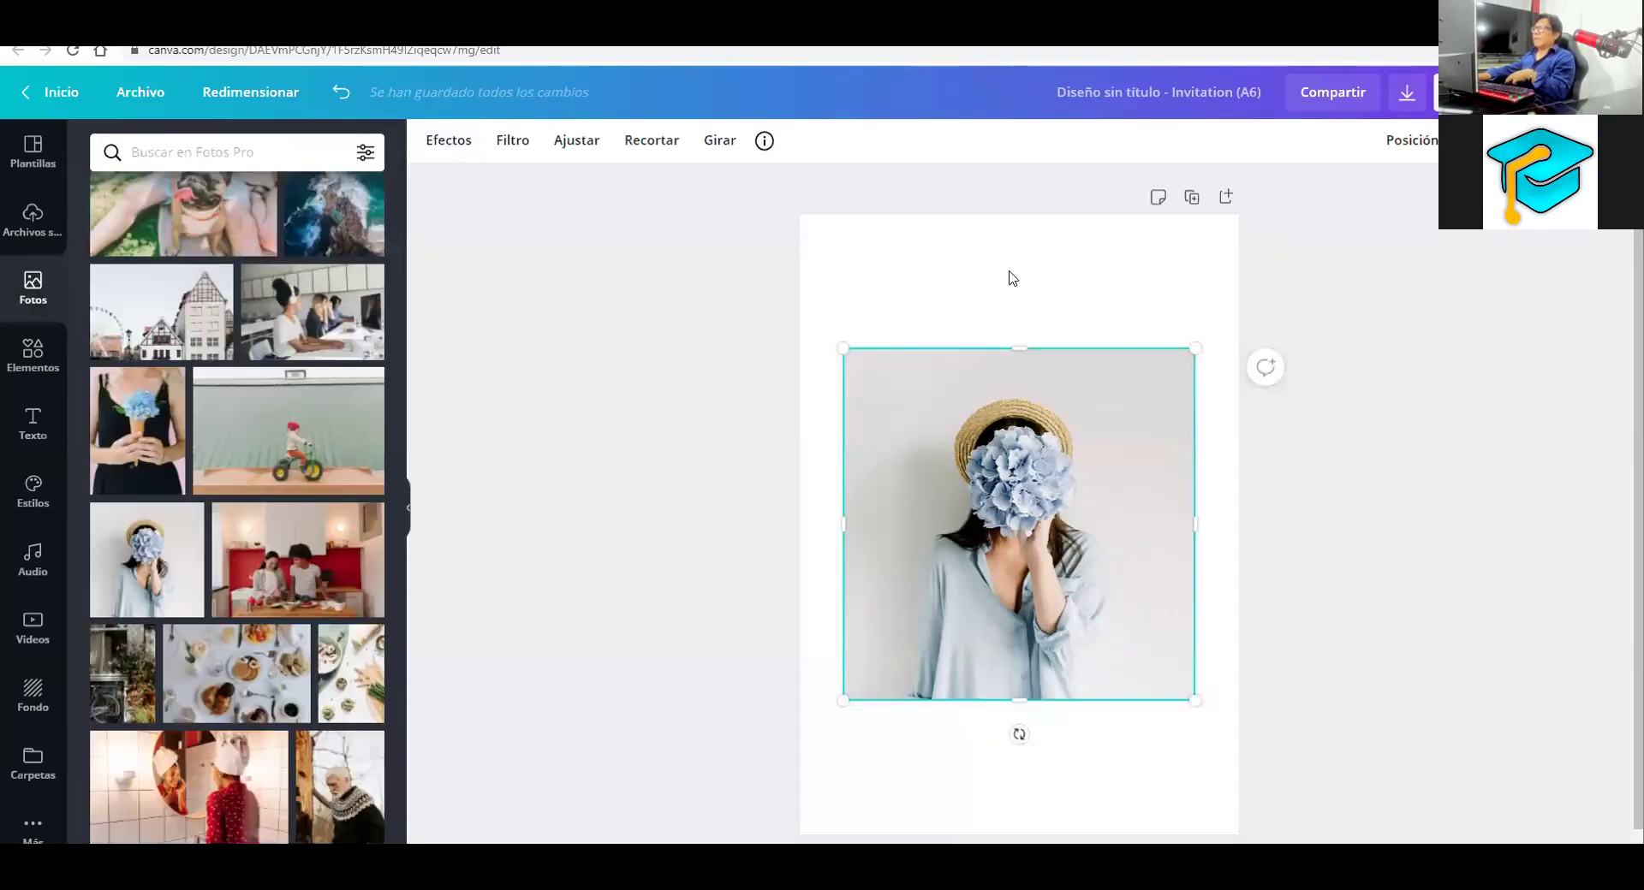
Select the hydrangea photo, attempt Background Remover, and trim the frame's left, top and right edges
{"action": "left_click", "coordinate": [1008, 276]}
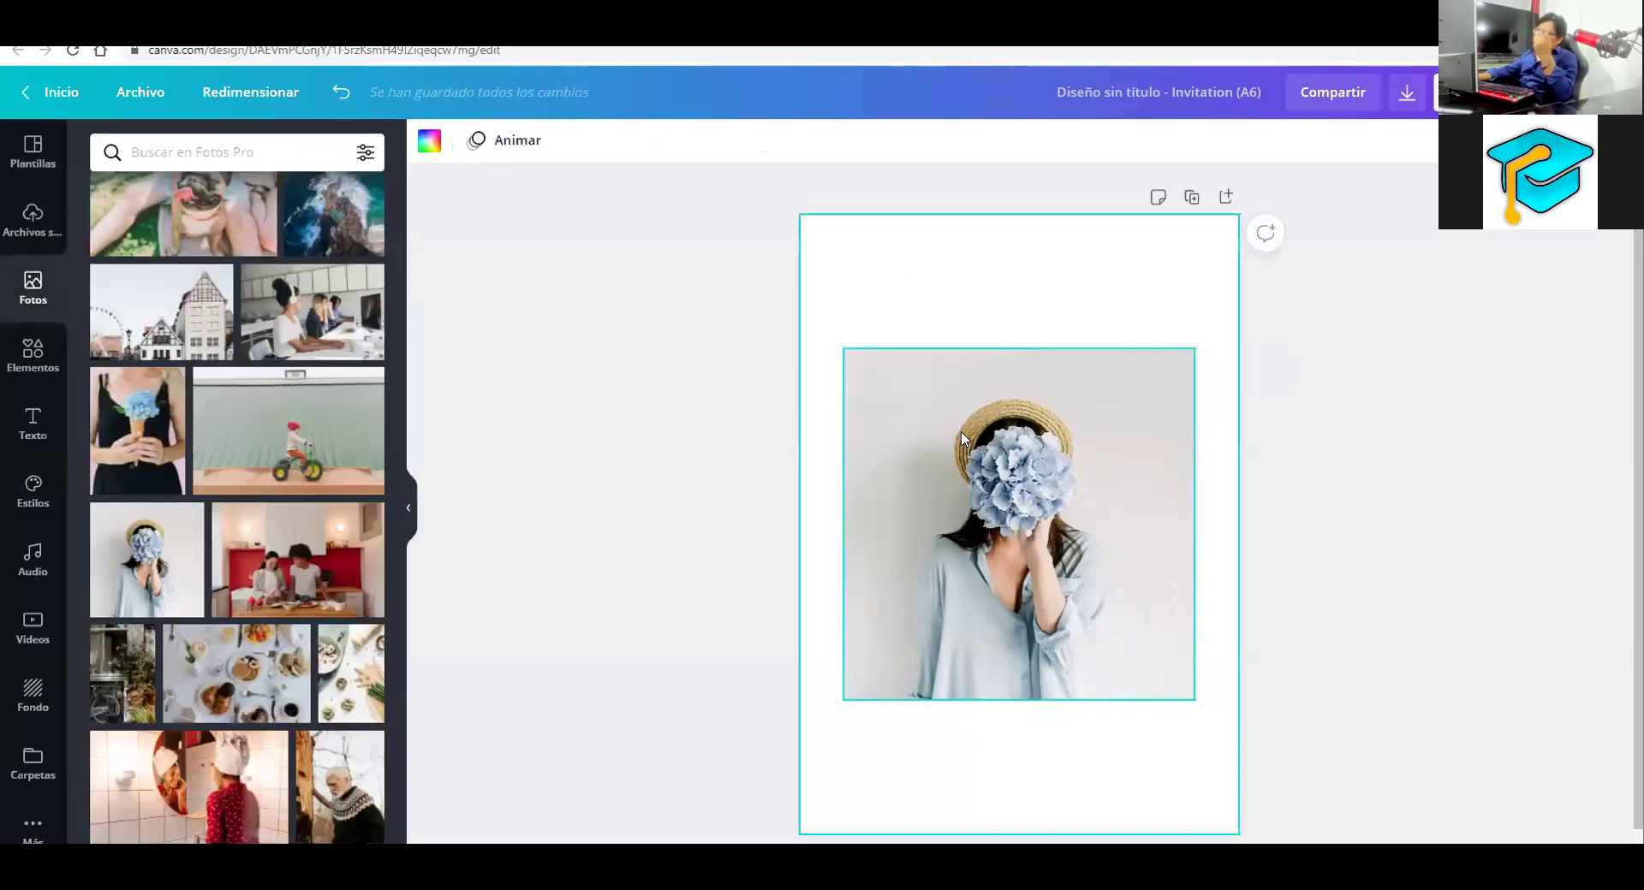
{"action": "left_click", "coordinate": [887, 421]}
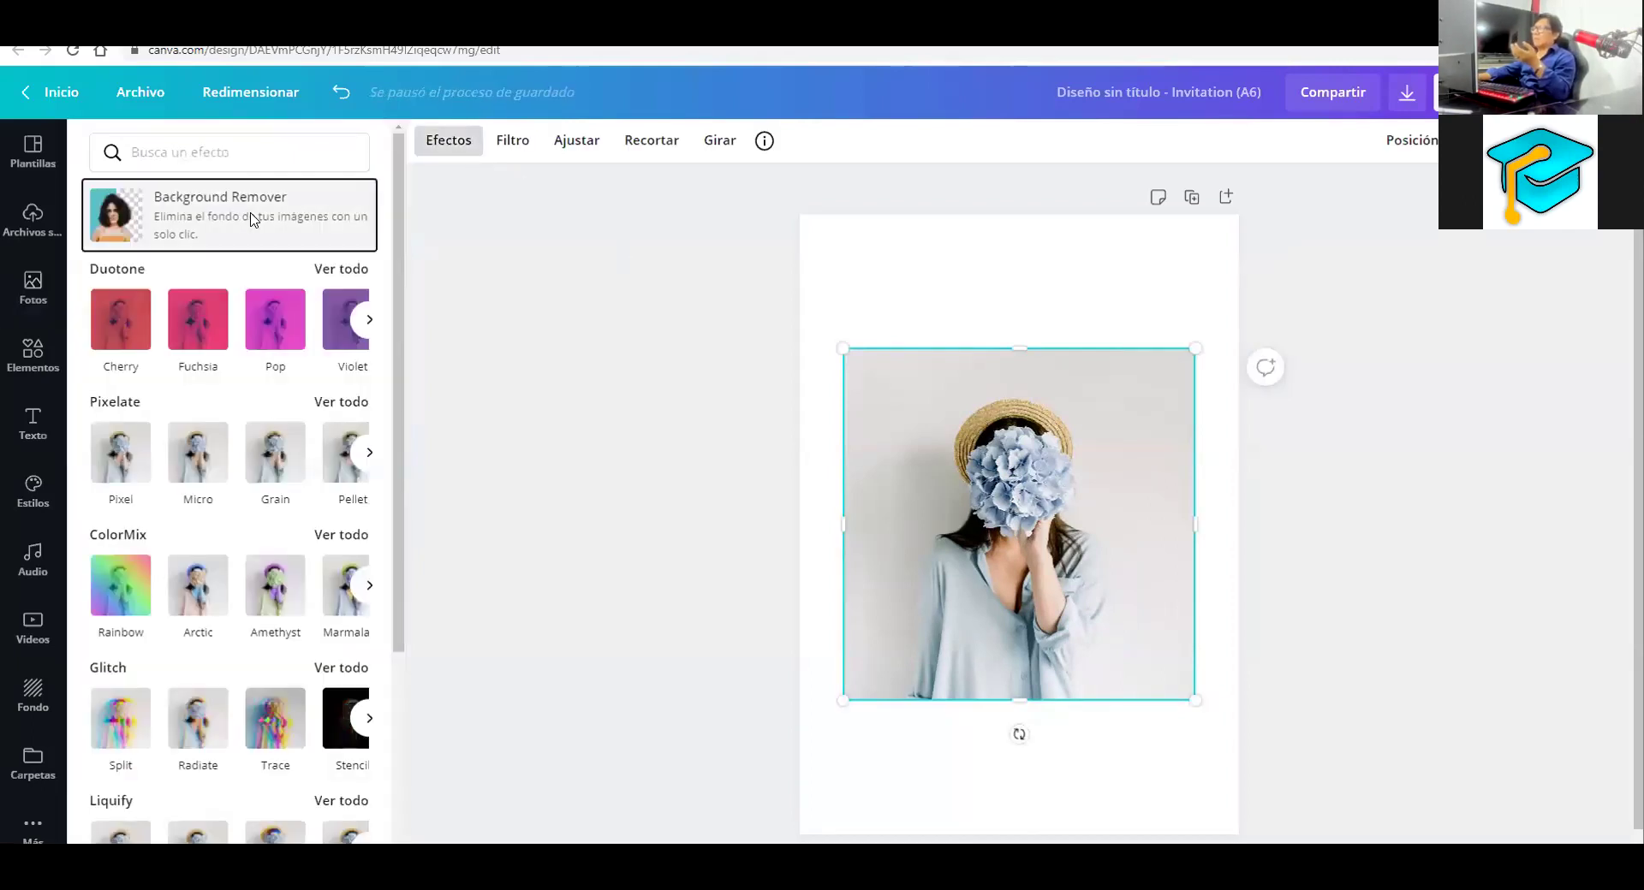
{"action": "left_click", "coordinate": [253, 221]}
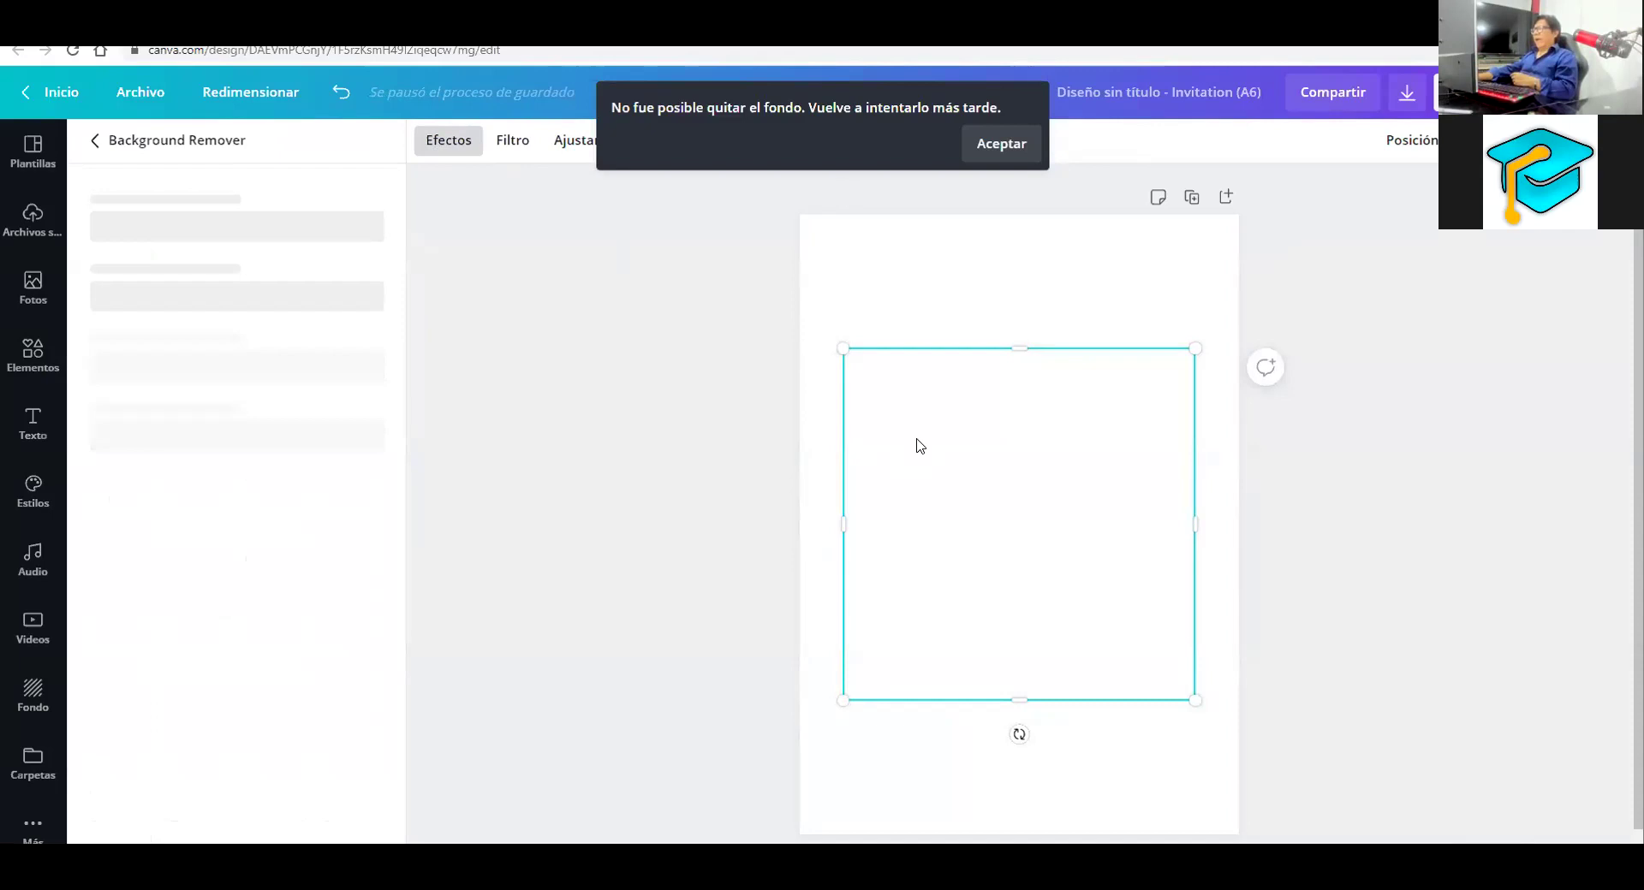
{"action": "left_click_drag", "start_coordinate": [882, 519], "coordinate": [899, 525]}
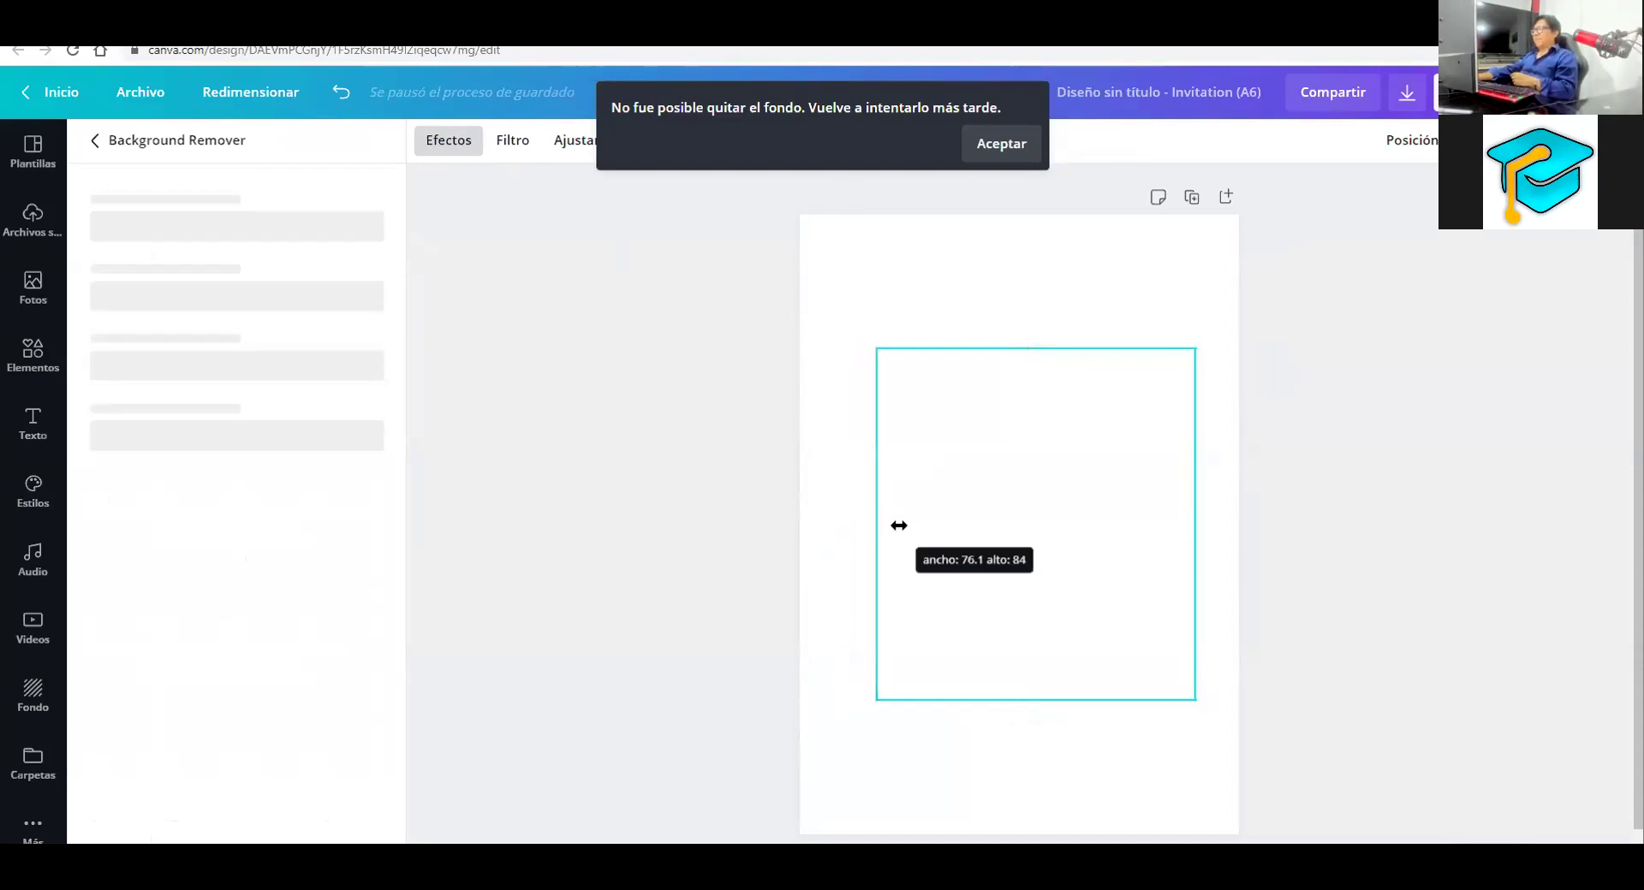
{"action": "left_click_drag", "start_coordinate": [1039, 351], "coordinate": [1045, 371]}
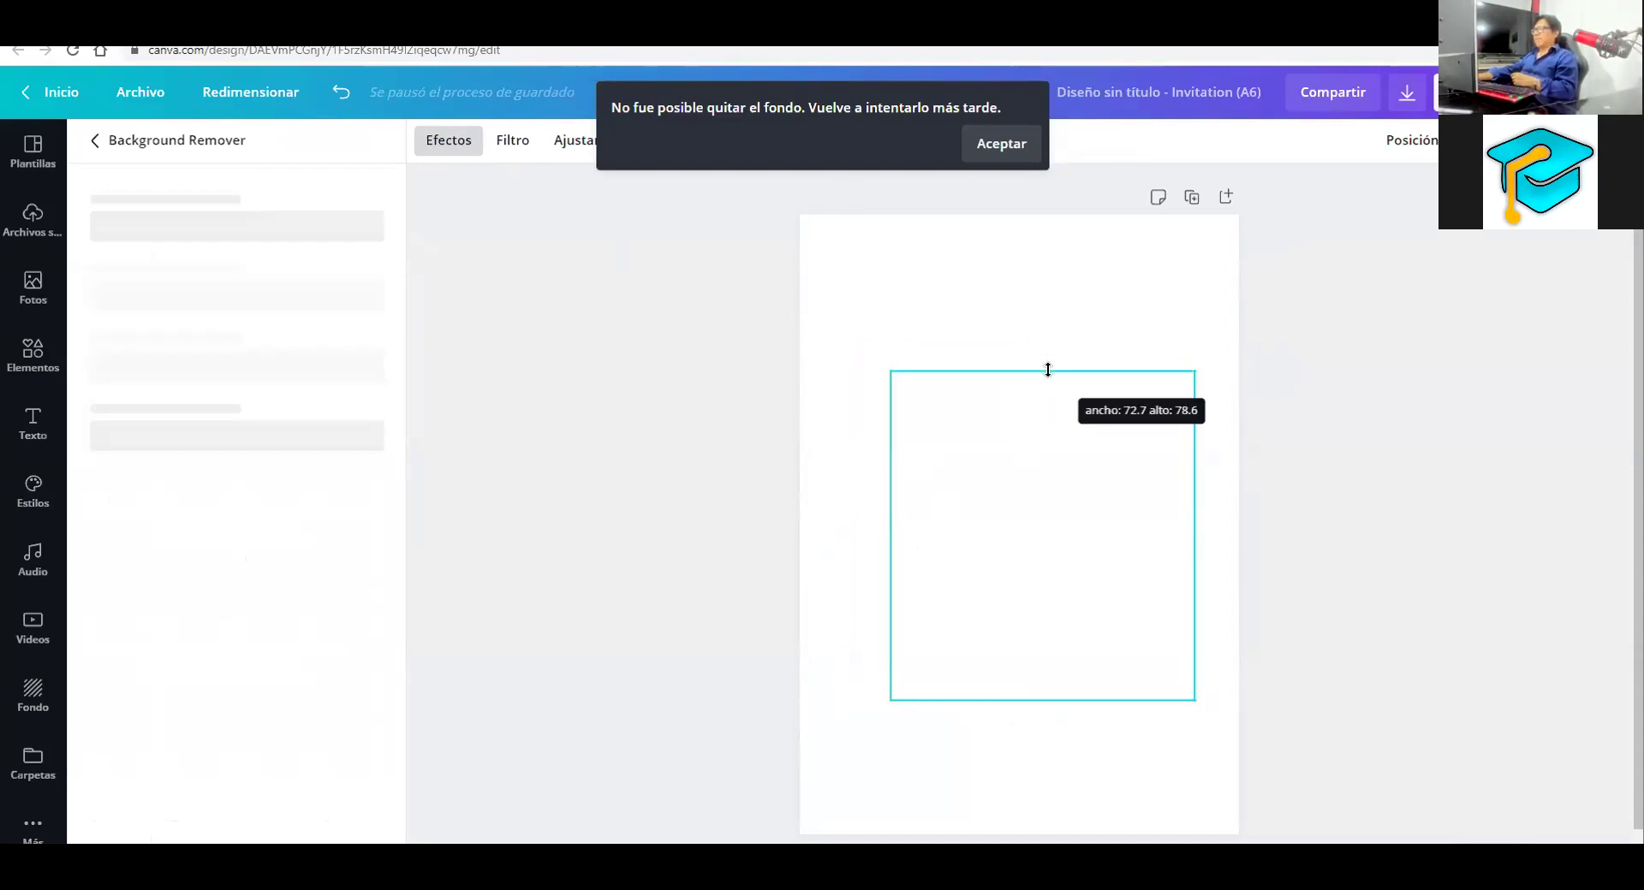
{"action": "left_click_drag", "start_coordinate": [1141, 503], "coordinate": [1139, 497]}
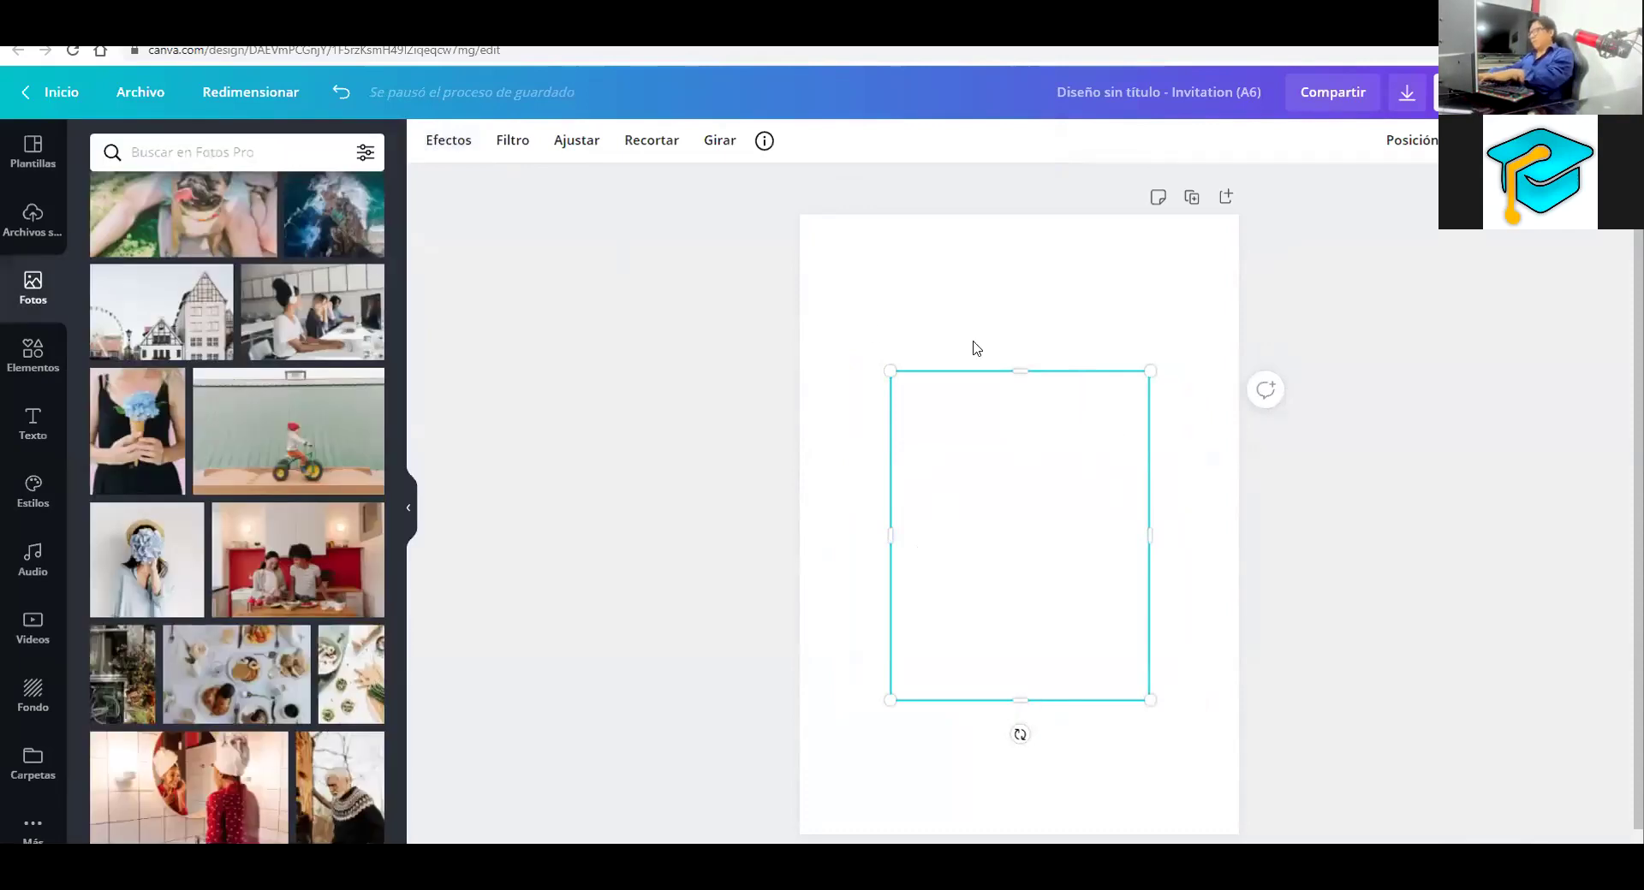
{"action": "left_click", "coordinate": [679, 408]}
Rerun Background Remover from Efectos and nudge the cutout slightly upward
{"action": "left_click", "coordinate": [893, 502]}
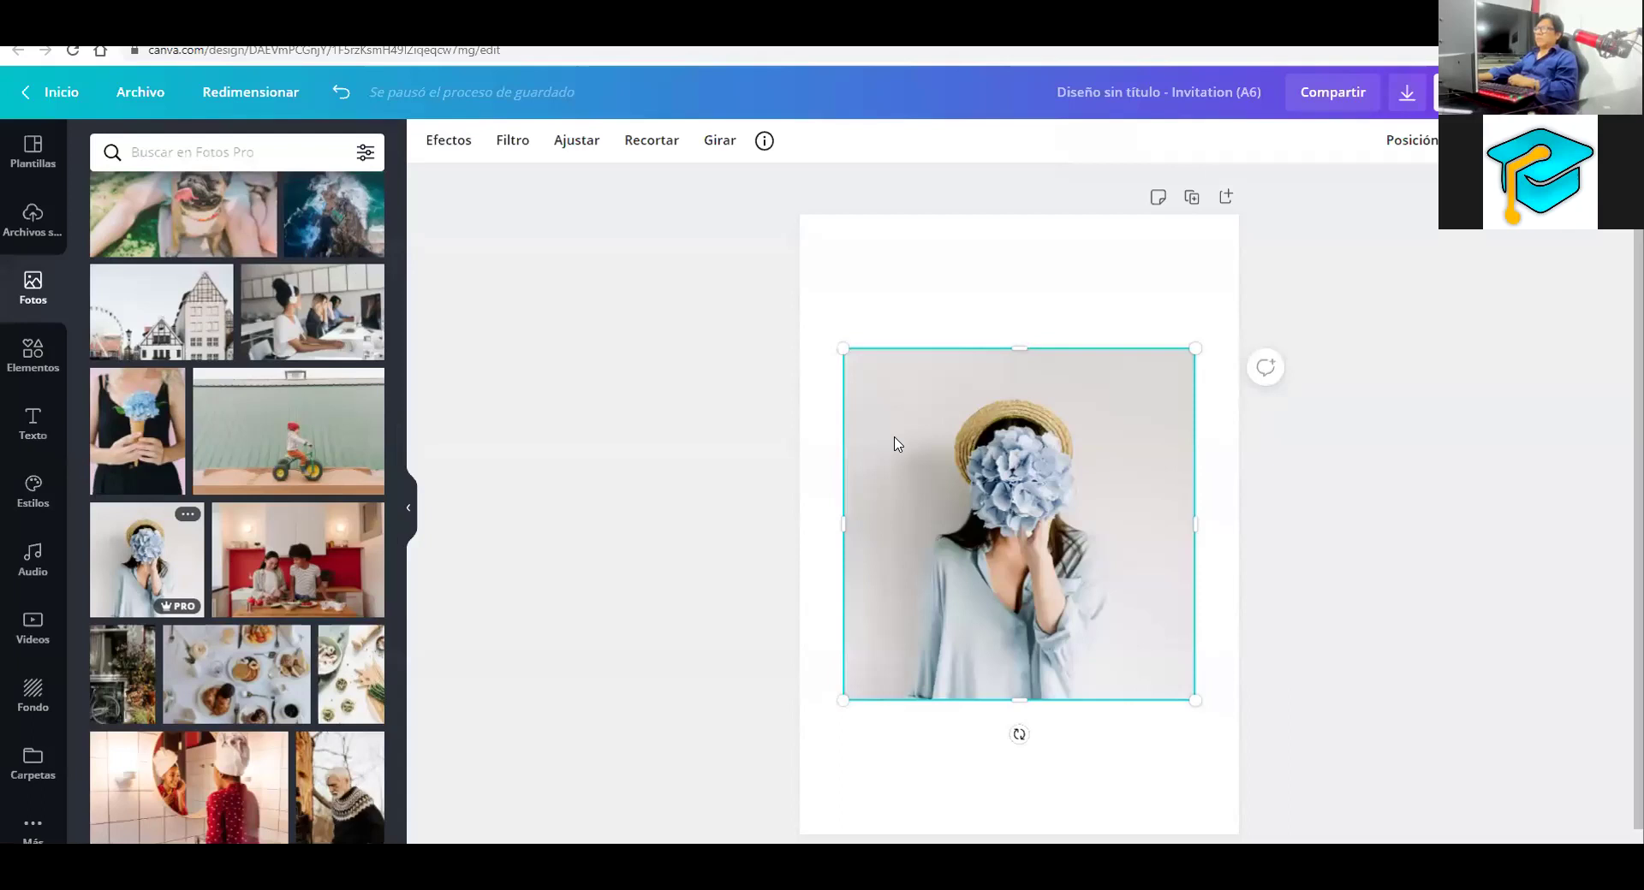
{"action": "left_click", "coordinate": [447, 140]}
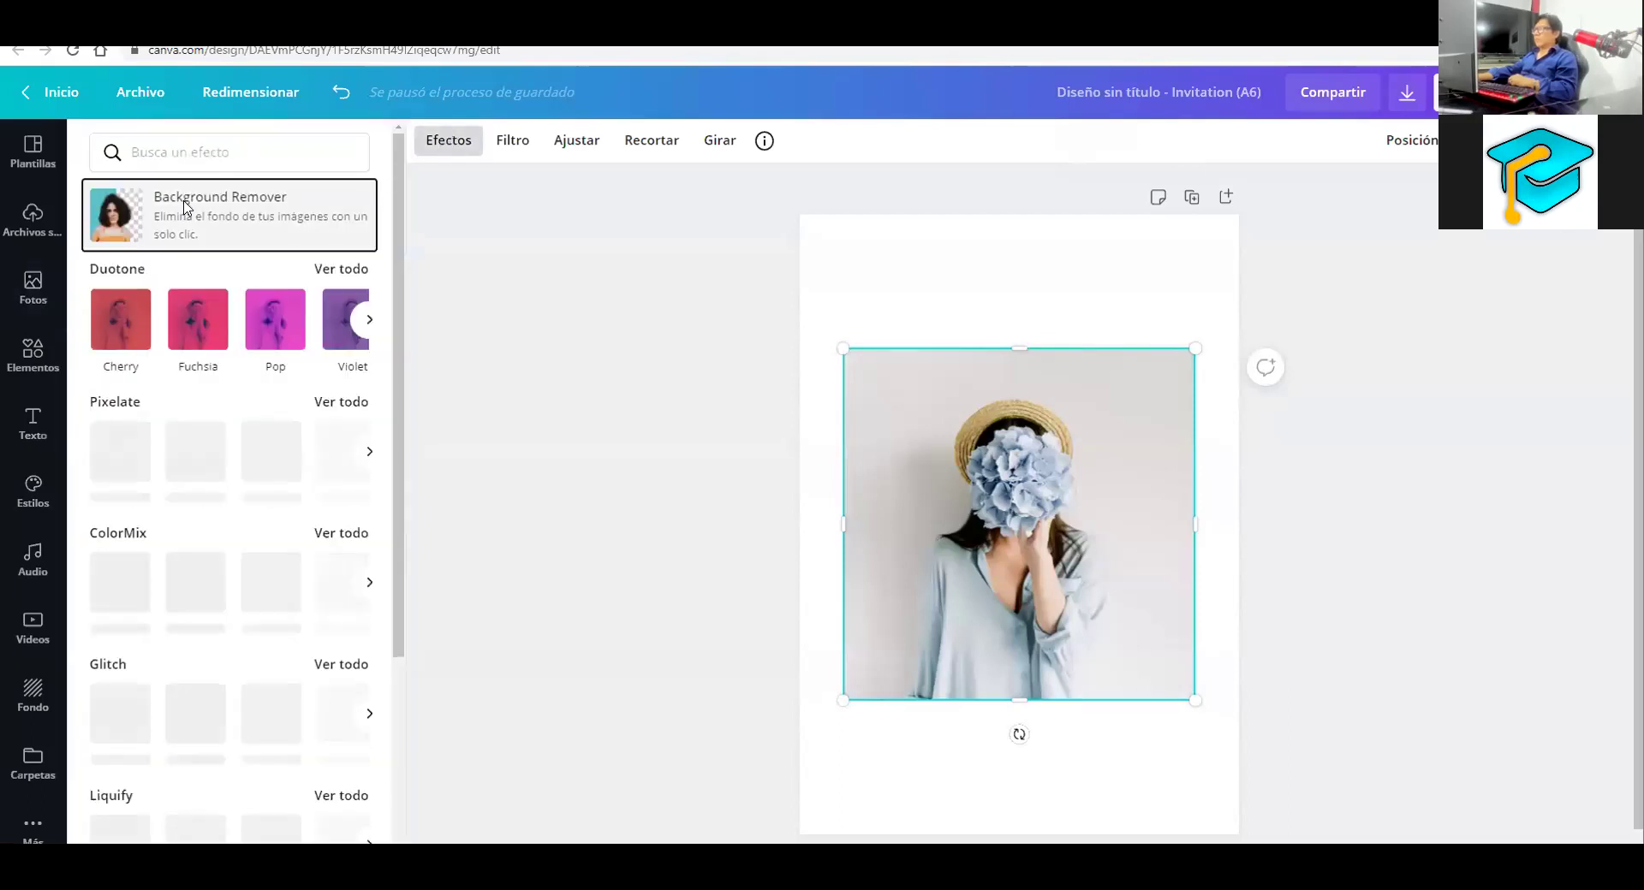
{"action": "left_click", "coordinate": [185, 208]}
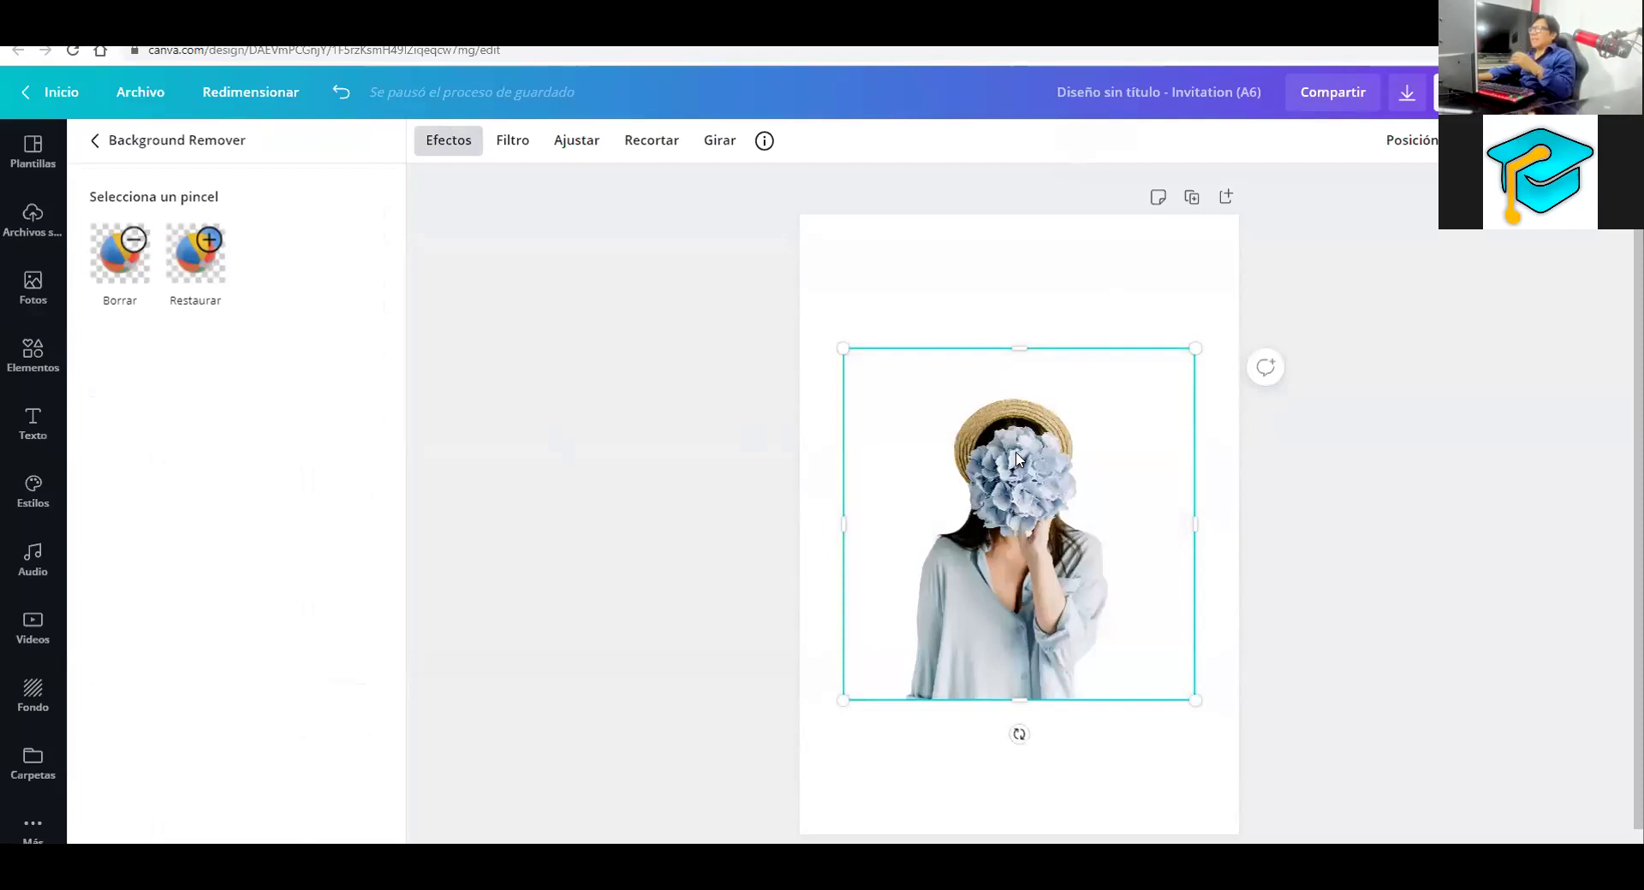
{"action": "left_click_drag", "start_coordinate": [1021, 448], "coordinate": [1021, 440]}
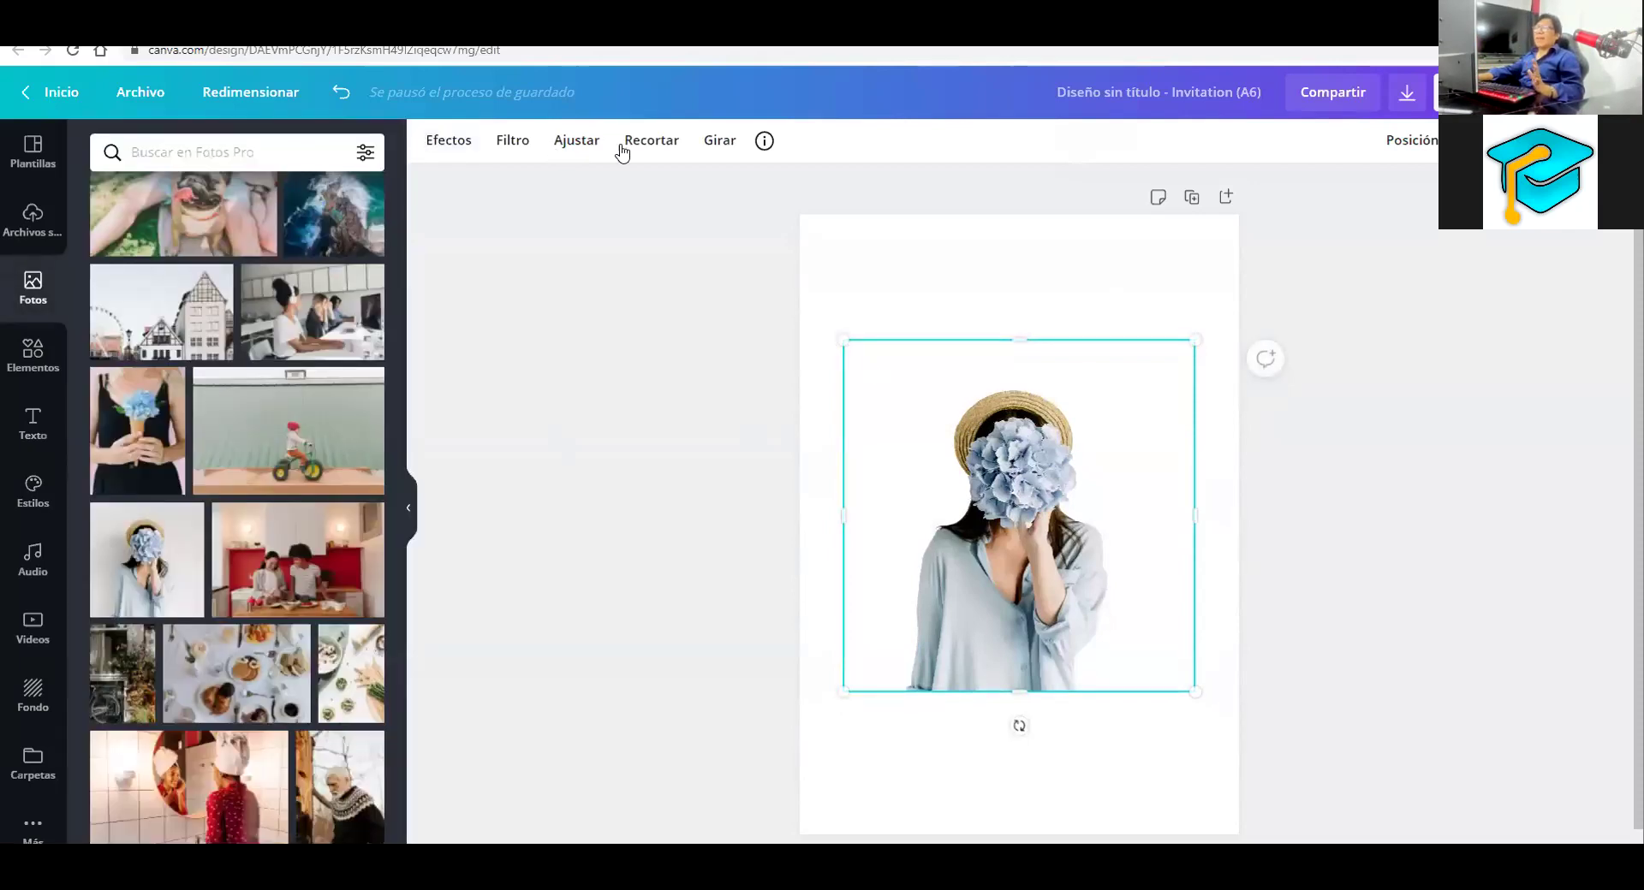
Shift the photo and blur it to the maximum in the Ajustar sliders
{"action": "left_click", "coordinate": [436, 143]}
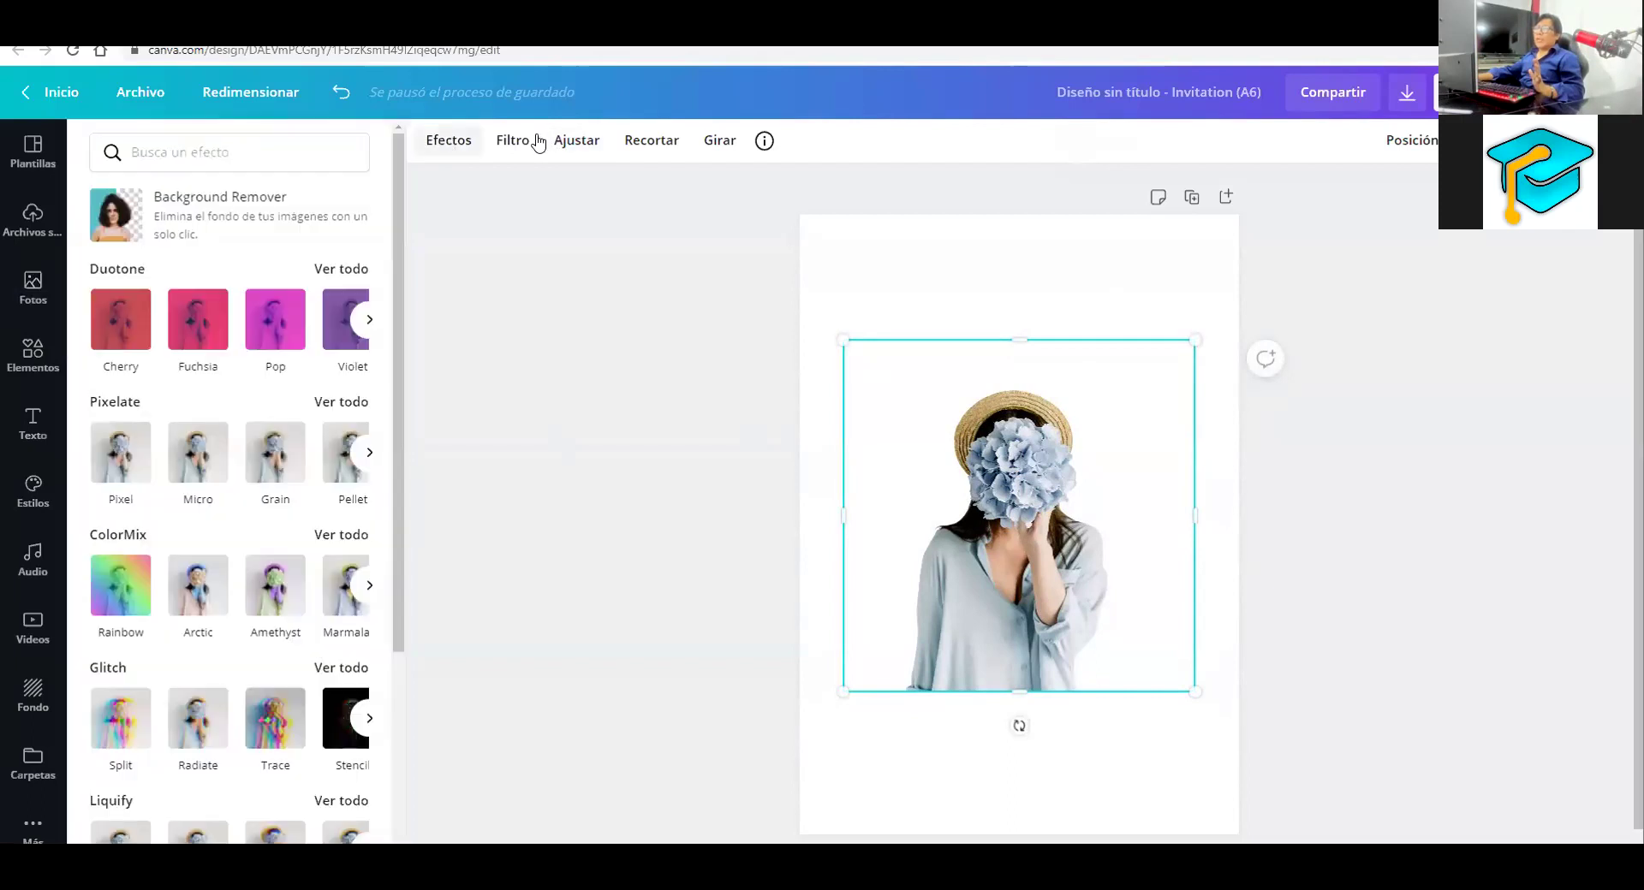
{"action": "left_click", "coordinate": [538, 142]}
{"action": "left_click", "coordinate": [569, 142]}
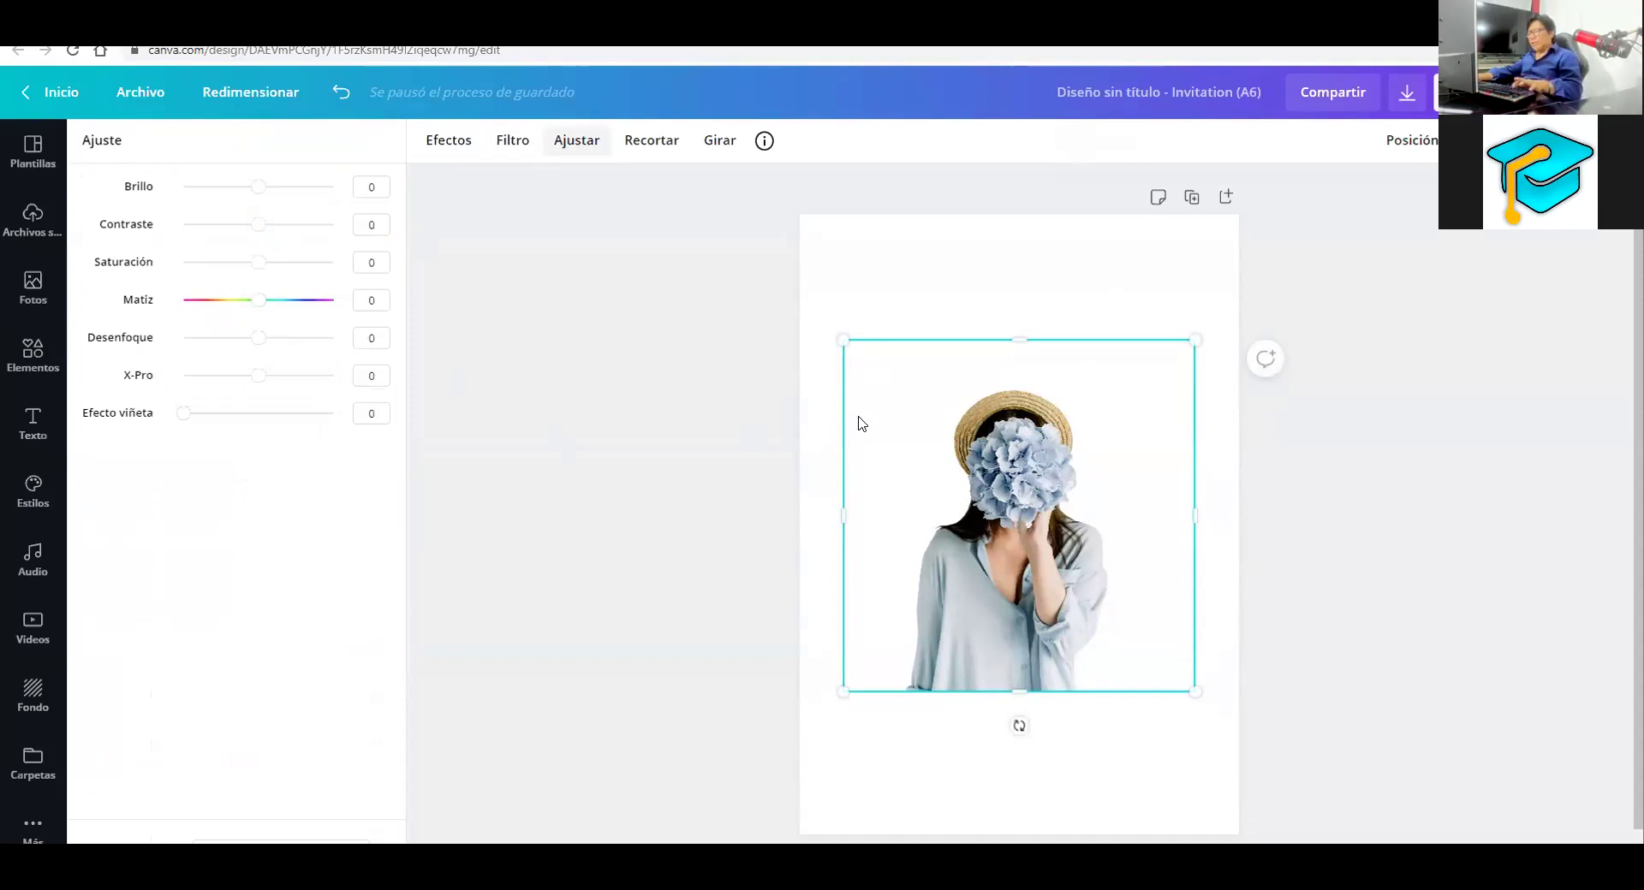
{"action": "left_click_drag", "start_coordinate": [1013, 493], "coordinate": [979, 387]}
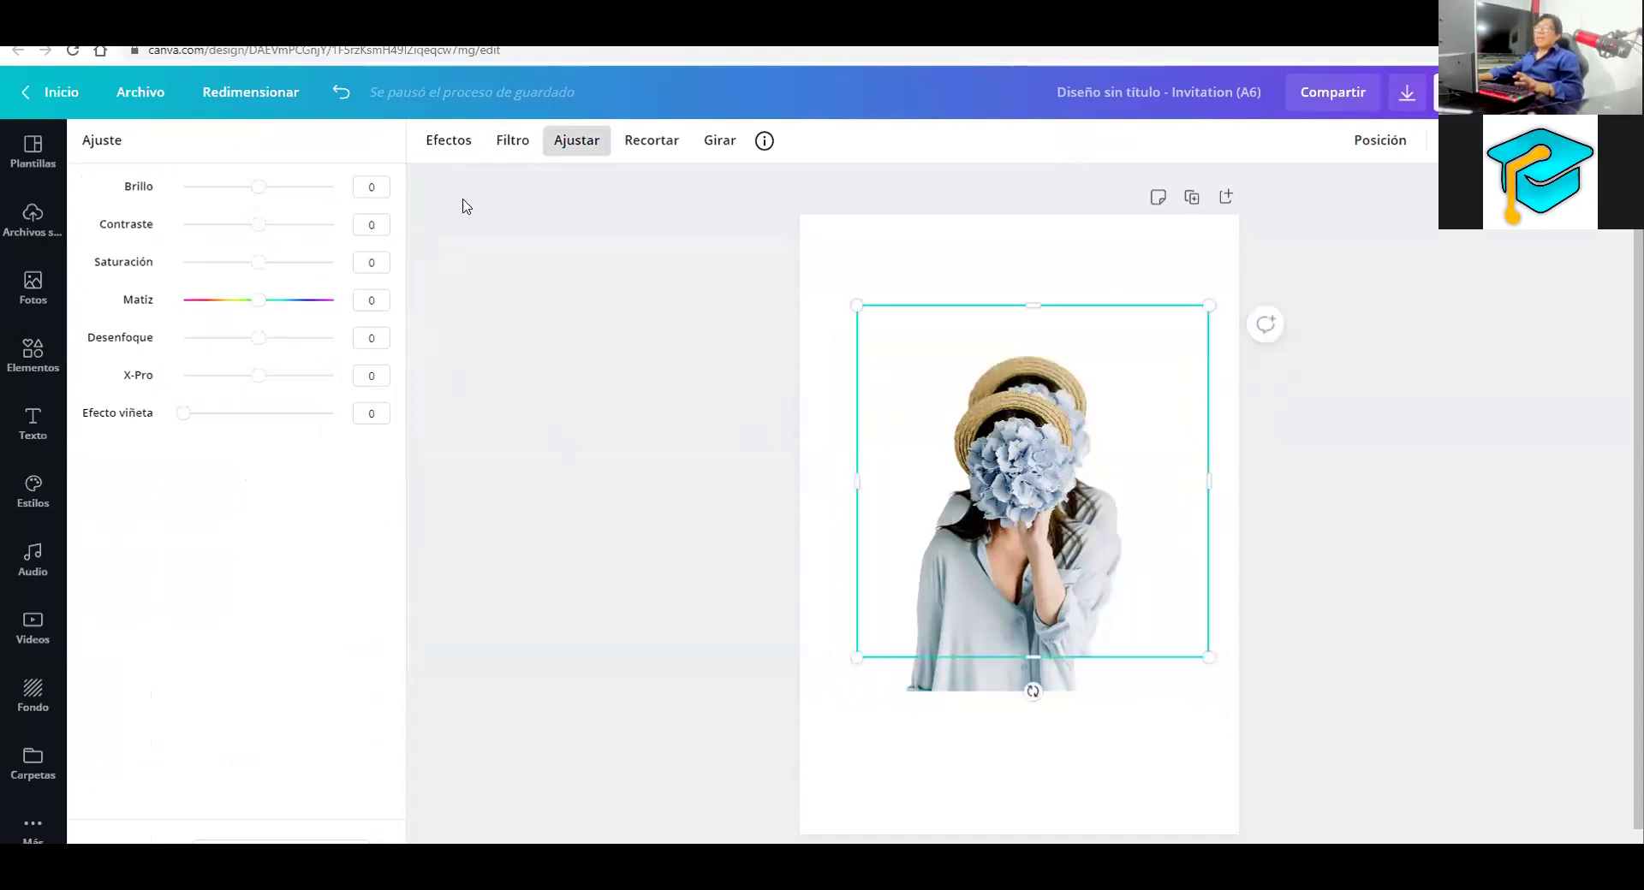
{"action": "left_click_drag", "start_coordinate": [235, 342], "coordinate": [322, 338]}
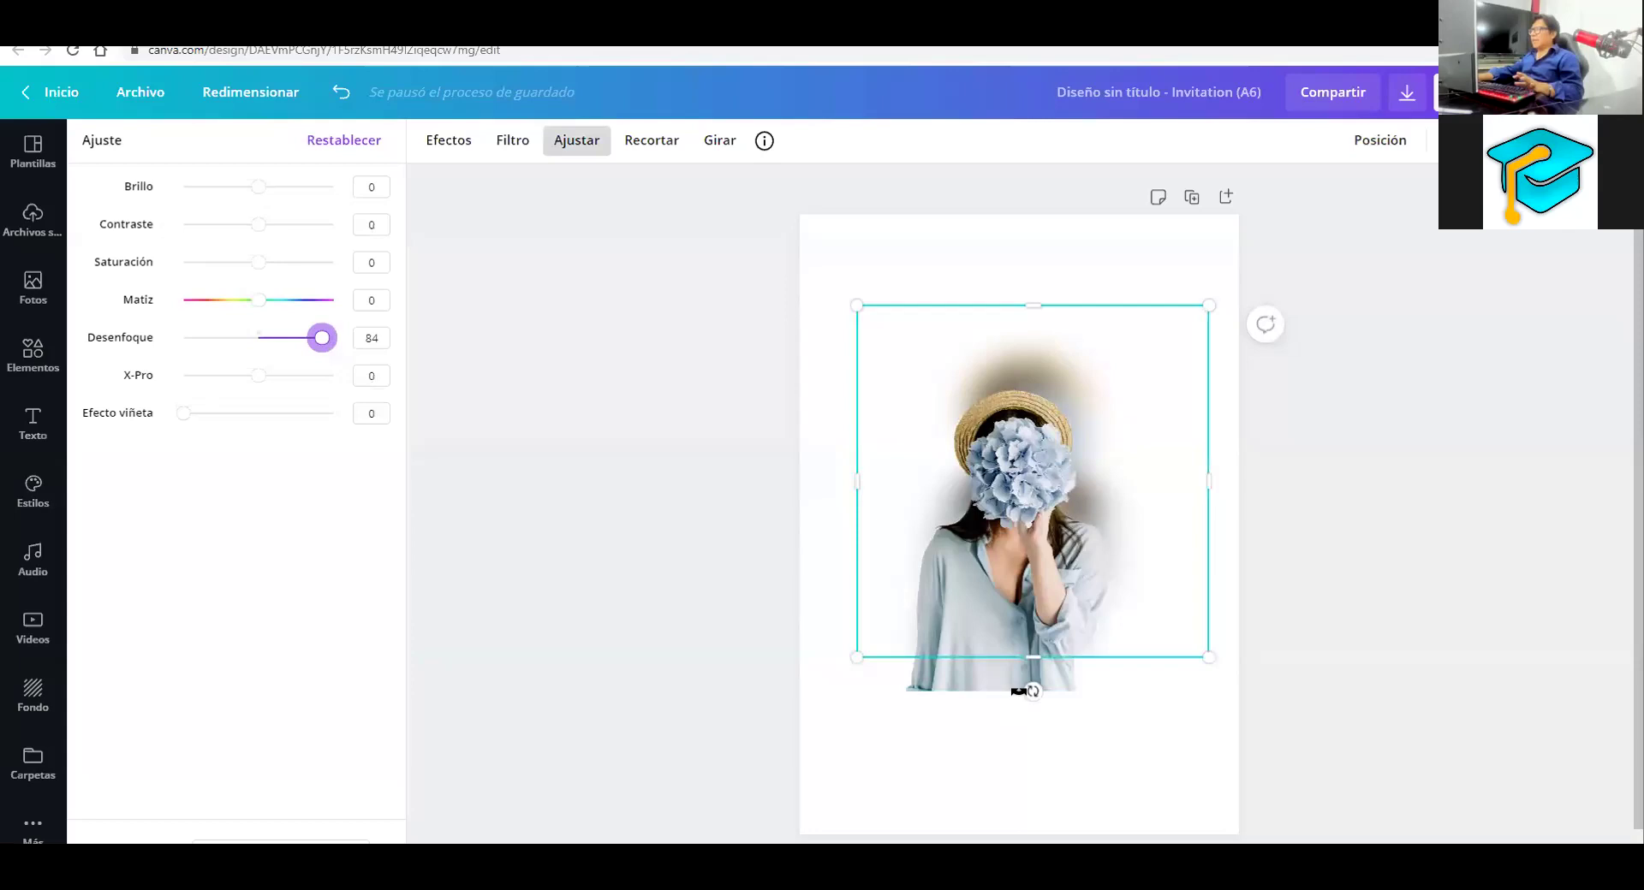
{"action": "left_click", "coordinate": [1015, 669]}
Drag the photo to the horizontal centre of the page along the pink guides
{"action": "left_click_drag", "start_coordinate": [1020, 643], "coordinate": [1006, 642]}
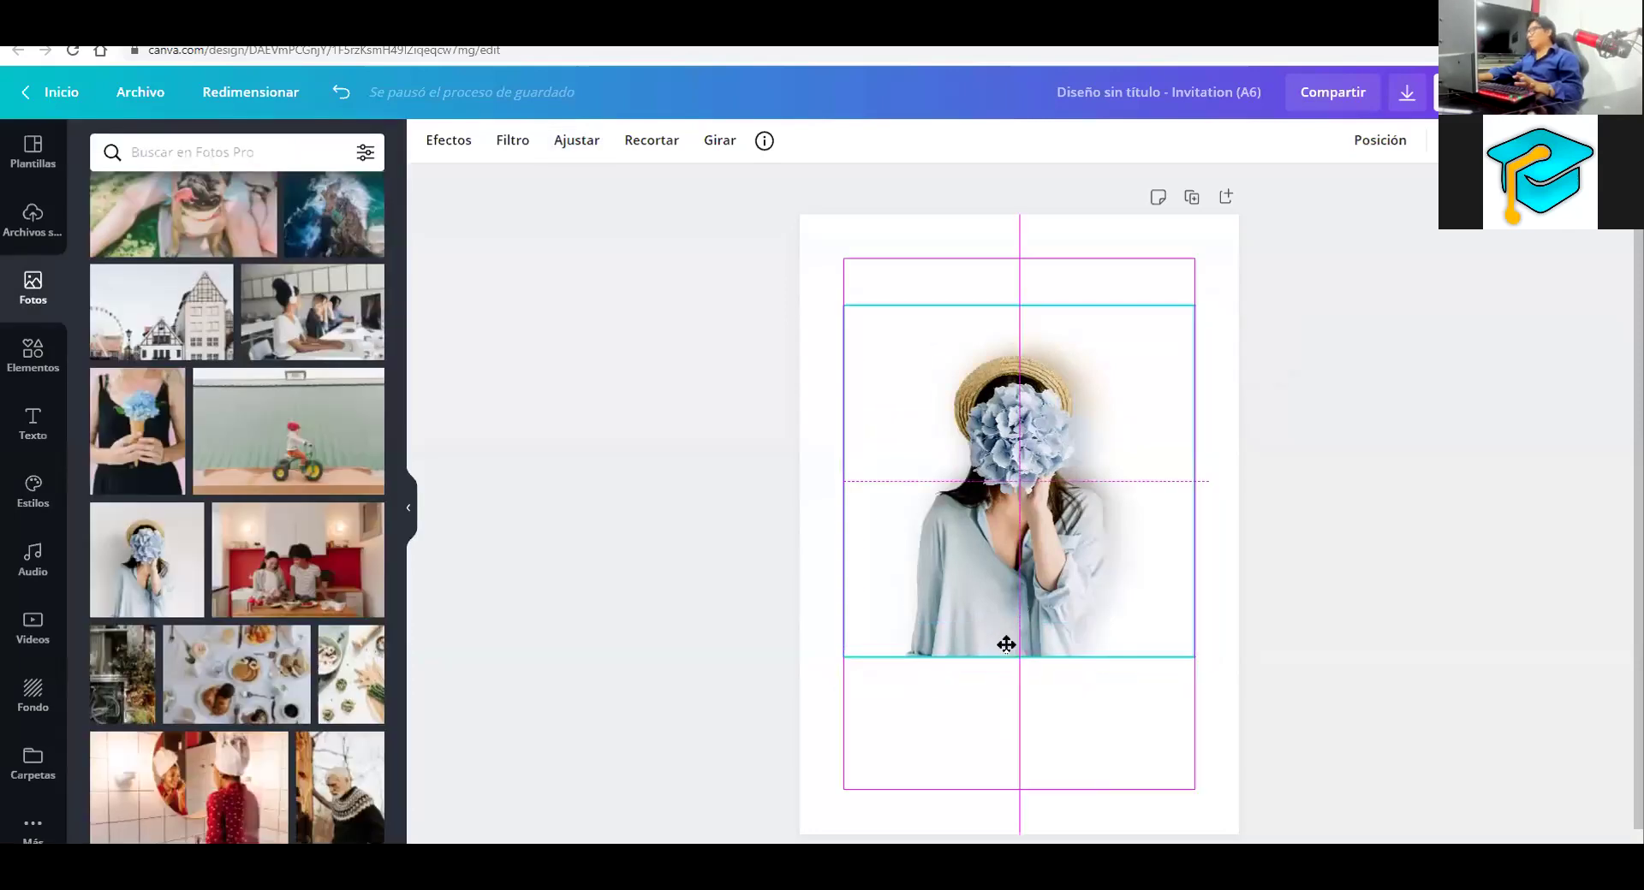
{"action": "left_click", "coordinate": [1285, 694]}
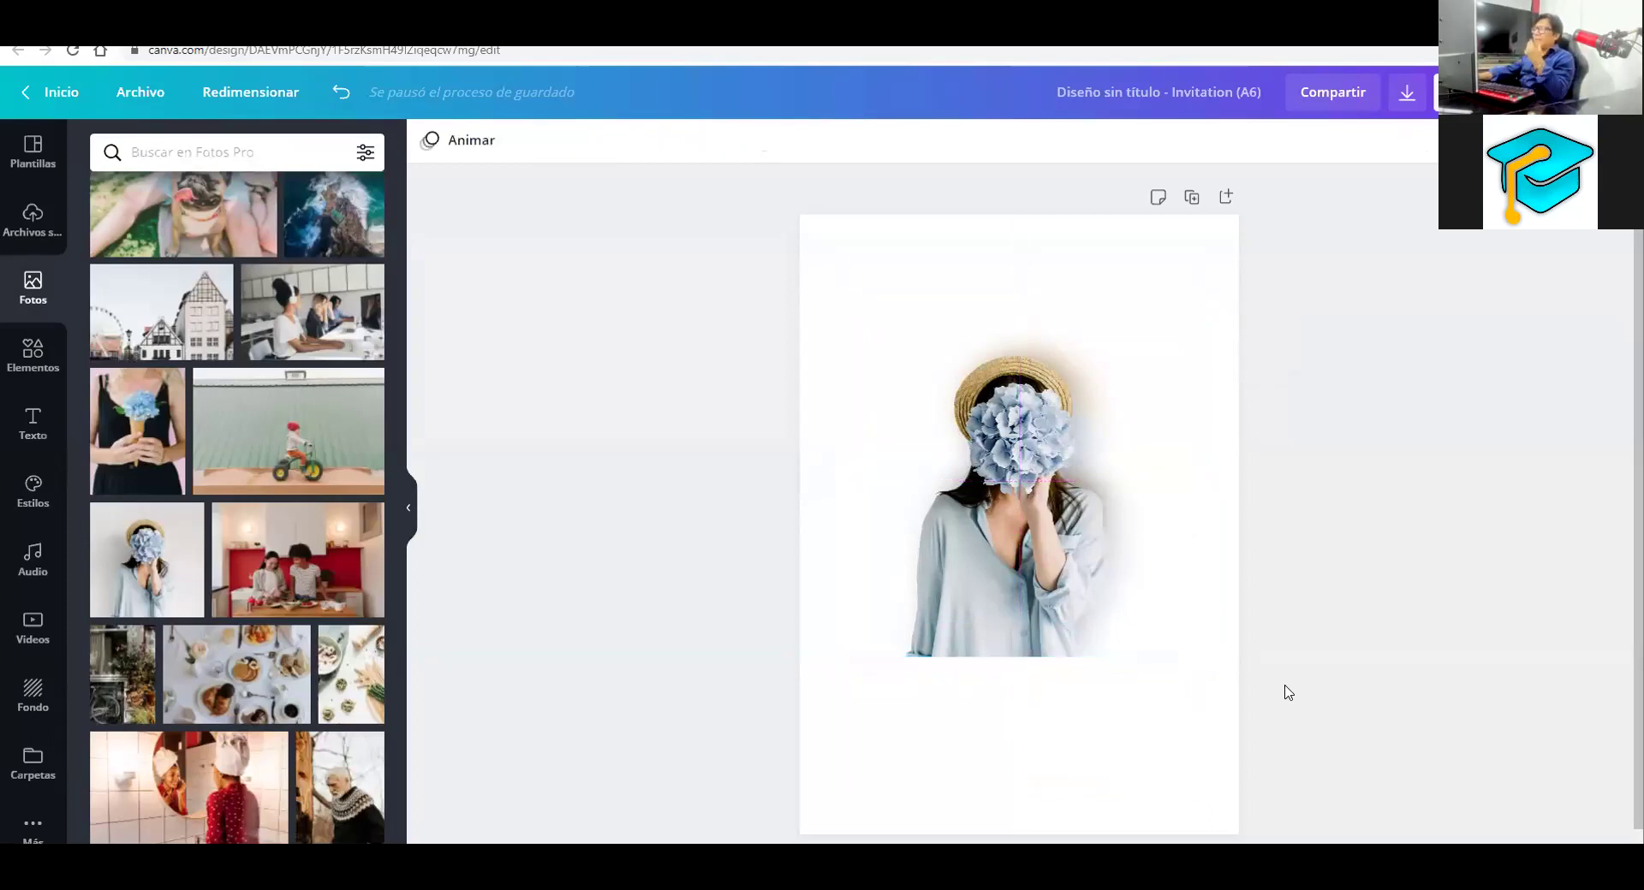
{"action": "left_click_drag", "start_coordinate": [993, 591], "coordinate": [1014, 503]}
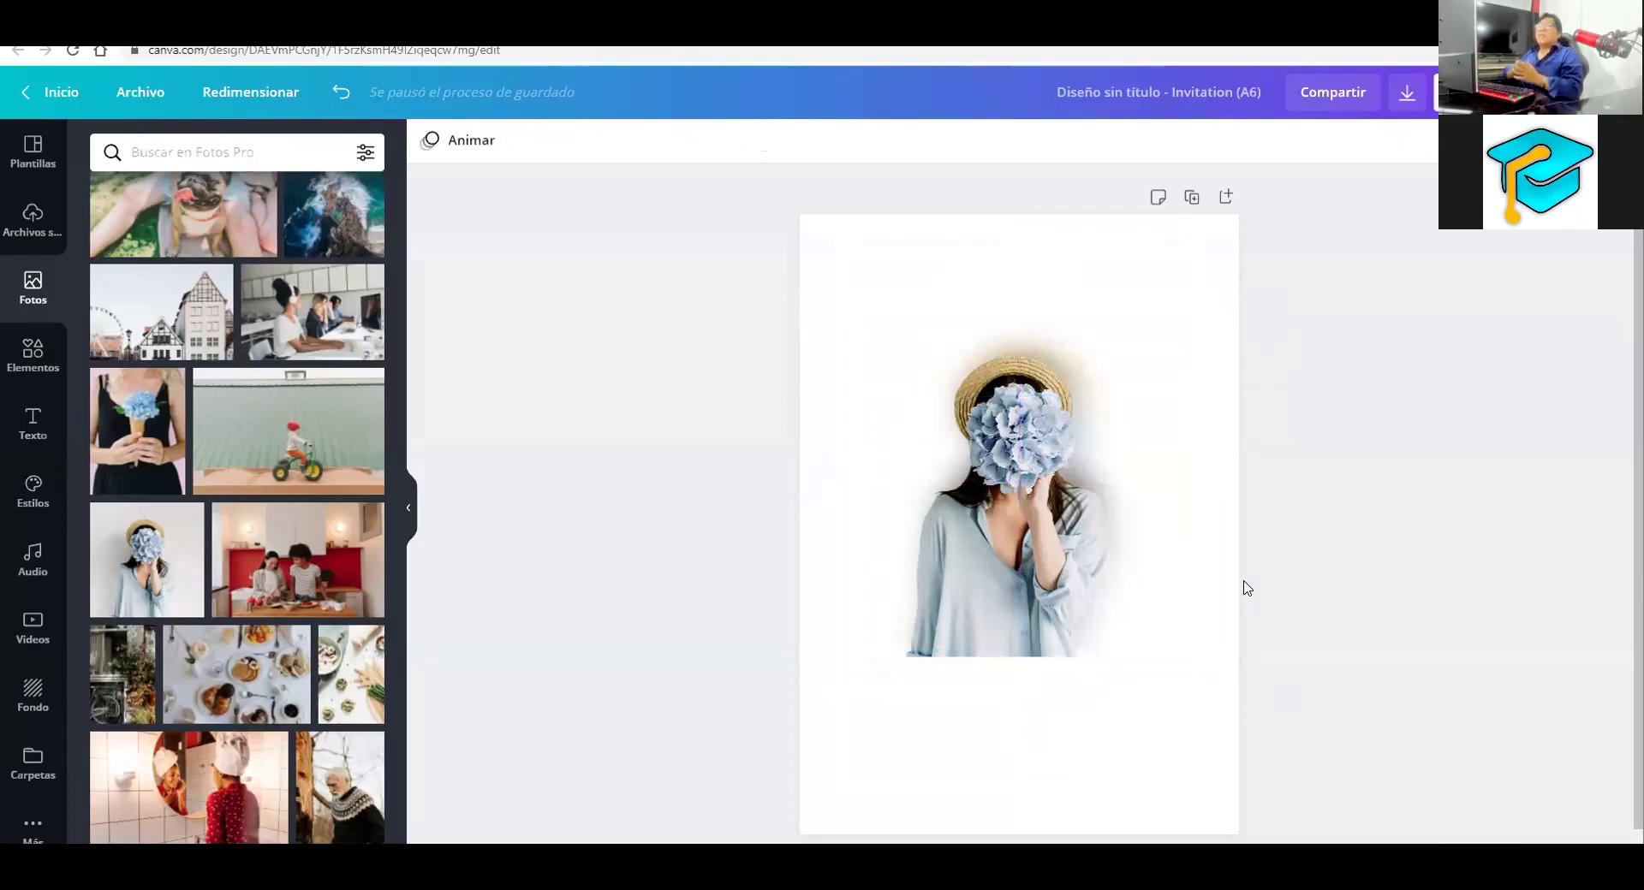
{"action": "left_click", "coordinate": [1009, 623]}
{"action": "left_click", "coordinate": [565, 140]}
Try the Street and Greyscale filters with adjusted Intensidad, then delete the photo
{"action": "left_click", "coordinate": [526, 141]}
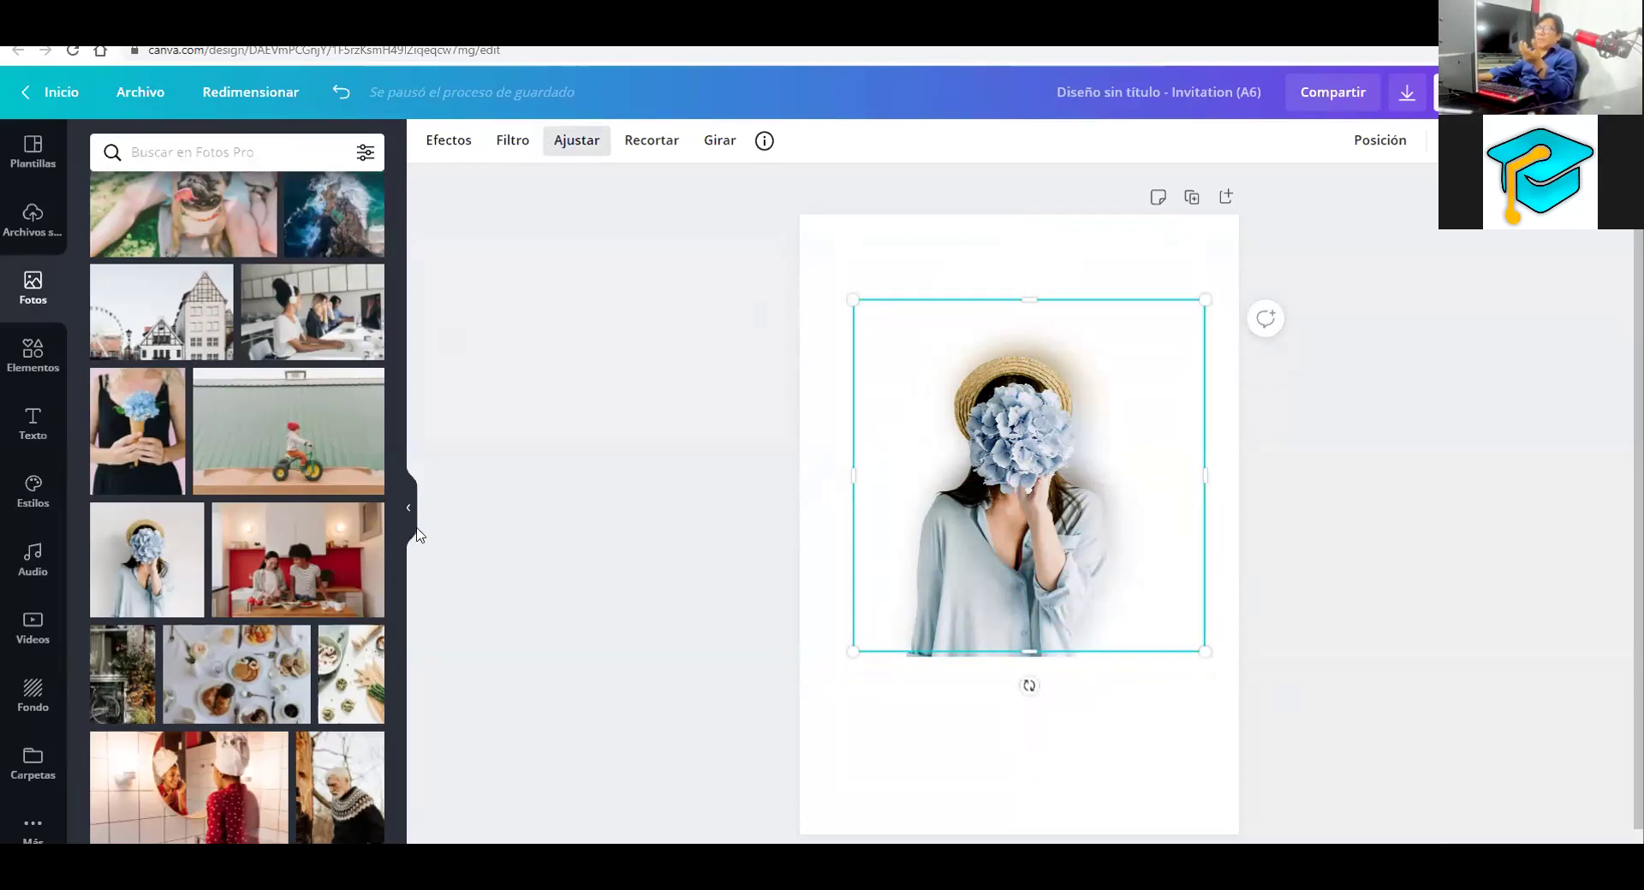
{"action": "left_click", "coordinate": [364, 586]}
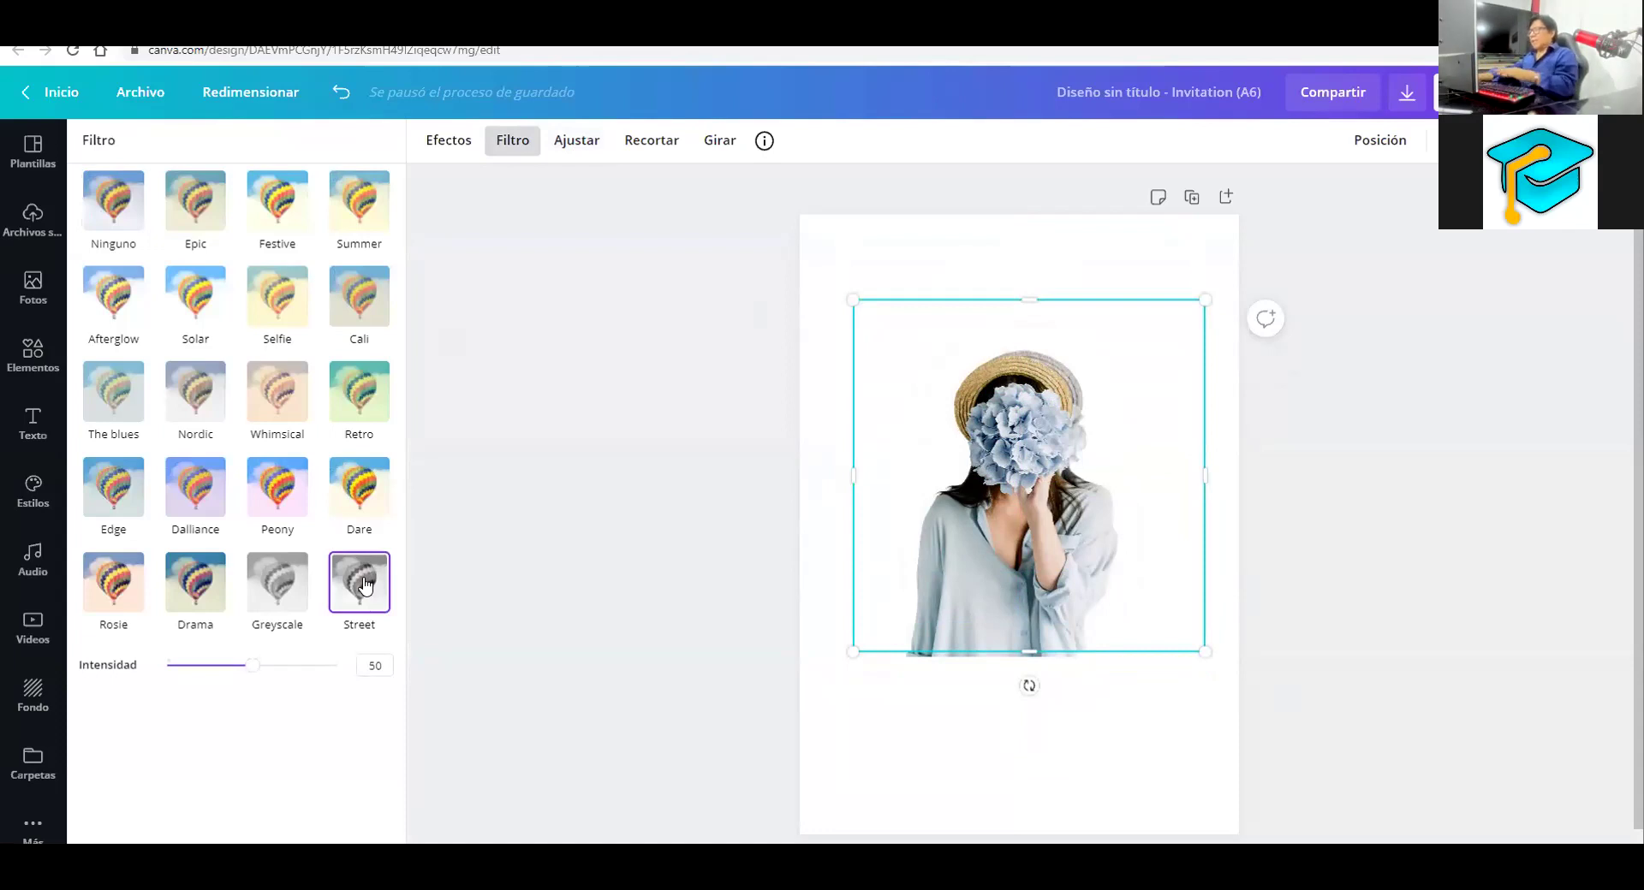
{"action": "left_click", "coordinate": [798, 472]}
{"action": "left_click", "coordinate": [1046, 454]}
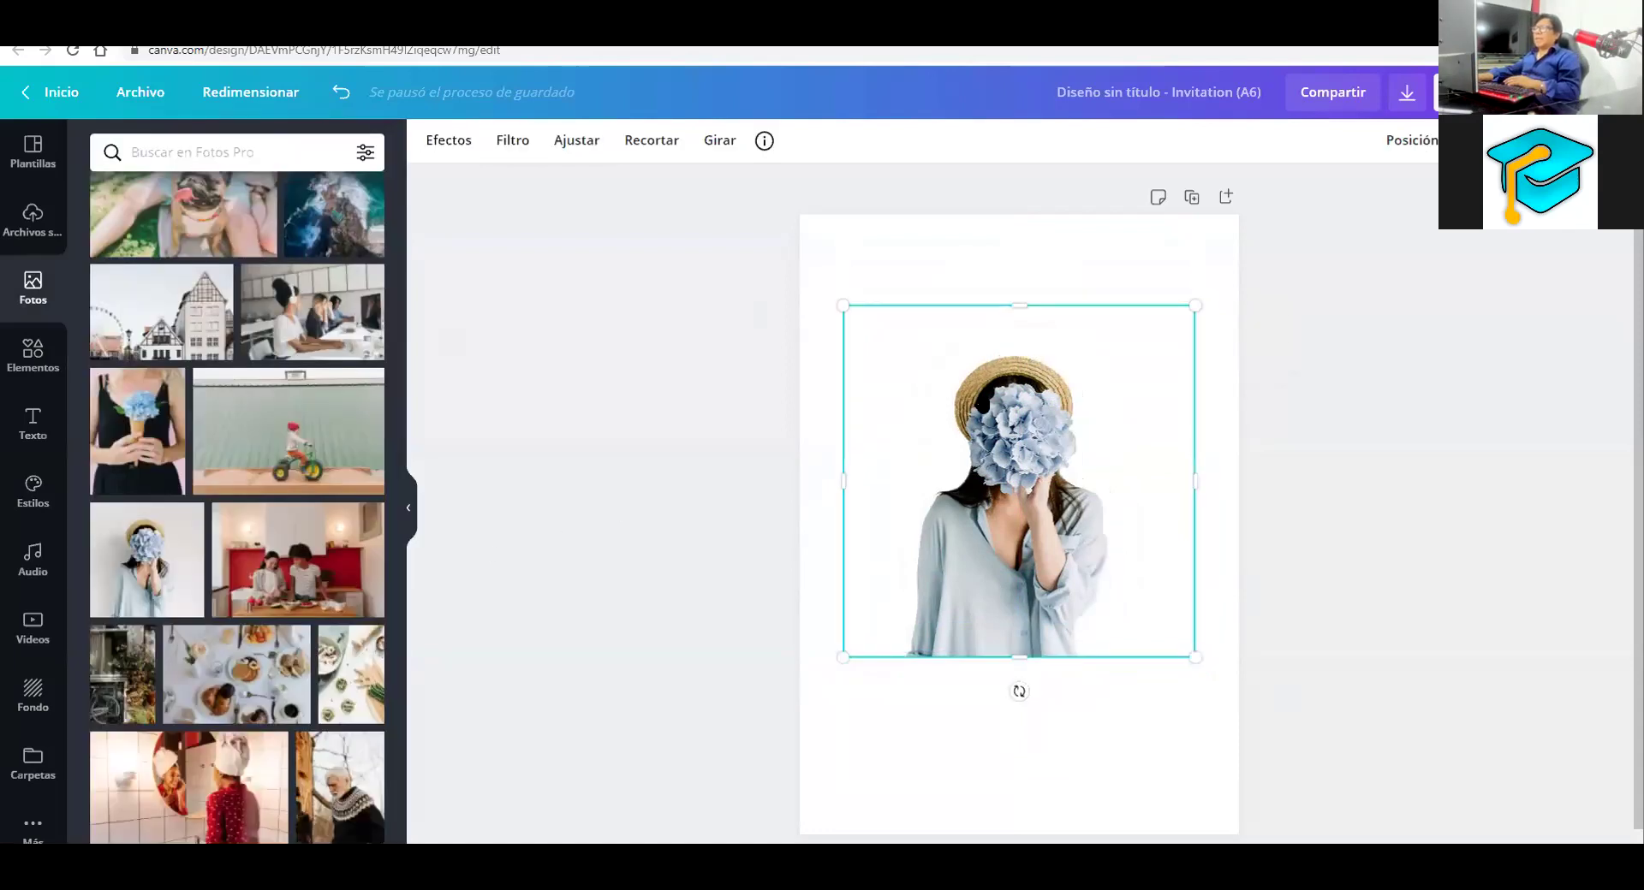
{"action": "left_click", "coordinate": [519, 144]}
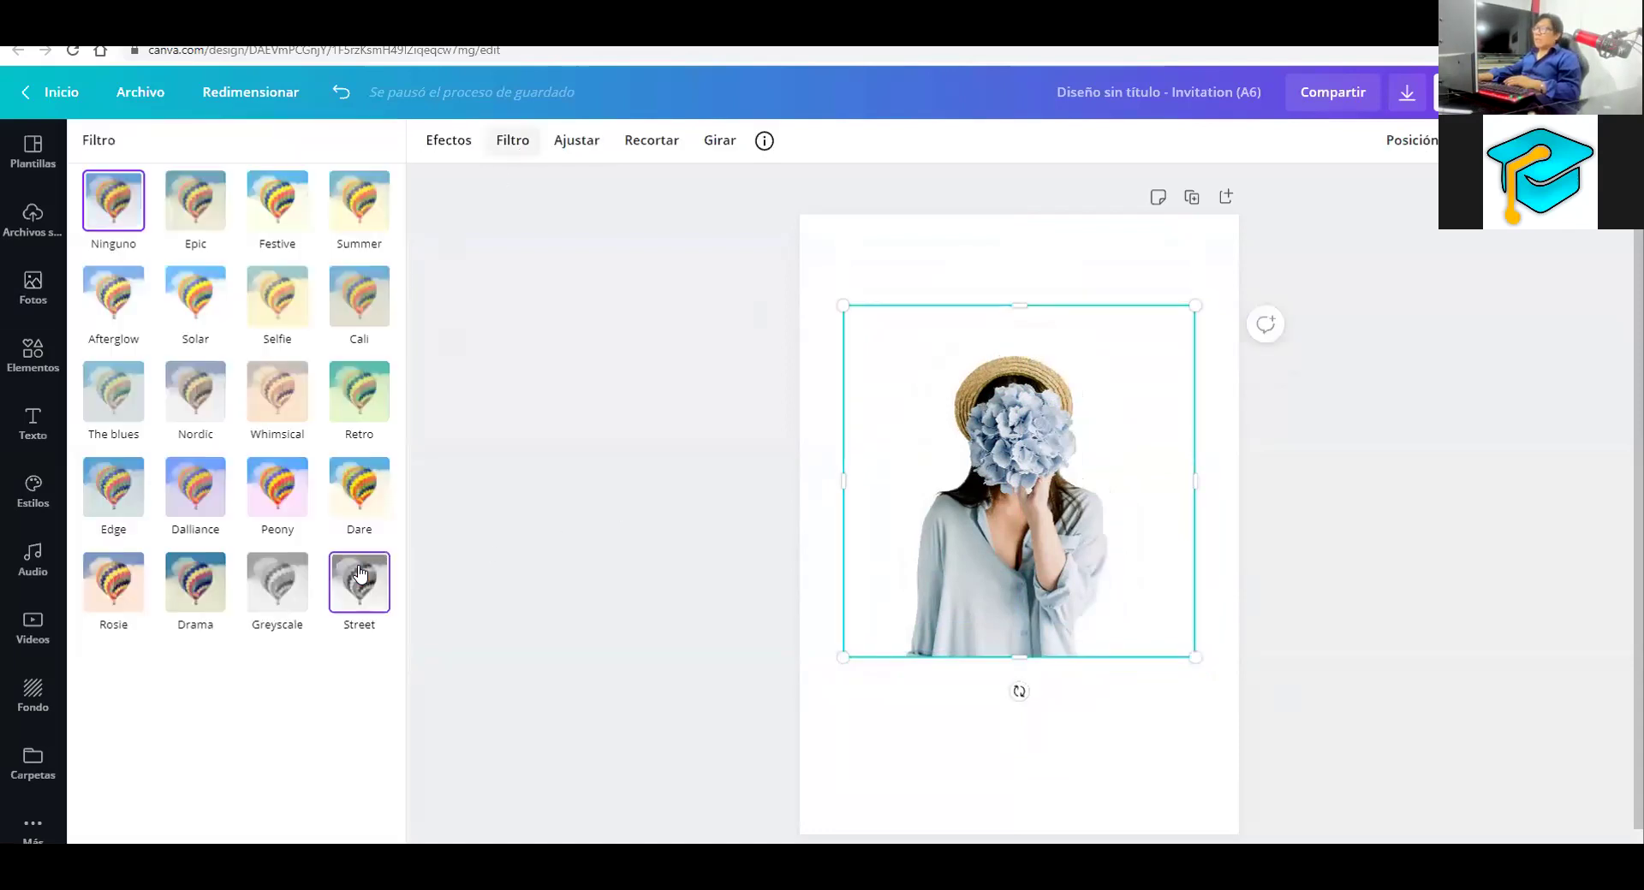
{"action": "left_click", "coordinate": [359, 574]}
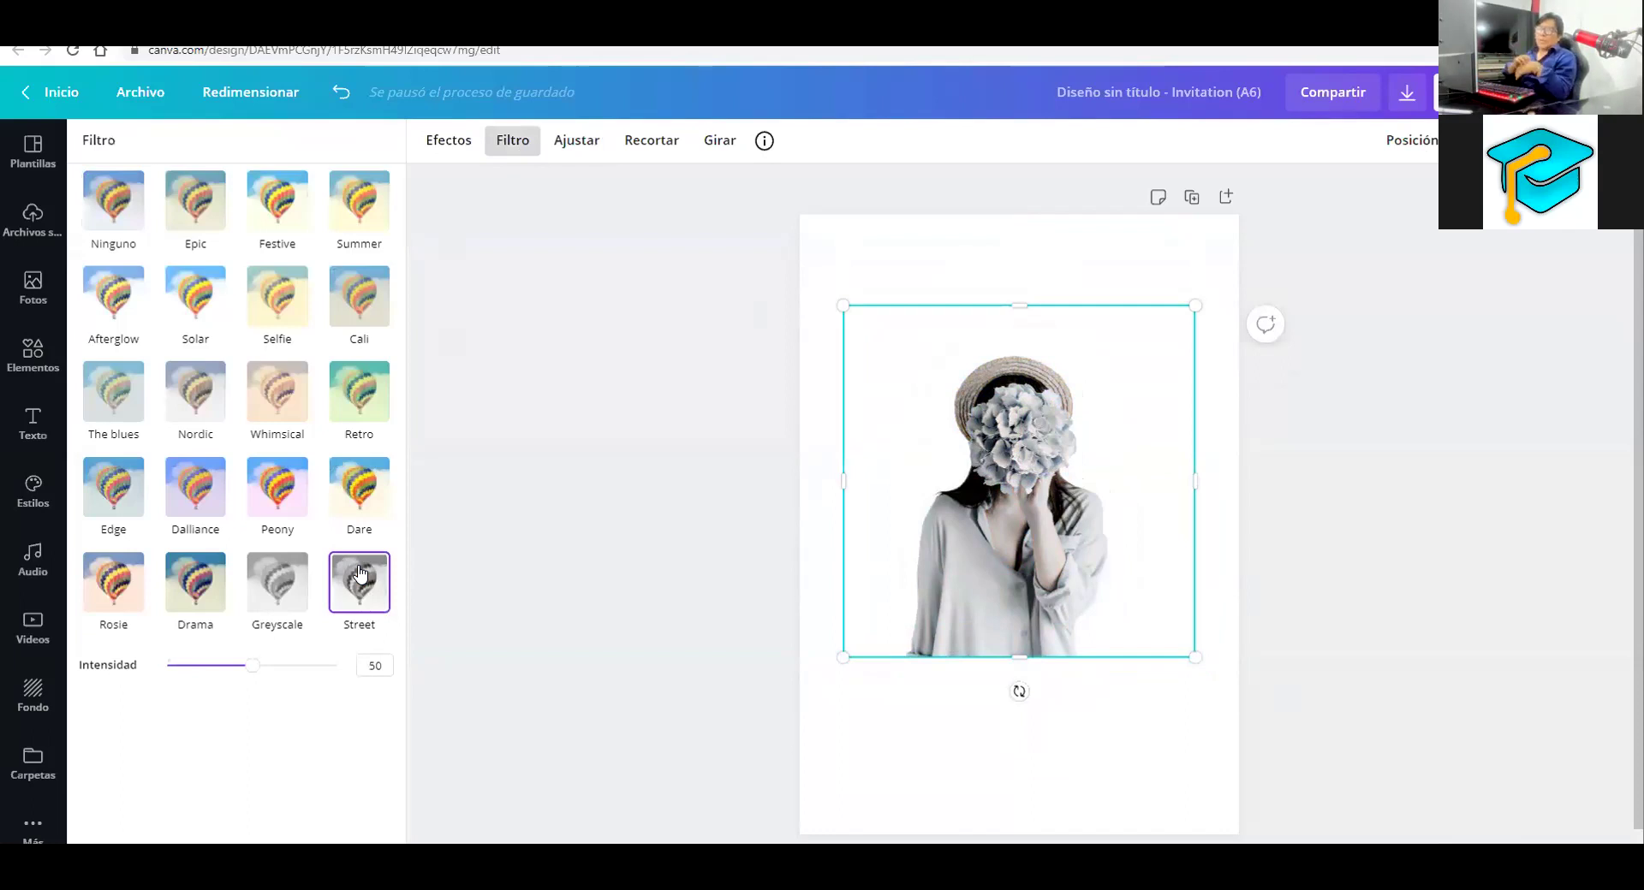
{"action": "left_click", "coordinate": [267, 590]}
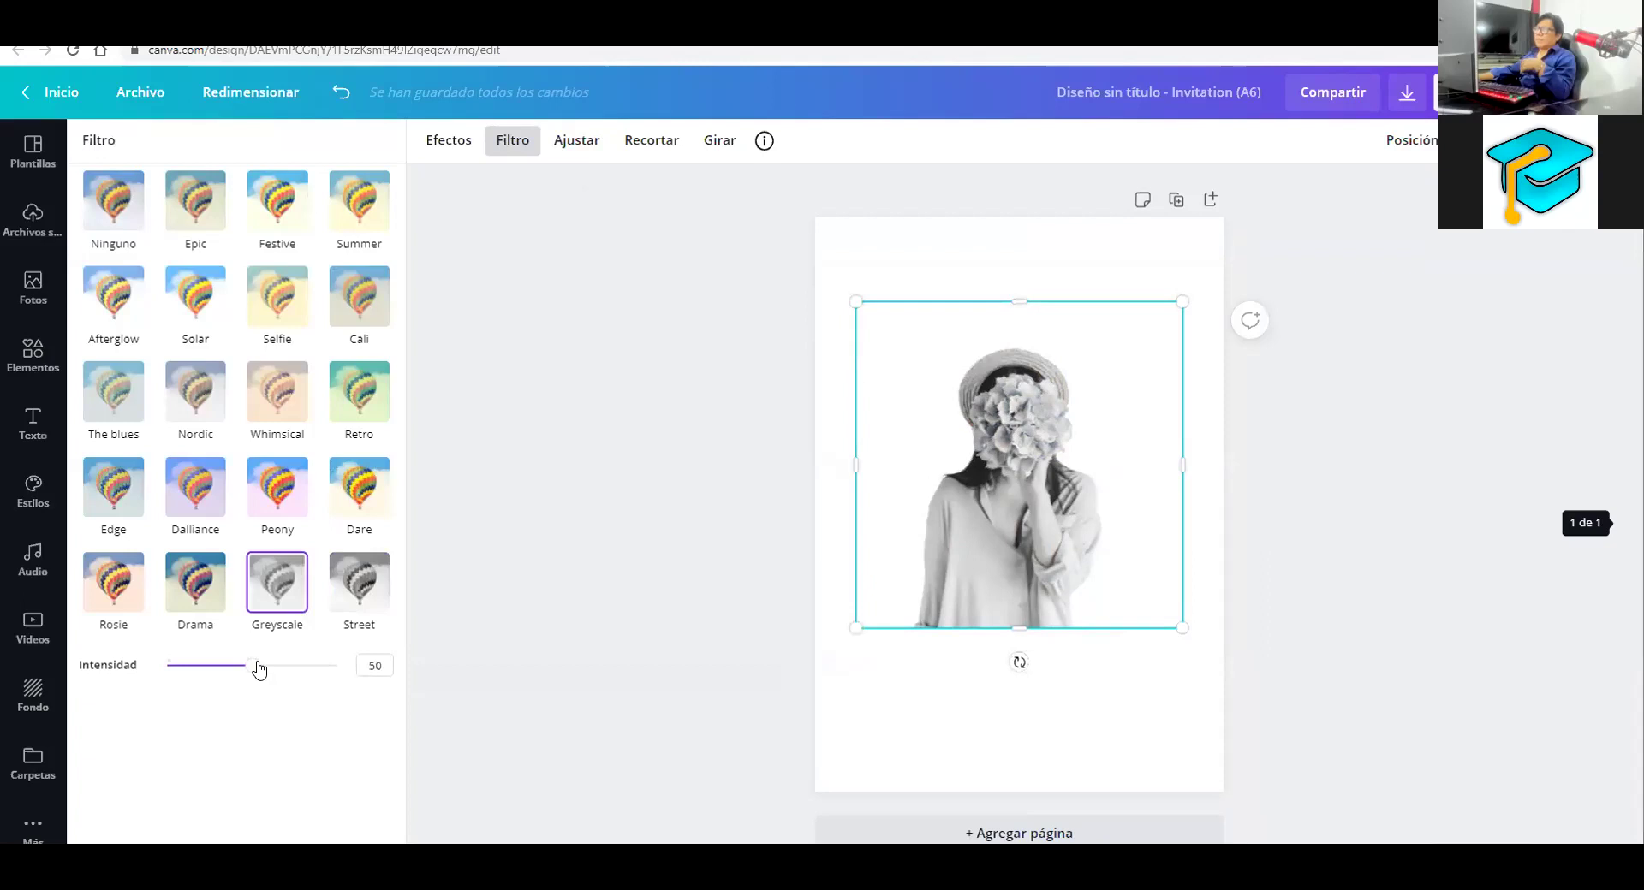
{"action": "left_click_drag", "start_coordinate": [253, 666], "coordinate": [248, 681]}
{"action": "left_click", "coordinate": [346, 589]}
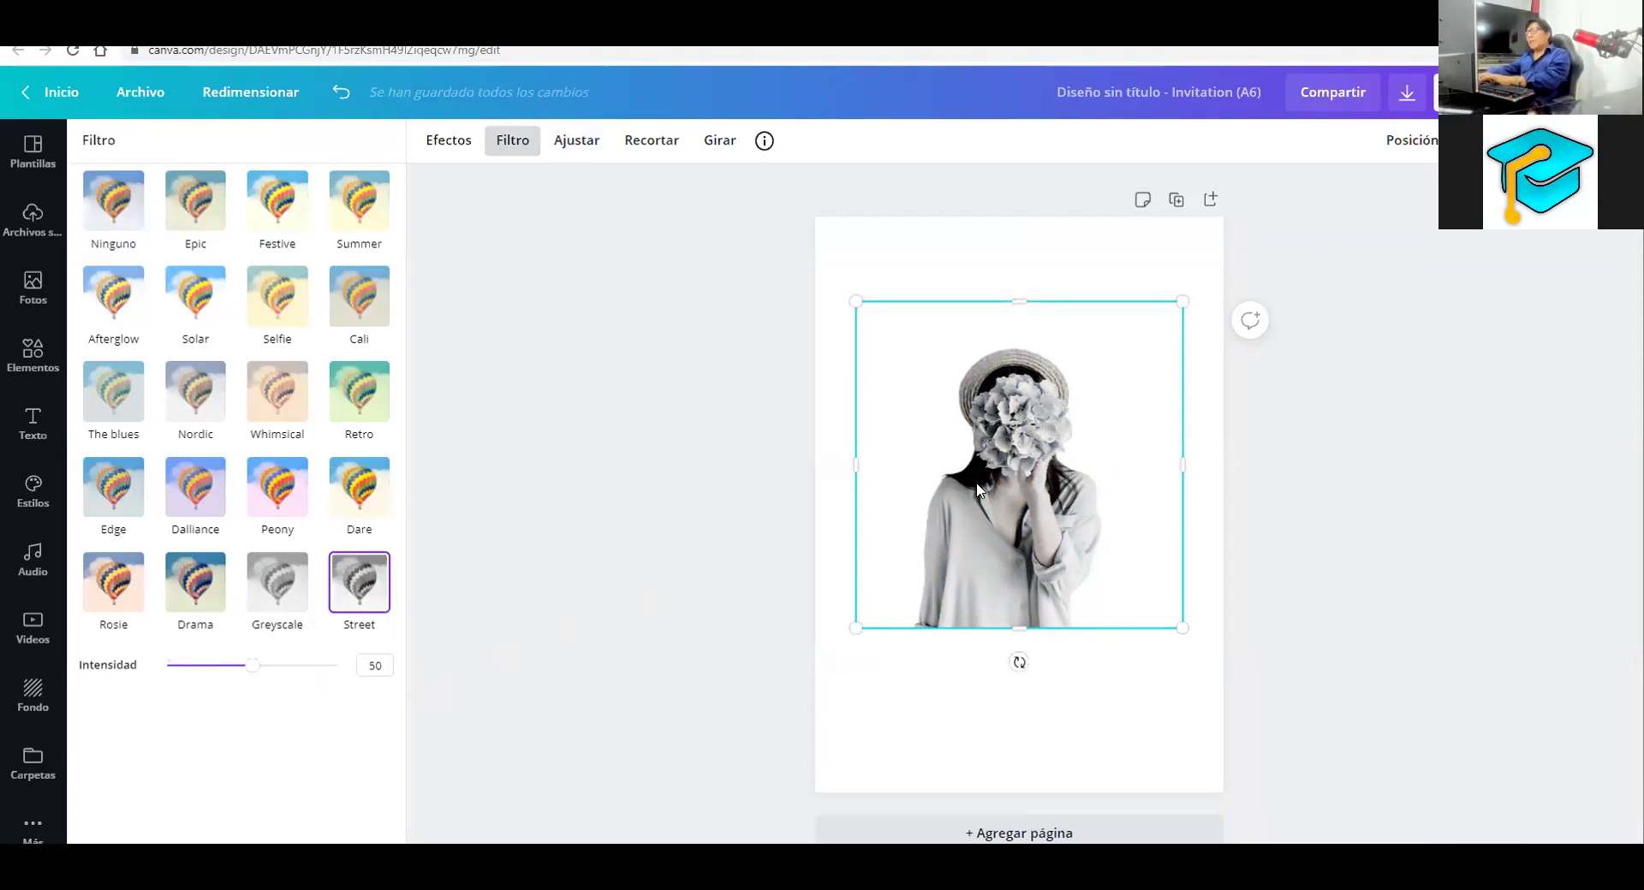
{"action": "key", "text": "Delete"}
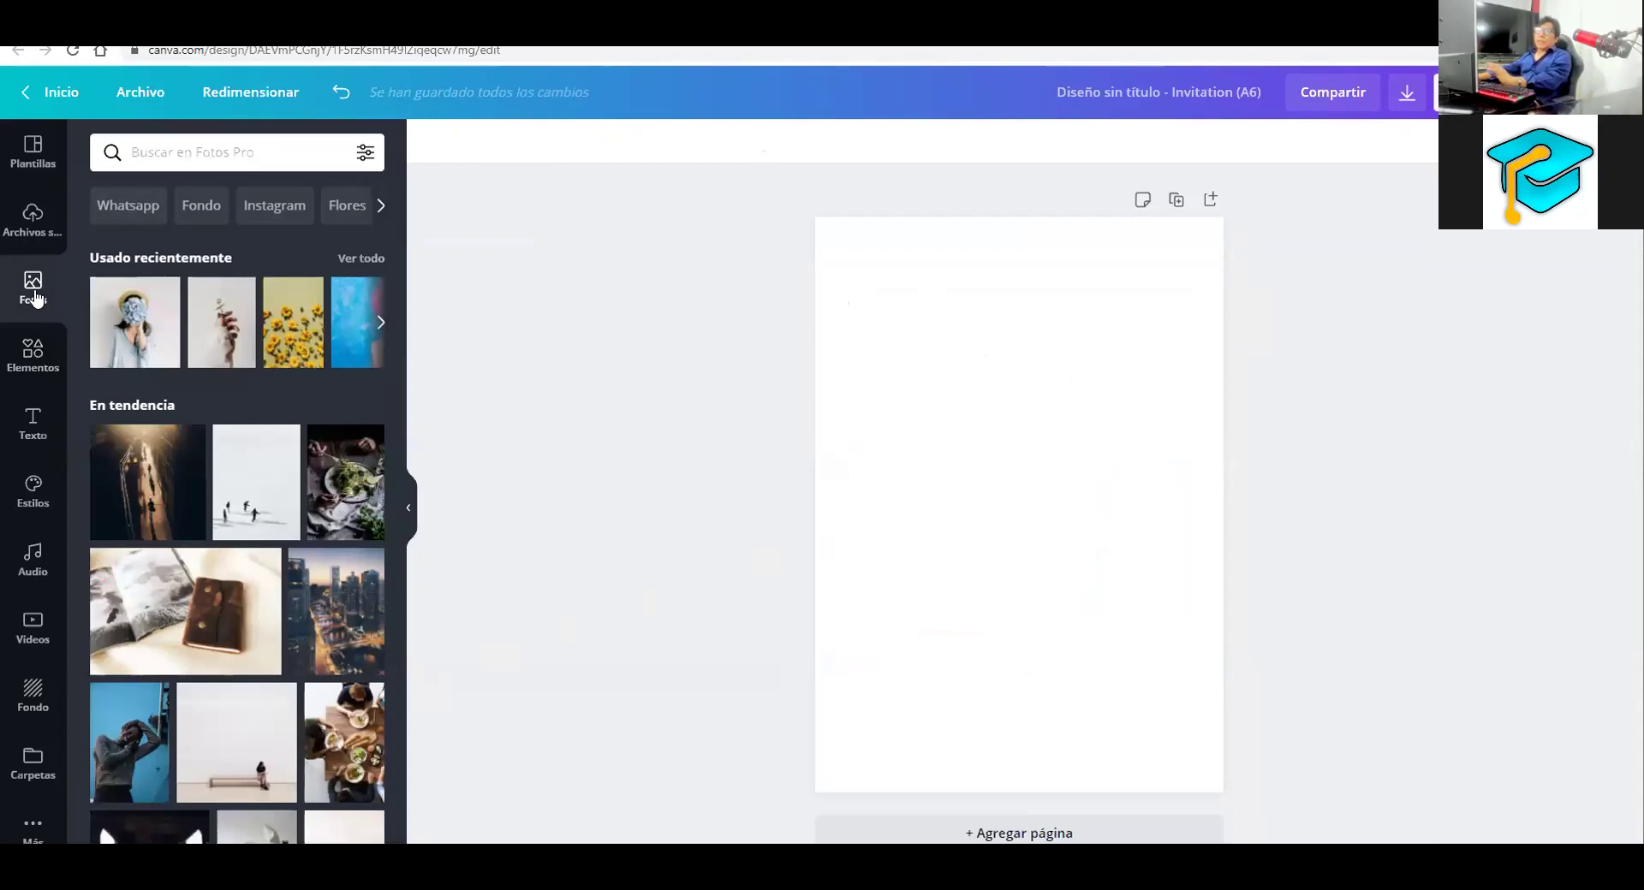
Search Fotos for 'tigre', add the seated tiger cutout and apply the Street filter
{"action": "left_click", "coordinate": [164, 154]}
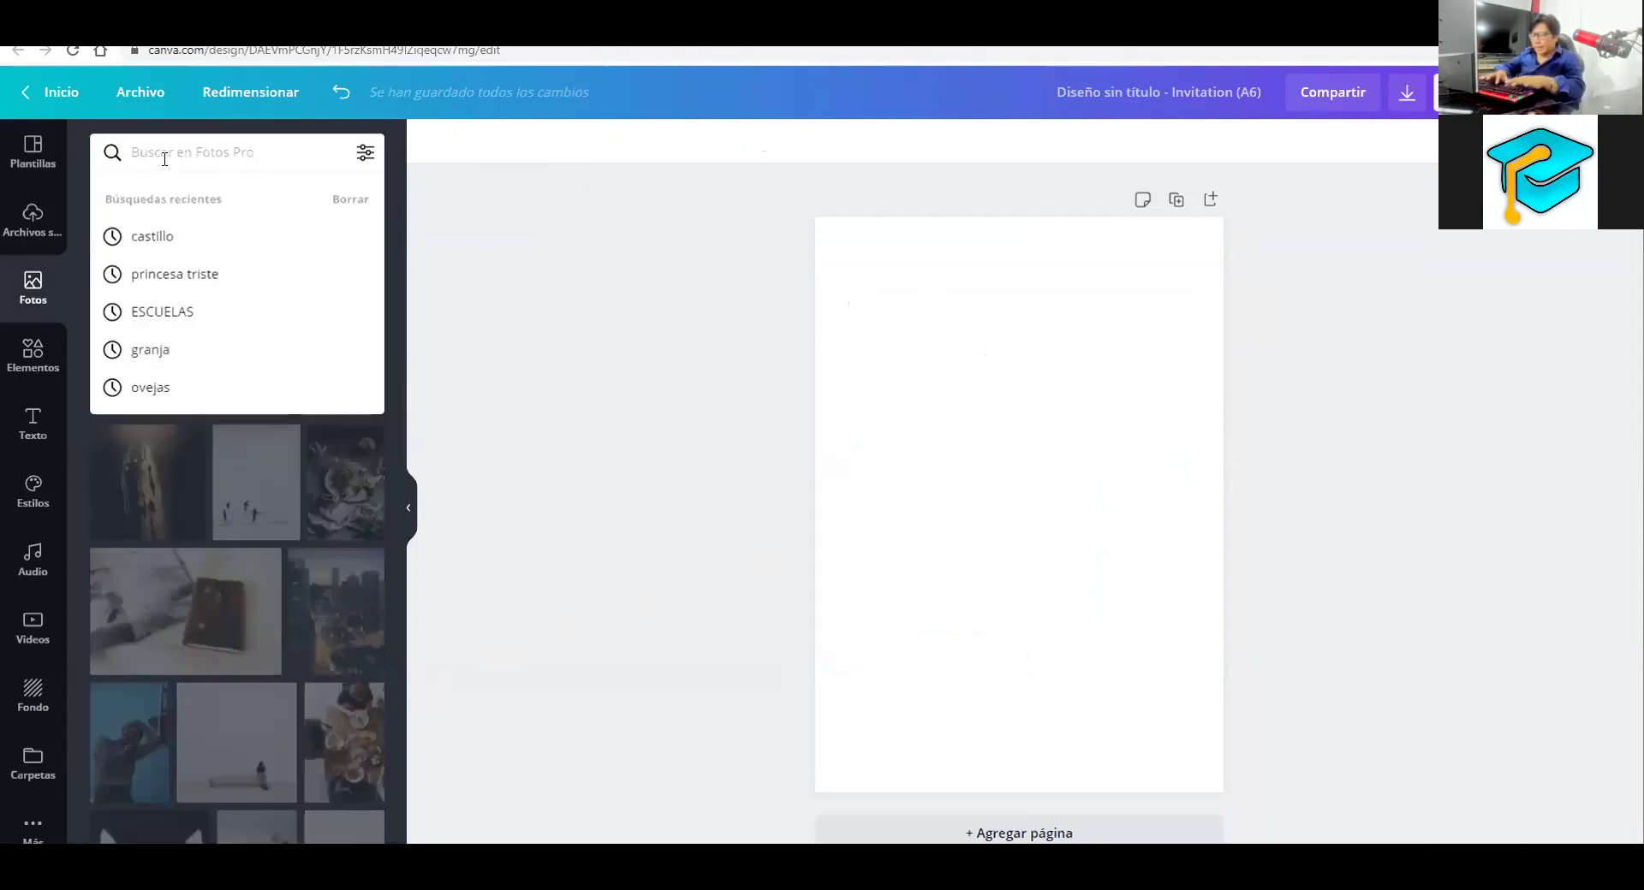
{"action": "type", "text": "tigre"}
{"action": "key", "text": "Return"}
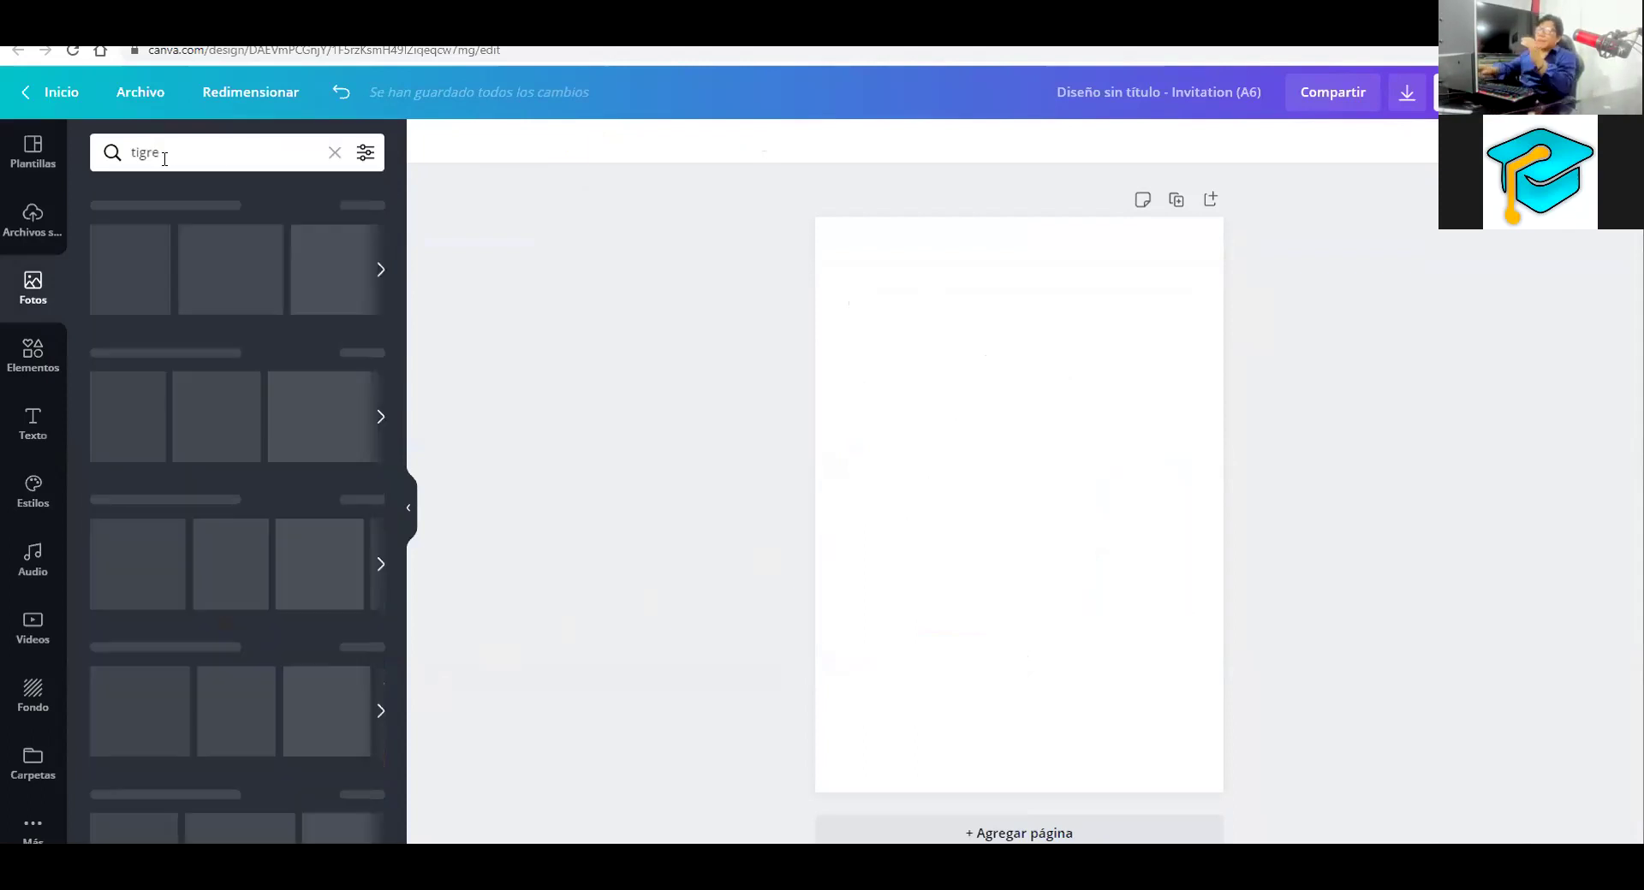
{"action": "left_click", "coordinate": [148, 226]}
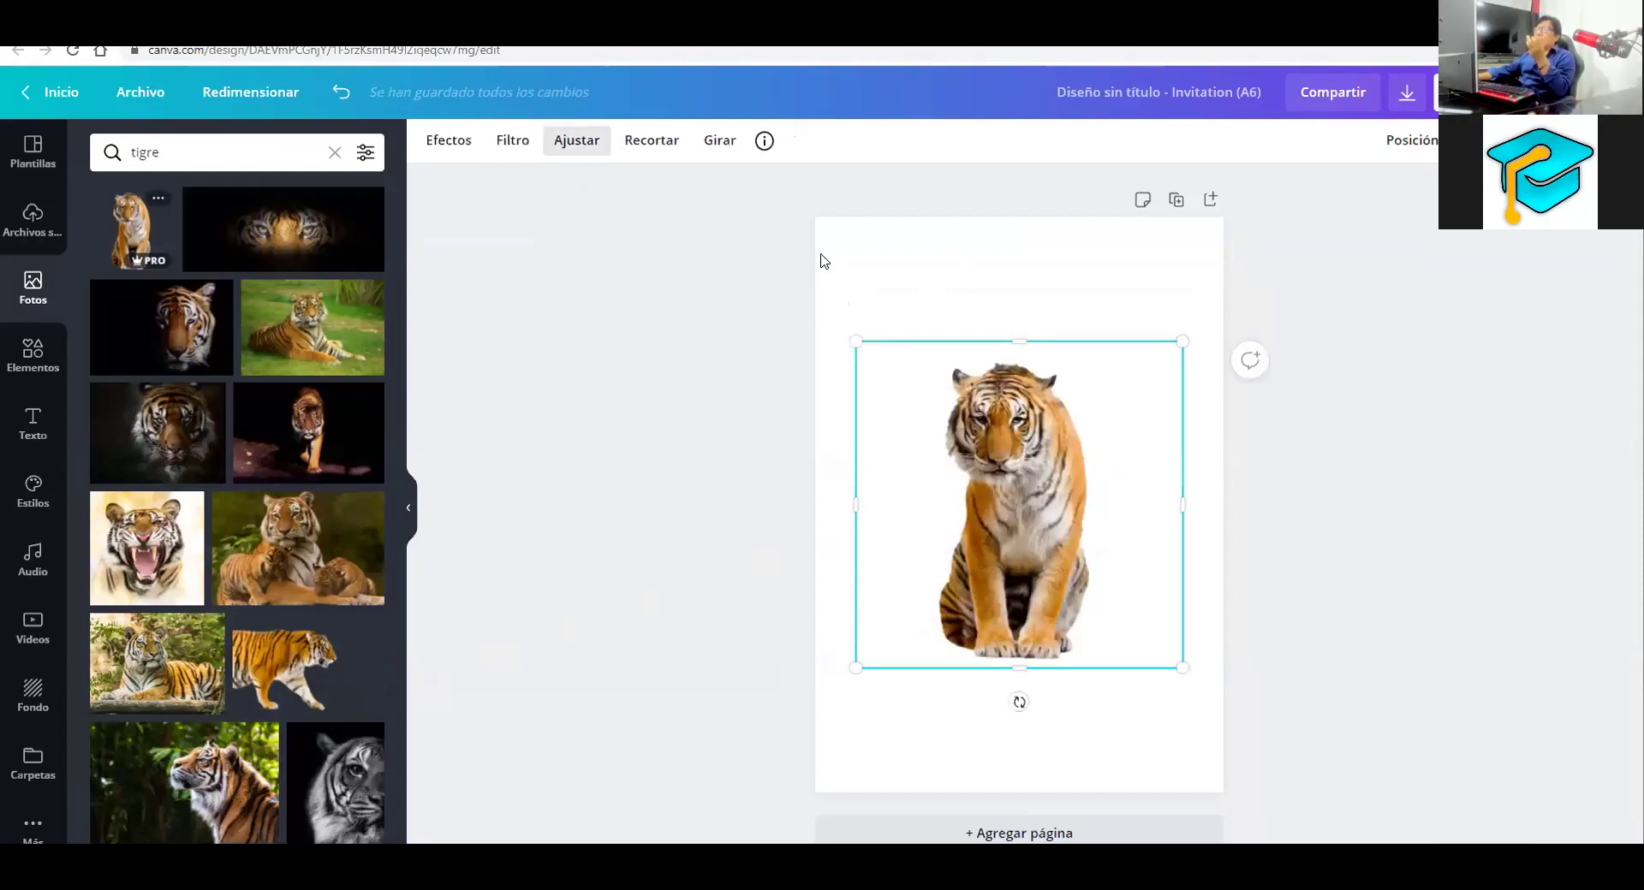
{"action": "left_click", "coordinate": [457, 142]}
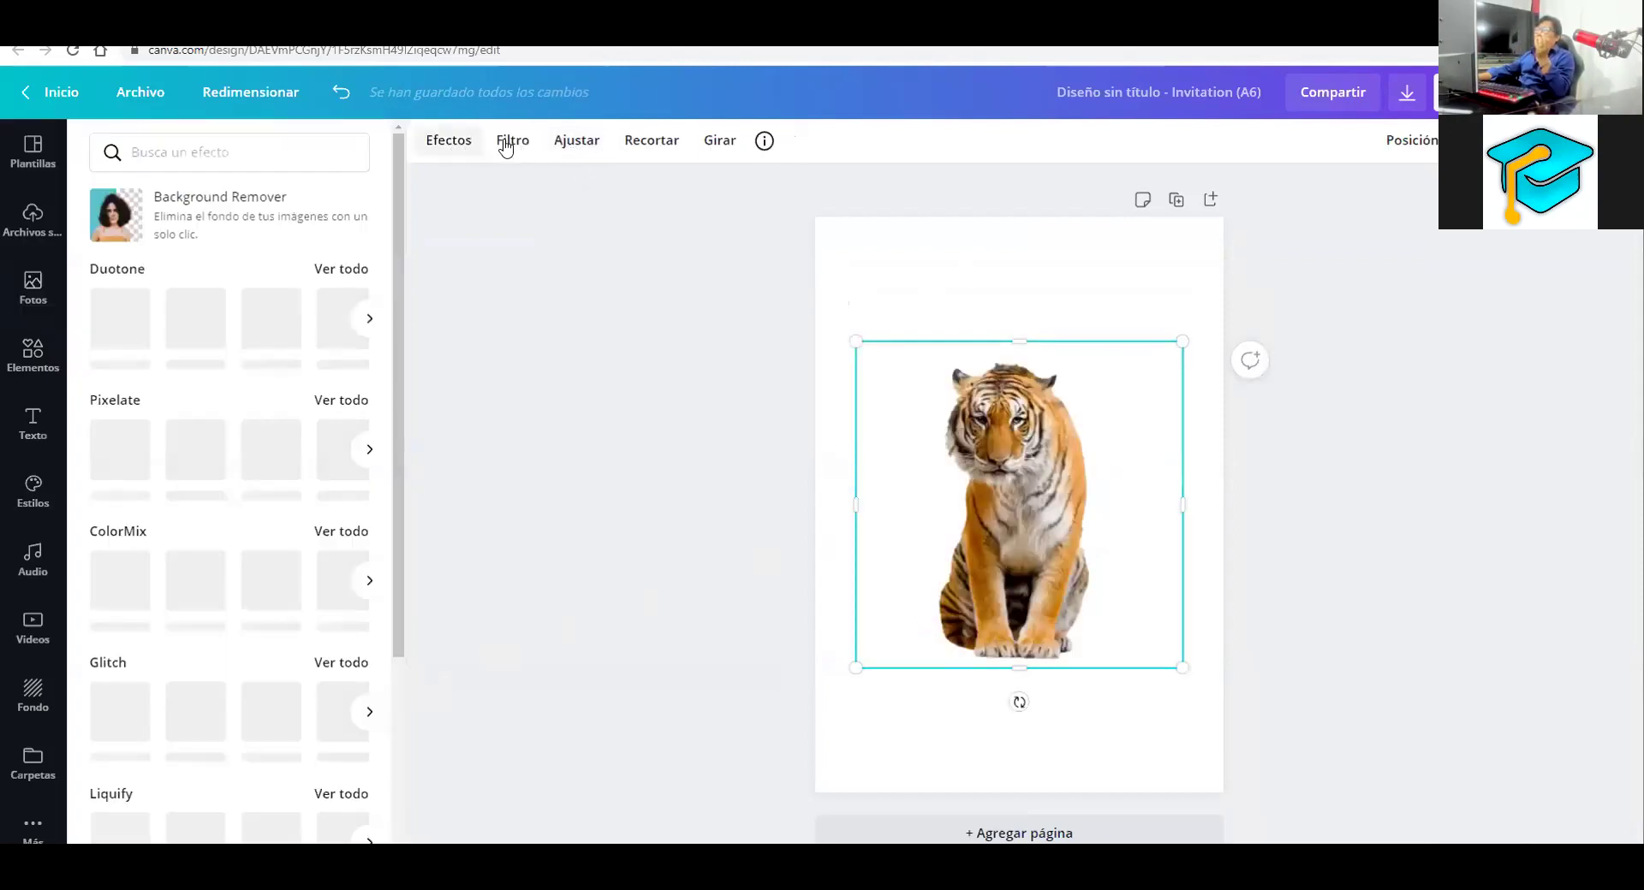
{"action": "left_click", "coordinate": [507, 146]}
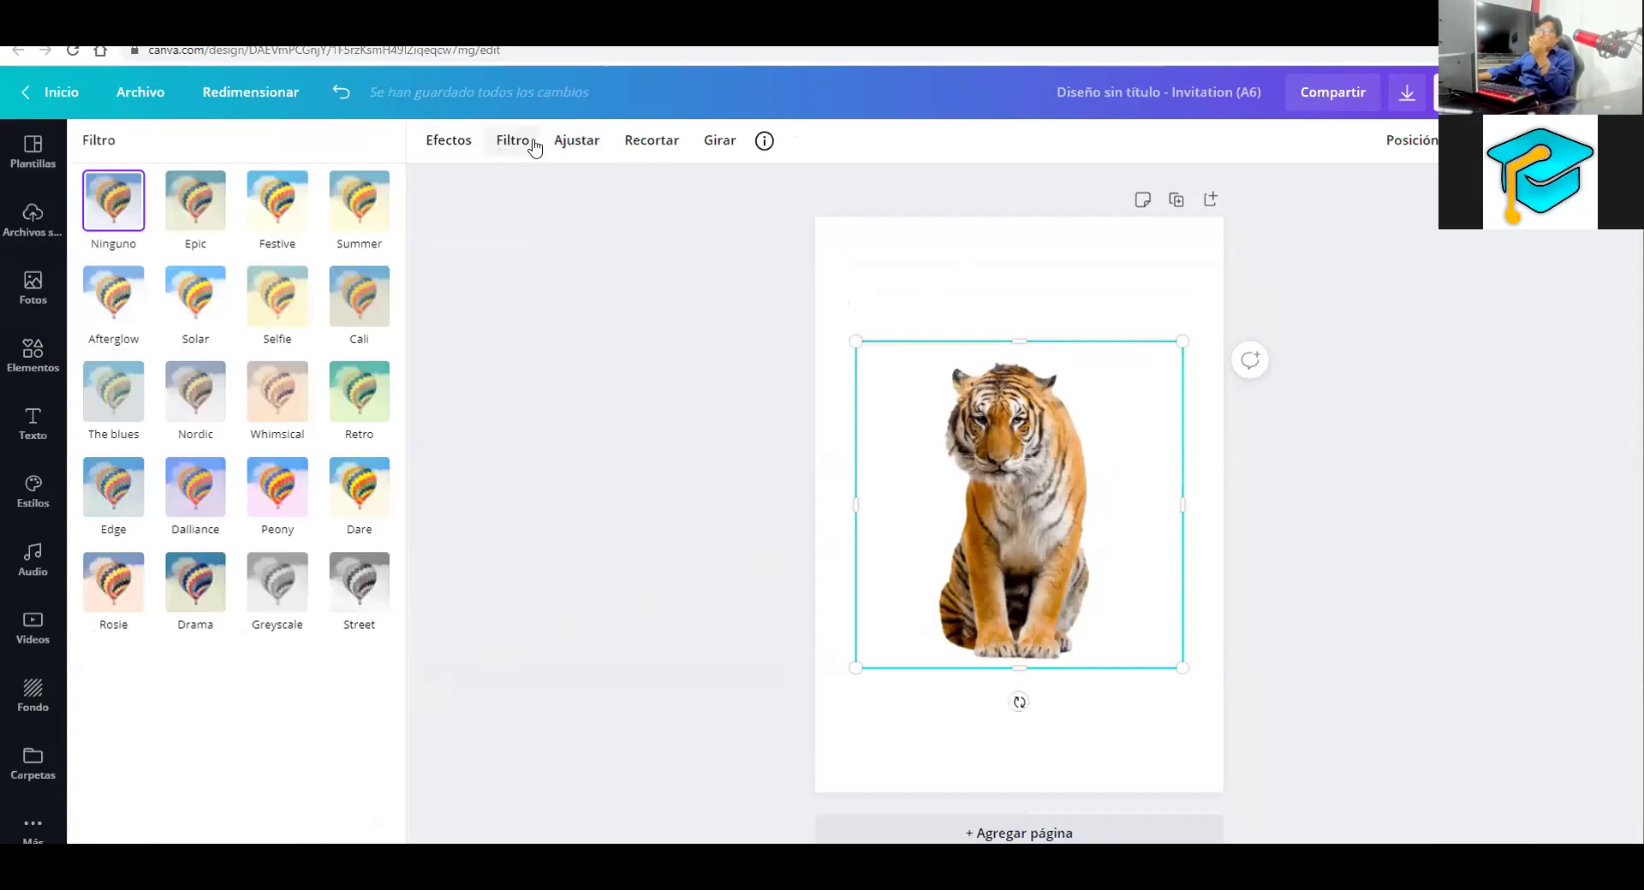
{"action": "left_click", "coordinate": [532, 142]}
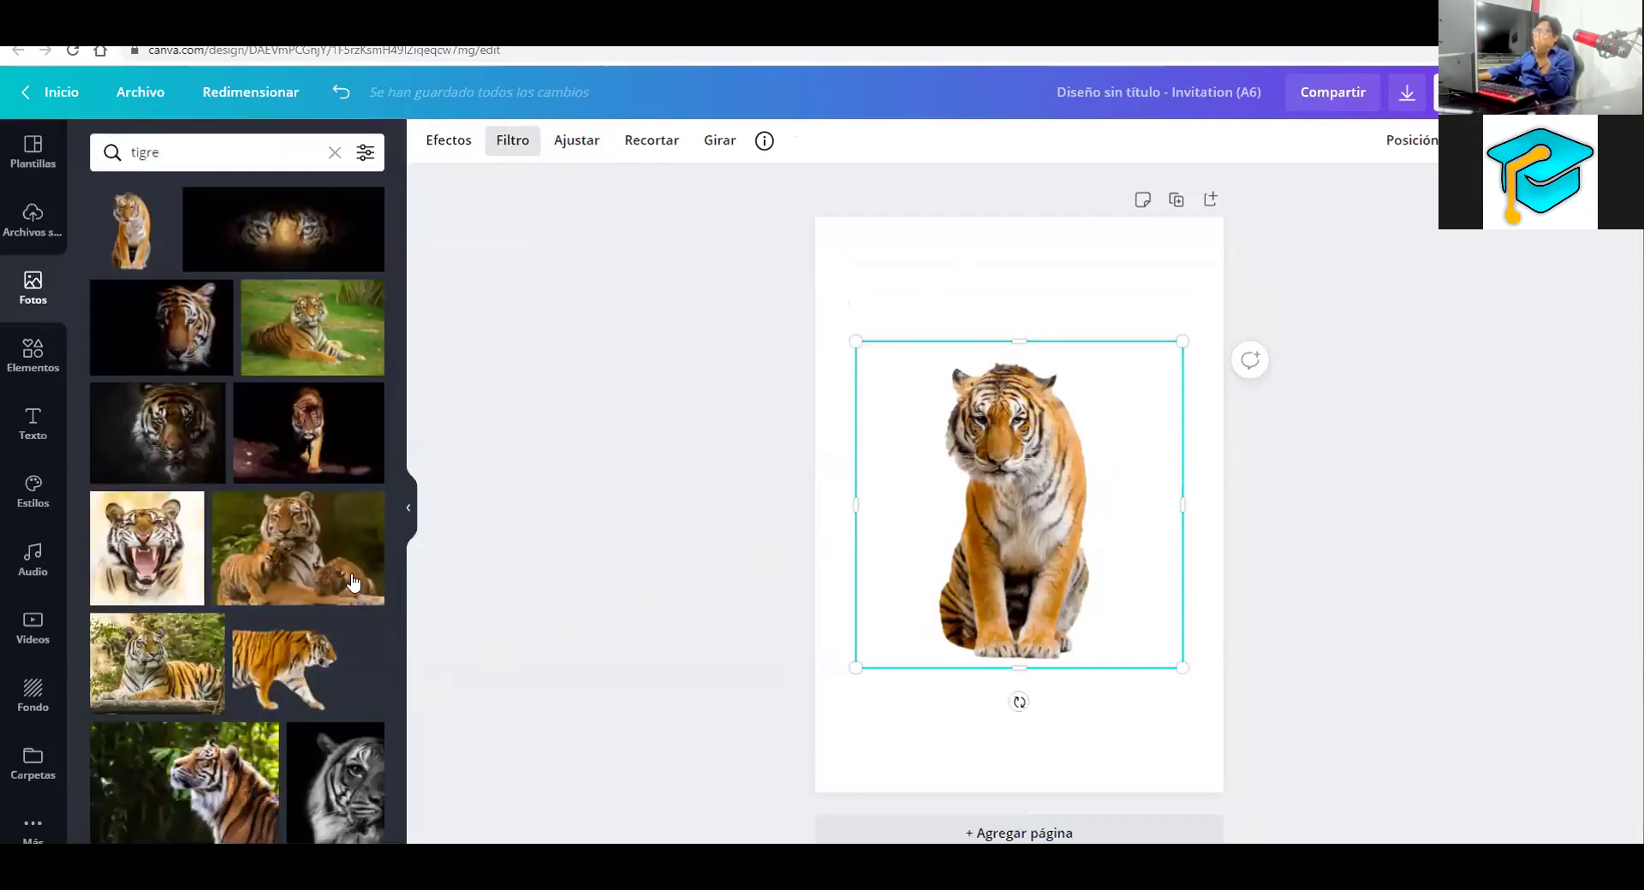
{"action": "left_click", "coordinate": [353, 583]}
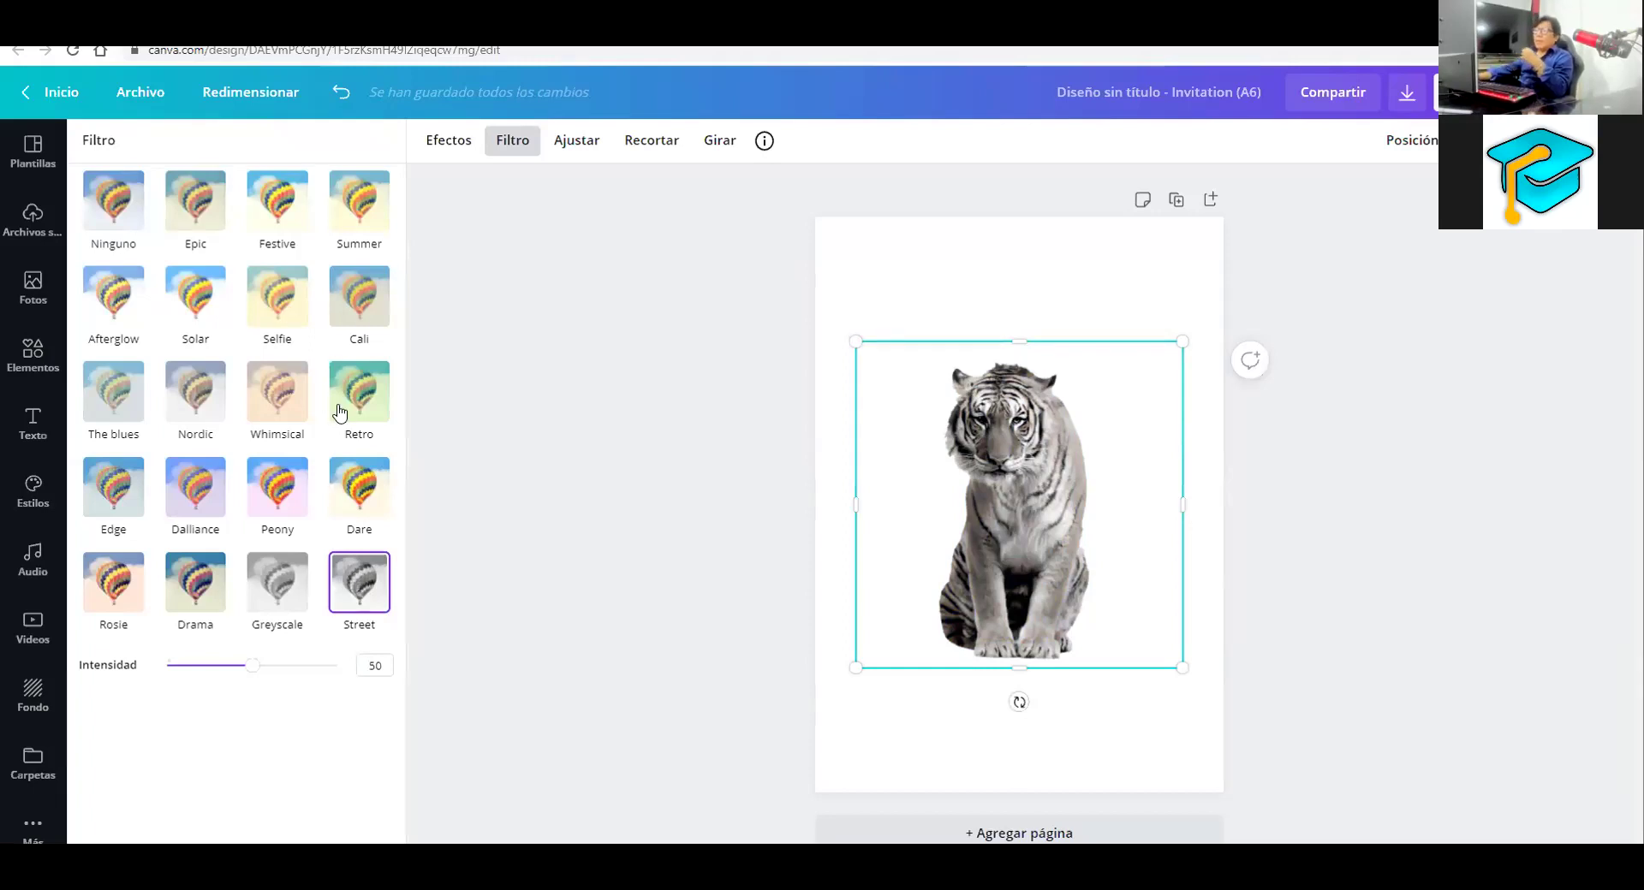
{"action": "key", "text": "Escape"}
Replace the photo search with 'leon' to list lion photos
{"action": "left_click", "coordinate": [189, 163]}
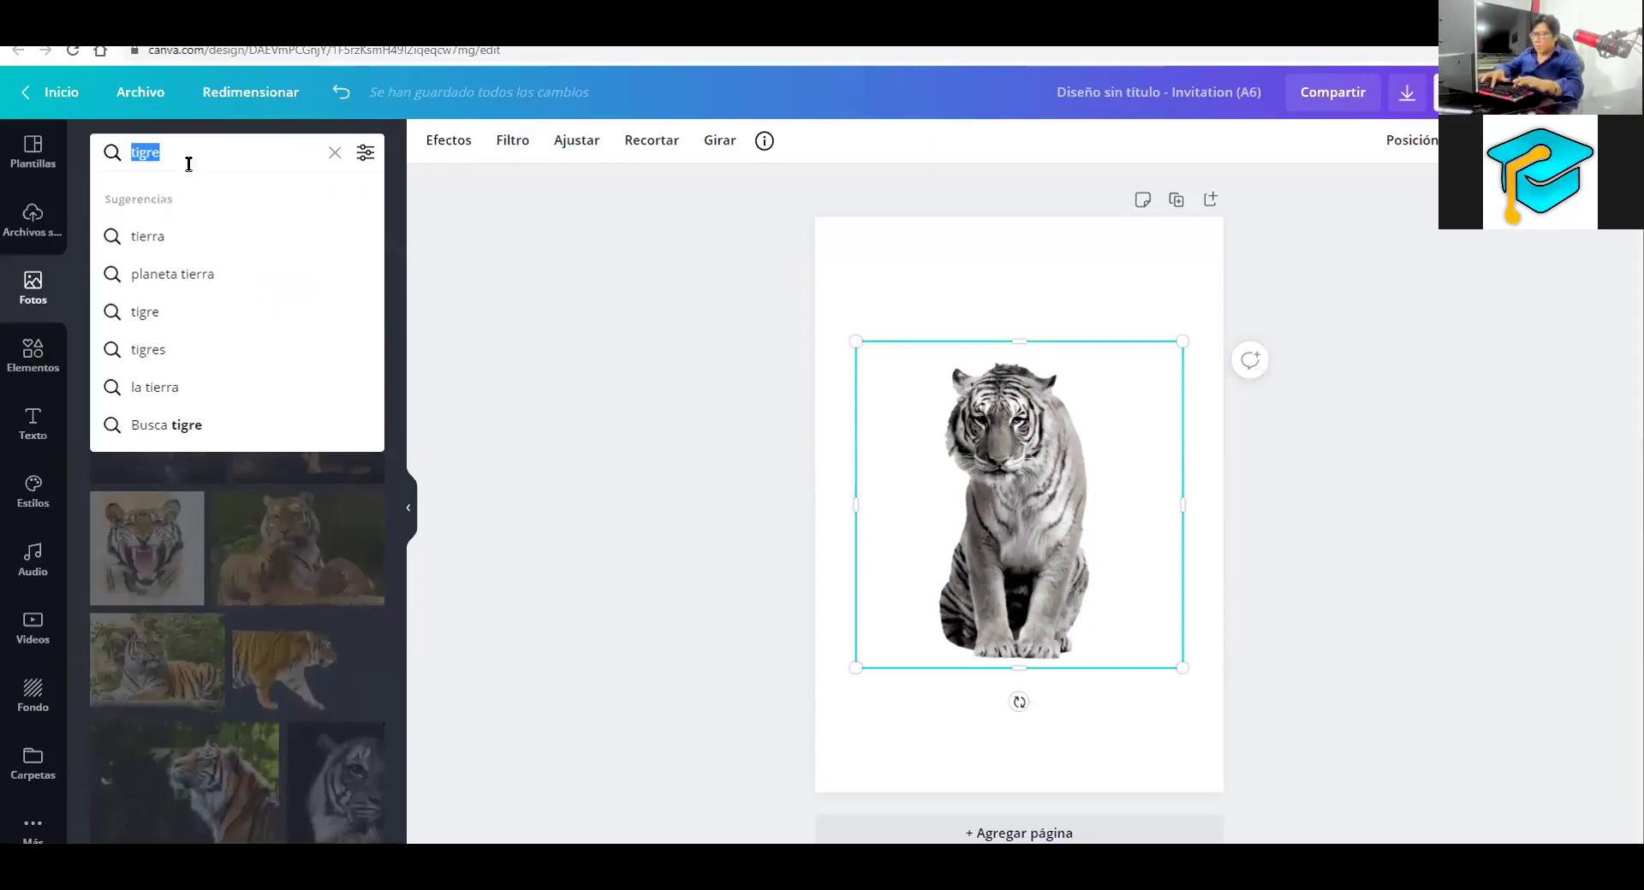
{"action": "type", "text": "leon"}
{"action": "key", "text": "Return"}
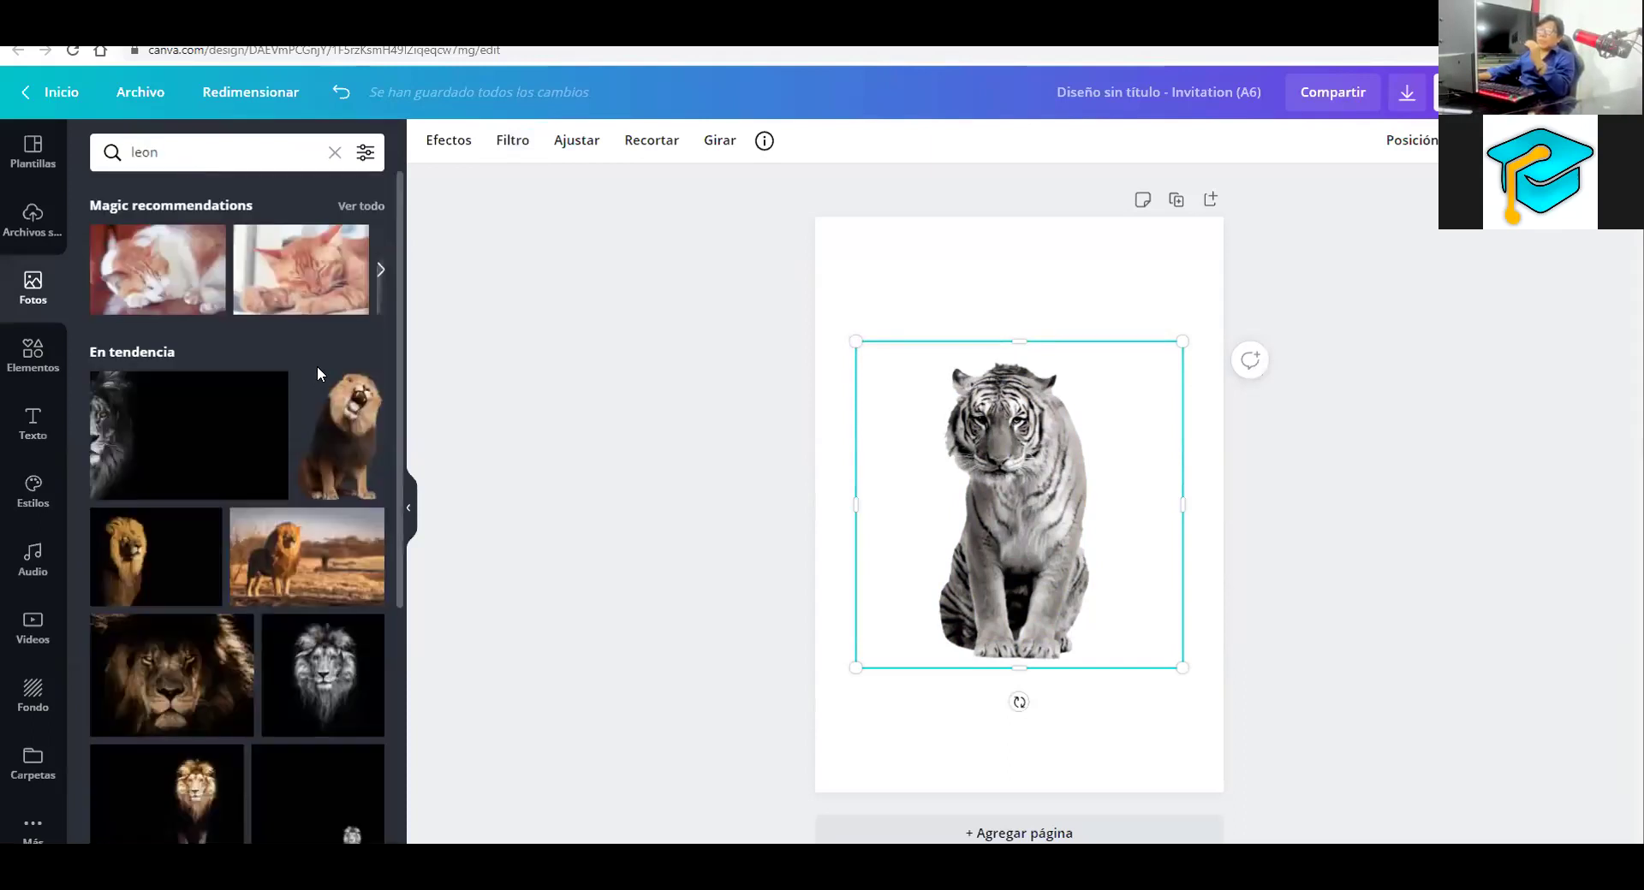
Add the roaring lion, shrink it toward the lower left, and apply the Street filter
{"action": "key", "text": "ctrl+z"}
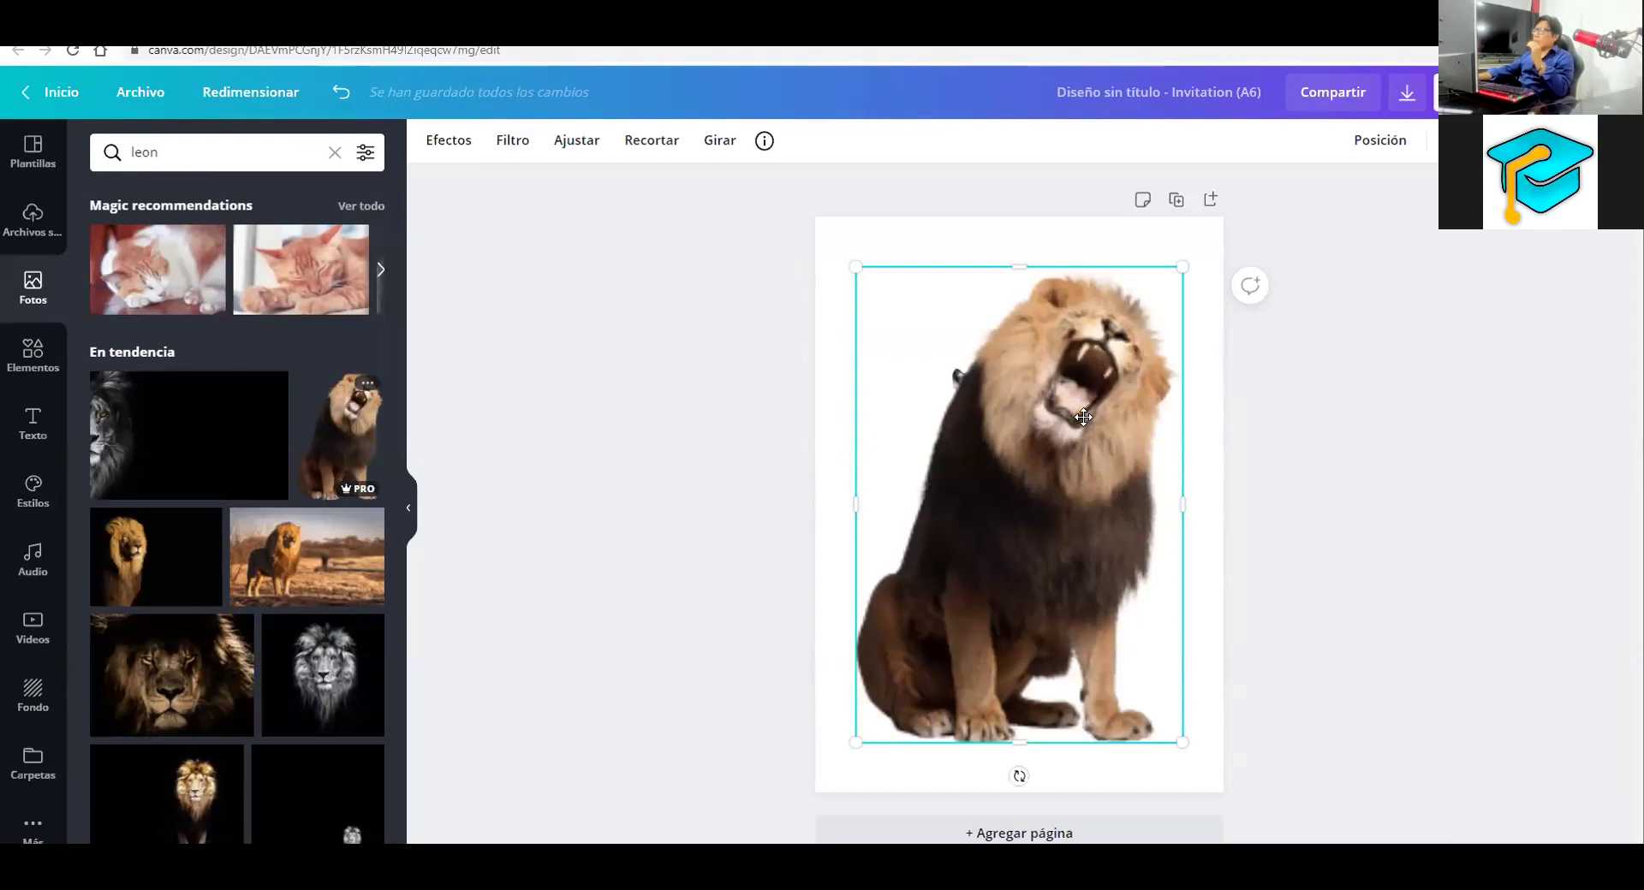
{"action": "left_click_drag", "start_coordinate": [1130, 345], "coordinate": [1007, 479]}
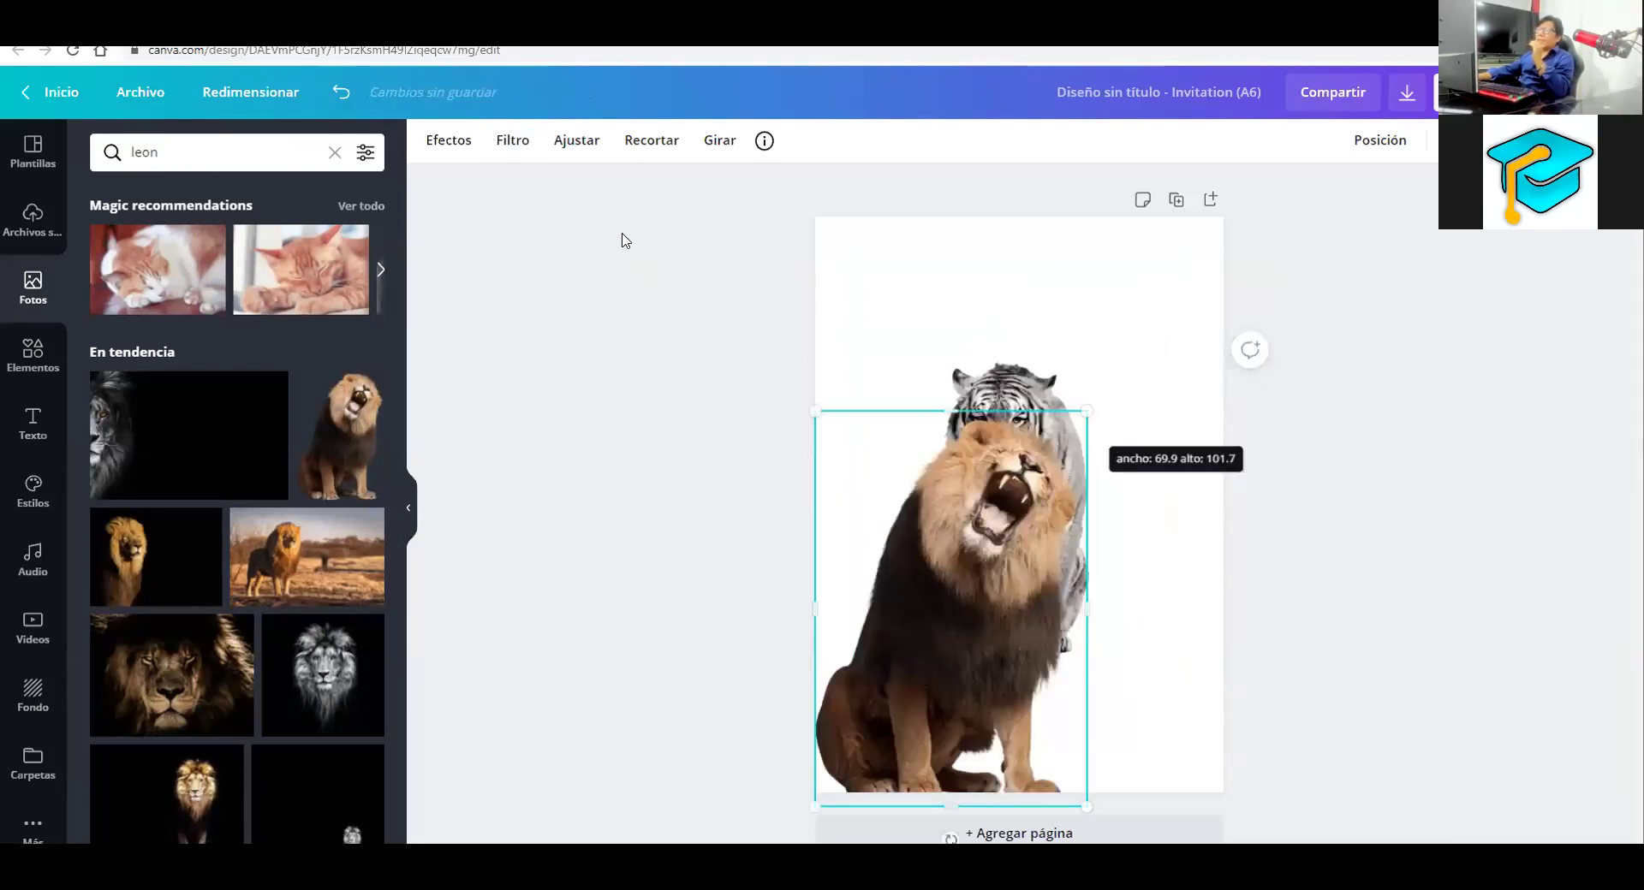
{"action": "left_click", "coordinate": [521, 146]}
{"action": "left_click", "coordinate": [364, 590]}
{"action": "key", "text": "Escape"}
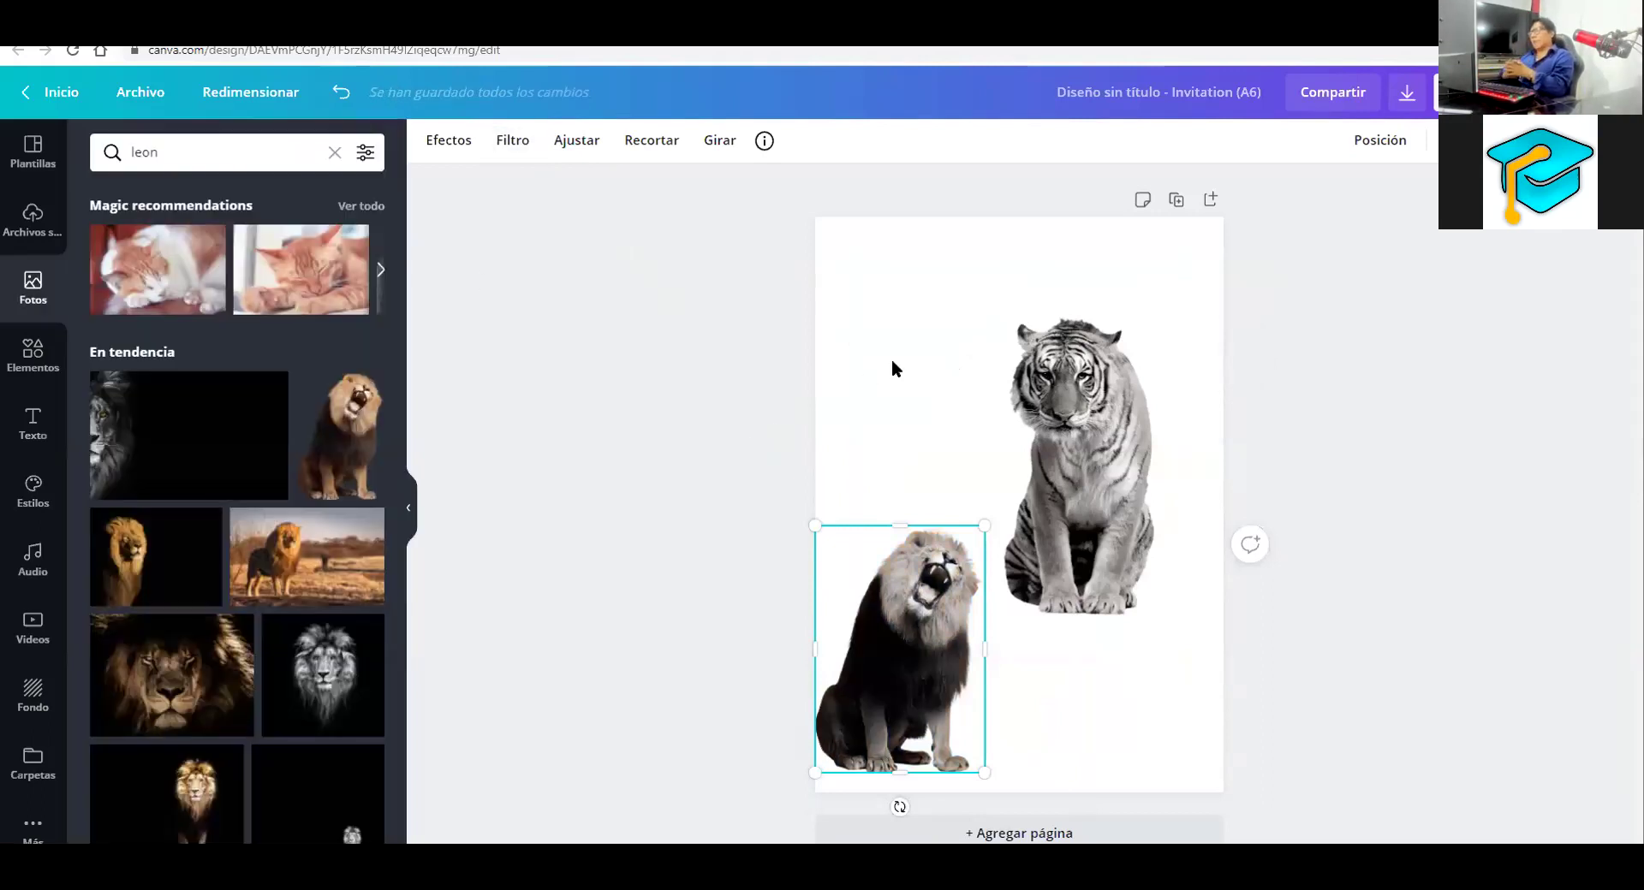
Add an 'elefante' cutout top left with the Street filter, and move the tiger down-right
{"action": "left_click", "coordinate": [189, 159]}
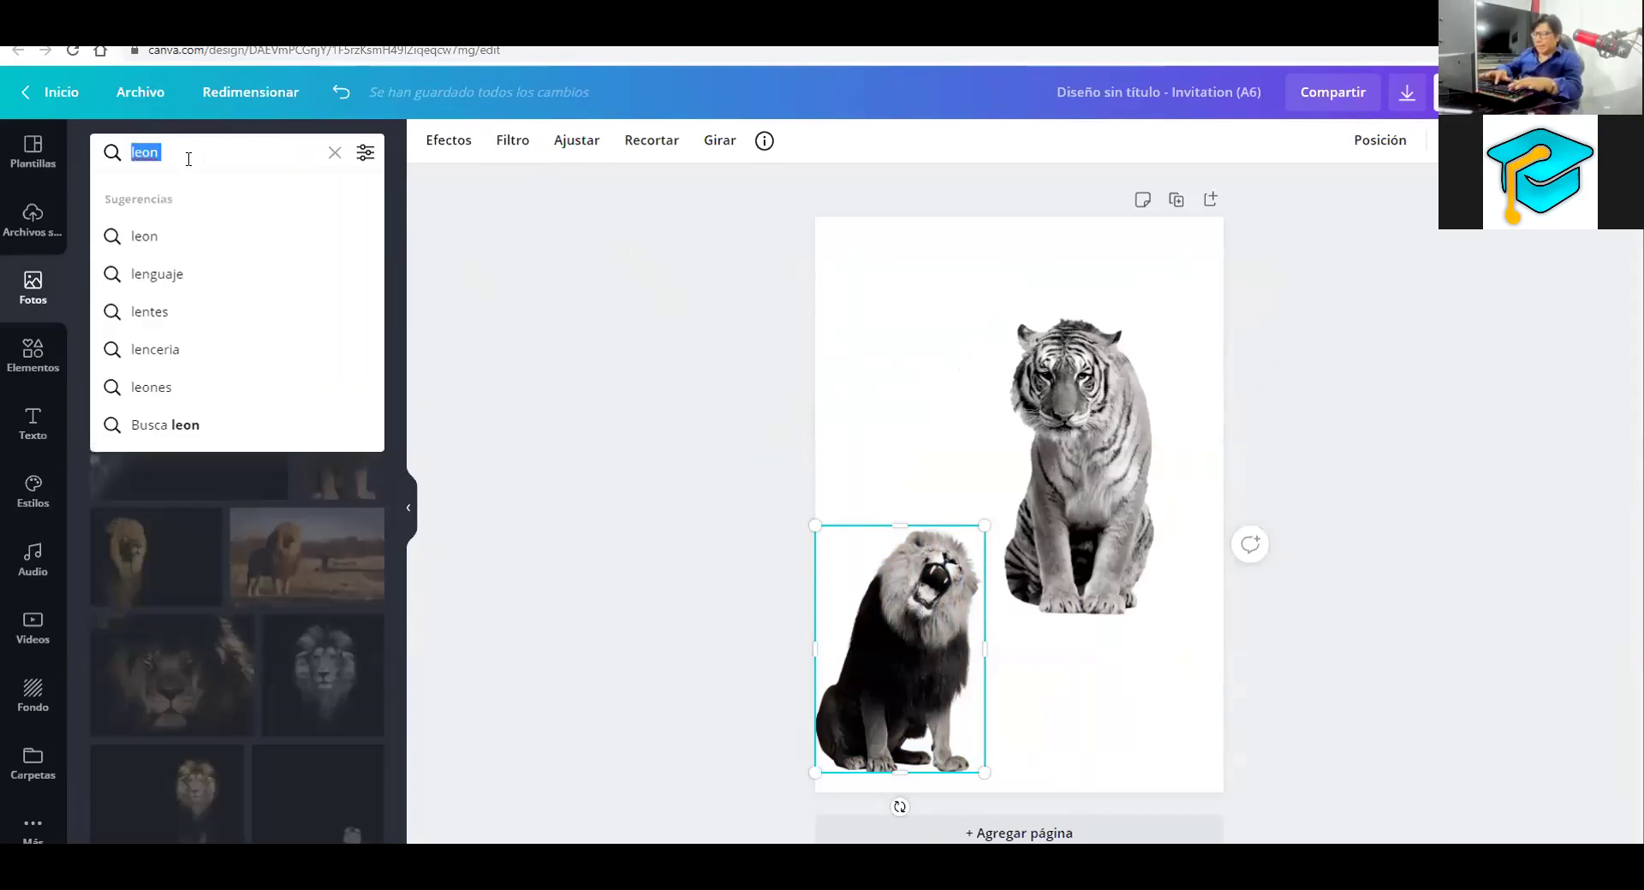
{"action": "type", "text": "elefante"}
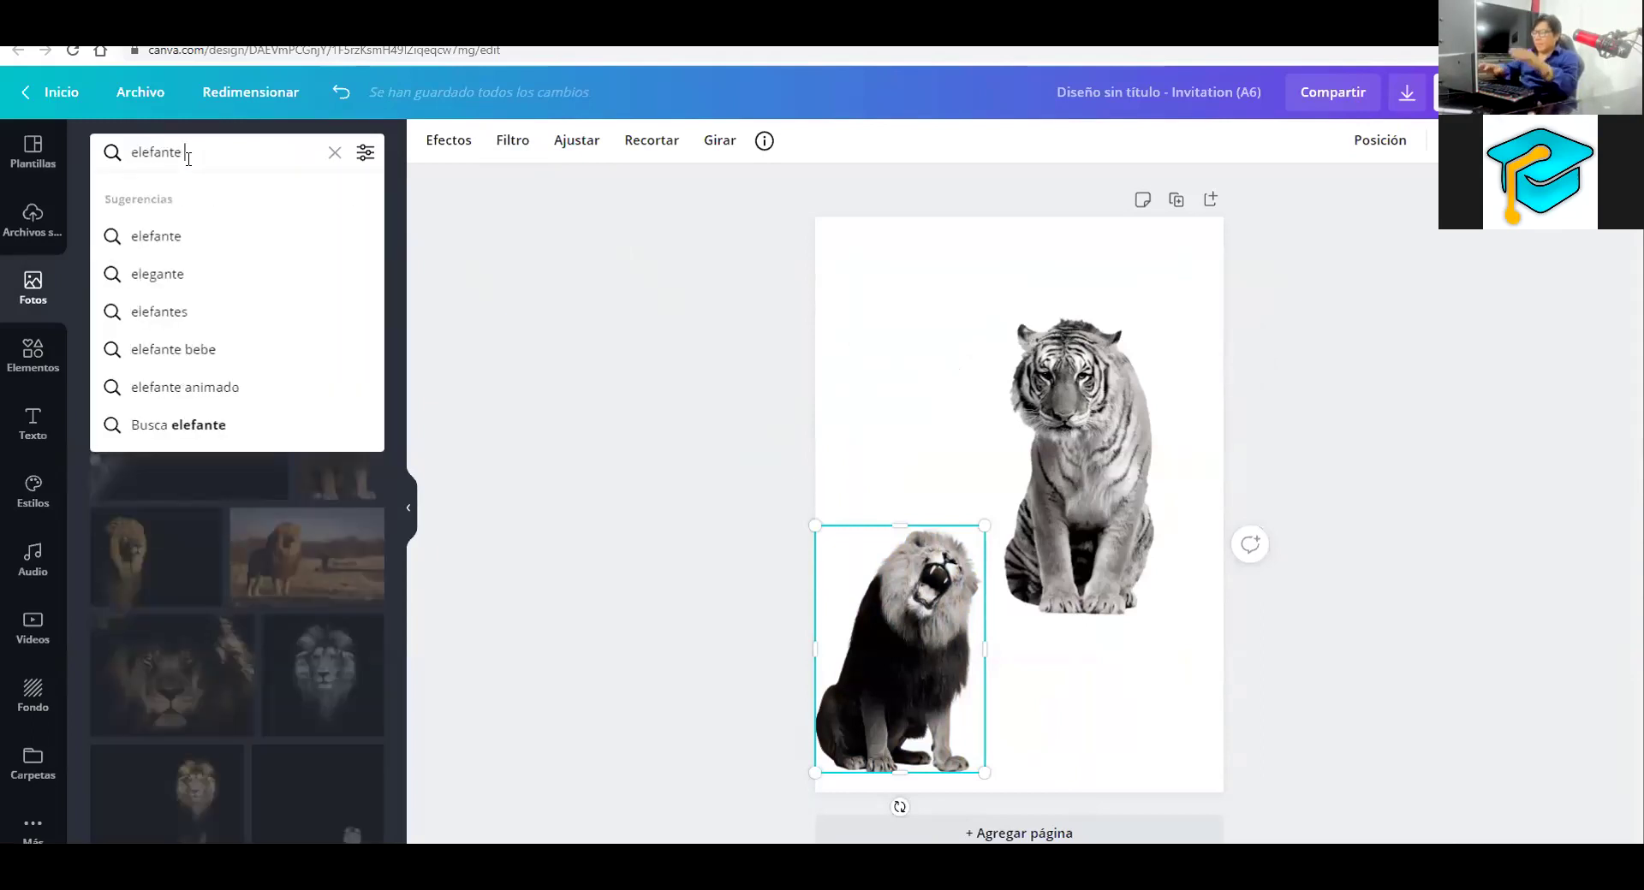
{"action": "key", "text": "Return"}
{"action": "left_click", "coordinate": [197, 399]}
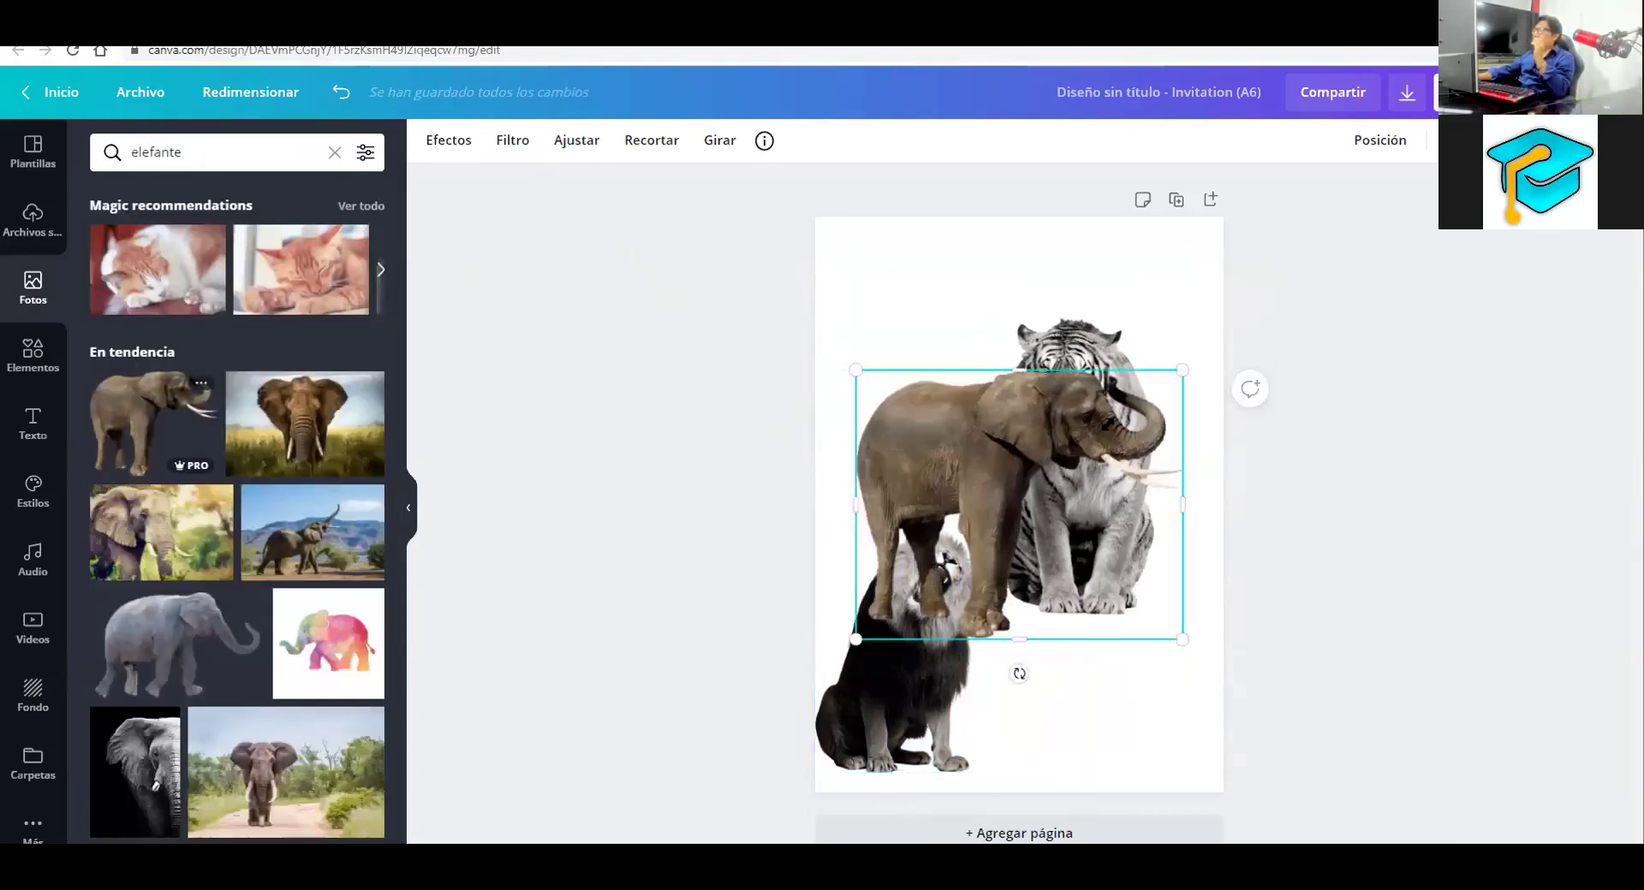
{"action": "left_click_drag", "start_coordinate": [970, 487], "coordinate": [963, 324]}
{"action": "left_click_drag", "start_coordinate": [933, 273], "coordinate": [936, 268]}
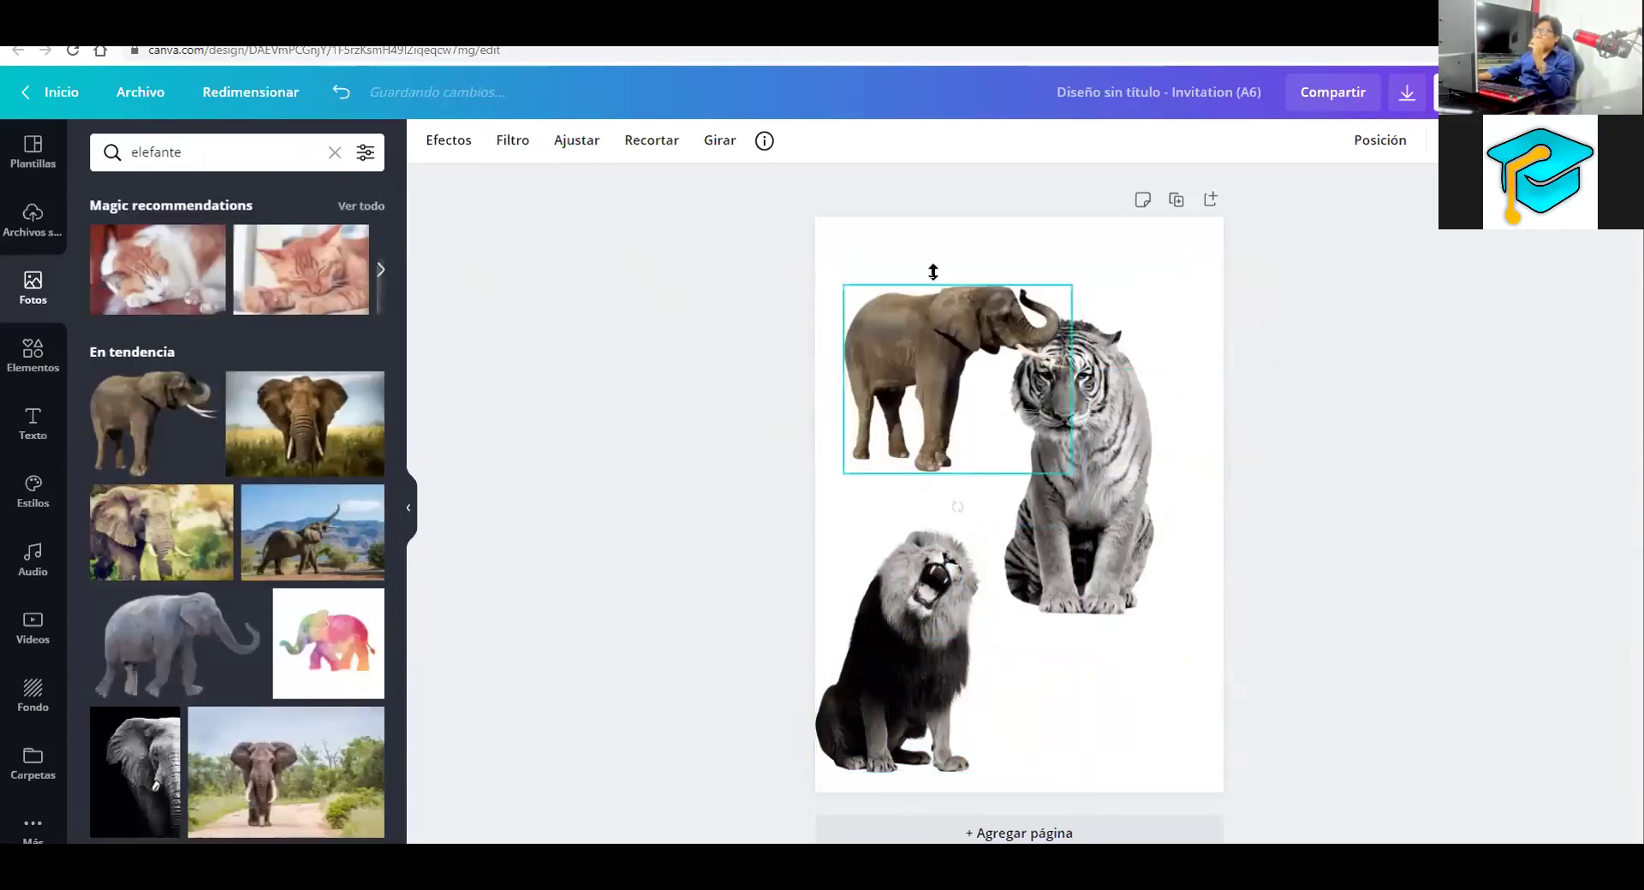
{"action": "left_click", "coordinate": [512, 140]}
{"action": "left_click", "coordinate": [360, 583]}
{"action": "left_click_drag", "start_coordinate": [1097, 503], "coordinate": [1120, 550]}
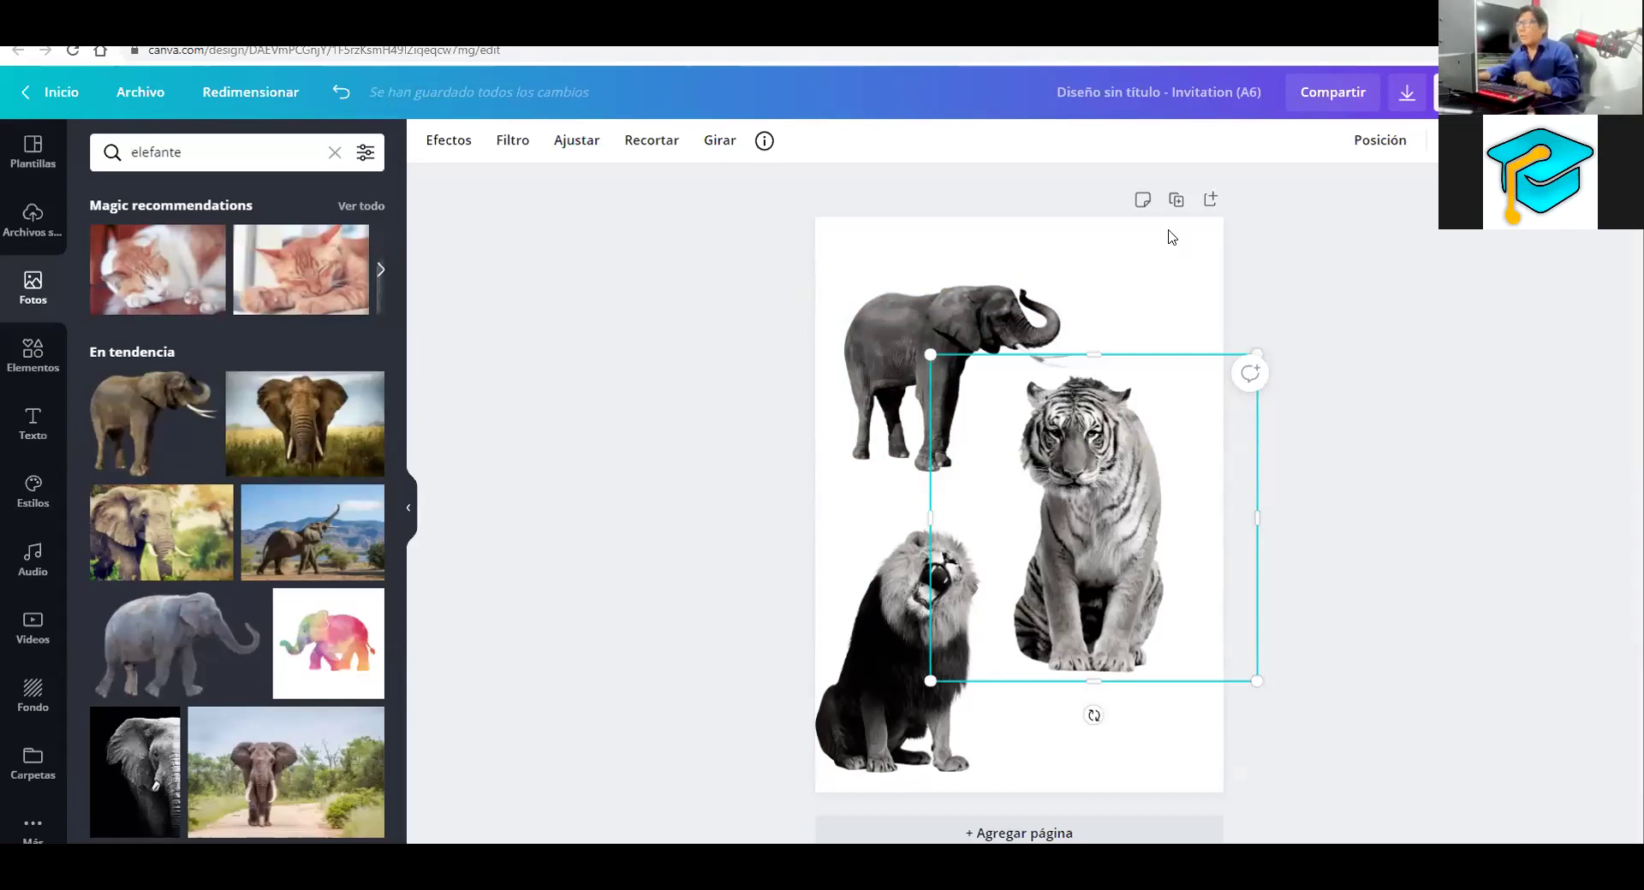
{"action": "left_click", "coordinate": [959, 302]}
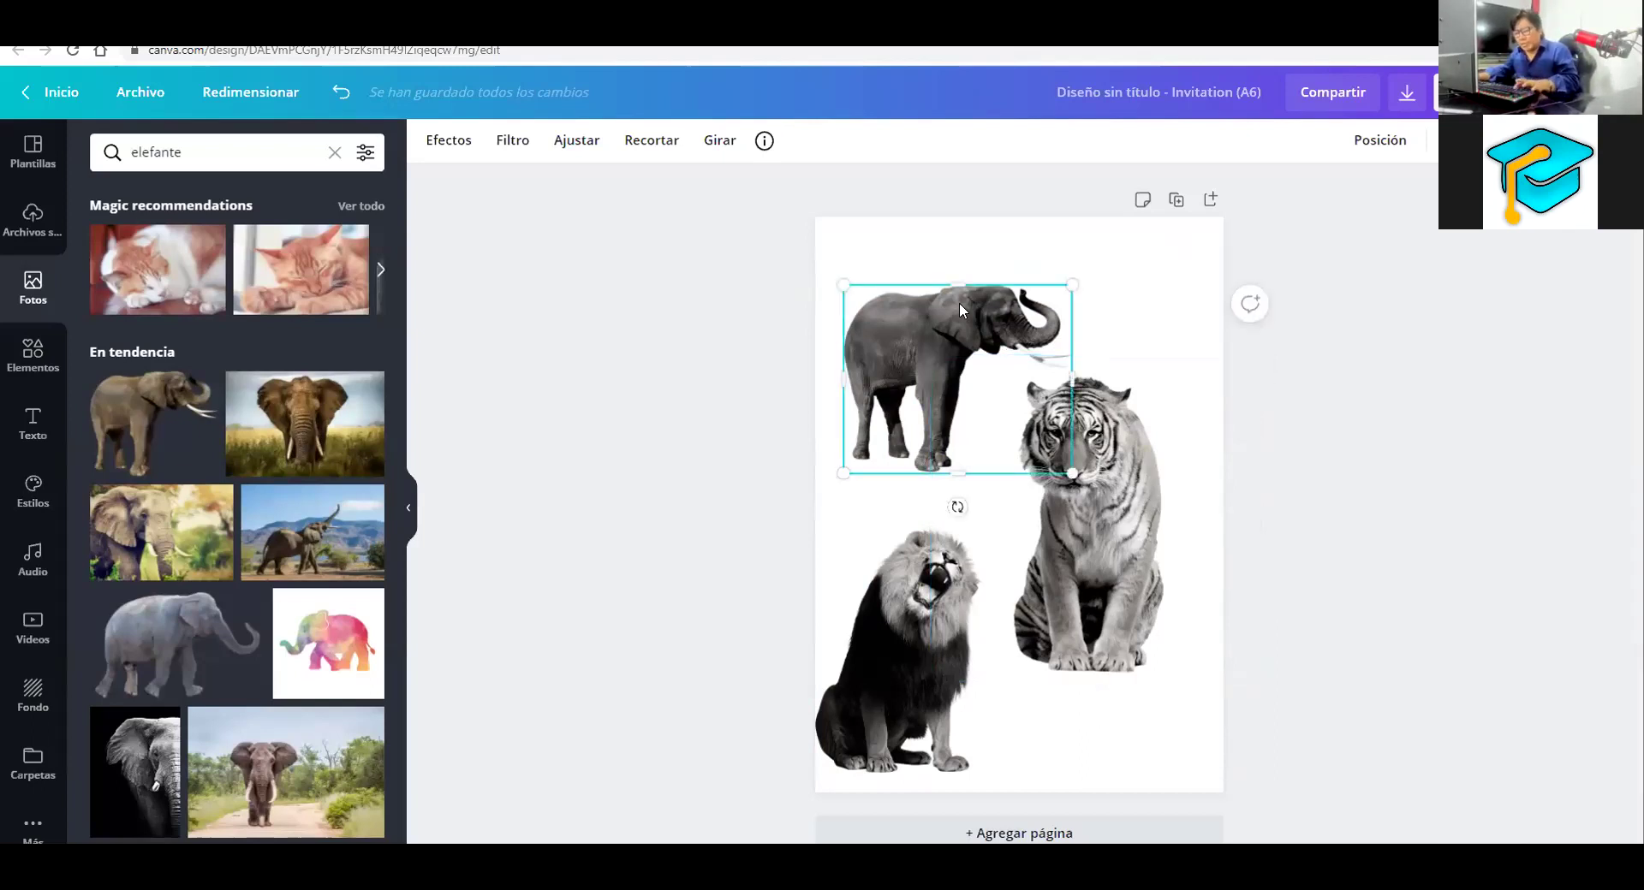
Duplicate the elephant, strongly blur one copy, and set the sharp elephant over it
{"action": "key", "text": "ctrl+d"}
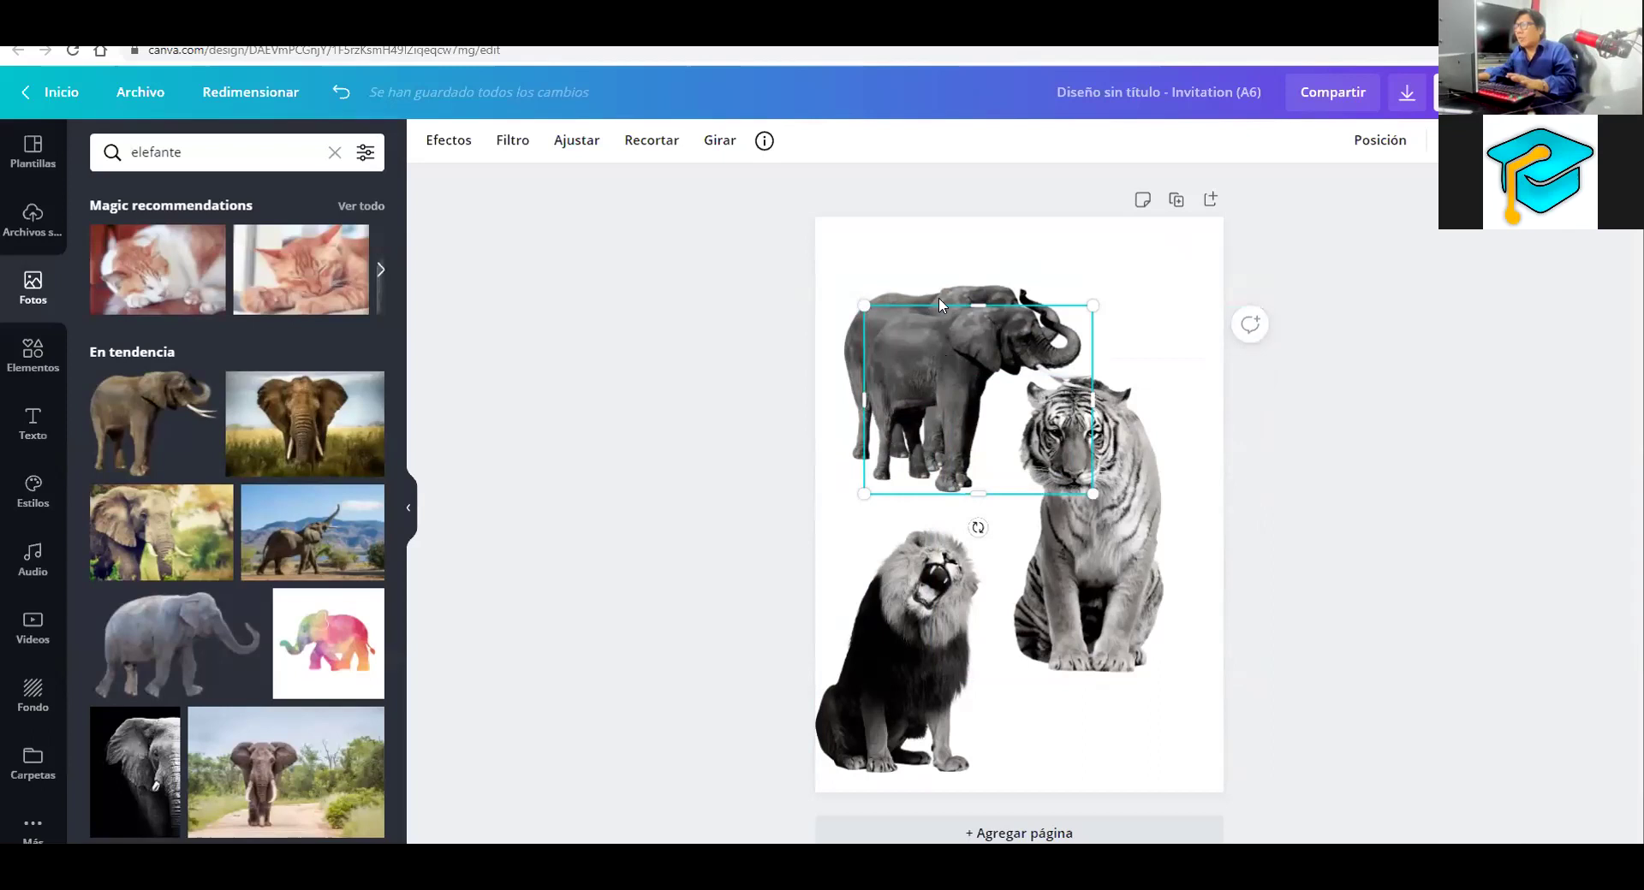
{"action": "left_click", "coordinate": [472, 147]}
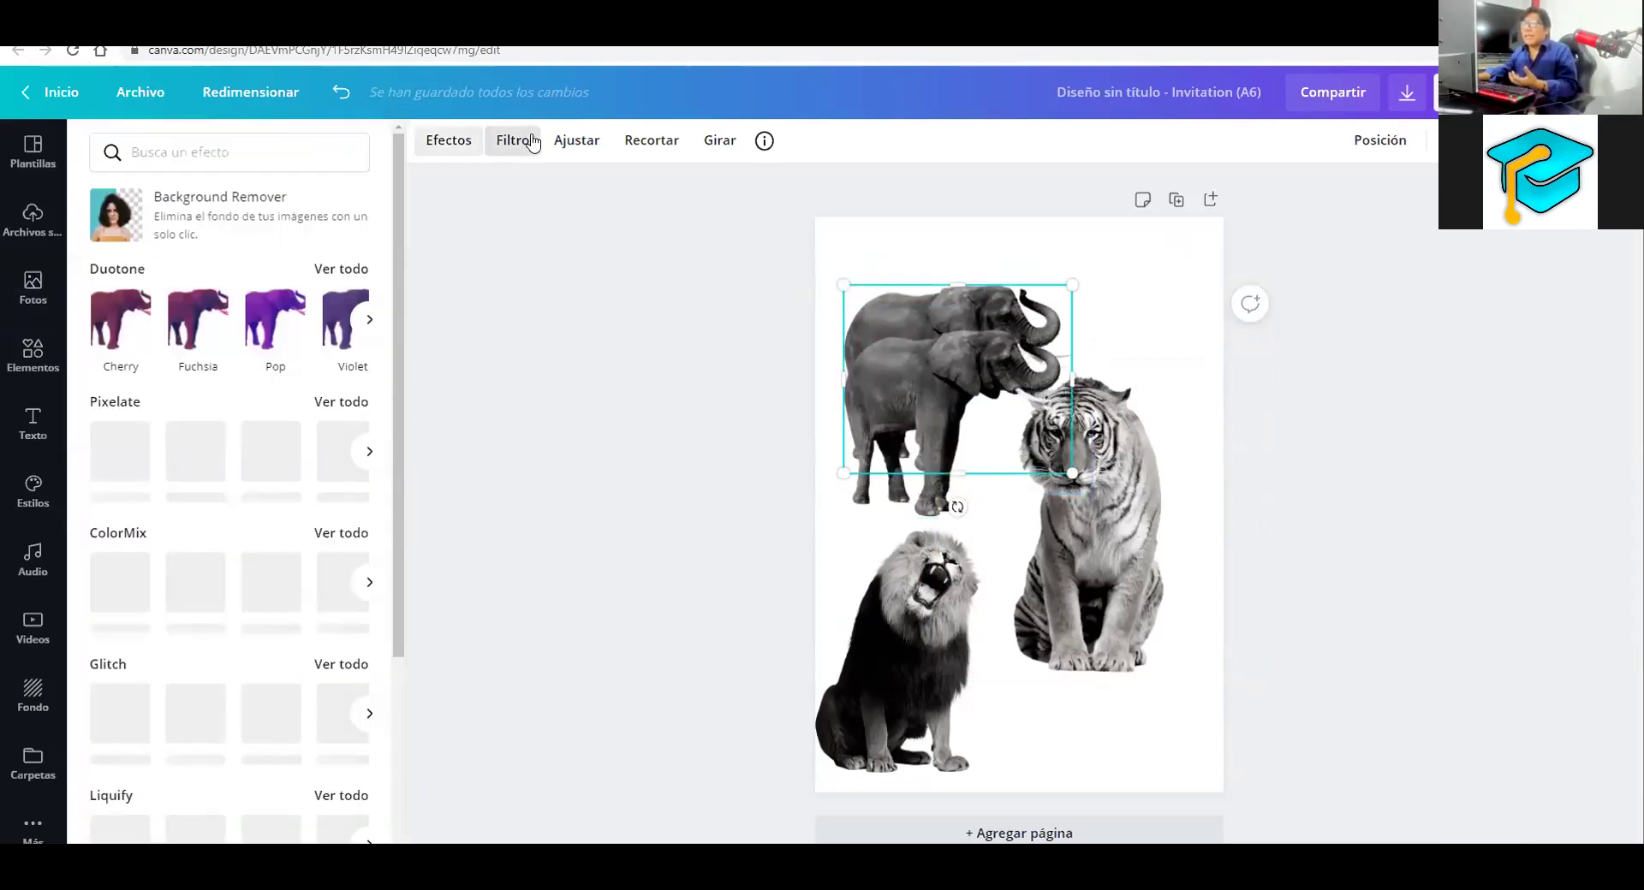
{"action": "left_click", "coordinate": [579, 144]}
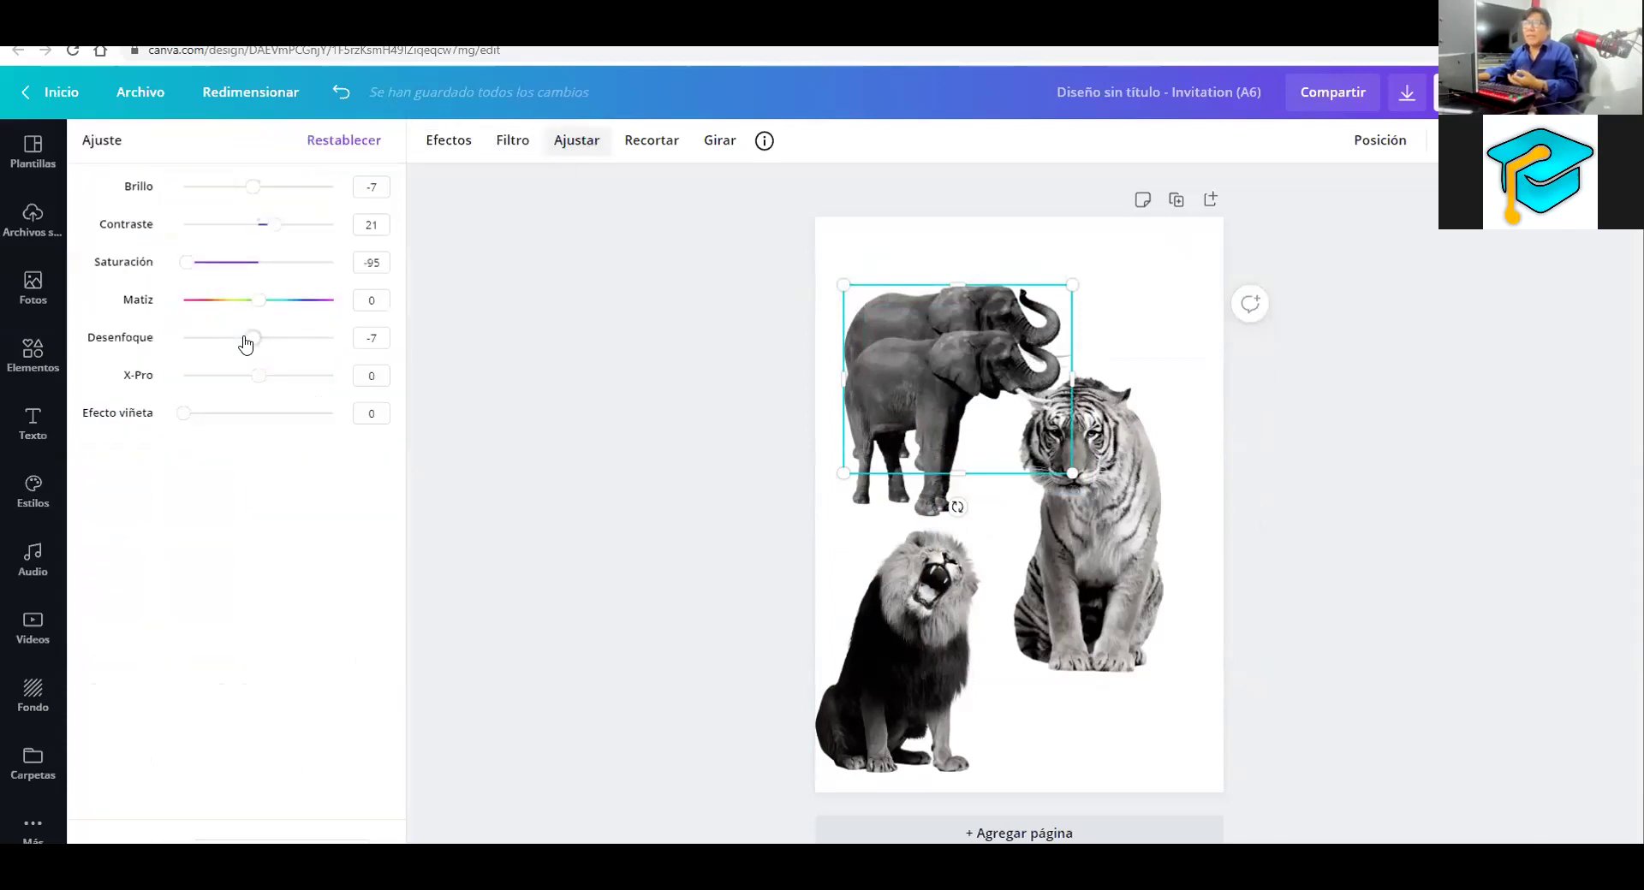
{"action": "left_click", "coordinate": [294, 338]}
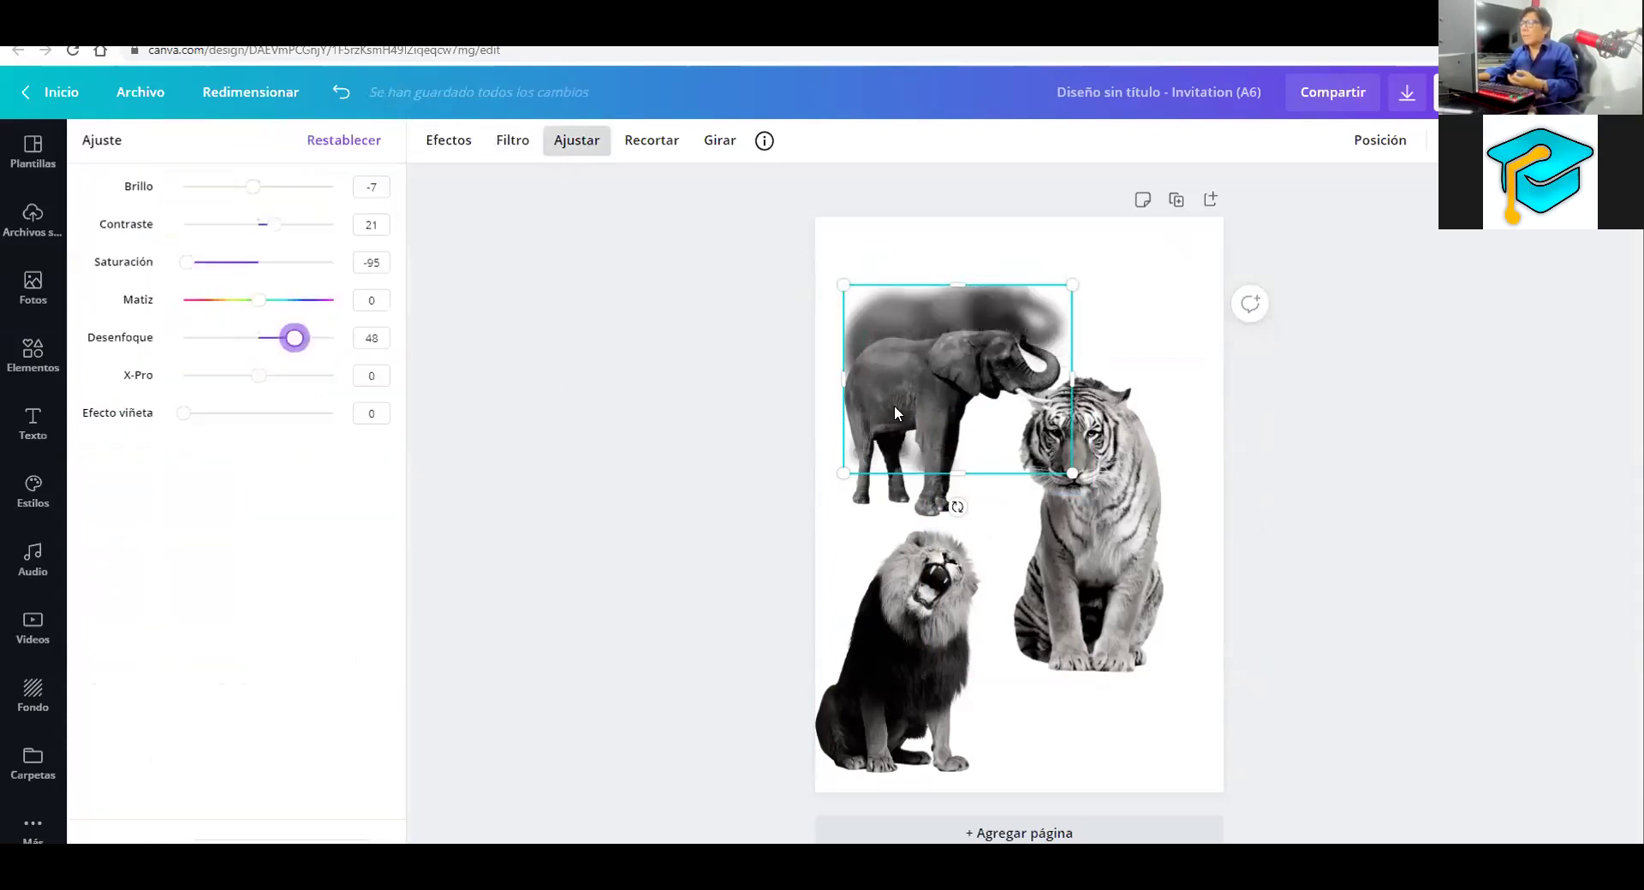
{"action": "left_click", "coordinate": [956, 370]}
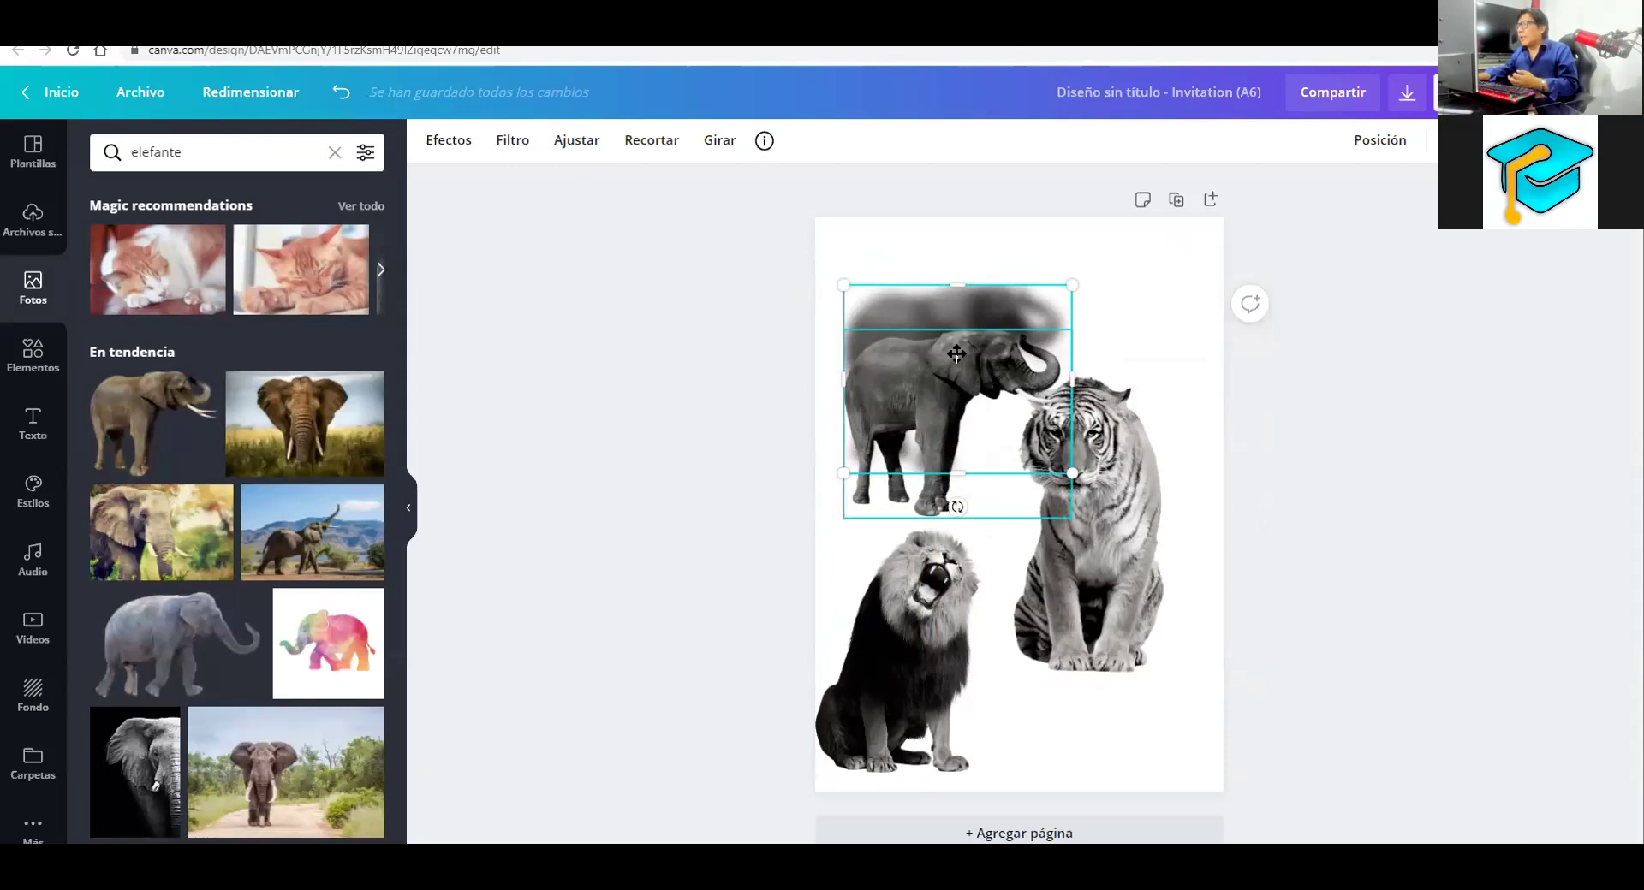
{"action": "left_click_drag", "start_coordinate": [953, 356], "coordinate": [951, 352]}
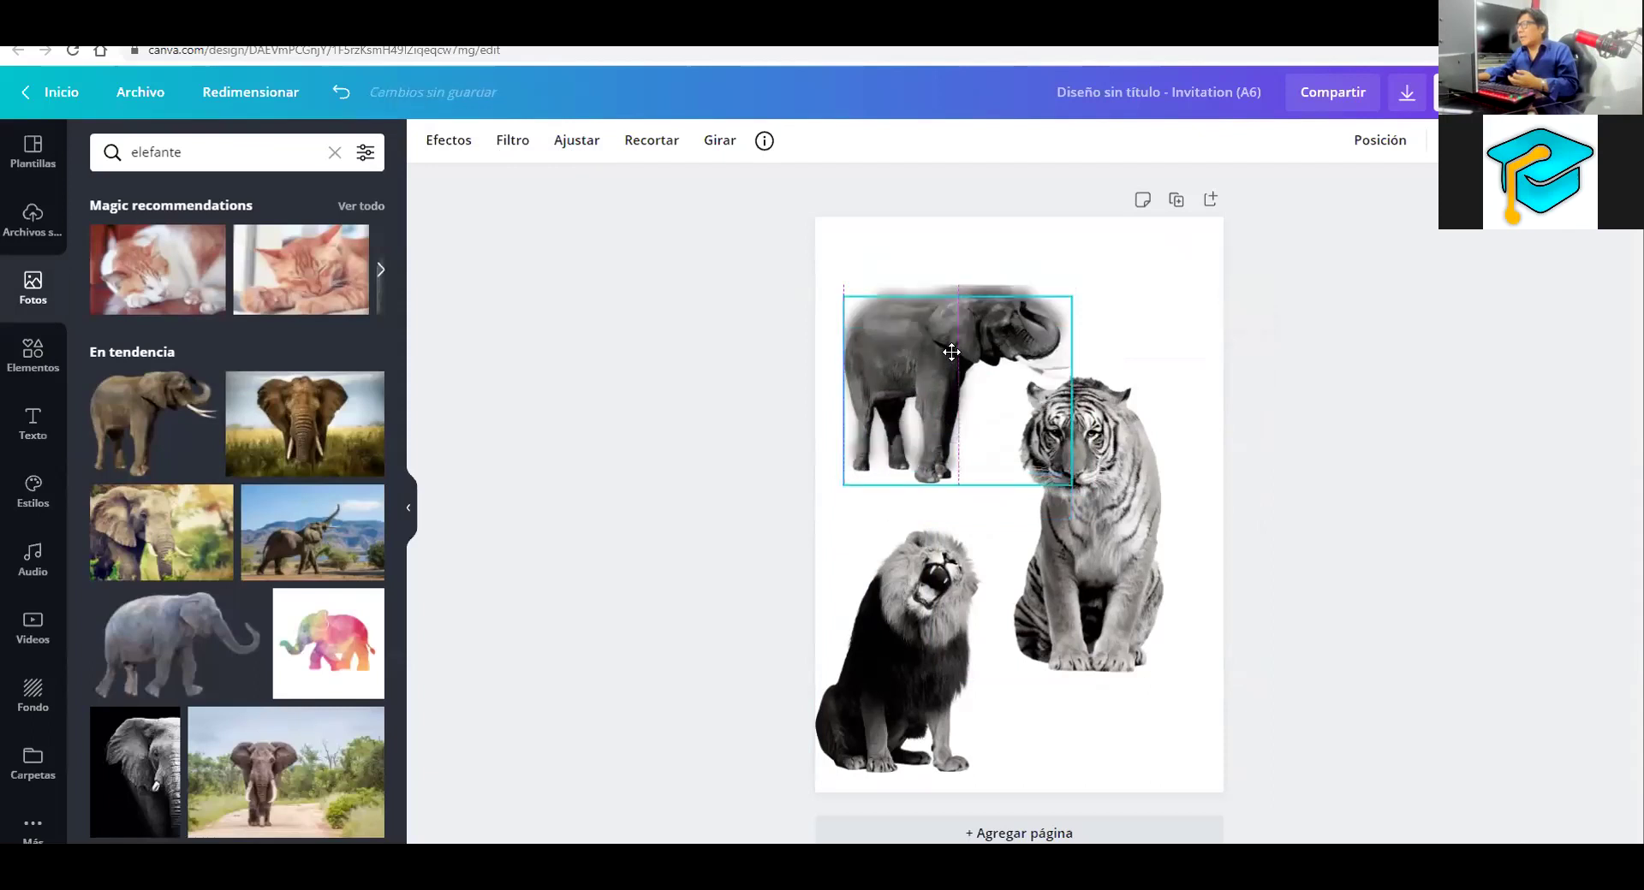
Duplicate the tiger, blur one copy to 45, and move the sharp tiger over it
{"action": "left_click", "coordinate": [1136, 514]}
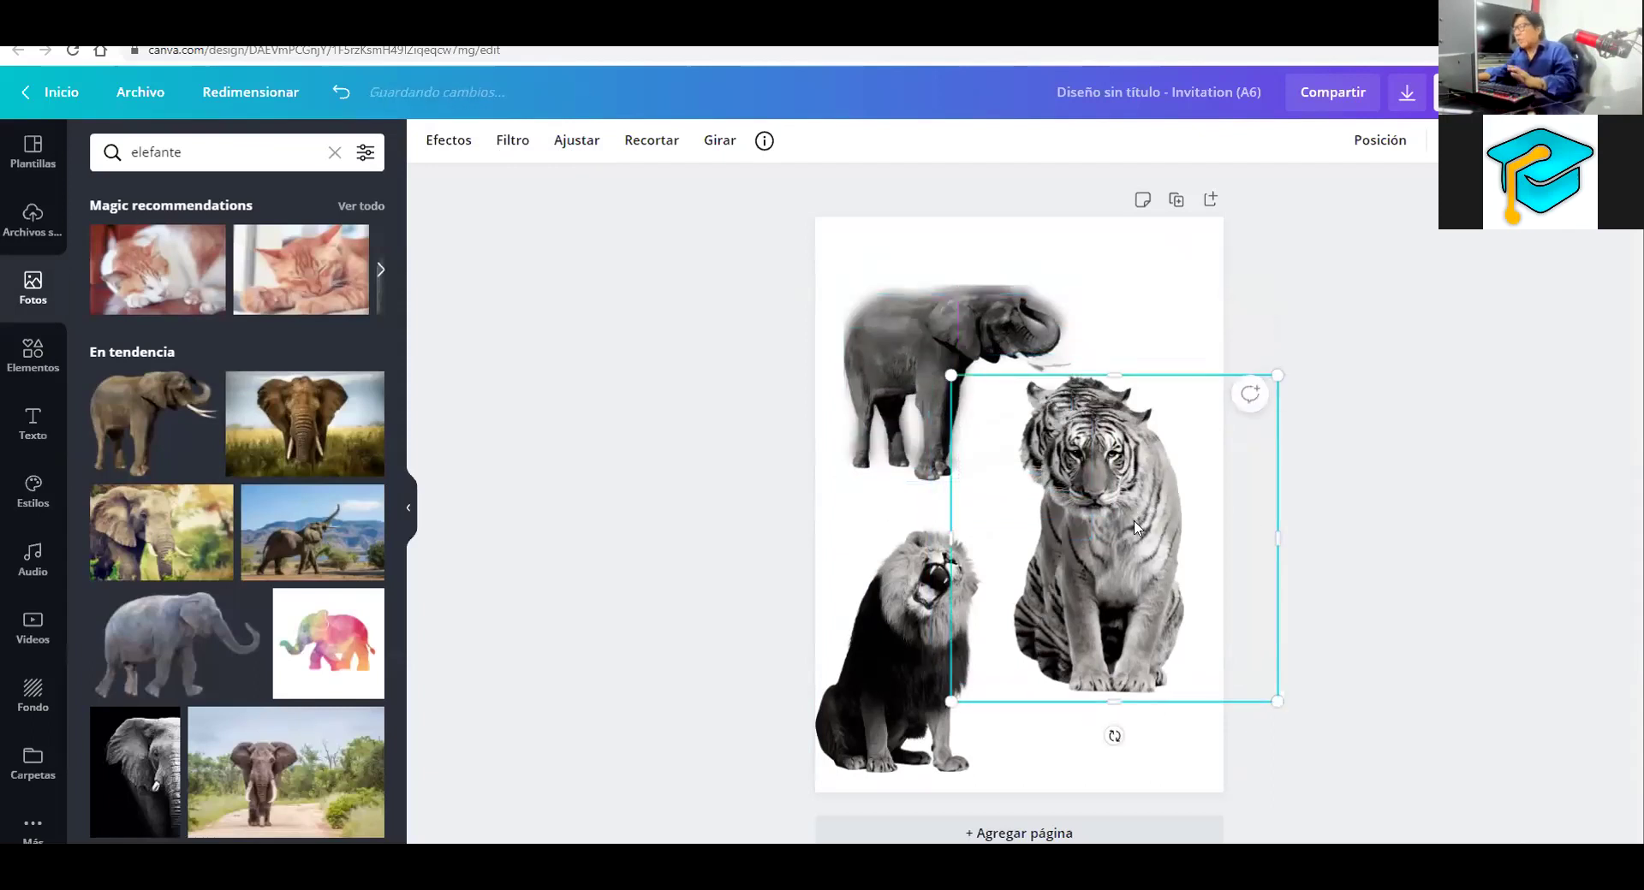
{"action": "key", "text": "ctrl+d"}
{"action": "left_click", "coordinate": [1113, 405]}
{"action": "left_click", "coordinate": [436, 146]}
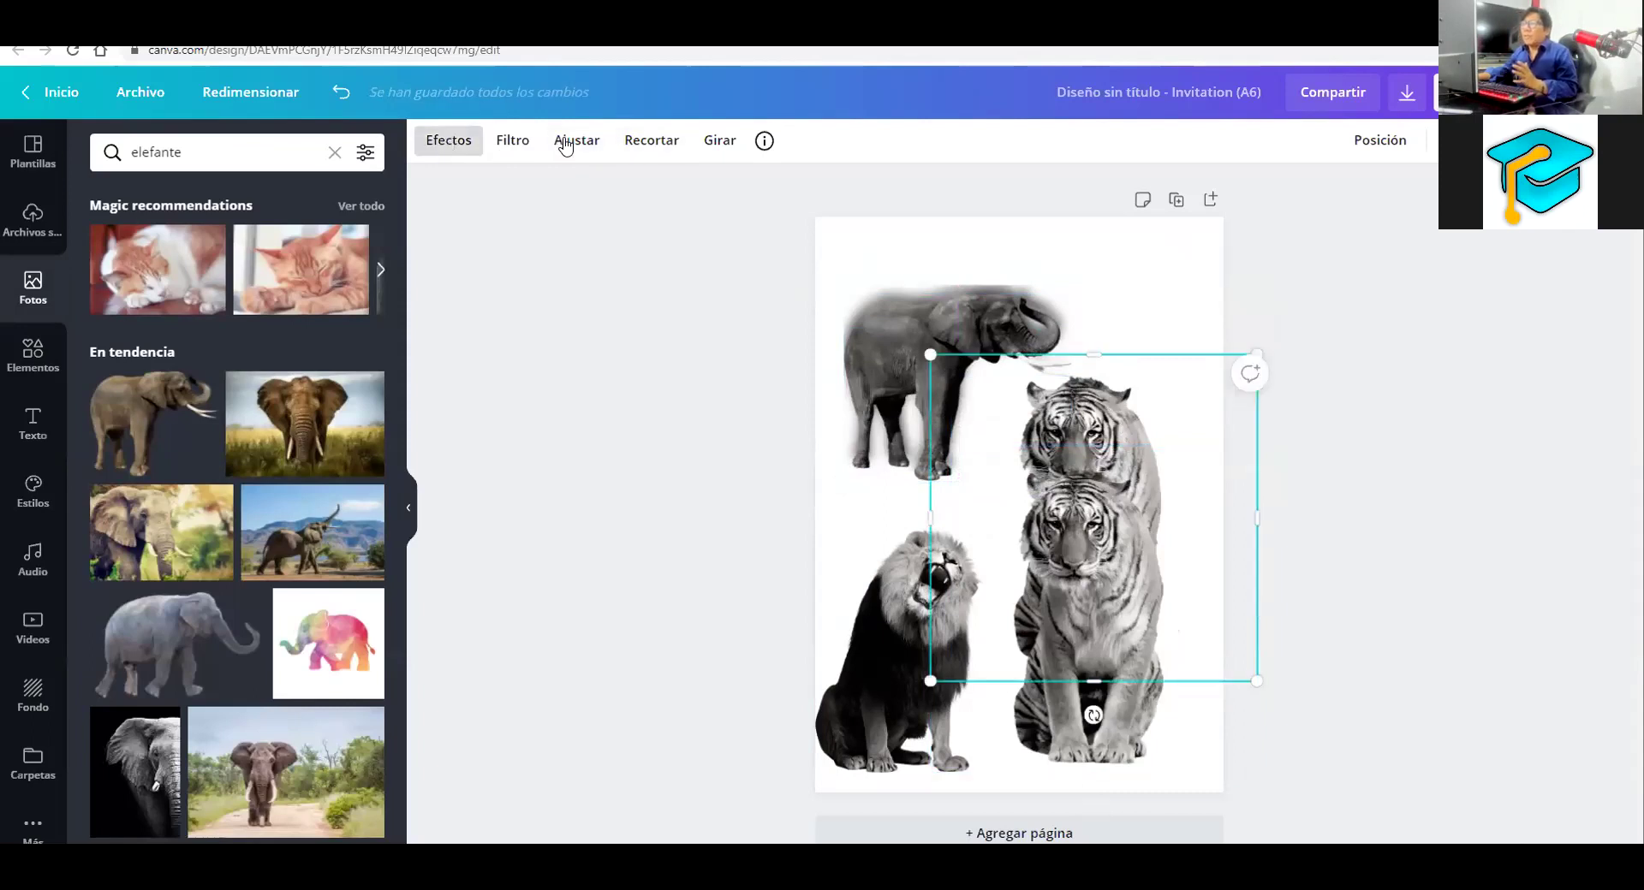
{"action": "left_click", "coordinate": [565, 143]}
{"action": "left_click_drag", "start_coordinate": [246, 343], "coordinate": [291, 343]}
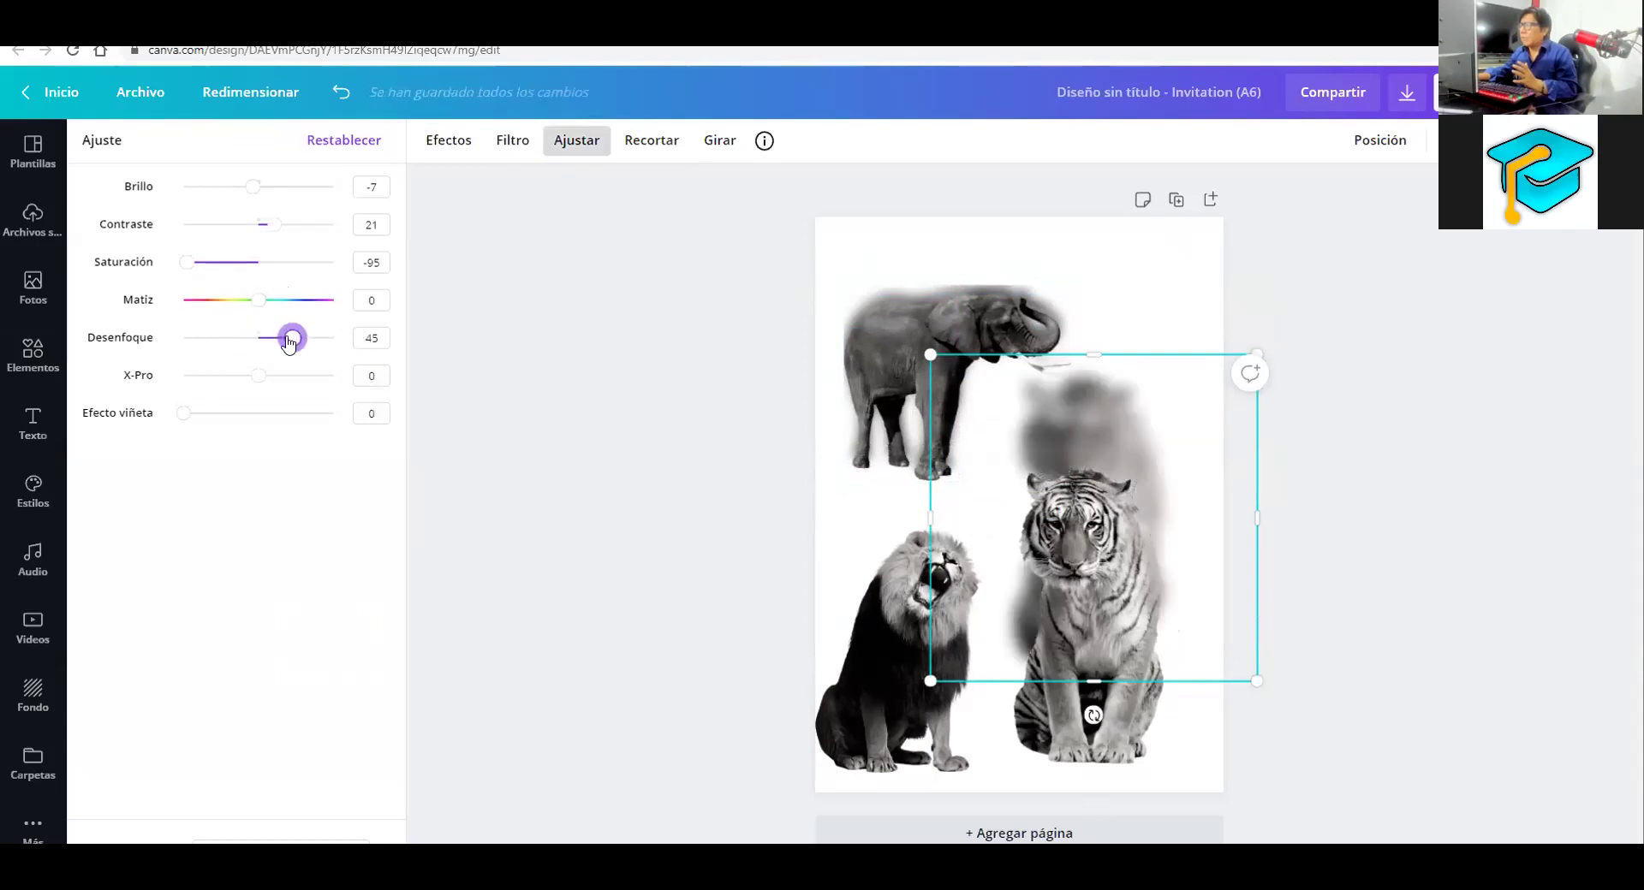
{"action": "left_click", "coordinate": [1118, 694]}
{"action": "left_click_drag", "start_coordinate": [1118, 693], "coordinate": [1122, 635]}
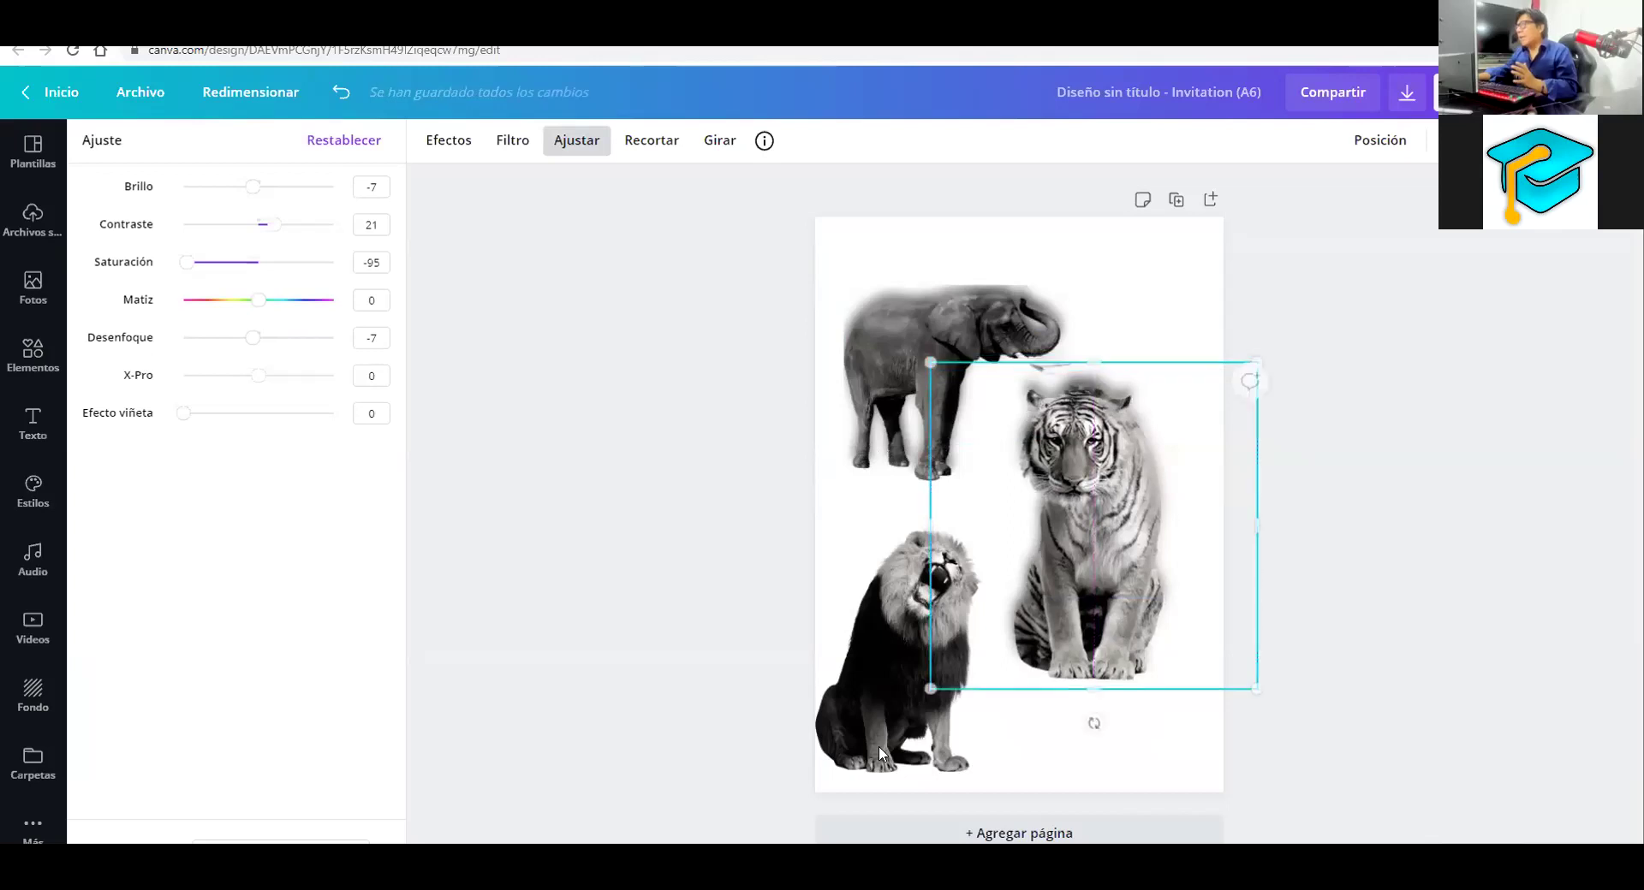
{"action": "left_click", "coordinate": [863, 737]}
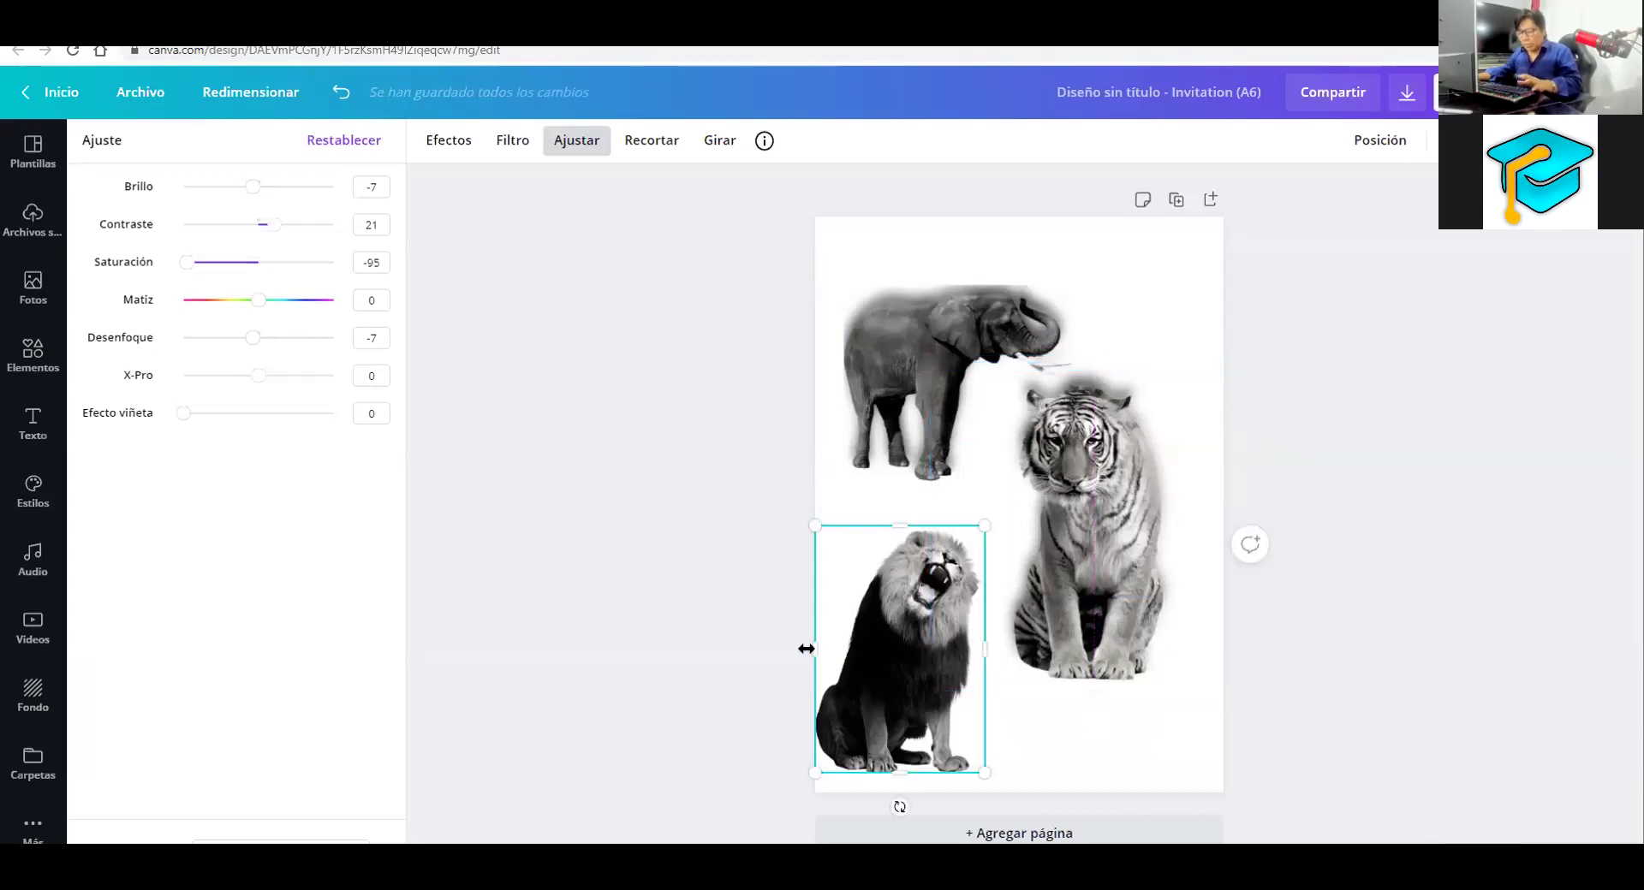
Duplicate the lion, blur the underlying copy to 39, and place the sharp lion on top
{"action": "key", "text": "ctrl+d"}
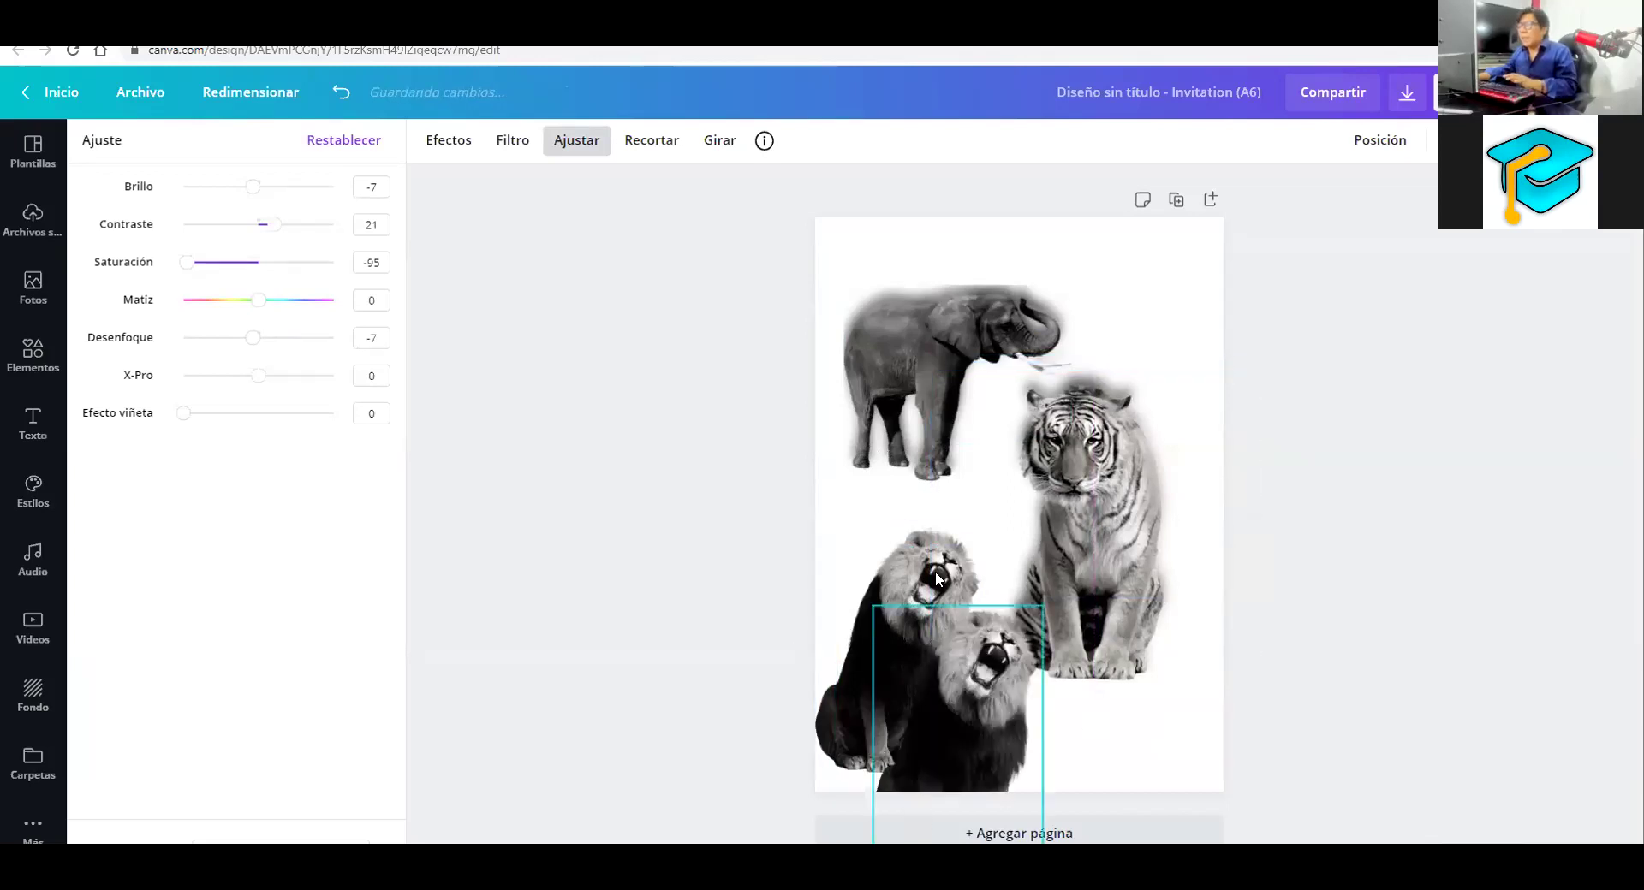
{"action": "left_click", "coordinate": [913, 579]}
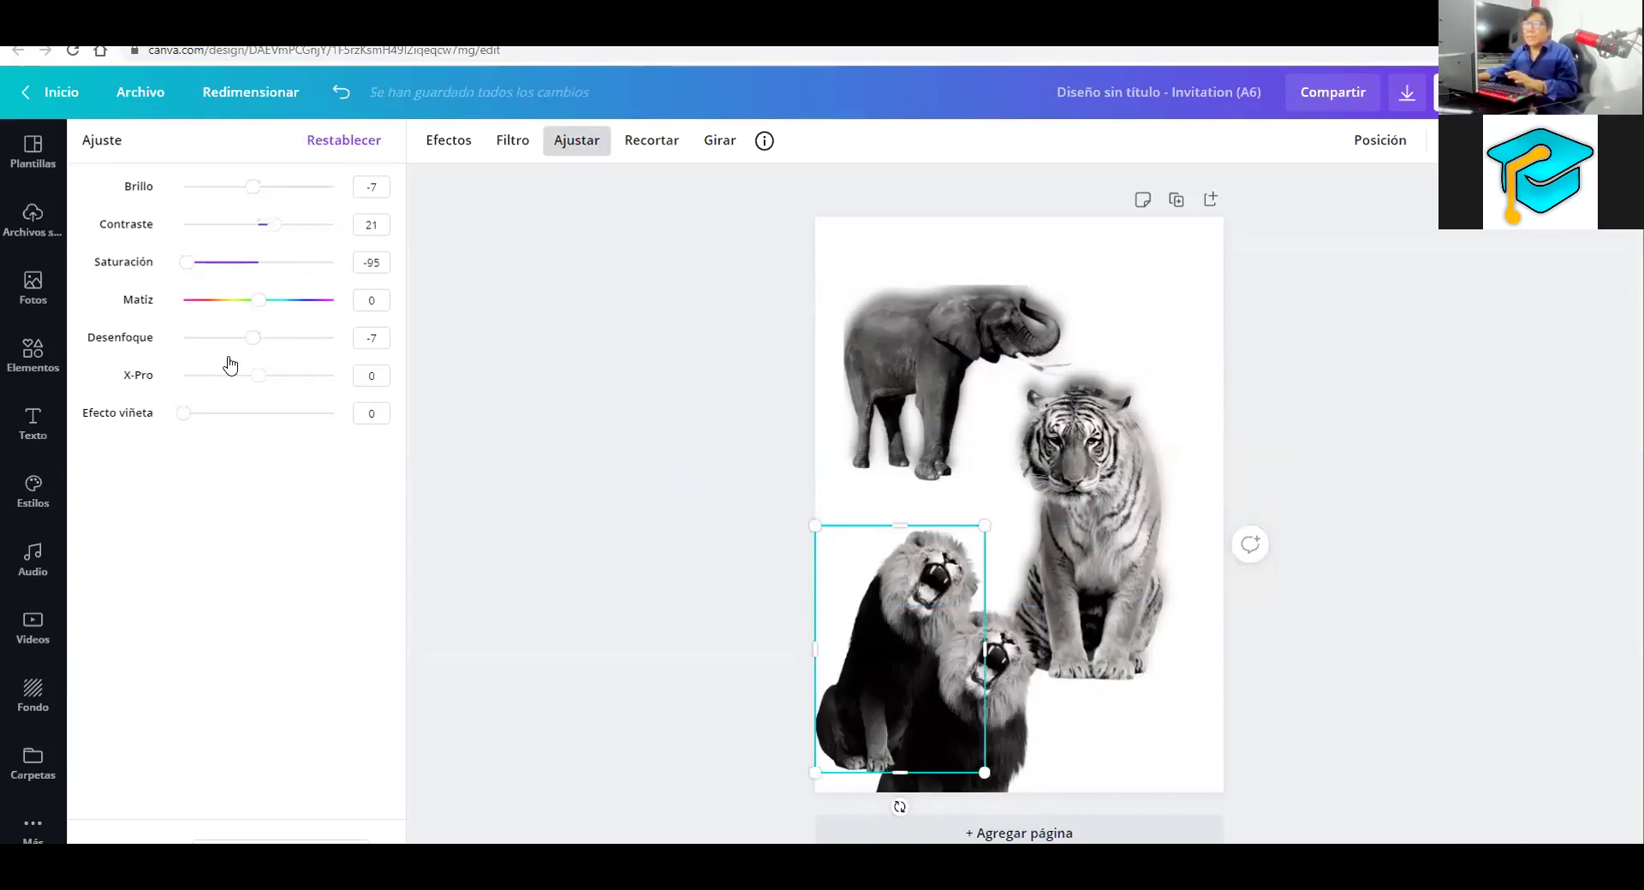
{"action": "left_click_drag", "start_coordinate": [257, 346], "coordinate": [288, 348]}
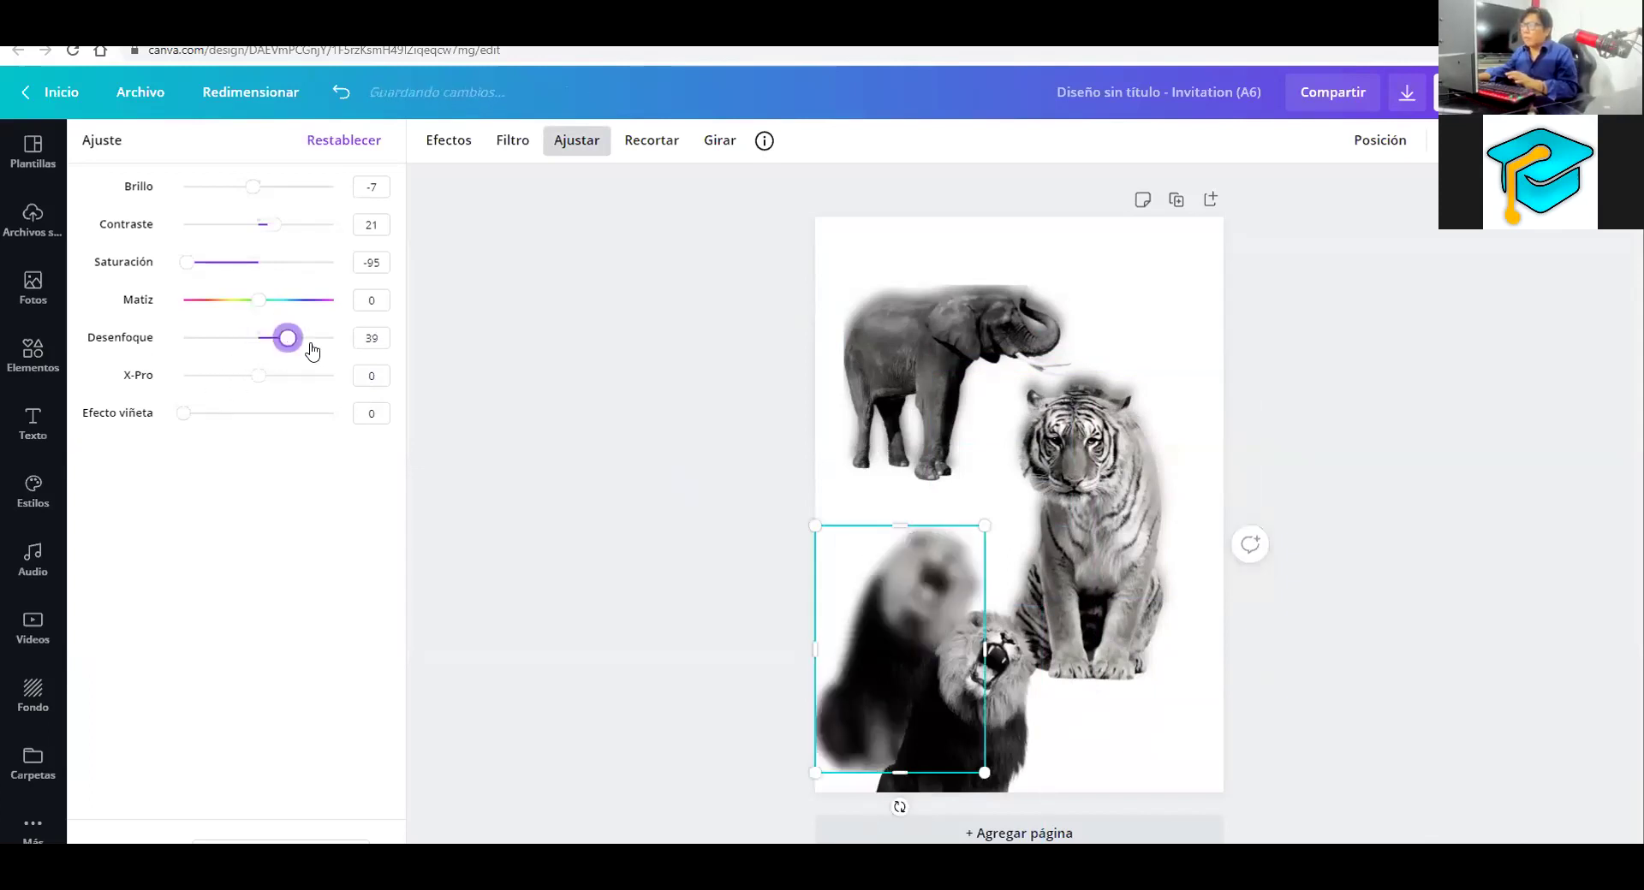
{"action": "key", "text": "Escape"}
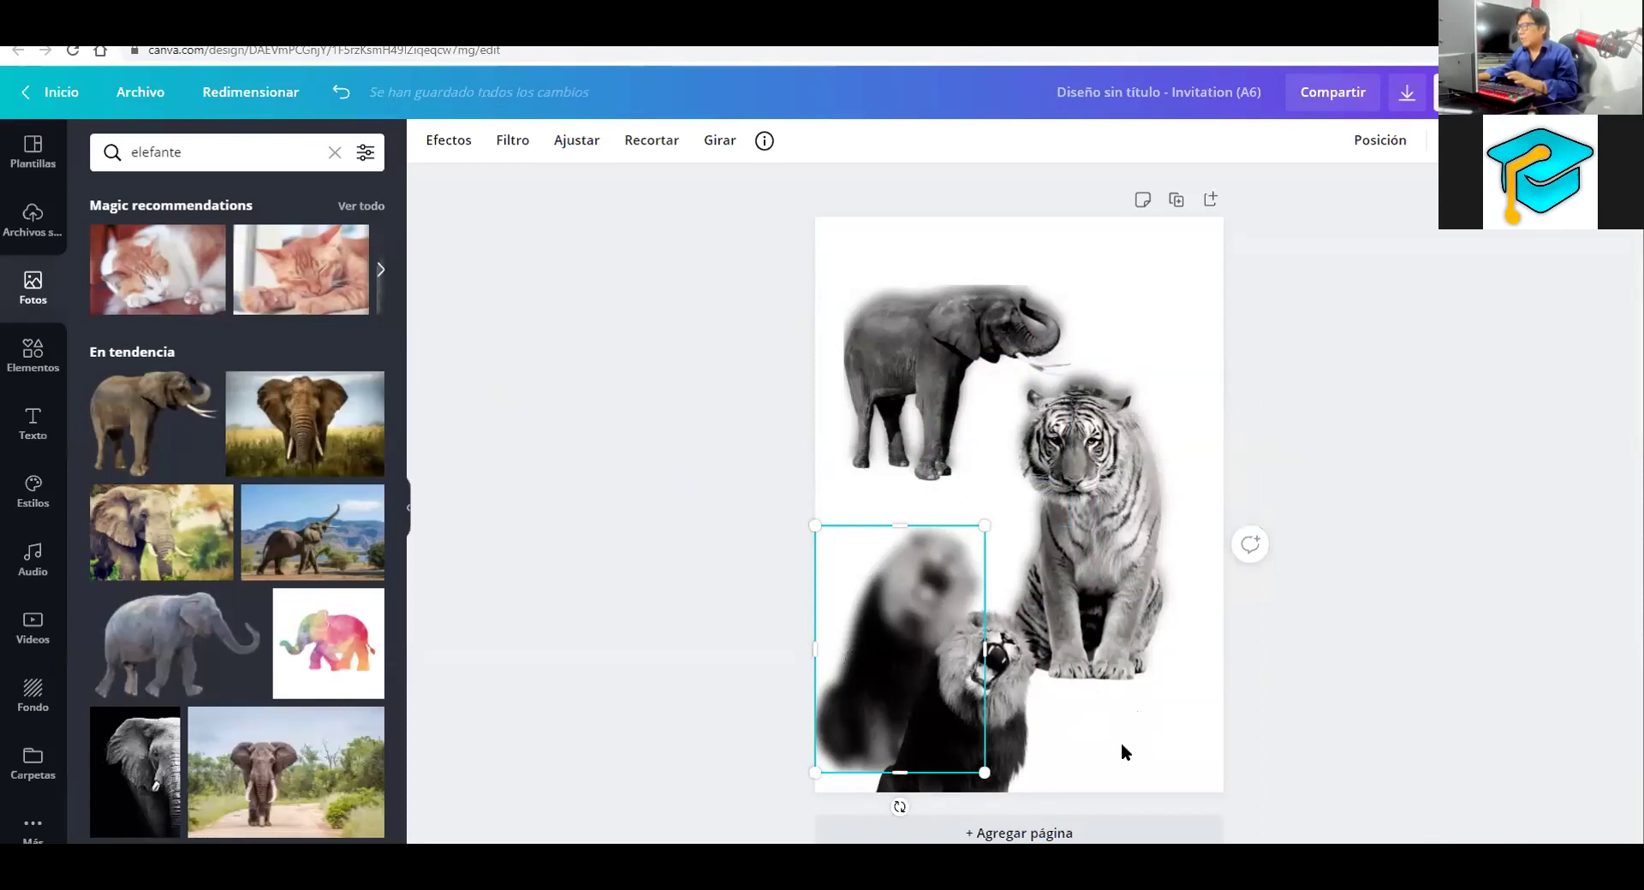
{"action": "left_click_drag", "start_coordinate": [1018, 741], "coordinate": [965, 681]}
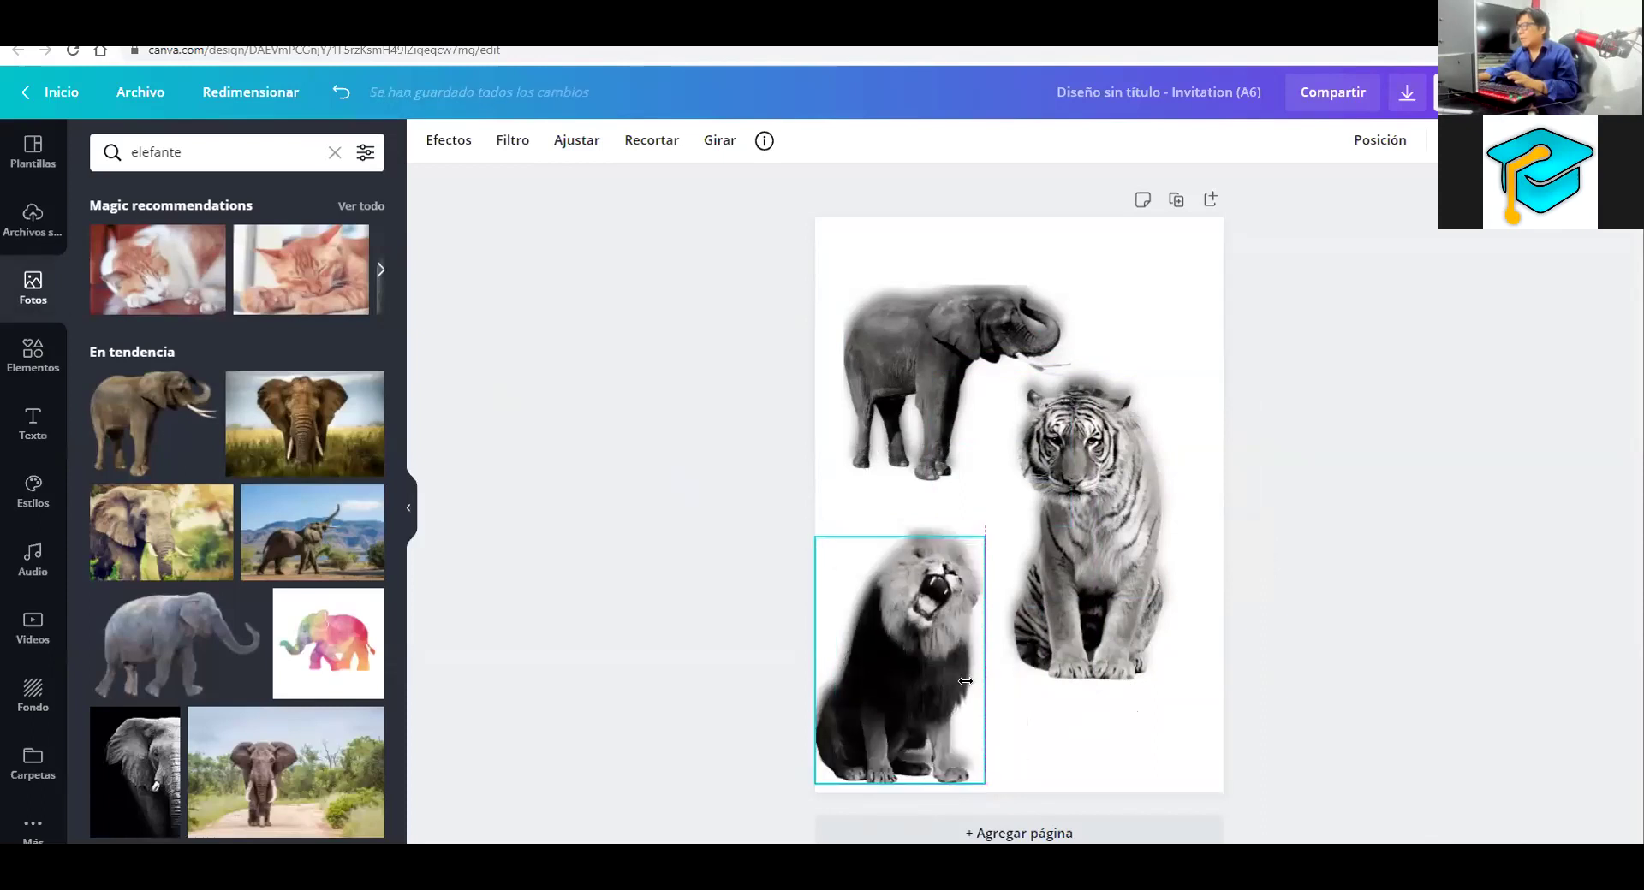
{"action": "left_click", "coordinate": [1312, 648]}
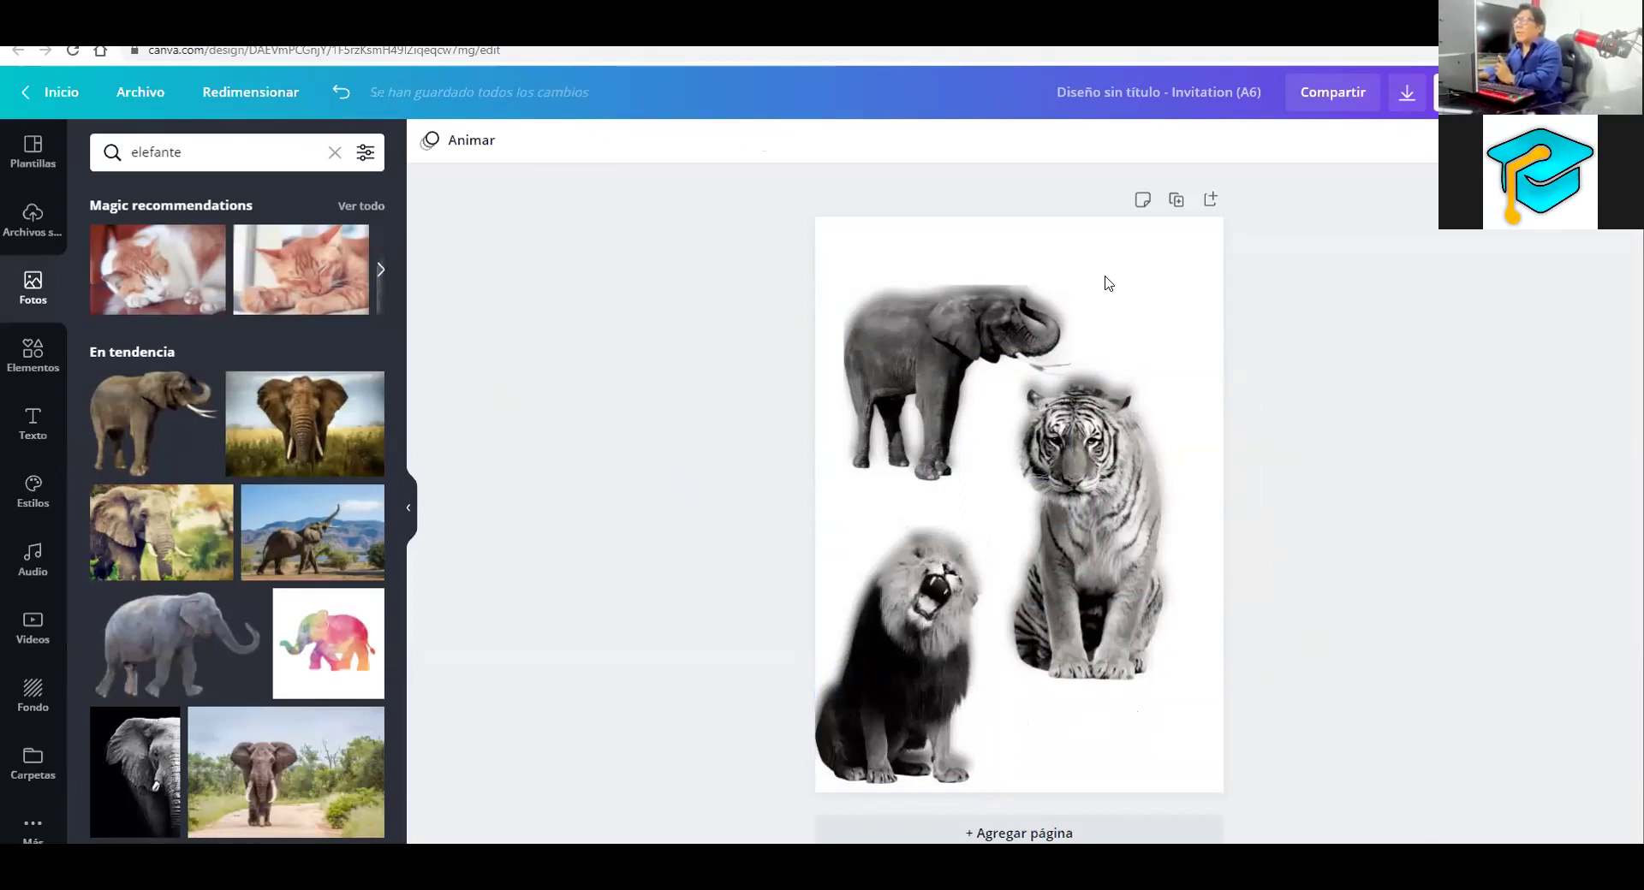
Raise the blurred elephant copy's Desenfoque to 60 and realign the sharp elephant over it
{"action": "left_click_drag", "start_coordinate": [973, 366], "coordinate": [966, 437]}
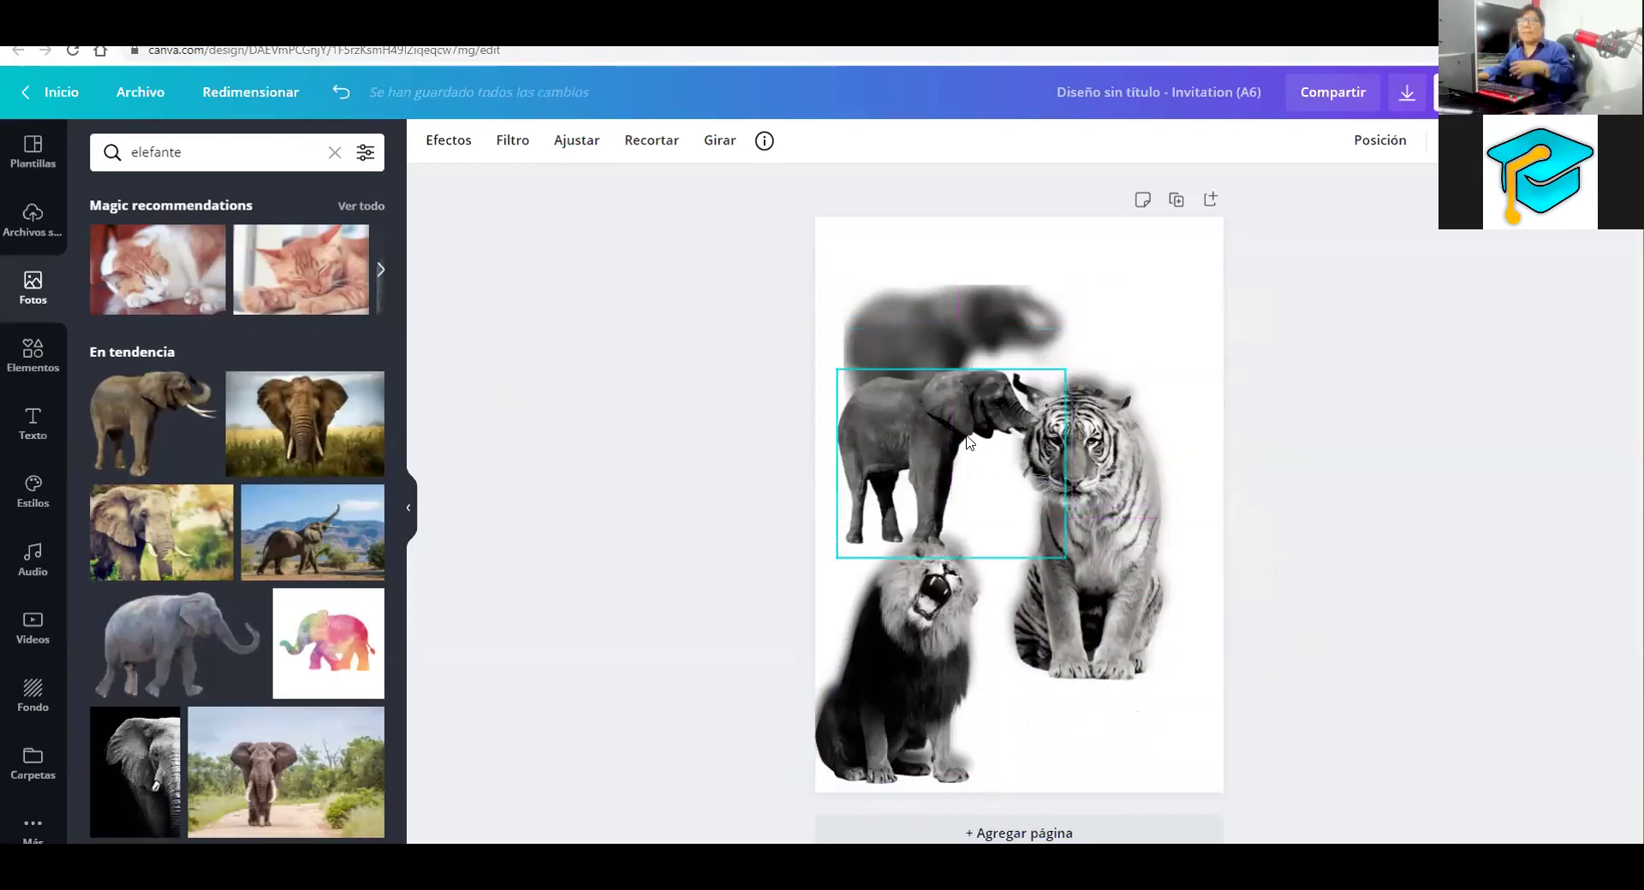
{"action": "left_click", "coordinate": [955, 340]}
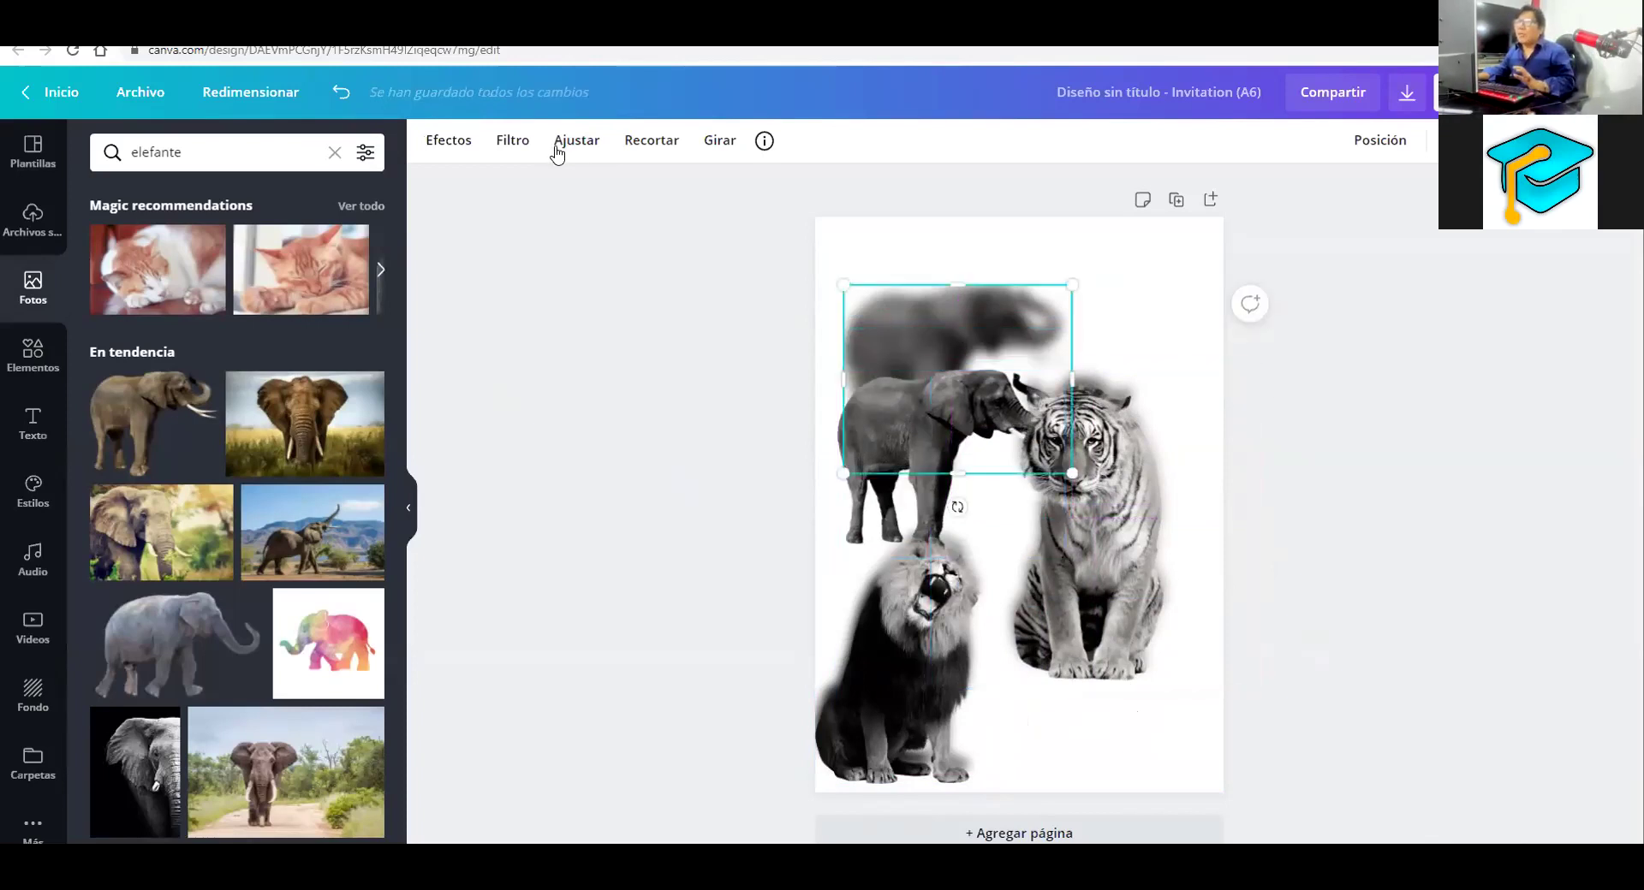
{"action": "left_click", "coordinate": [557, 151]}
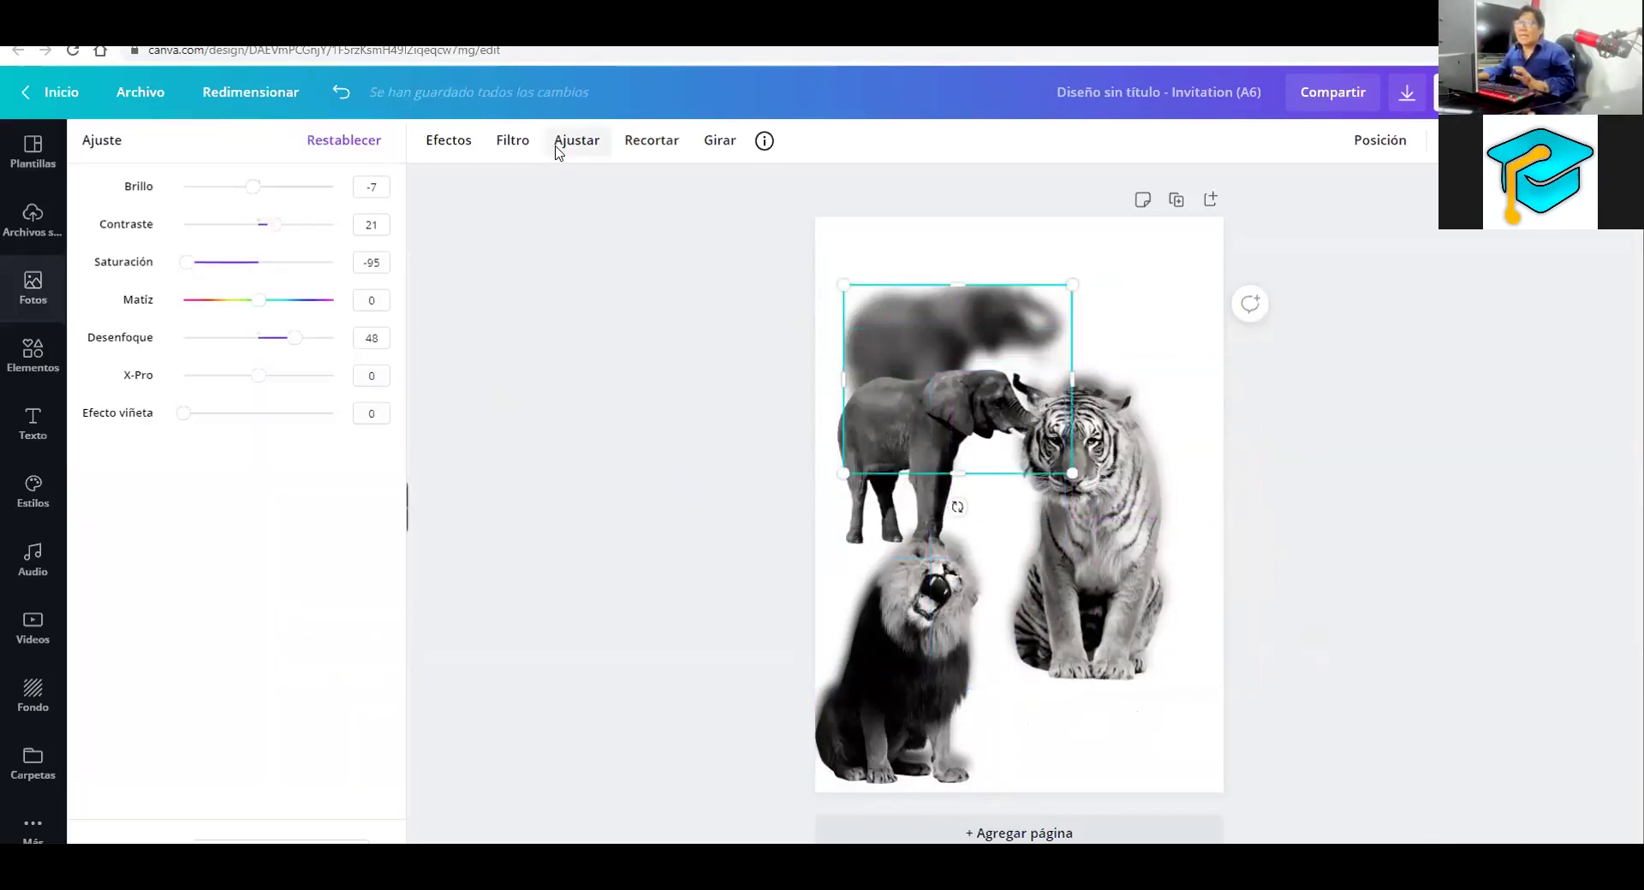
{"action": "left_click", "coordinate": [292, 340]}
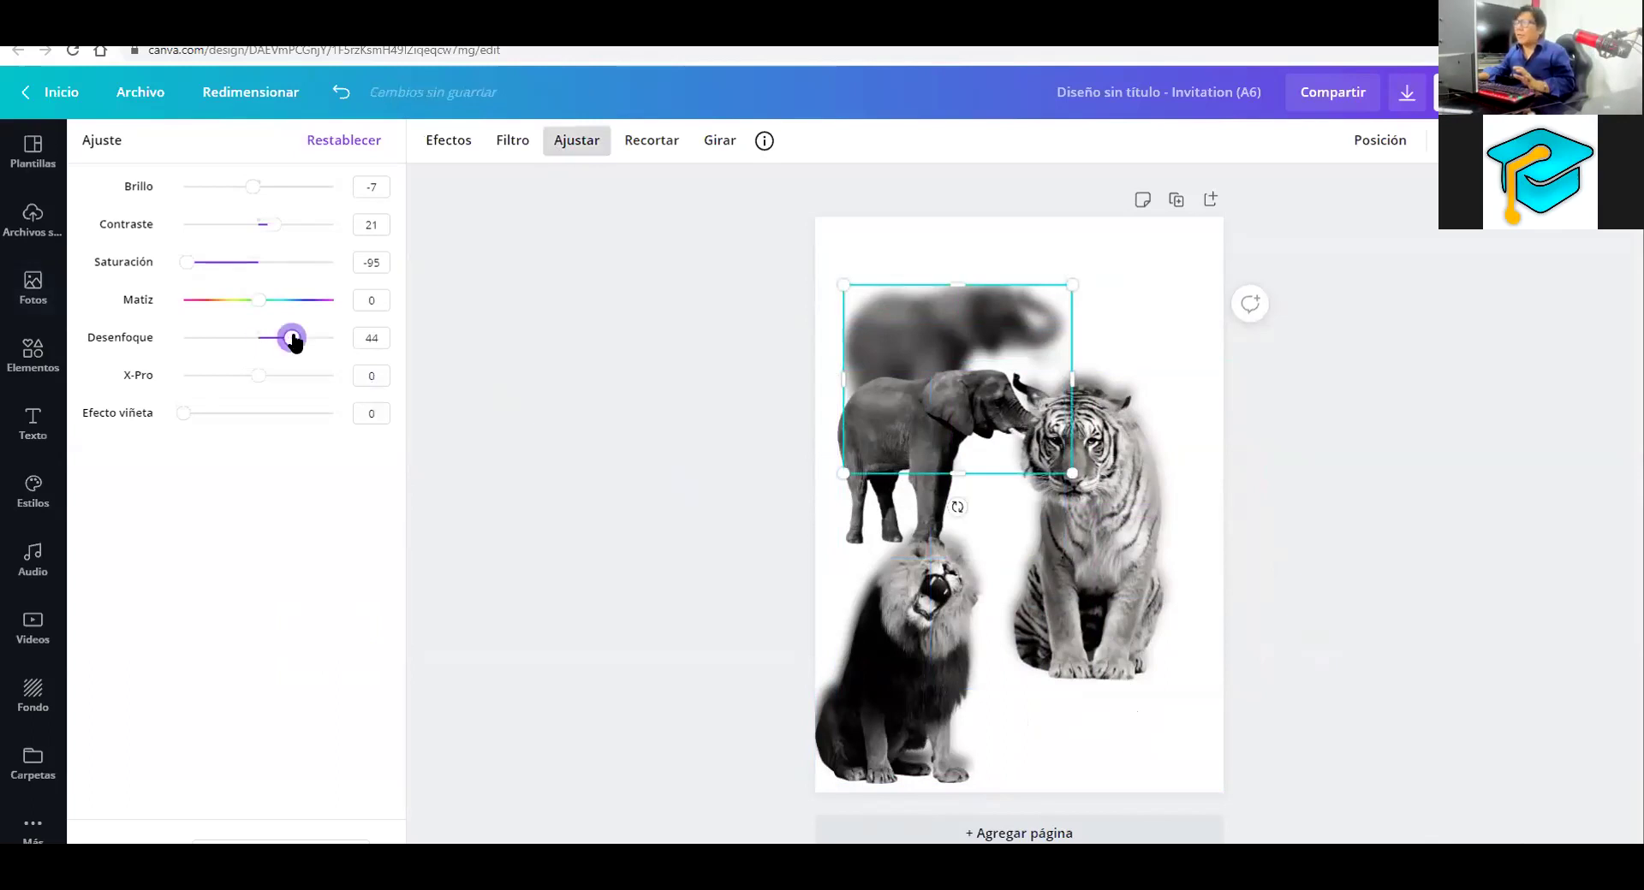
{"action": "left_click_drag", "start_coordinate": [290, 337], "coordinate": [296, 338]}
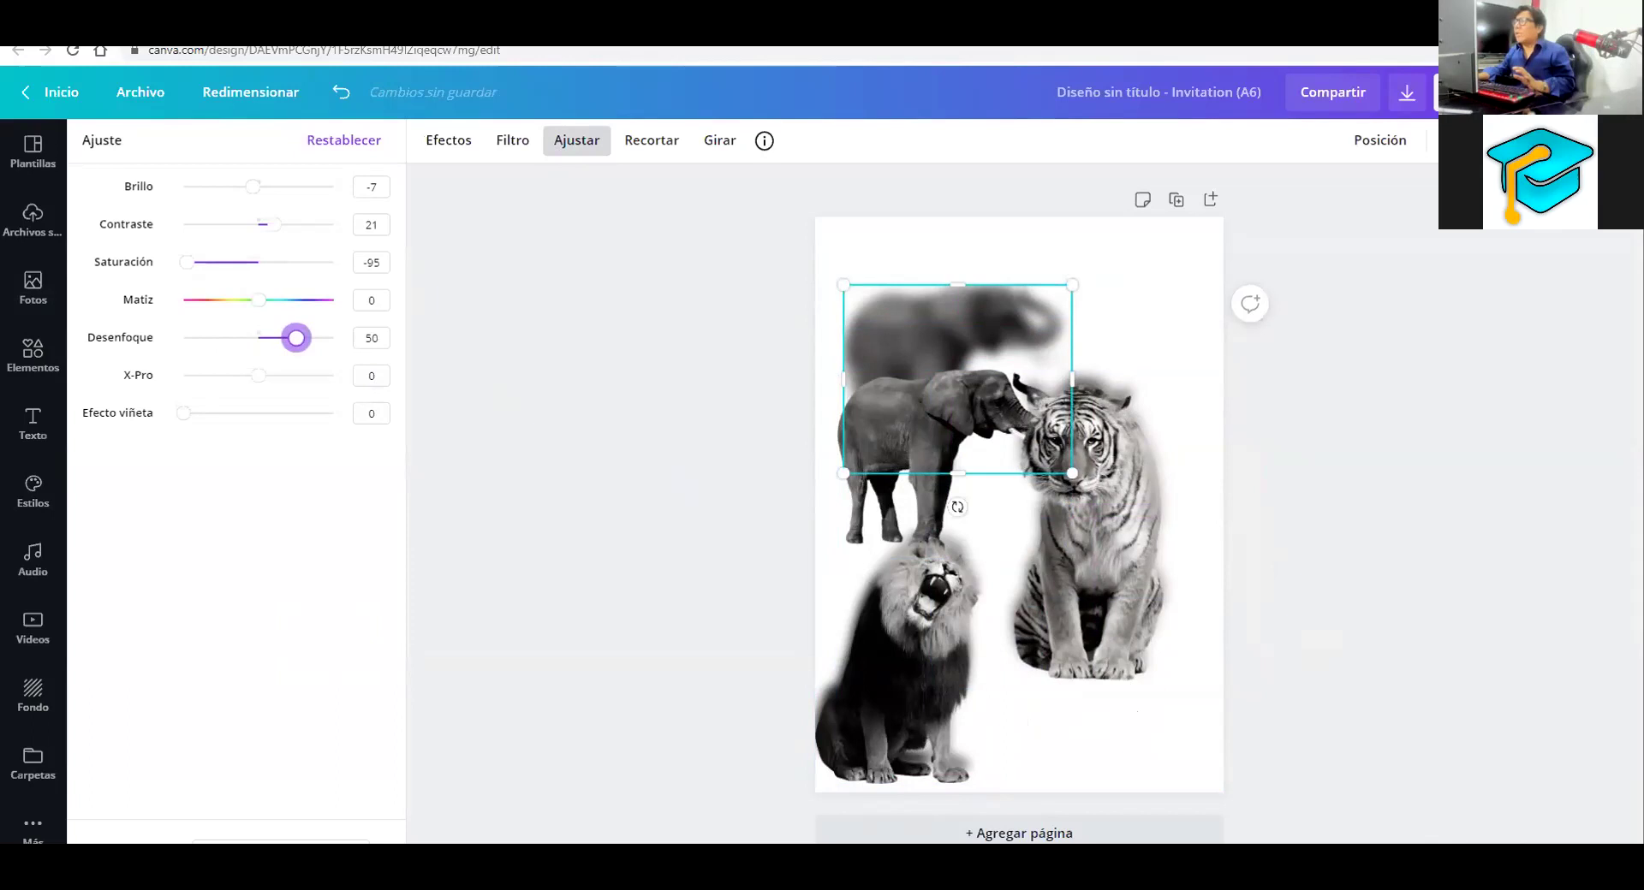
{"action": "mouse_move", "coordinate": [569, 164]}
{"action": "left_mouse_down"}
{"action": "mouse_move", "coordinate": [369, 282]}
{"action": "mouse_move", "coordinate": [267, 315]}
{"action": "mouse_move", "coordinate": [364, 291]}
{"action": "left_mouse_up"}
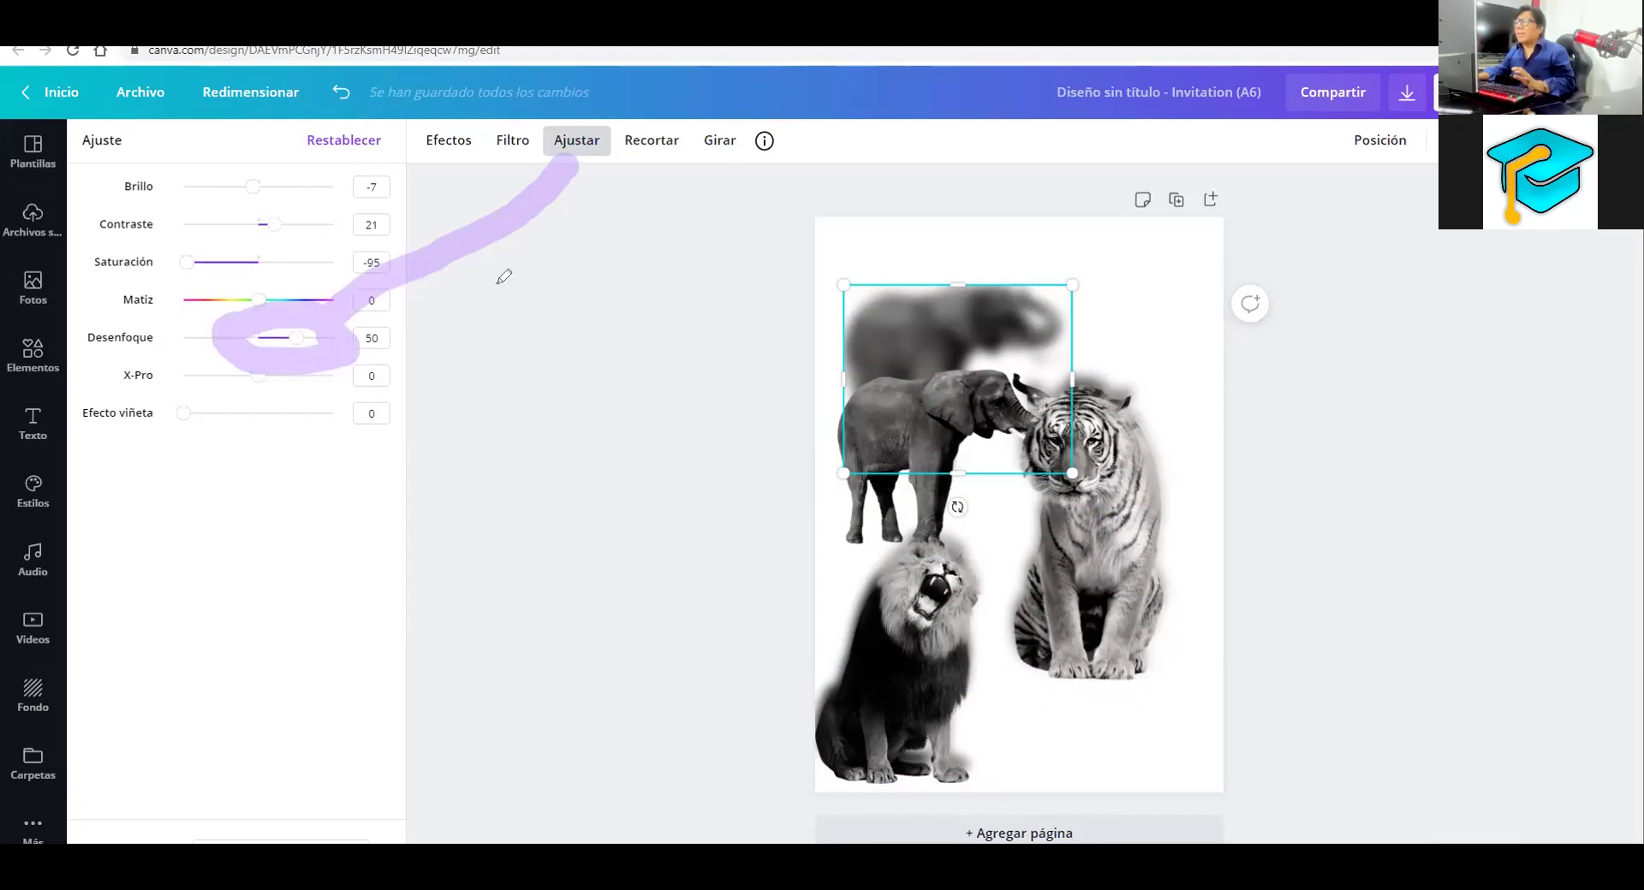
{"action": "key", "text": "e"}
{"action": "left_click", "coordinate": [304, 339]}
{"action": "left_click_drag", "start_coordinate": [891, 526], "coordinate": [896, 452]}
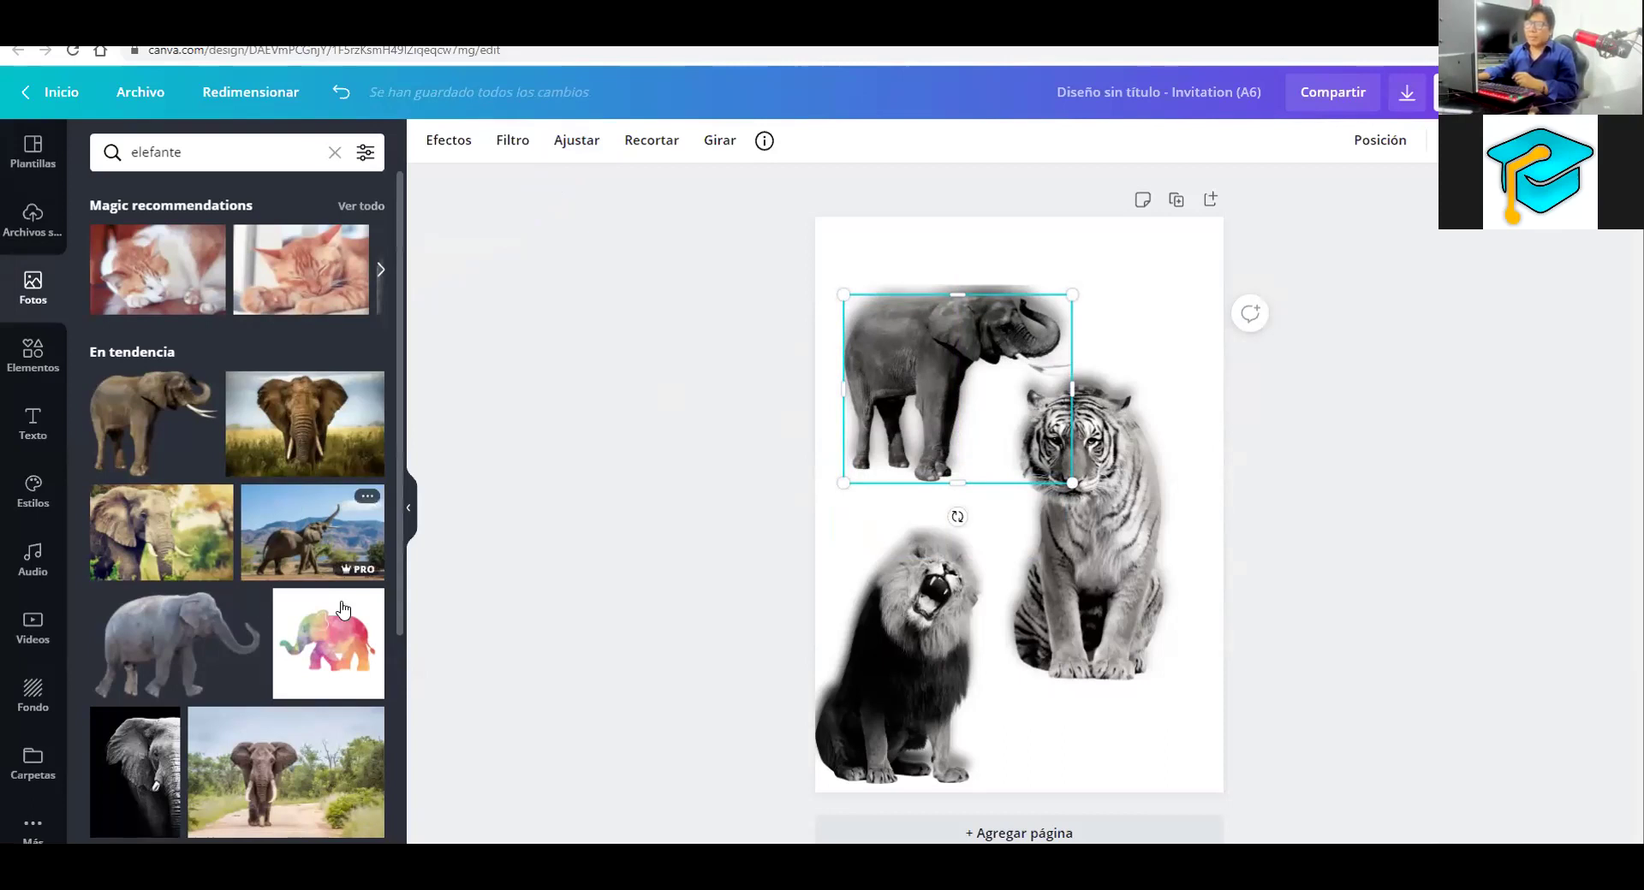
Add a savanna elephant photo from Fotos to the page
{"action": "scroll", "coordinate": [343, 610], "scroll_direction": "down", "scroll_amount": 2}
{"action": "scroll", "coordinate": [344, 589], "scroll_direction": "down", "scroll_amount": 4}
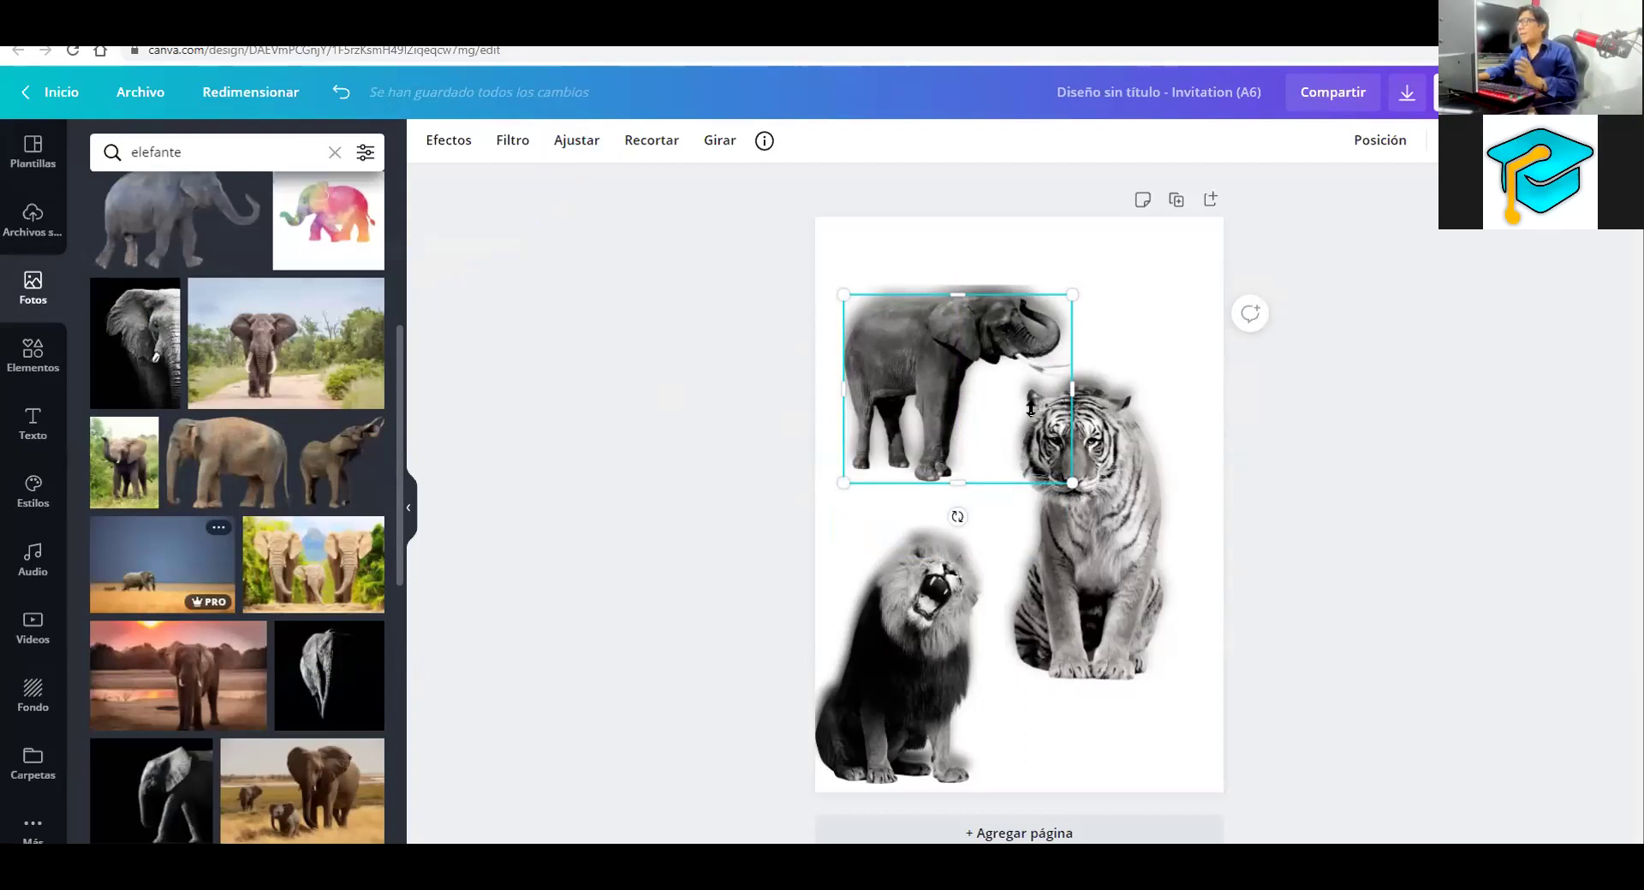
{"action": "left_click", "coordinate": [1125, 269]}
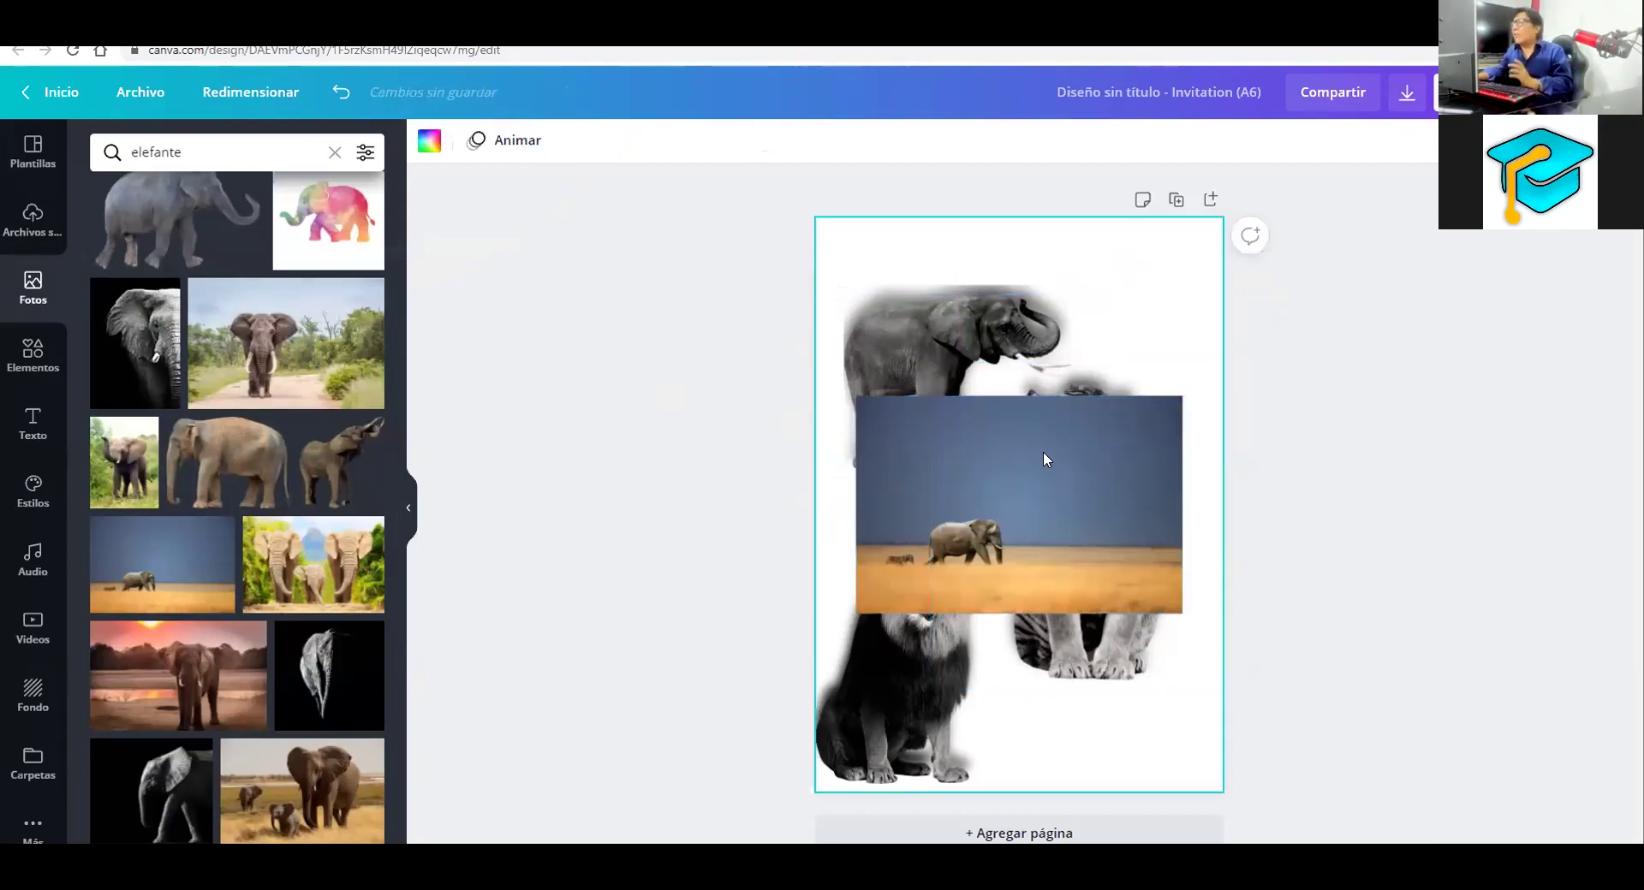
{"action": "left_click", "coordinate": [1043, 451]}
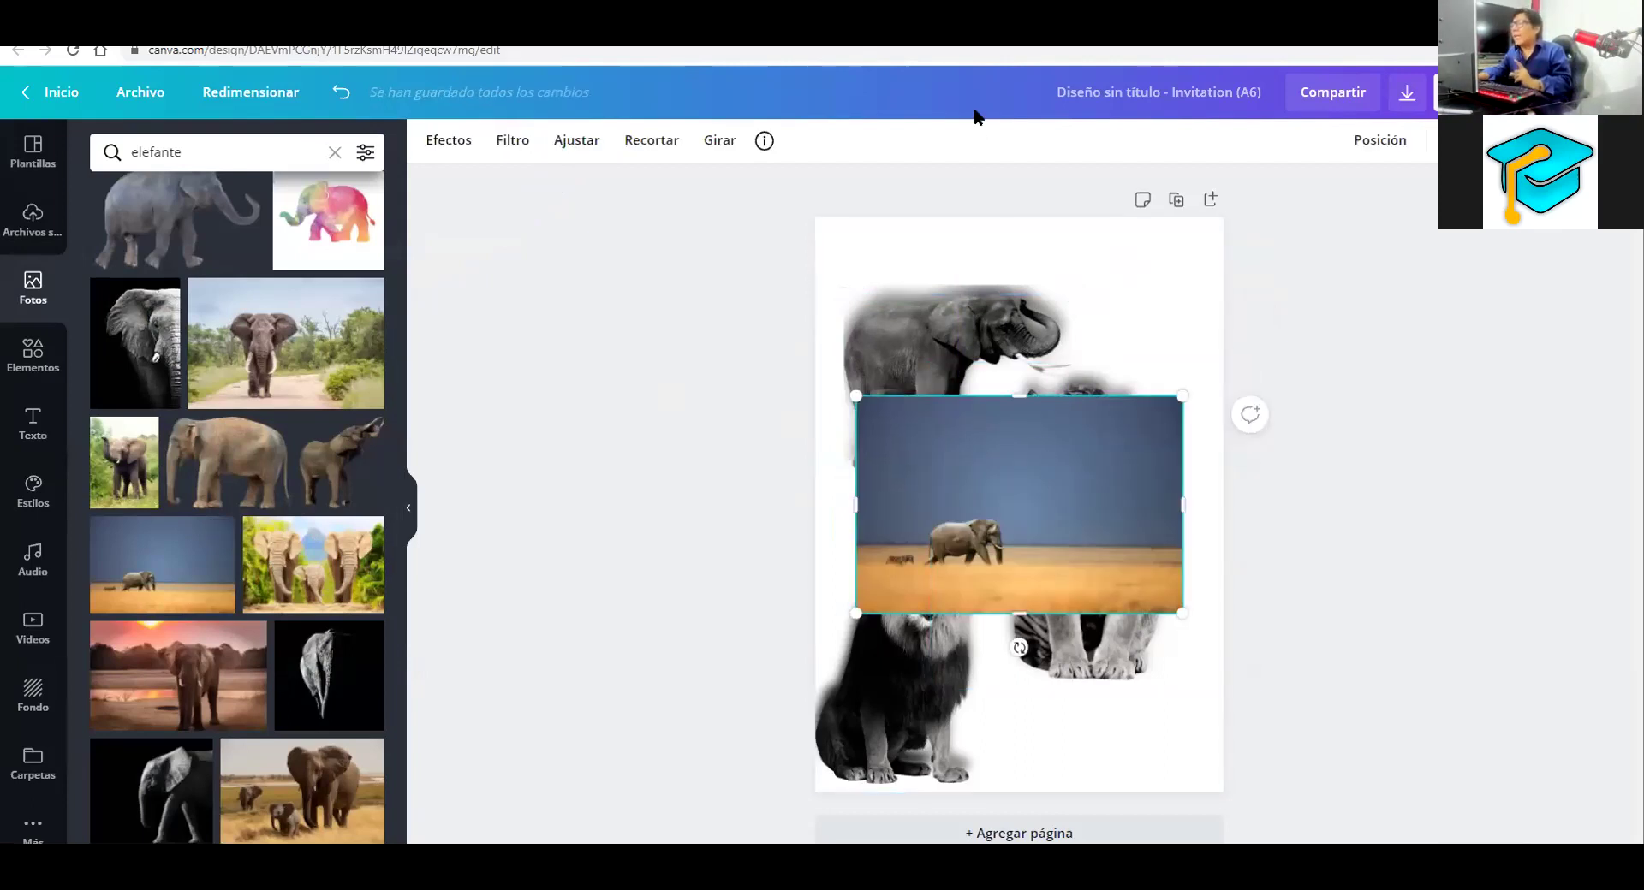
Bring up the Efectos list for the savanna elephant photo
{"action": "mouse_move", "coordinate": [1089, 240]}
{"action": "left_mouse_down"}
{"action": "mouse_move", "coordinate": [1066, 435]}
{"action": "mouse_move", "coordinate": [441, 150]}
{"action": "left_mouse_up"}
{"action": "left_click", "coordinate": [449, 141]}
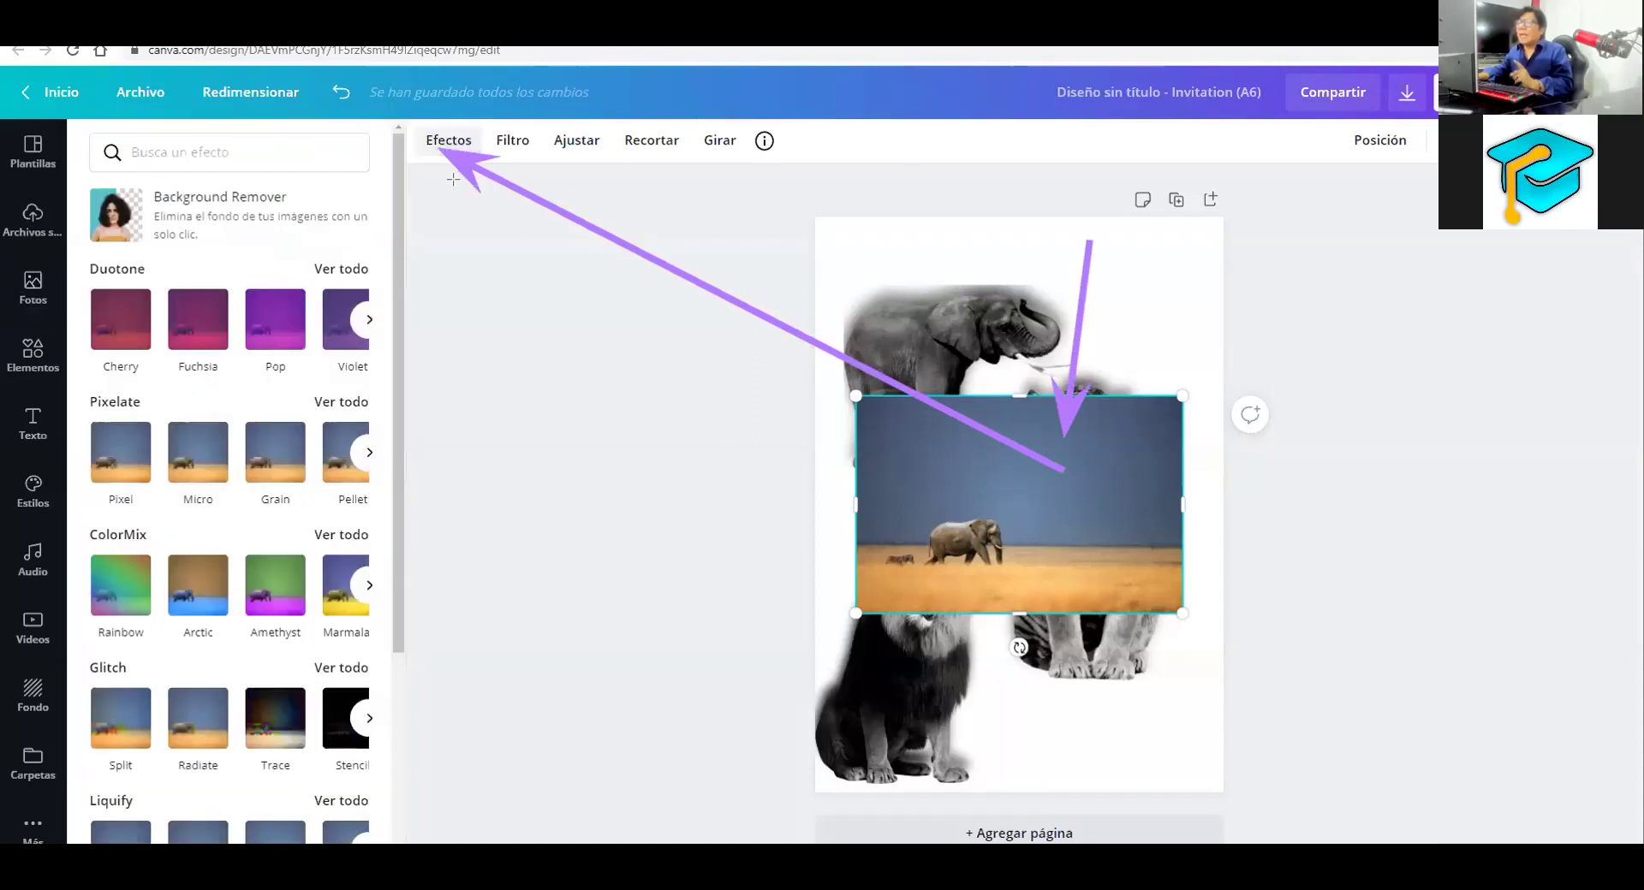
{"action": "left_click_drag", "start_coordinate": [454, 180], "coordinate": [240, 219]}
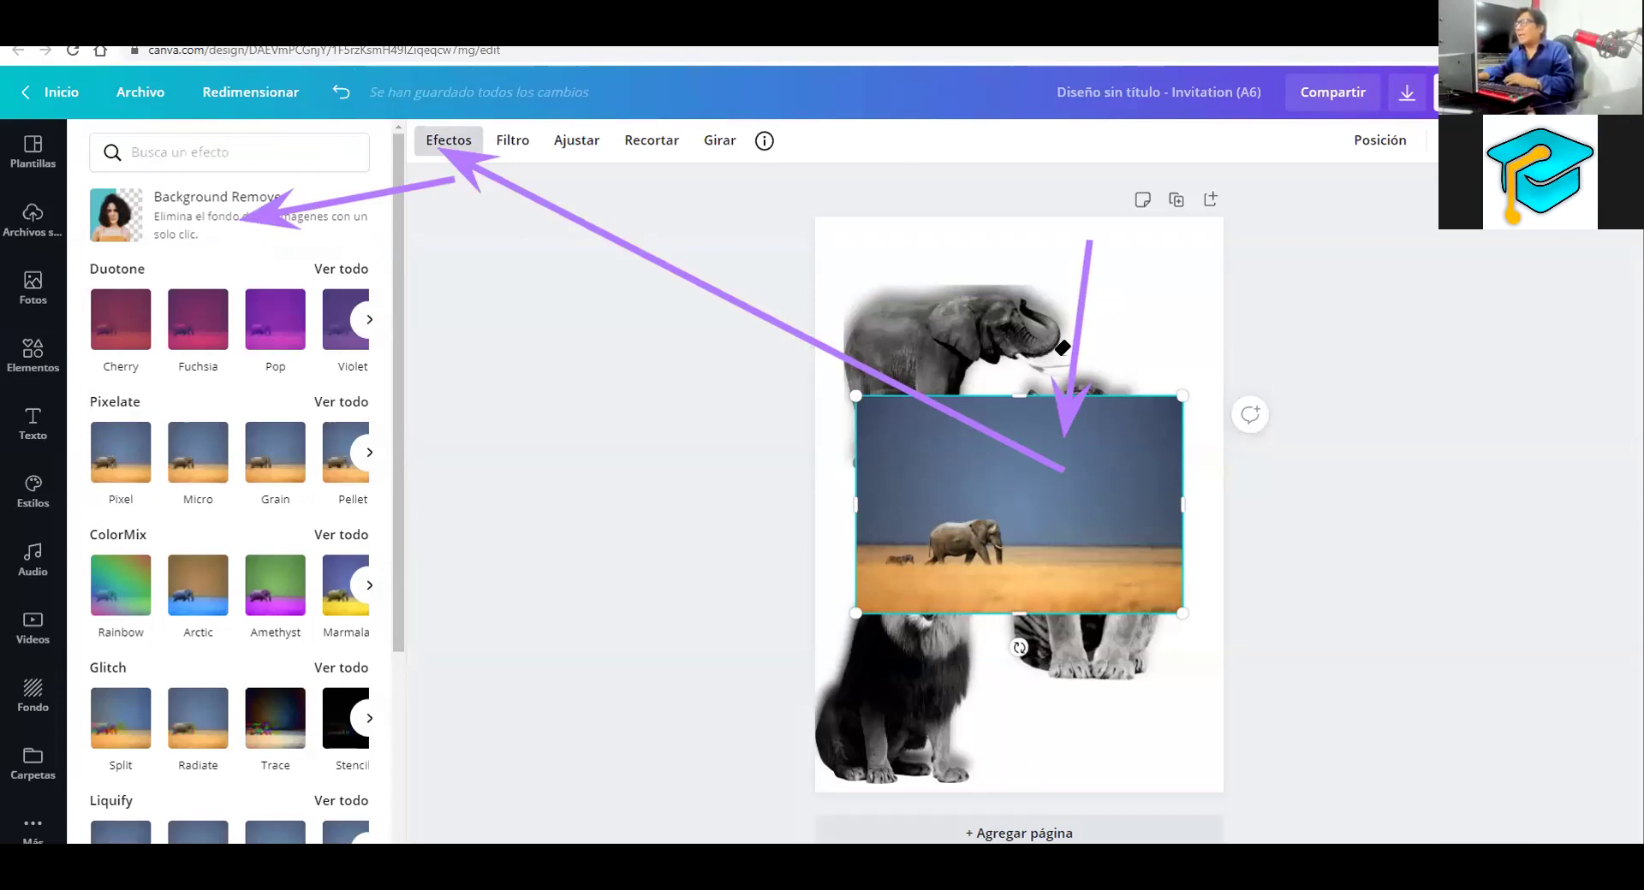
{"action": "mouse_move", "coordinate": [1062, 347]}
{"action": "left_mouse_down"}
{"action": "mouse_move", "coordinate": [789, 386]}
{"action": "mouse_move", "coordinate": [264, 180]}
{"action": "left_mouse_up"}
{"action": "key", "text": "e"}
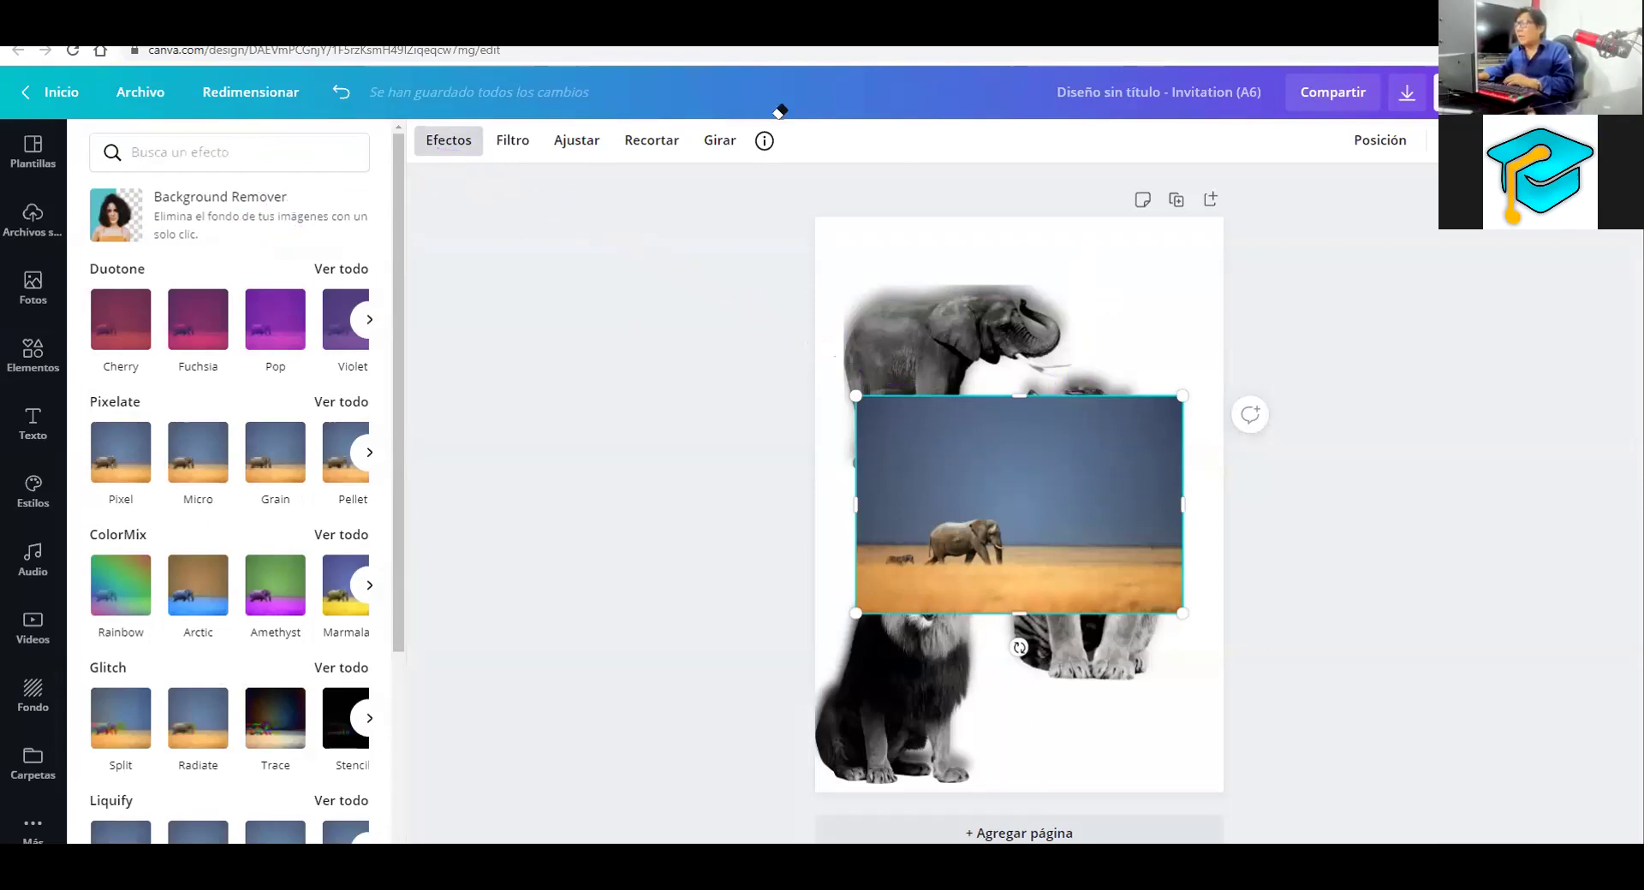
Trim the savanna photo to a small, nearly square block in the page middle
{"action": "left_click_drag", "start_coordinate": [1018, 397], "coordinate": [1031, 473]}
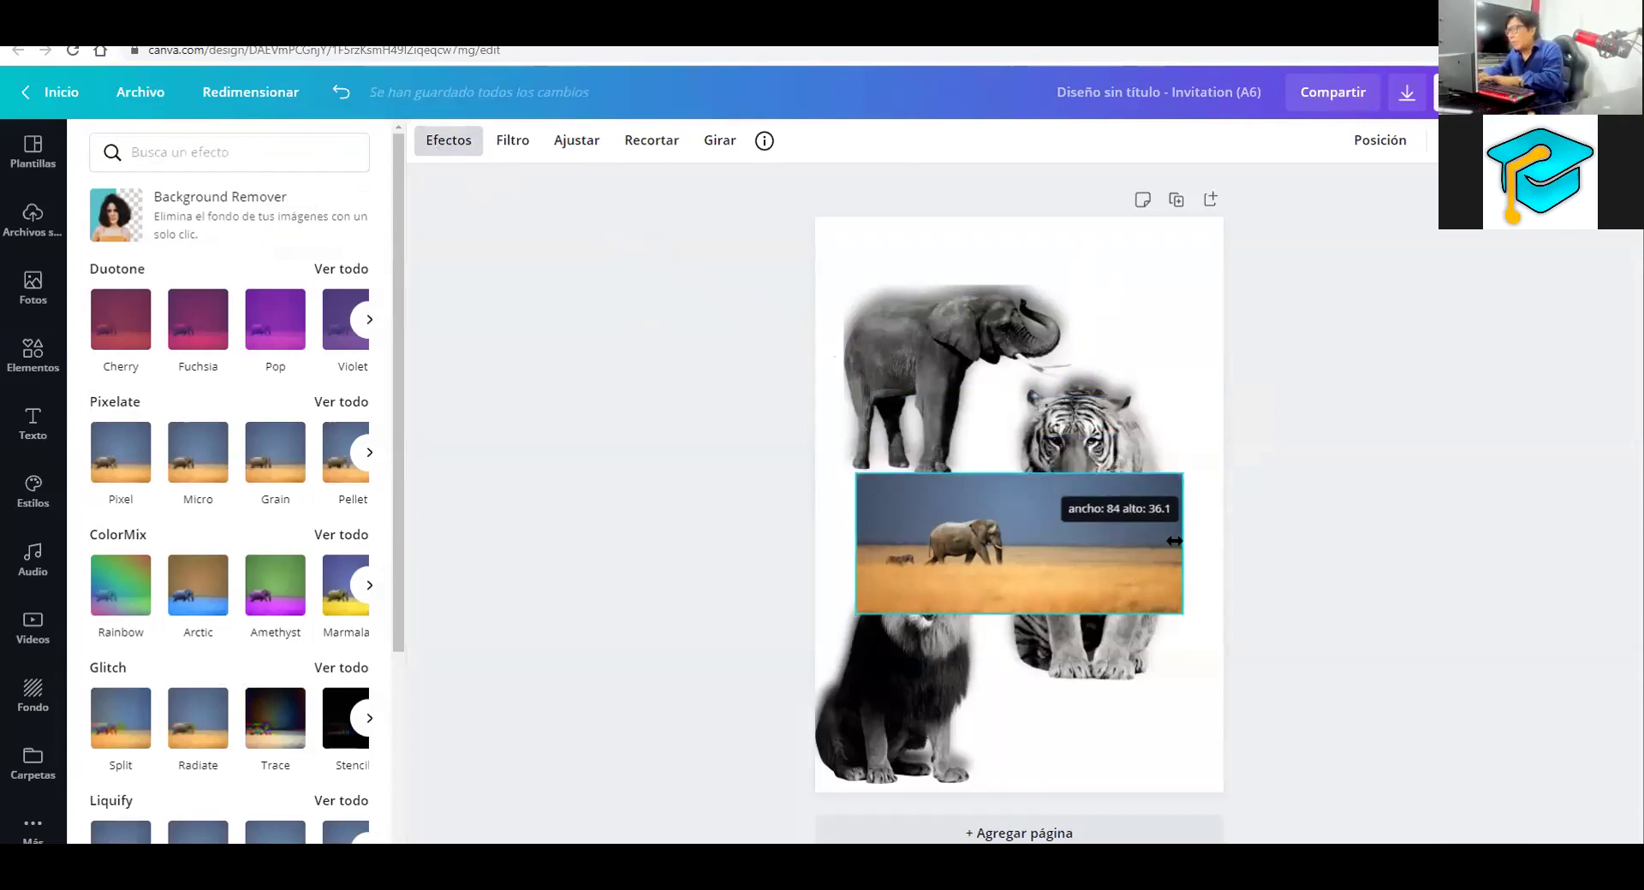
{"action": "left_click_drag", "start_coordinate": [1047, 557], "coordinate": [1049, 553]}
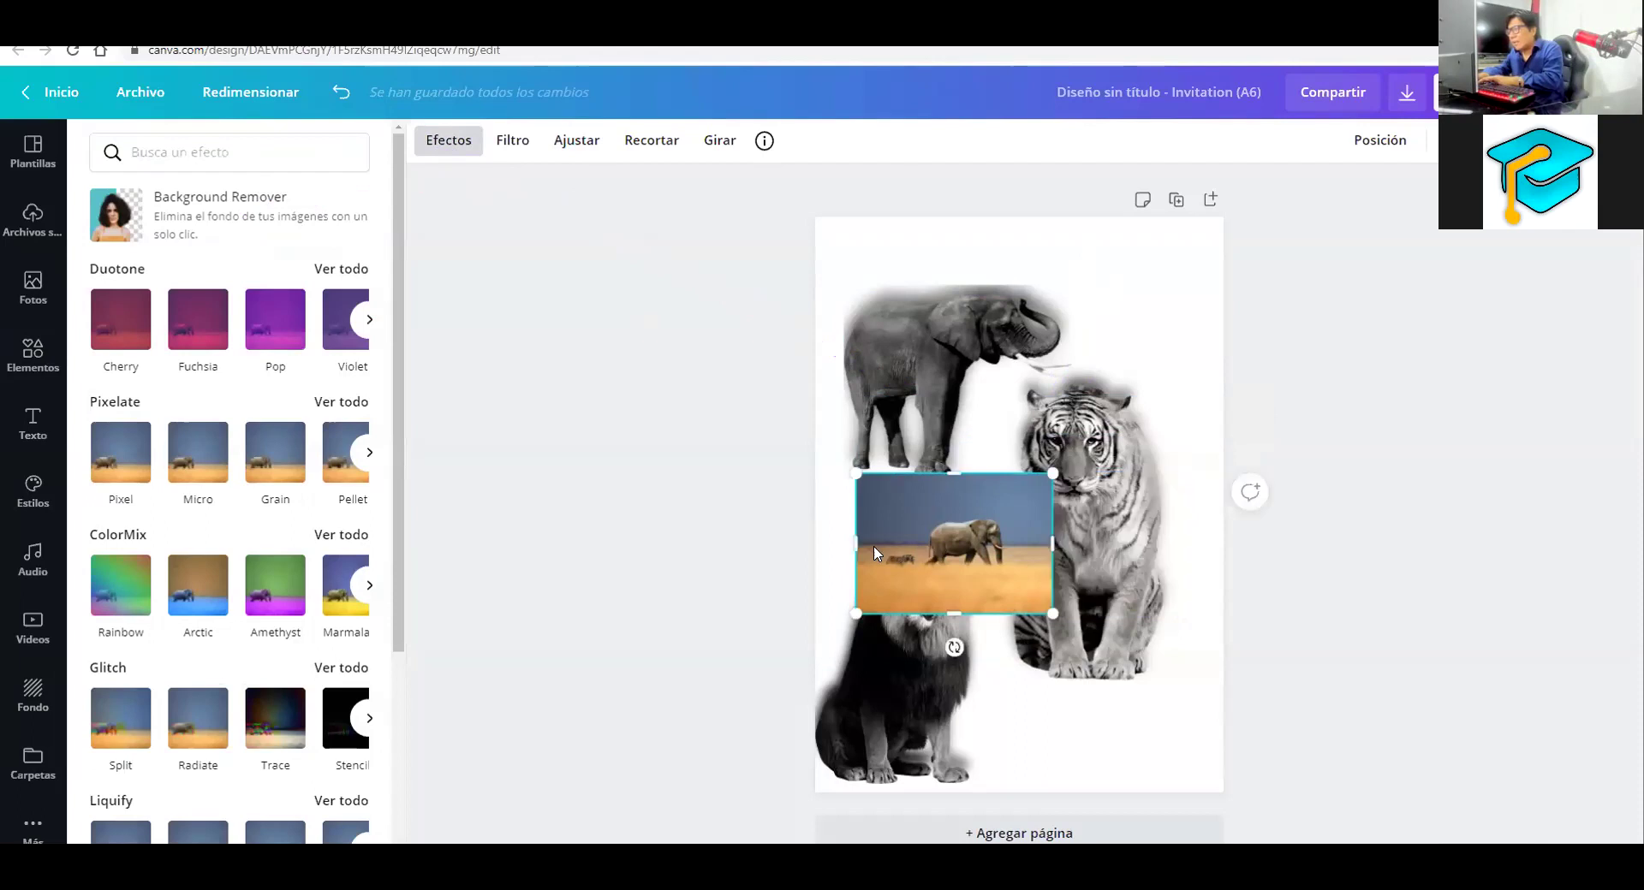
{"action": "left_click_drag", "start_coordinate": [856, 541], "coordinate": [891, 538]}
{"action": "left_click_drag", "start_coordinate": [900, 471], "coordinate": [964, 523]}
{"action": "key", "text": "ctrl+z"}
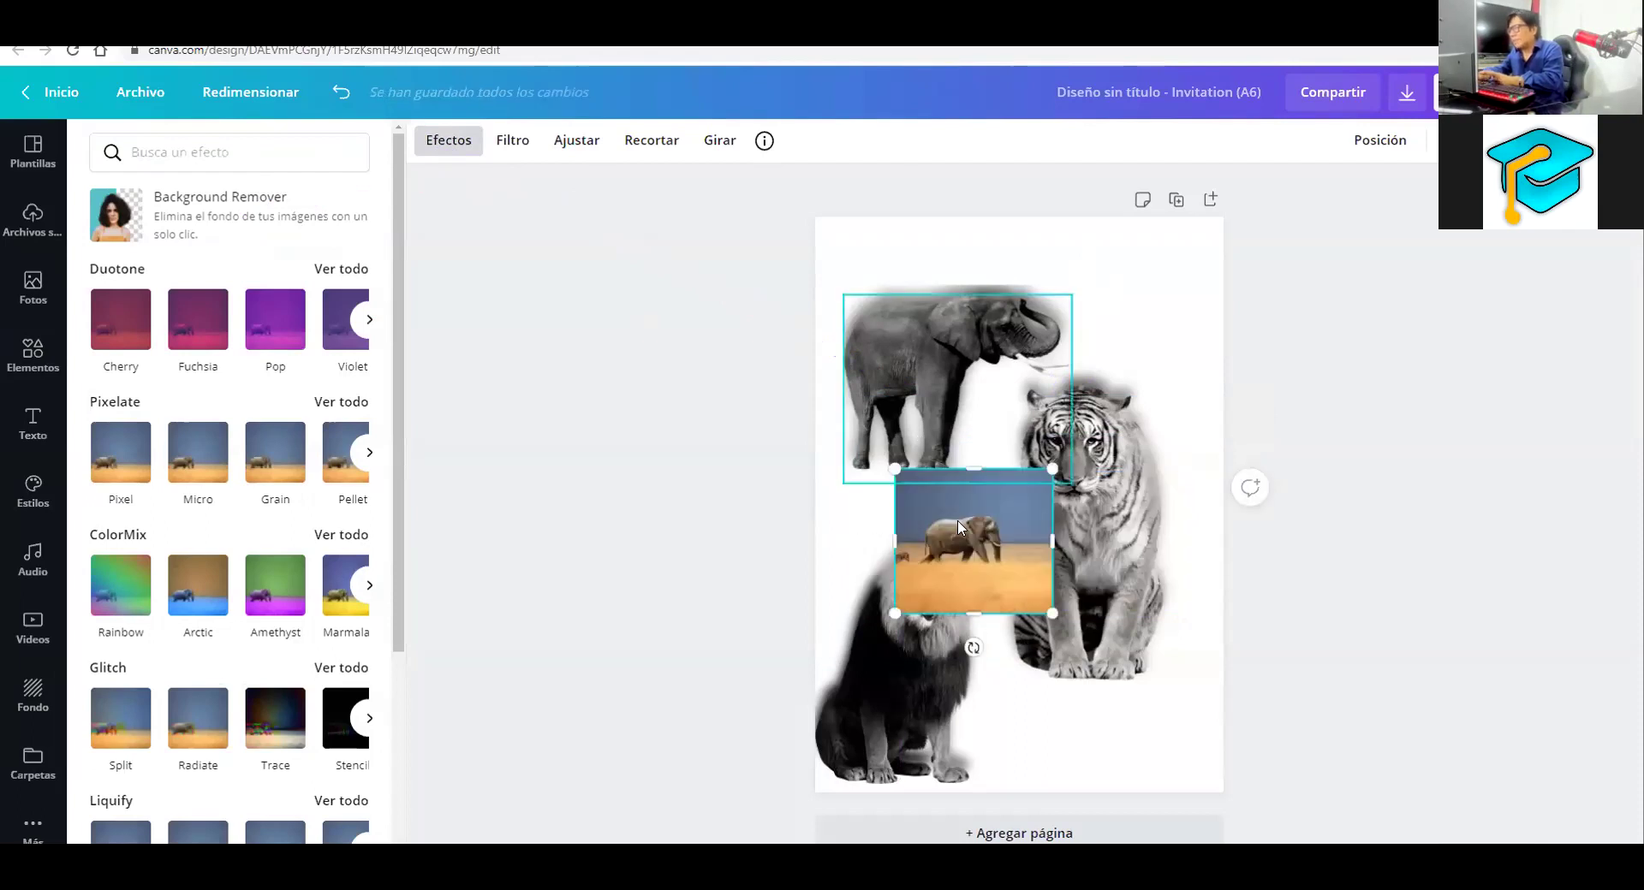
Delete the savanna photo and preview the Fundir, Bloque, Rodar and Sello page animations
{"action": "key", "text": "Delete"}
{"action": "left_click", "coordinate": [1117, 281]}
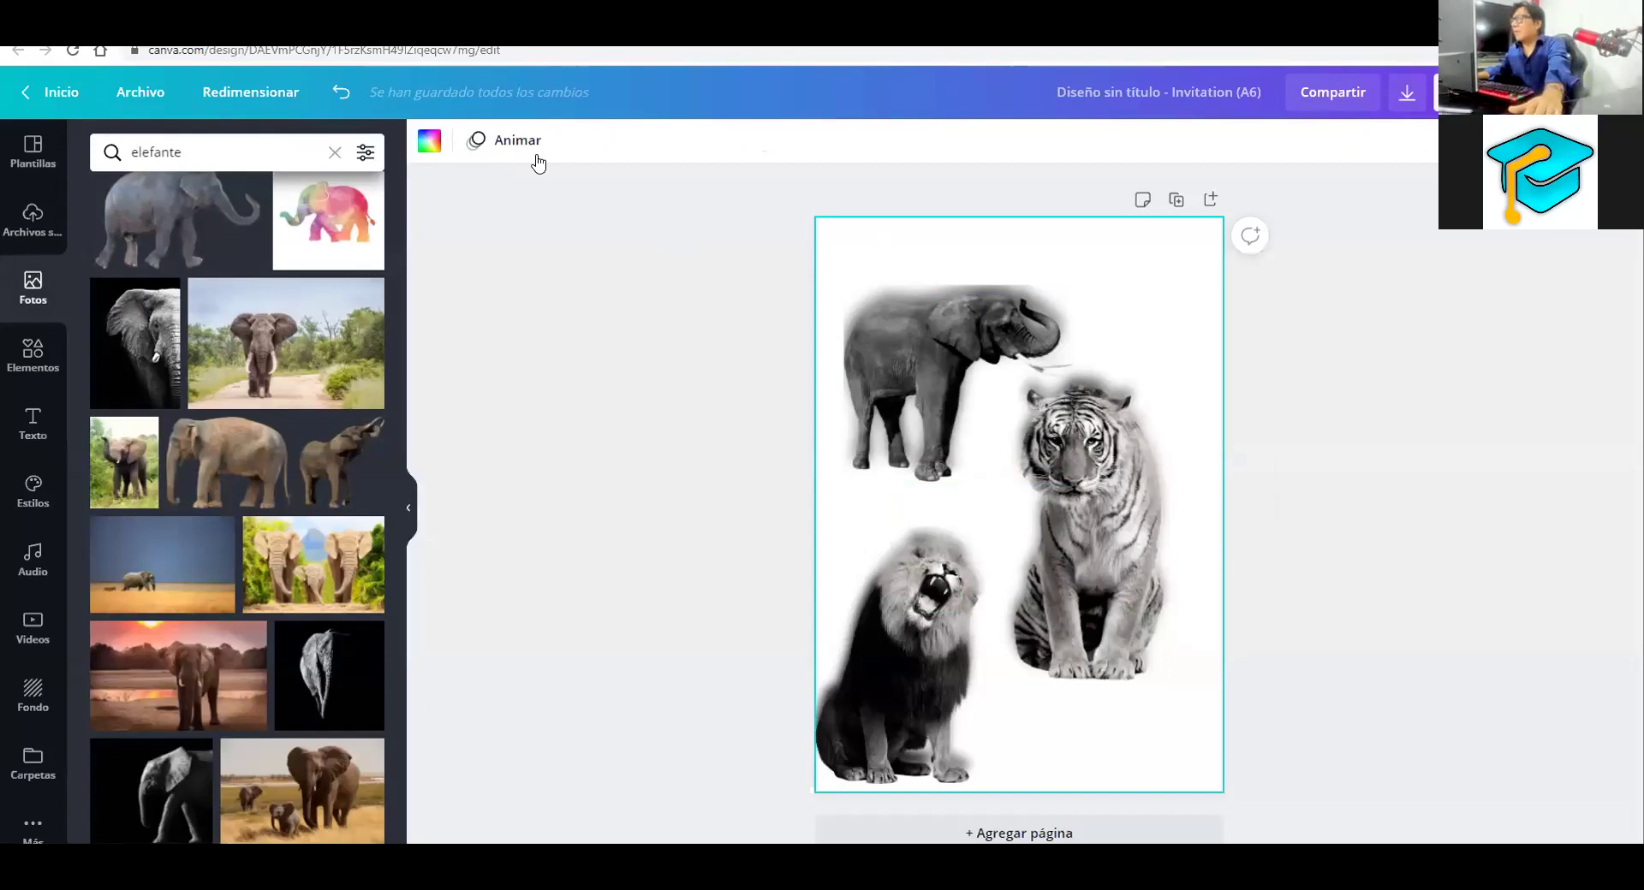
{"action": "left_click", "coordinate": [513, 144]}
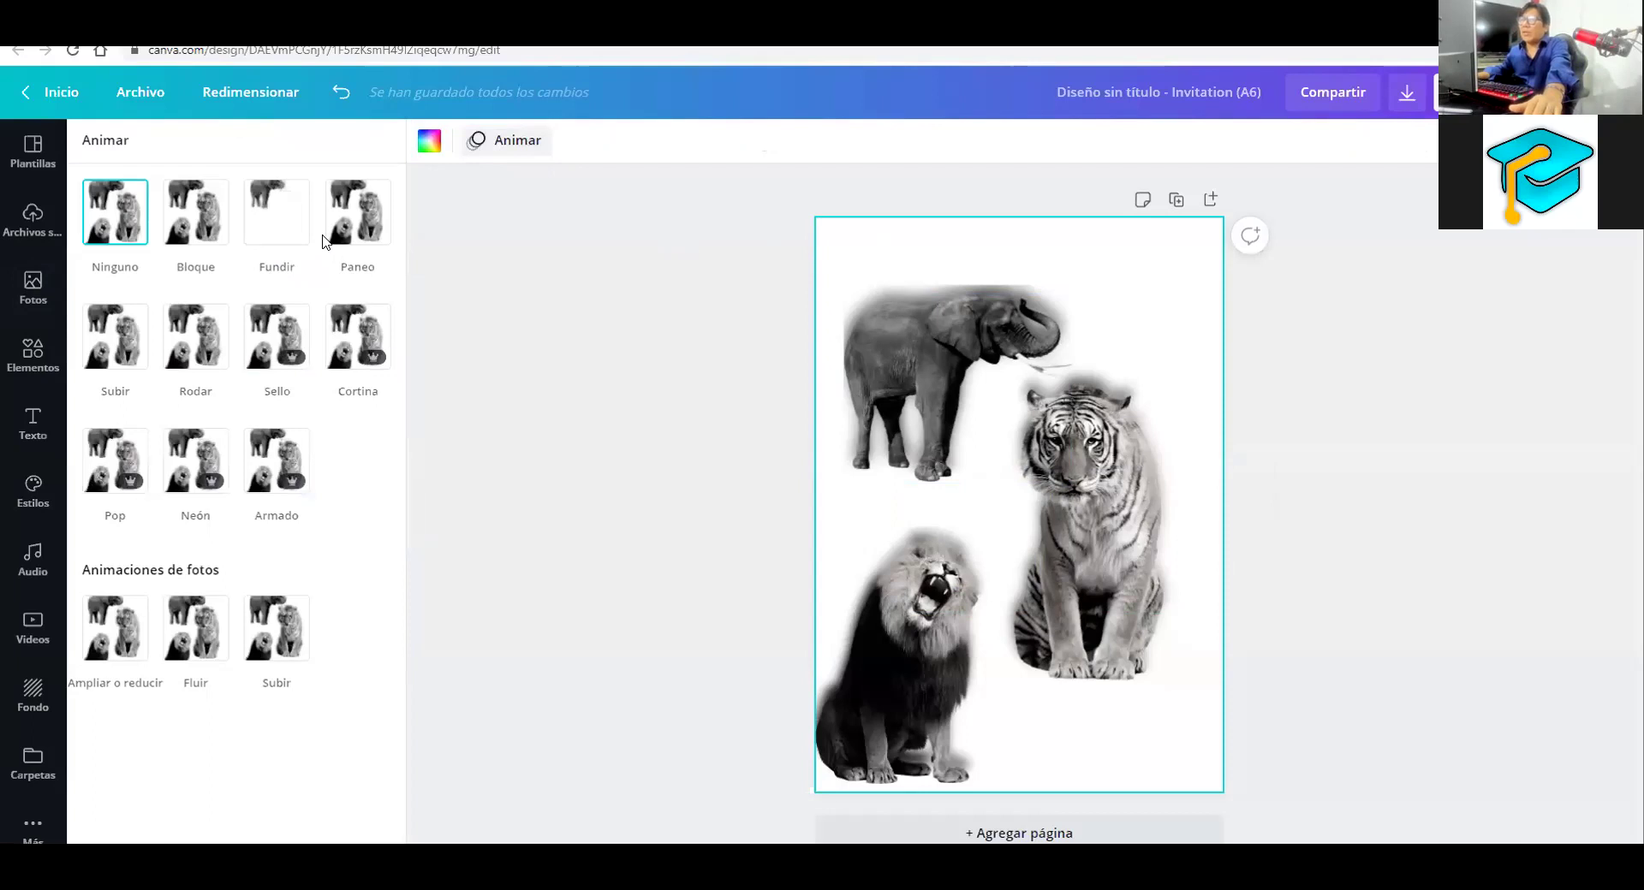
{"action": "left_click", "coordinate": [271, 226]}
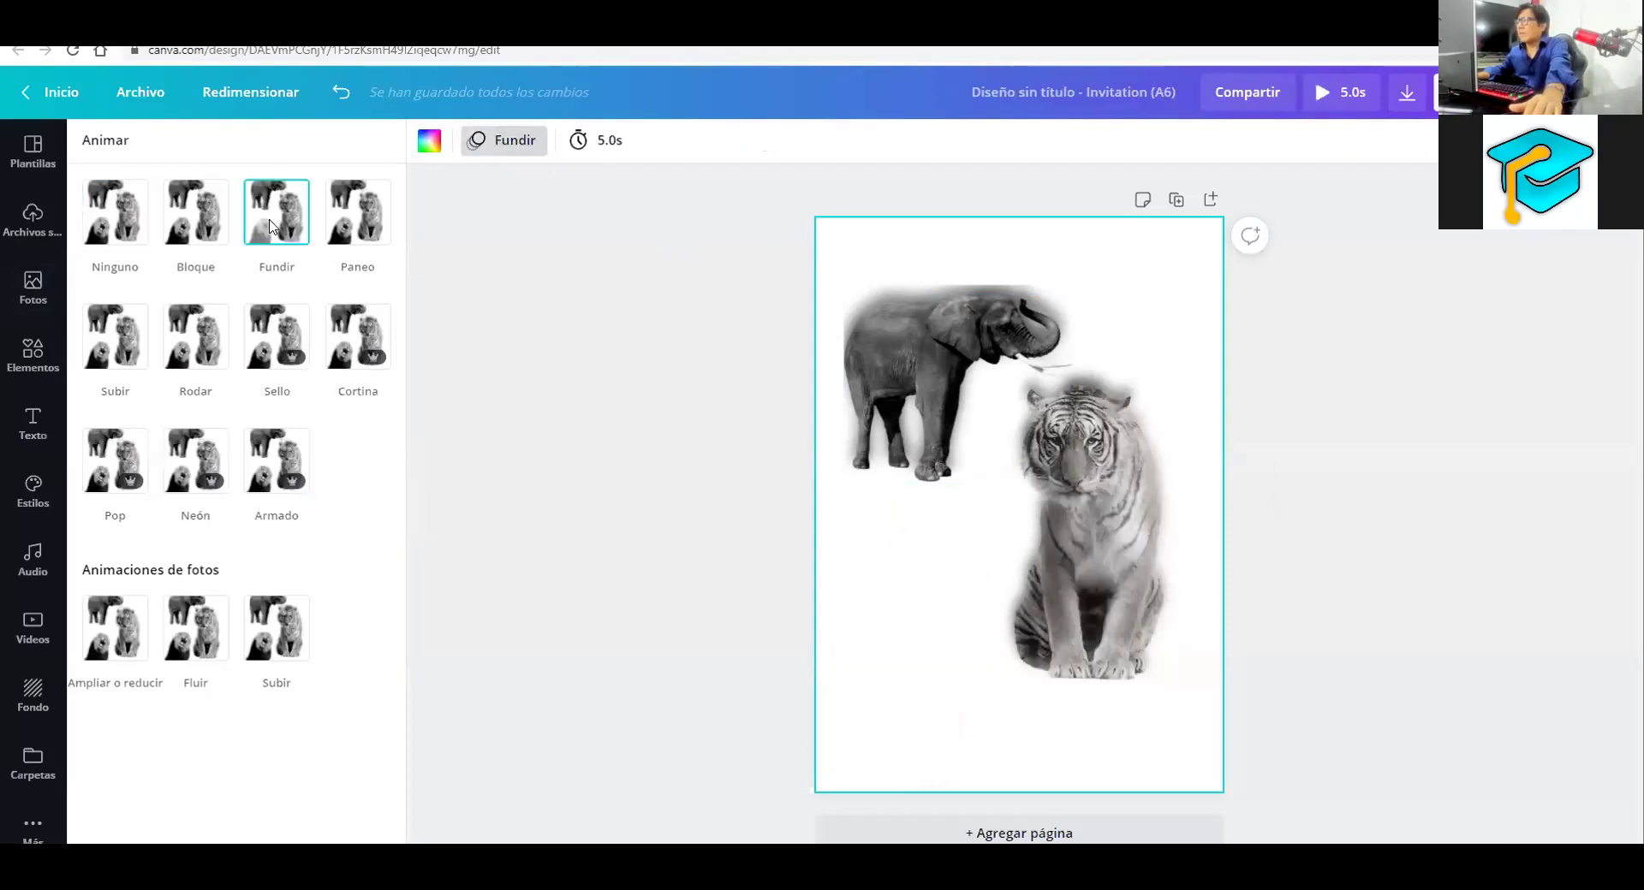
{"action": "left_click", "coordinate": [205, 224]}
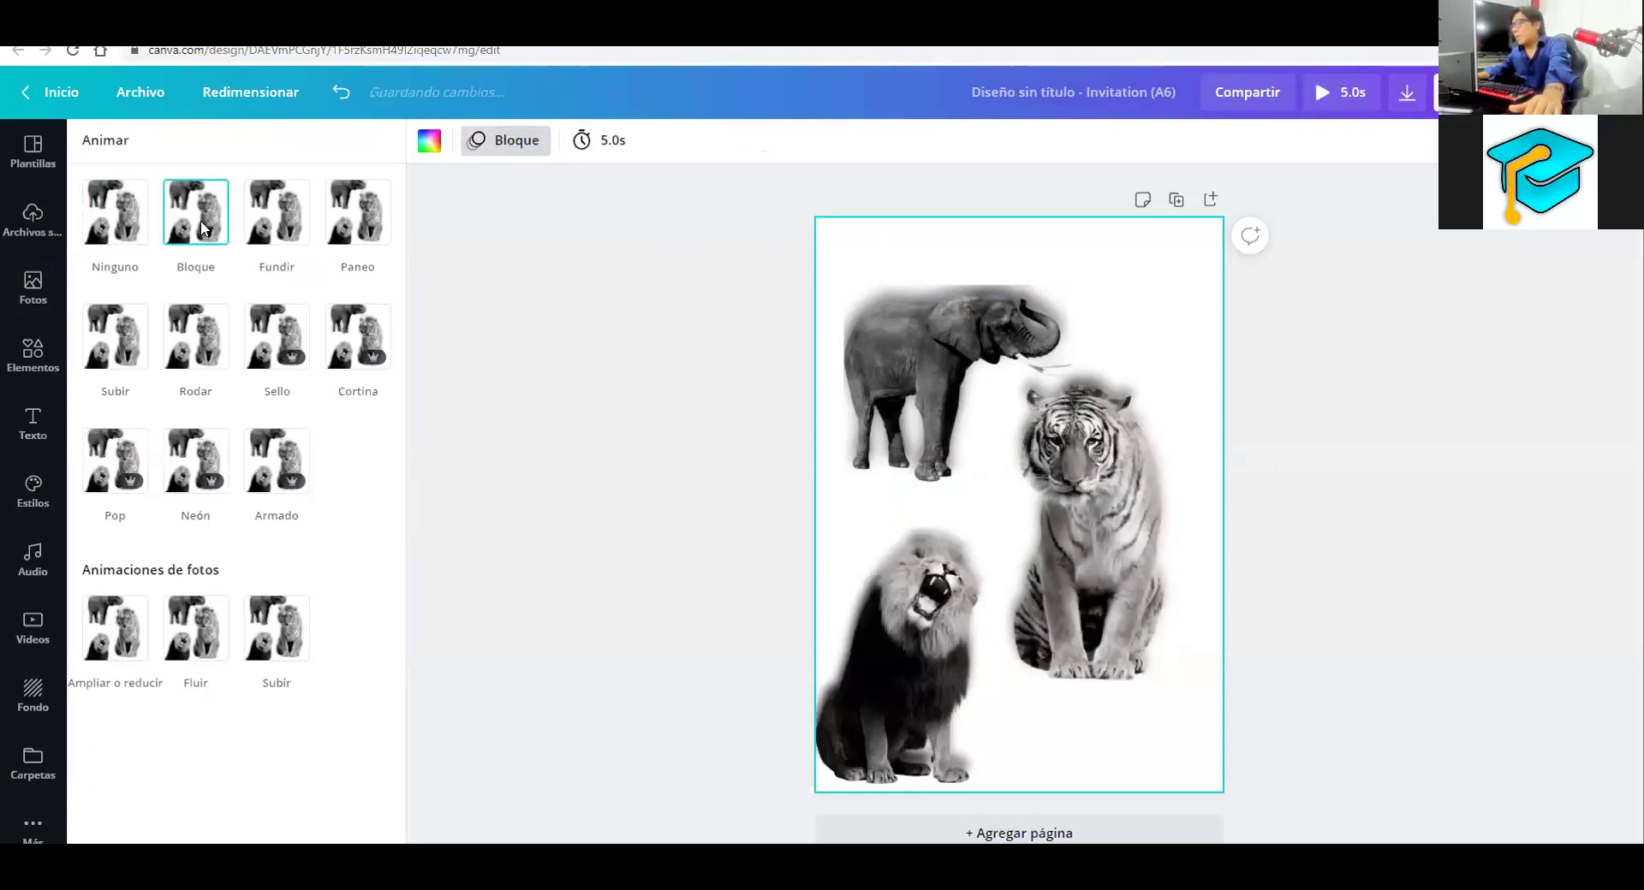
{"action": "left_click", "coordinate": [212, 327]}
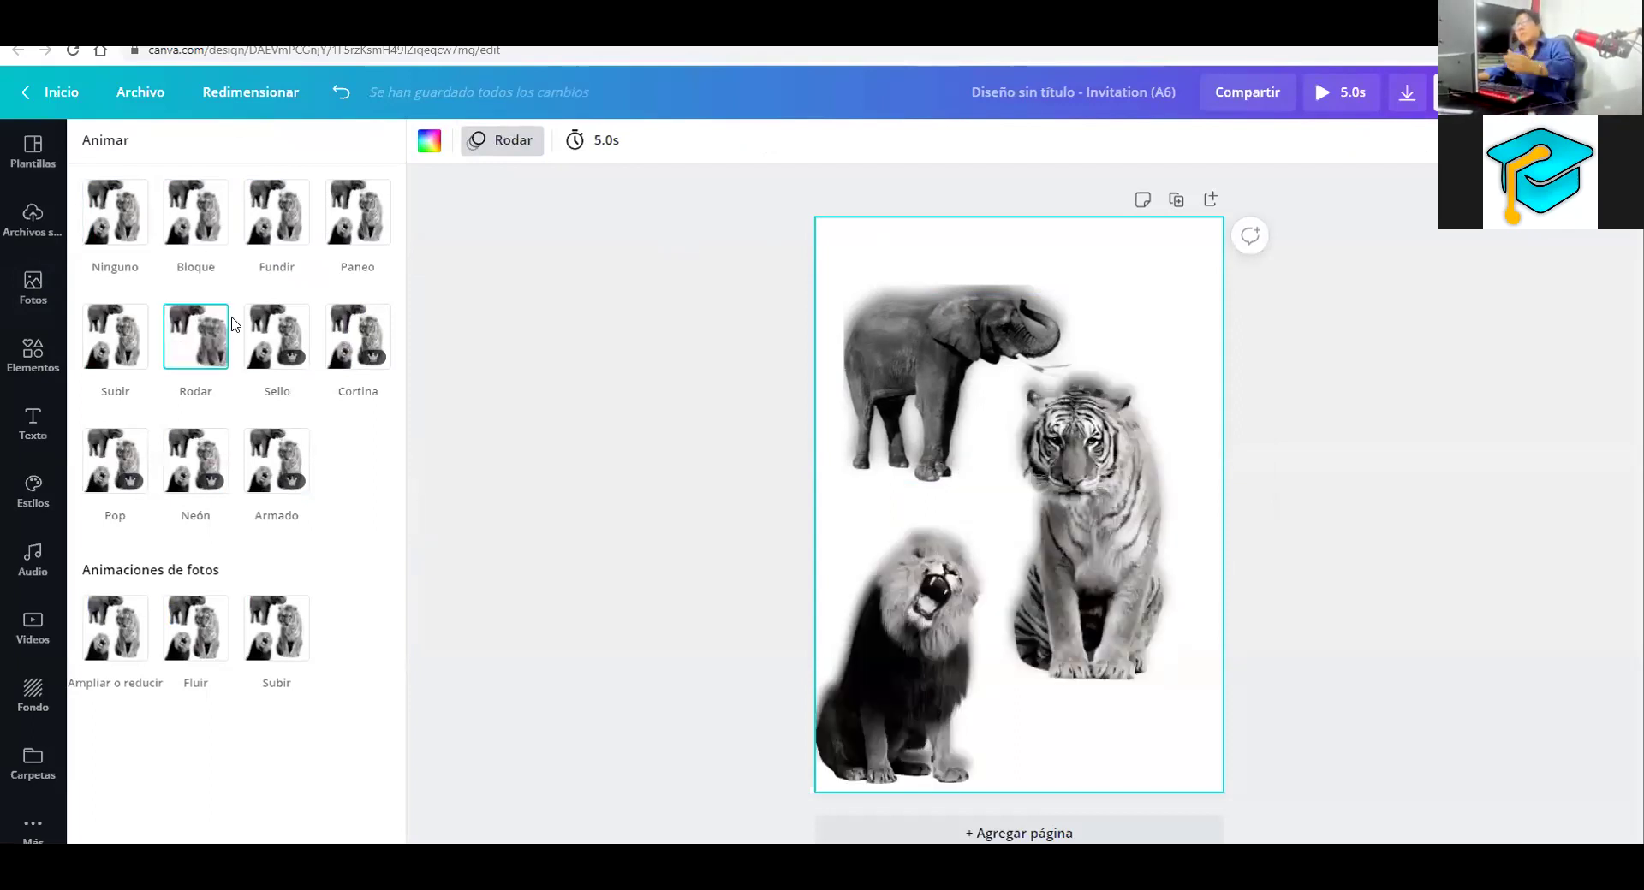
{"action": "left_click", "coordinate": [266, 326]}
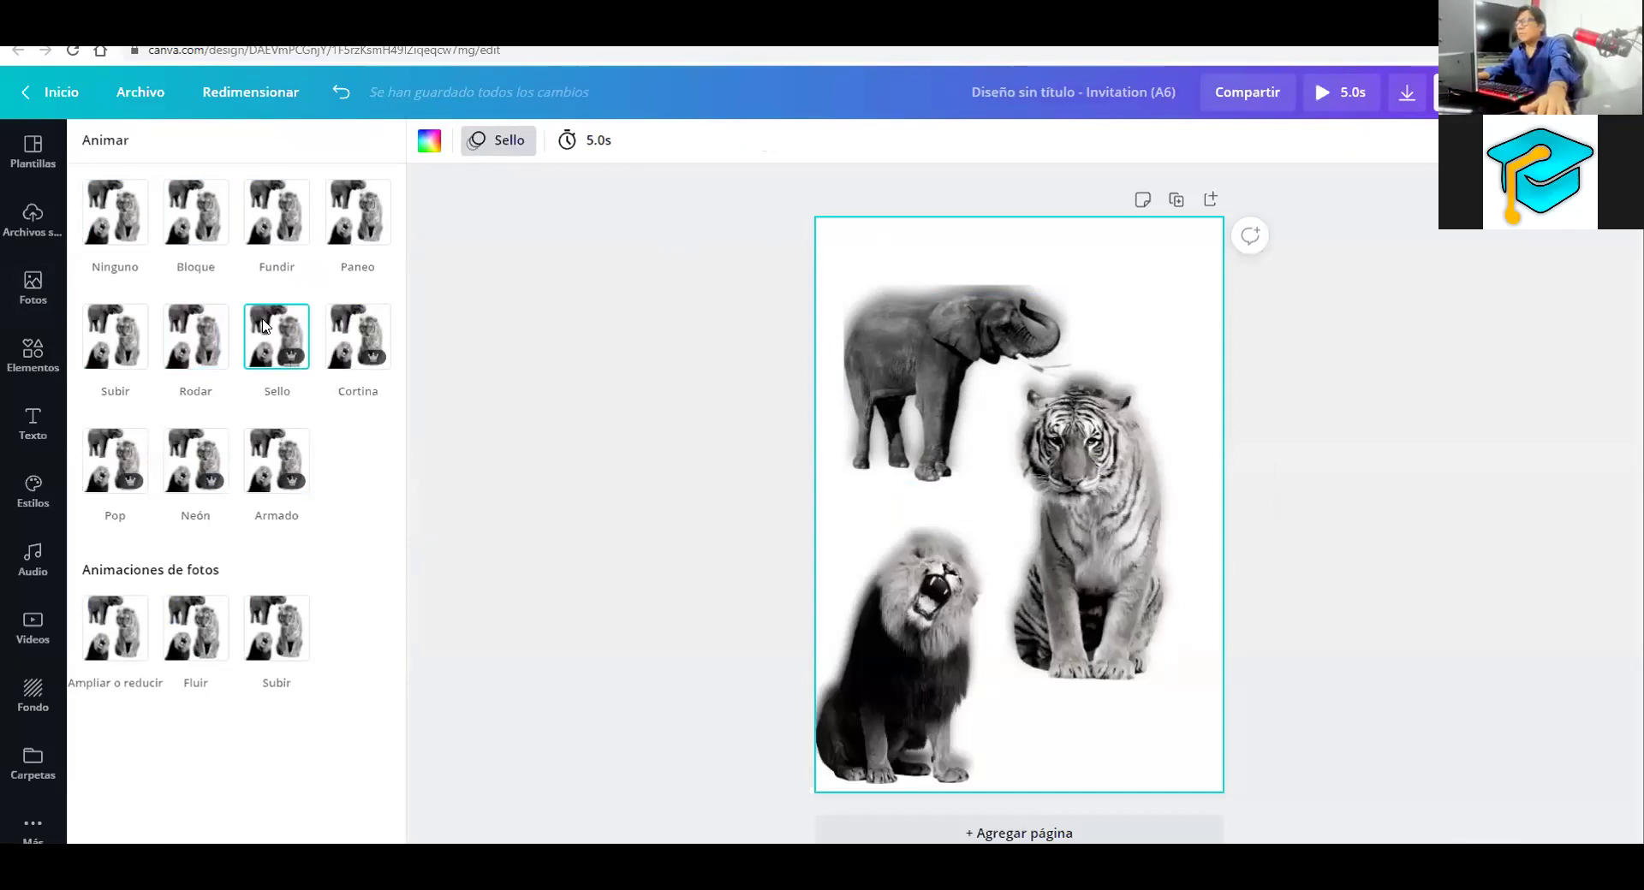
Try Cortina, Armado, Neón, Pop and Ampliar o reducir, then apply Subir
{"action": "left_click", "coordinate": [351, 325]}
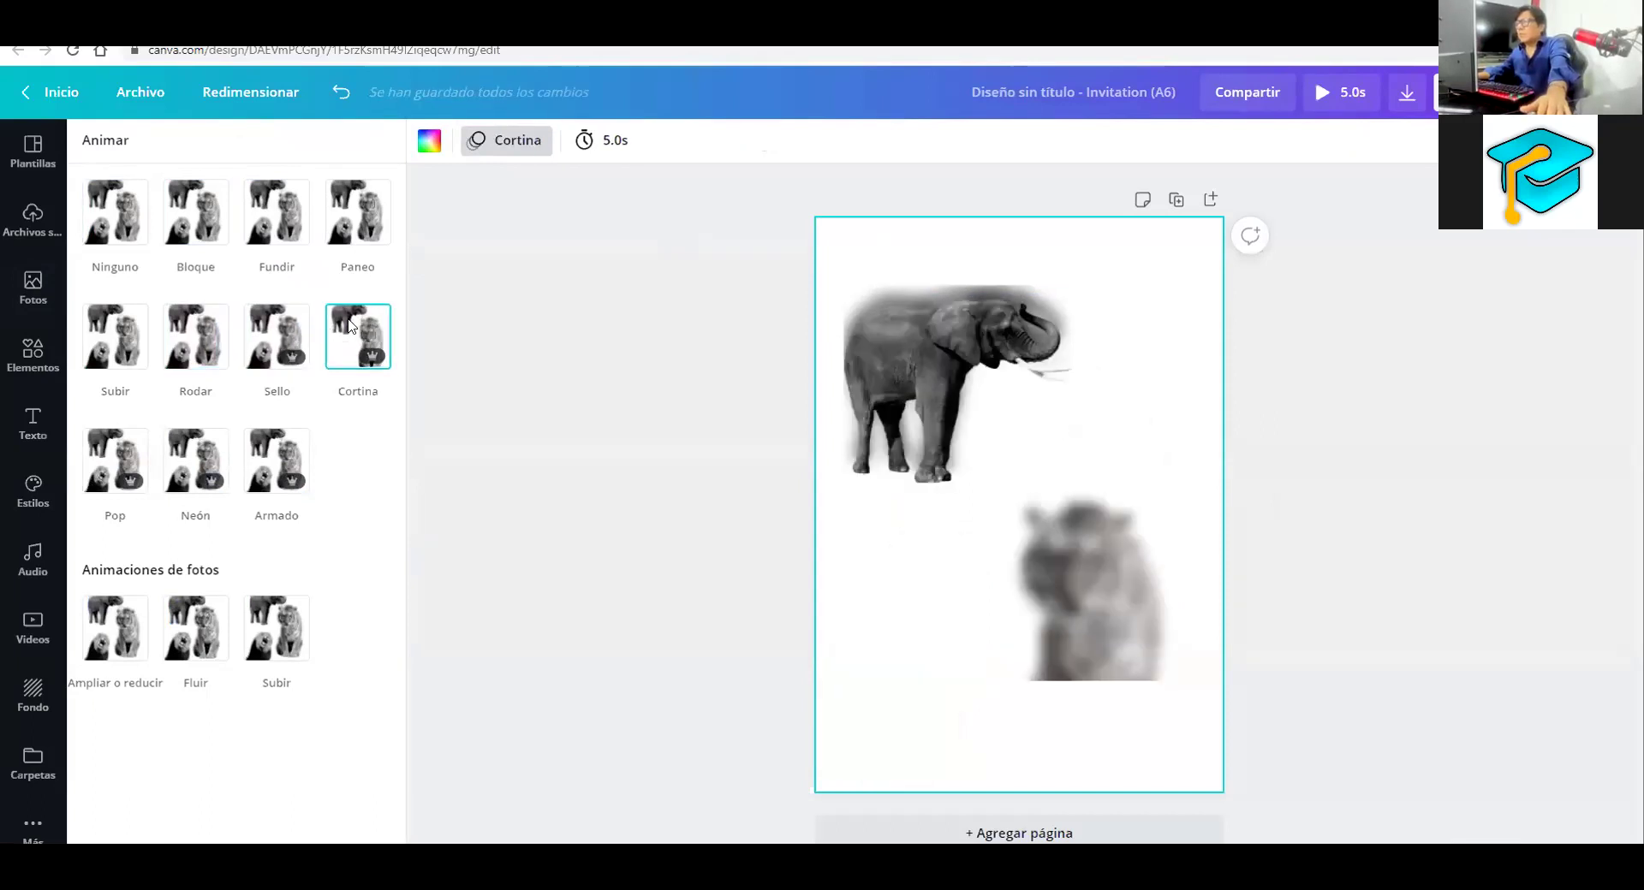
{"action": "left_click", "coordinate": [278, 442]}
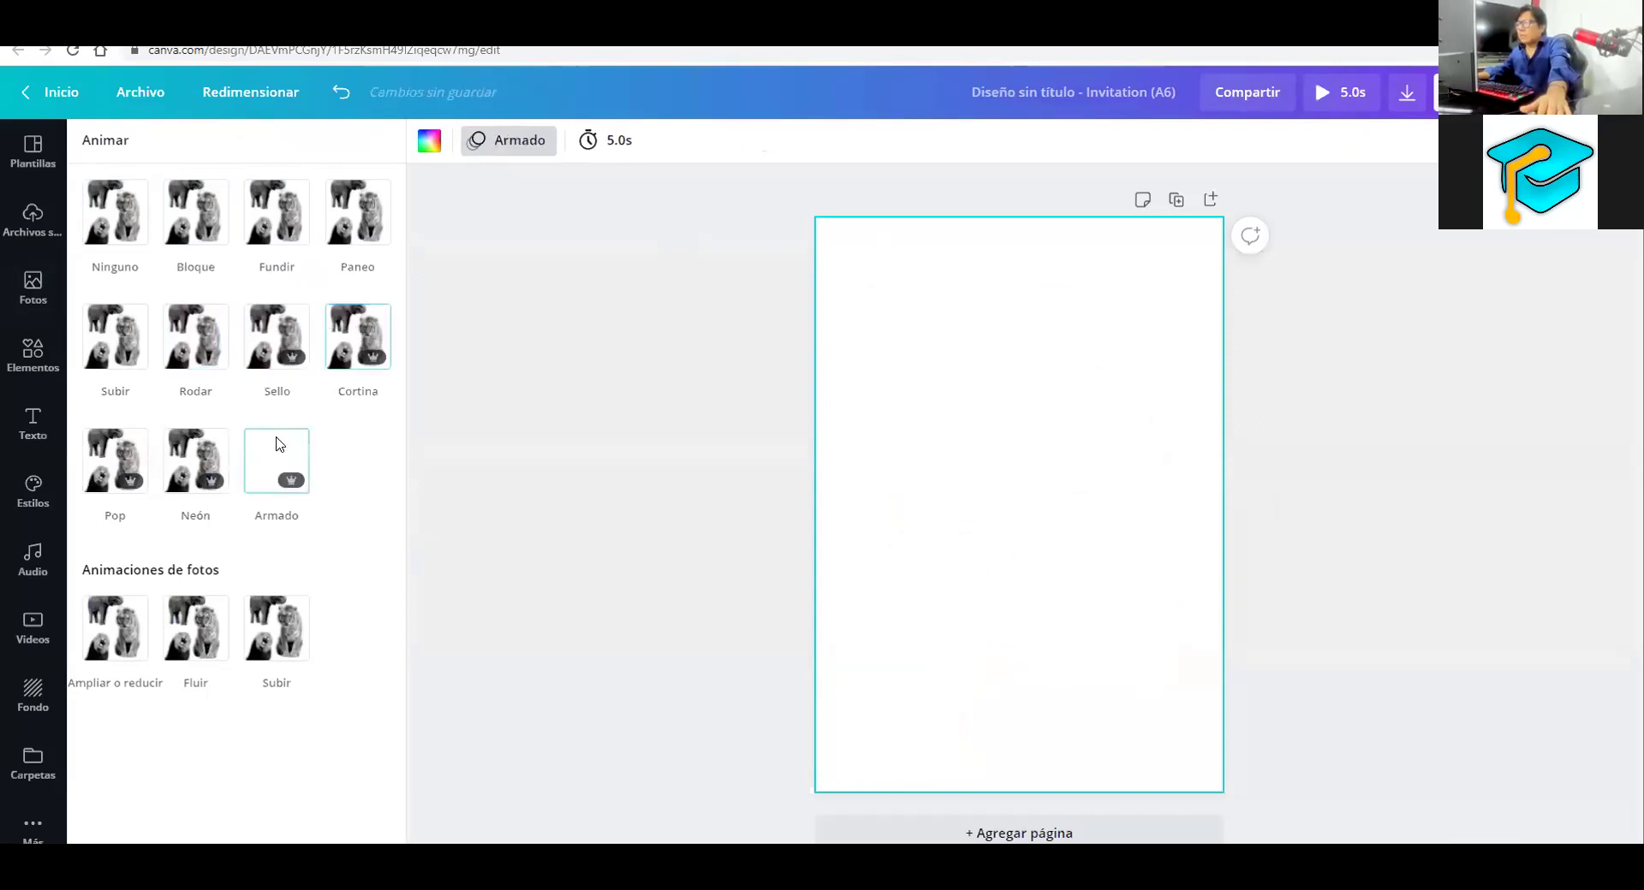
{"action": "left_click", "coordinate": [182, 454]}
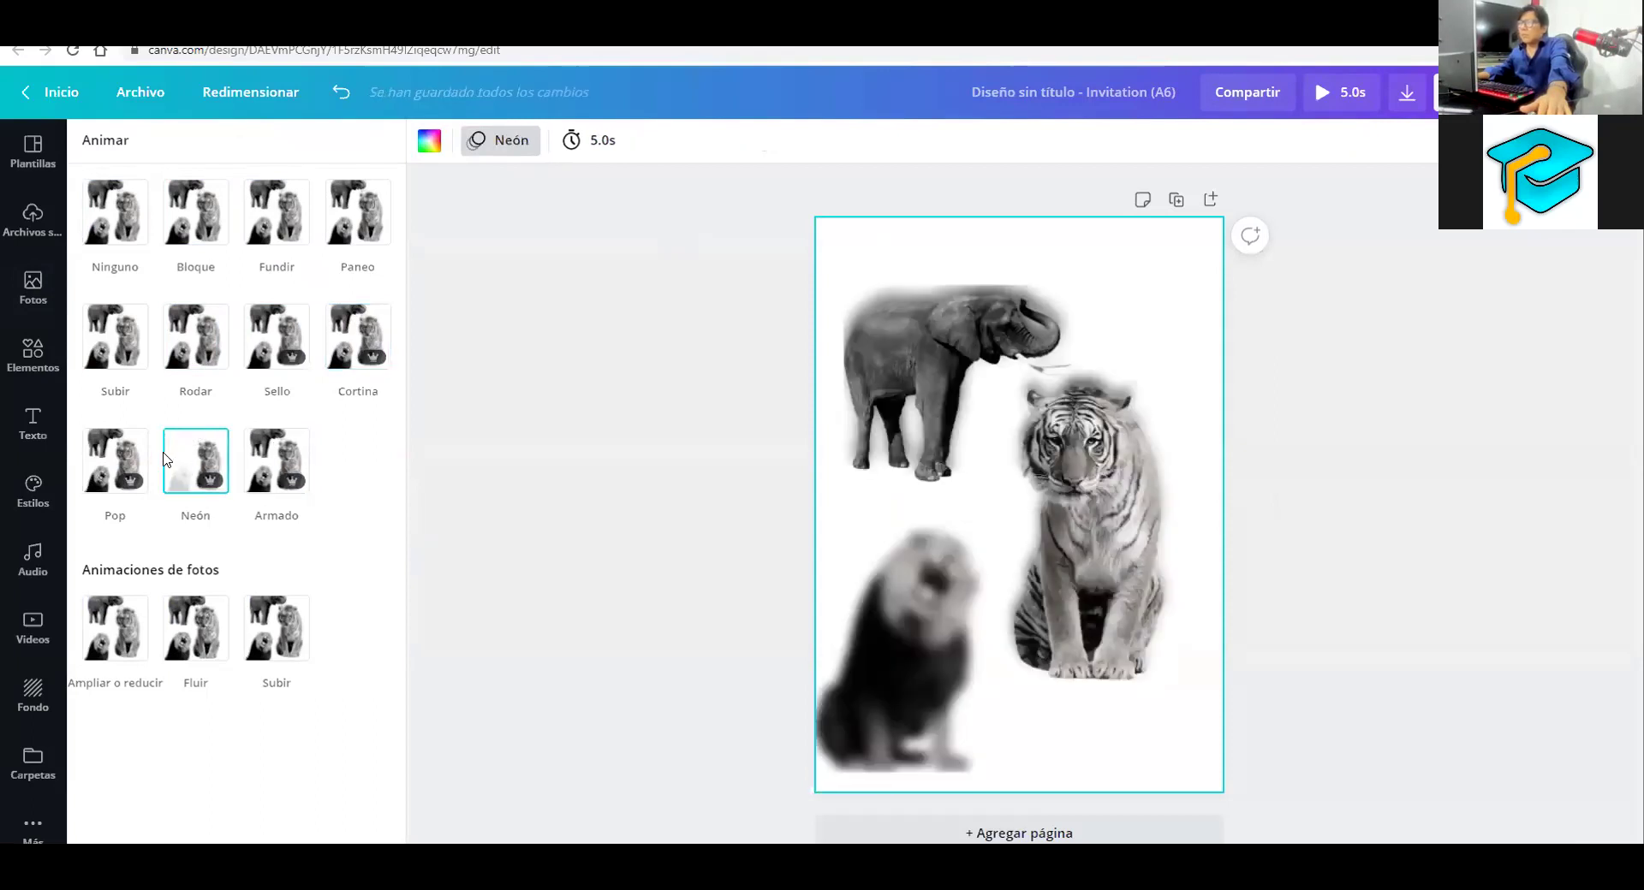
{"action": "left_click", "coordinate": [116, 470]}
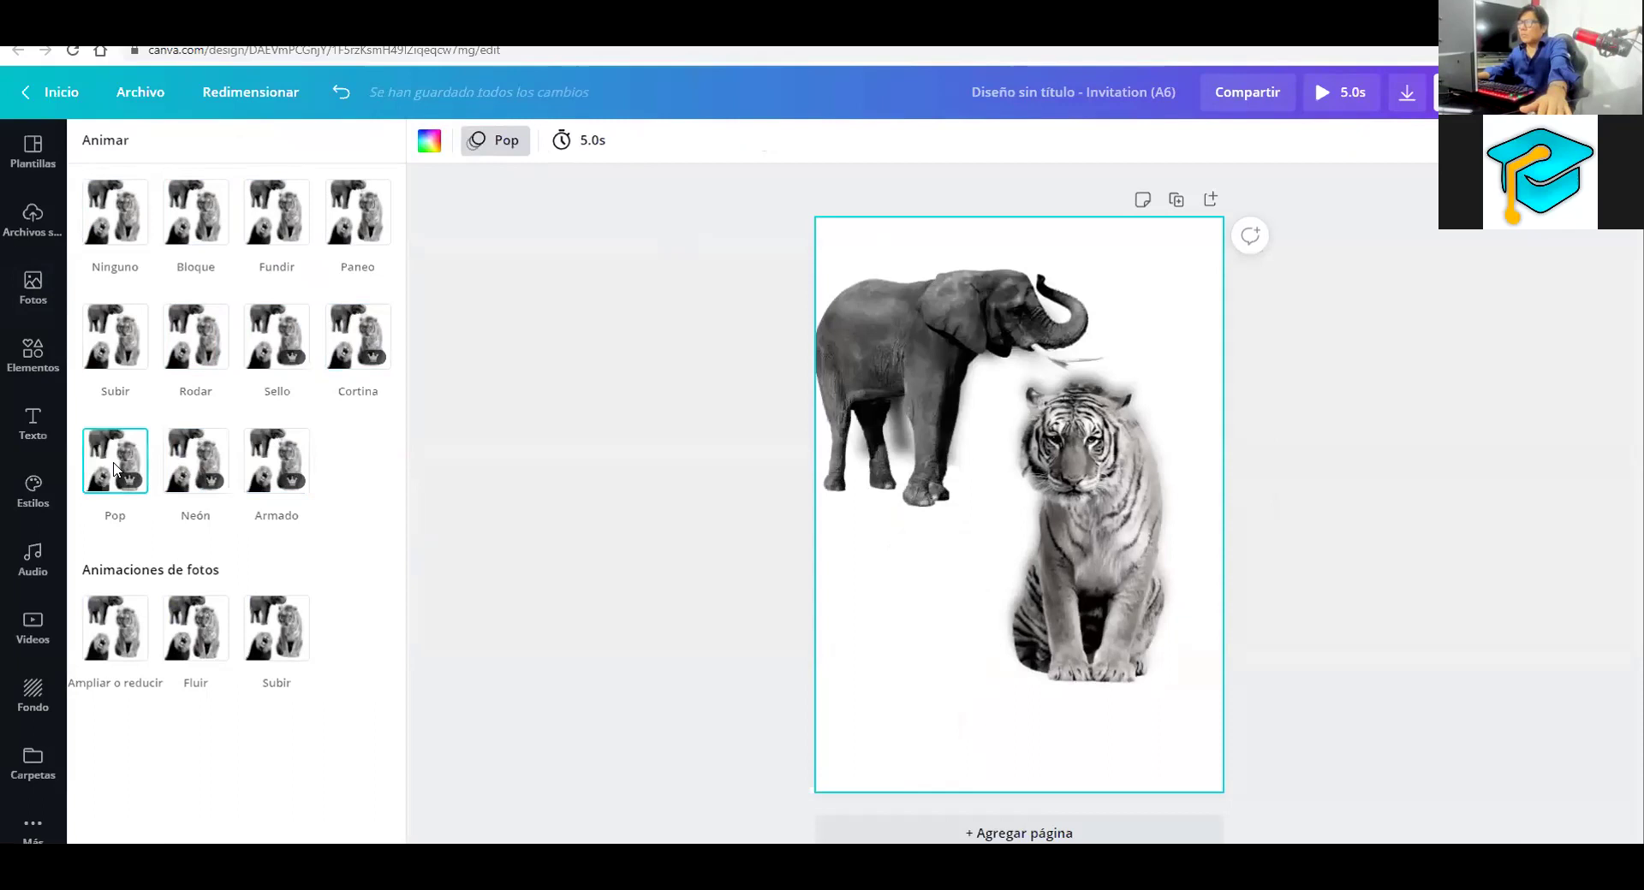
{"action": "left_click", "coordinate": [127, 622]}
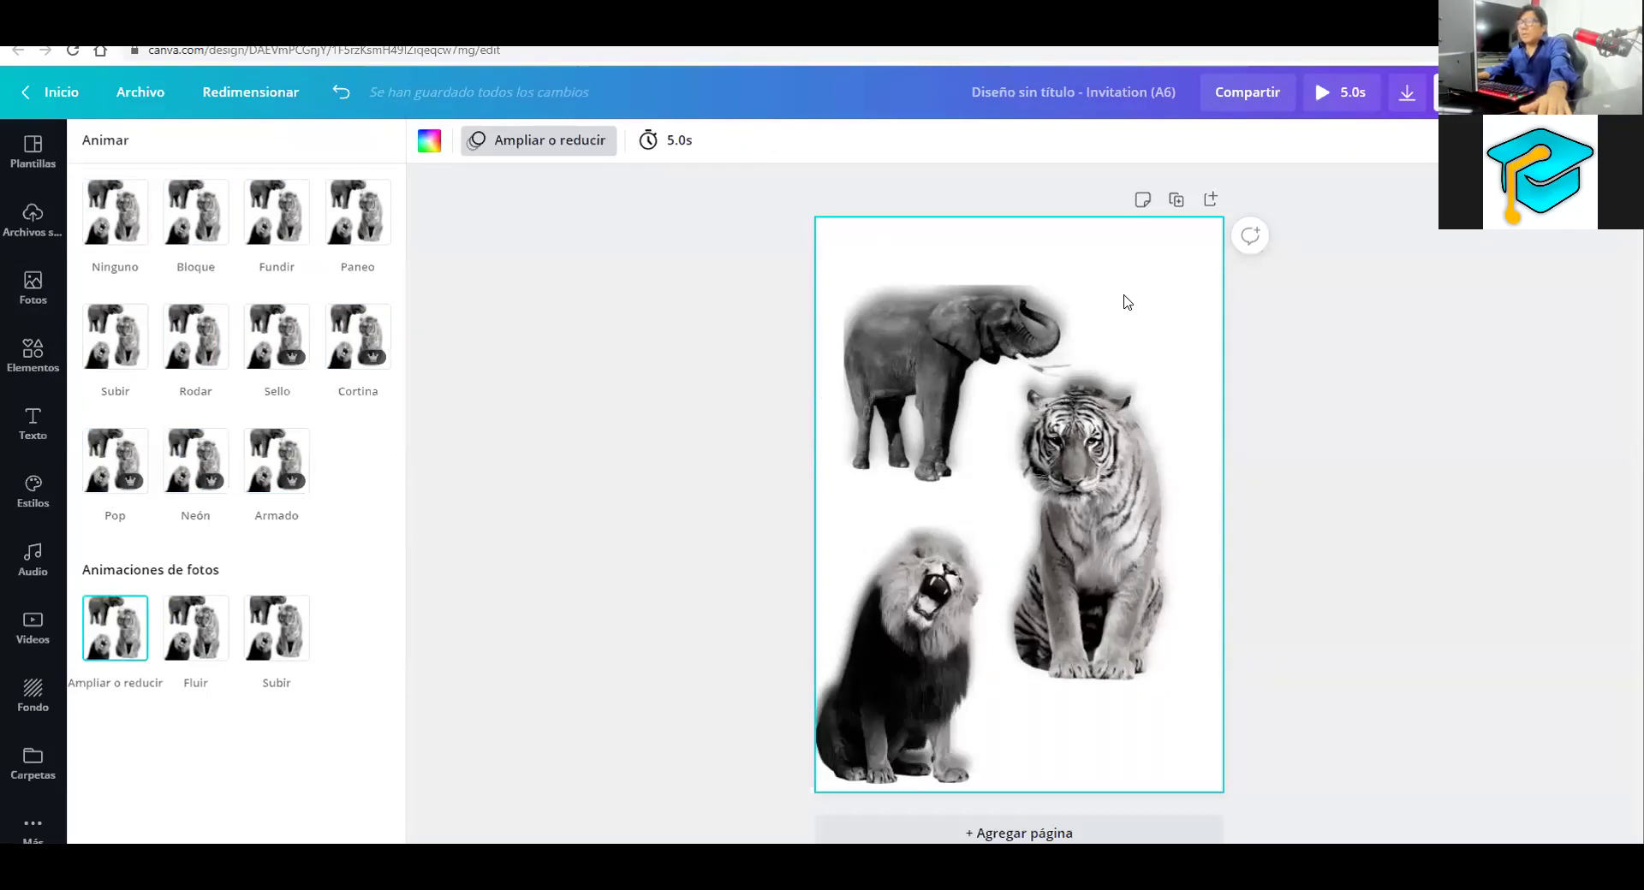
{"action": "left_click", "coordinate": [271, 616]}
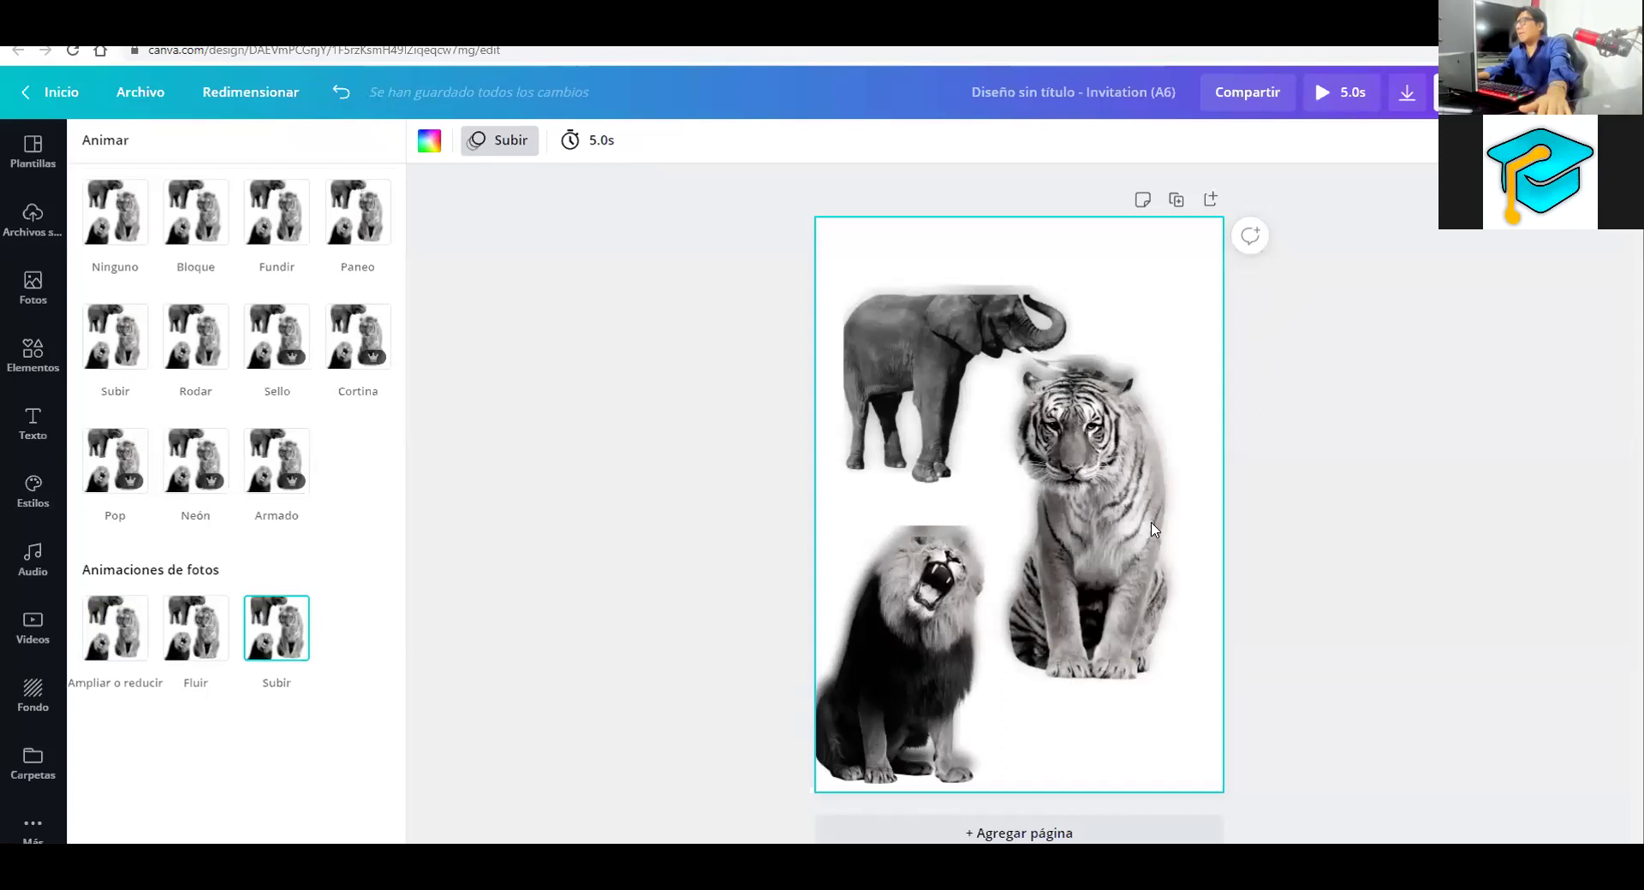
Shrink all three animal photos together and centre the group on the page
{"action": "key", "text": "ctrl+a"}
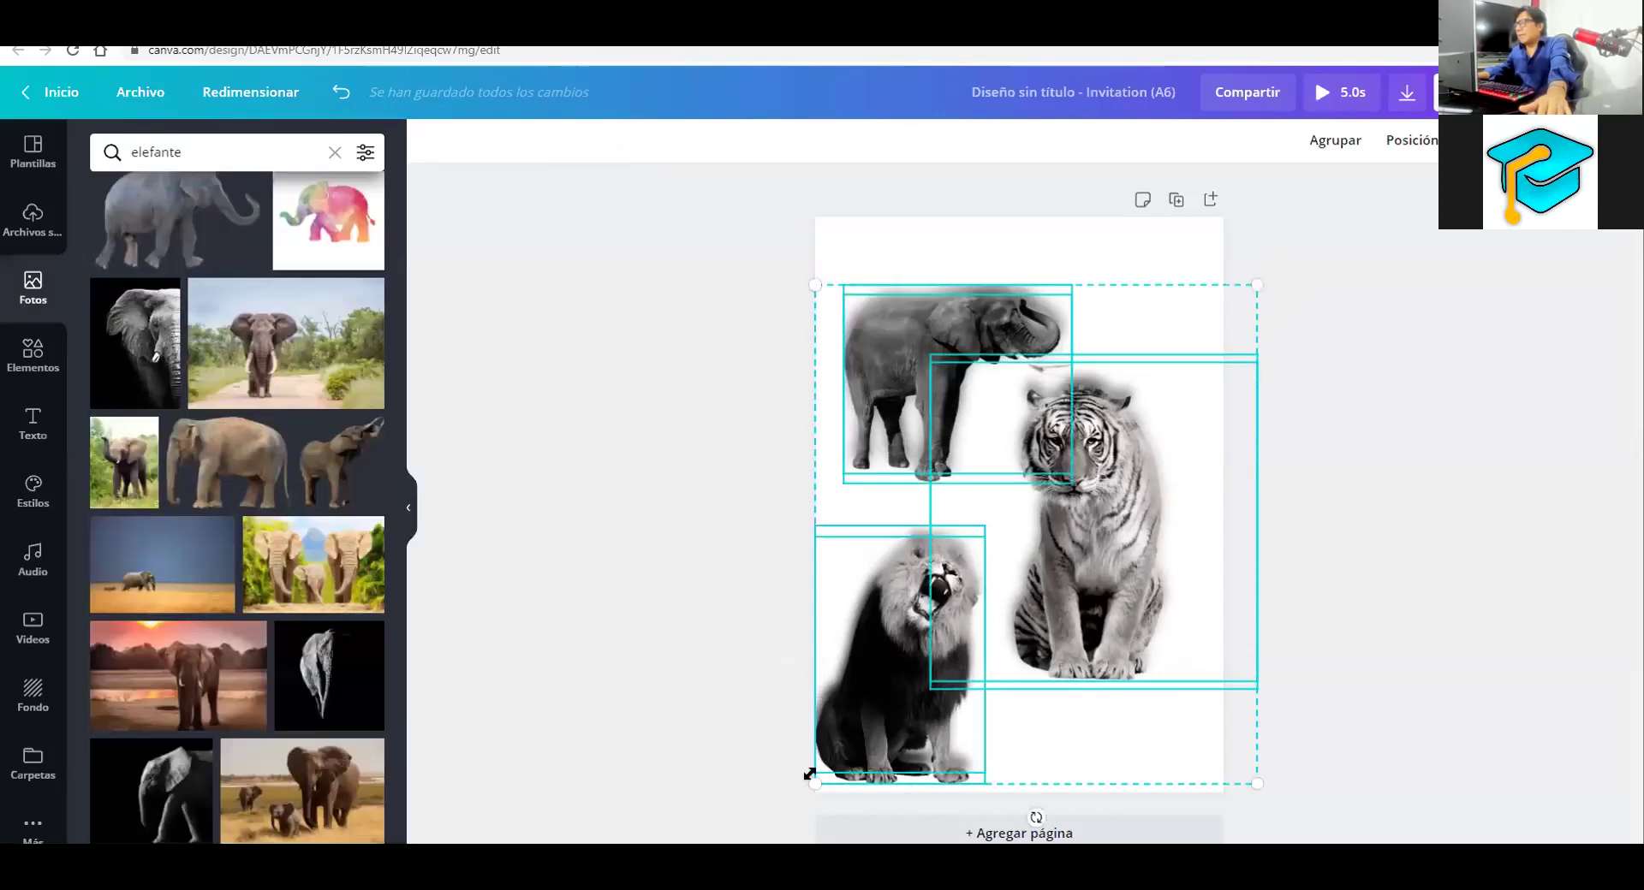
{"action": "left_click_drag", "start_coordinate": [815, 784], "coordinate": [951, 638]}
{"action": "left_click_drag", "start_coordinate": [1126, 463], "coordinate": [1051, 571]}
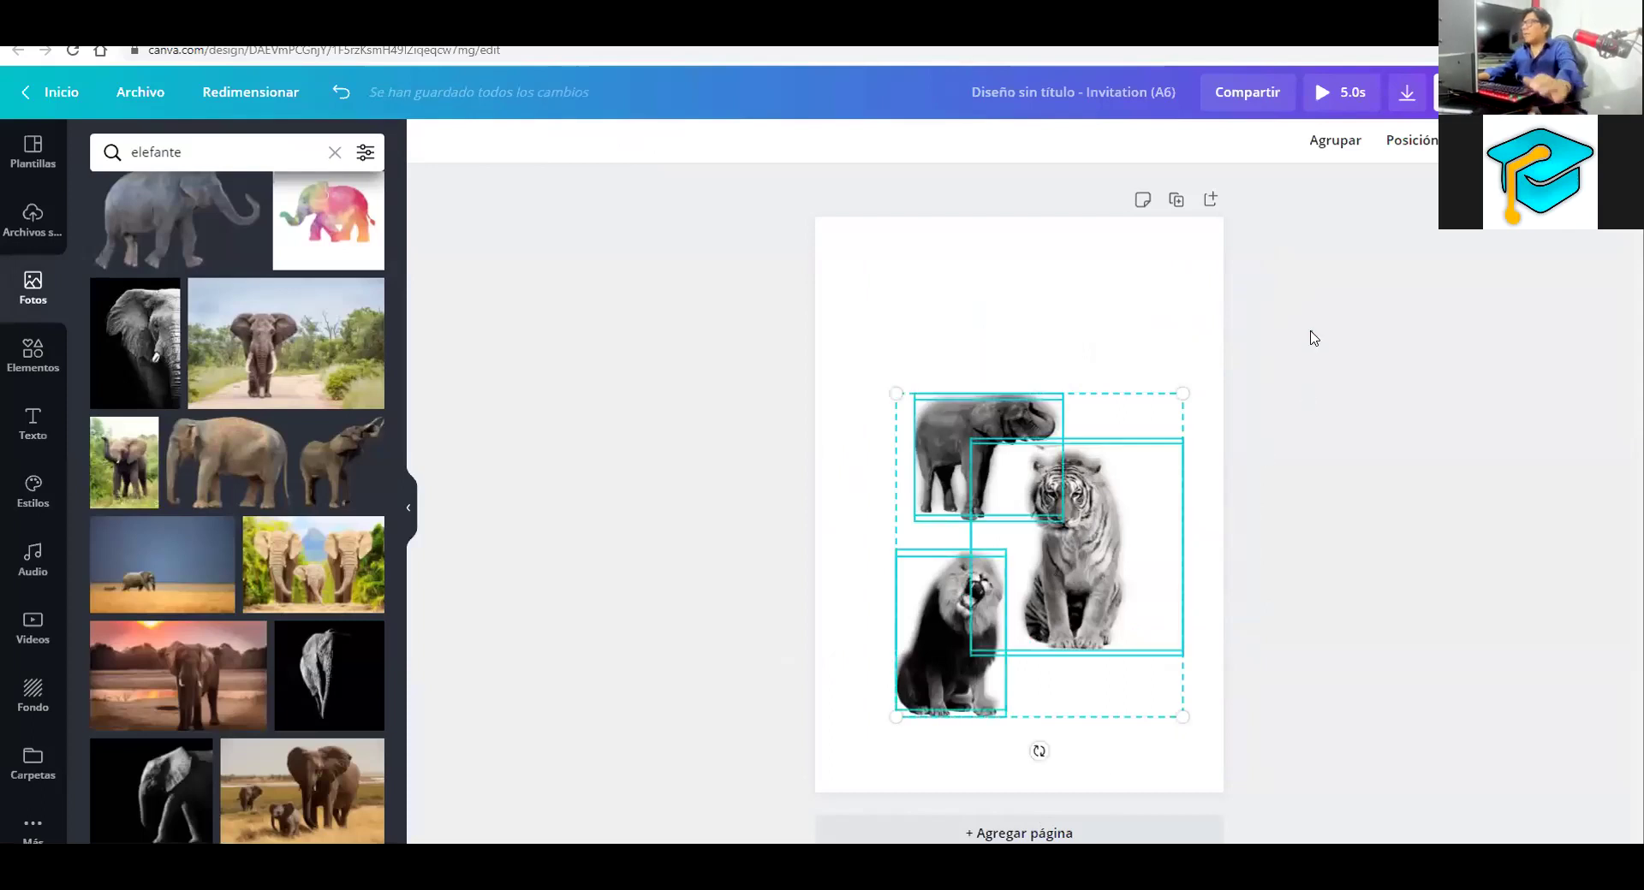
{"action": "left_click", "coordinate": [1192, 274]}
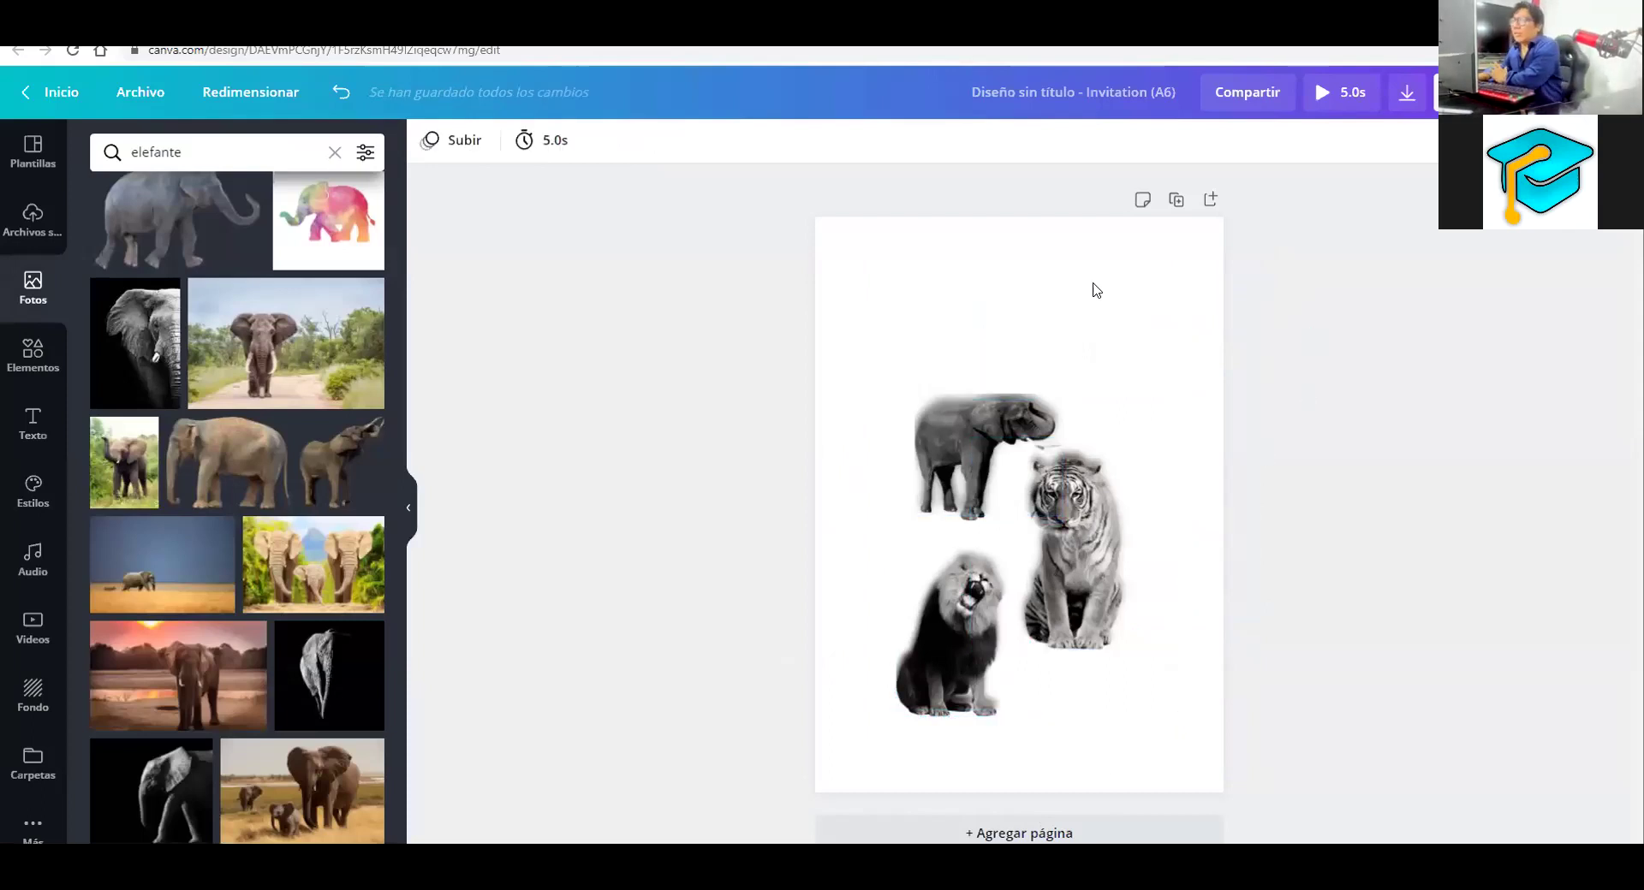
Spread the animals out: elephant further left, tiger right and up, lion left and down
{"action": "left_click_drag", "start_coordinate": [1073, 335], "coordinate": [927, 444]}
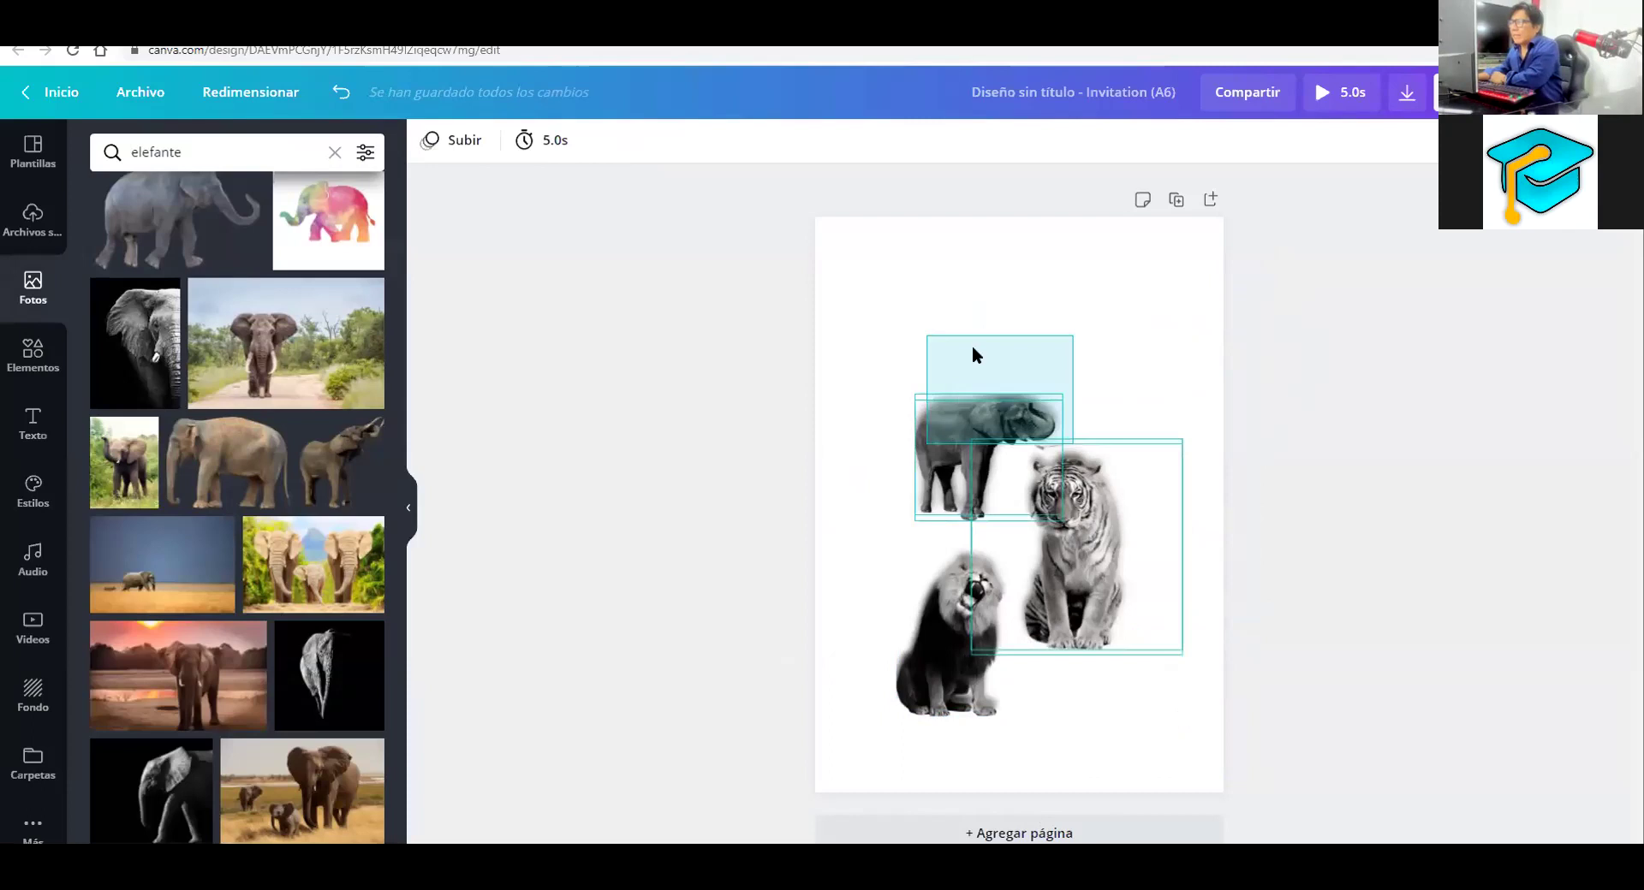
{"action": "left_click_drag", "start_coordinate": [973, 351], "coordinate": [1000, 426]}
{"action": "left_click_drag", "start_coordinate": [915, 398], "coordinate": [901, 335]}
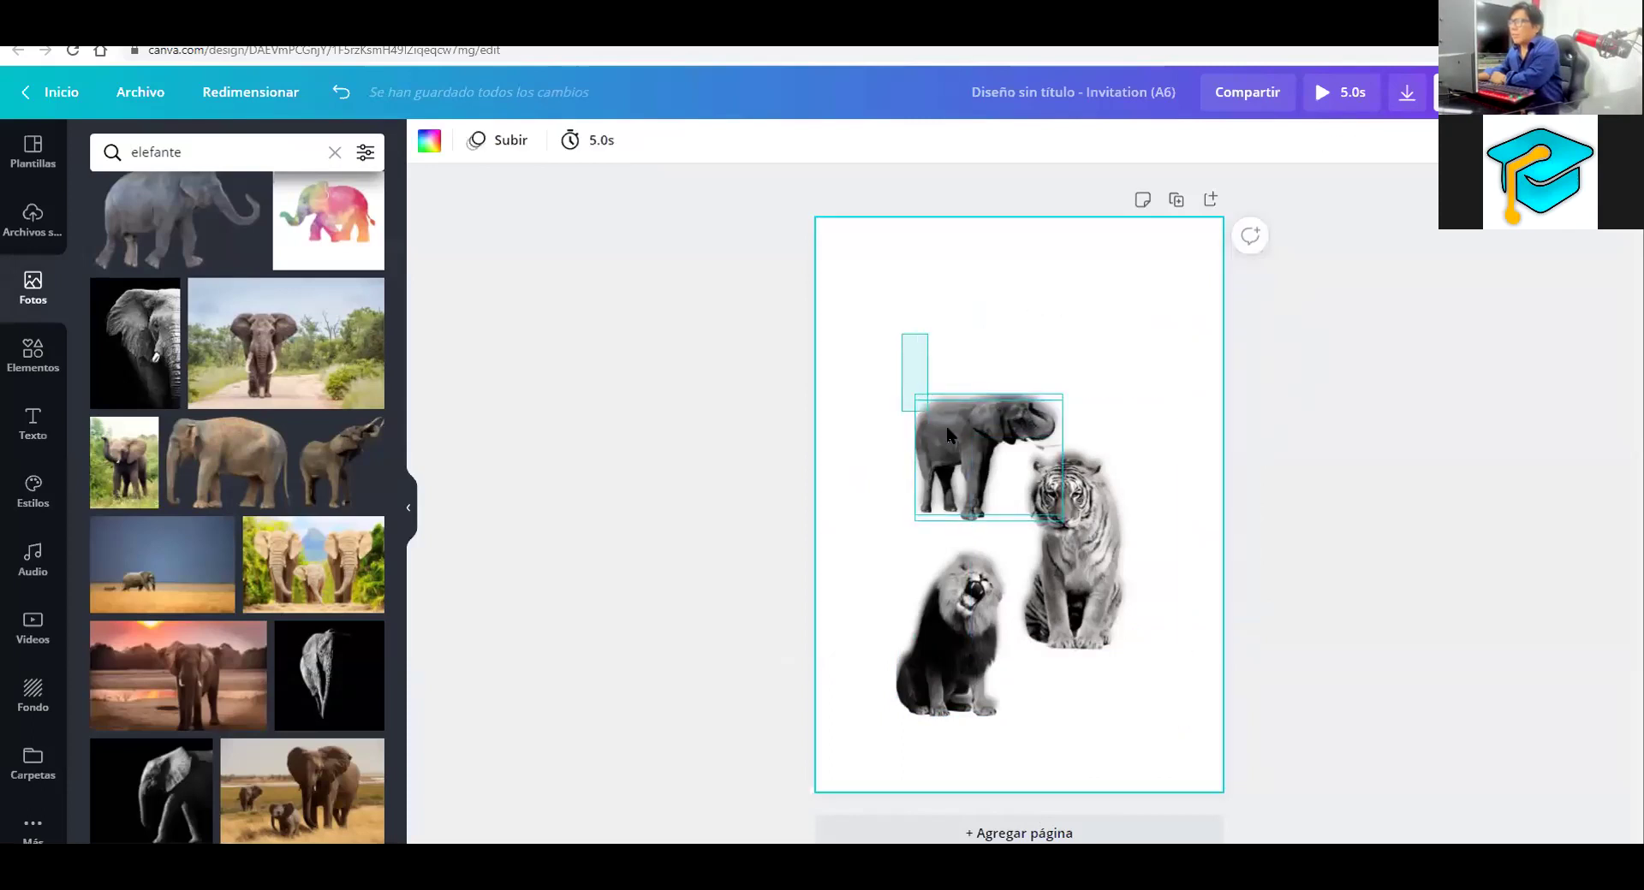
{"action": "left_click_drag", "start_coordinate": [909, 439], "coordinate": [851, 432]}
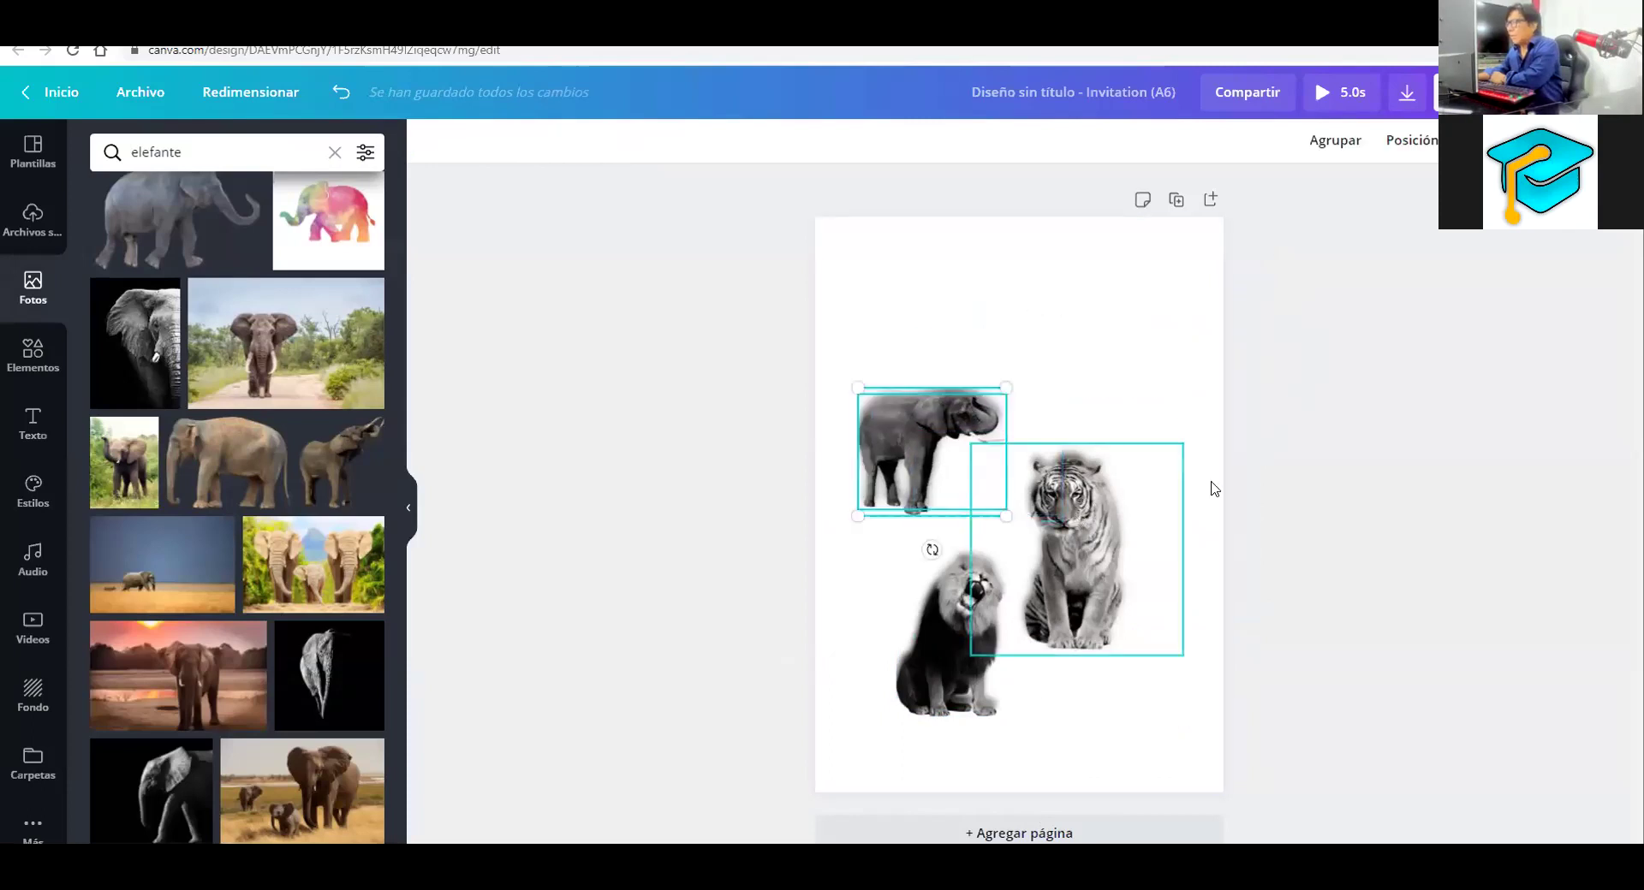
{"action": "left_click", "coordinate": [1104, 584]}
{"action": "left_click_drag", "start_coordinate": [1109, 572], "coordinate": [1146, 562]}
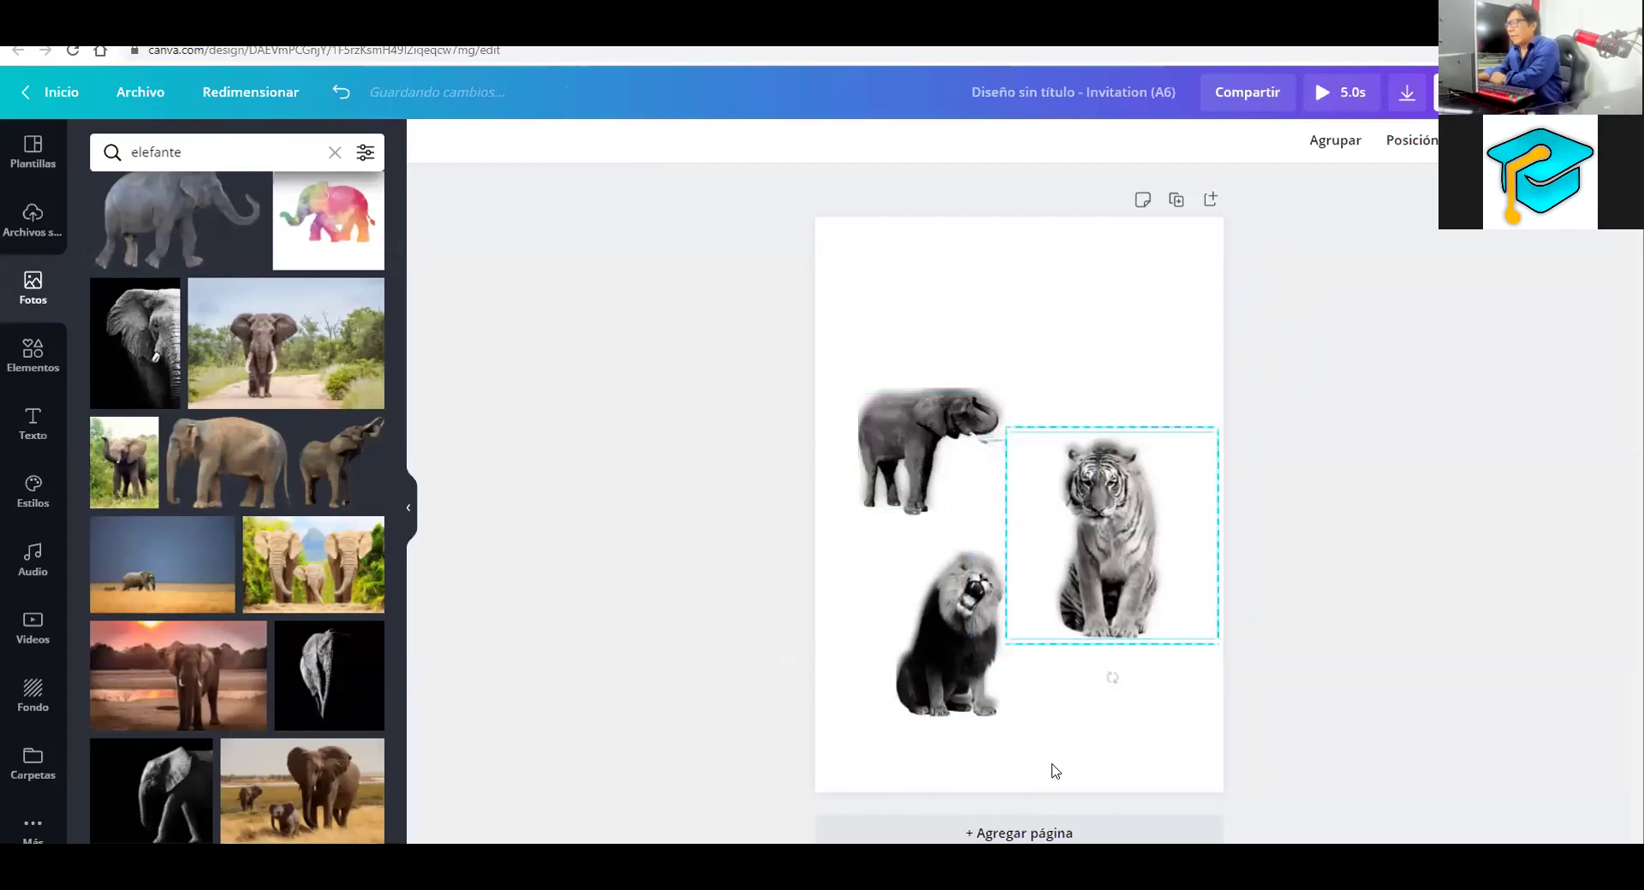
{"action": "left_click", "coordinate": [951, 667]}
{"action": "left_click_drag", "start_coordinate": [951, 668], "coordinate": [928, 675]}
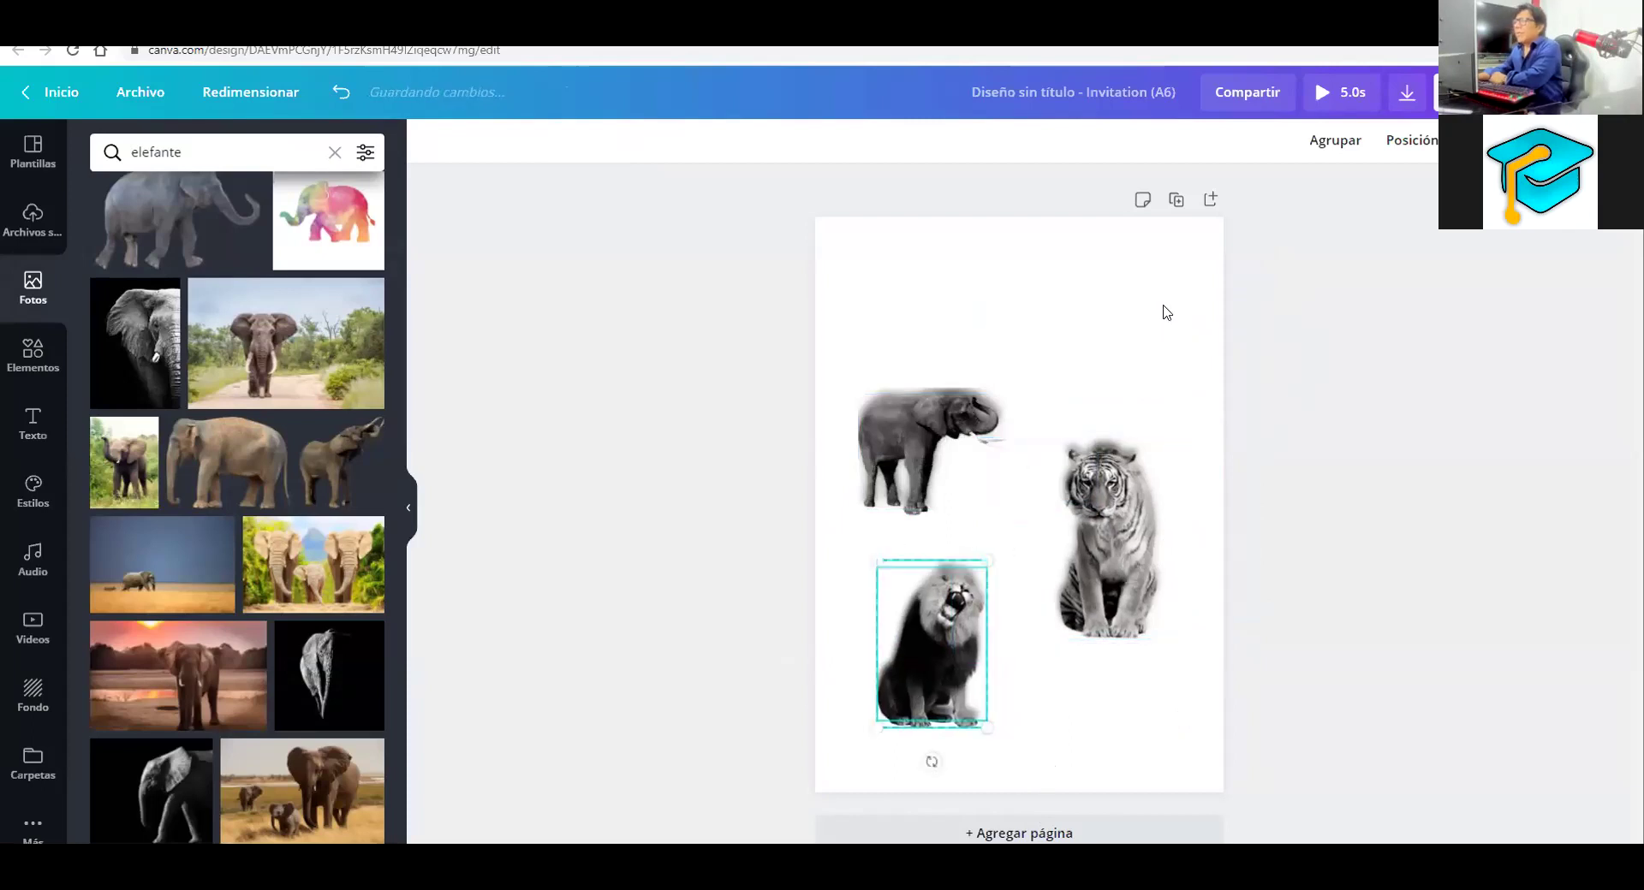
{"action": "left_click", "coordinate": [1163, 313]}
{"action": "left_click", "coordinate": [963, 414]}
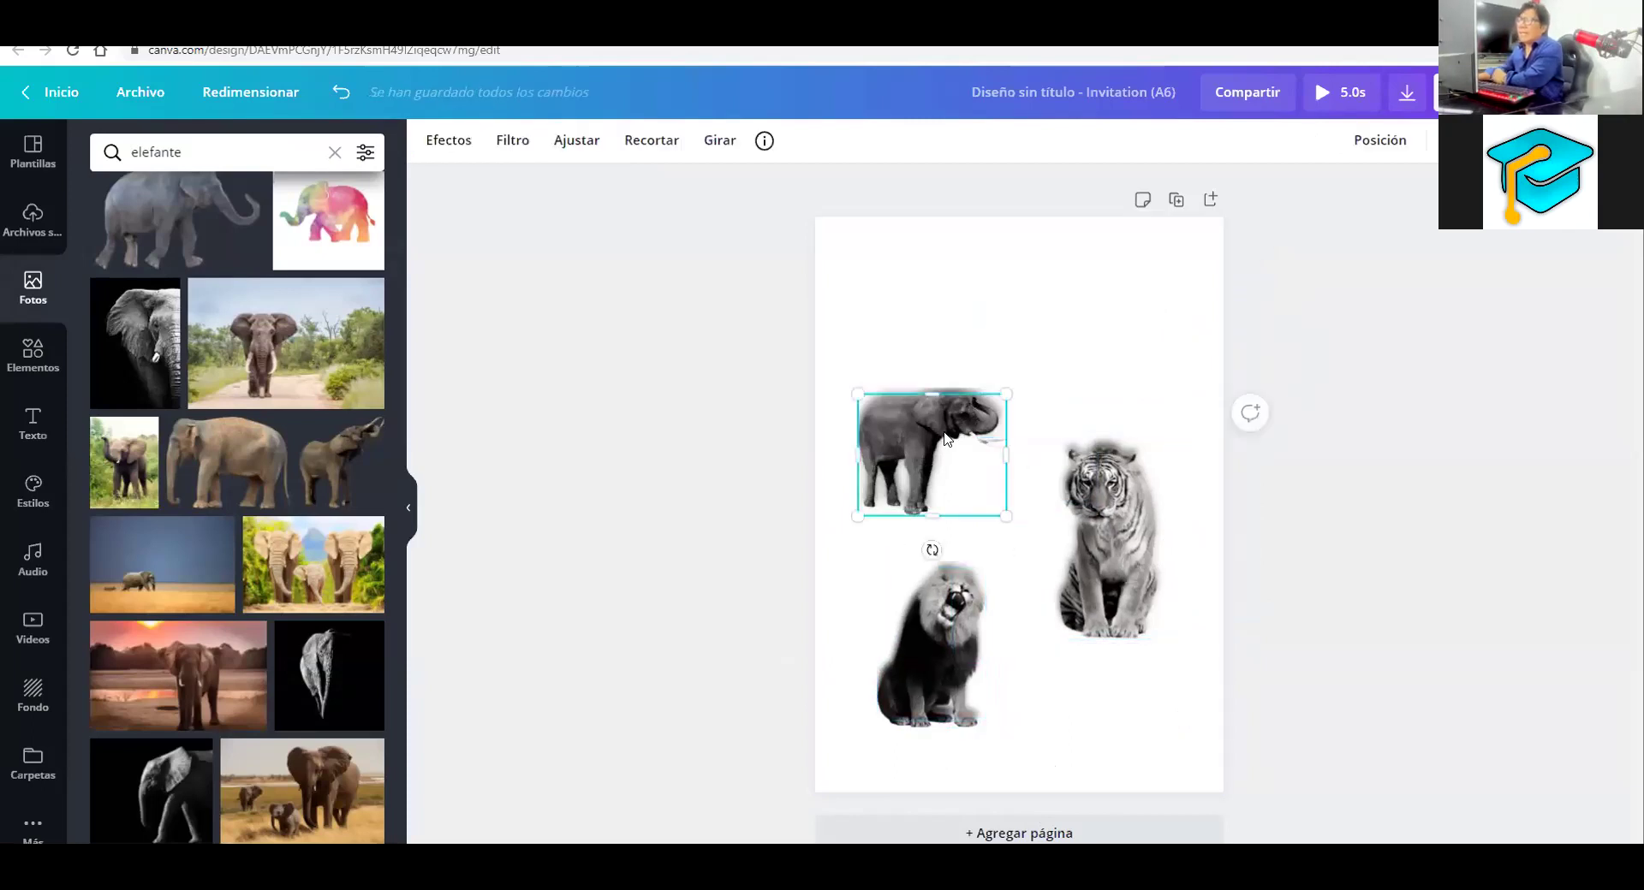
Apply the Dare filter to the elephant, tiger and lion photos
{"action": "left_click", "coordinate": [562, 146]}
{"action": "left_click", "coordinate": [517, 144]}
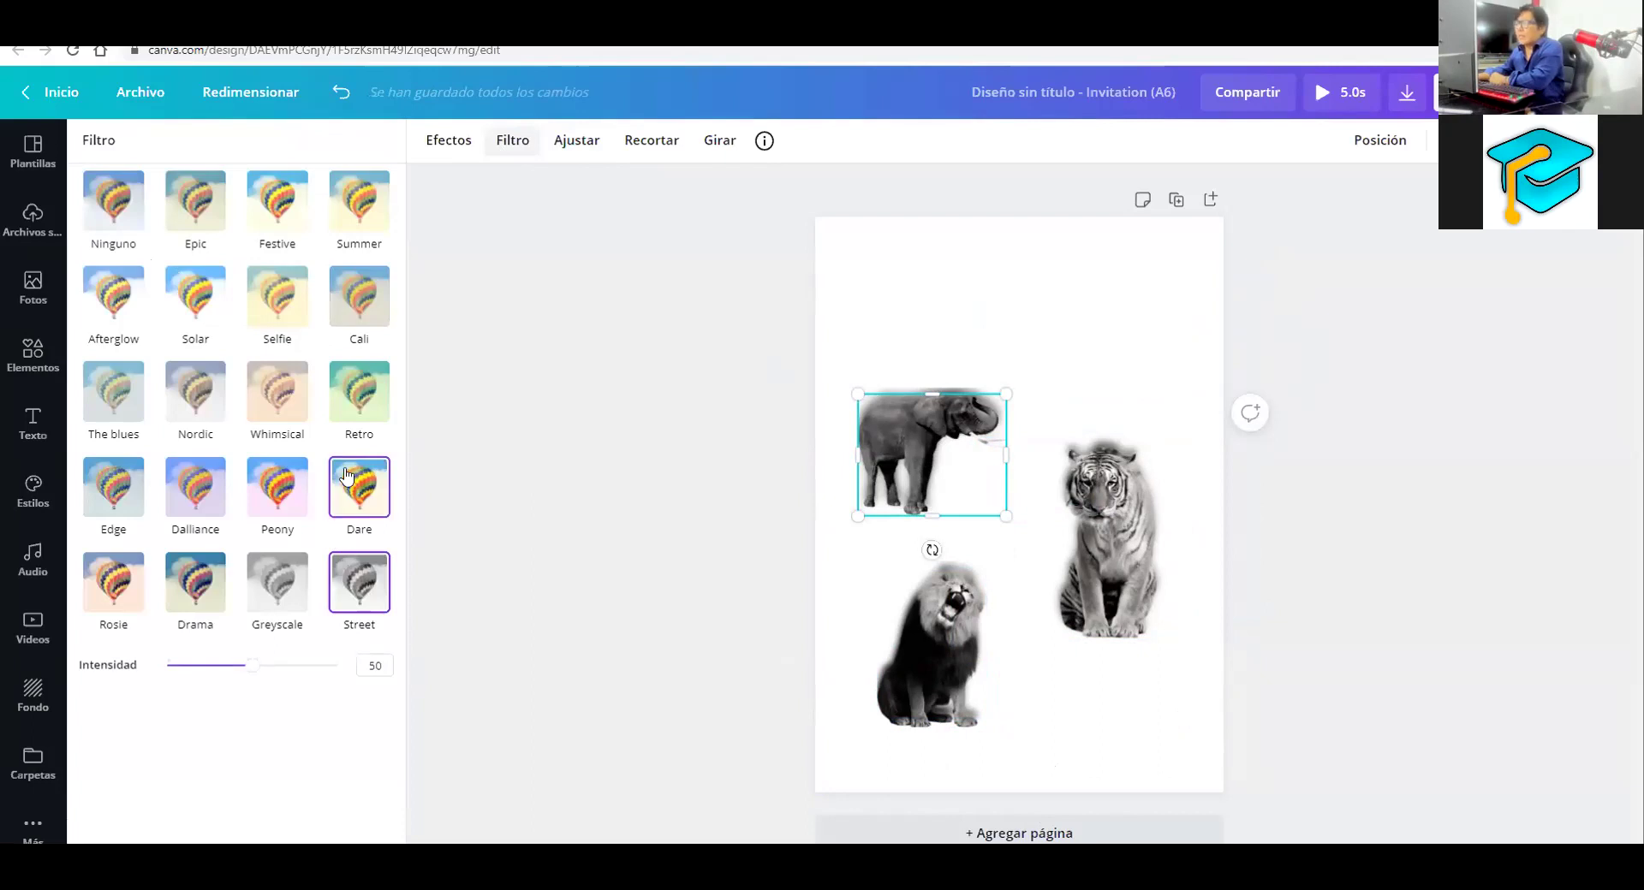
{"action": "left_click", "coordinate": [347, 477]}
{"action": "left_click", "coordinate": [1083, 518]}
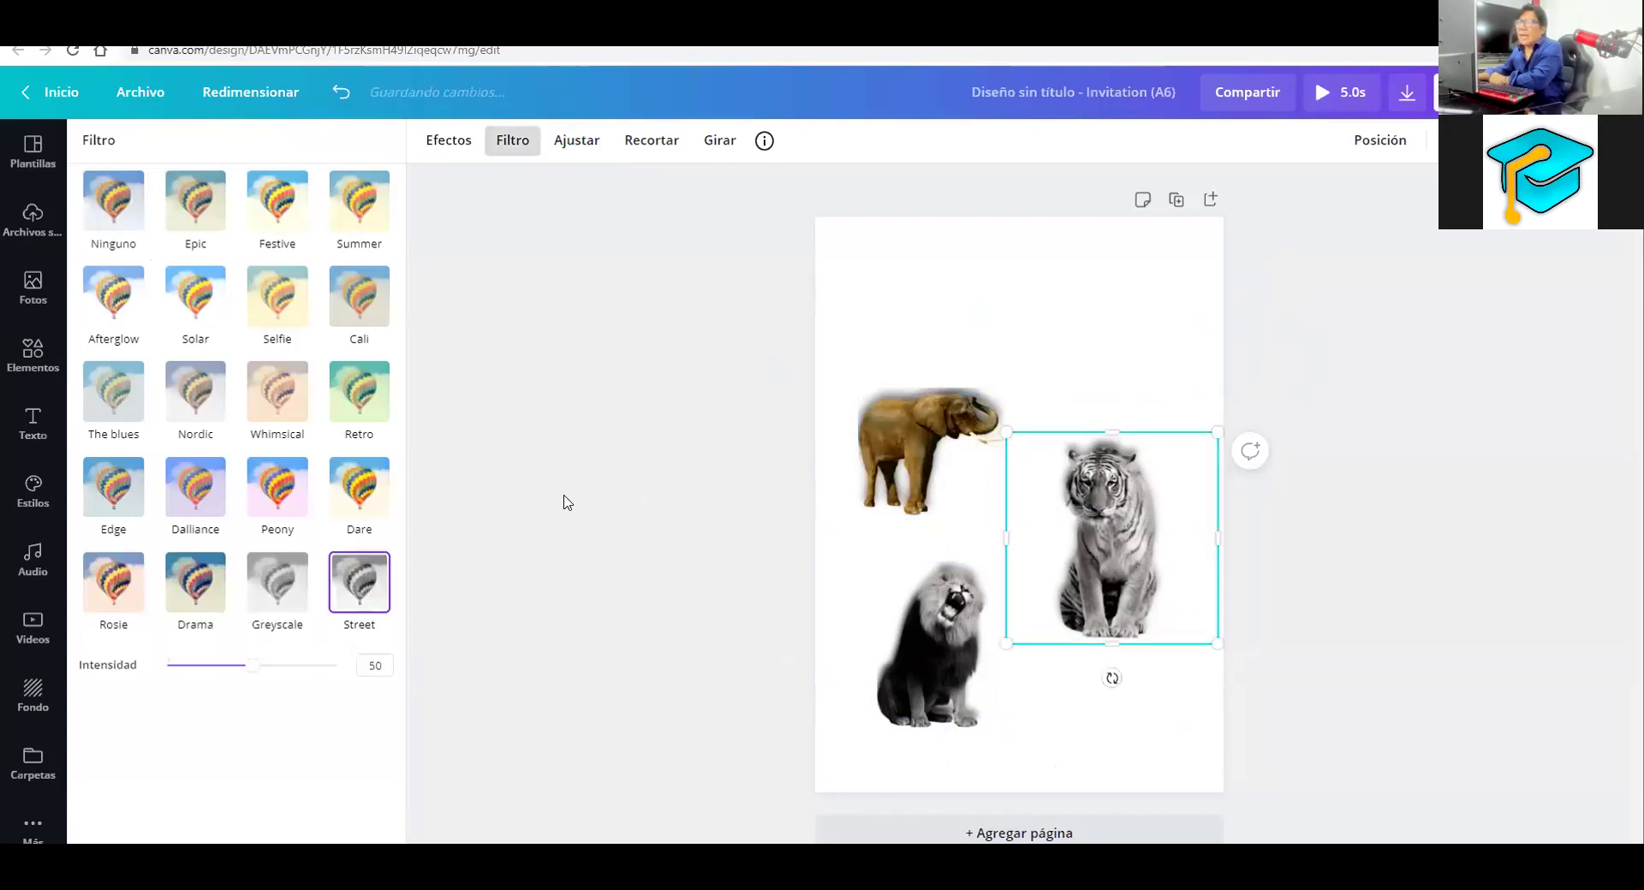
{"action": "left_click", "coordinate": [367, 496]}
{"action": "left_click", "coordinate": [921, 697]}
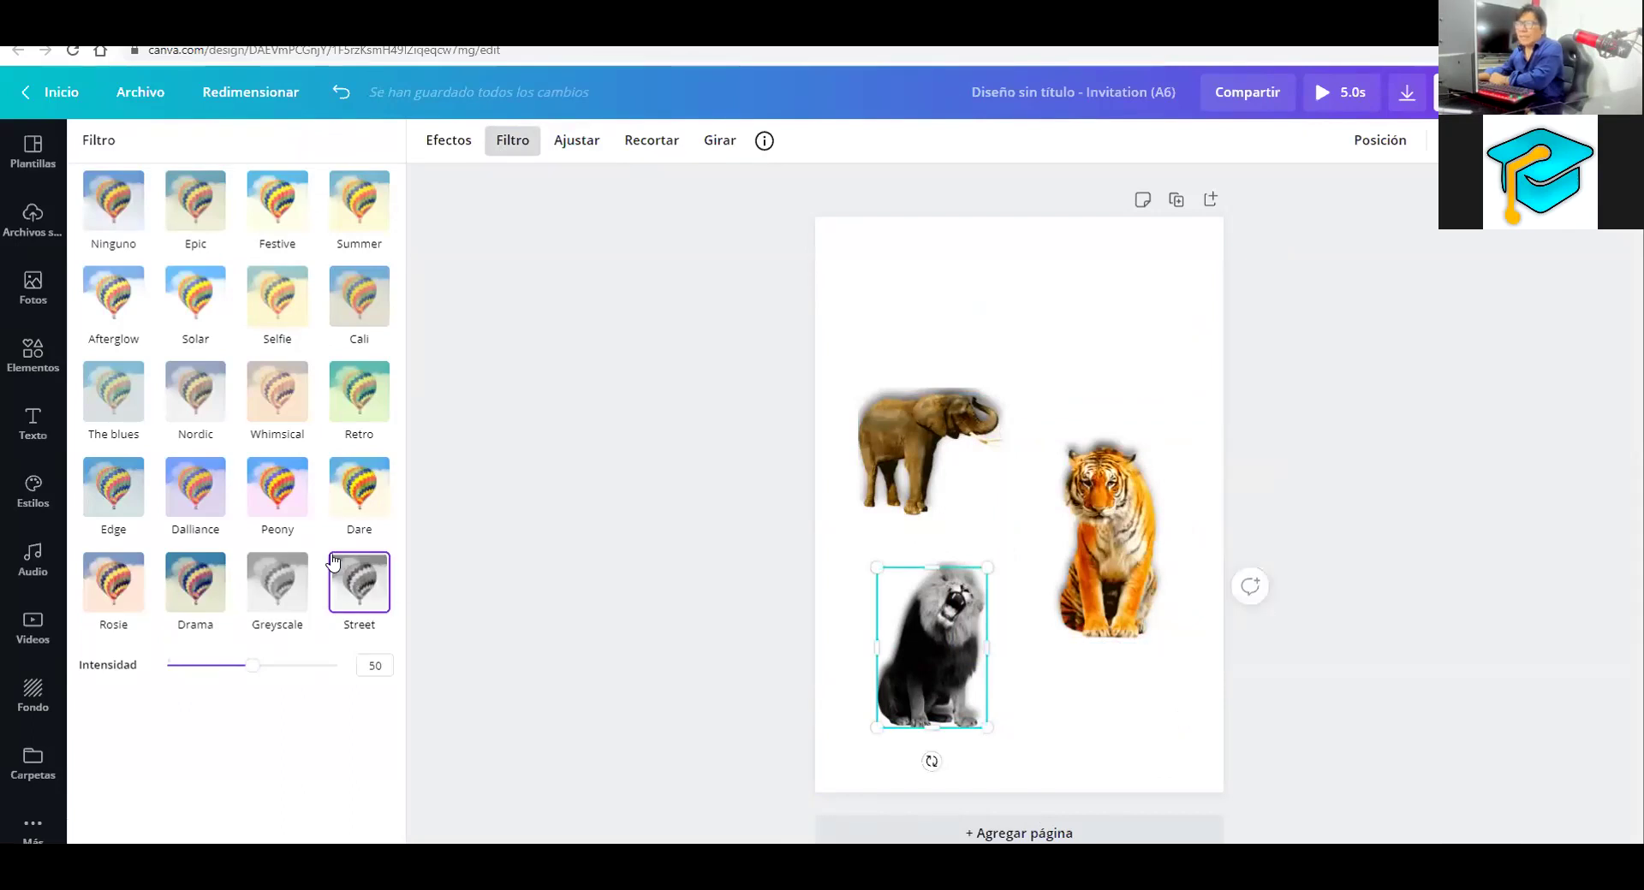
{"action": "left_click", "coordinate": [370, 505]}
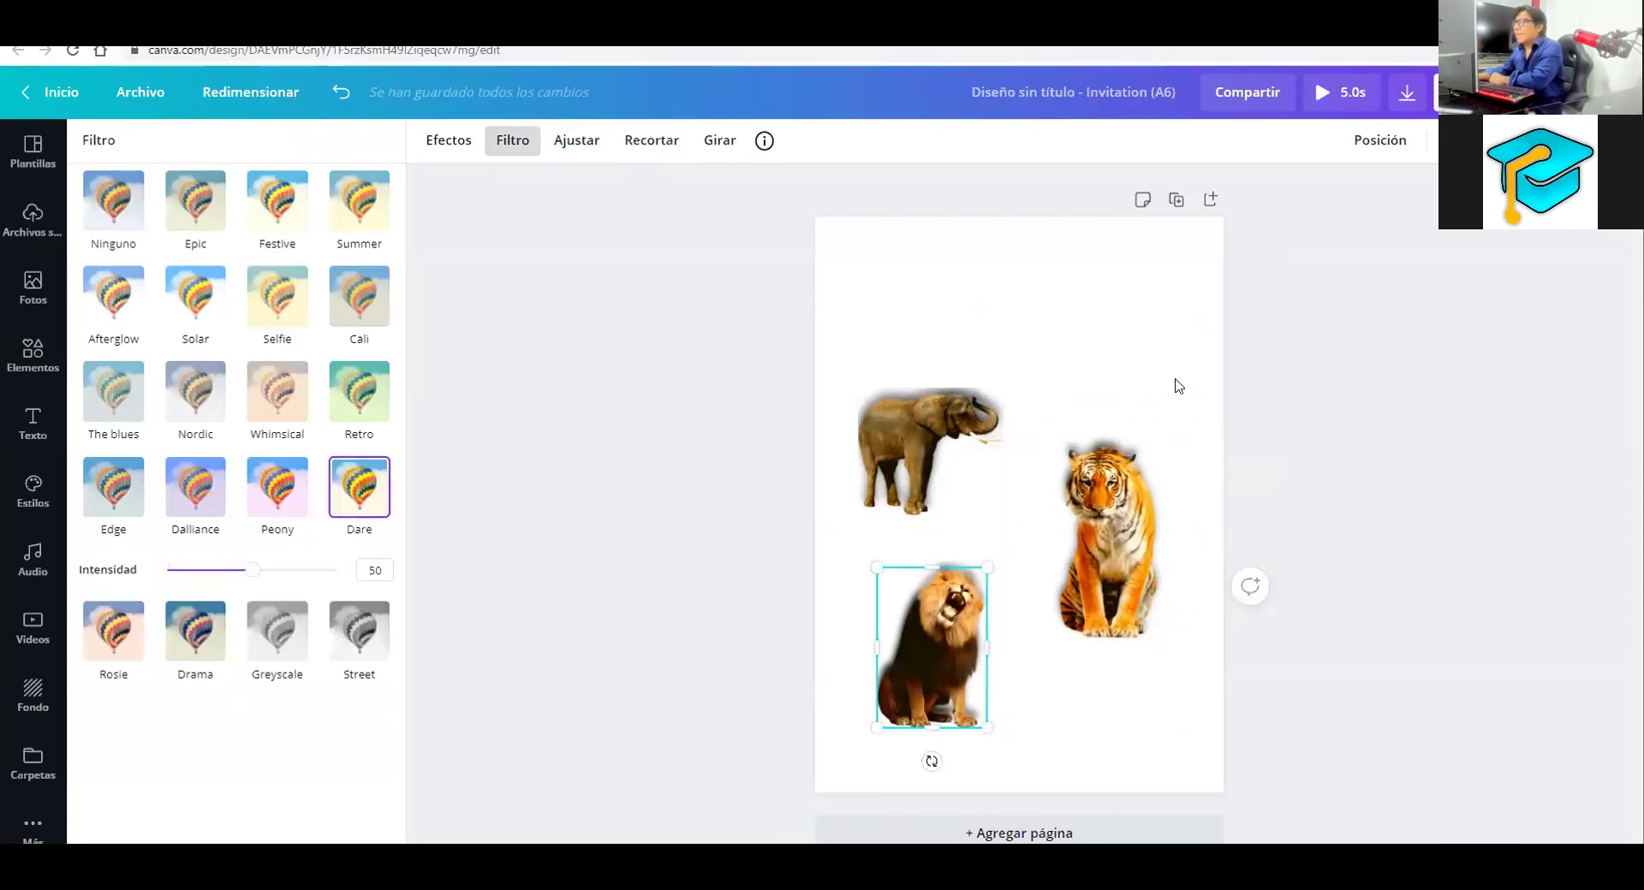
Select all three animals and move them onto the page's centre line
{"action": "left_click", "coordinate": [1203, 338]}
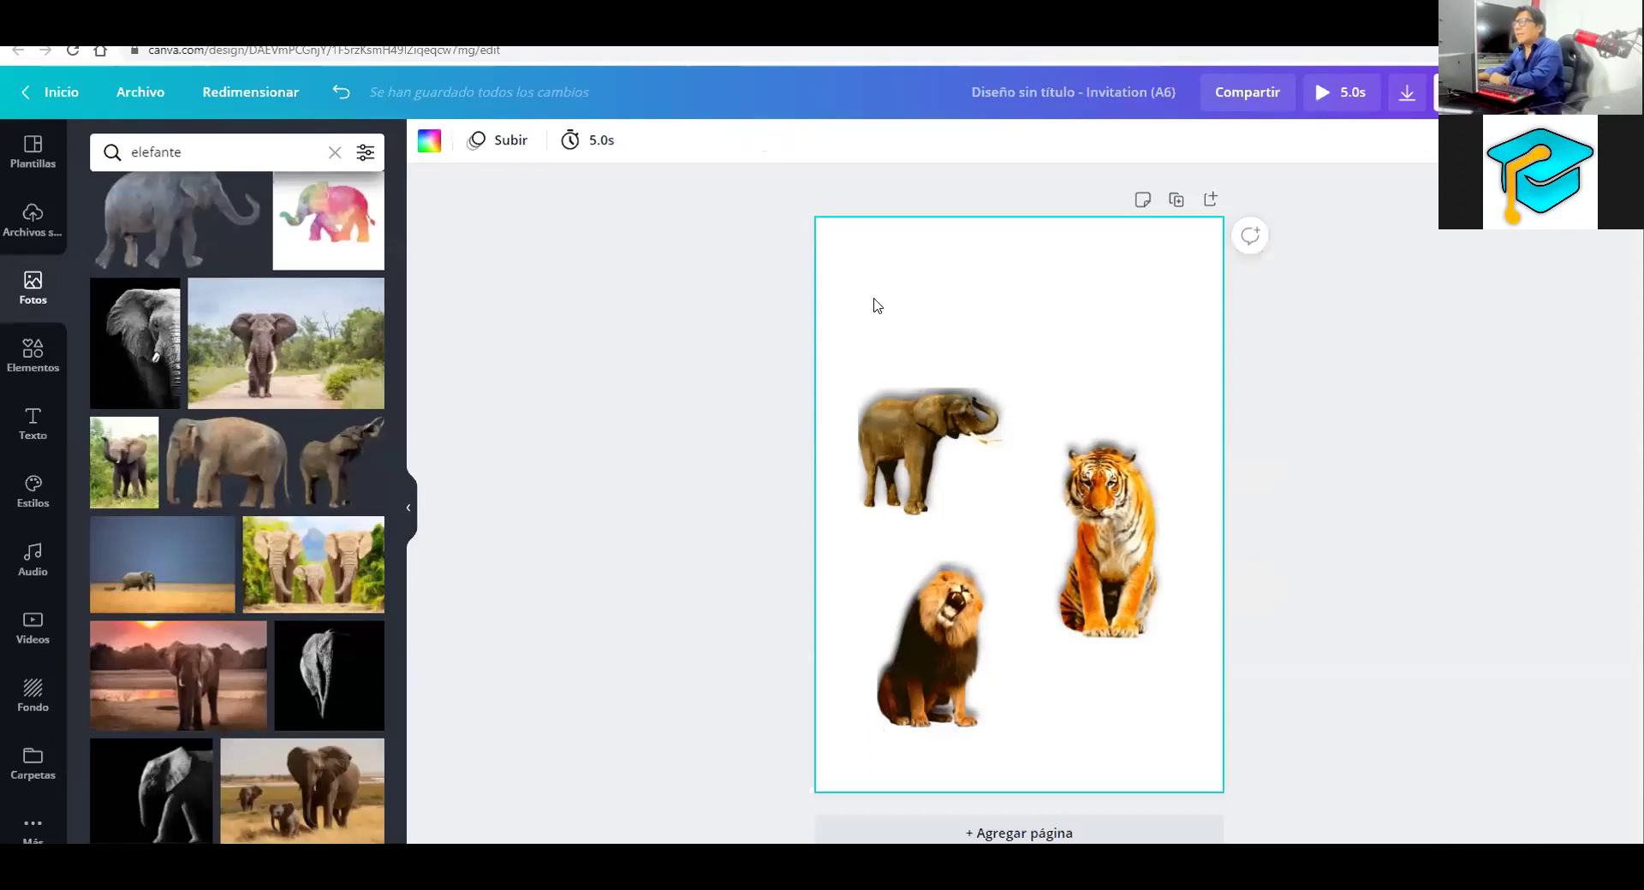
{"action": "left_click_drag", "start_coordinate": [815, 294], "coordinate": [1282, 773]}
{"action": "left_click_drag", "start_coordinate": [1235, 623], "coordinate": [1232, 621]}
{"action": "left_click_drag", "start_coordinate": [1233, 620], "coordinate": [1170, 554]}
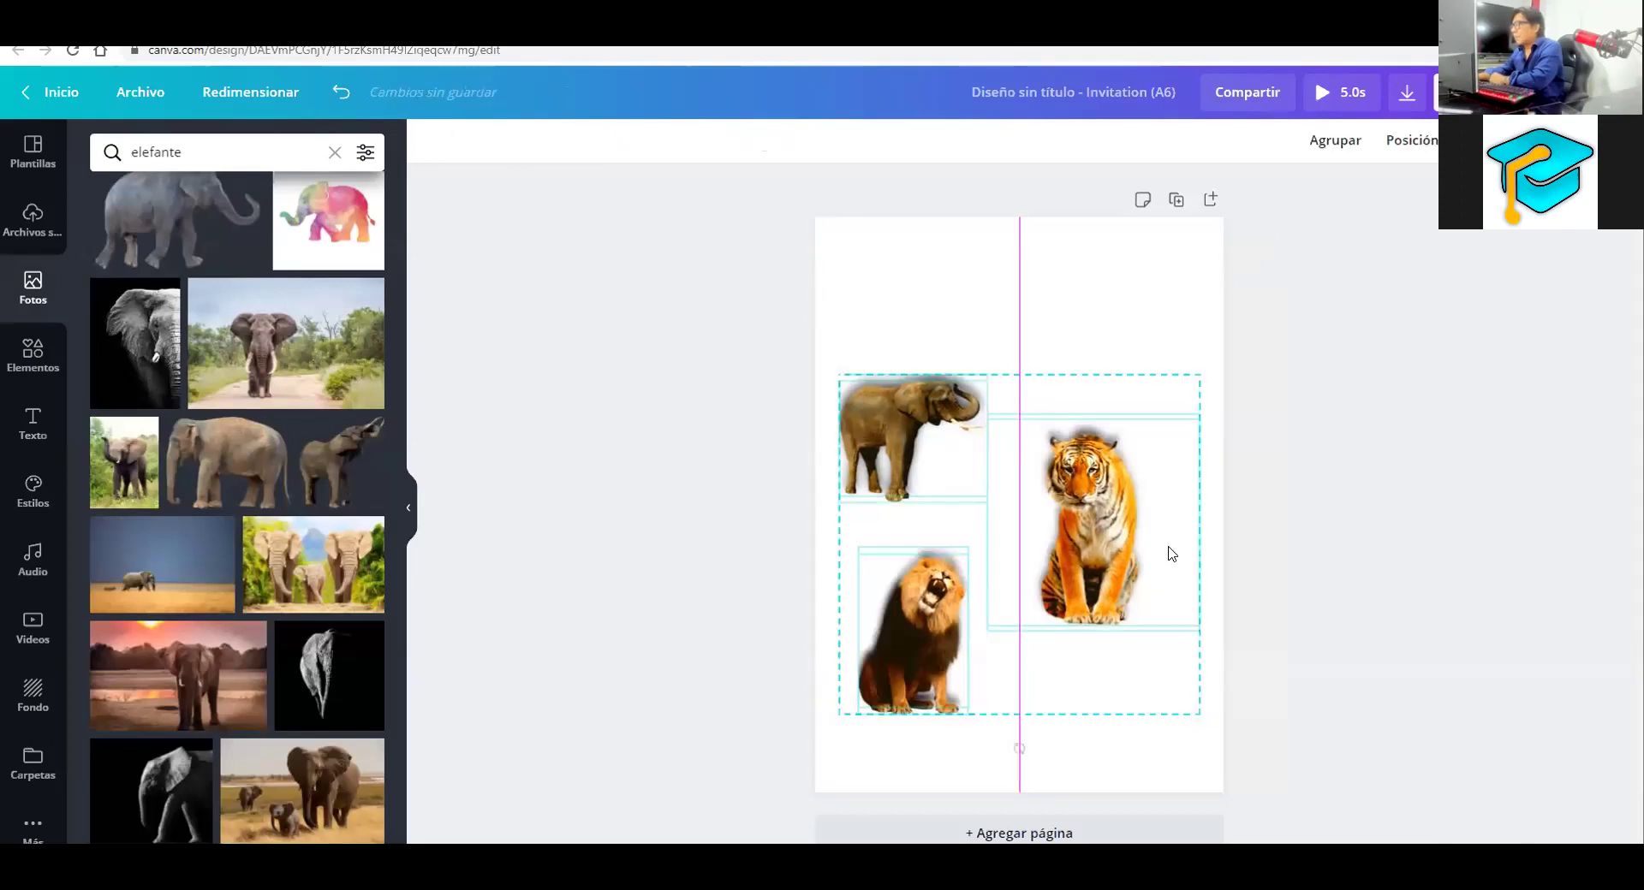
Select the page and show its animation options with Subir applied
{"action": "left_click", "coordinate": [1267, 341]}
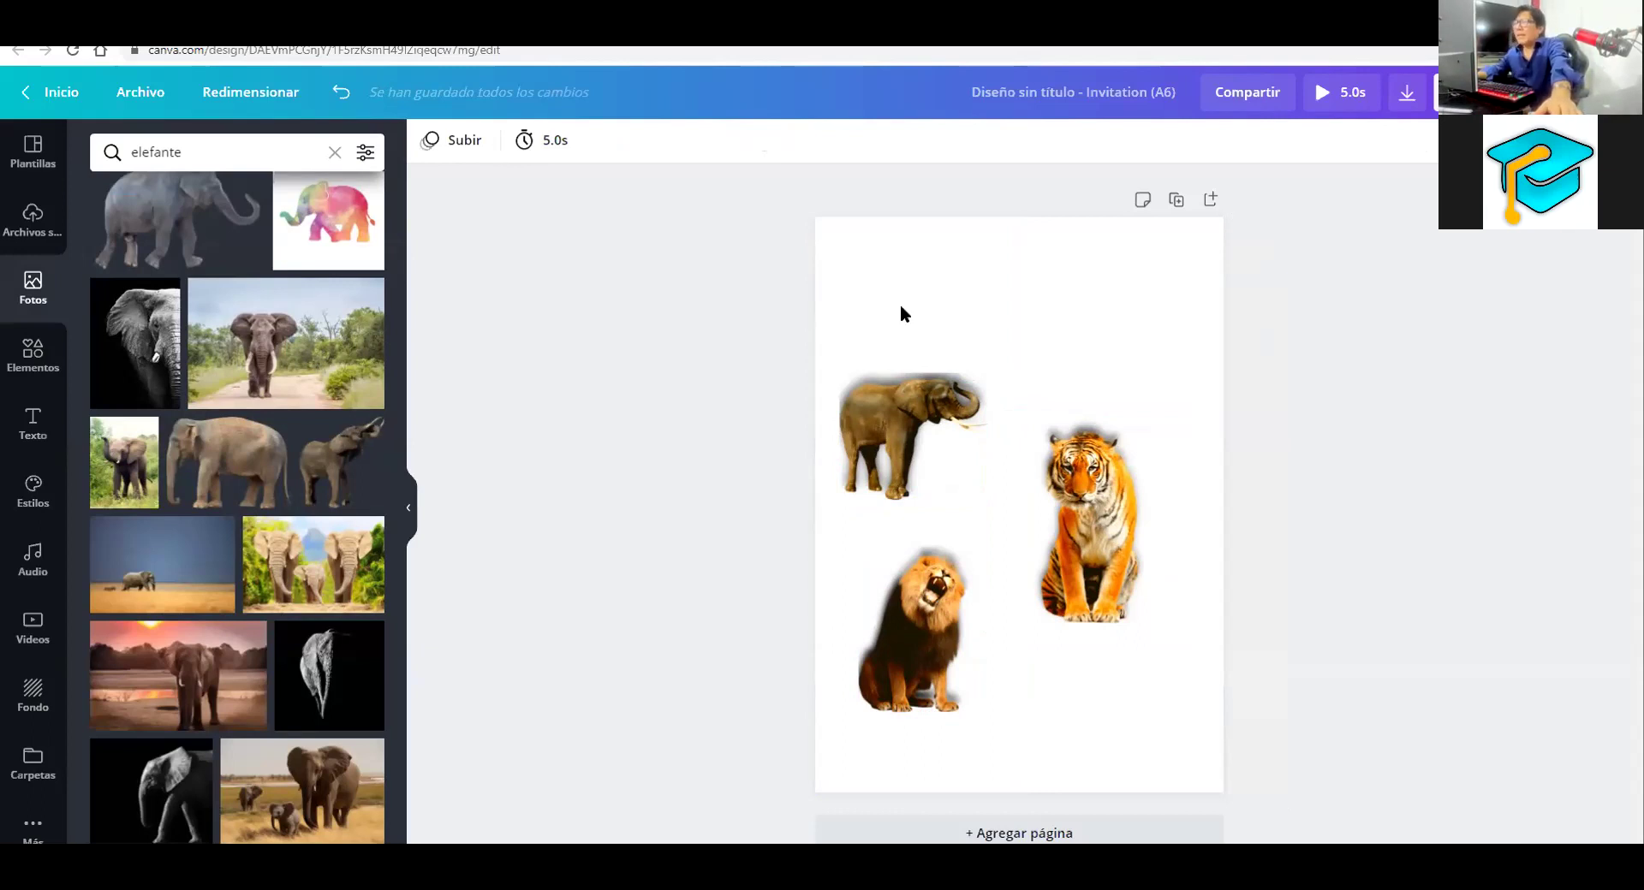
{"action": "left_click", "coordinate": [835, 246]}
{"action": "left_click", "coordinate": [467, 142]}
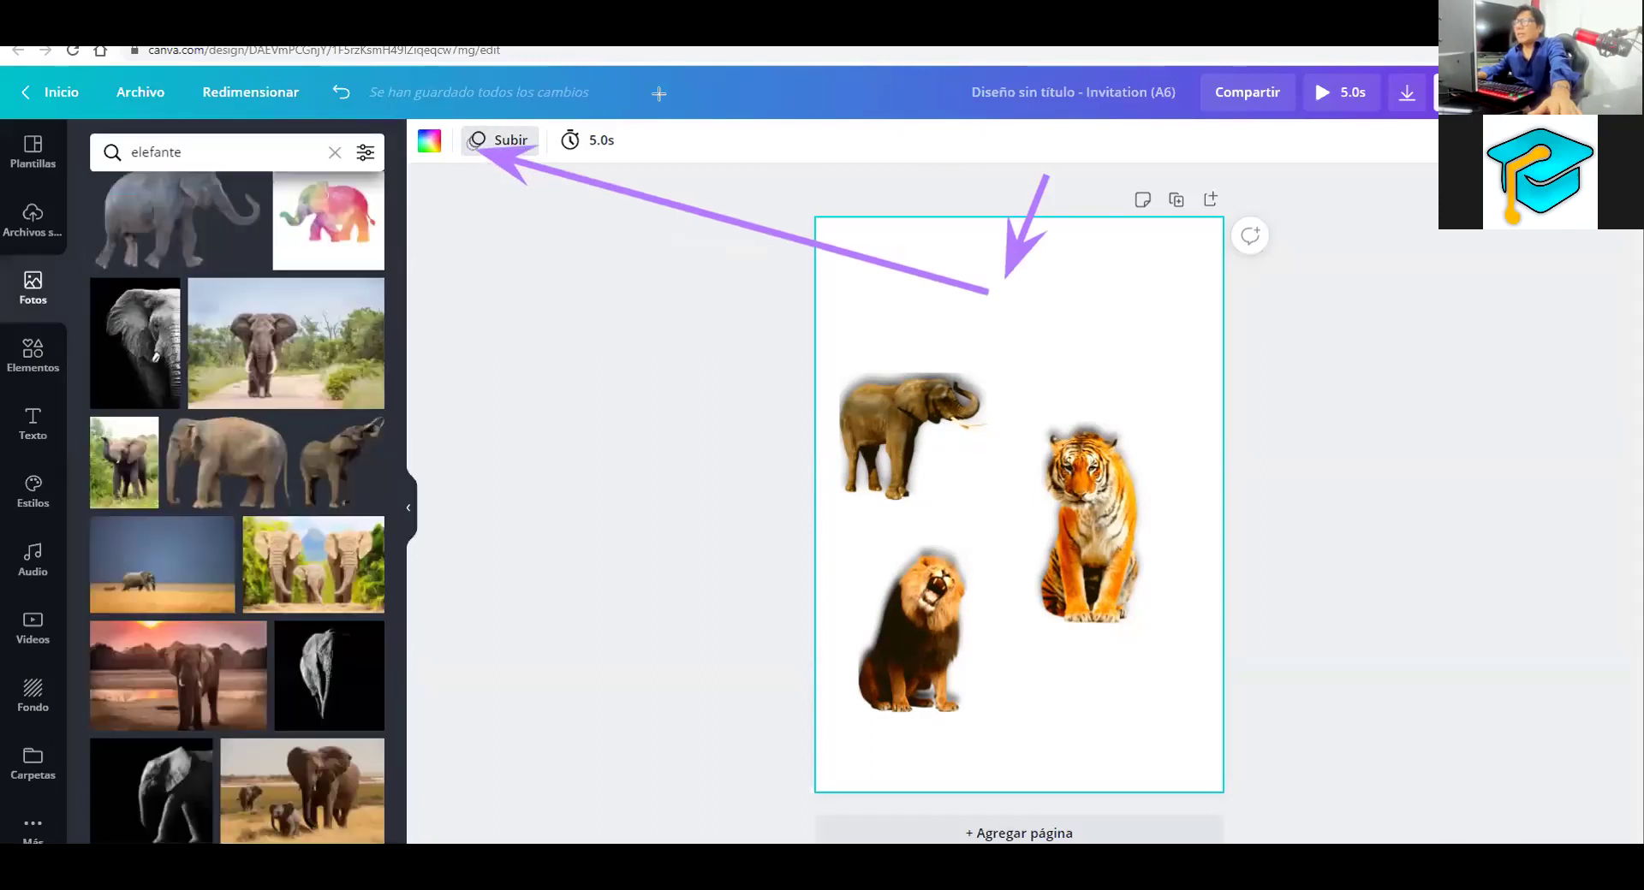
Preview the Fundir, Bloque, Rodar and Pop page animations
{"action": "left_click", "coordinate": [258, 218]}
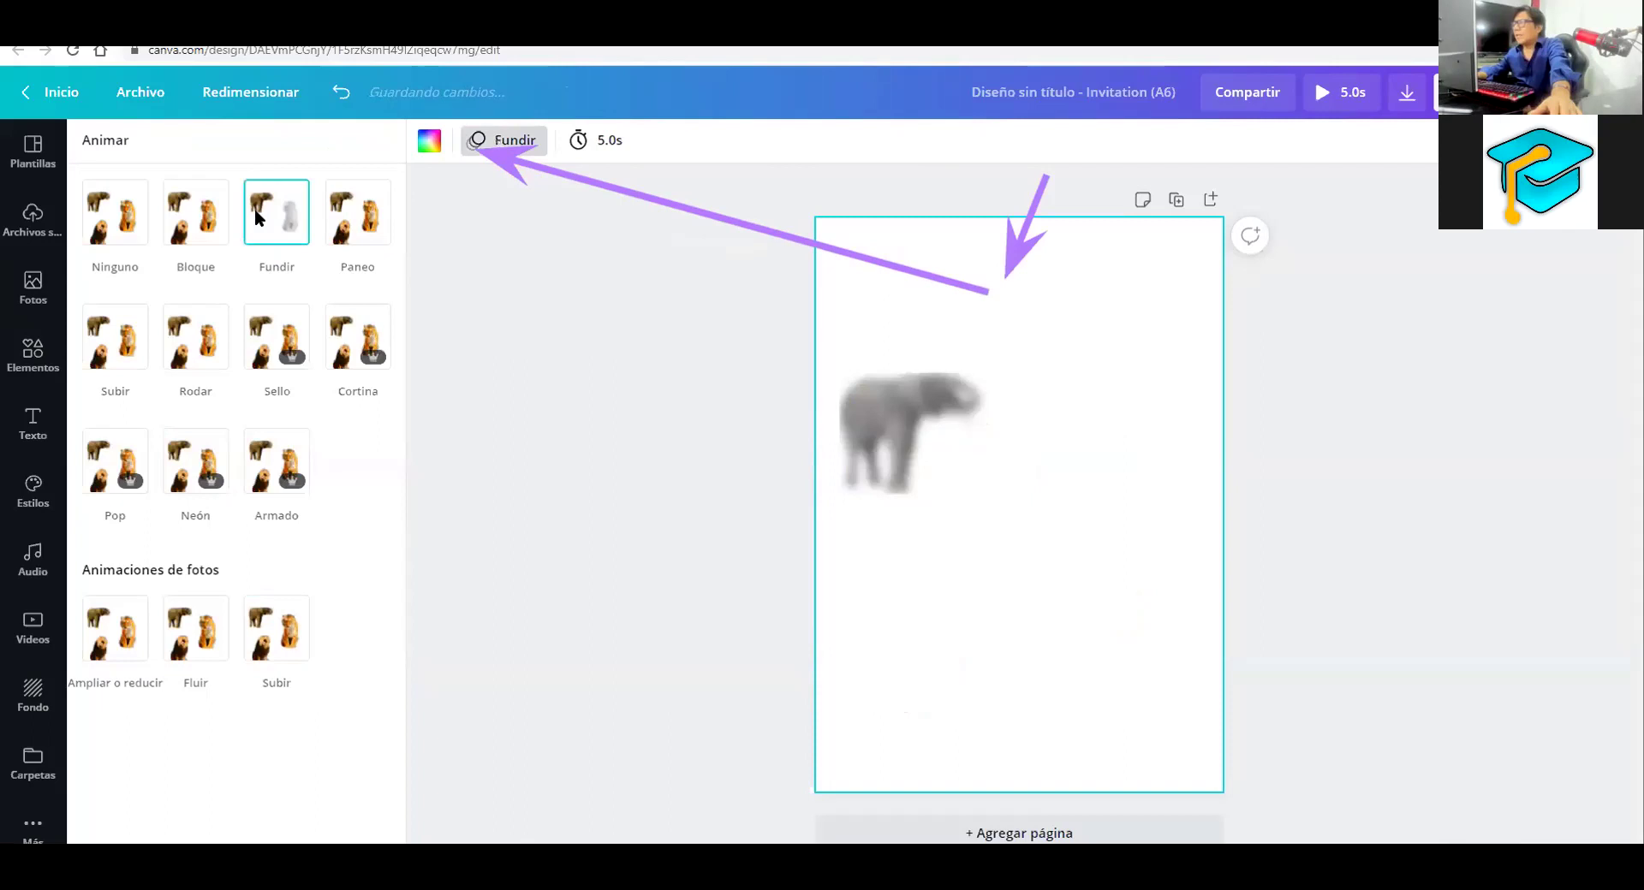
{"action": "left_click", "coordinate": [191, 224]}
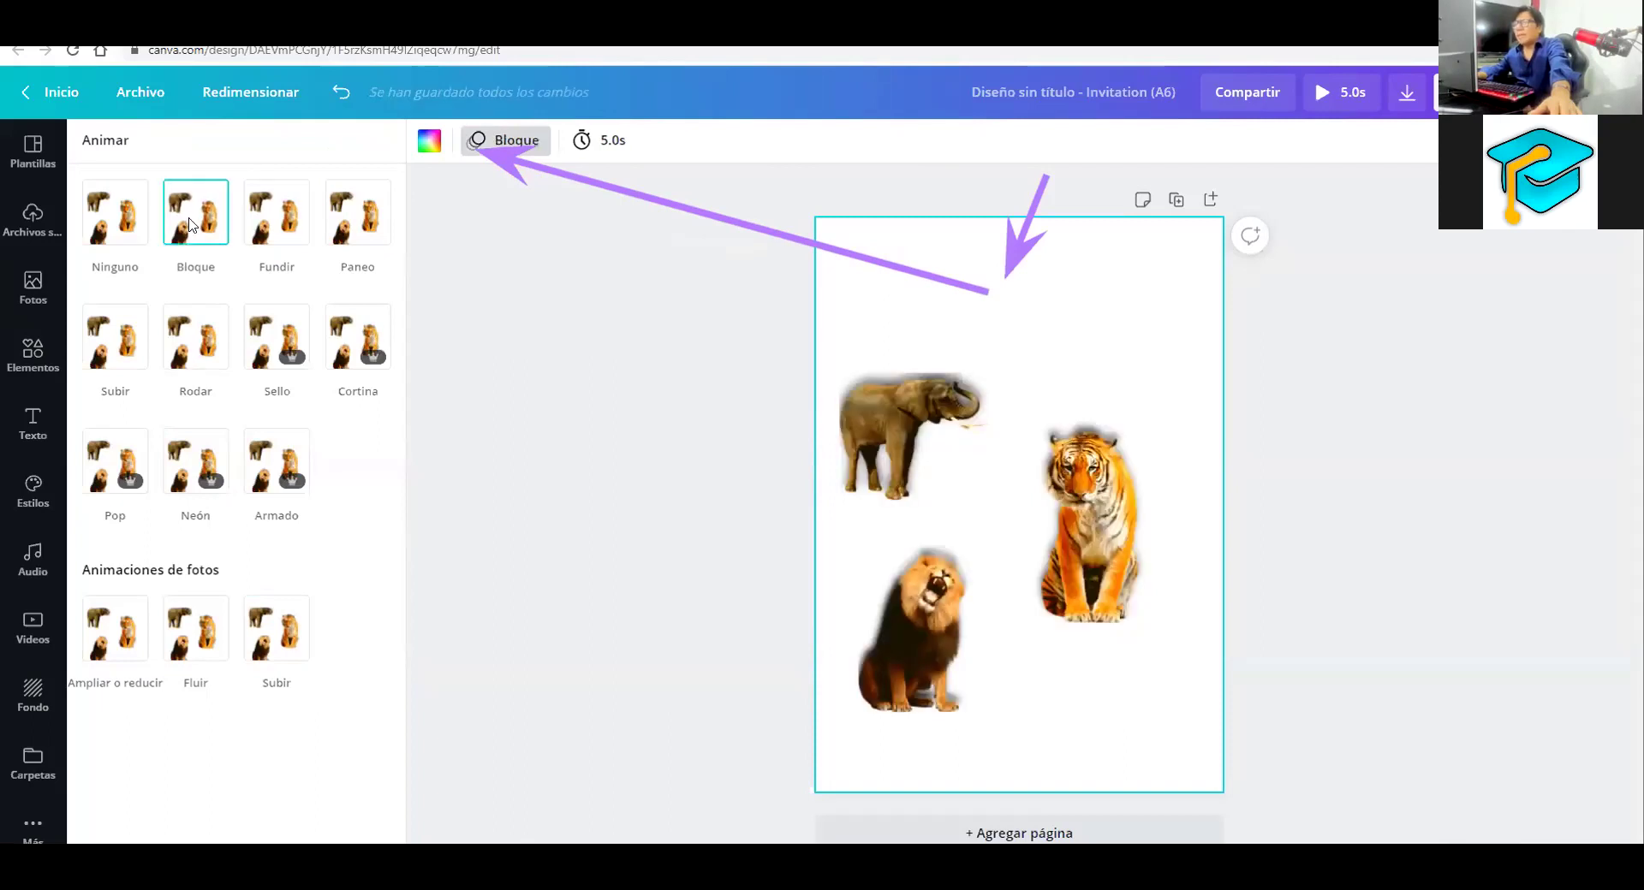
{"action": "left_click", "coordinate": [191, 353]}
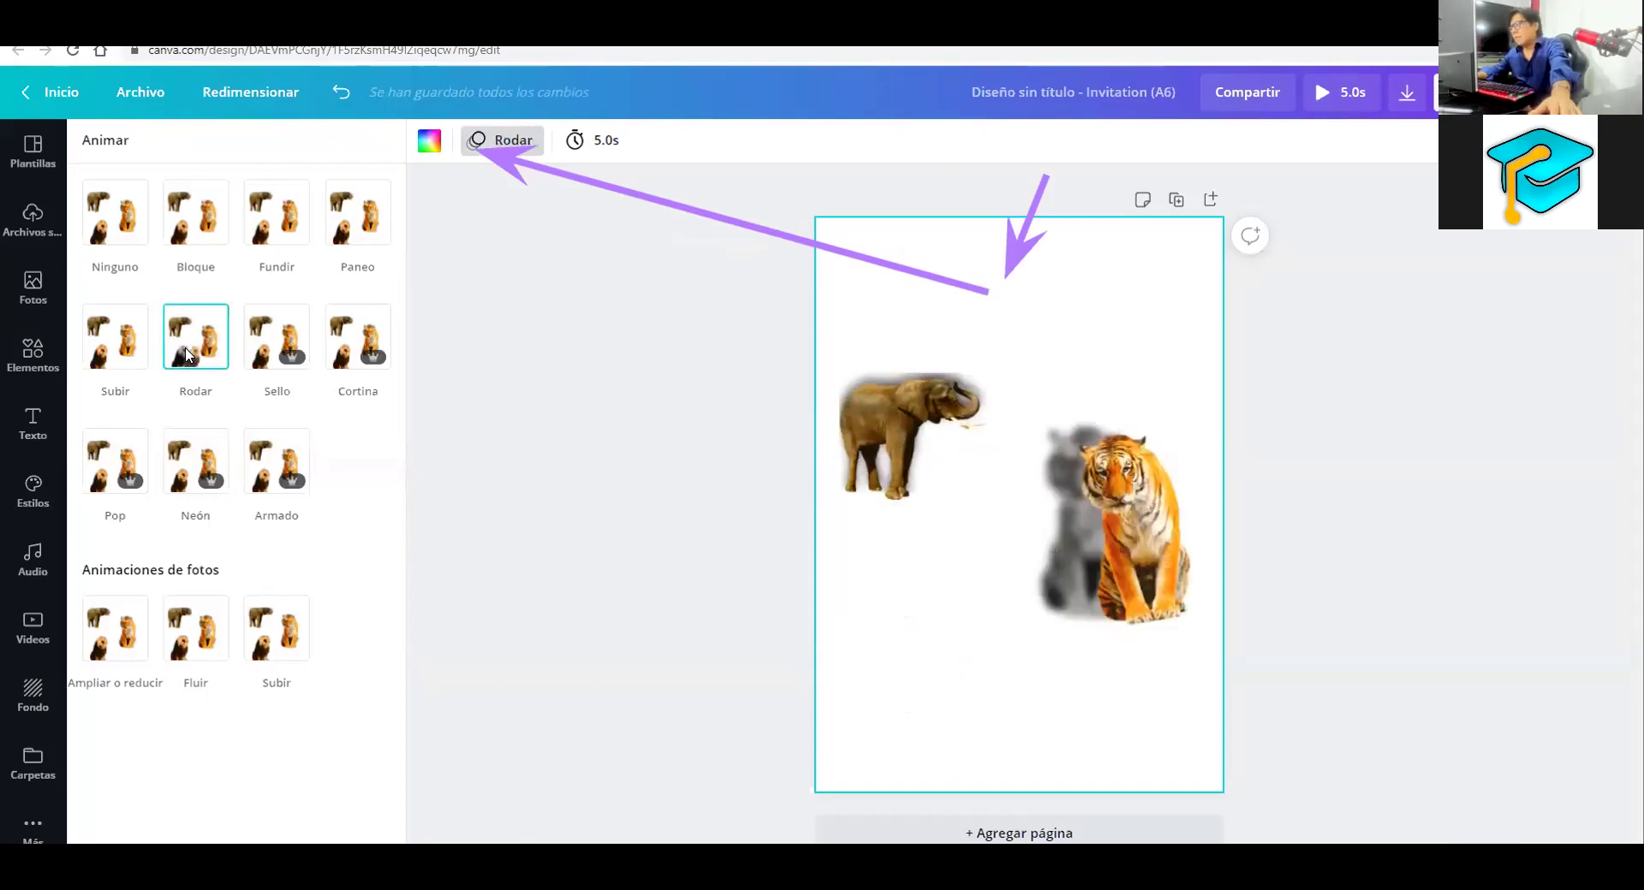
{"action": "left_click", "coordinate": [120, 467]}
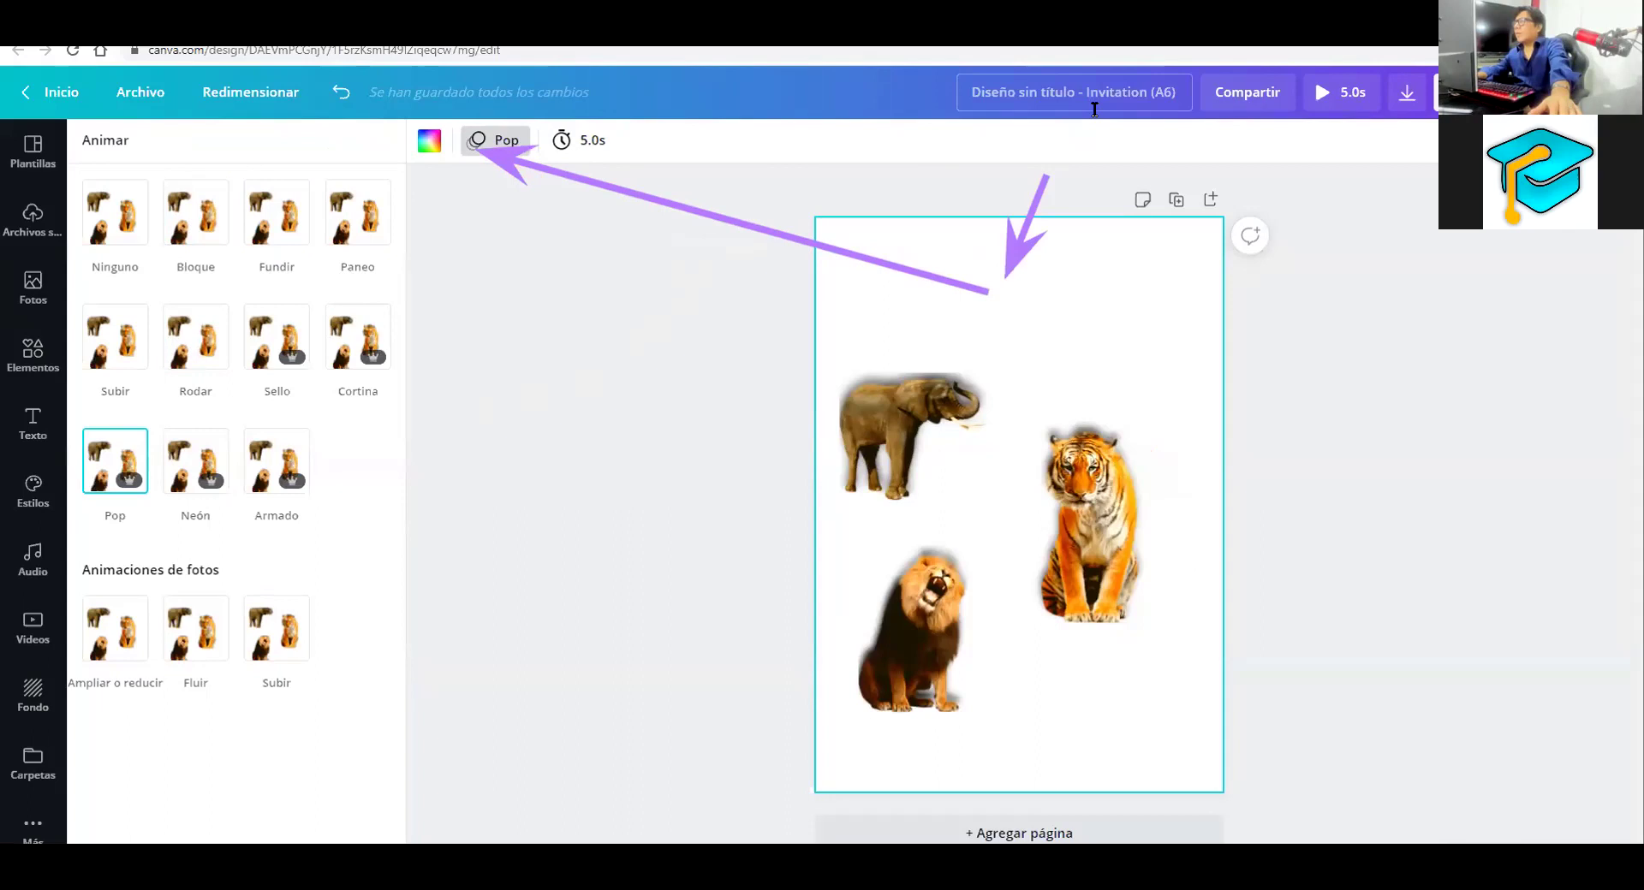
{"action": "key", "text": "e"}
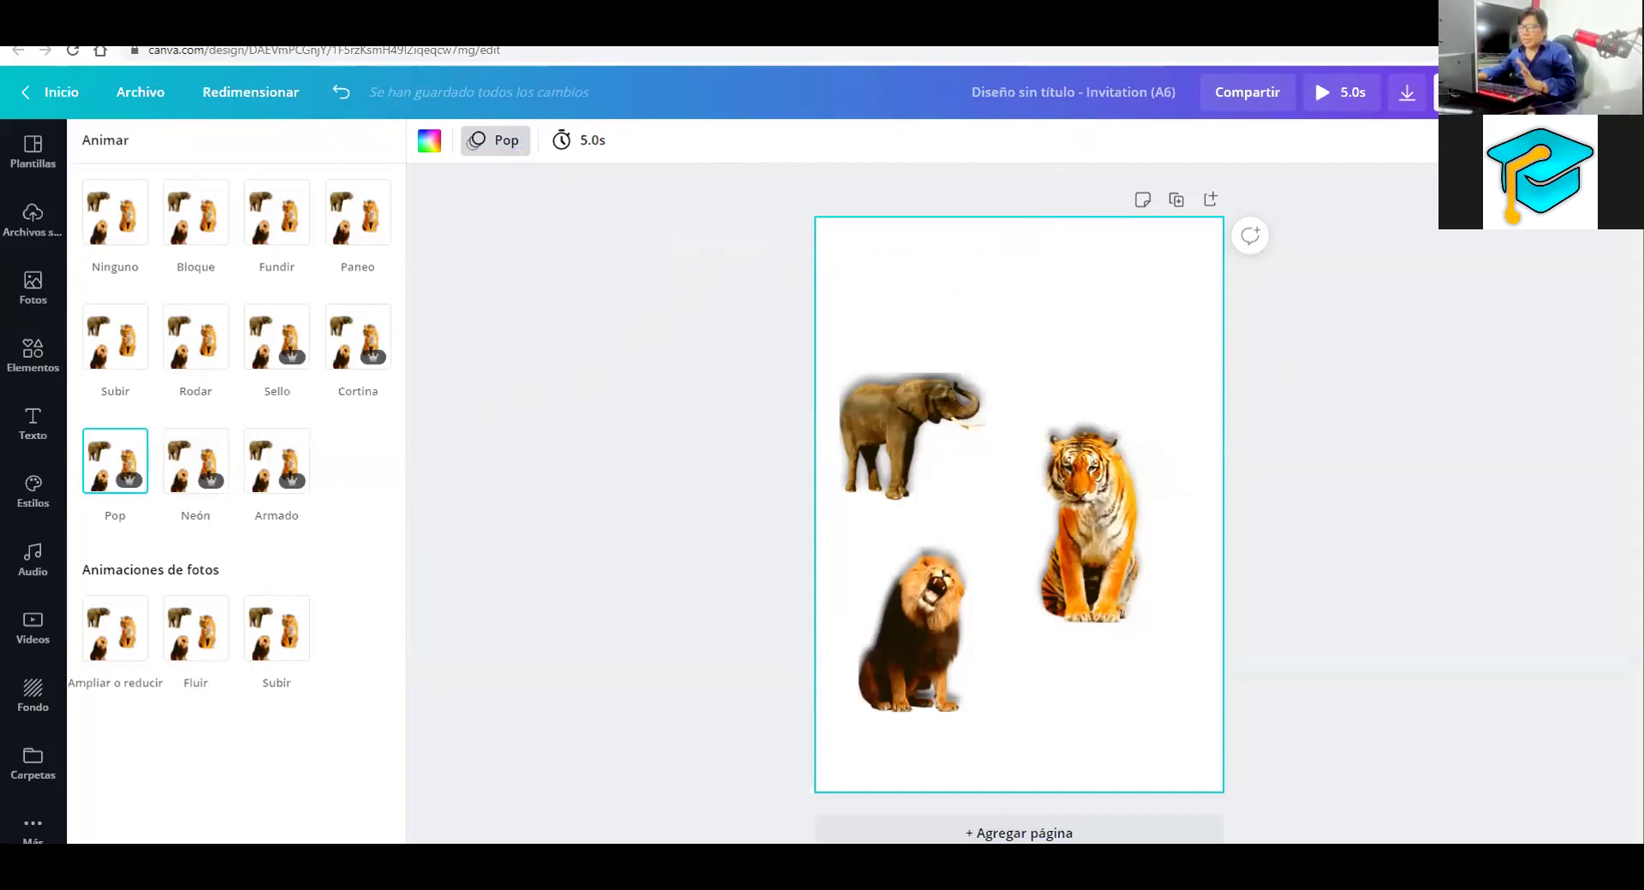
Switch through the Word document to the ACTIVIDADES EN CANVA PDF
{"action": "mouse_move", "coordinate": [231, 869]}
{"action": "left_click", "coordinate": [230, 818]}
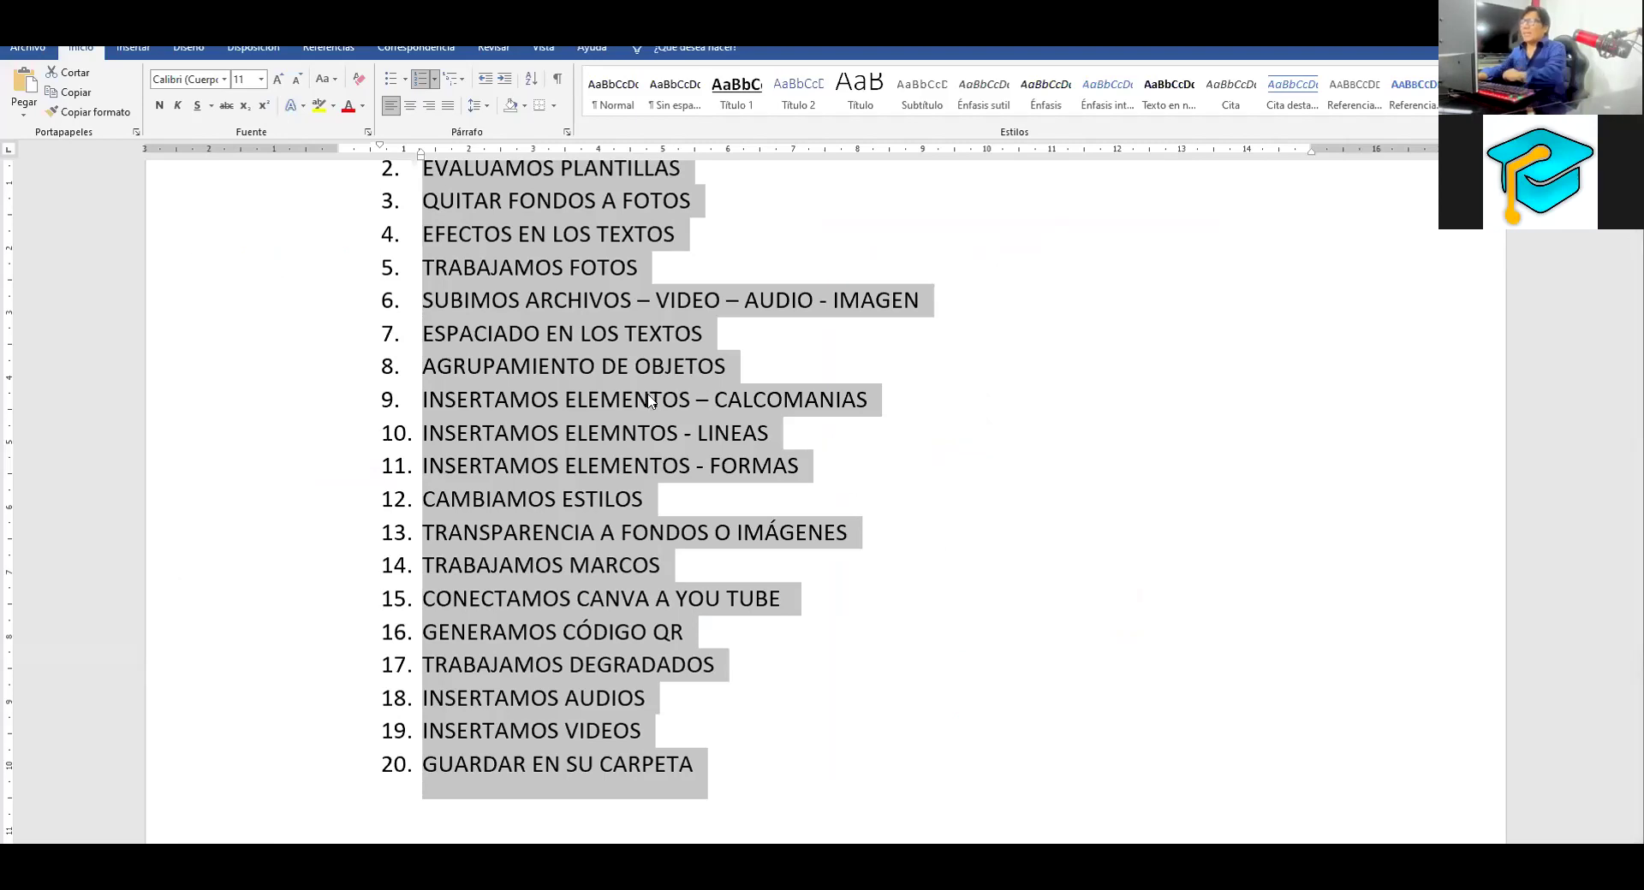
{"action": "left_click", "coordinate": [384, 681]}
{"action": "scroll", "coordinate": [384, 682], "scroll_direction": "up", "scroll_amount": 2}
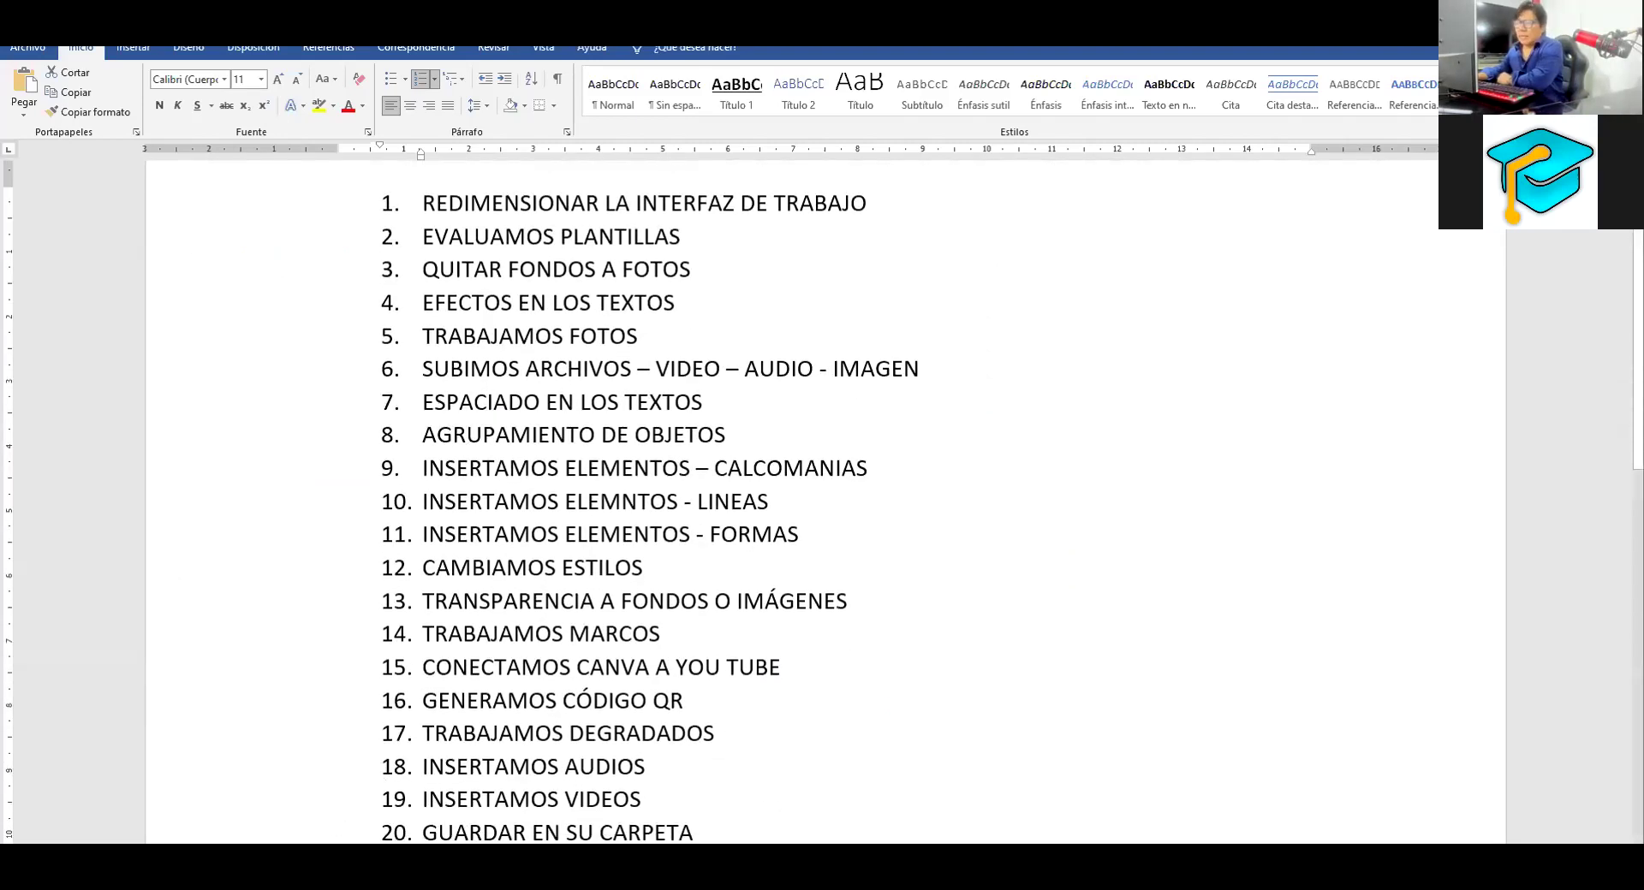
{"action": "key", "text": "alt+Tab"}
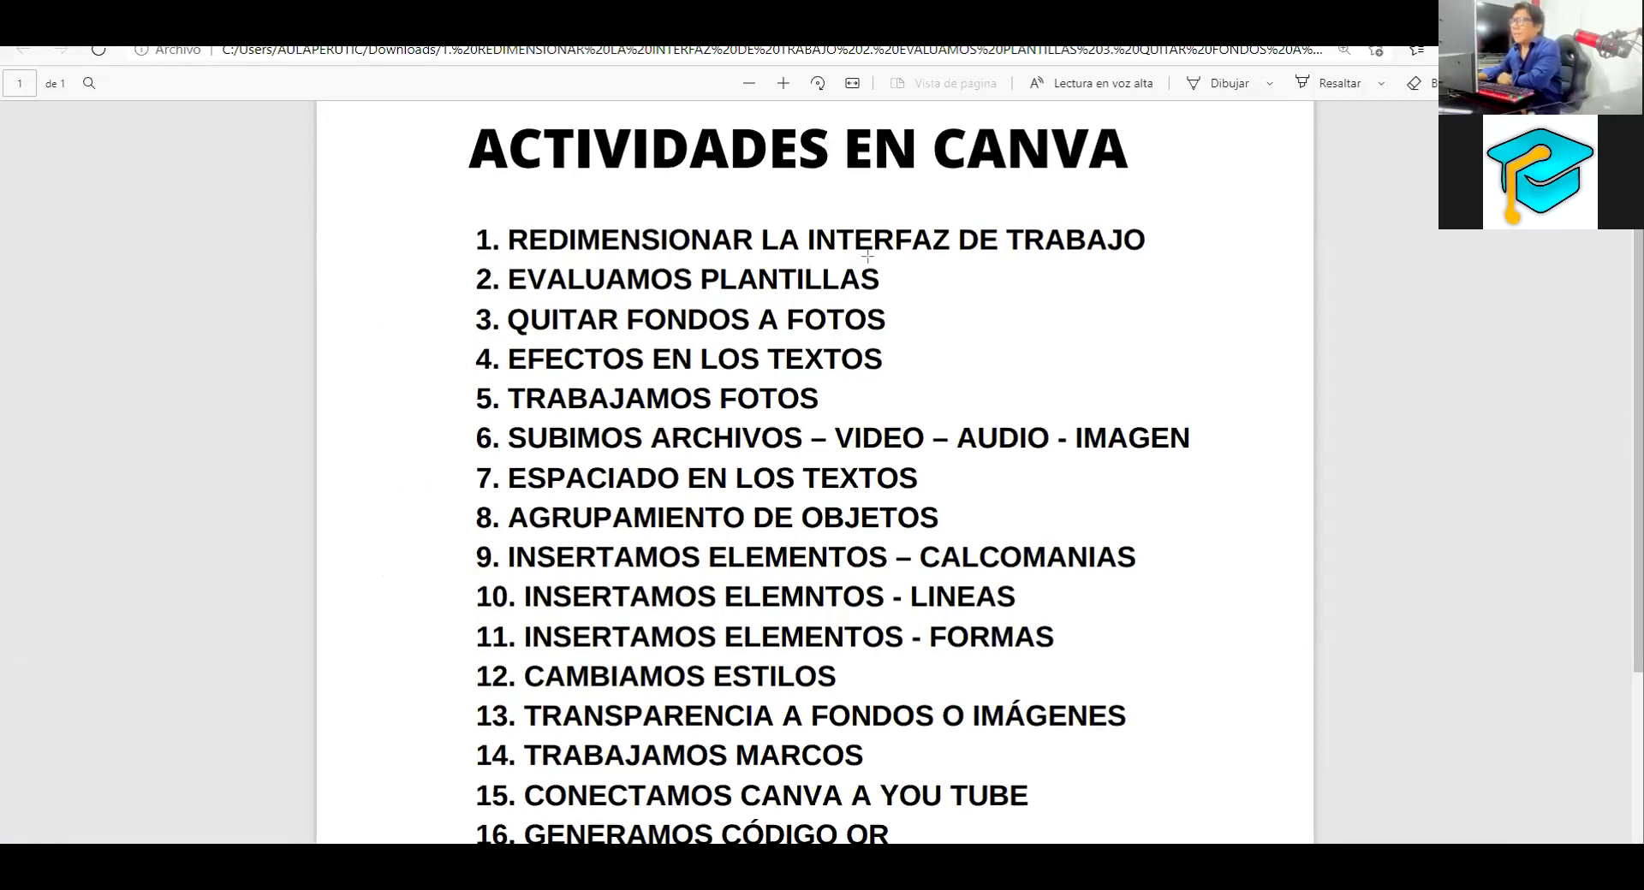
Underline activities 1–5 with the Dibujar pen, erase the marks, and return to Canva
{"action": "left_click_drag", "start_coordinate": [1022, 258], "coordinate": [508, 256]}
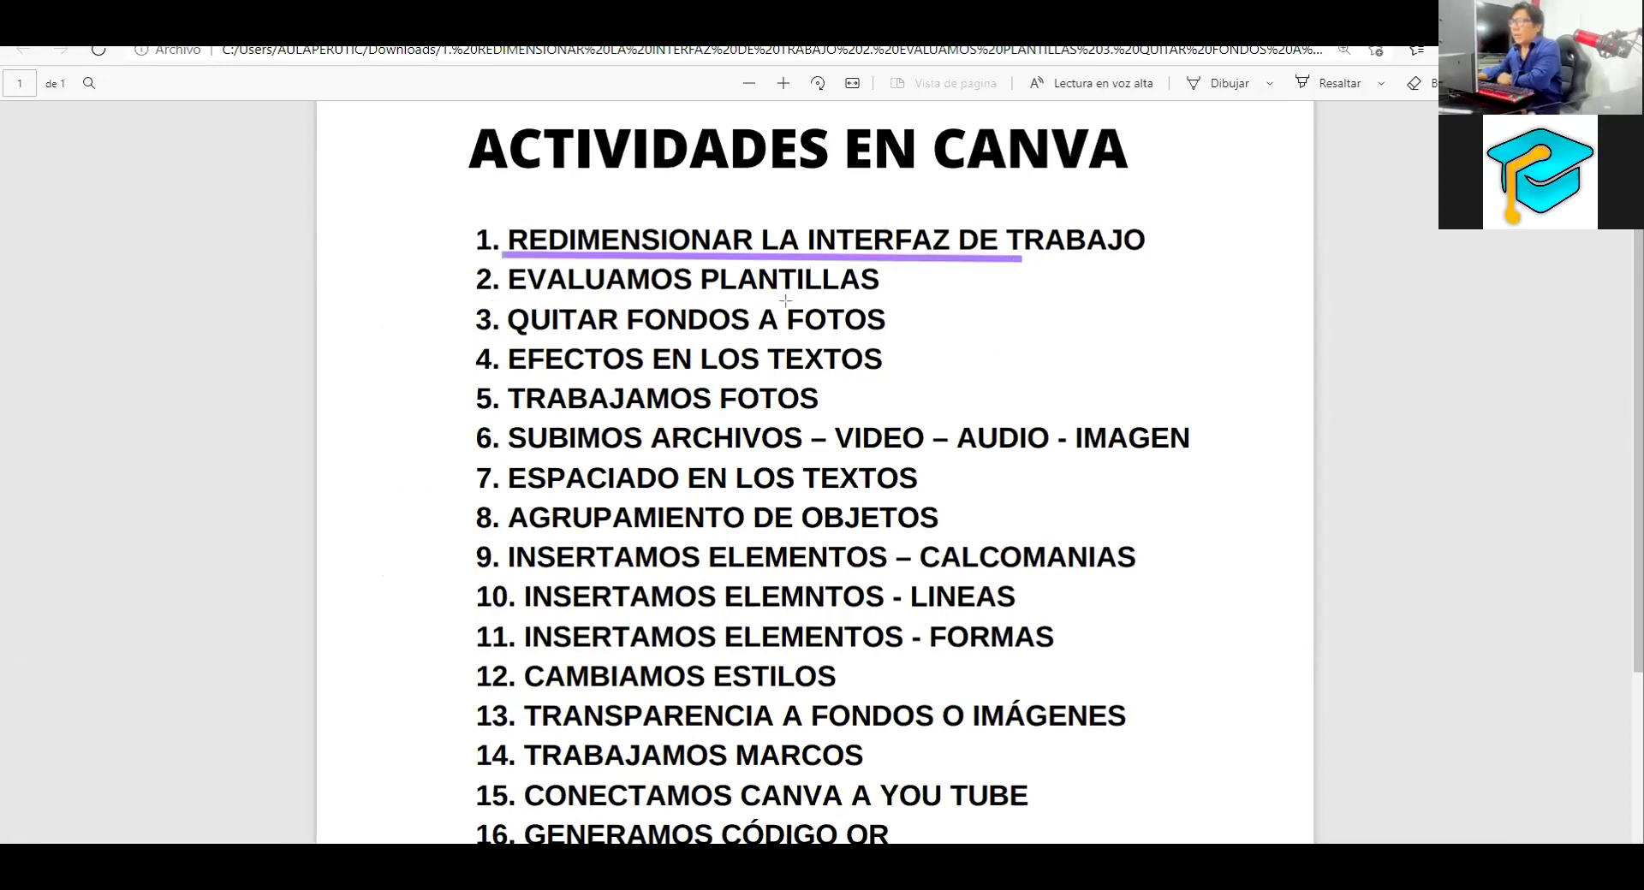
{"action": "mouse_move", "coordinate": [913, 296]}
{"action": "left_mouse_down"}
{"action": "mouse_move", "coordinate": [494, 295]}
{"action": "mouse_move", "coordinate": [854, 339]}
{"action": "left_mouse_up"}
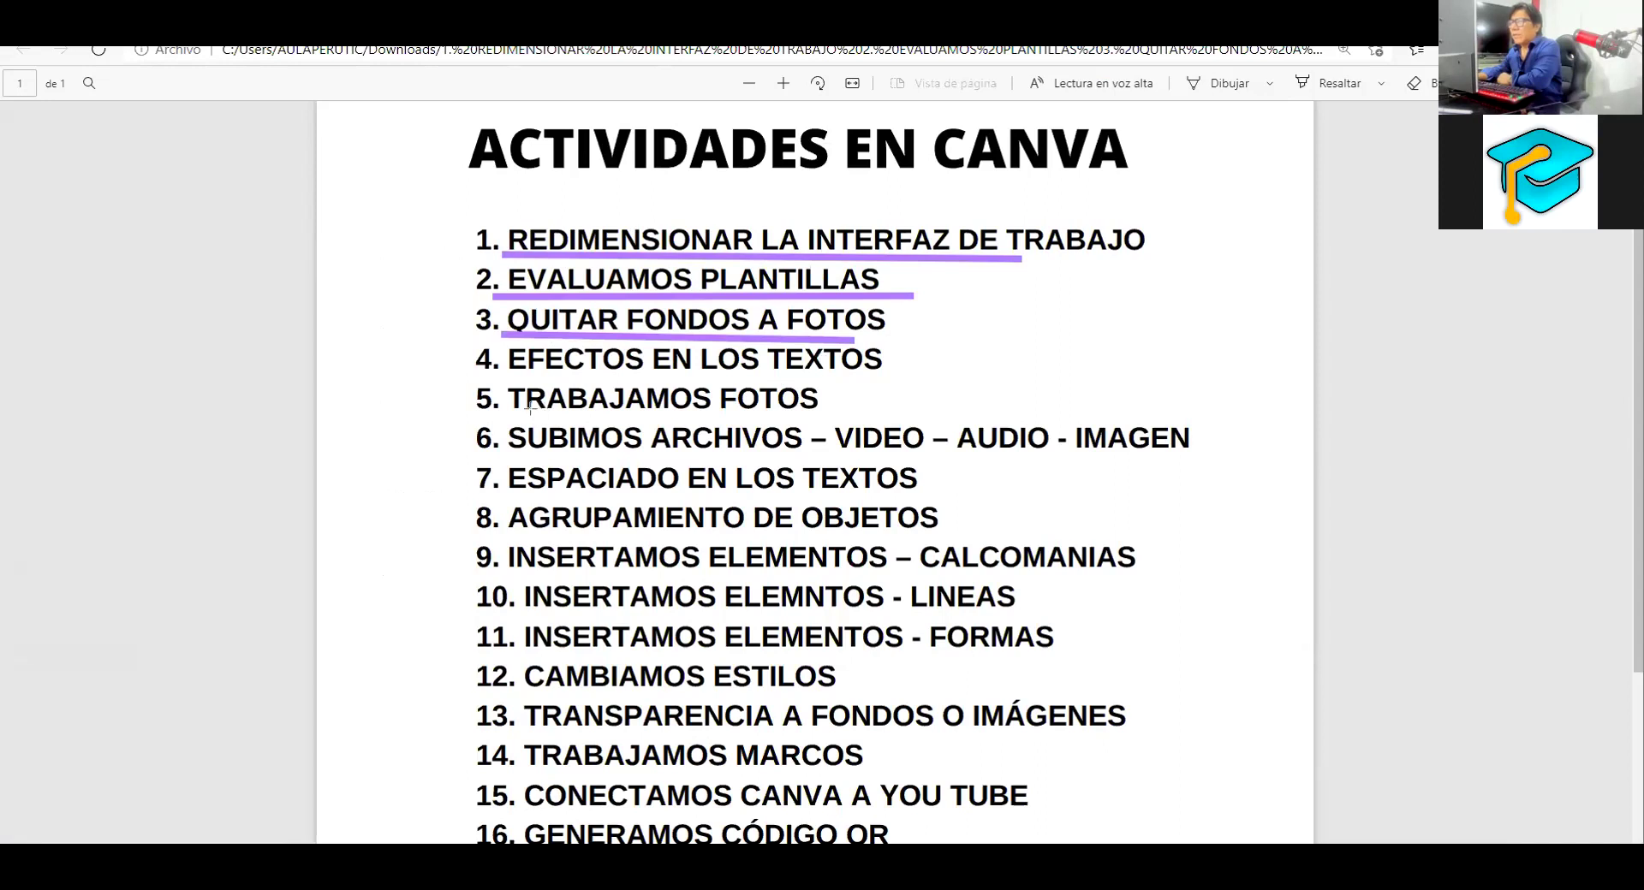
{"action": "left_click_drag", "start_coordinate": [514, 336], "coordinate": [921, 325]}
{"action": "left_click_drag", "start_coordinate": [498, 417], "coordinate": [865, 410]}
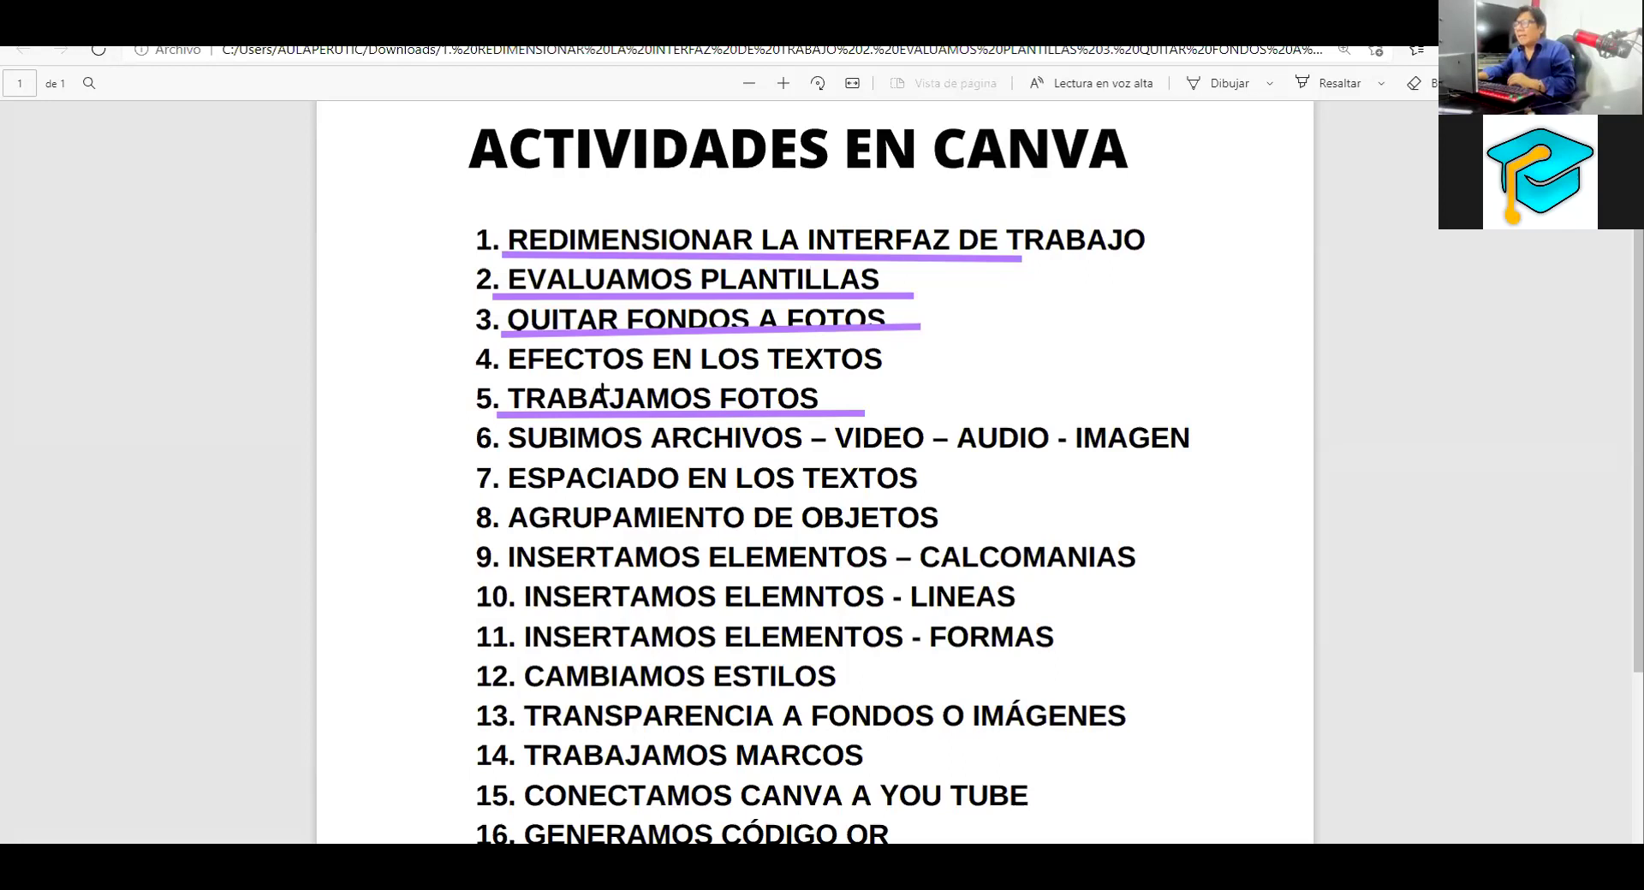
{"action": "left_click_drag", "start_coordinate": [509, 376], "coordinate": [873, 378]}
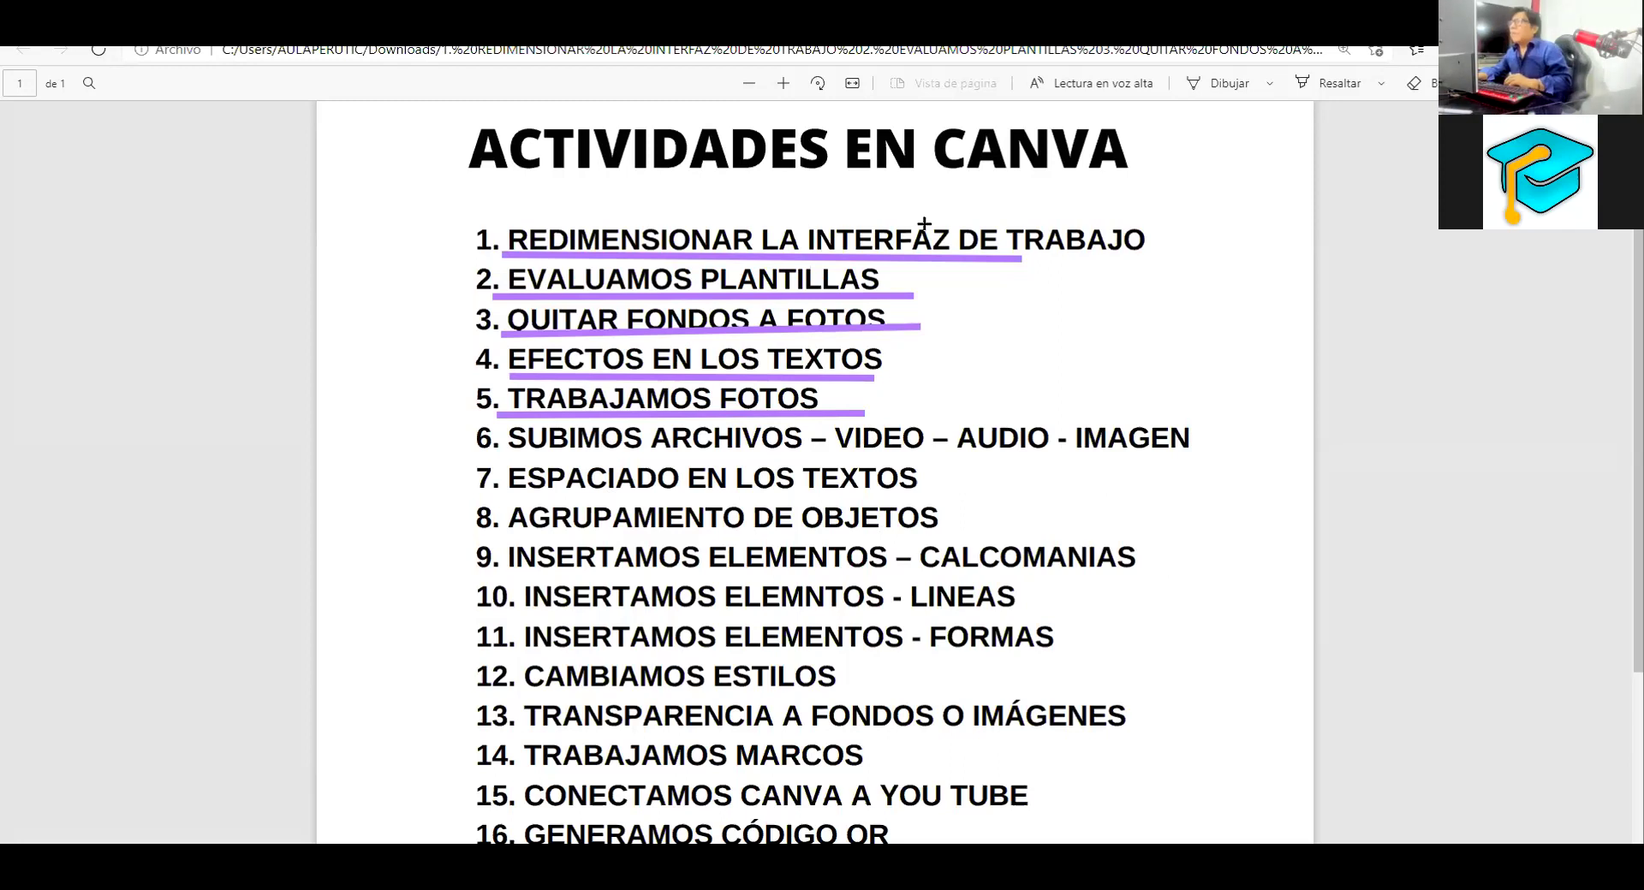
{"action": "mouse_move", "coordinate": [925, 224]}
{"action": "left_mouse_down"}
{"action": "mouse_move", "coordinate": [680, 320]}
{"action": "mouse_move", "coordinate": [684, 404]}
{"action": "mouse_move", "coordinate": [803, 185]}
{"action": "mouse_move", "coordinate": [789, 112]}
{"action": "left_mouse_up"}
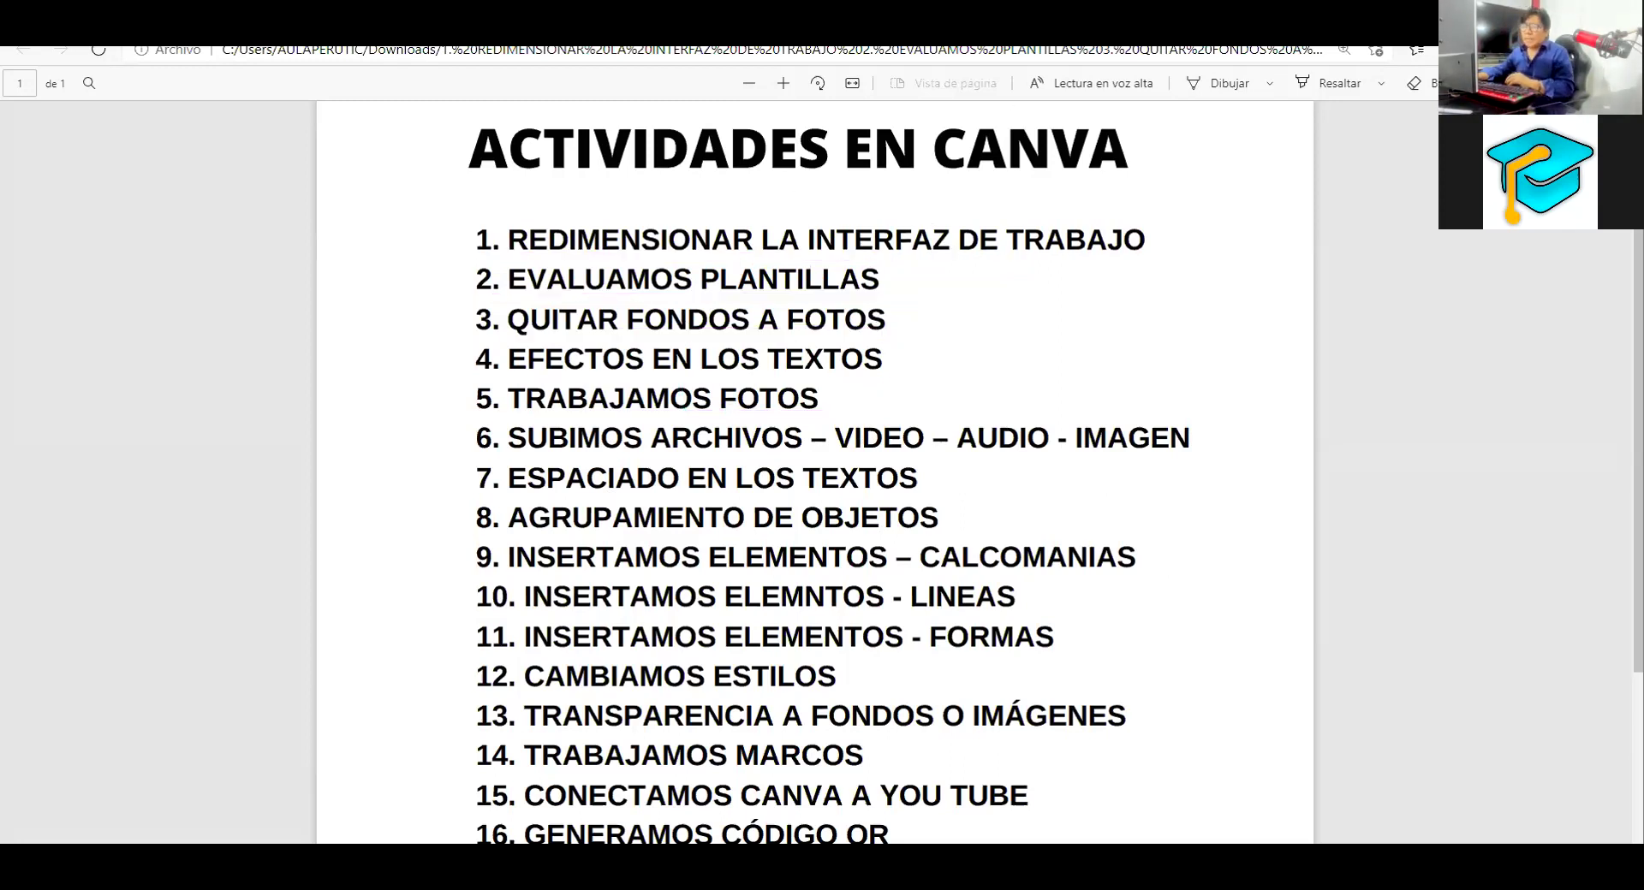
{"action": "left_click", "coordinate": [93, 809]}
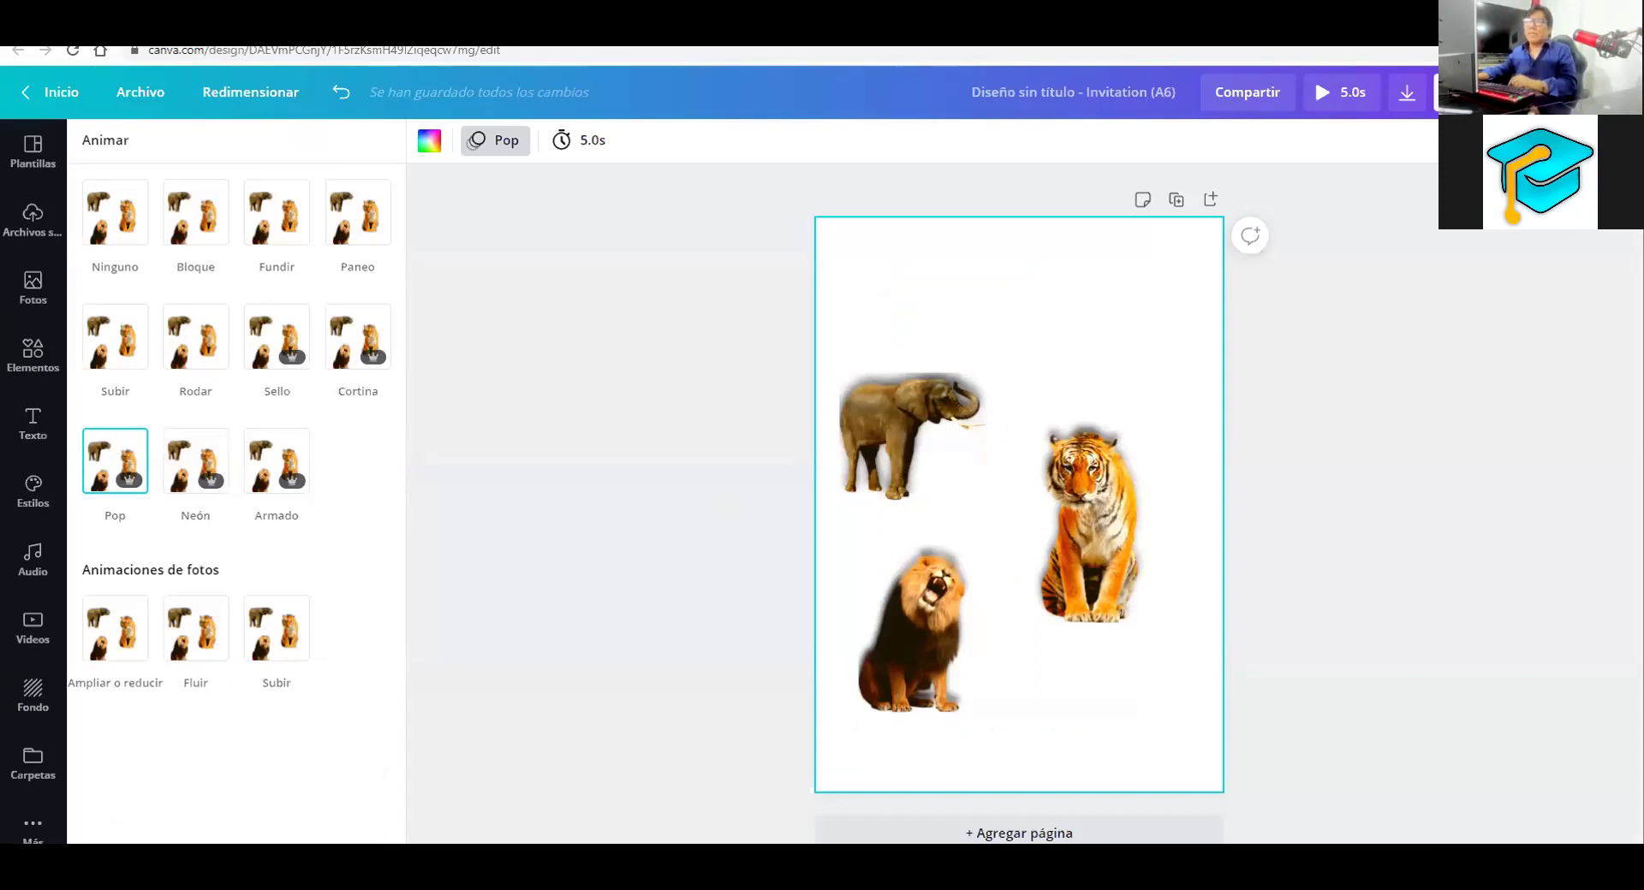
Show the Texto panel with title, subtitle and font combination options
{"action": "left_click", "coordinate": [31, 424]}
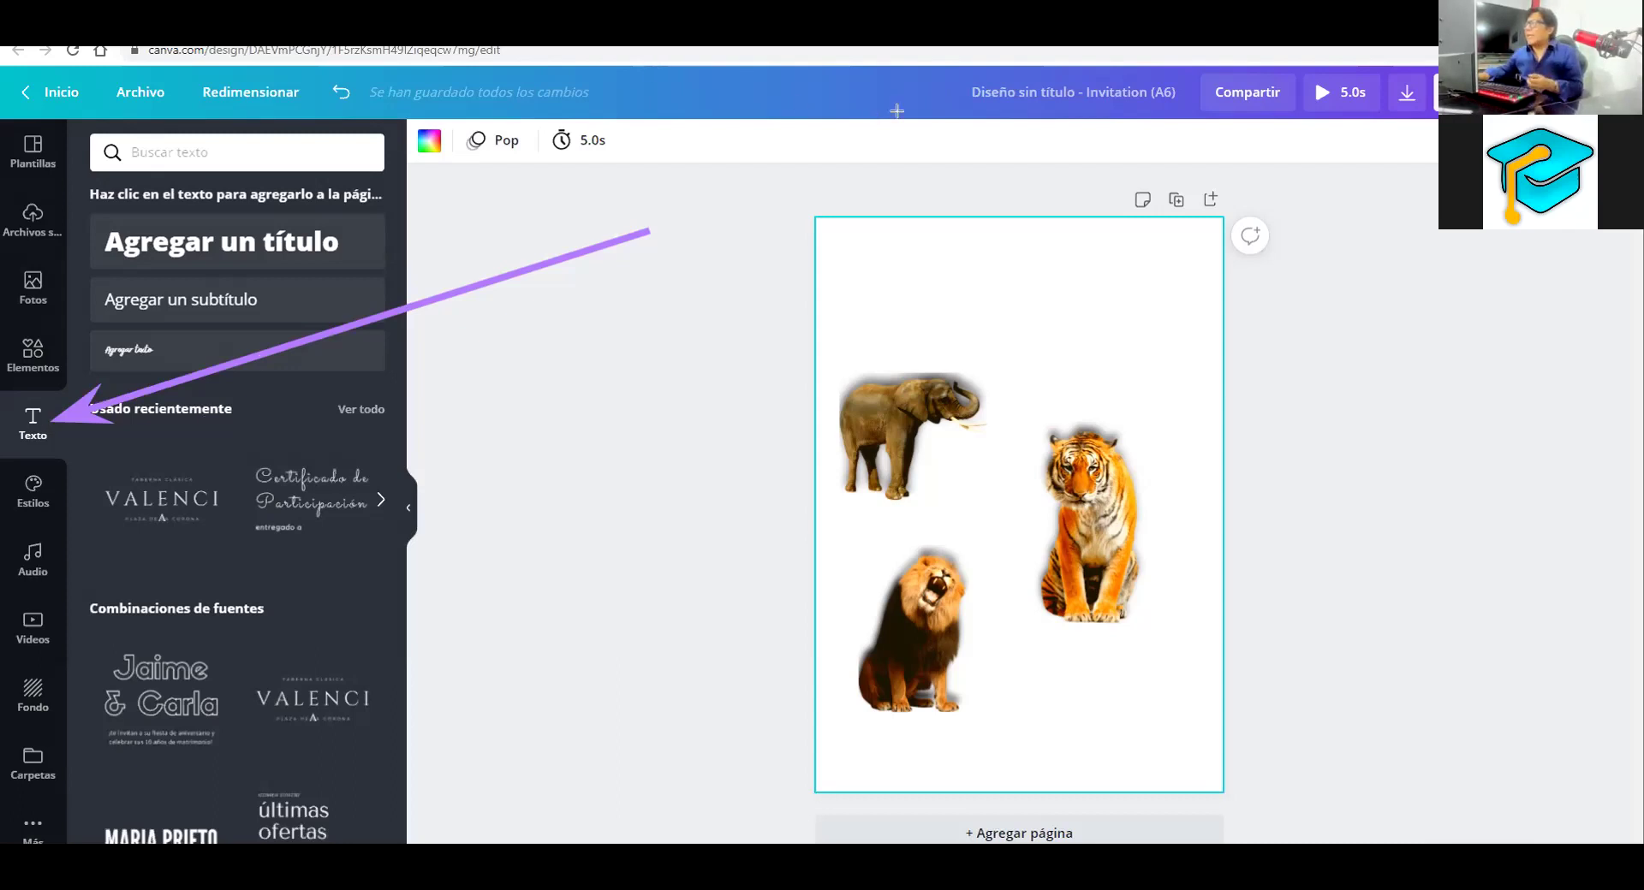
{"action": "key", "text": "Escape"}
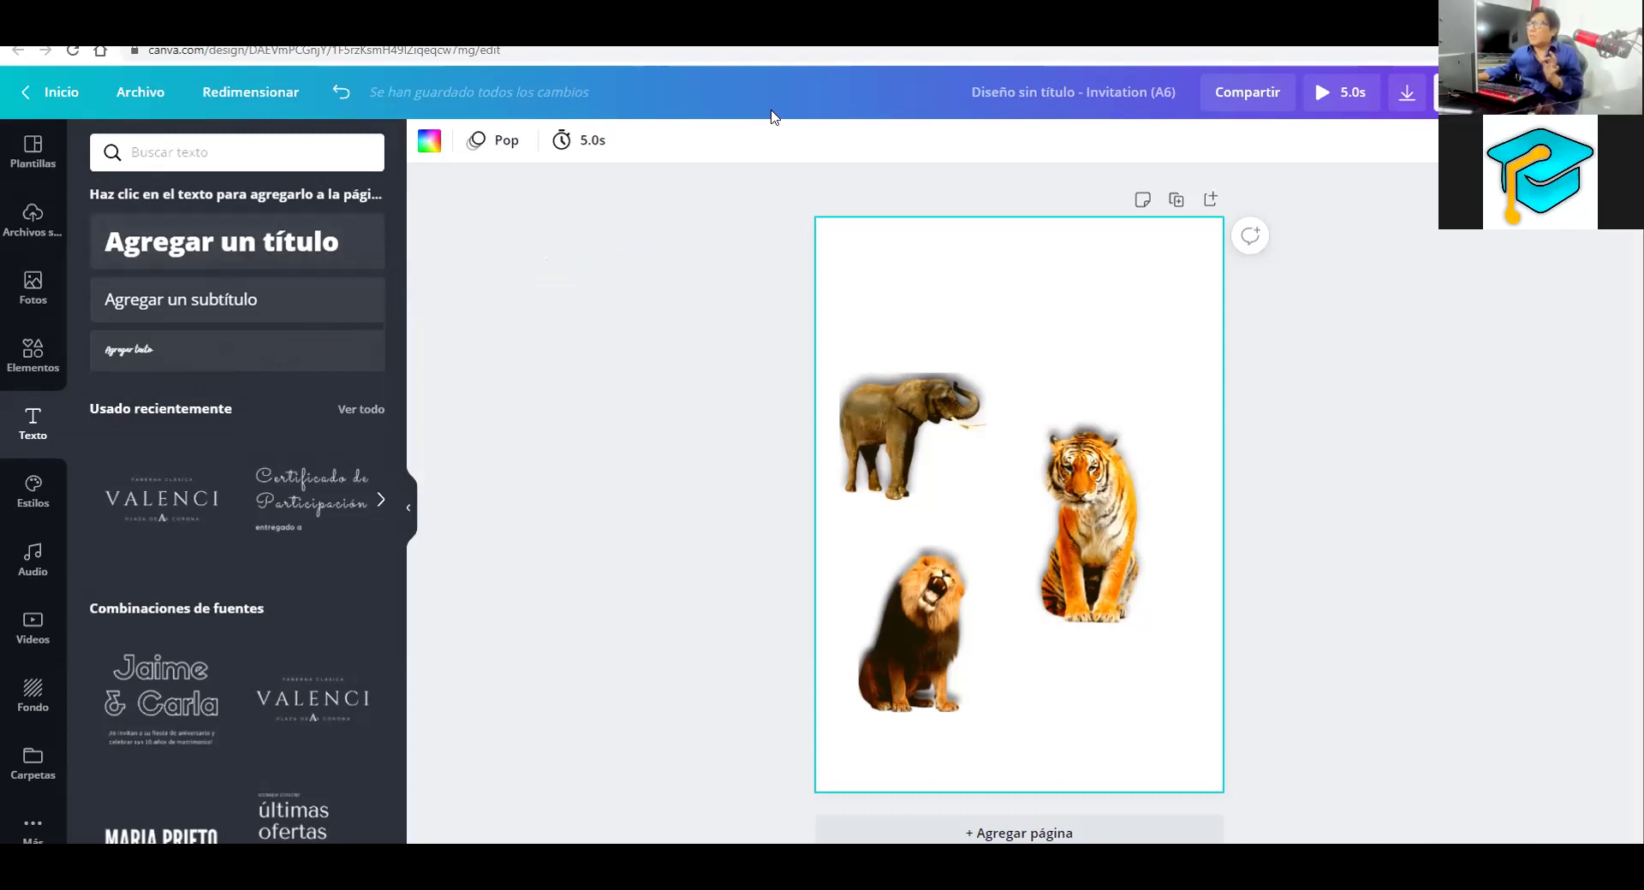
{"action": "mouse_move", "coordinate": [637, 215]}
{"action": "left_mouse_down"}
{"action": "mouse_move", "coordinate": [353, 221]}
{"action": "mouse_move", "coordinate": [342, 240]}
{"action": "mouse_move", "coordinate": [561, 291]}
{"action": "left_mouse_up"}
{"action": "mouse_move", "coordinate": [353, 349]}
{"action": "left_mouse_down"}
{"action": "mouse_move", "coordinate": [591, 349]}
{"action": "mouse_move", "coordinate": [330, 608]}
{"action": "left_mouse_up"}
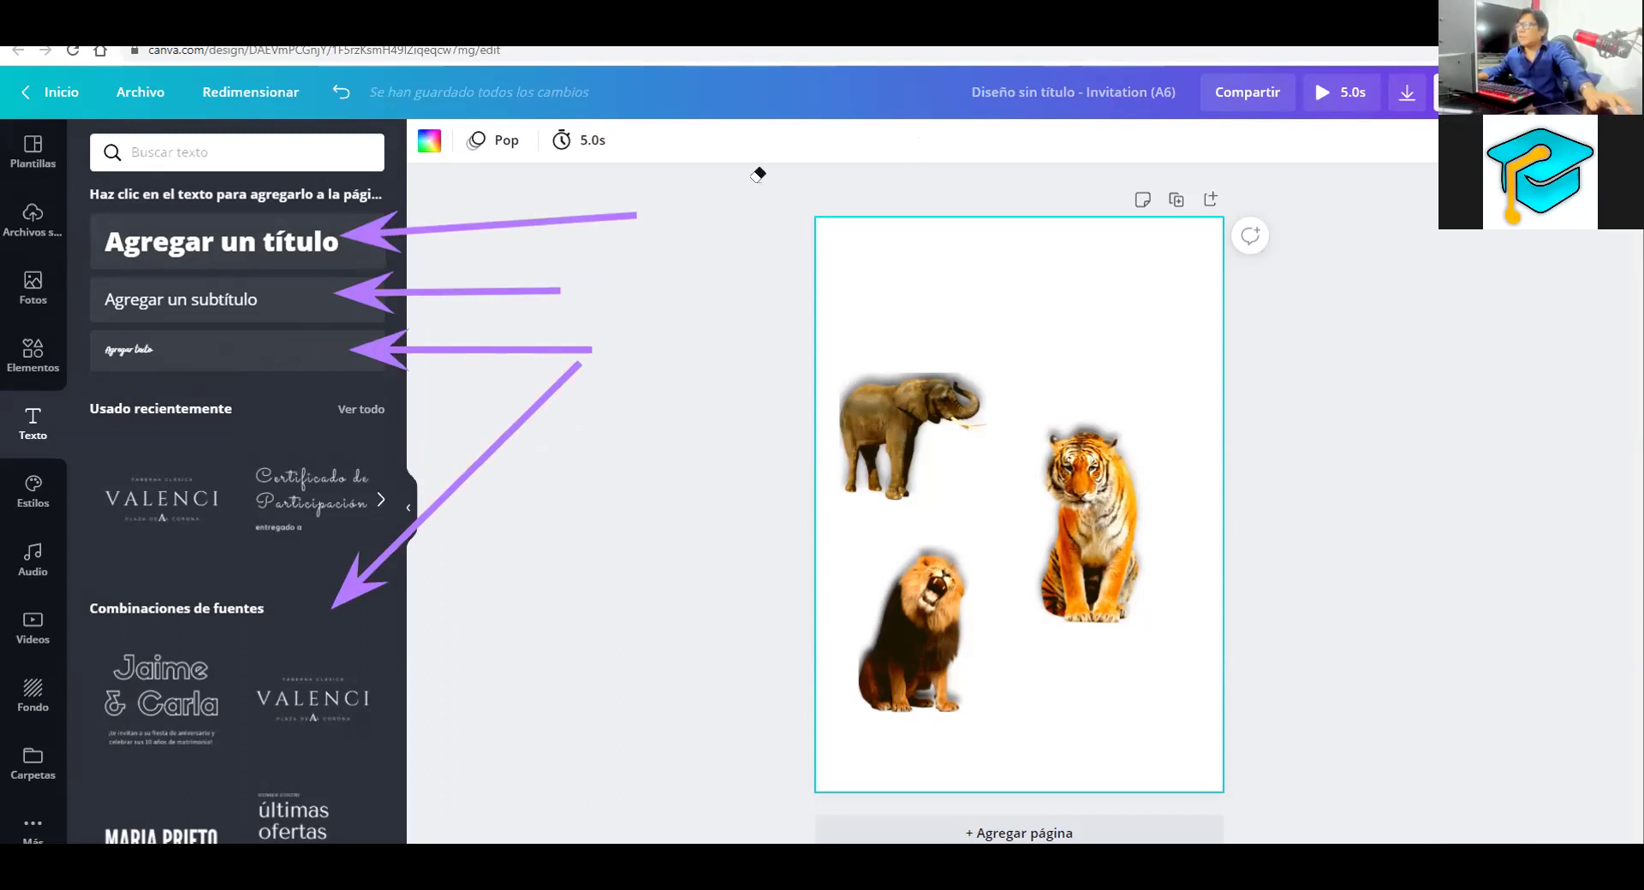
{"action": "key", "text": "e"}
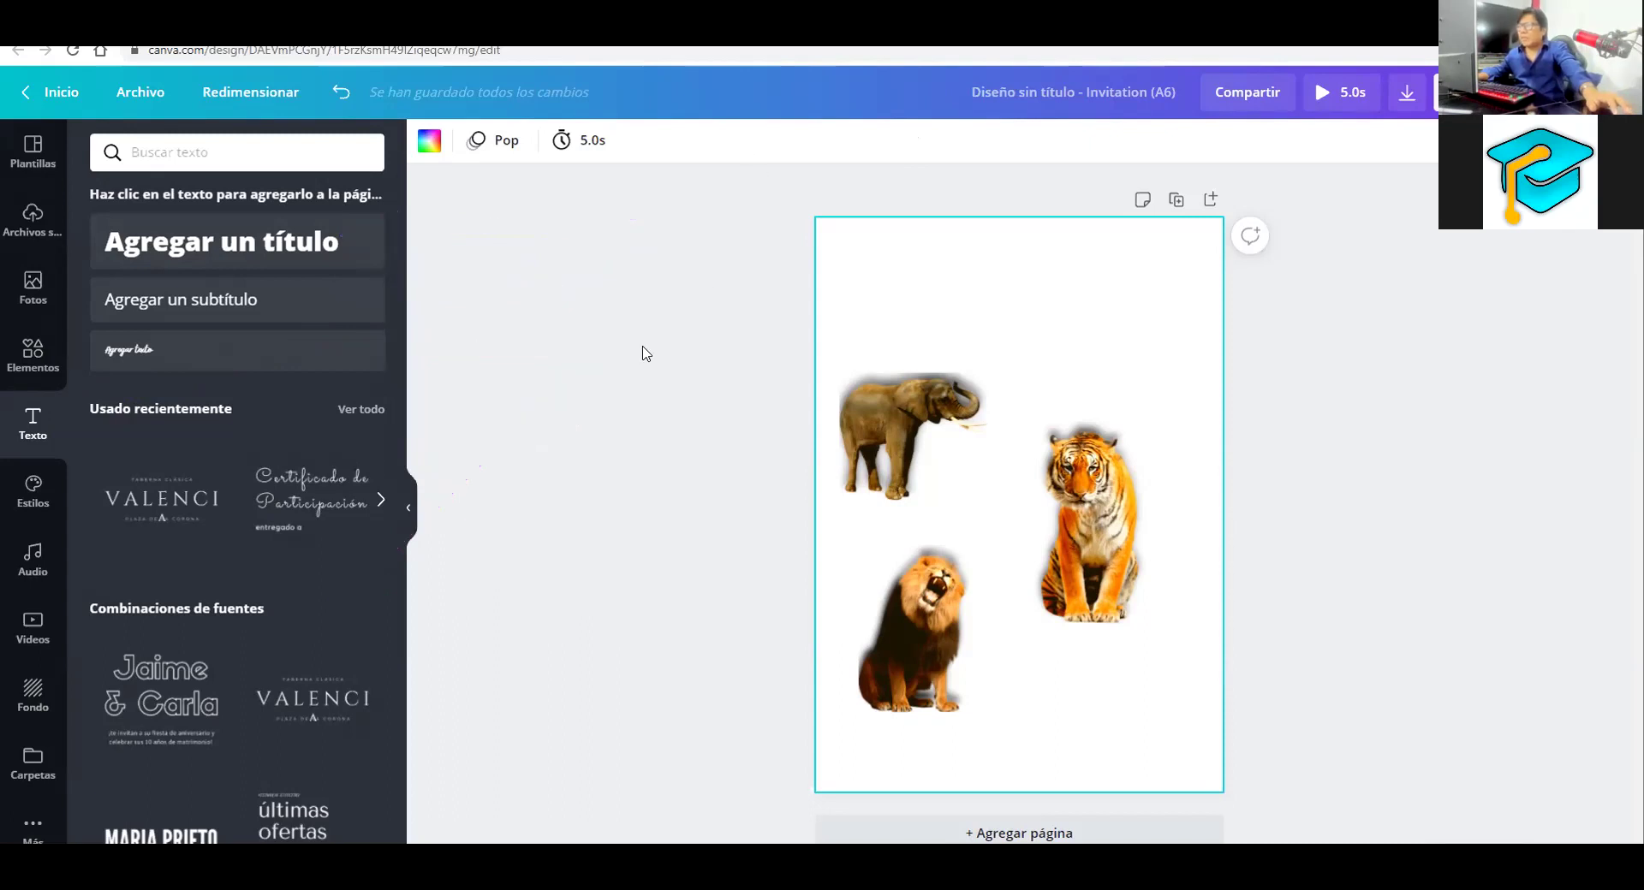
{"action": "left_click", "coordinate": [616, 363]}
Add the ¡Felicidades! font combination to the page
{"action": "scroll", "coordinate": [292, 484], "scroll_direction": "down", "scroll_amount": 3}
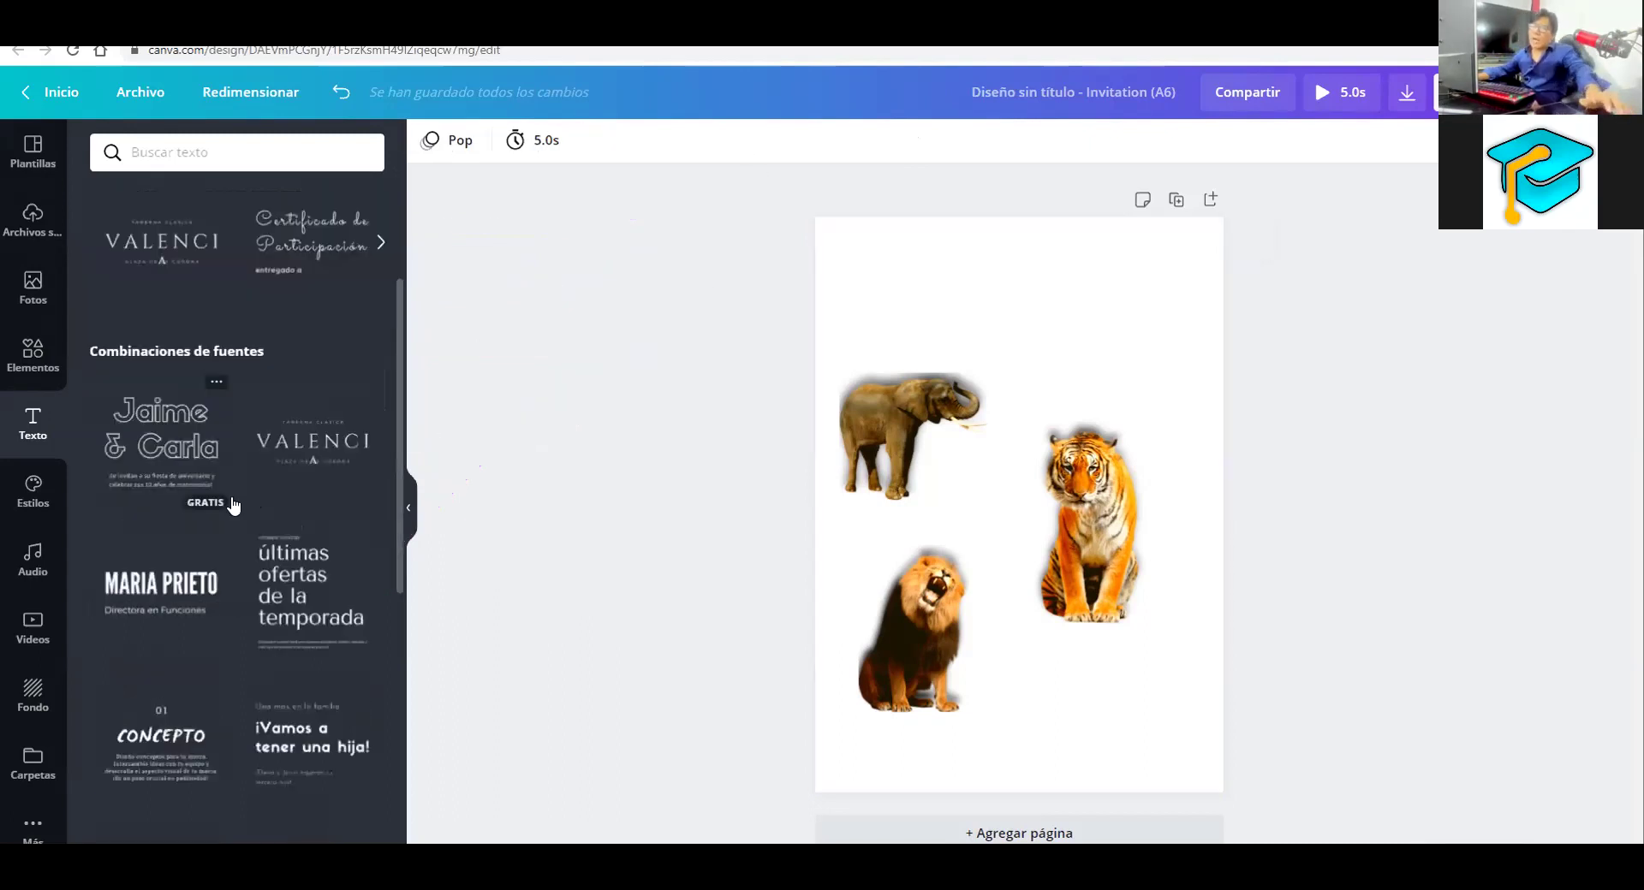
{"action": "scroll", "coordinate": [260, 497], "scroll_direction": "down", "scroll_amount": 5}
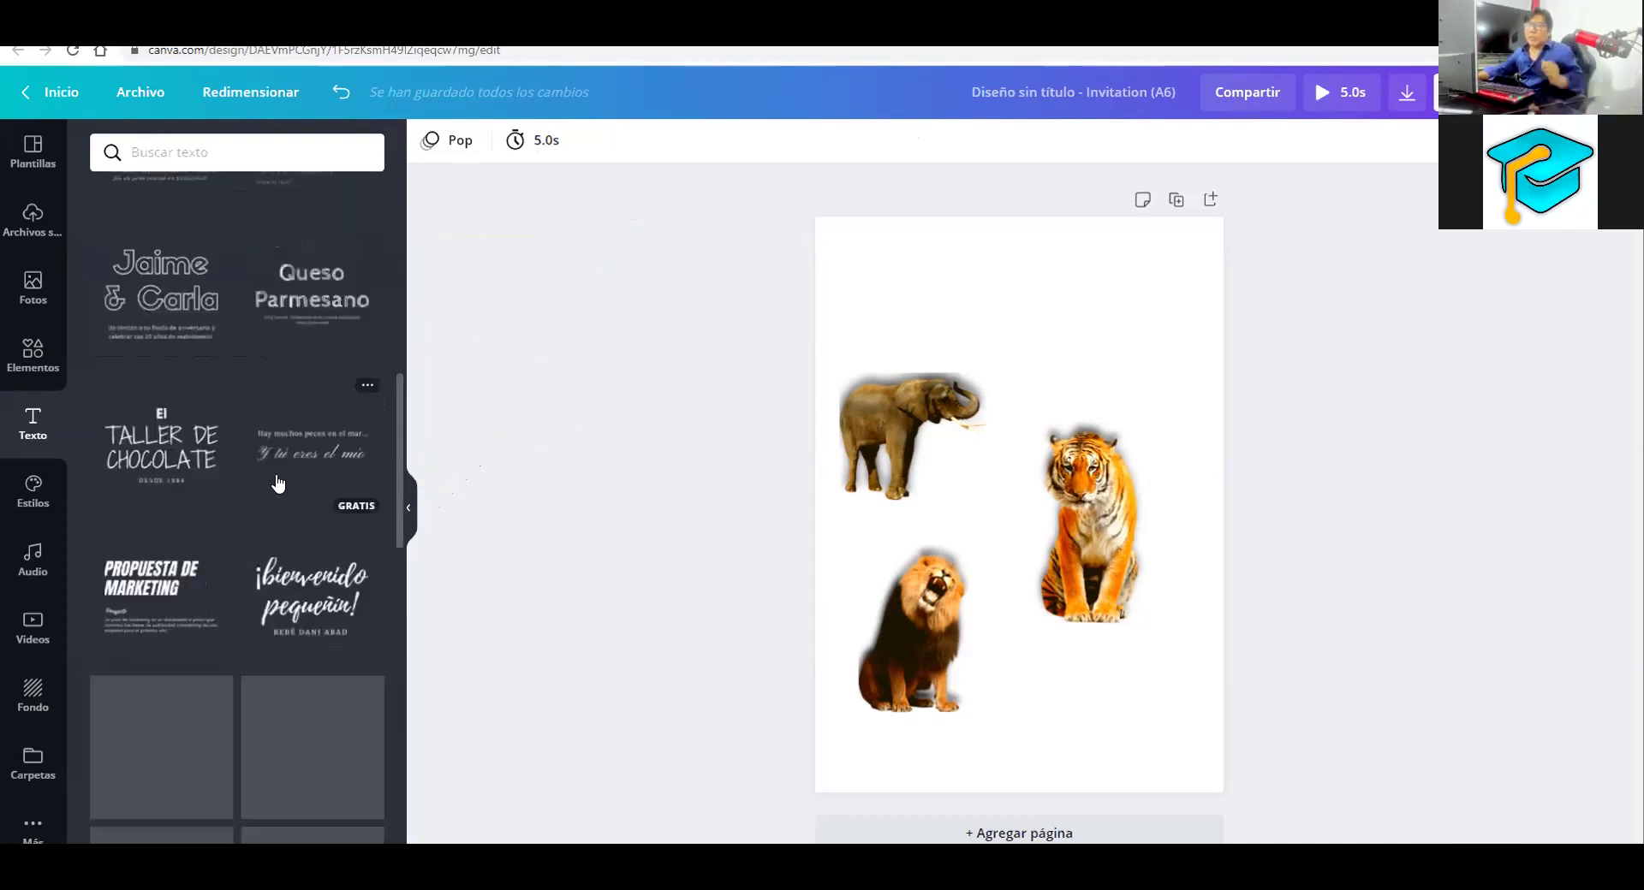
{"action": "scroll", "coordinate": [276, 477], "scroll_direction": "down", "scroll_amount": 3}
{"action": "scroll", "coordinate": [278, 484], "scroll_direction": "down", "scroll_amount": 4}
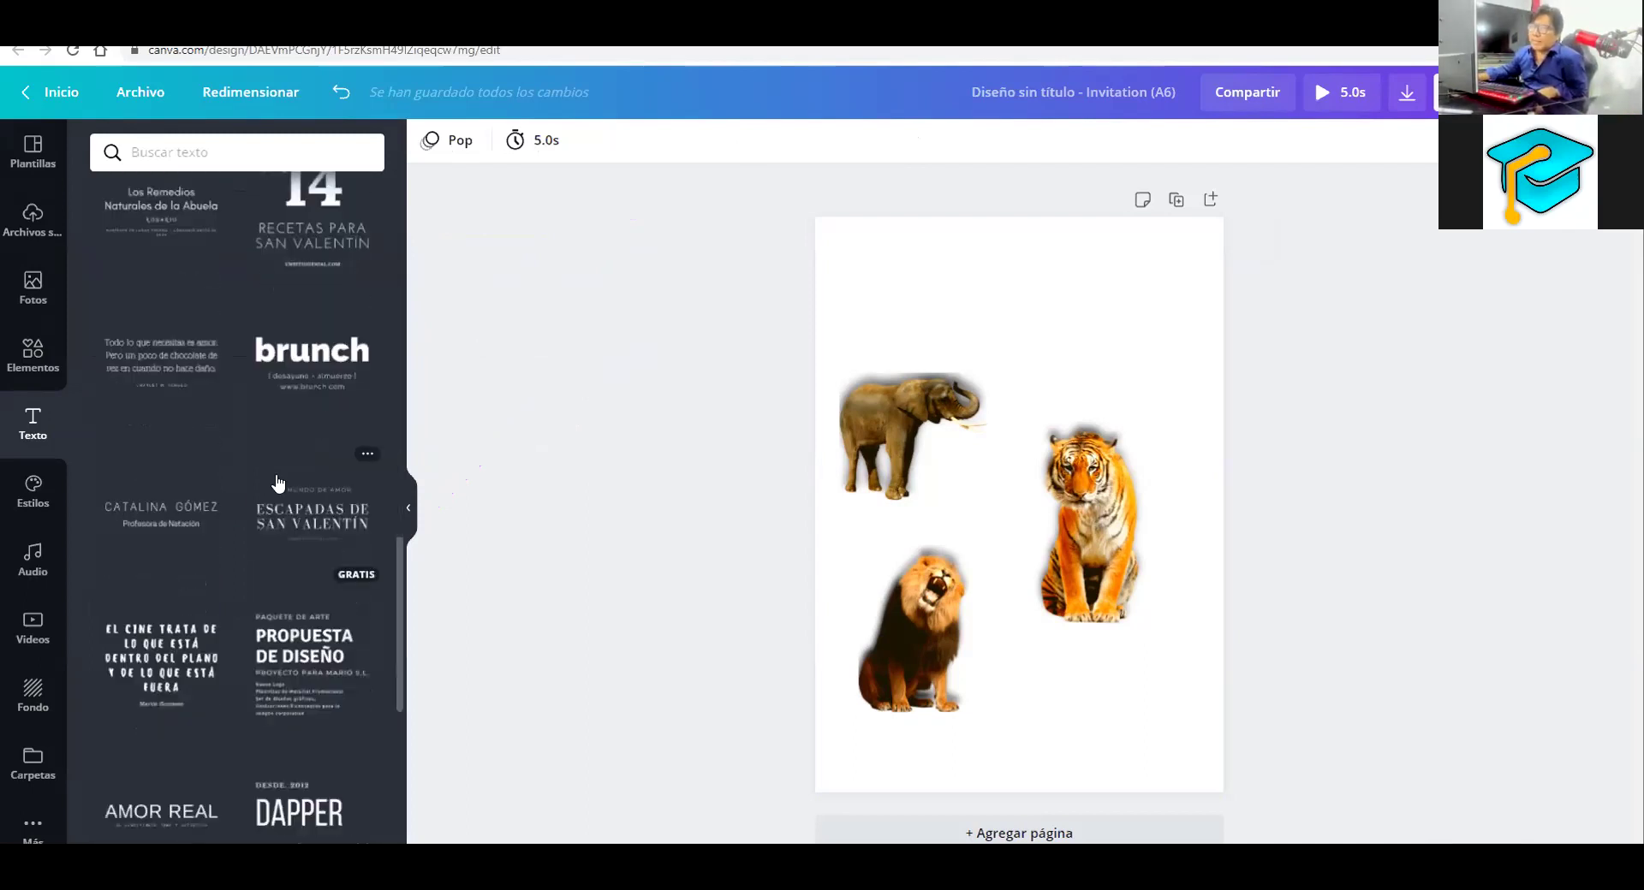
{"action": "scroll", "coordinate": [279, 485], "scroll_direction": "down", "scroll_amount": 7}
{"action": "scroll", "coordinate": [278, 485], "scroll_direction": "down", "scroll_amount": 5}
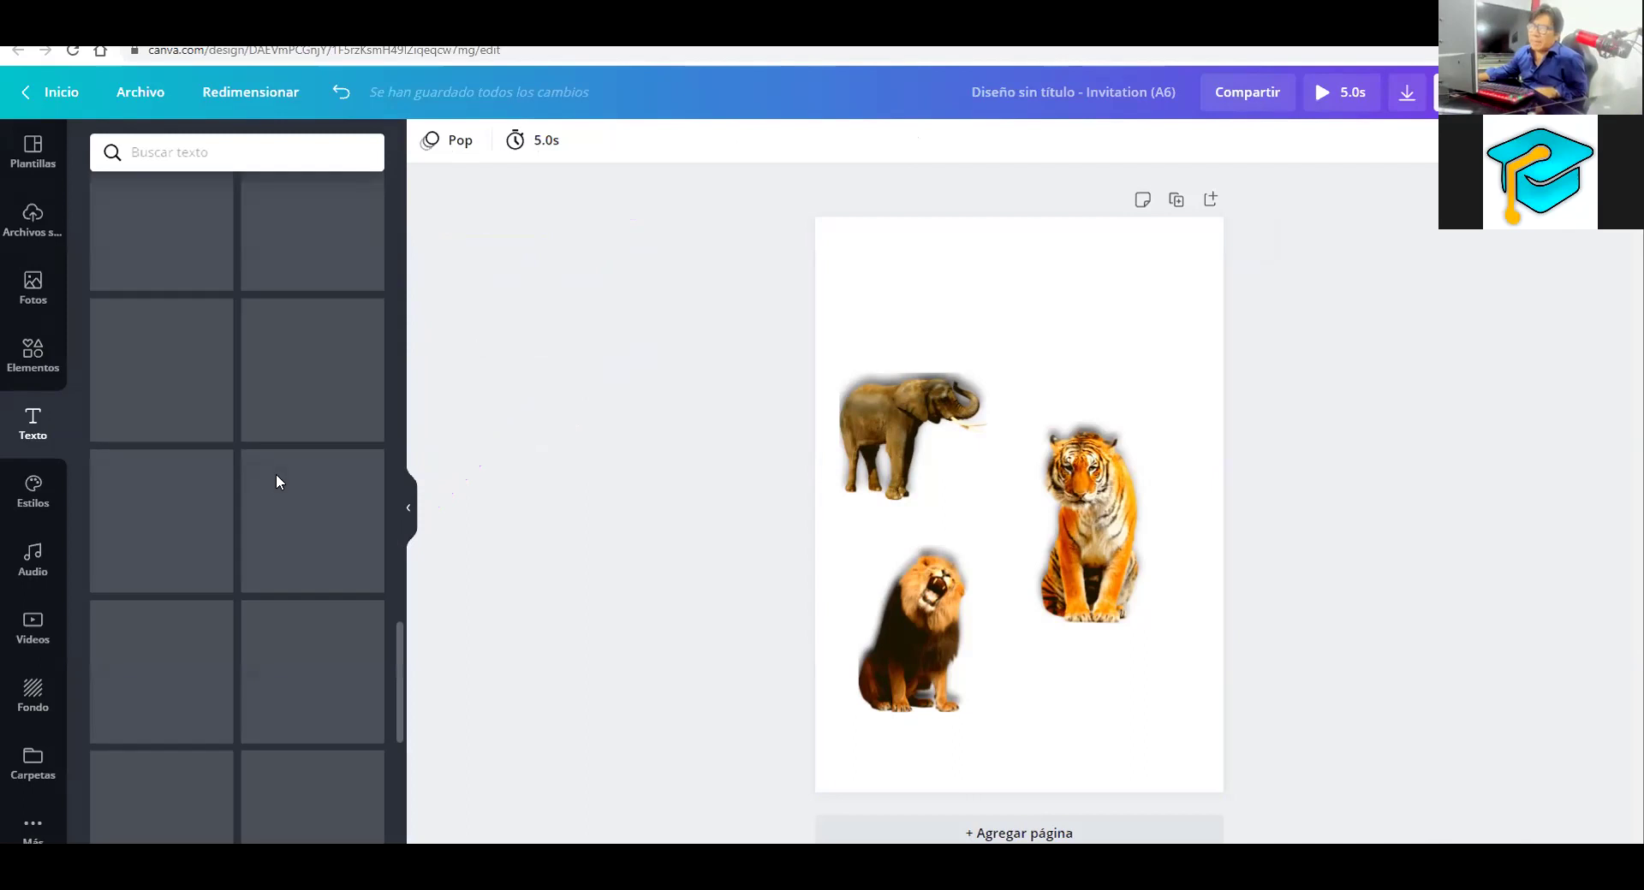
{"action": "scroll", "coordinate": [278, 485], "scroll_direction": "down", "scroll_amount": 3}
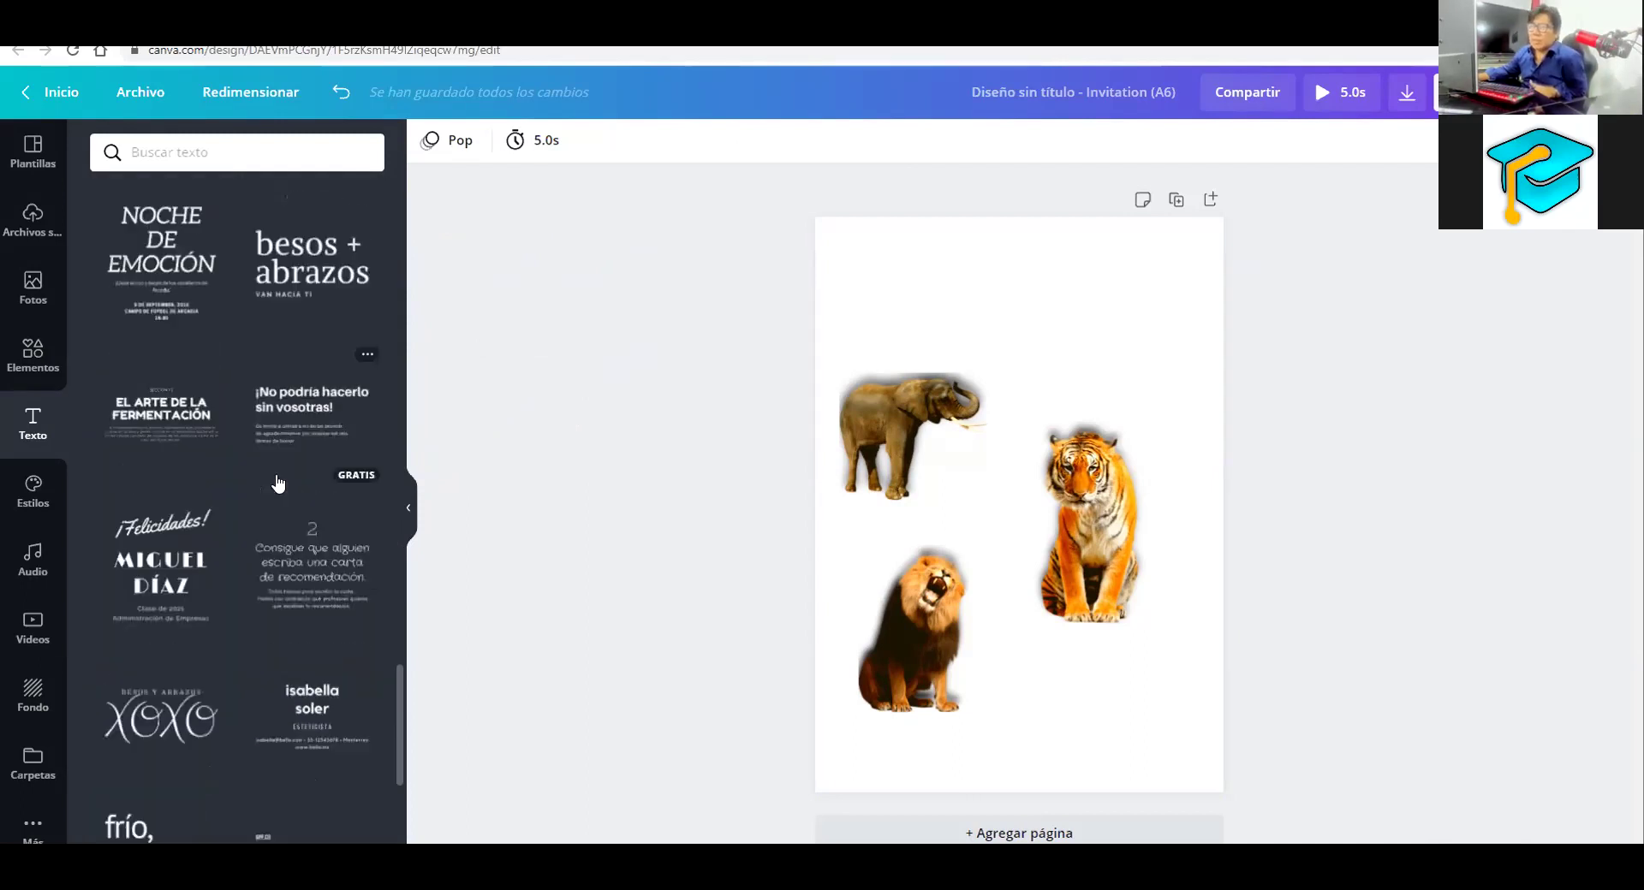
{"action": "scroll", "coordinate": [278, 484], "scroll_direction": "down", "scroll_amount": 1}
{"action": "scroll", "coordinate": [279, 484], "scroll_direction": "down", "scroll_amount": 4}
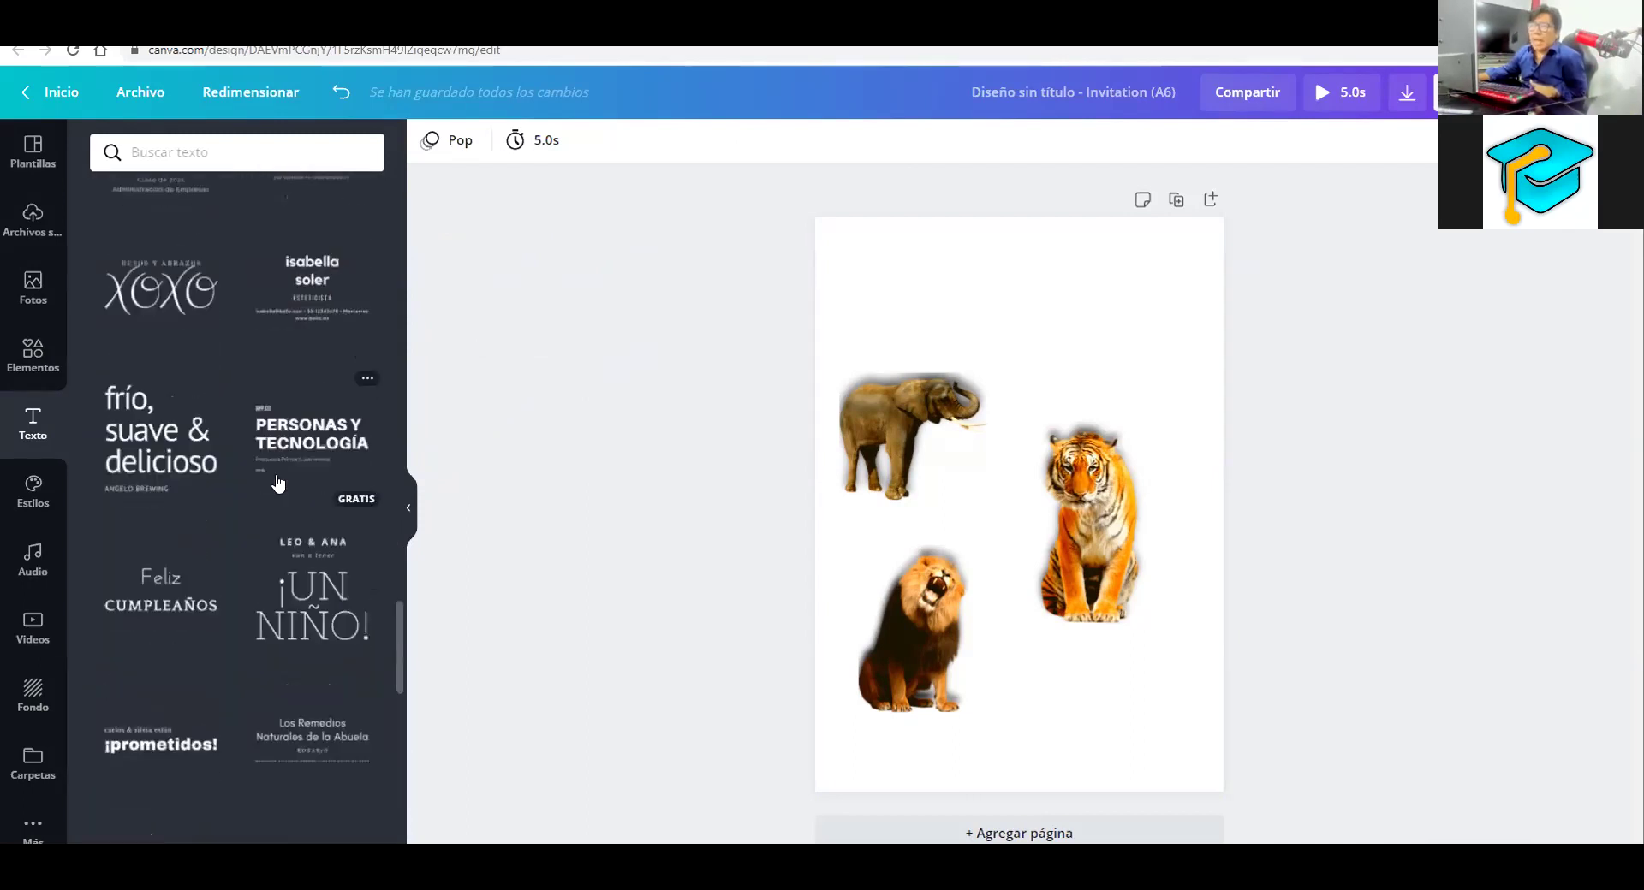
{"action": "scroll", "coordinate": [279, 485], "scroll_direction": "up", "scroll_amount": 5}
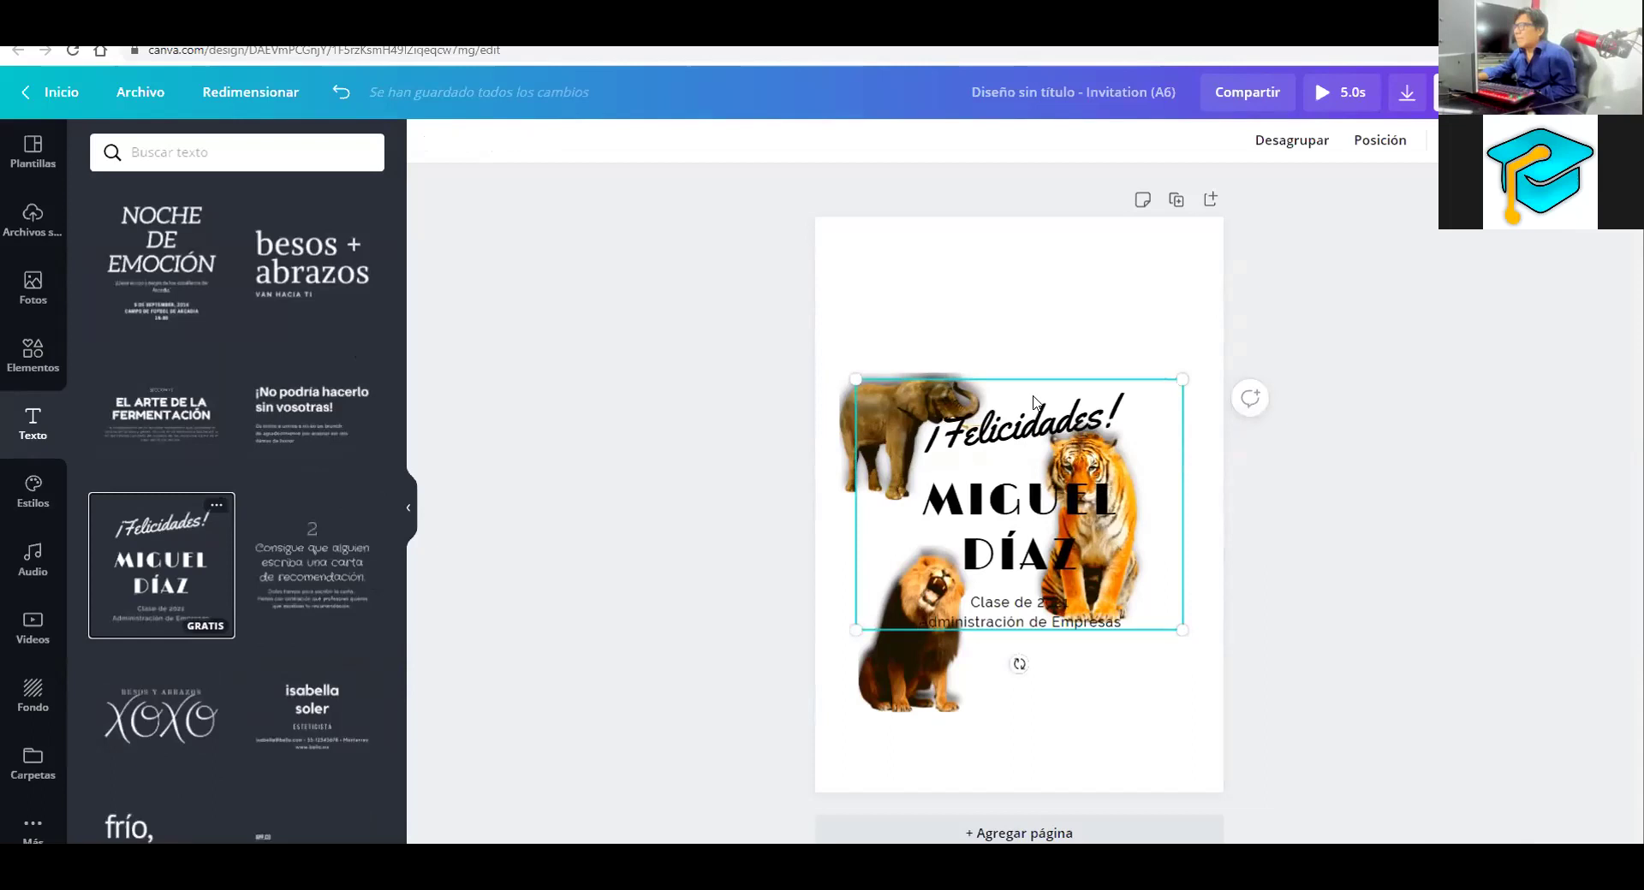
{"action": "left_click", "coordinate": [1004, 603]}
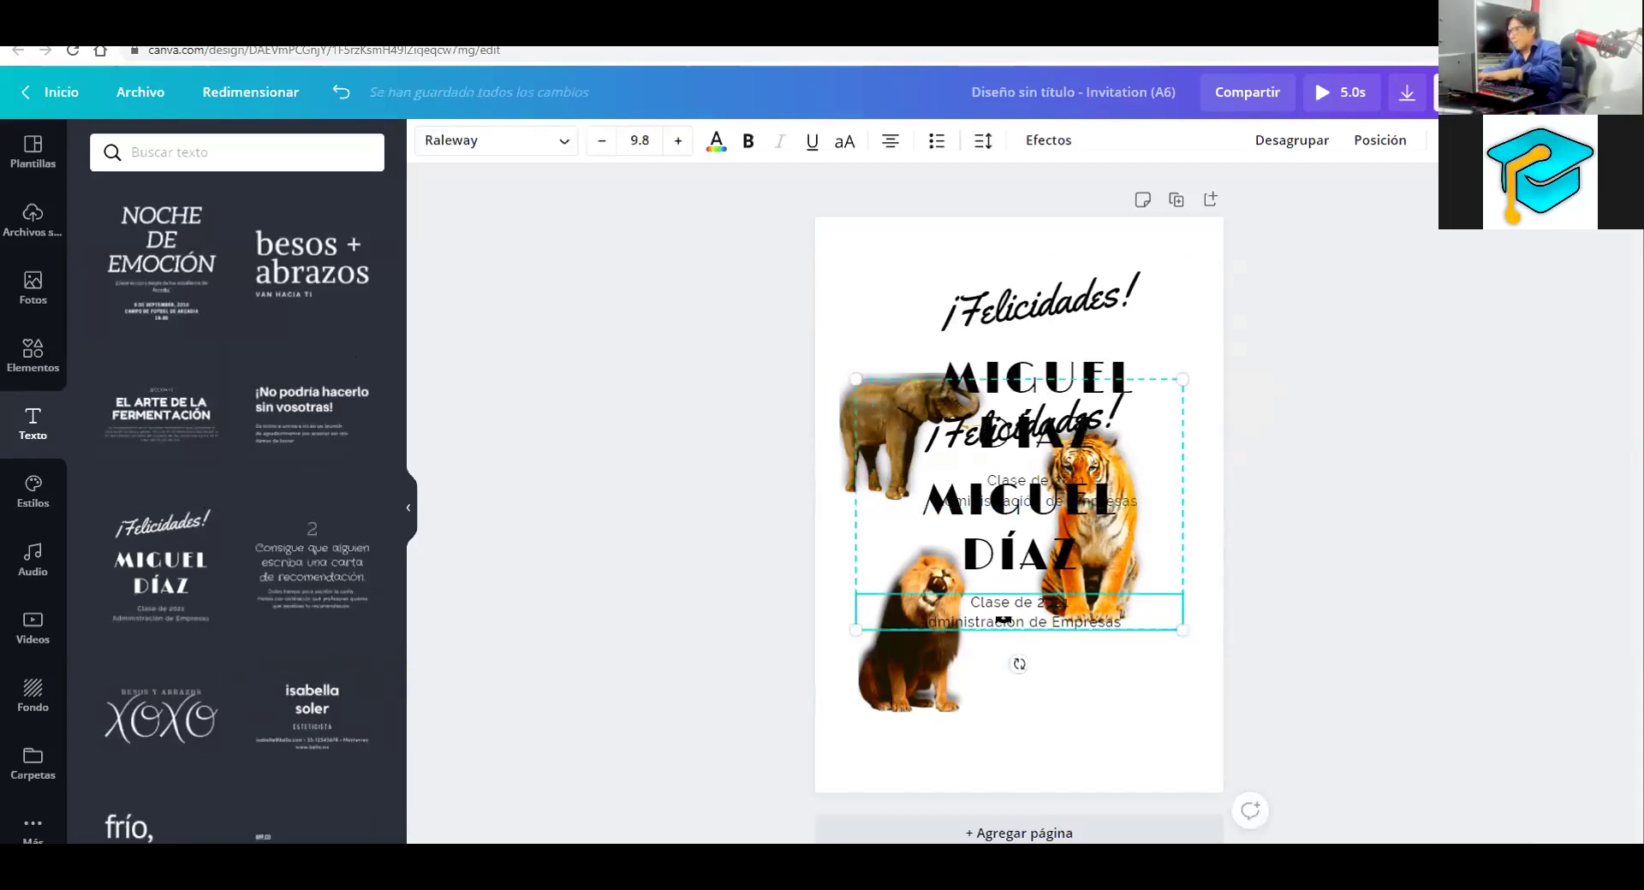
Delete all the ¡Felicidades! combination's text elements from the page
{"action": "key", "text": "Delete"}
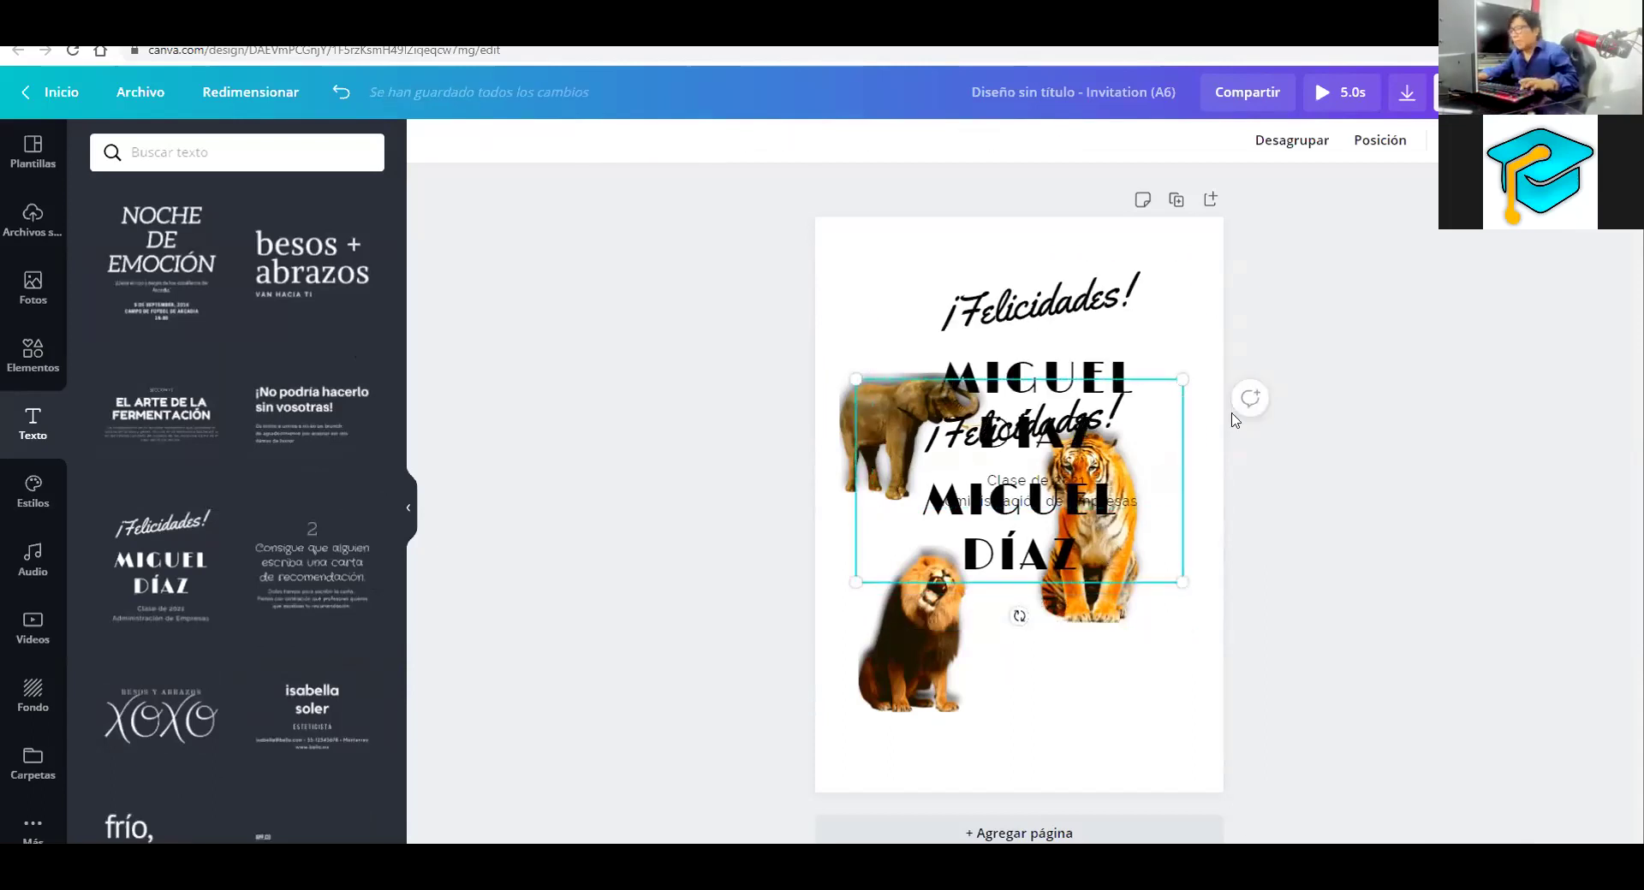
{"action": "key", "text": "ctrl+z"}
{"action": "left_click", "coordinate": [1040, 403]}
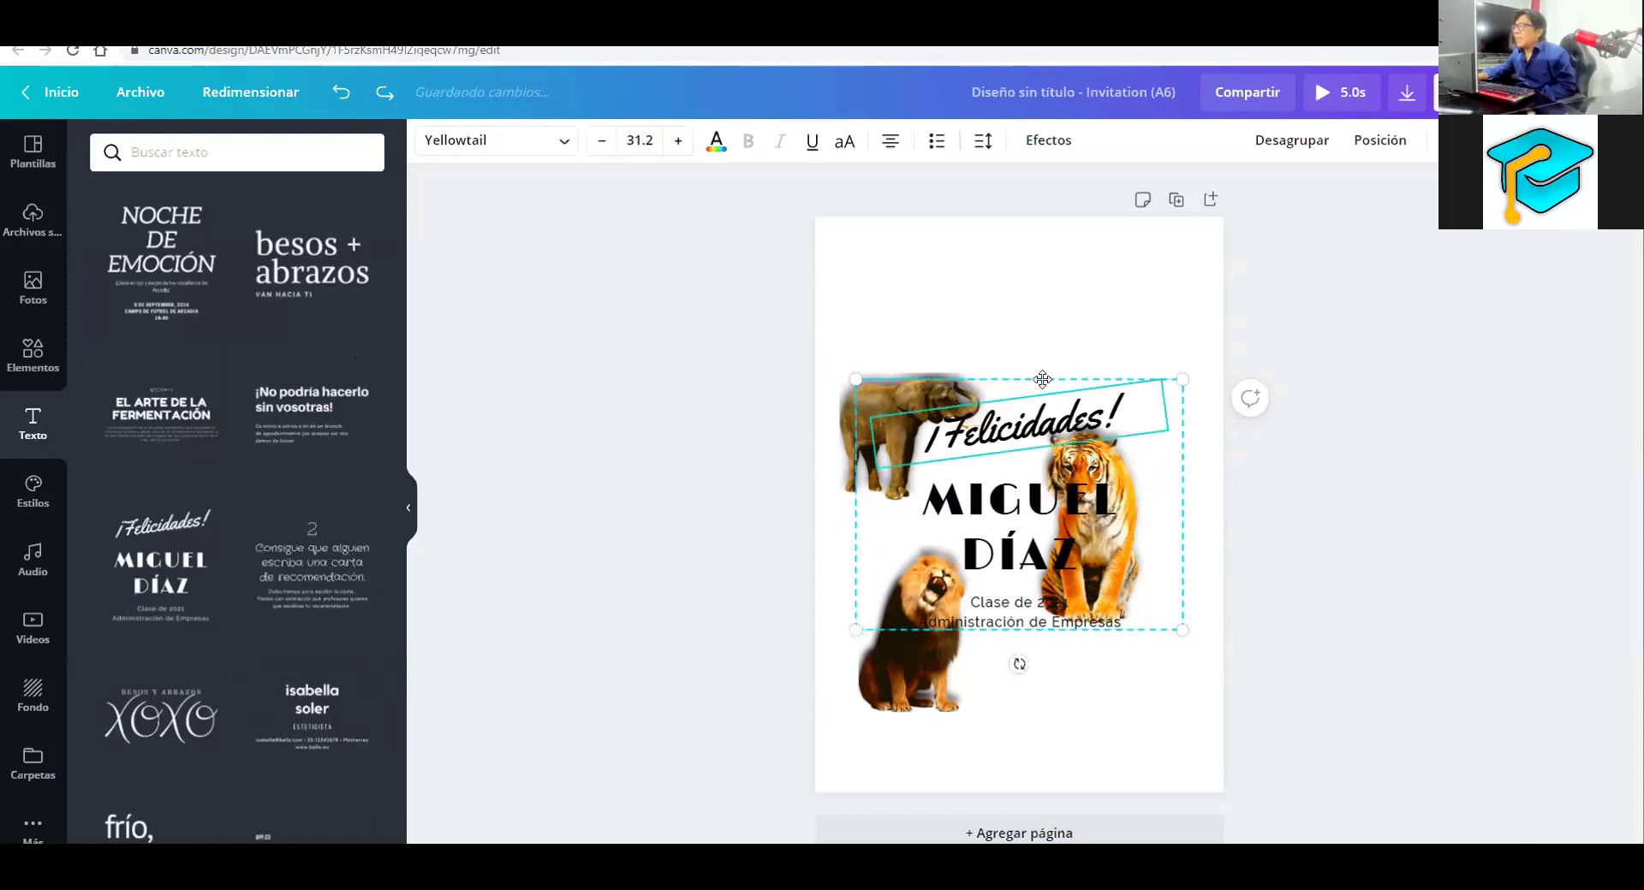
{"action": "key", "text": "ctrl+y"}
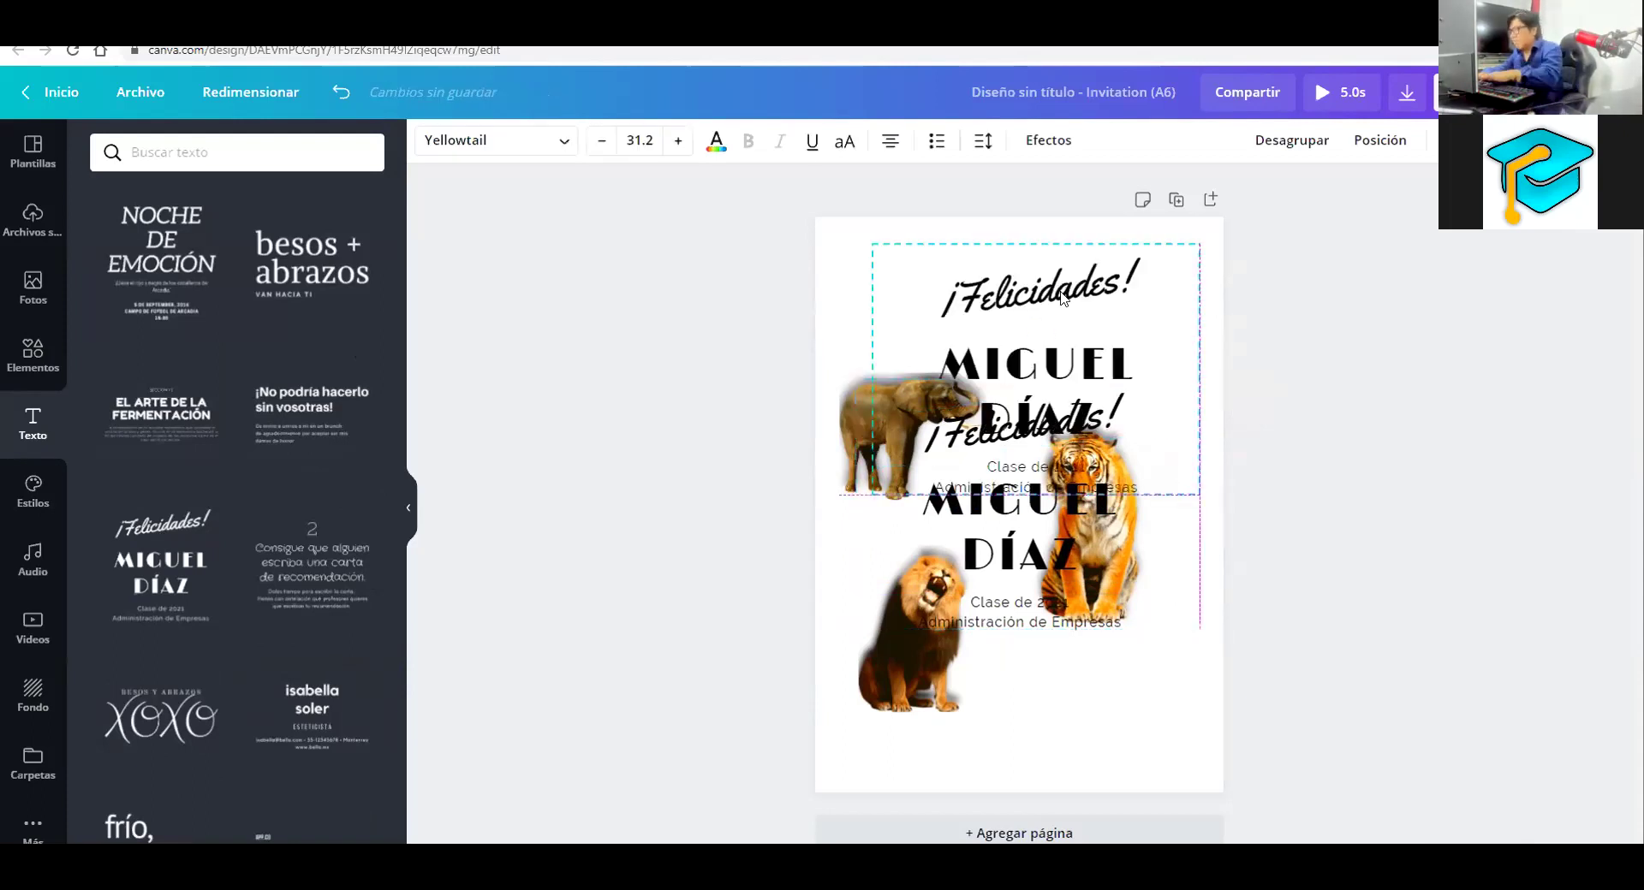
{"action": "key", "text": "Delete"}
{"action": "key", "text": "Delete"}
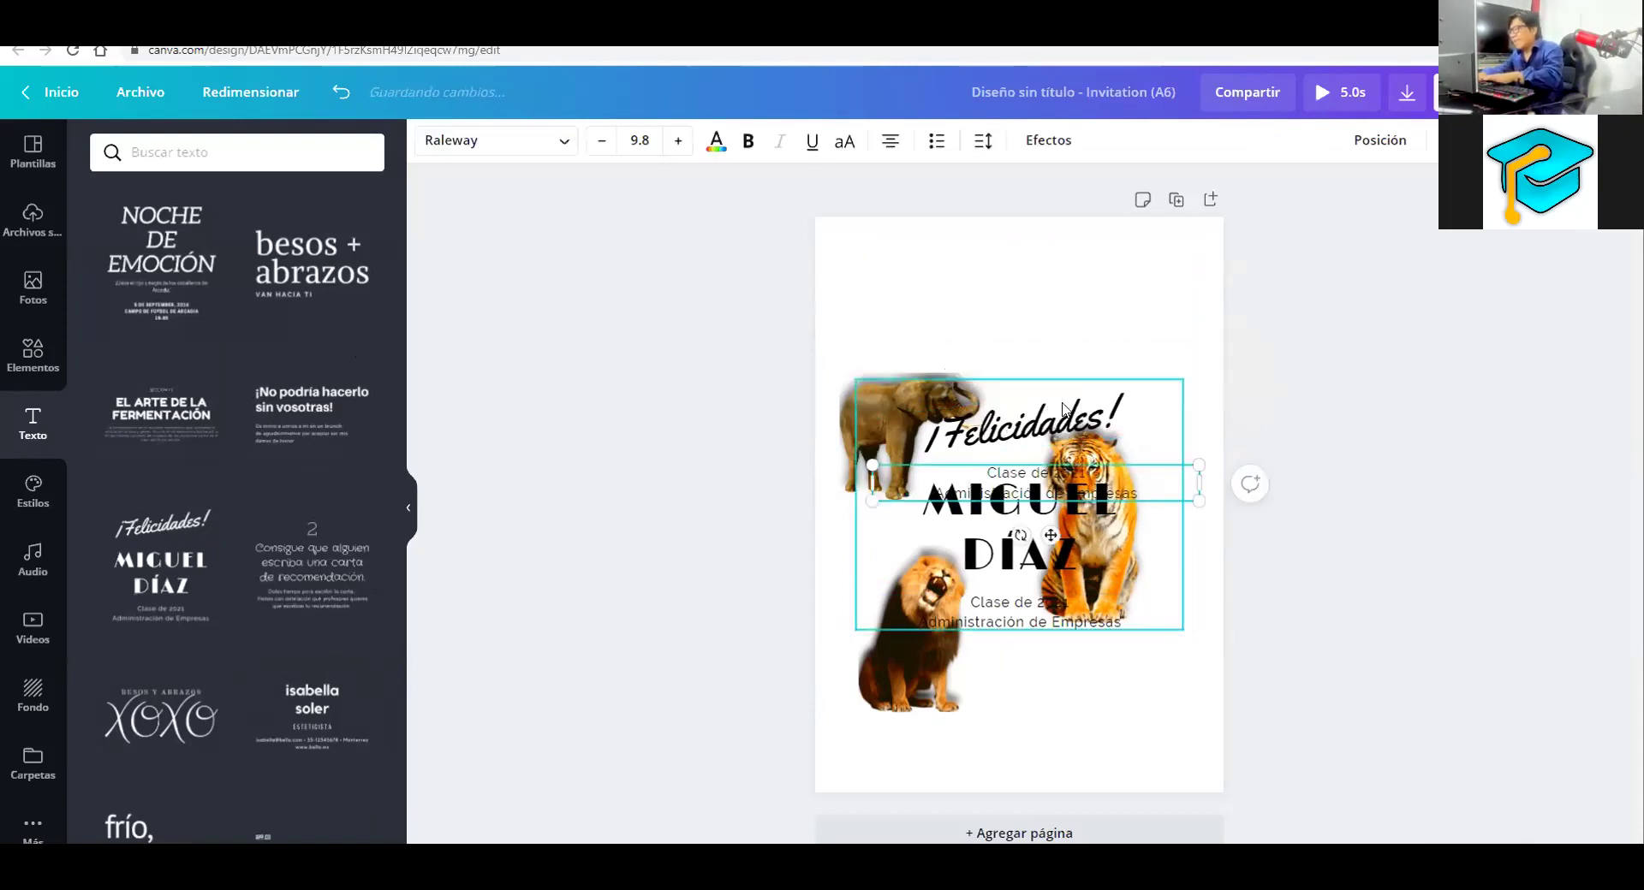
{"action": "key", "text": "Delete"}
{"action": "key", "text": "Delete"}
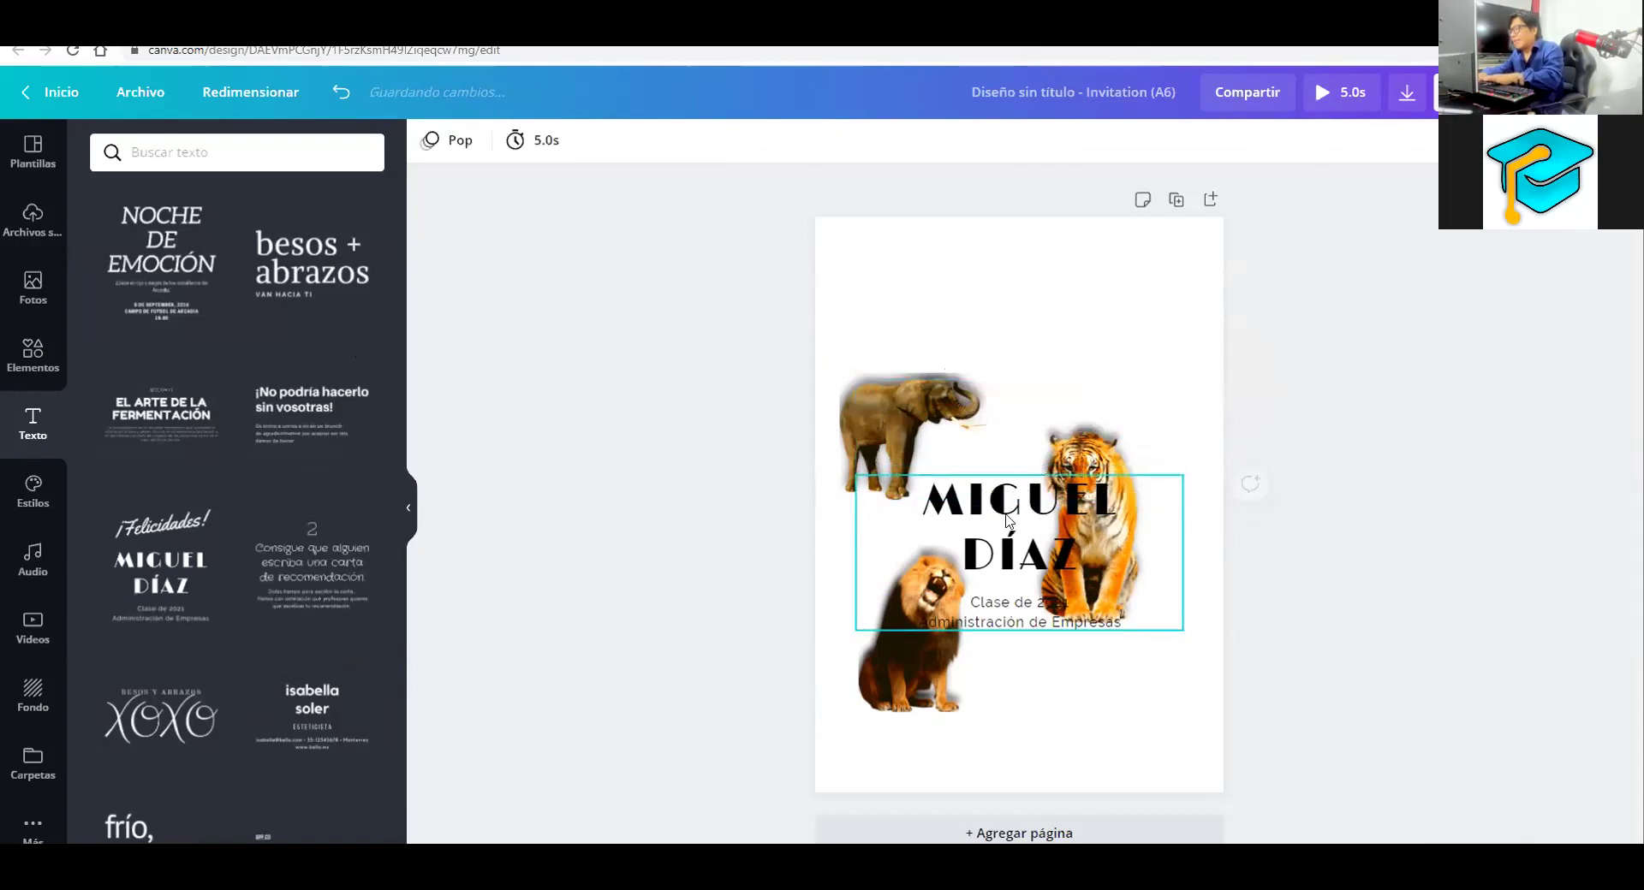
{"action": "left_click", "coordinate": [1007, 519]}
{"action": "key", "text": "Delete"}
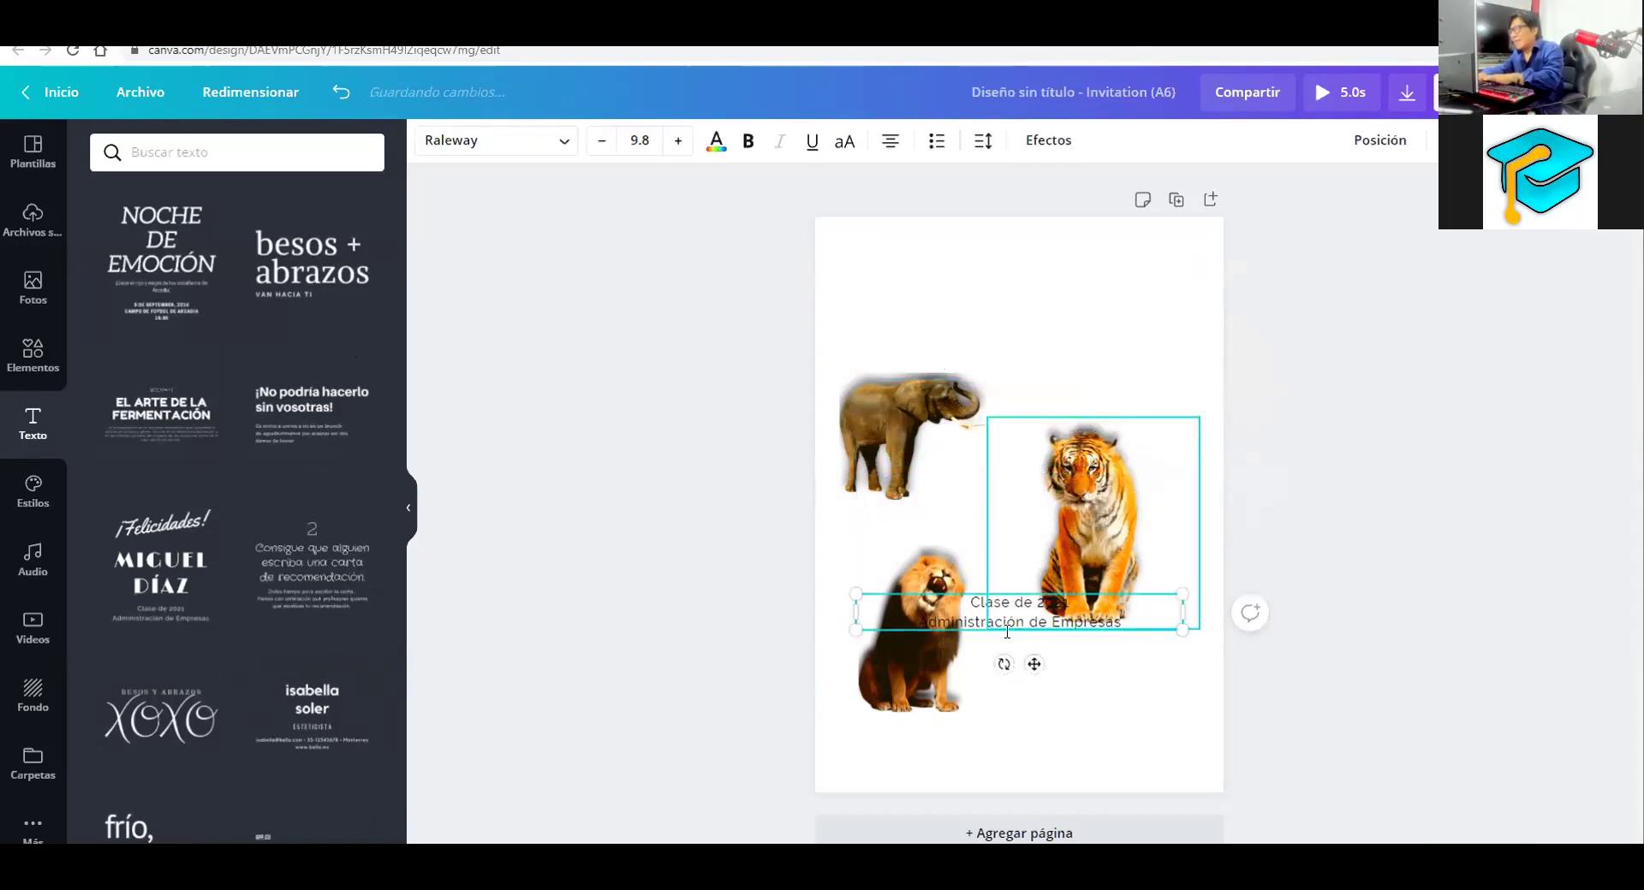
Move the tiger lower and the elephant to the centre above it
{"action": "left_click_drag", "start_coordinate": [1085, 518], "coordinate": [1232, 455]}
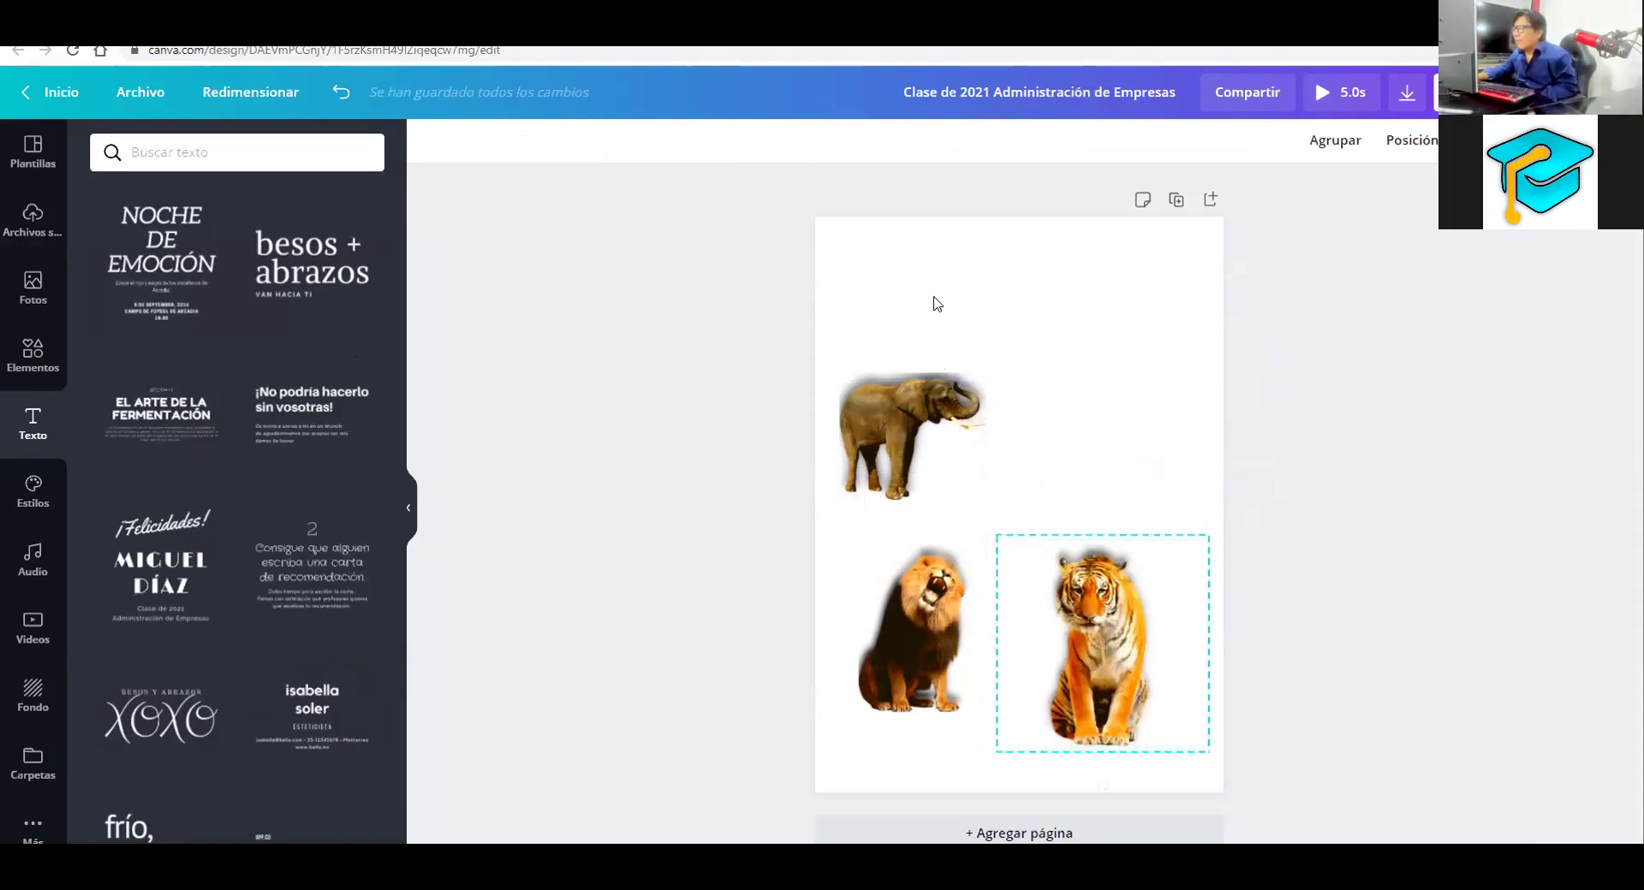
{"action": "left_click_drag", "start_coordinate": [900, 439], "coordinate": [1039, 479]}
{"action": "left_click", "coordinate": [1166, 366]}
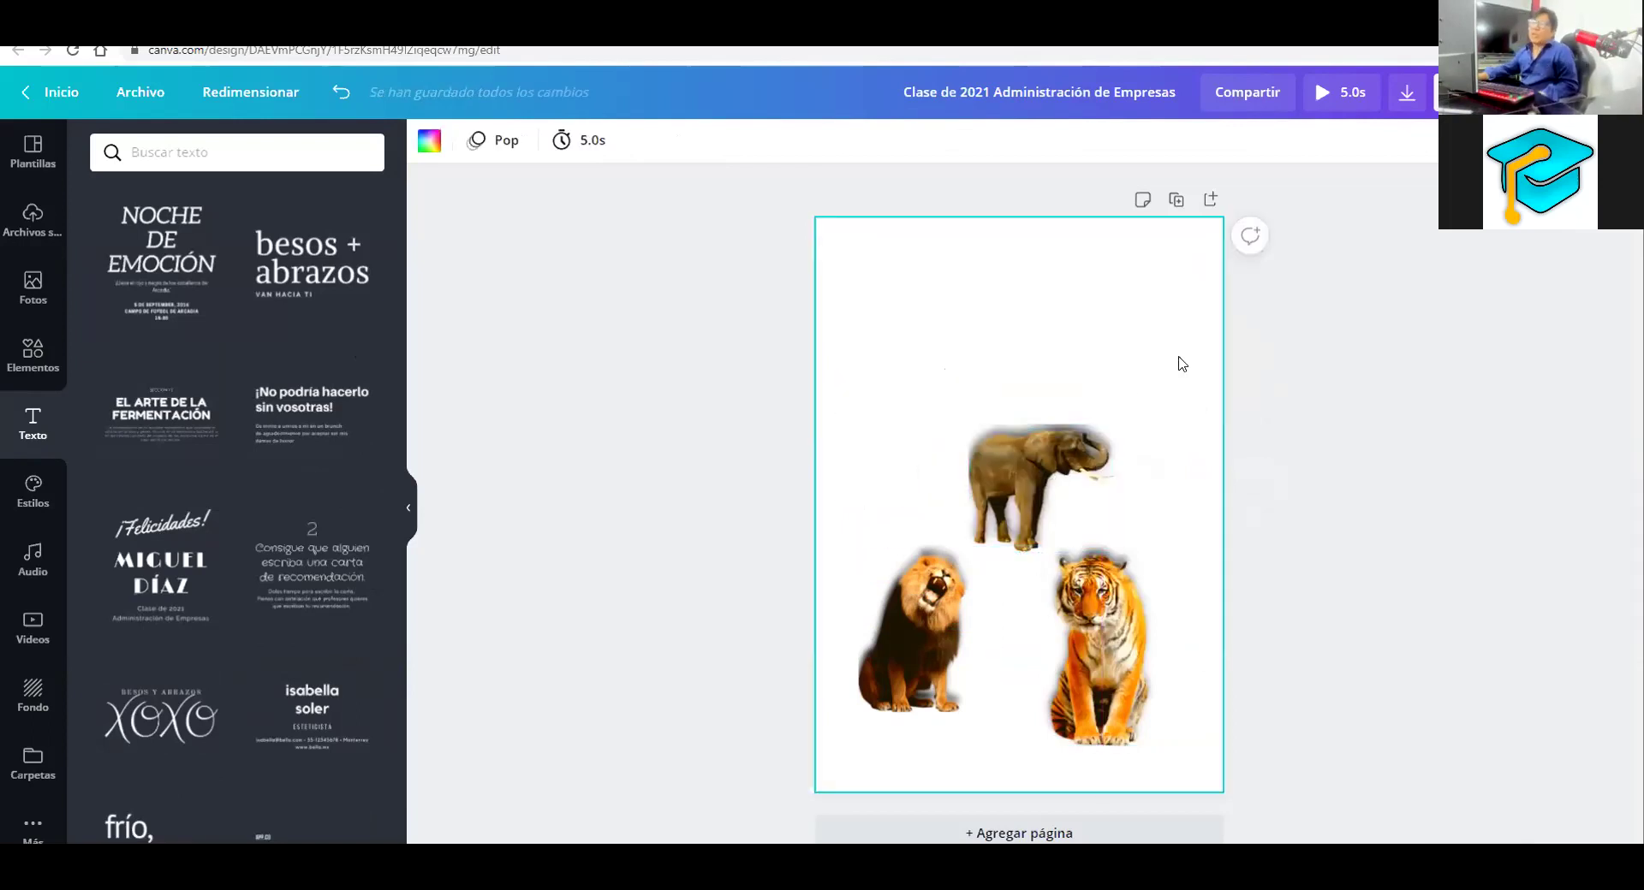
{"action": "left_click", "coordinate": [184, 557]}
{"action": "left_click", "coordinate": [1060, 501]}
{"action": "left_click_drag", "start_coordinate": [1060, 501], "coordinate": [994, 355]}
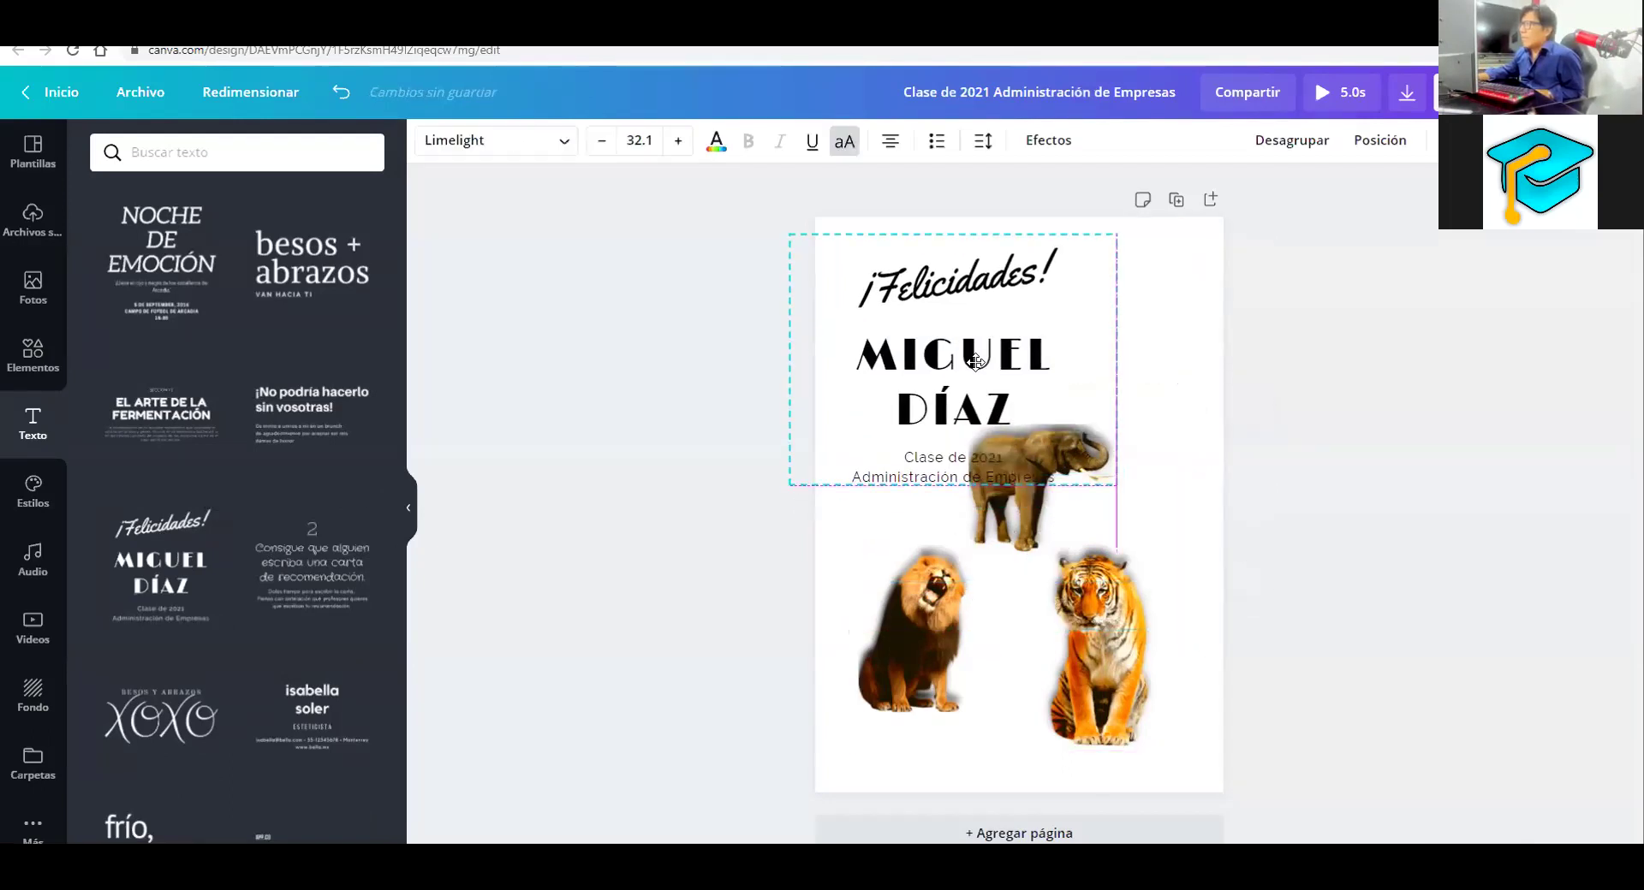
{"action": "left_click_drag", "start_coordinate": [1113, 234], "coordinate": [1046, 264]}
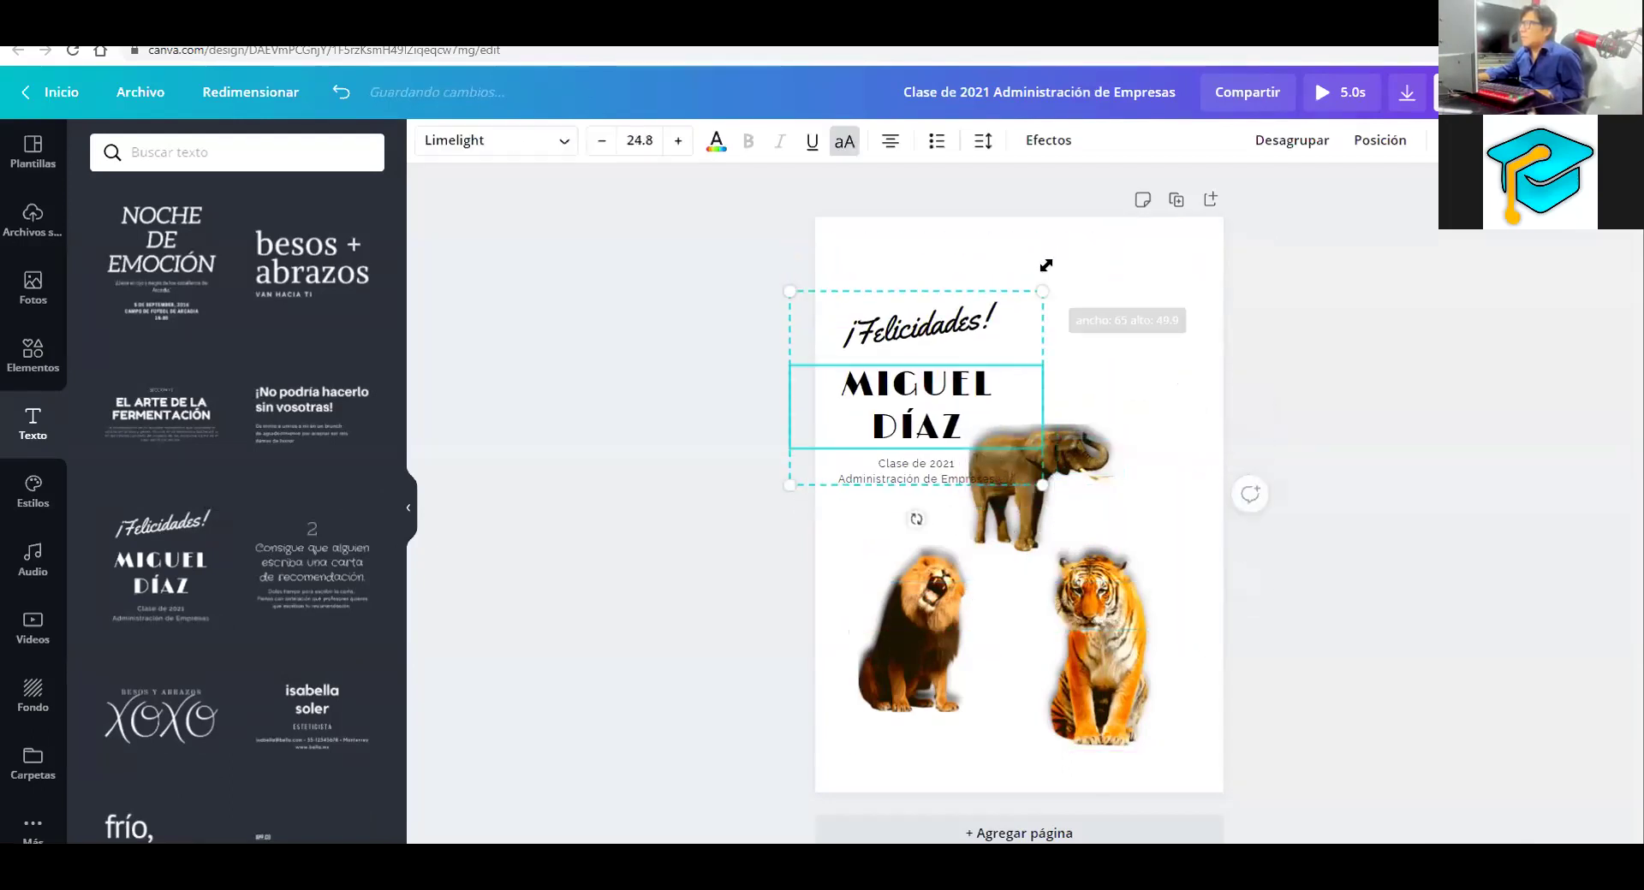
{"action": "left_click_drag", "start_coordinate": [955, 324], "coordinate": [936, 310]}
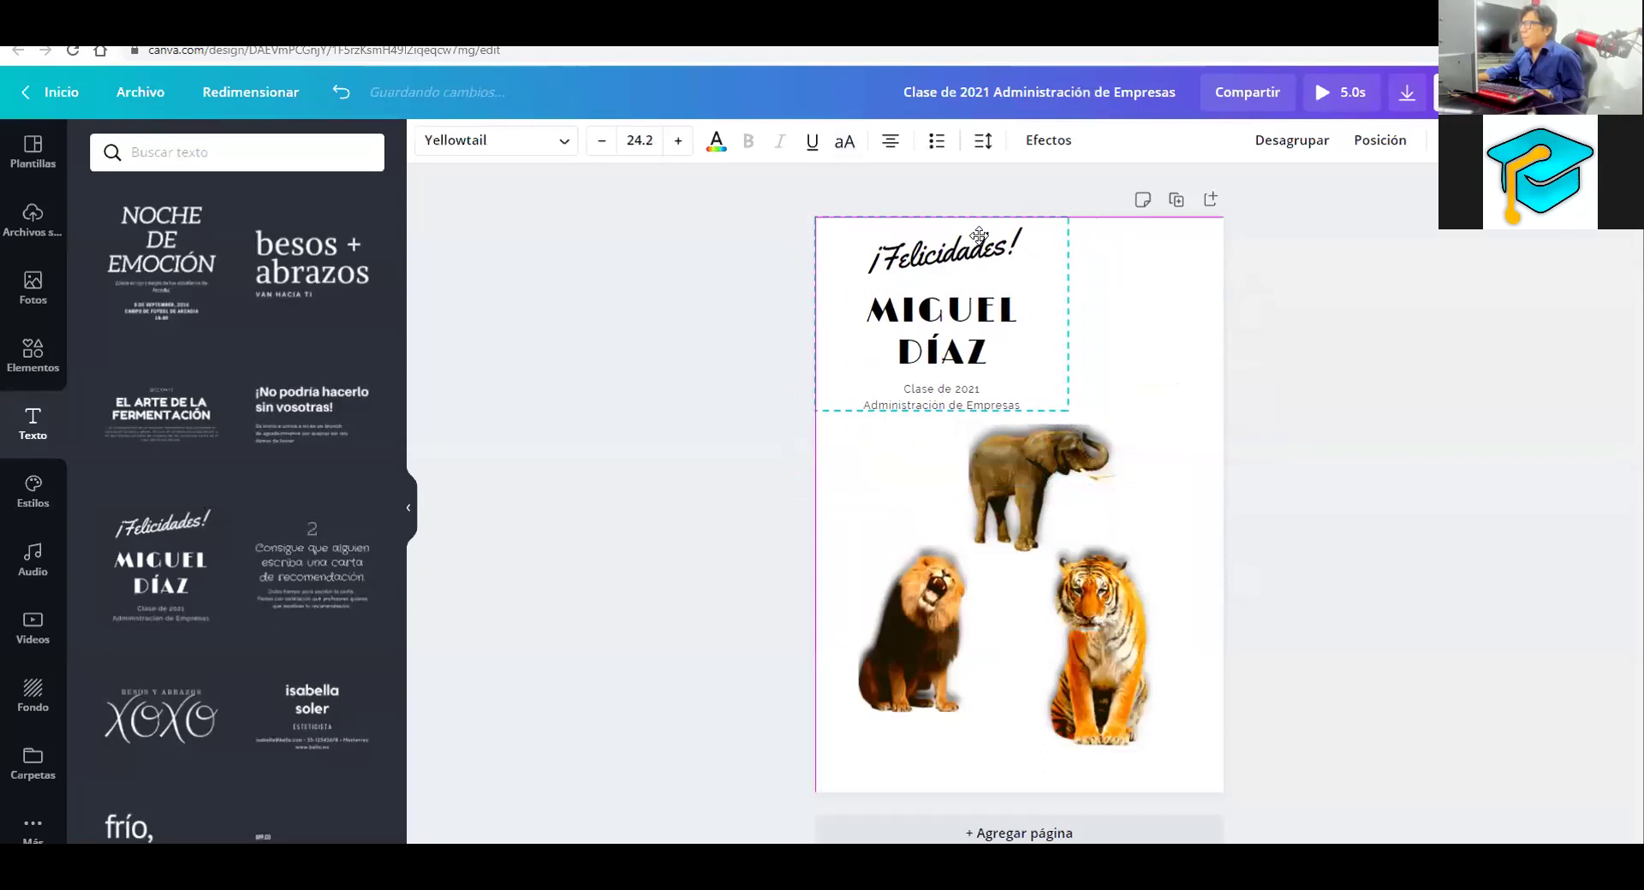
{"action": "left_click", "coordinate": [1138, 295]}
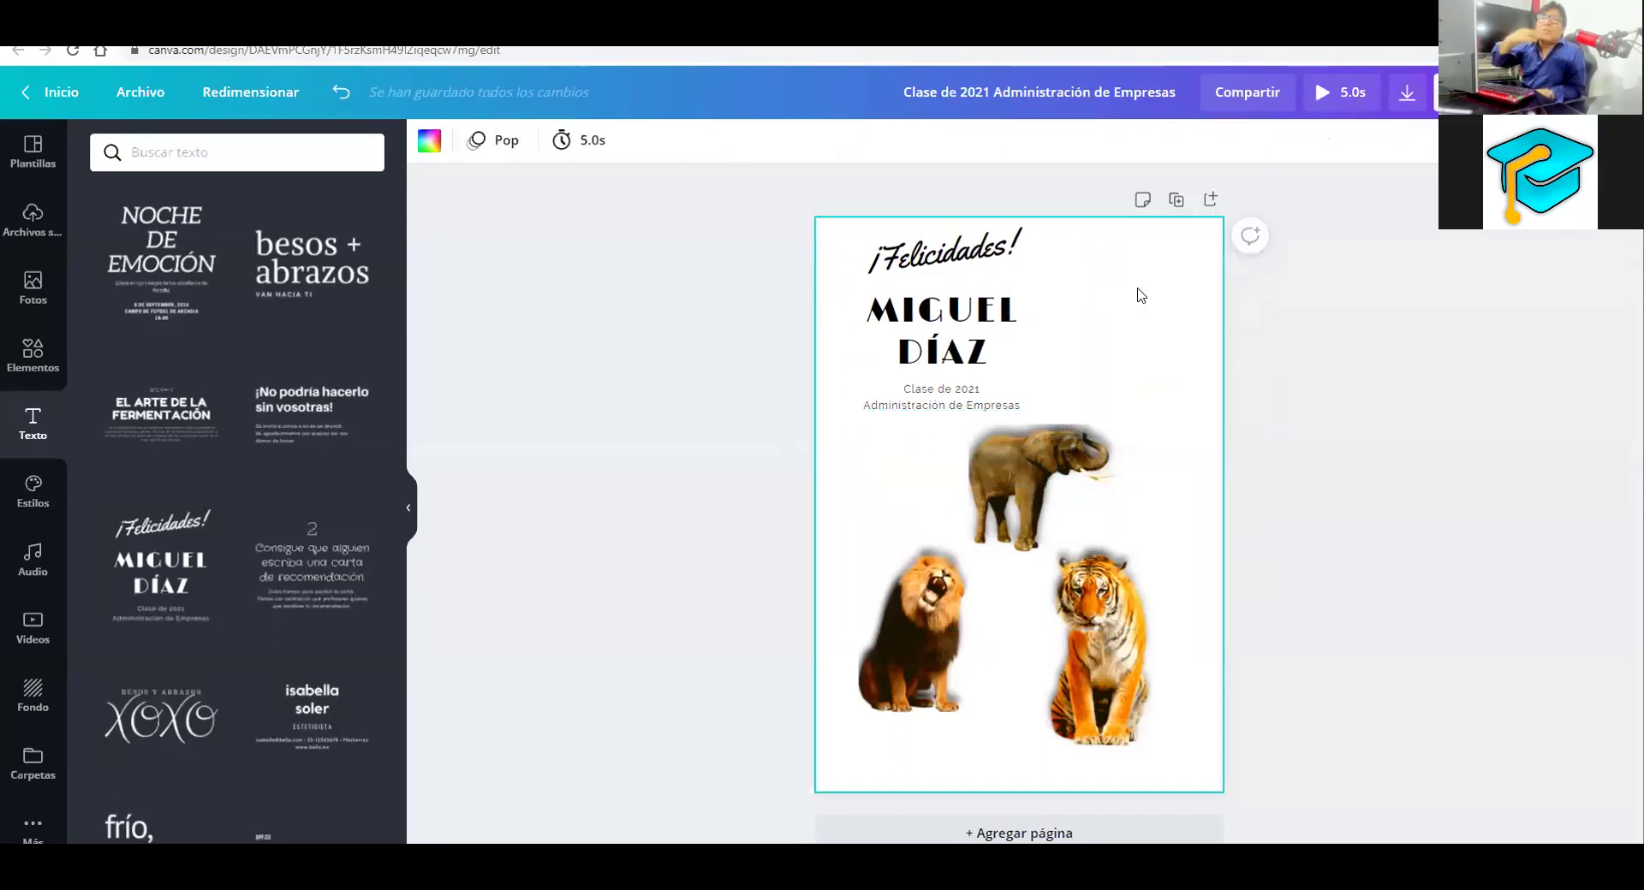
Delete the Clase de 2021 subtitle and the MIGUEL DÍAZ name, leaving only ¡Felicidades!
{"action": "left_click", "coordinate": [979, 405]}
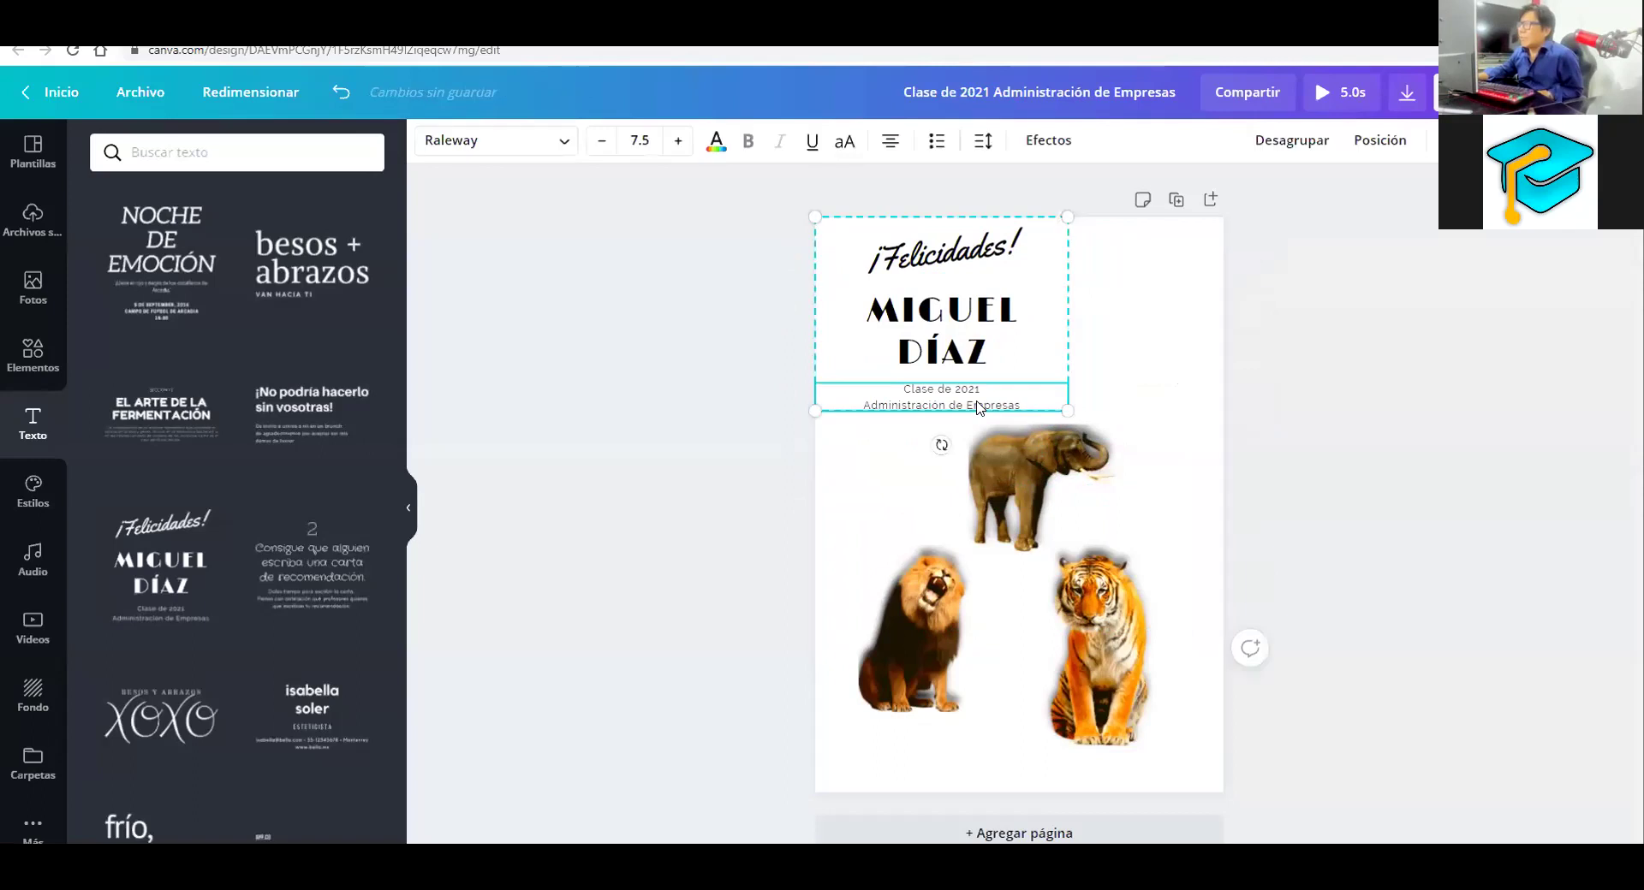
{"action": "key", "text": "Delete"}
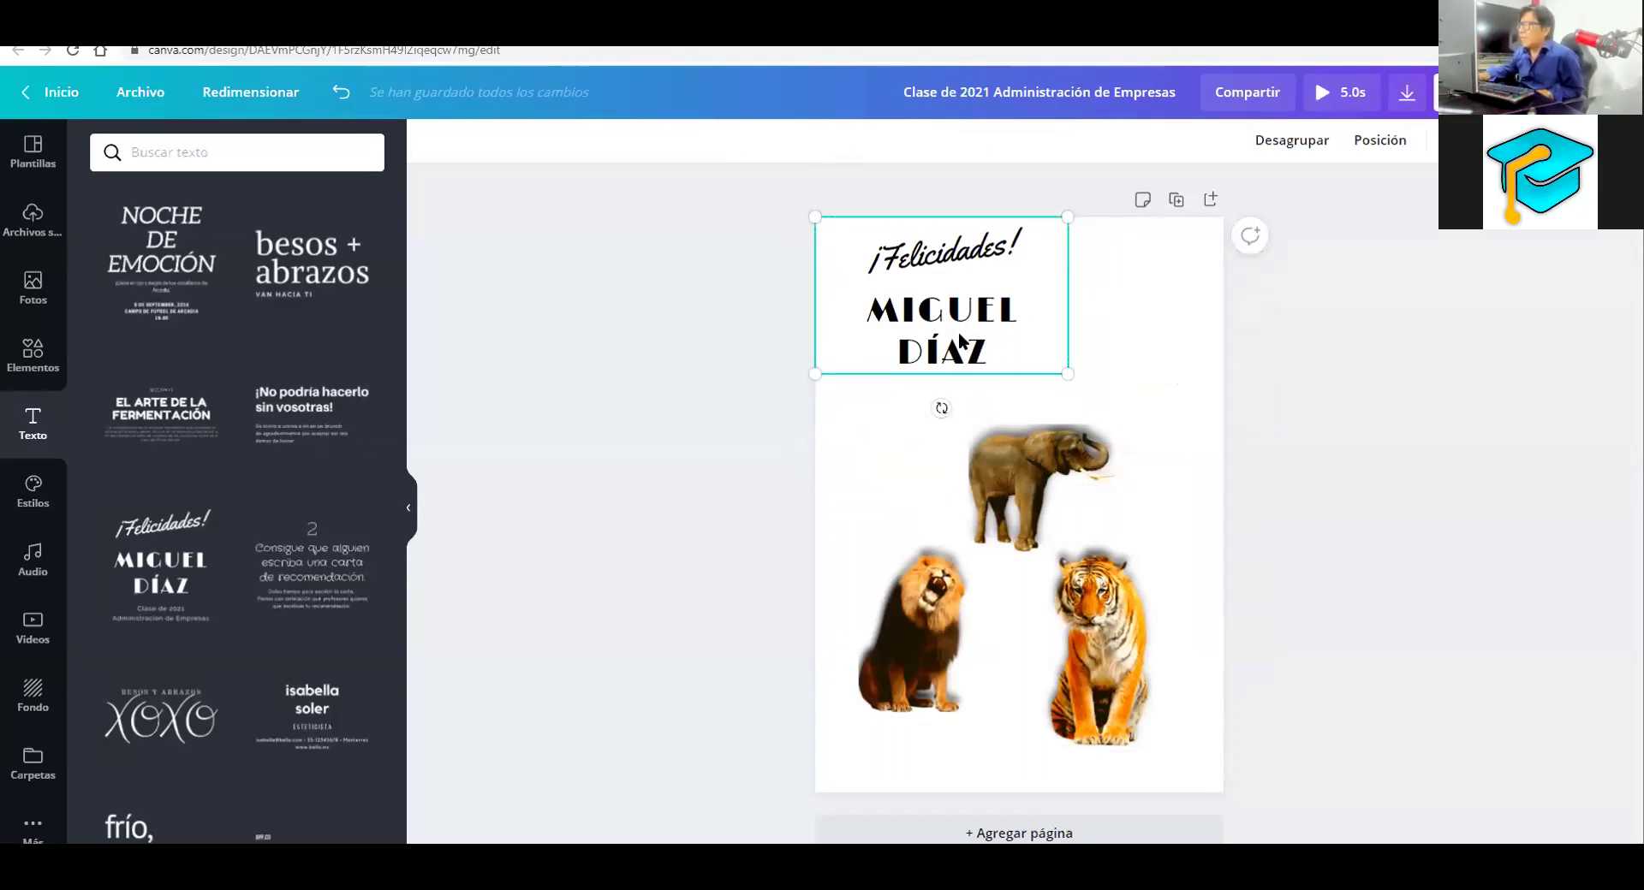
{"action": "left_click", "coordinate": [961, 339]}
{"action": "key", "text": "Delete"}
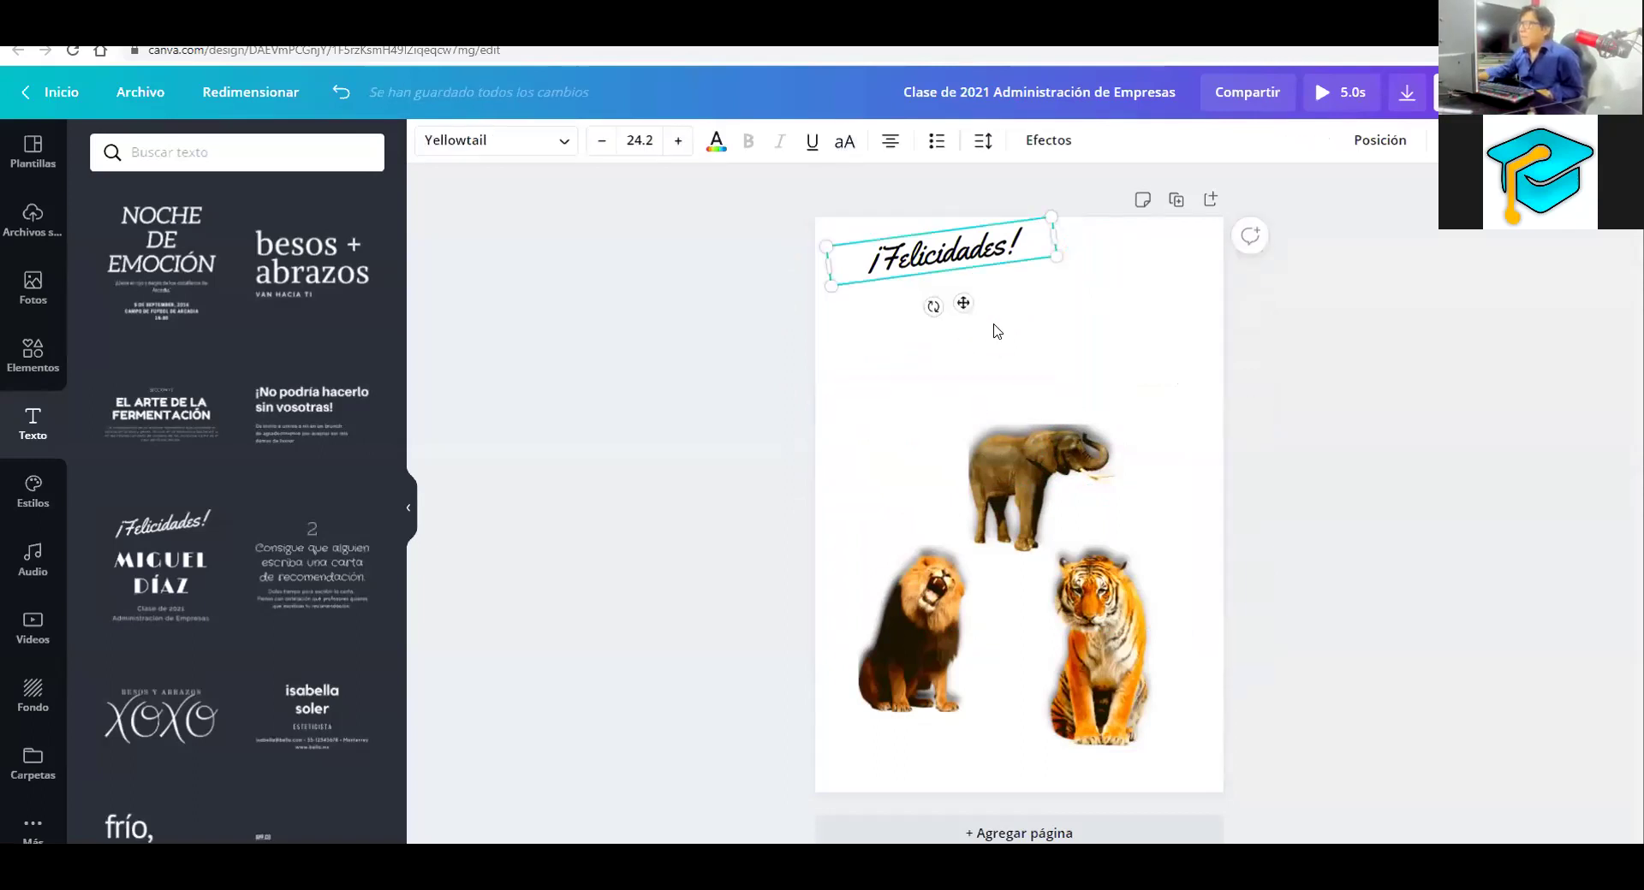
Move the heading lower, retype it as 'Animales Salvajes' and enlarge it to 31.9
{"action": "left_click_drag", "start_coordinate": [995, 255], "coordinate": [997, 343]}
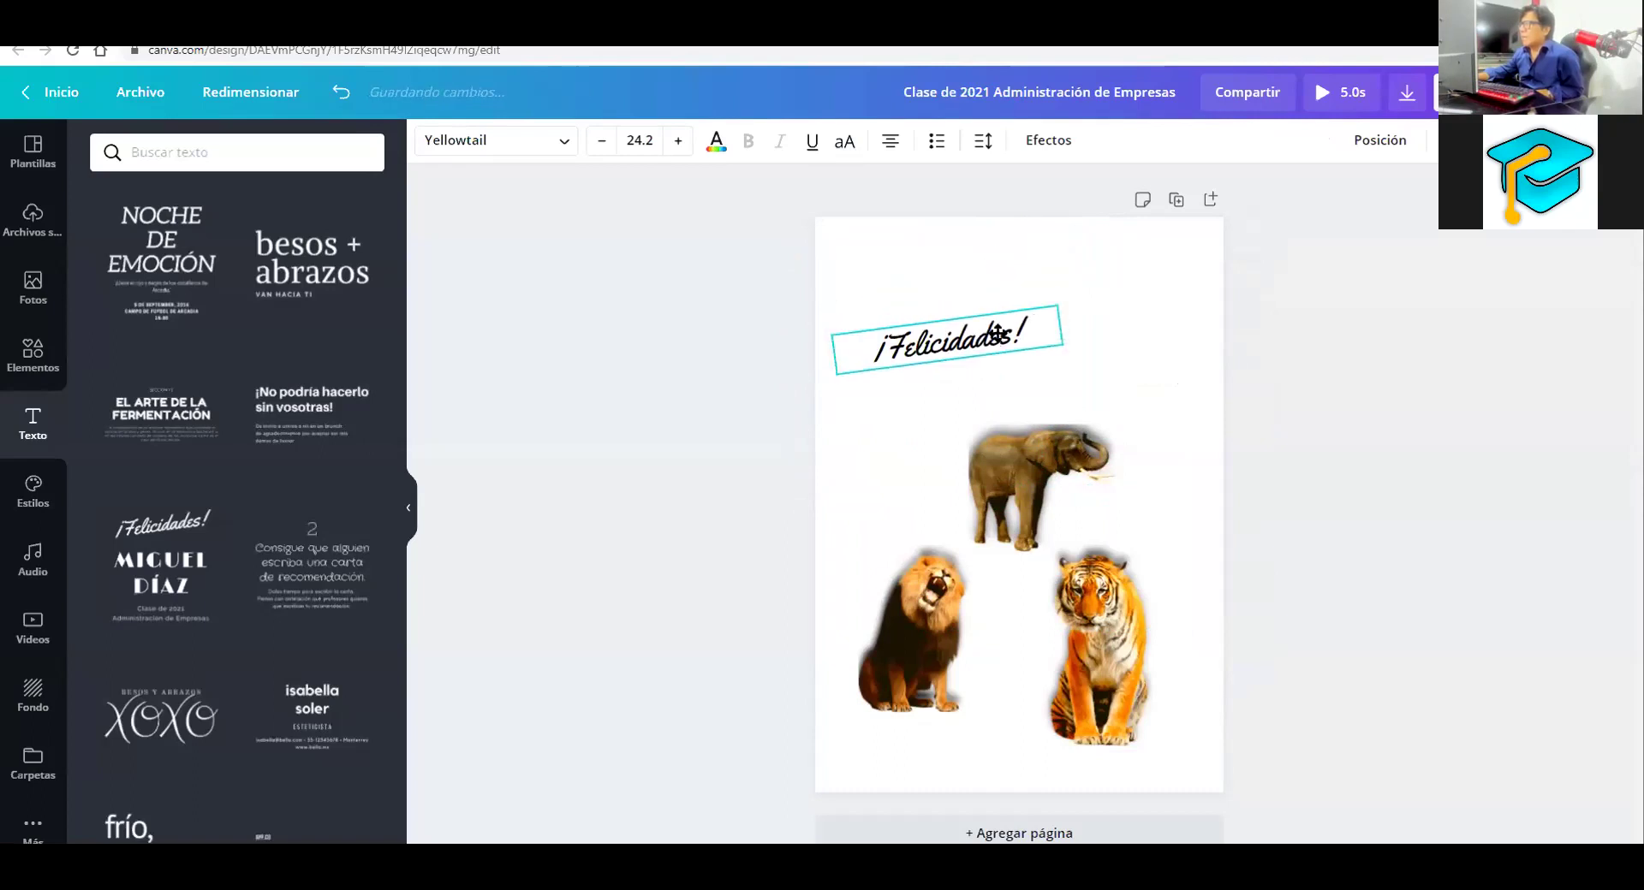
{"action": "double_click", "coordinate": [996, 342]}
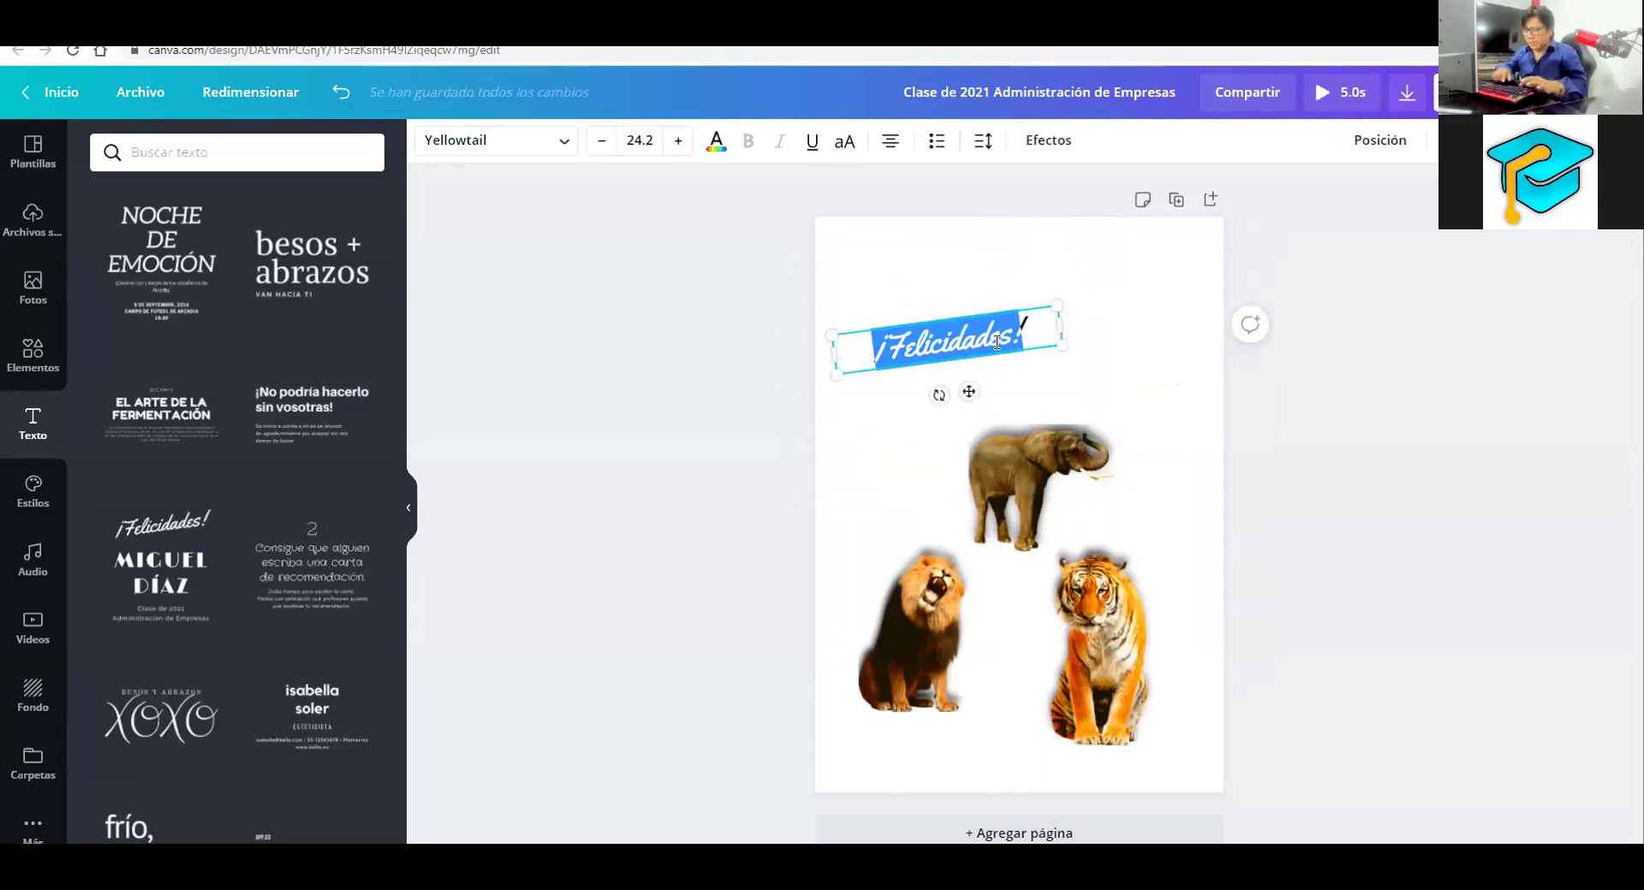
{"action": "type", "text": "ani"}
{"action": "key", "text": "BackSpace"}
{"action": "key", "text": "BackSpace"}
{"action": "key", "text": "BackSpace"}
{"action": "type", "text": "Animales"}
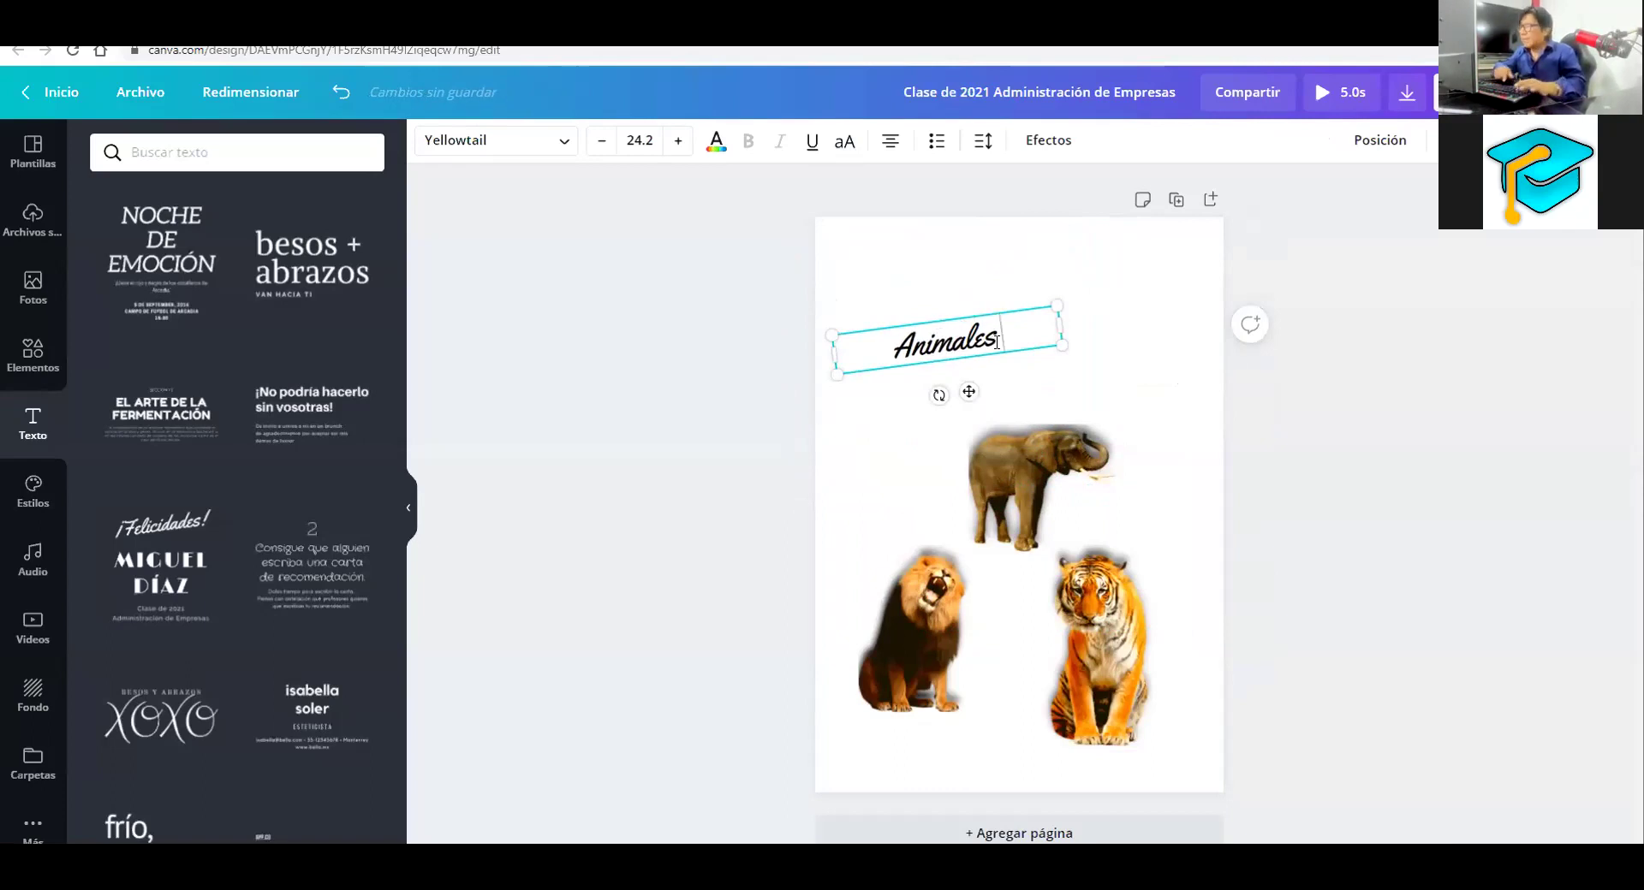
{"action": "type", "text": " Sal"}
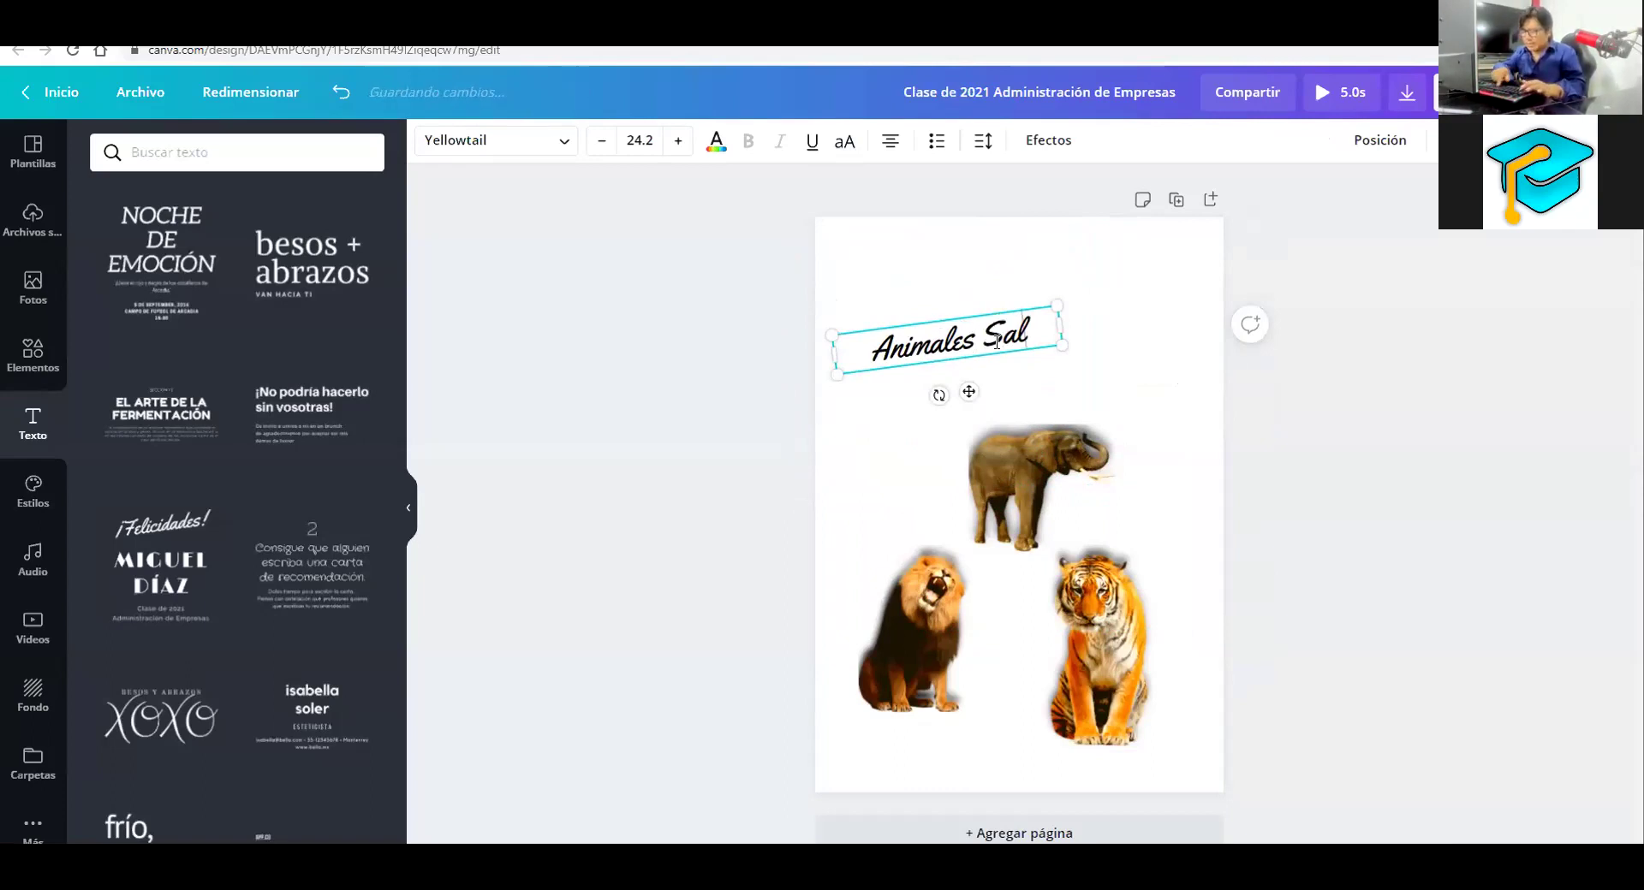
{"action": "type", "text": "vajes"}
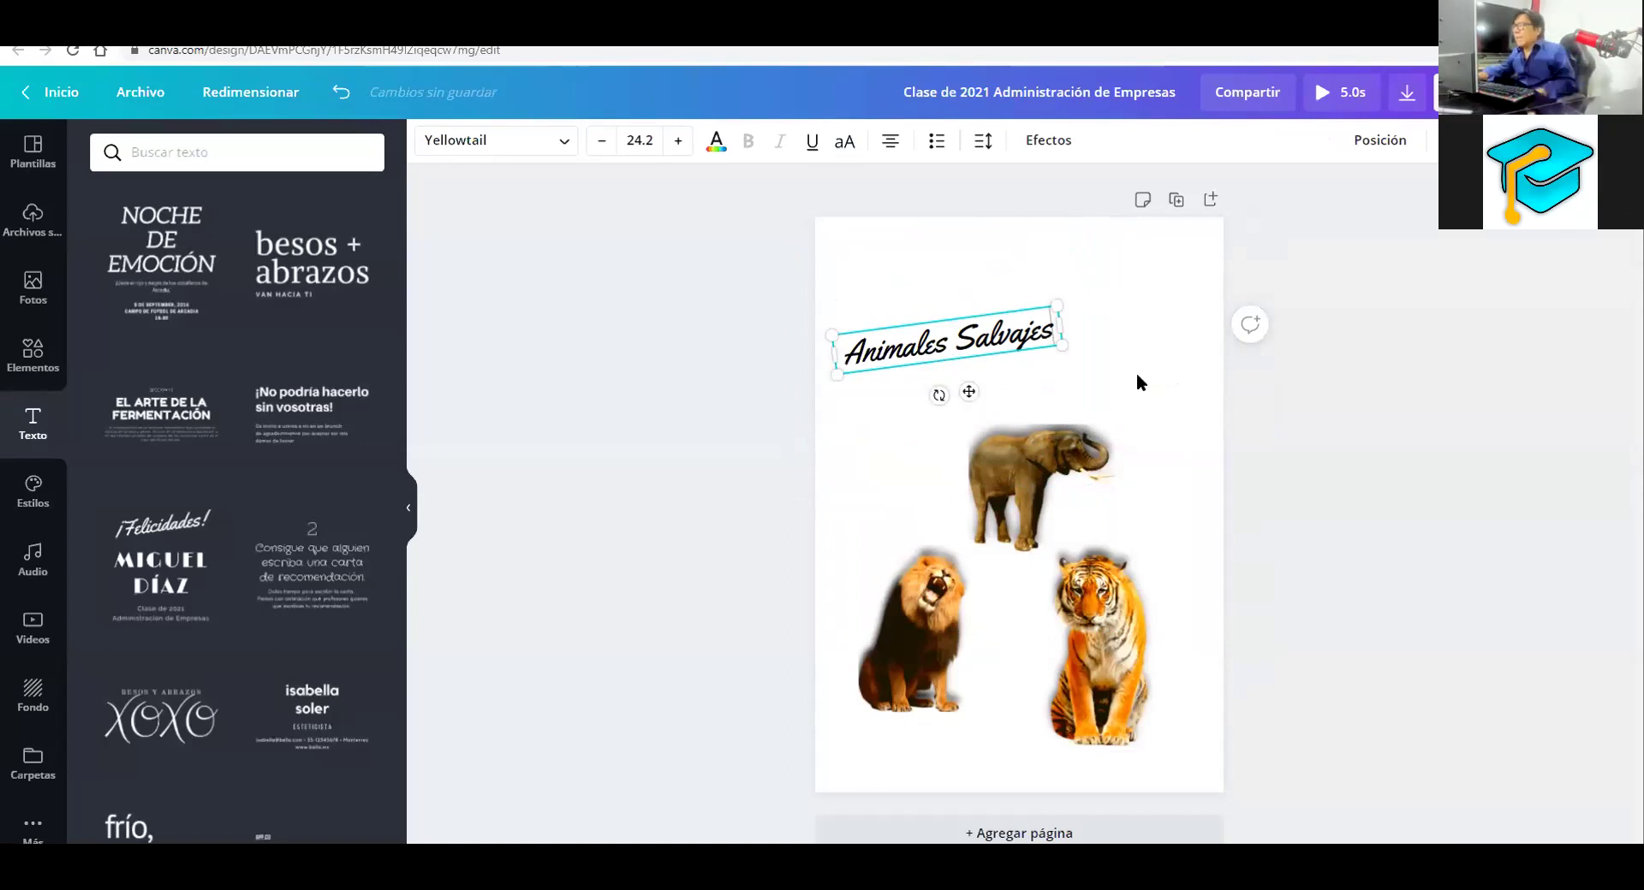
{"action": "left_click_drag", "start_coordinate": [1066, 305], "coordinate": [1157, 274]}
{"action": "left_click", "coordinate": [1028, 272]}
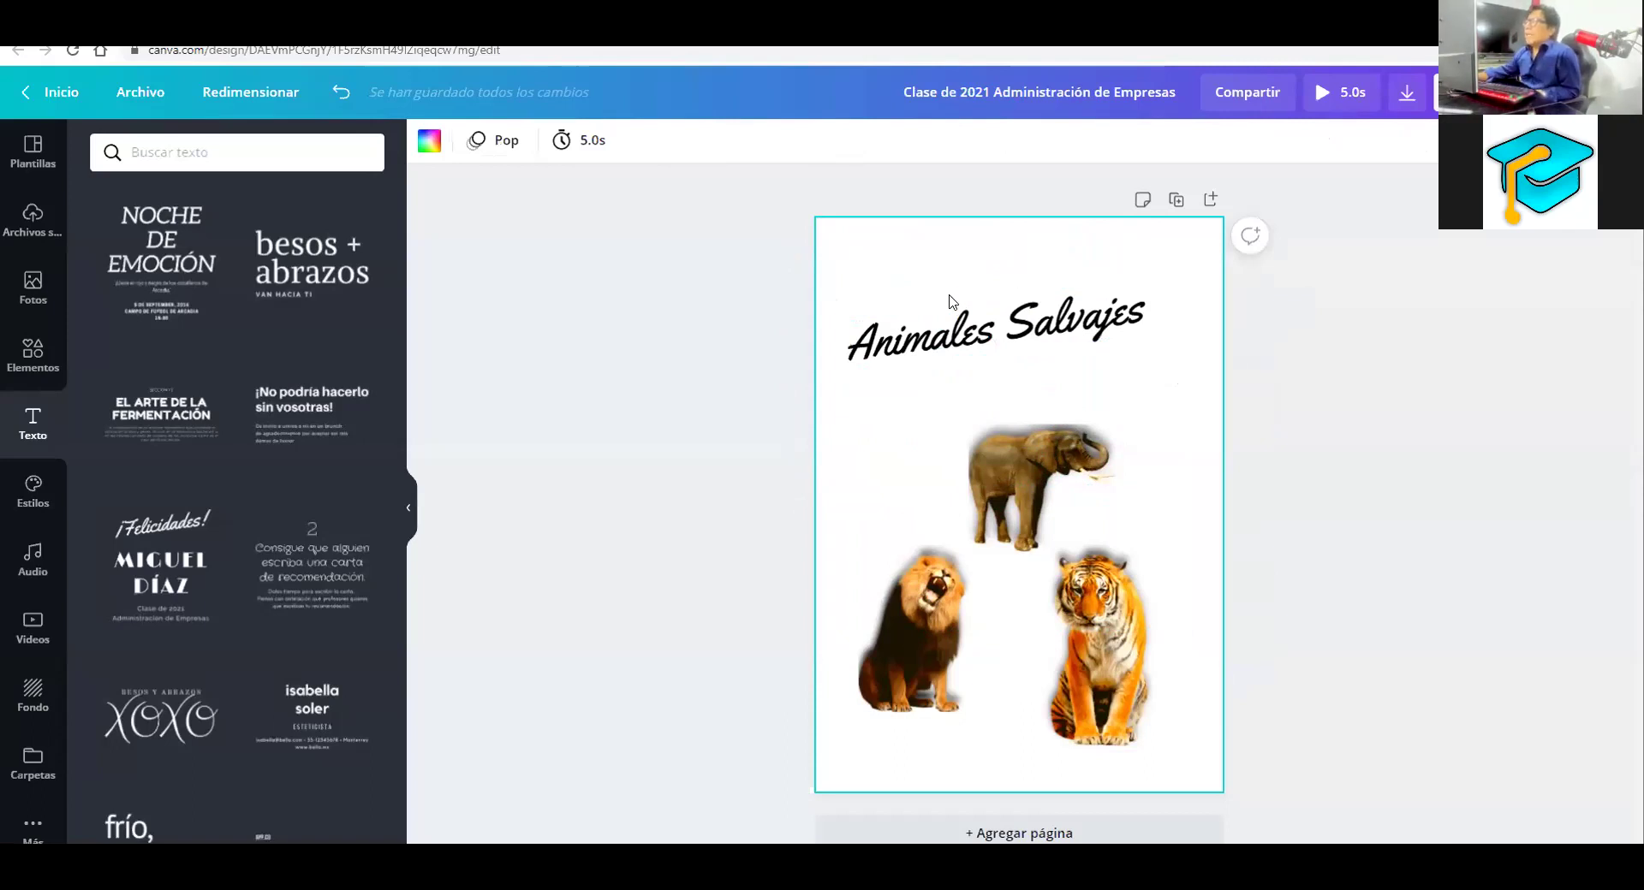
Give the title a pink Sombras shadow with offset 72, direction -90 and transparency 57
{"action": "left_click", "coordinate": [943, 331]}
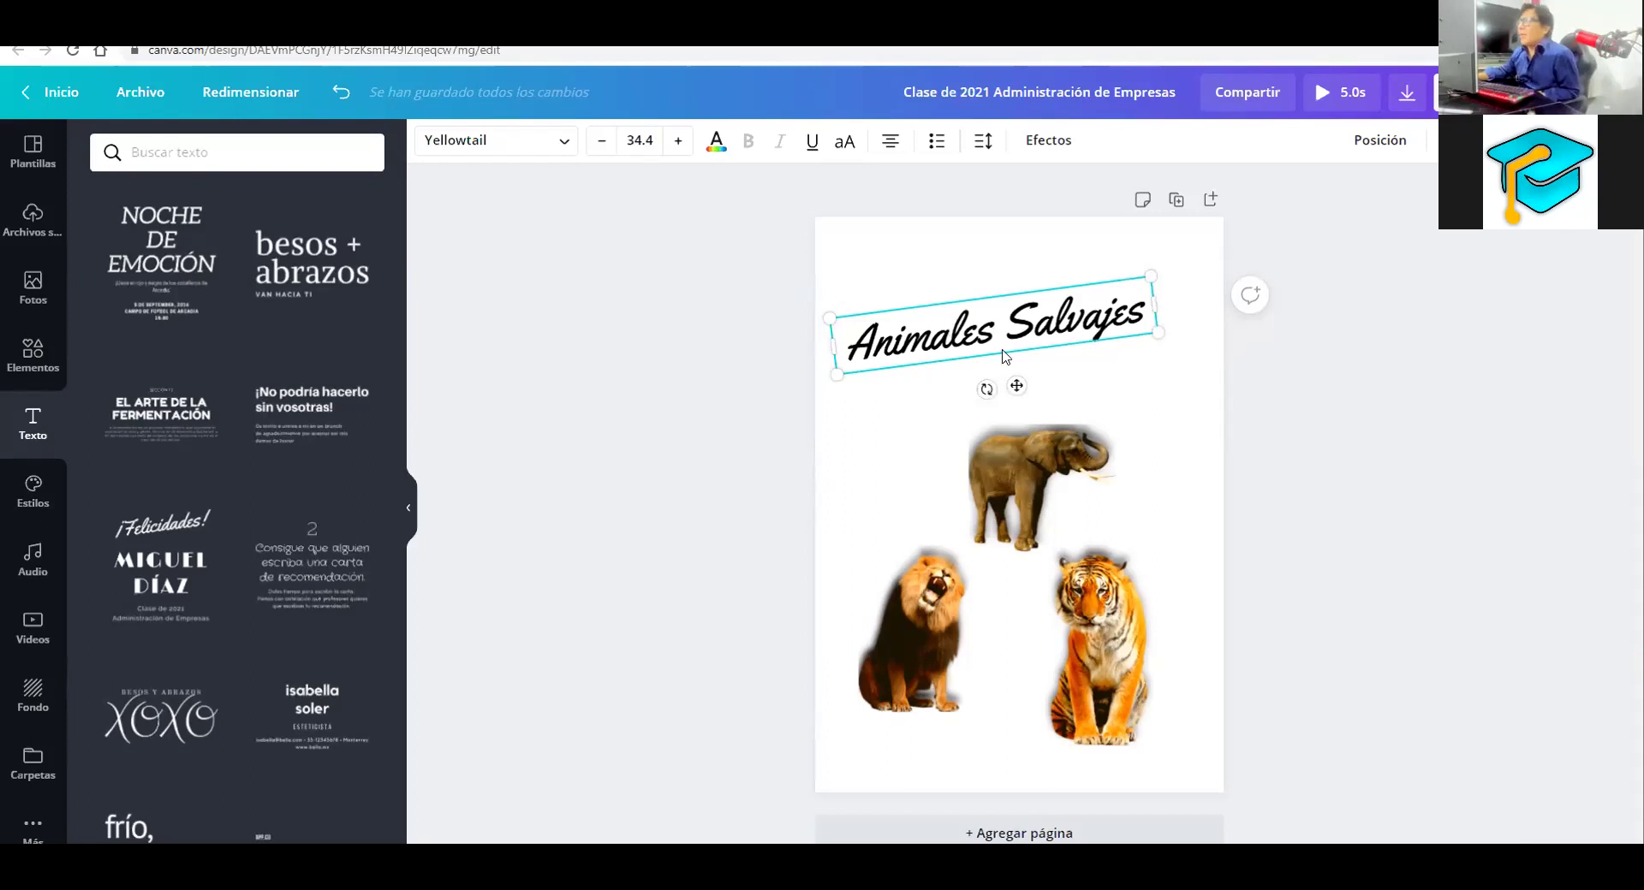
{"action": "left_click", "coordinate": [1043, 145]}
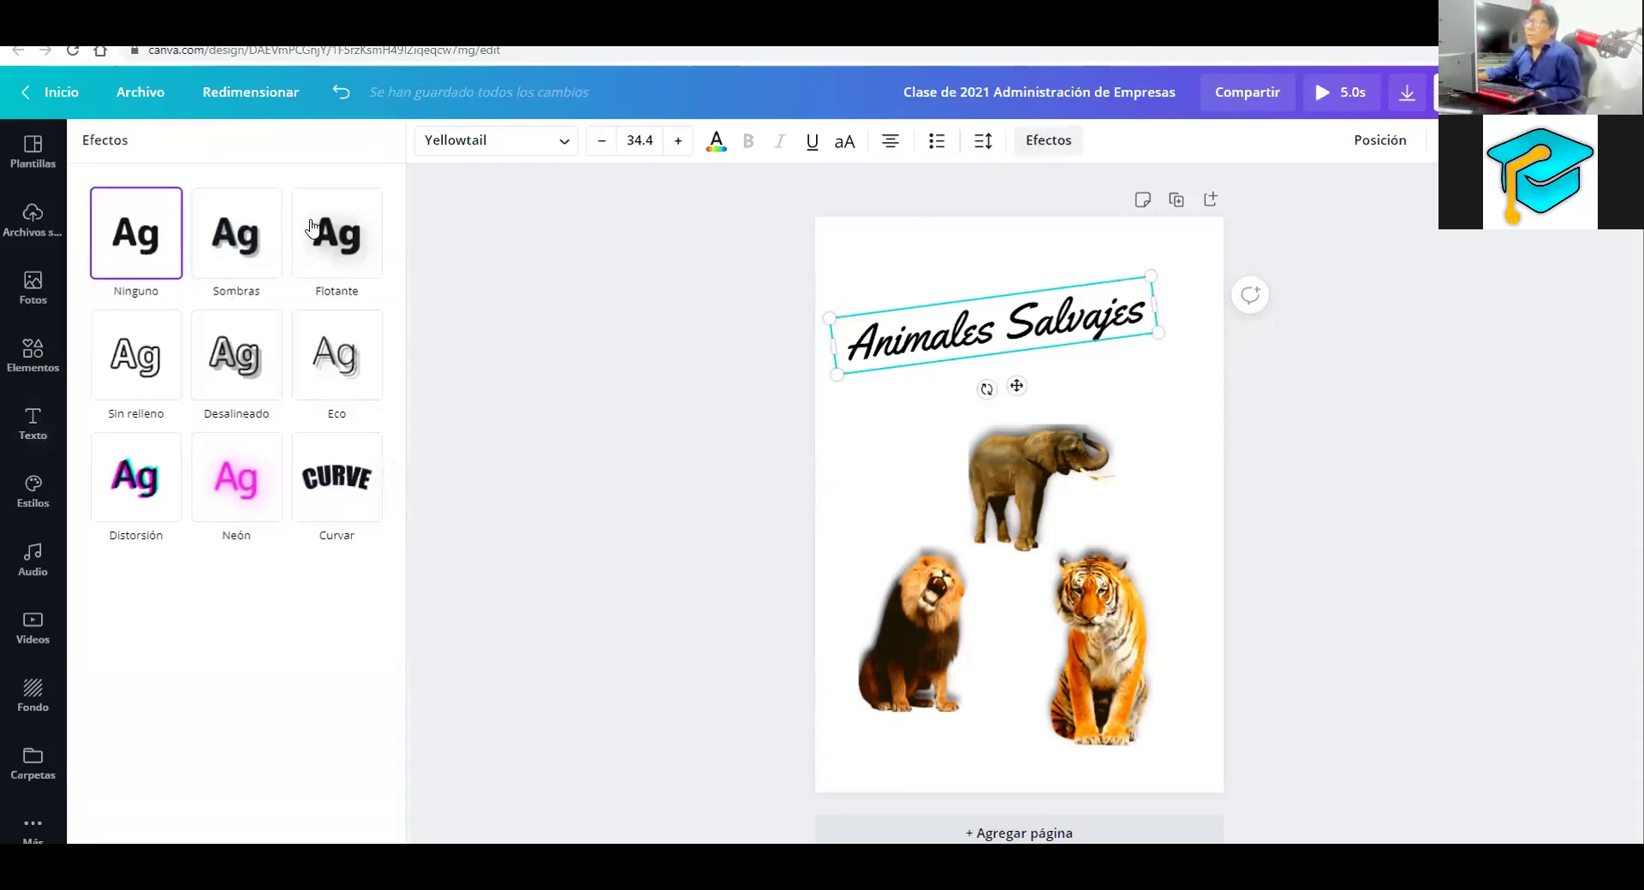
{"action": "left_click", "coordinate": [239, 239]}
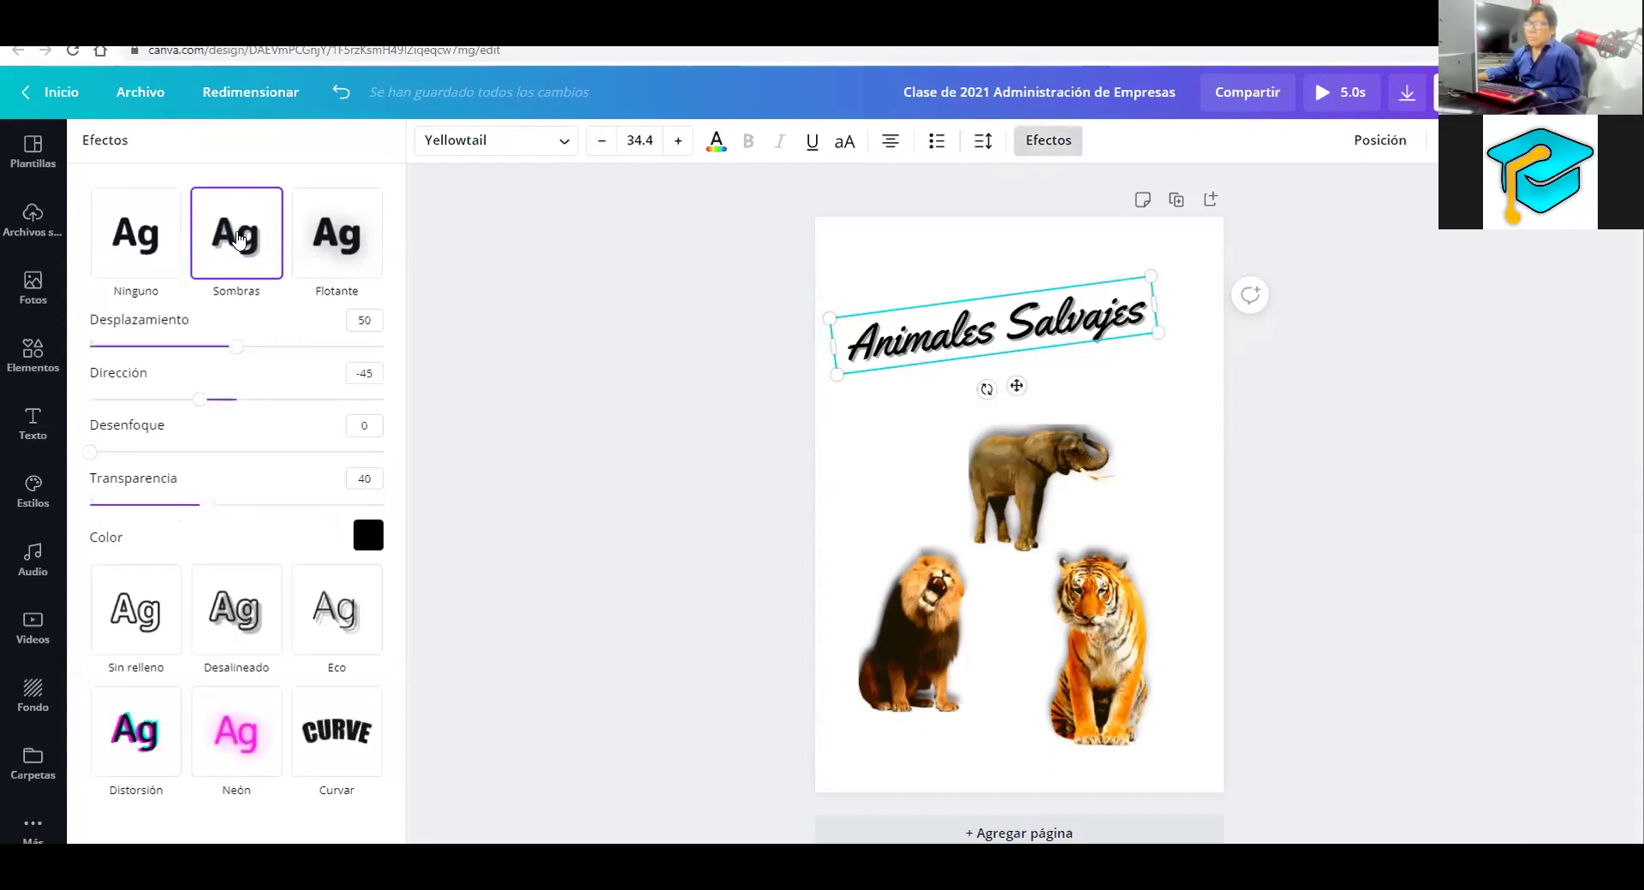
{"action": "left_click_drag", "start_coordinate": [253, 354], "coordinate": [301, 354]}
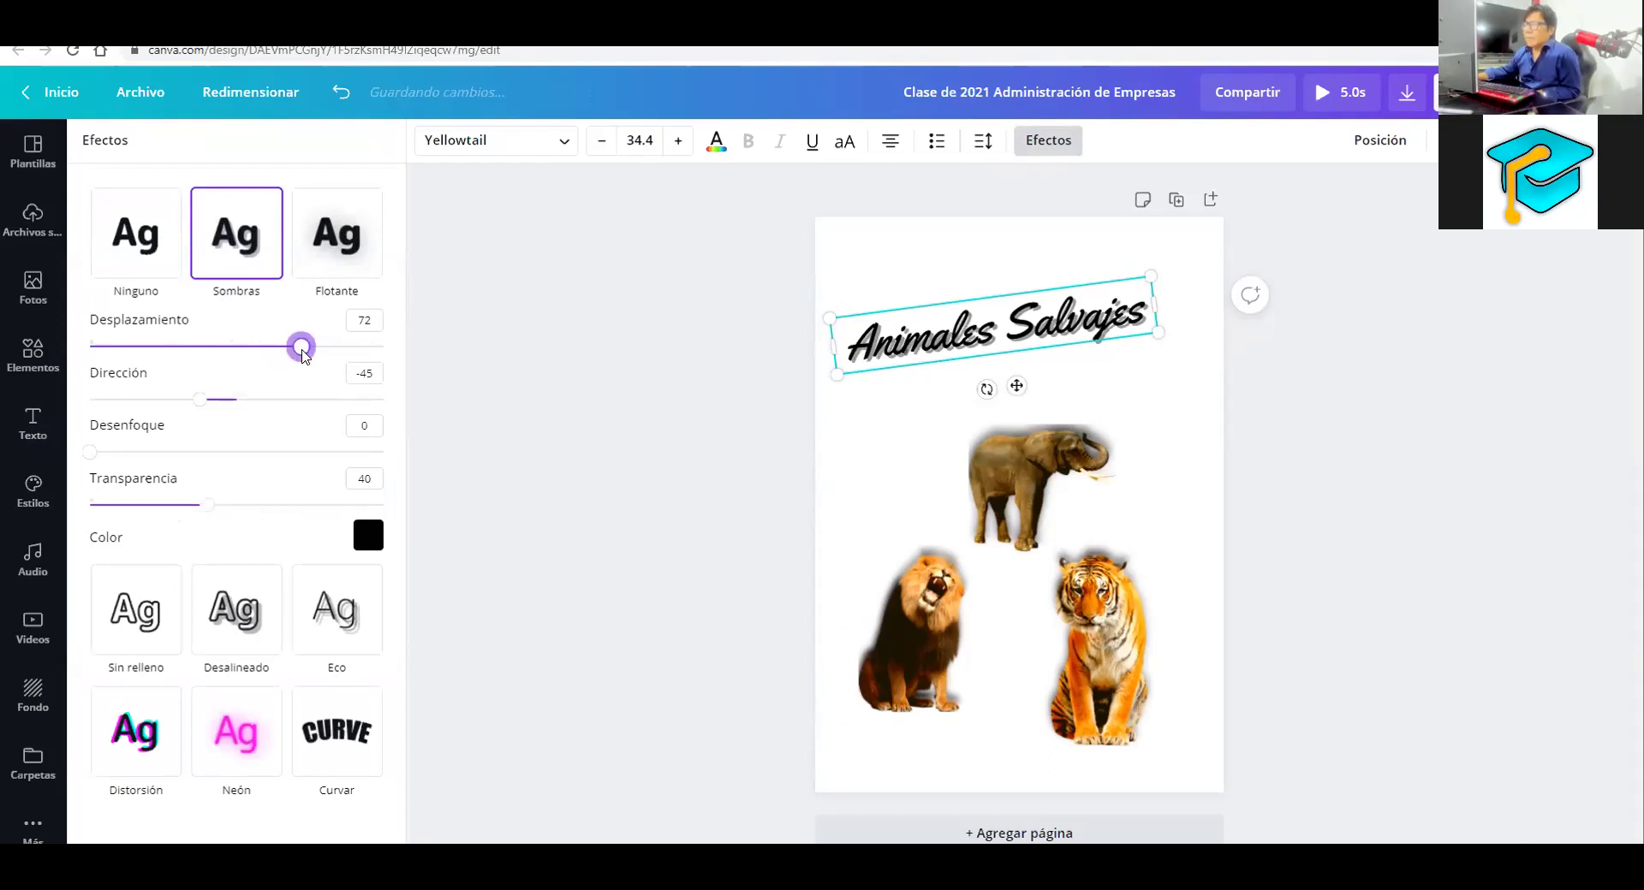
{"action": "left_click_drag", "start_coordinate": [210, 400], "coordinate": [155, 405]}
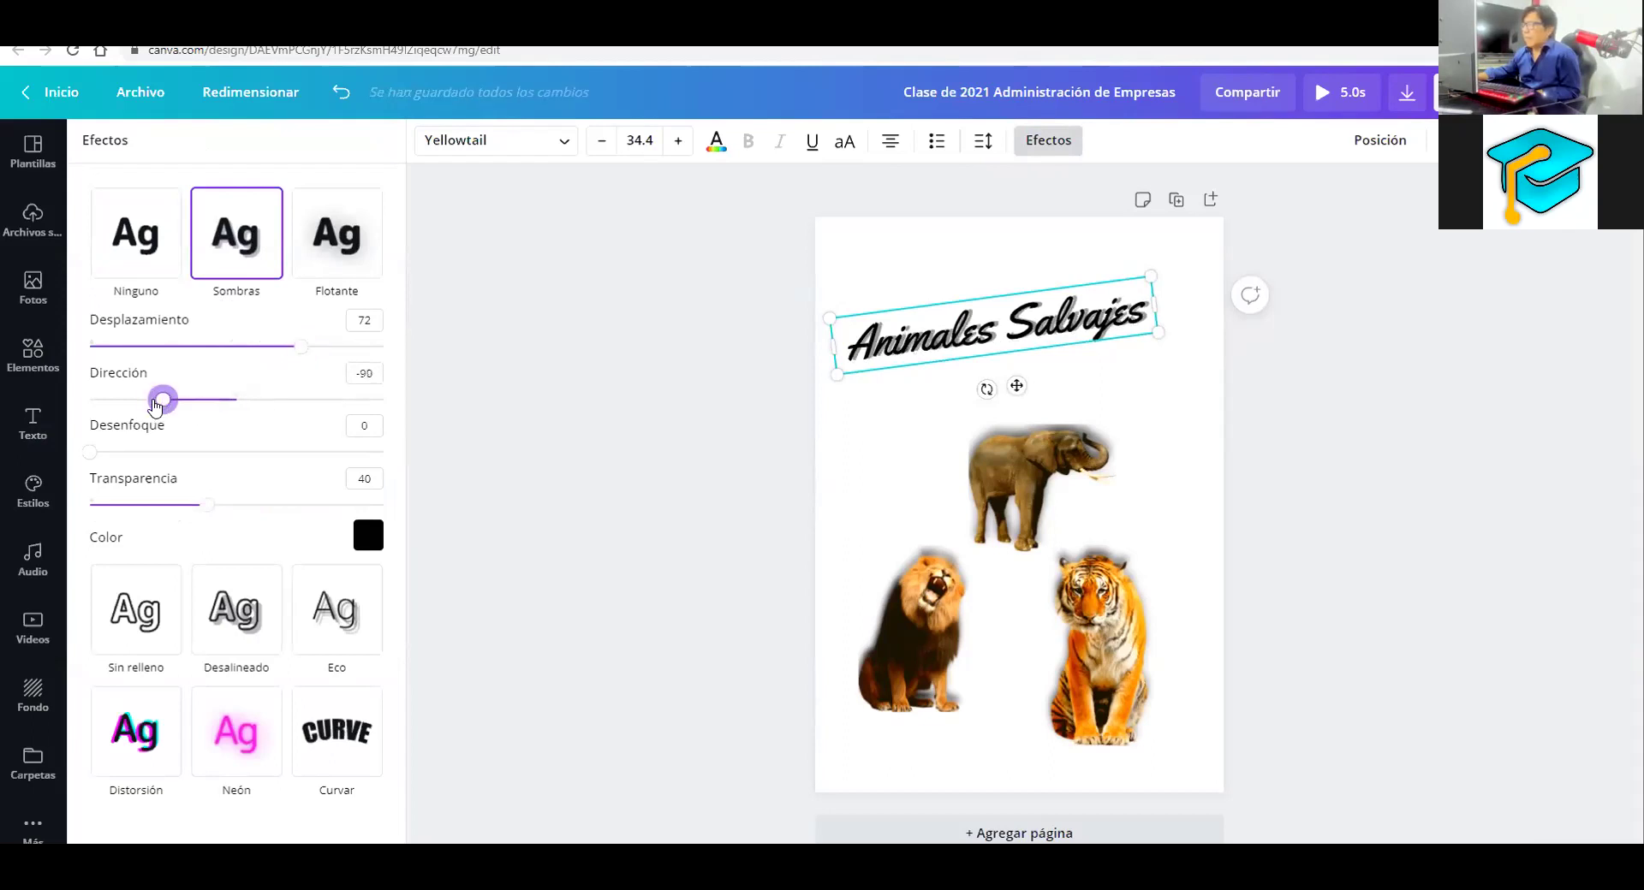
{"action": "left_click_drag", "start_coordinate": [208, 505], "coordinate": [268, 512]}
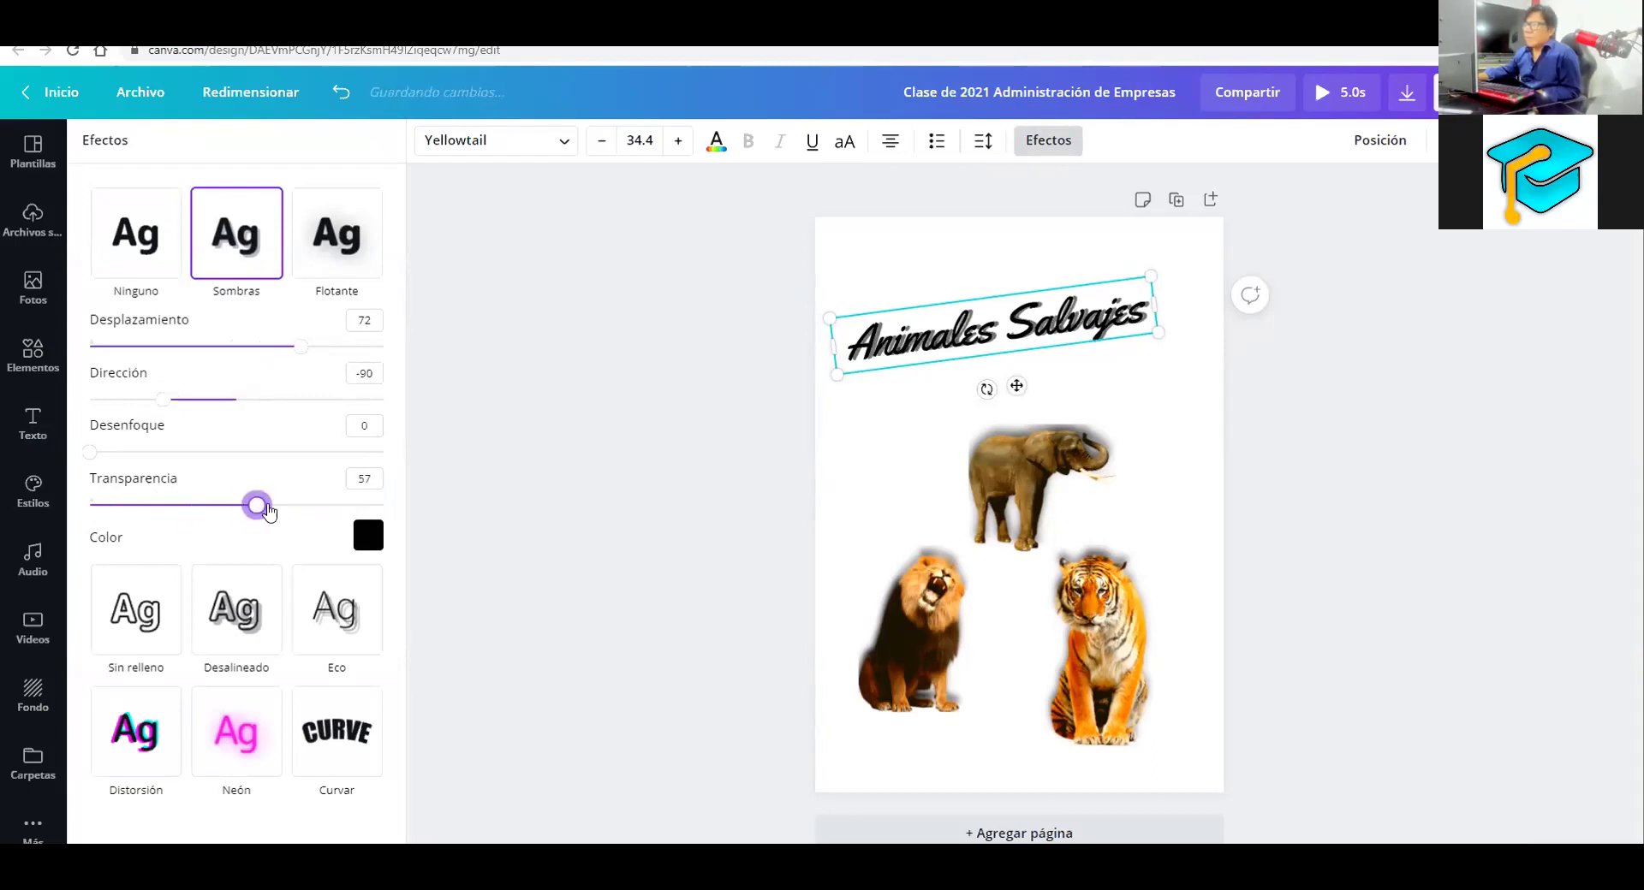
{"action": "left_click", "coordinate": [368, 535]}
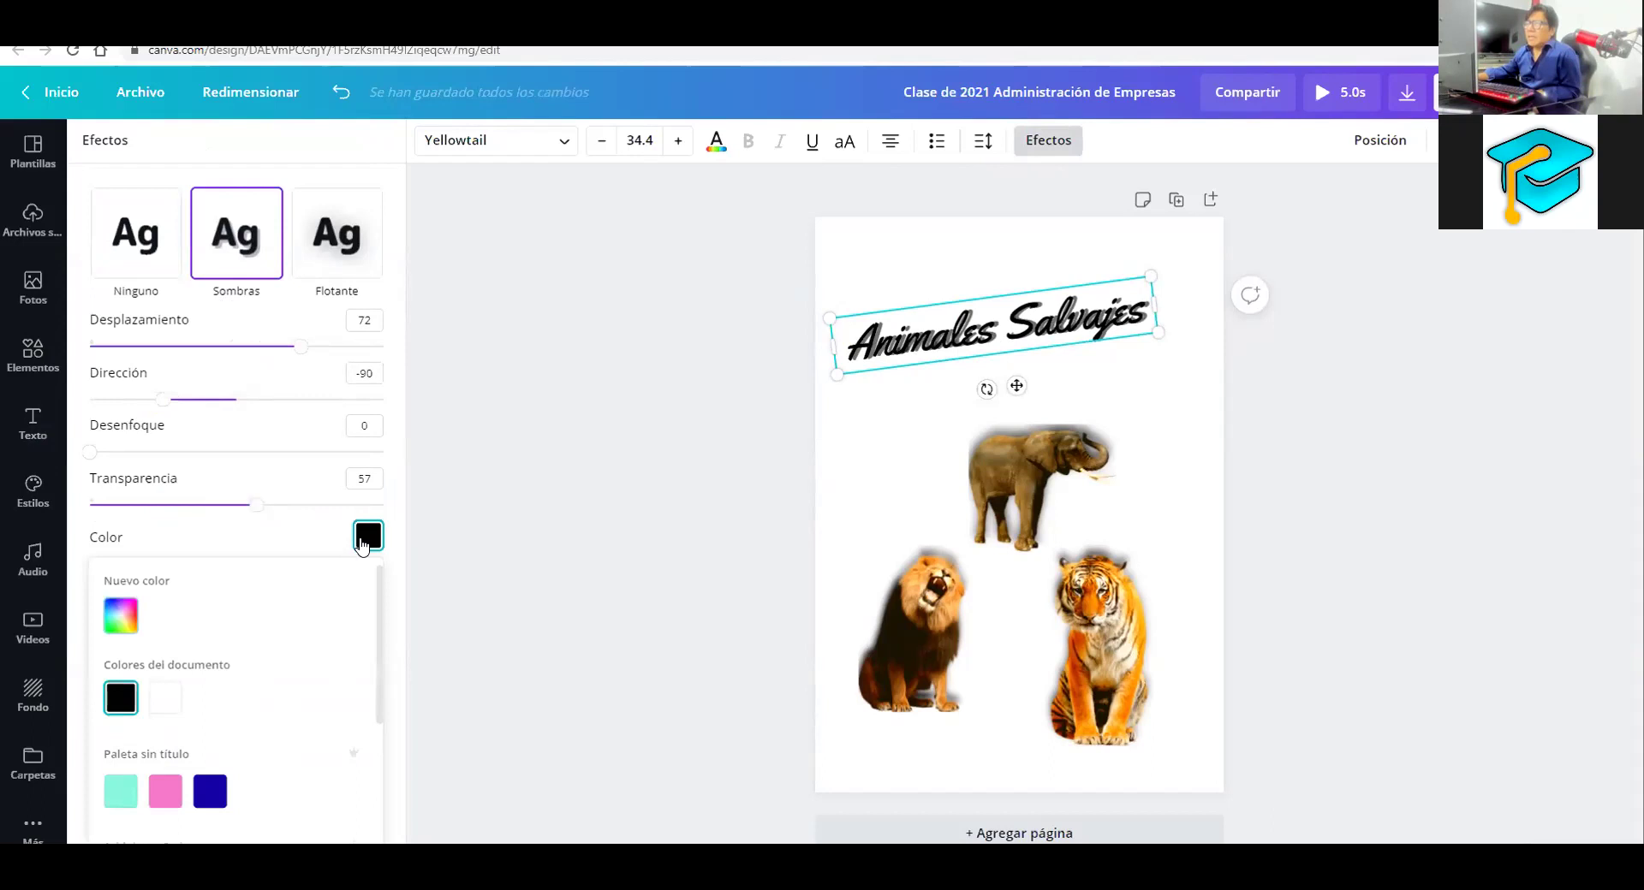
{"action": "left_click", "coordinate": [165, 791]}
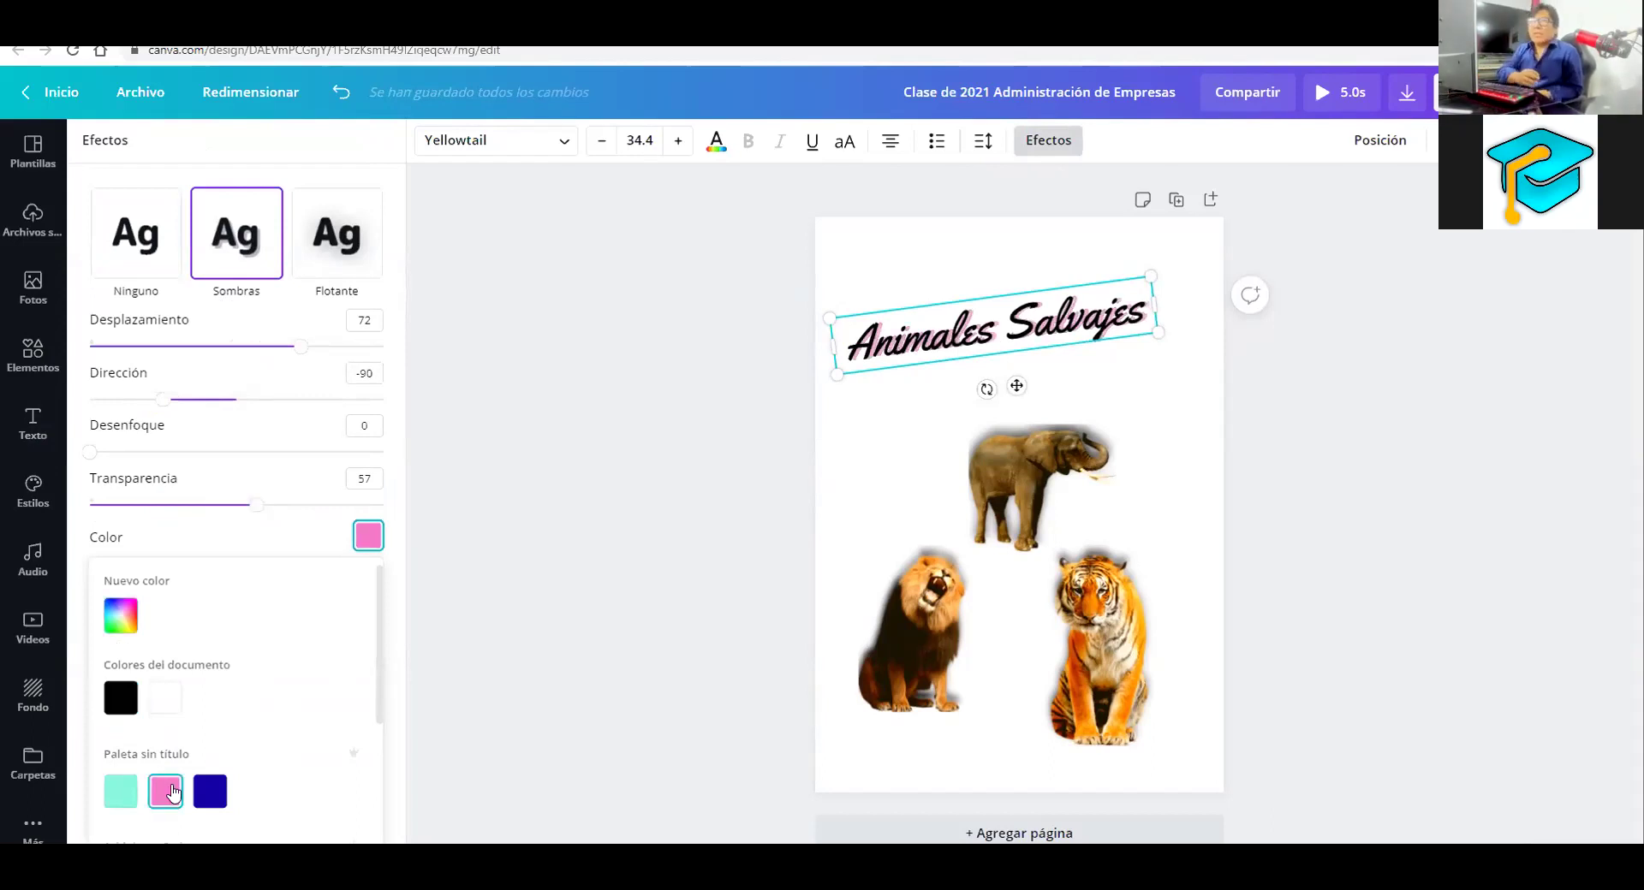
{"action": "left_click", "coordinate": [110, 392]}
Try Flotante, Sin relleno, Desalineado (29, 80, 55) and Distorsión, ending on Neón at intensity 50
{"action": "left_click", "coordinate": [294, 253]}
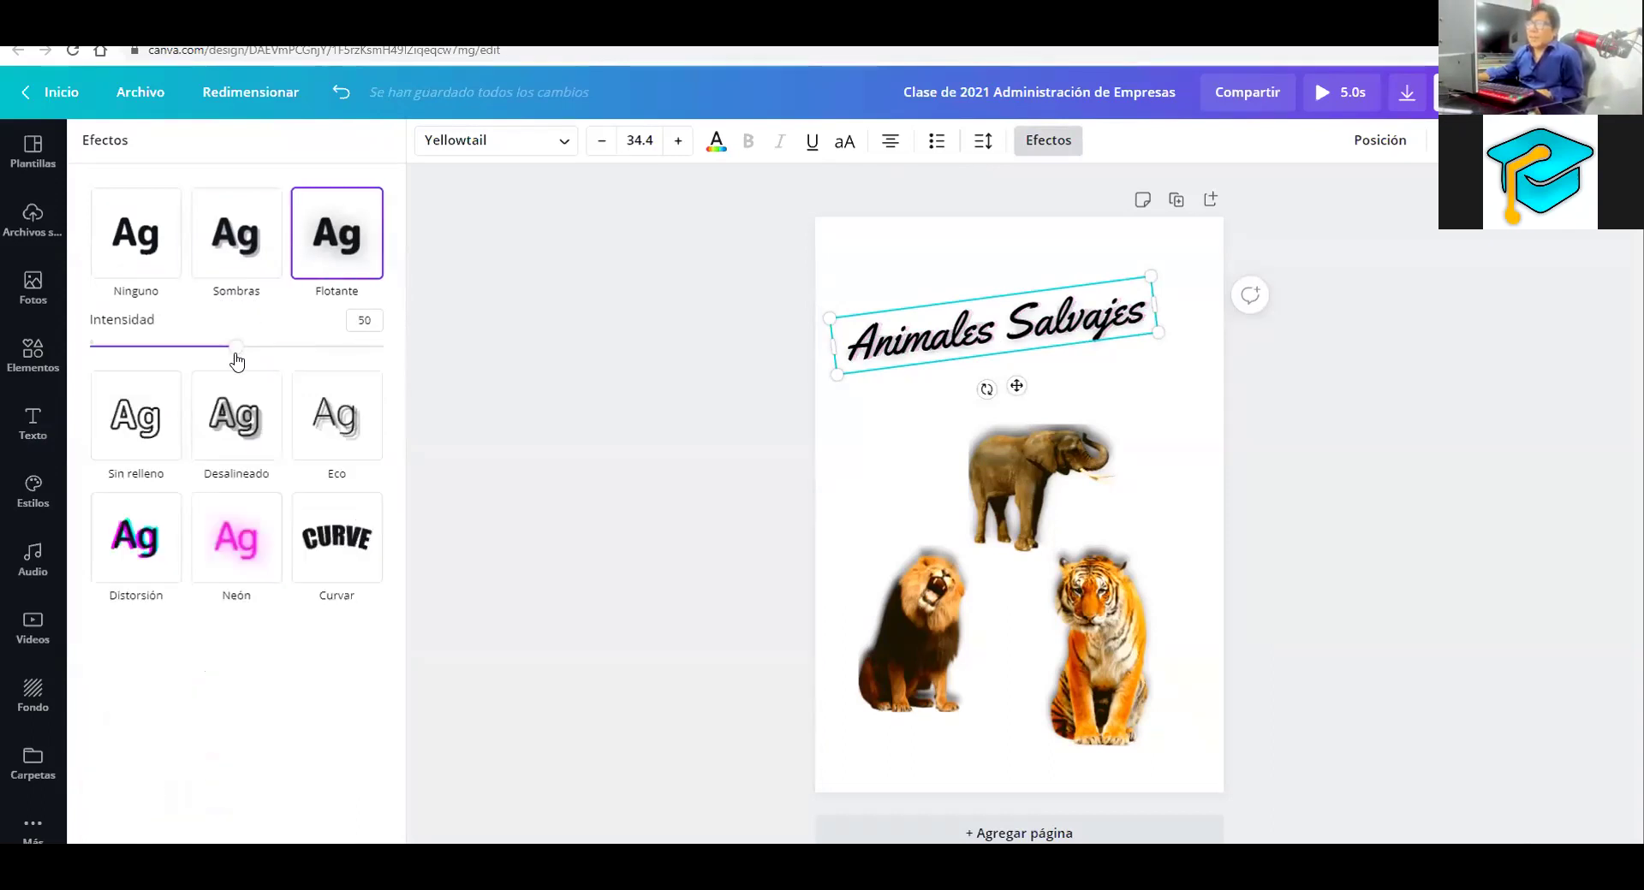
{"action": "left_click_drag", "start_coordinate": [233, 353], "coordinate": [367, 362]}
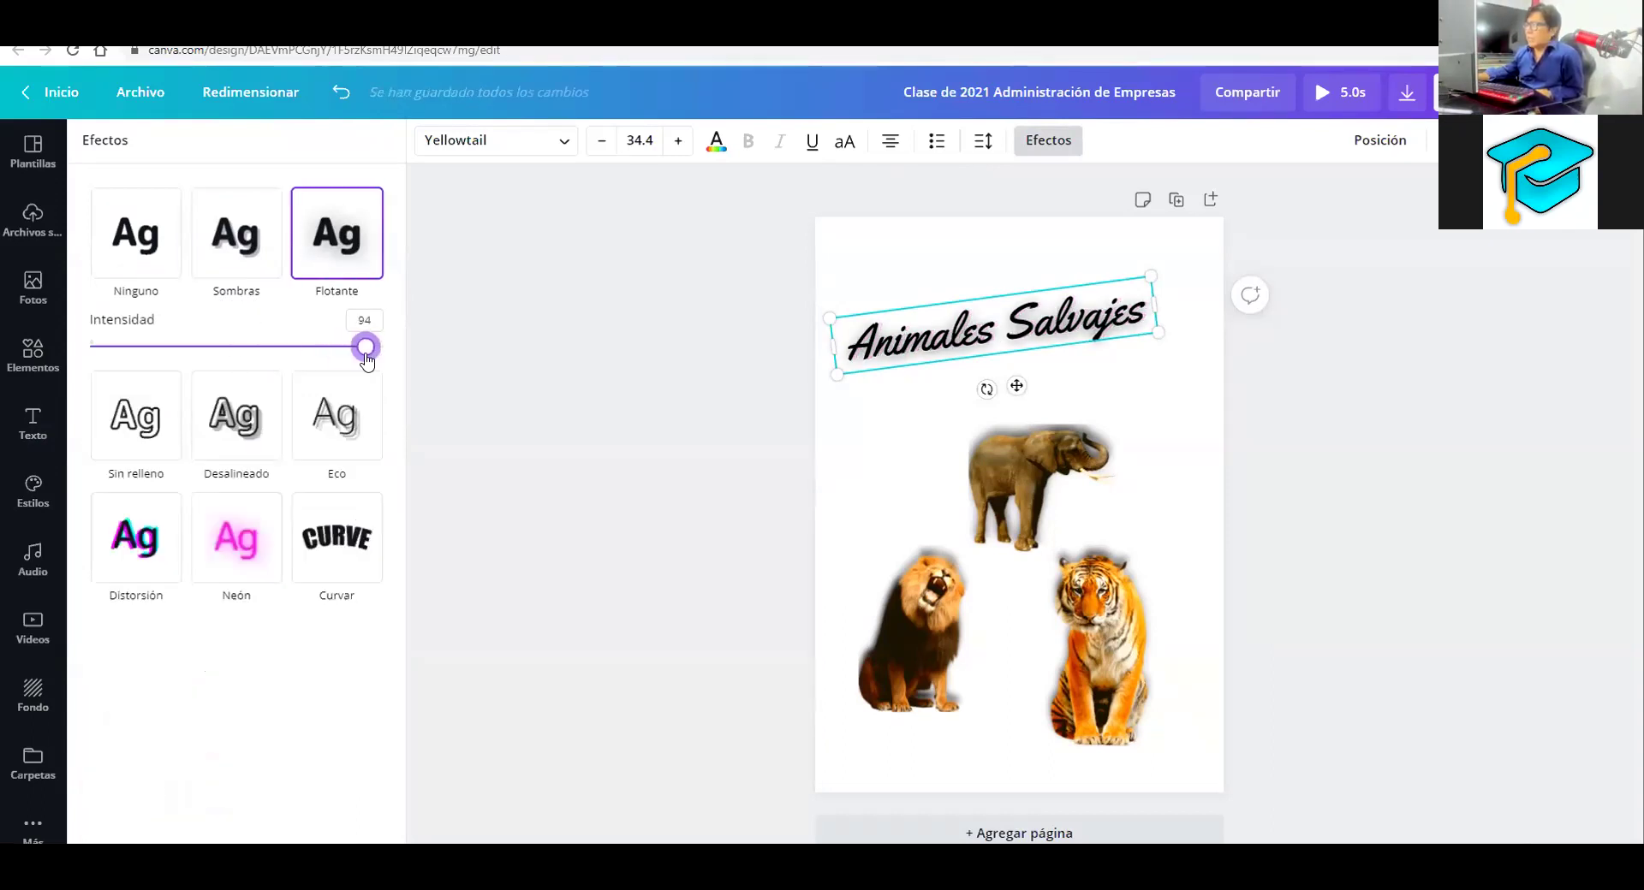
{"action": "left_click", "coordinate": [149, 422]}
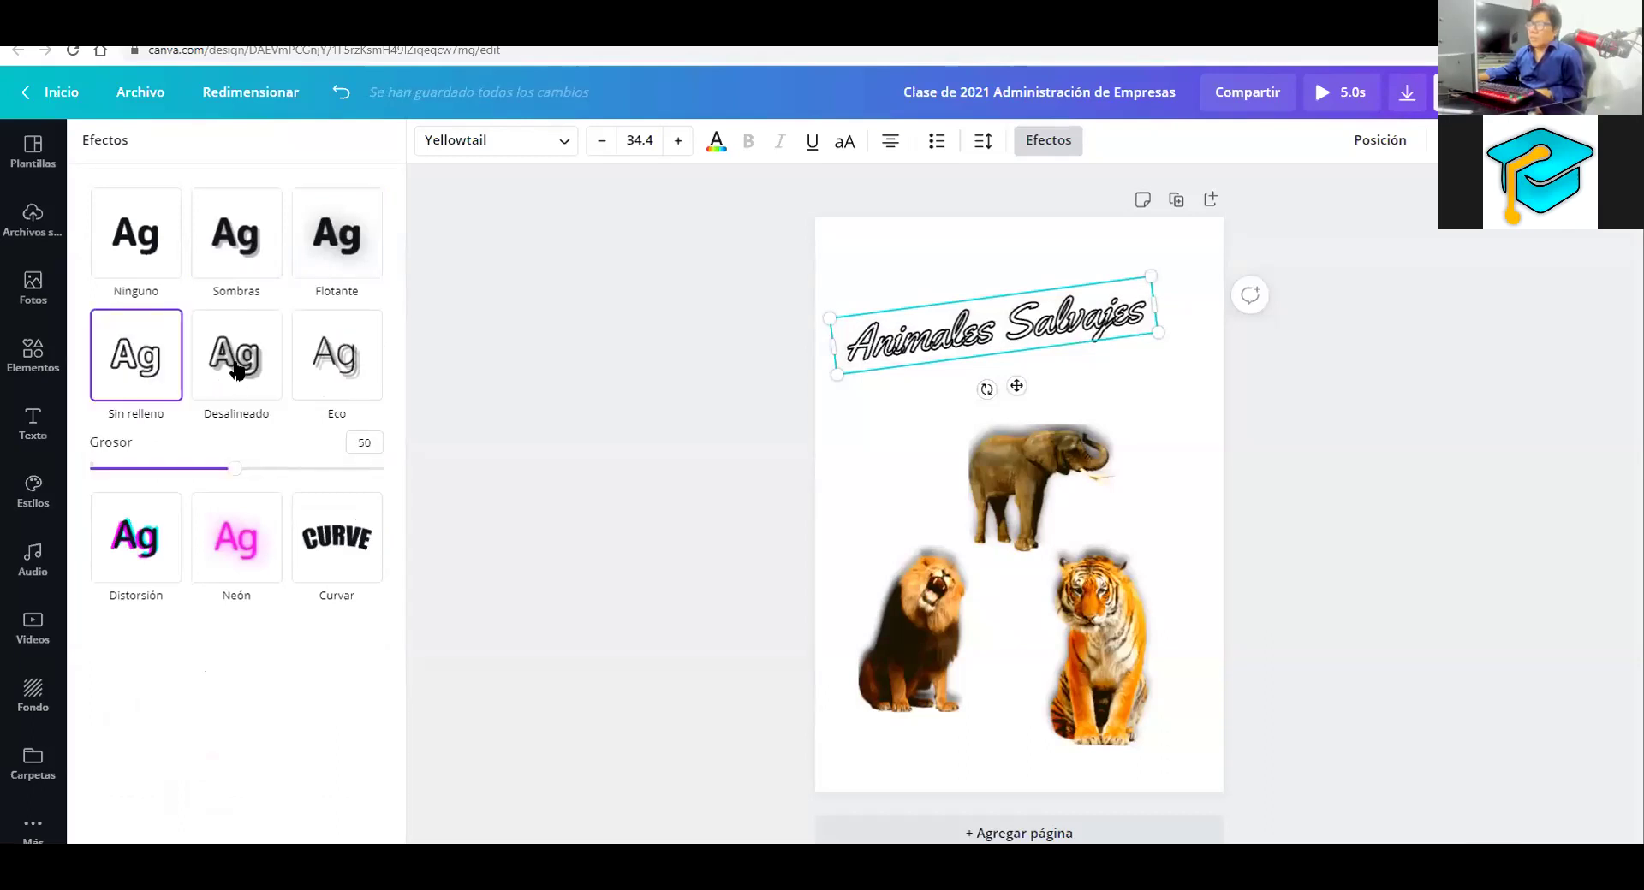
{"action": "left_click_drag", "start_coordinate": [234, 469], "coordinate": [173, 468]}
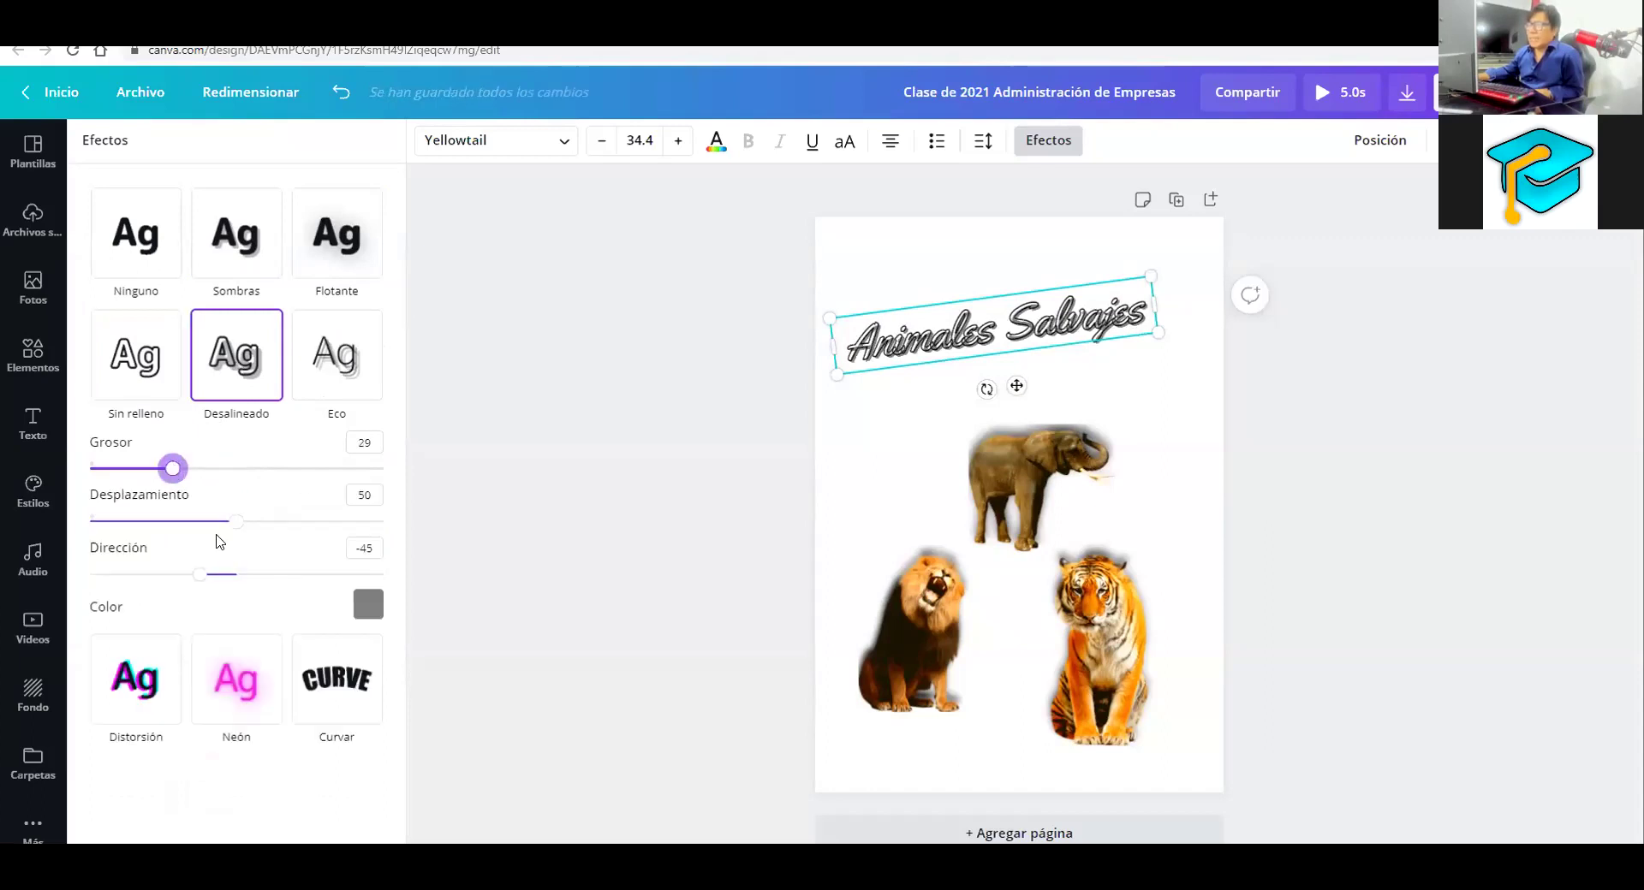
{"action": "left_click_drag", "start_coordinate": [236, 521], "coordinate": [323, 521]}
{"action": "left_click_drag", "start_coordinate": [200, 574], "coordinate": [281, 574]}
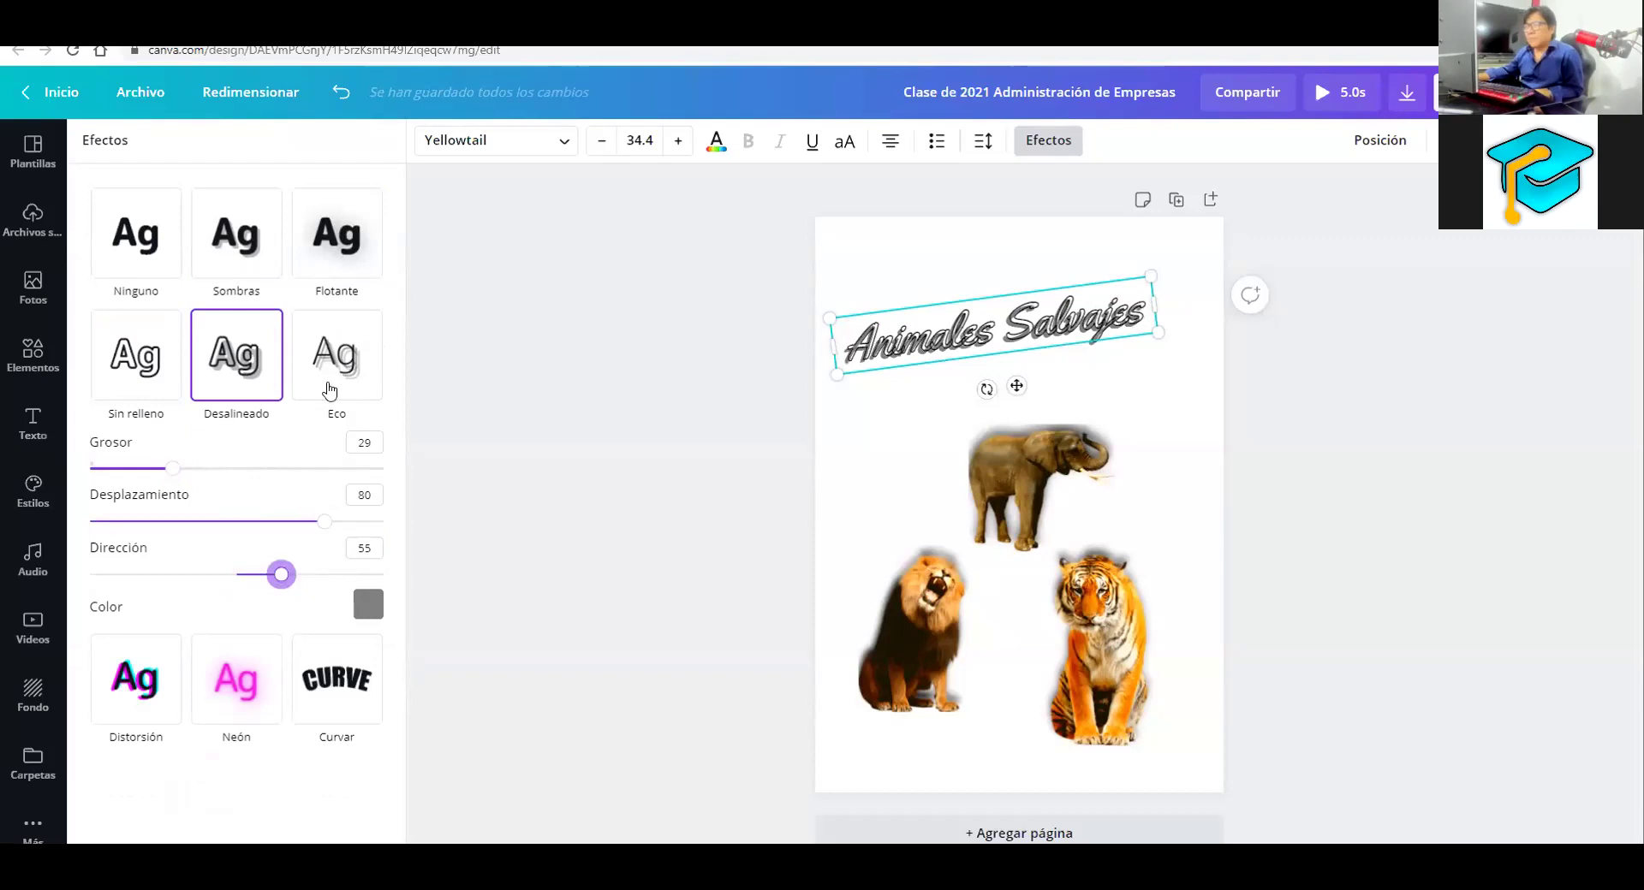
{"action": "left_click", "coordinate": [142, 644]}
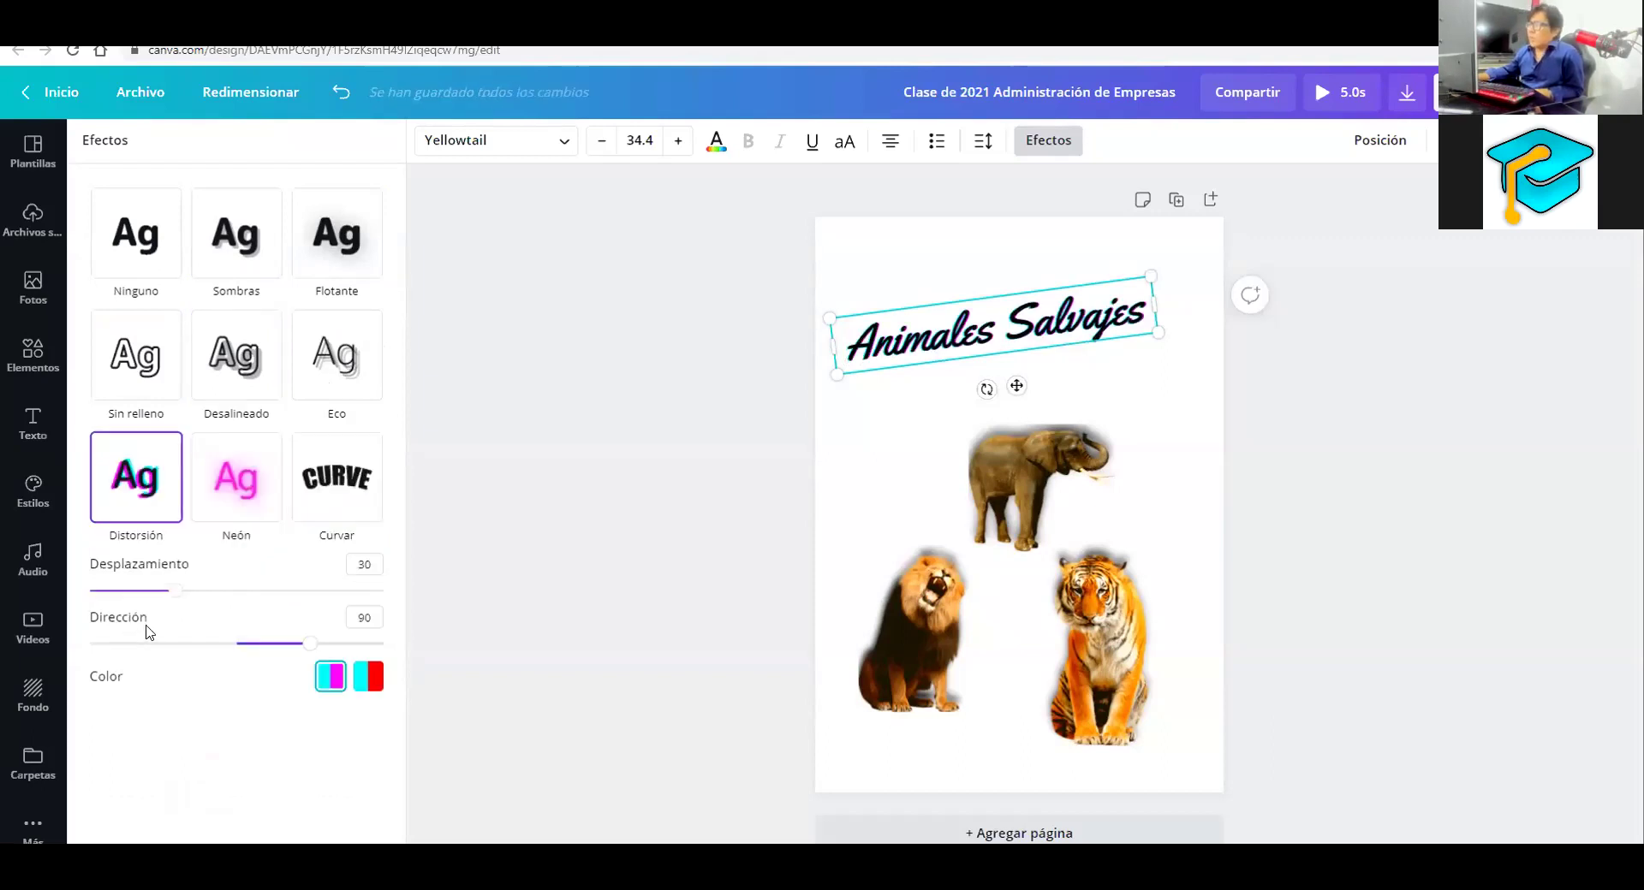
{"action": "left_click", "coordinate": [227, 498]}
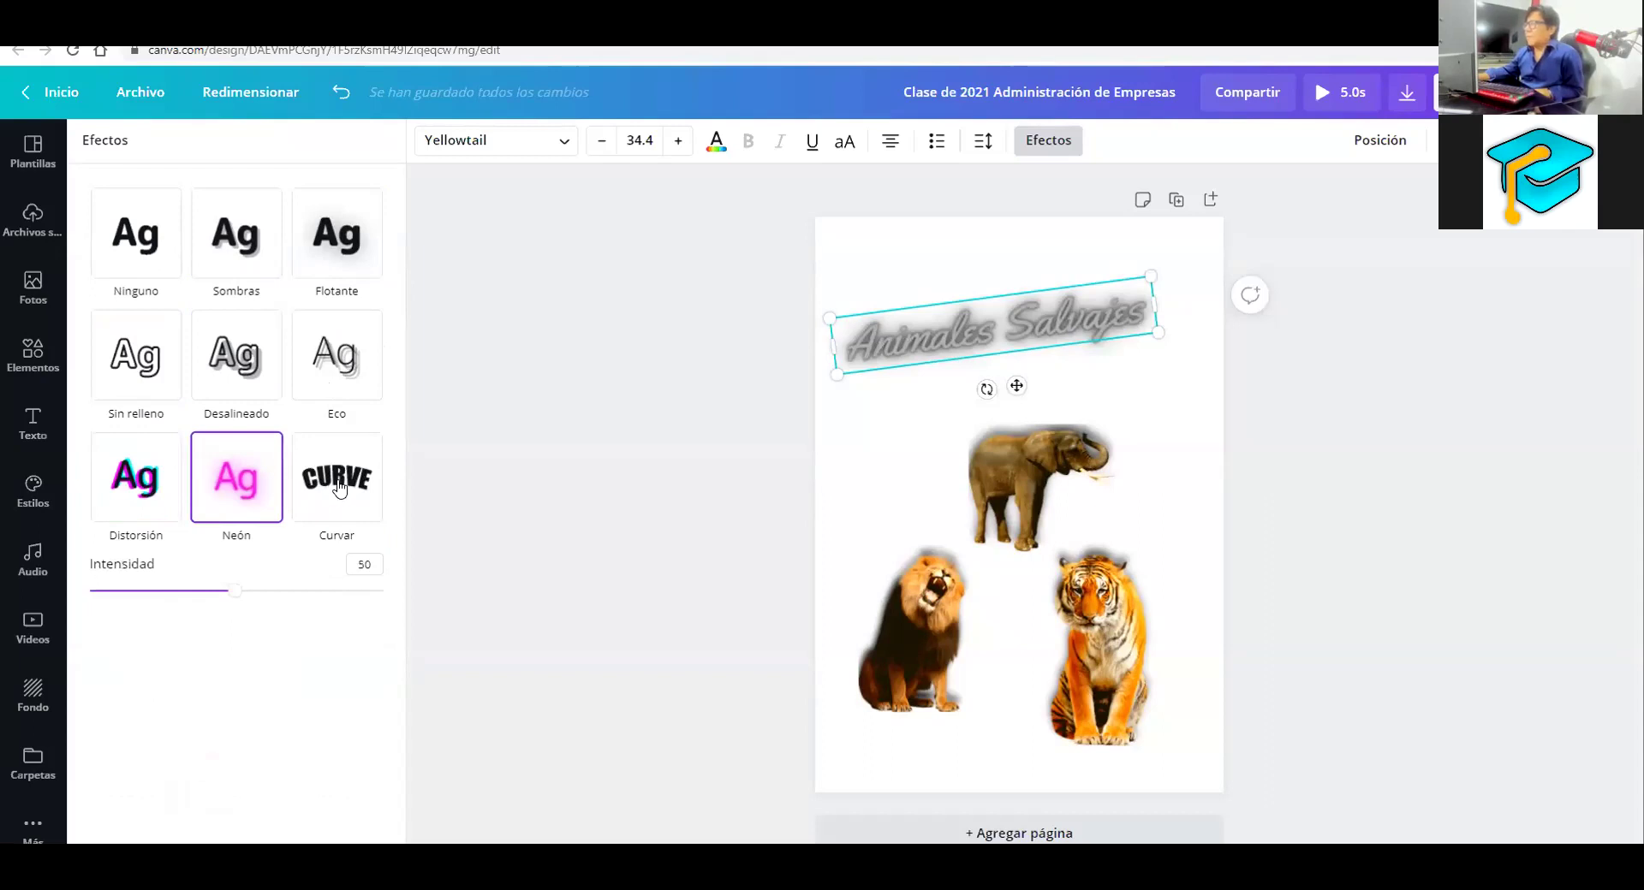
{"action": "left_click", "coordinate": [341, 535]}
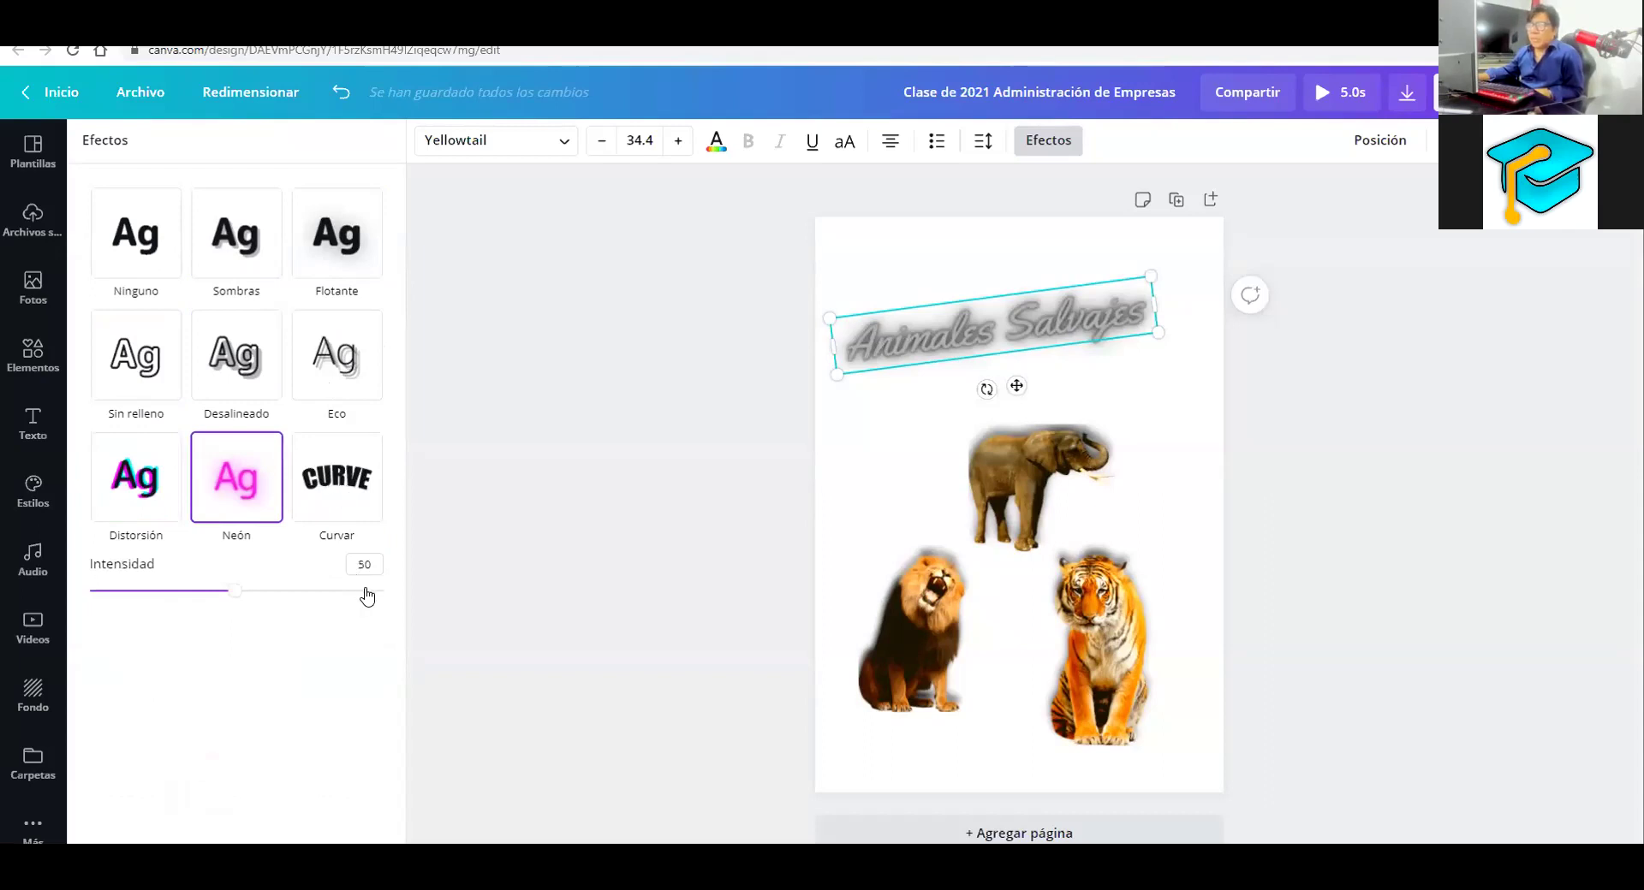
Curve the title to -57, then rotate and reposition it diagonally above the elephant
{"action": "left_click_drag", "start_coordinate": [349, 593], "coordinate": [156, 579]}
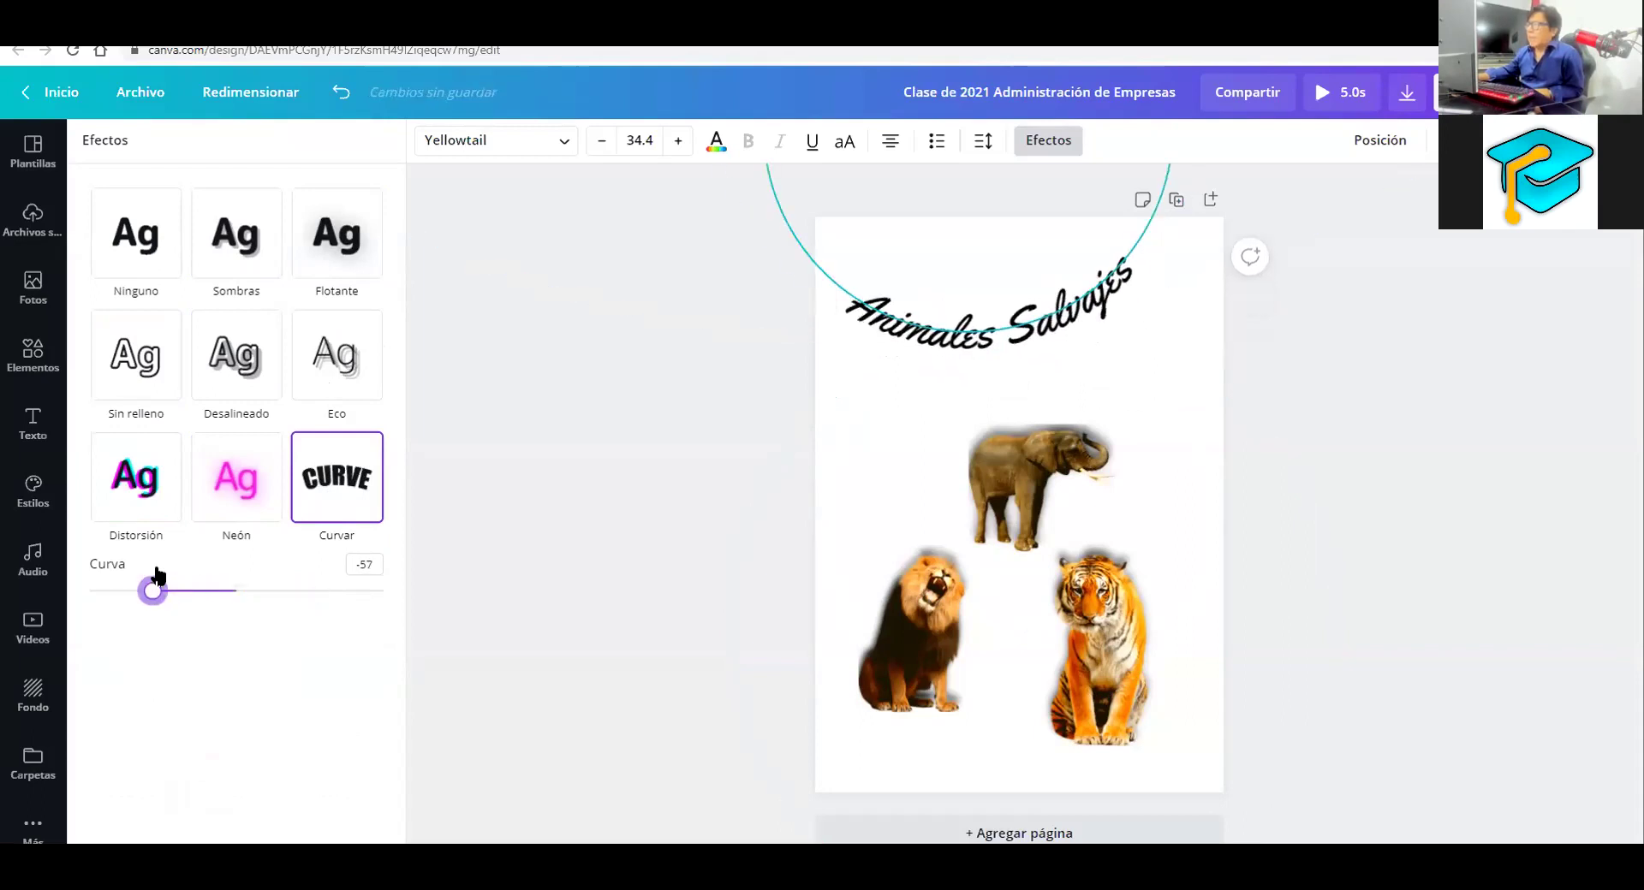
{"action": "left_click_drag", "start_coordinate": [1063, 291], "coordinate": [1023, 325]}
{"action": "left_click_drag", "start_coordinate": [971, 399], "coordinate": [997, 406]}
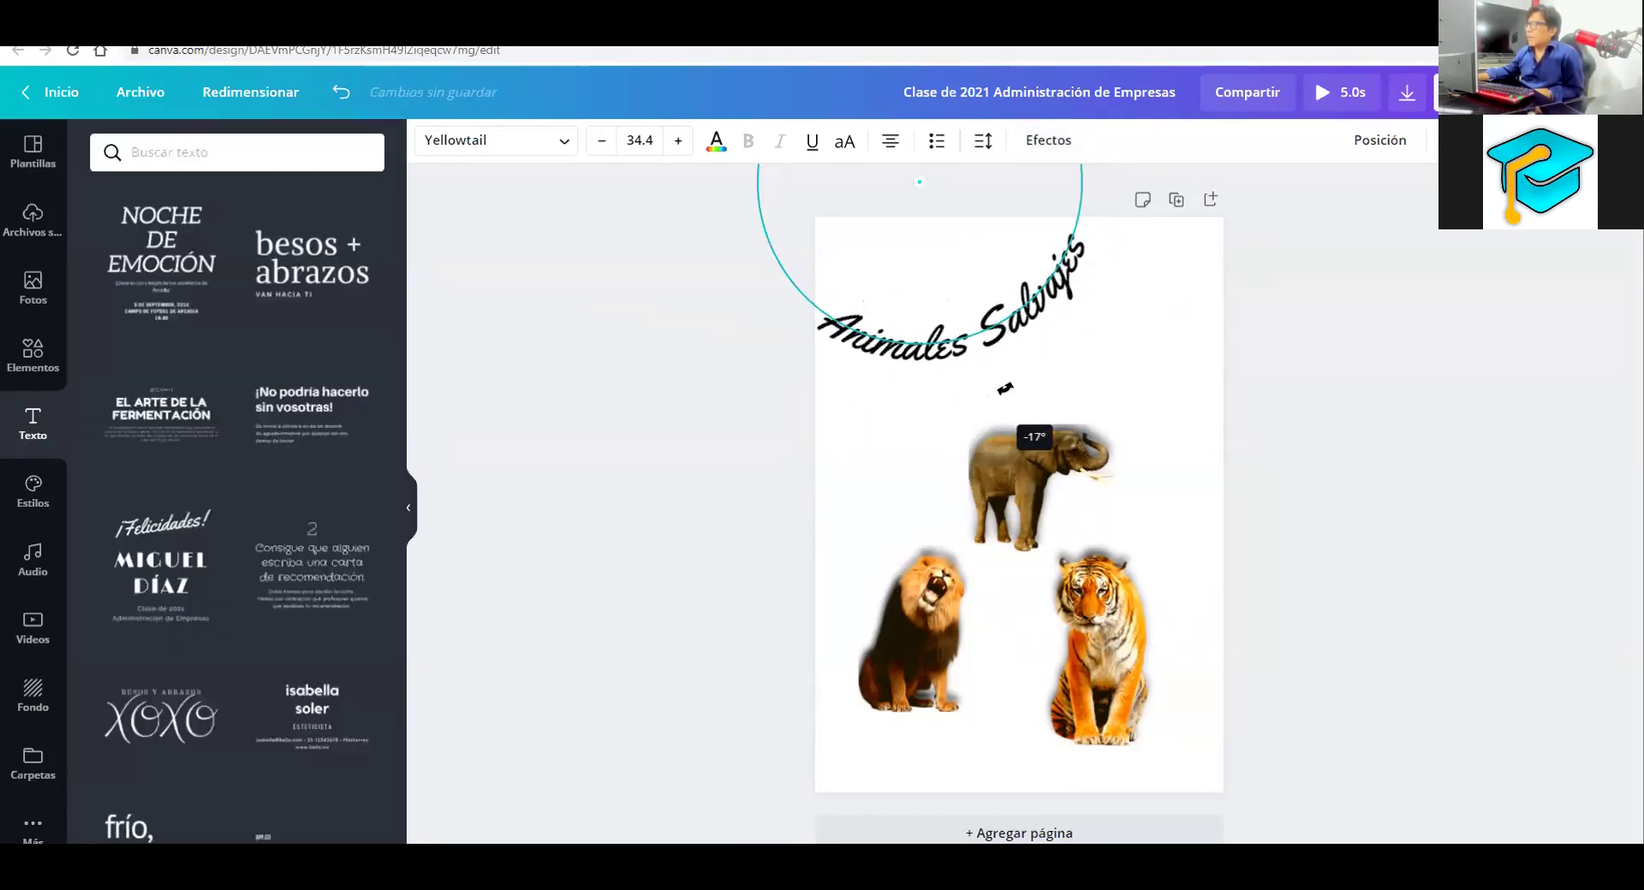
{"action": "left_click_drag", "start_coordinate": [1028, 310], "coordinate": [1031, 337]}
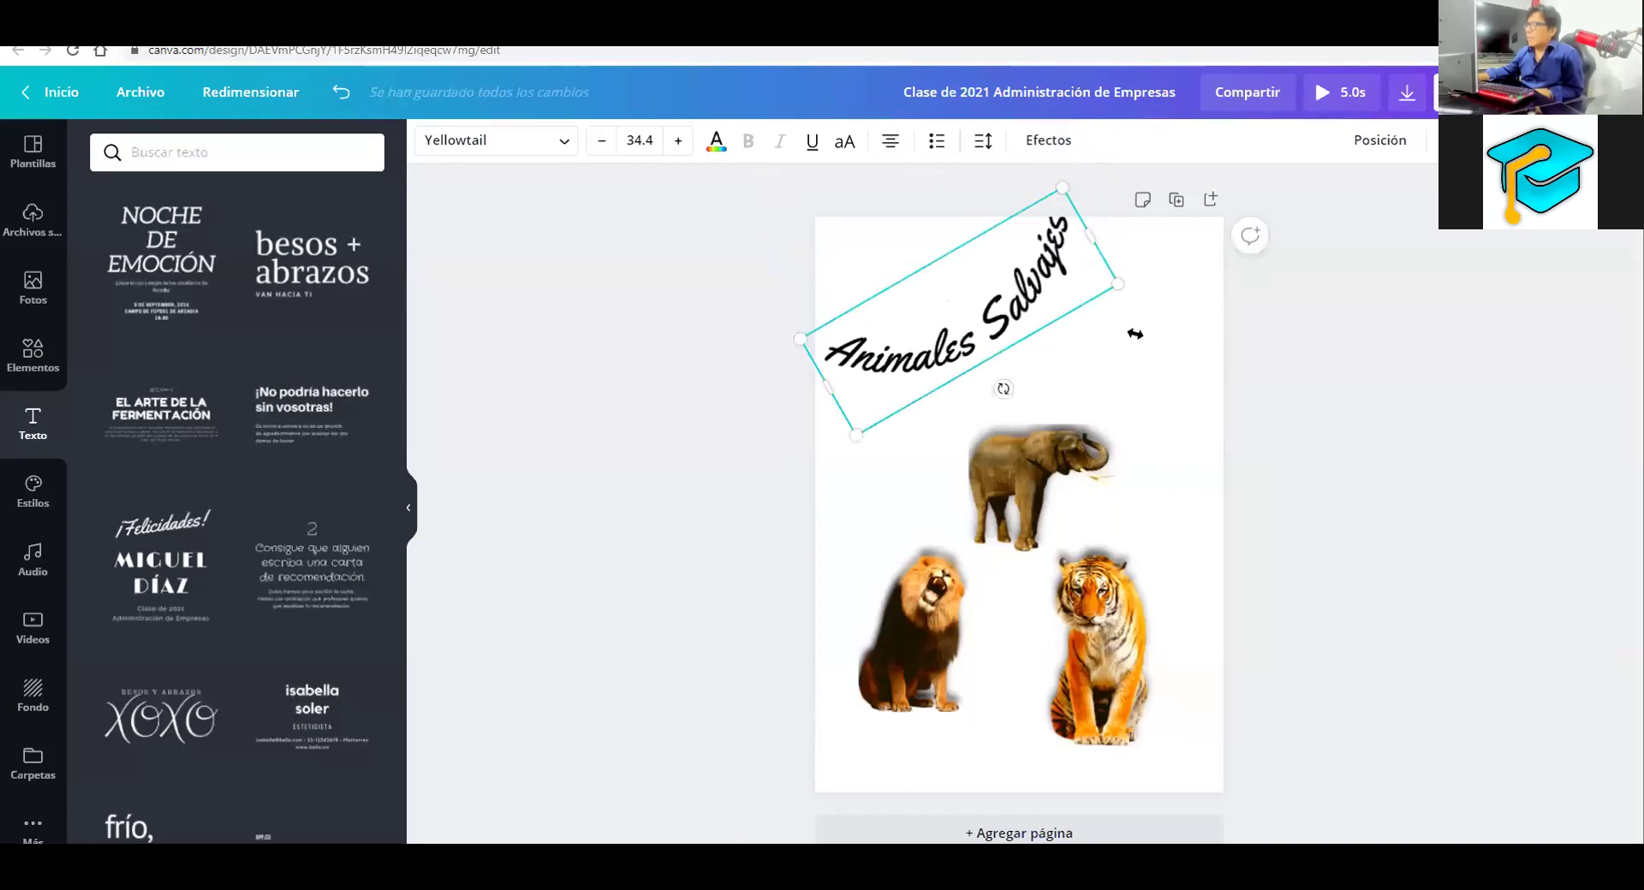
{"action": "left_click", "coordinate": [1208, 352]}
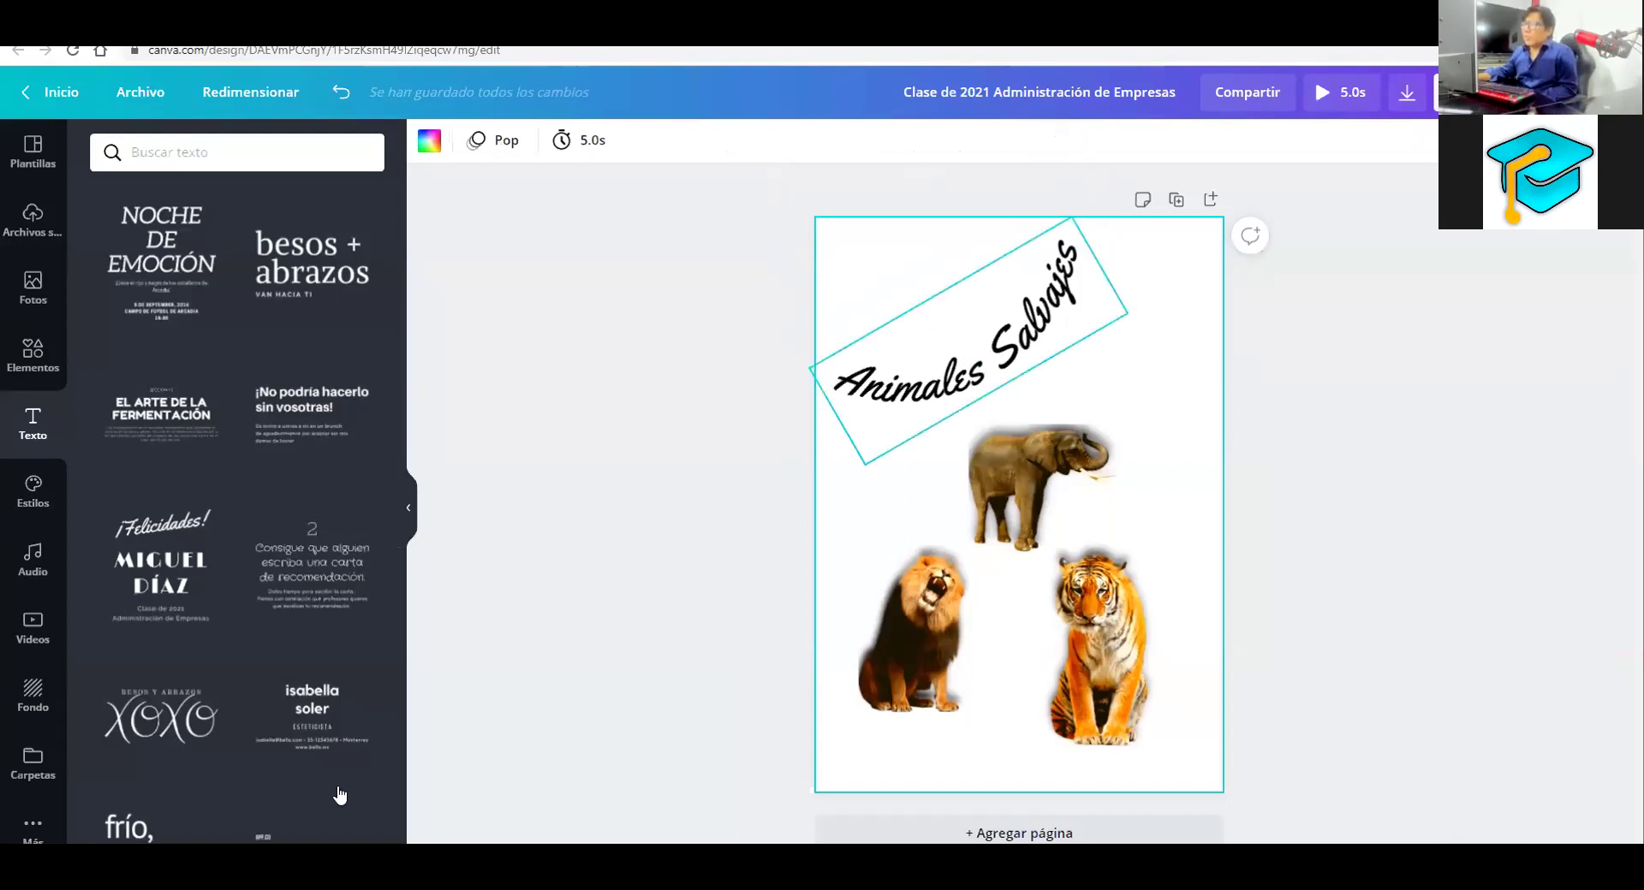
{"action": "left_click", "coordinate": [1006, 365]}
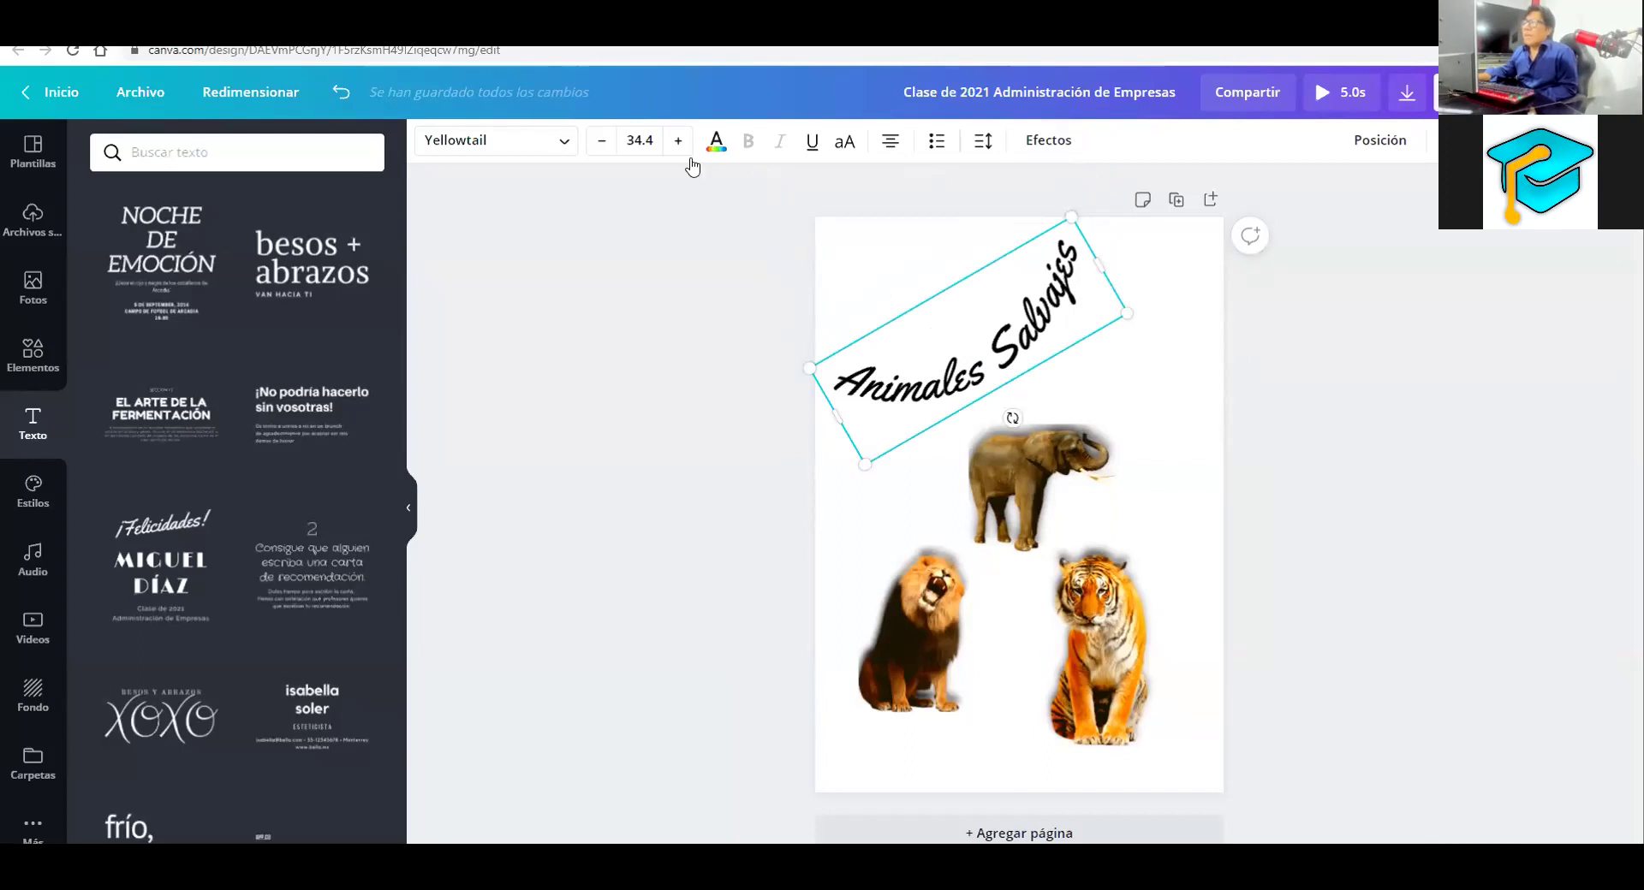
Try the Nickainley, Archivo Black and Argent fonts on the title, then apply Benedict
{"action": "left_click", "coordinate": [152, 321]}
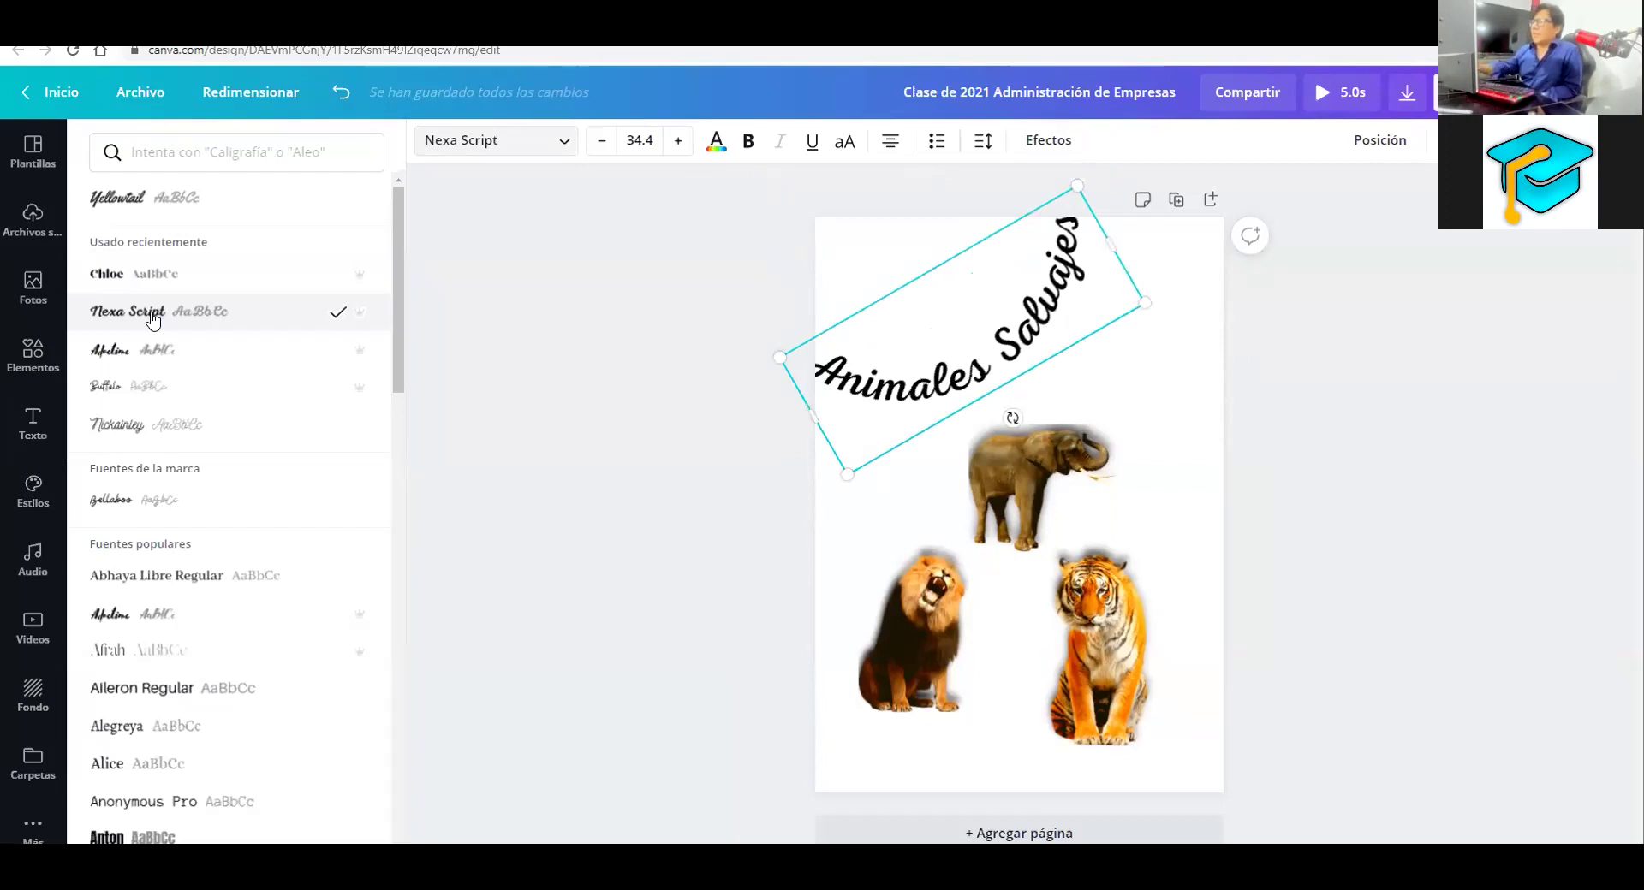
{"action": "left_click", "coordinate": [118, 432]}
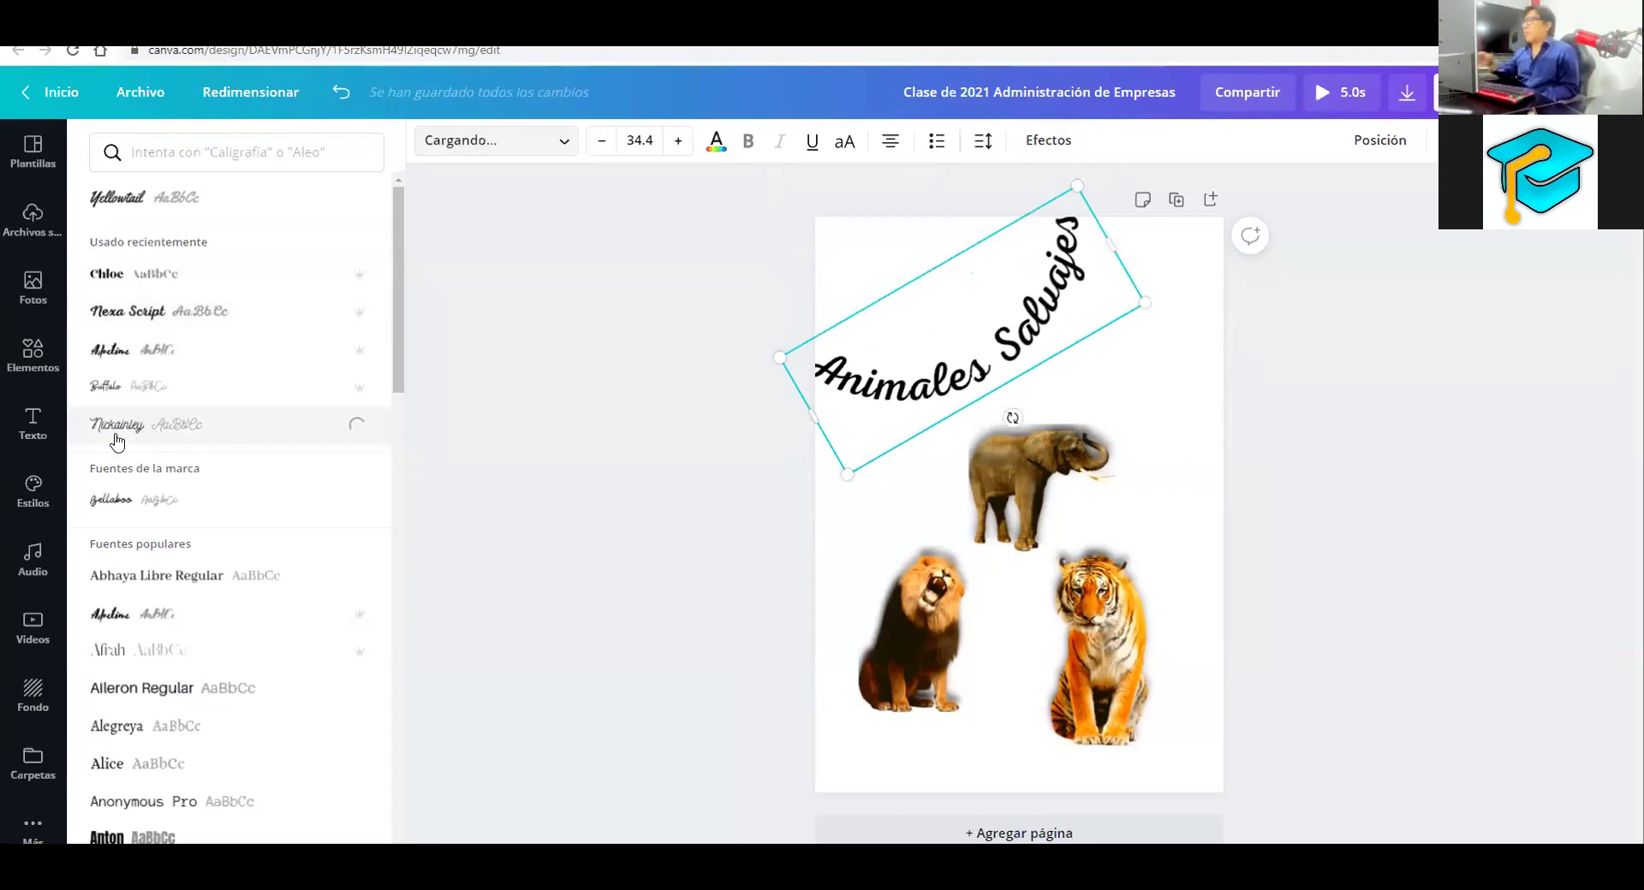
{"action": "left_click", "coordinate": [89, 616]}
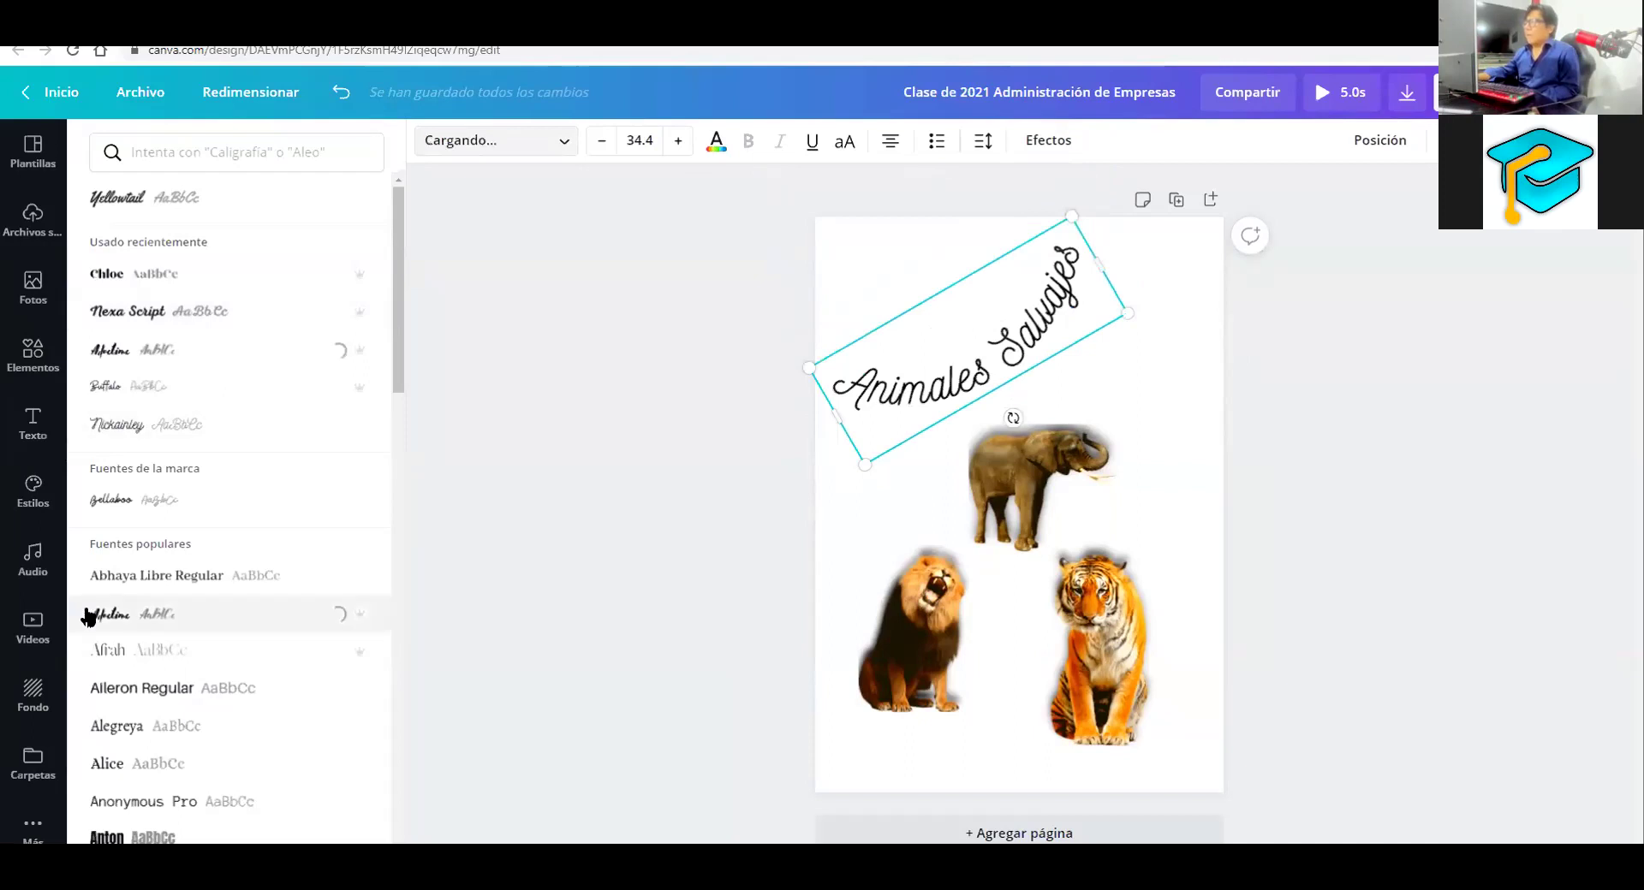
{"action": "scroll", "coordinate": [135, 653], "scroll_direction": "down", "scroll_amount": 3}
{"action": "left_click", "coordinate": [135, 655]}
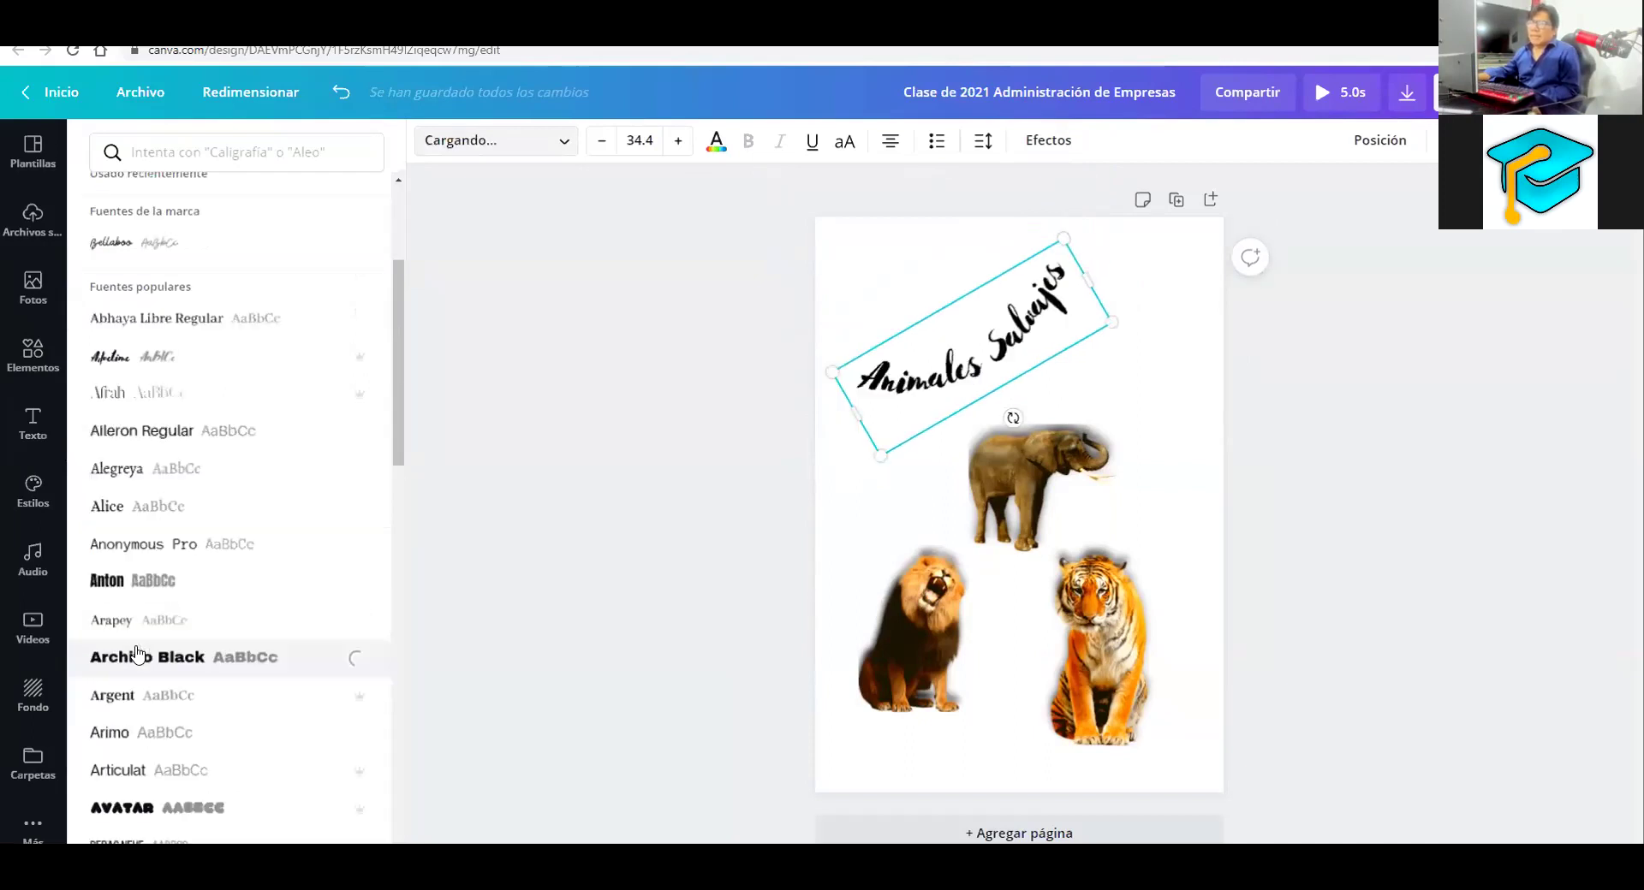
{"action": "left_click", "coordinate": [133, 699]}
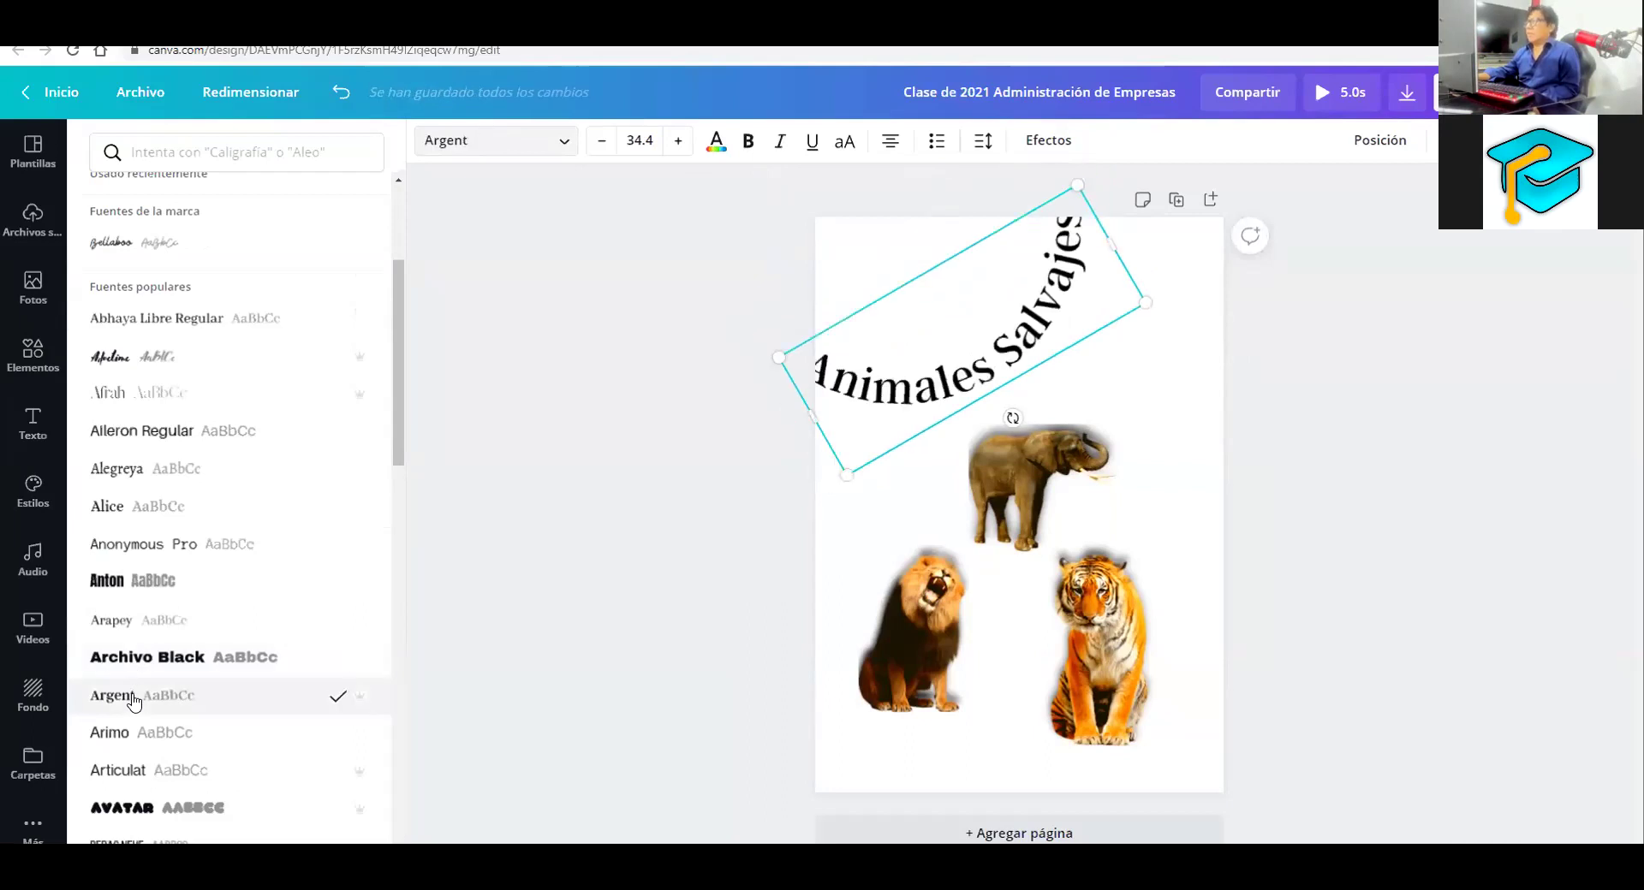
{"action": "scroll", "coordinate": [118, 736], "scroll_direction": "down", "scroll_amount": 1}
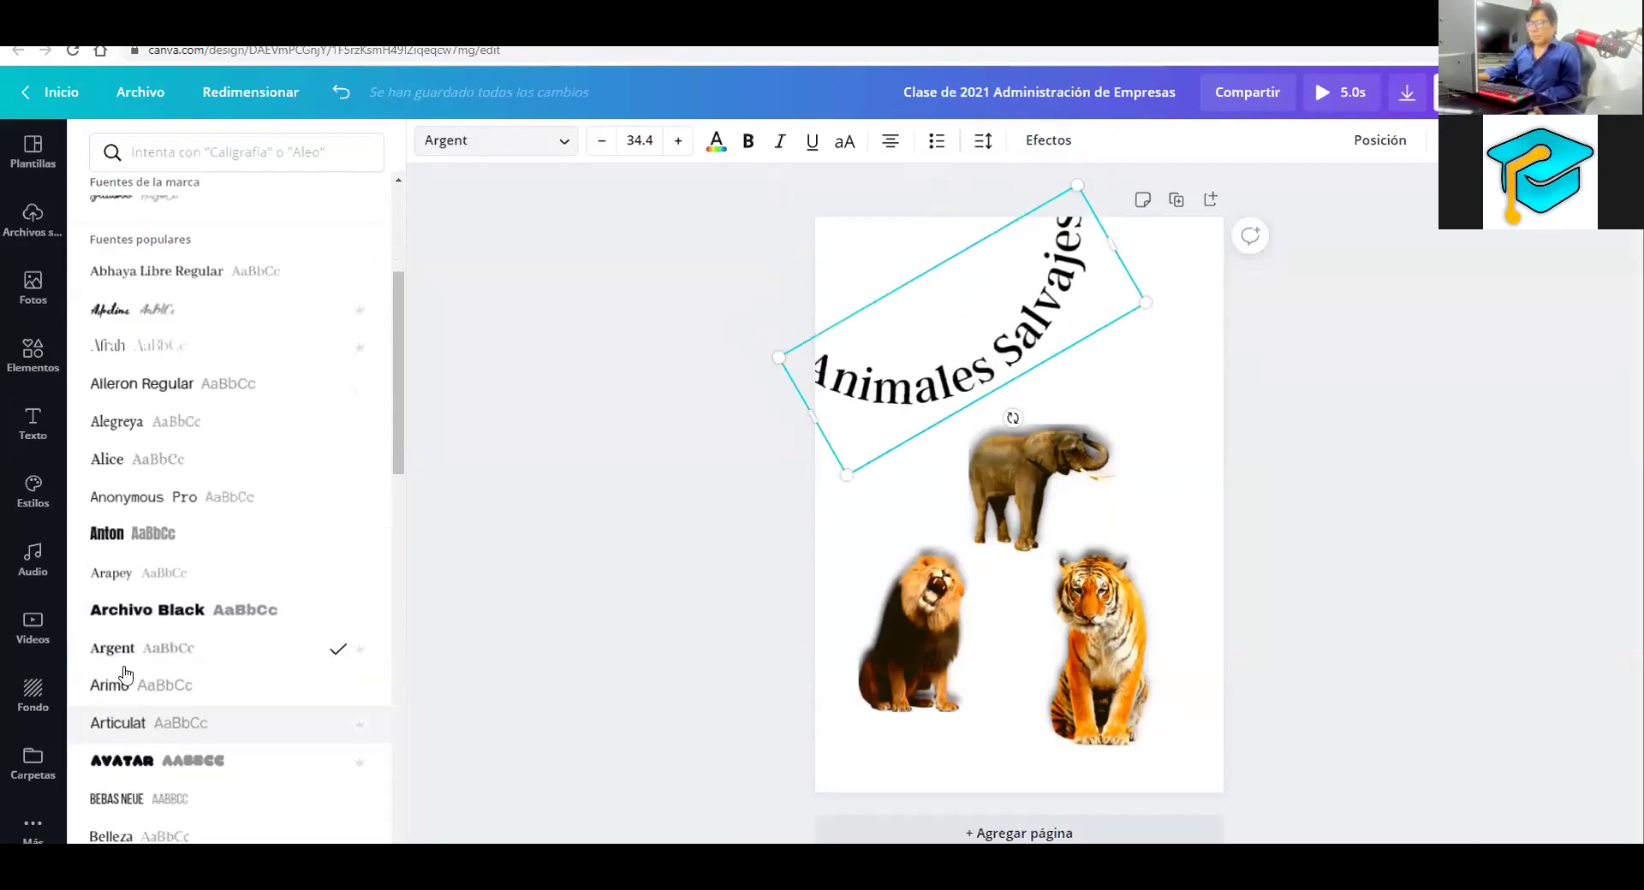
{"action": "scroll", "coordinate": [126, 675], "scroll_direction": "down", "scroll_amount": 5}
{"action": "left_click", "coordinate": [342, 661]}
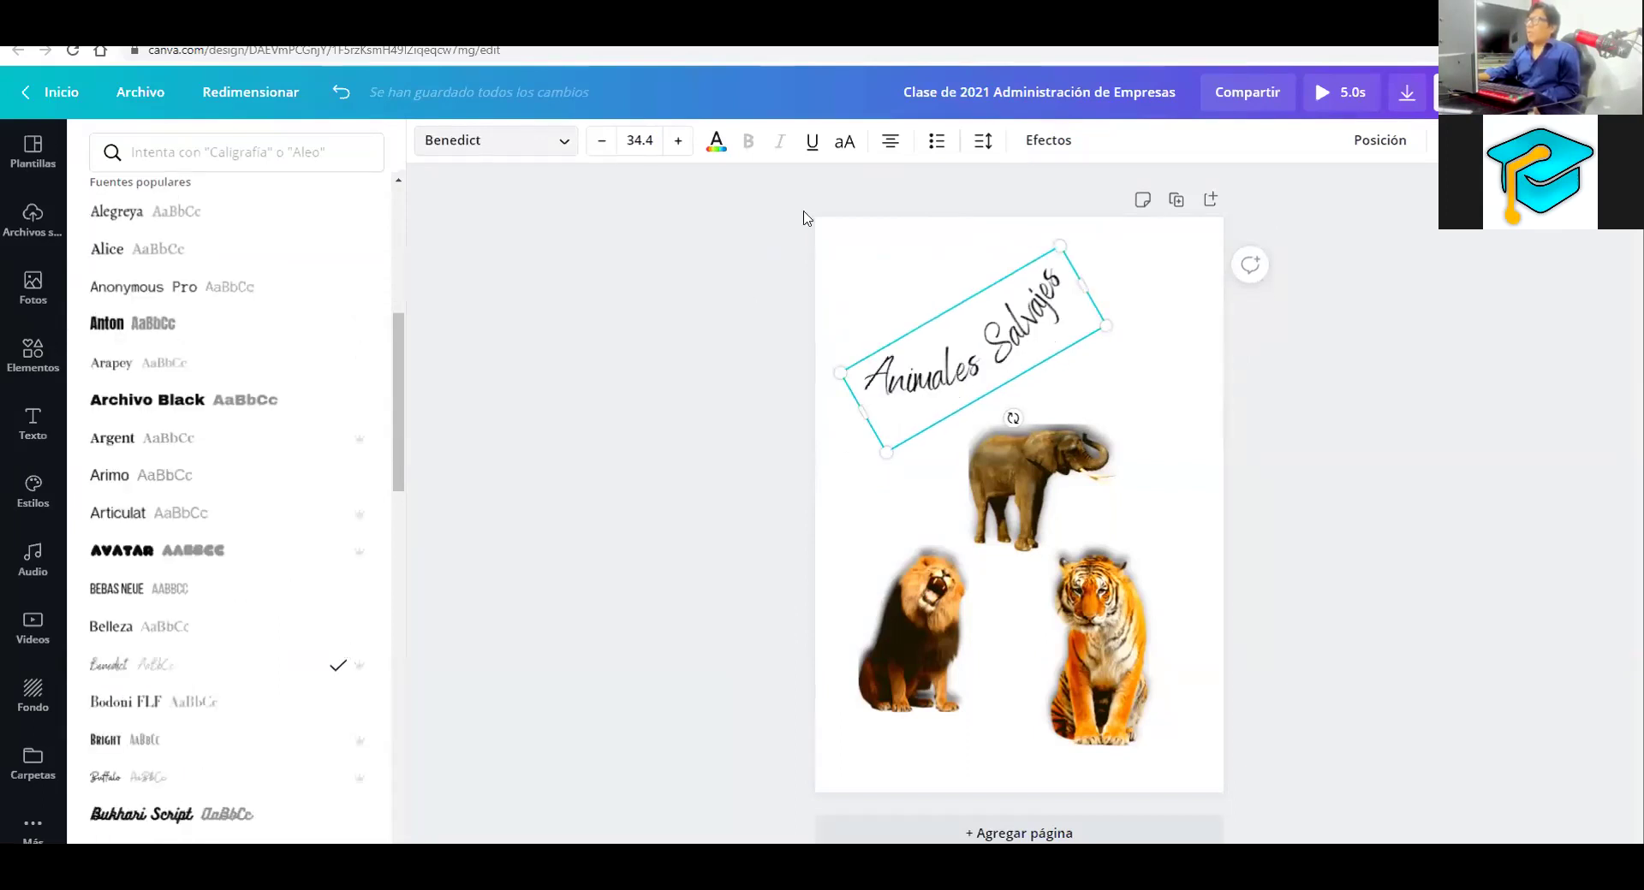
Adjust the strength of the title's Curvar effect under Efectos
{"action": "left_click", "coordinate": [1030, 142]}
{"action": "left_click_drag", "start_coordinate": [229, 593], "coordinate": [304, 753]}
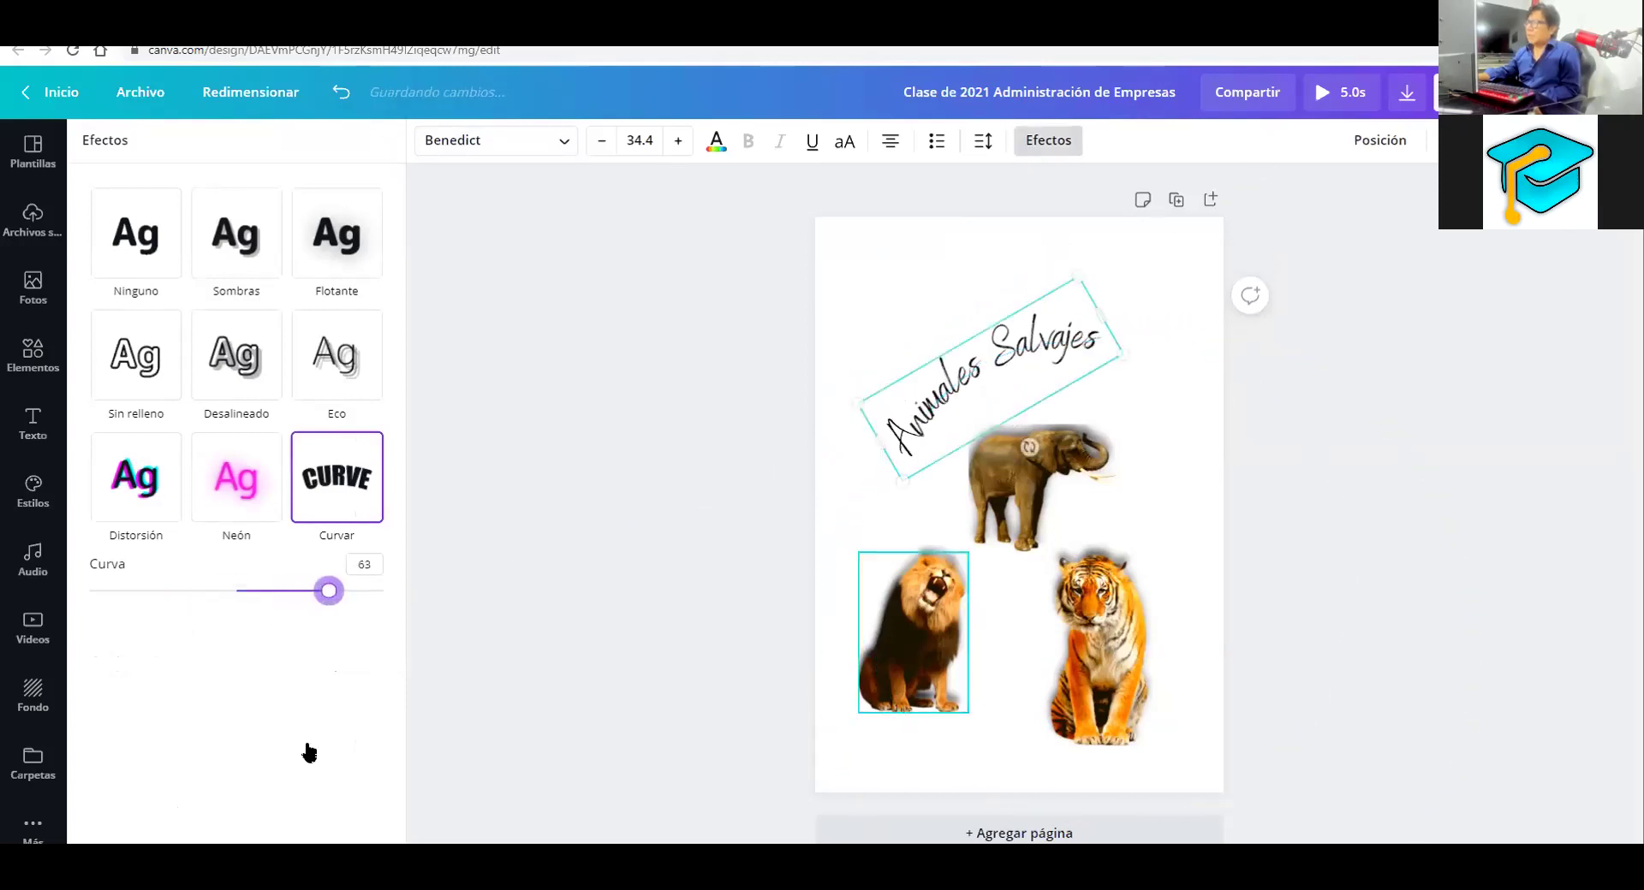
{"action": "left_click_drag", "start_coordinate": [983, 304], "coordinate": [971, 262]}
{"action": "left_click", "coordinate": [1000, 260]}
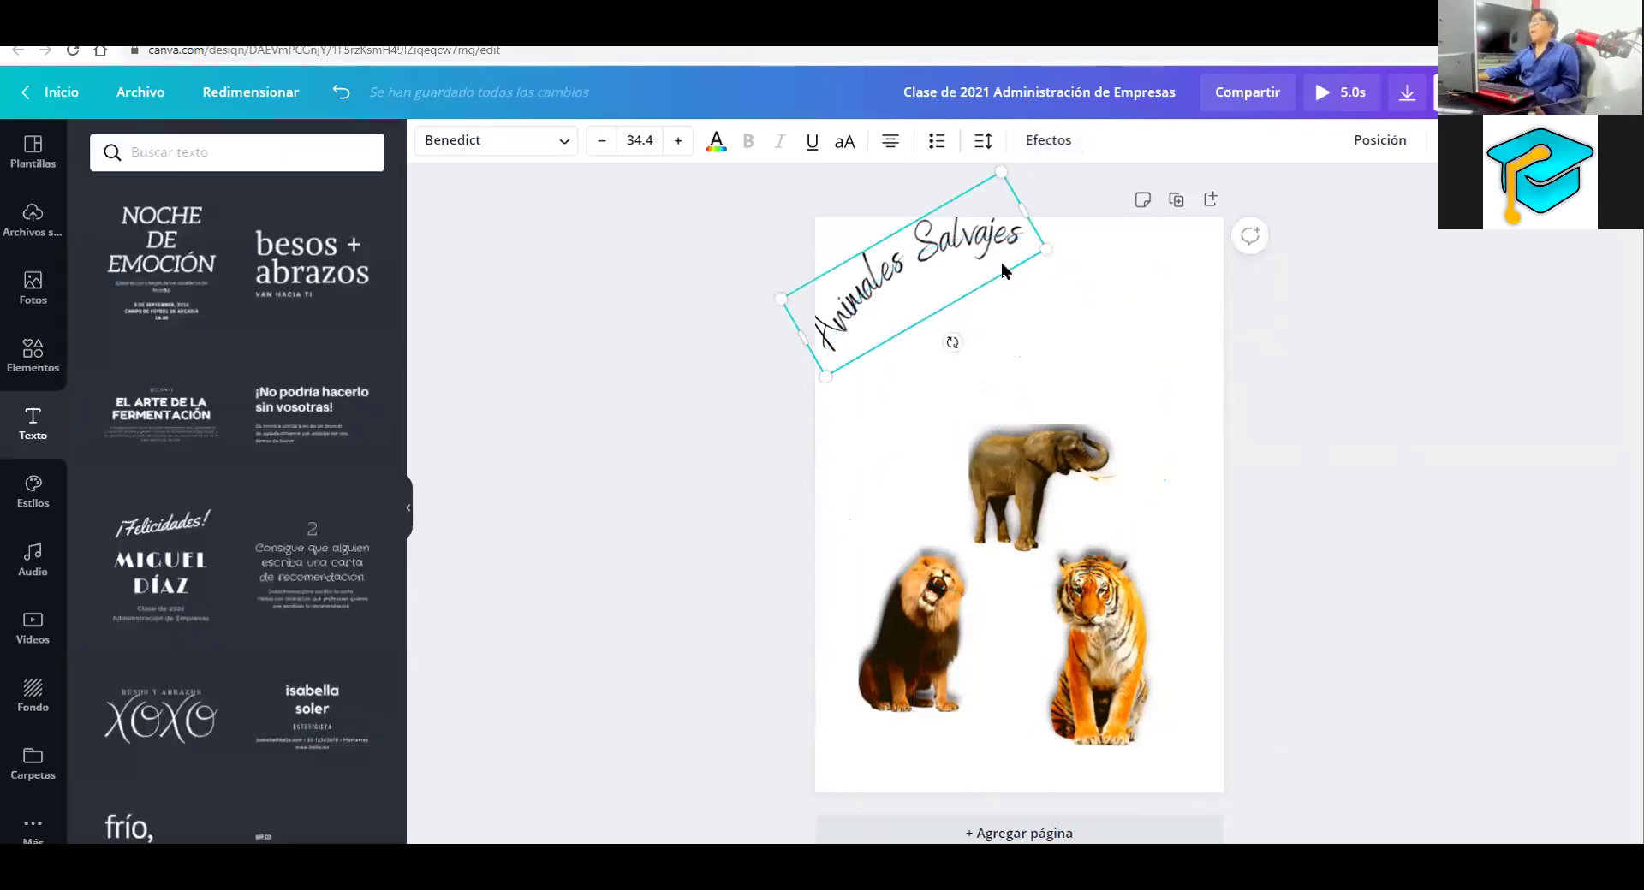
Recolour the title from black to the pink Athleisure Style swatch after trying dark blue
{"action": "left_click", "coordinate": [1180, 250]}
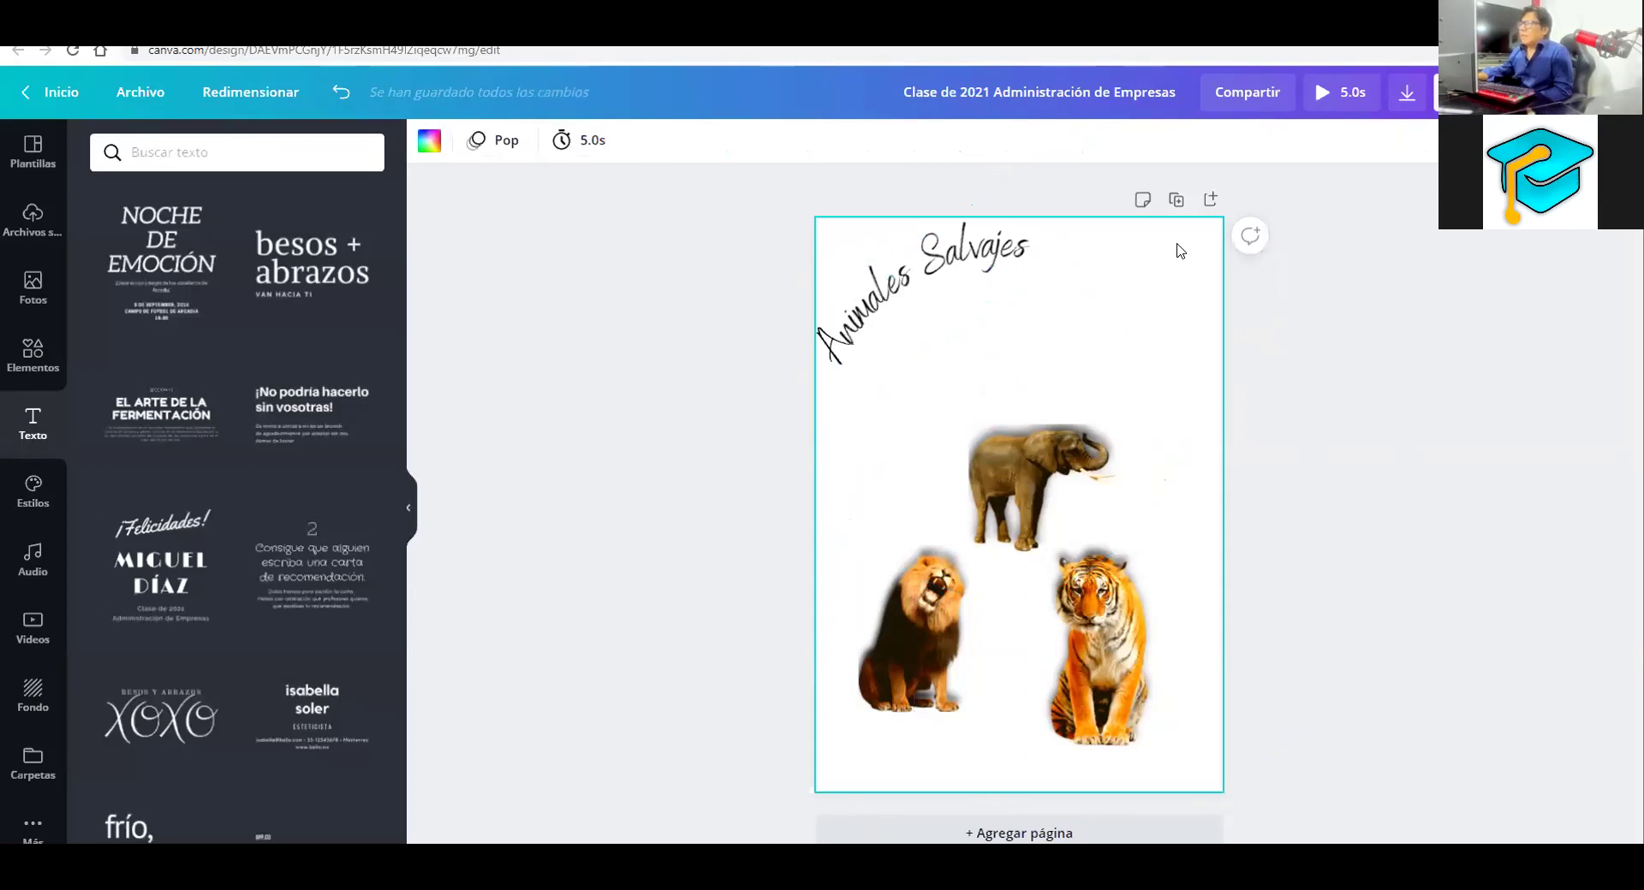
{"action": "left_click", "coordinate": [939, 251]}
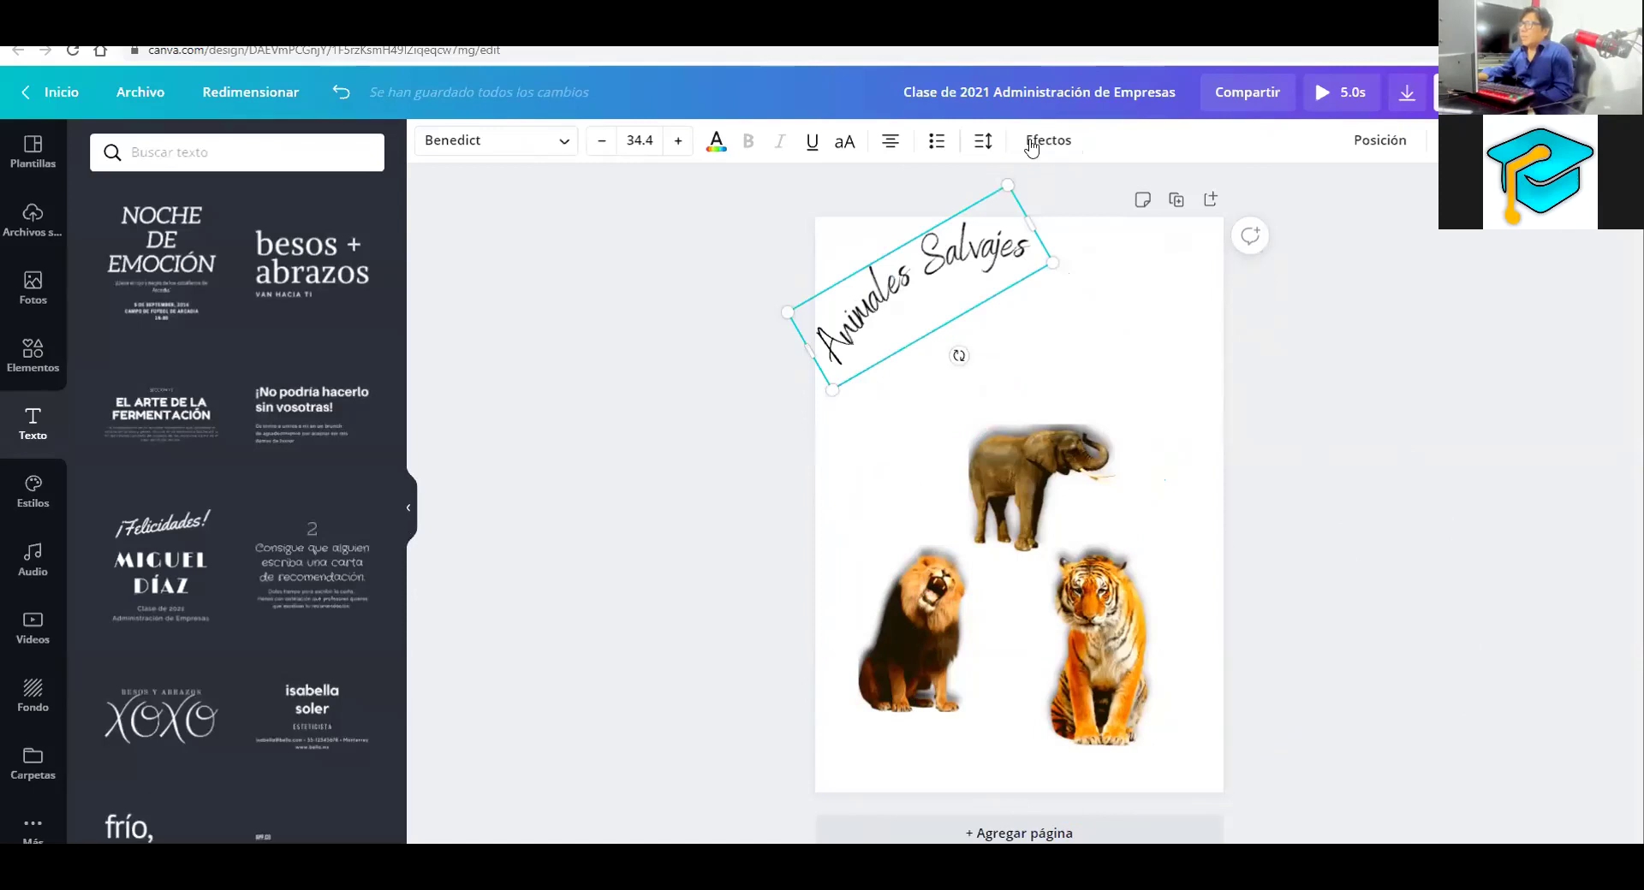
{"action": "left_click", "coordinate": [716, 154]}
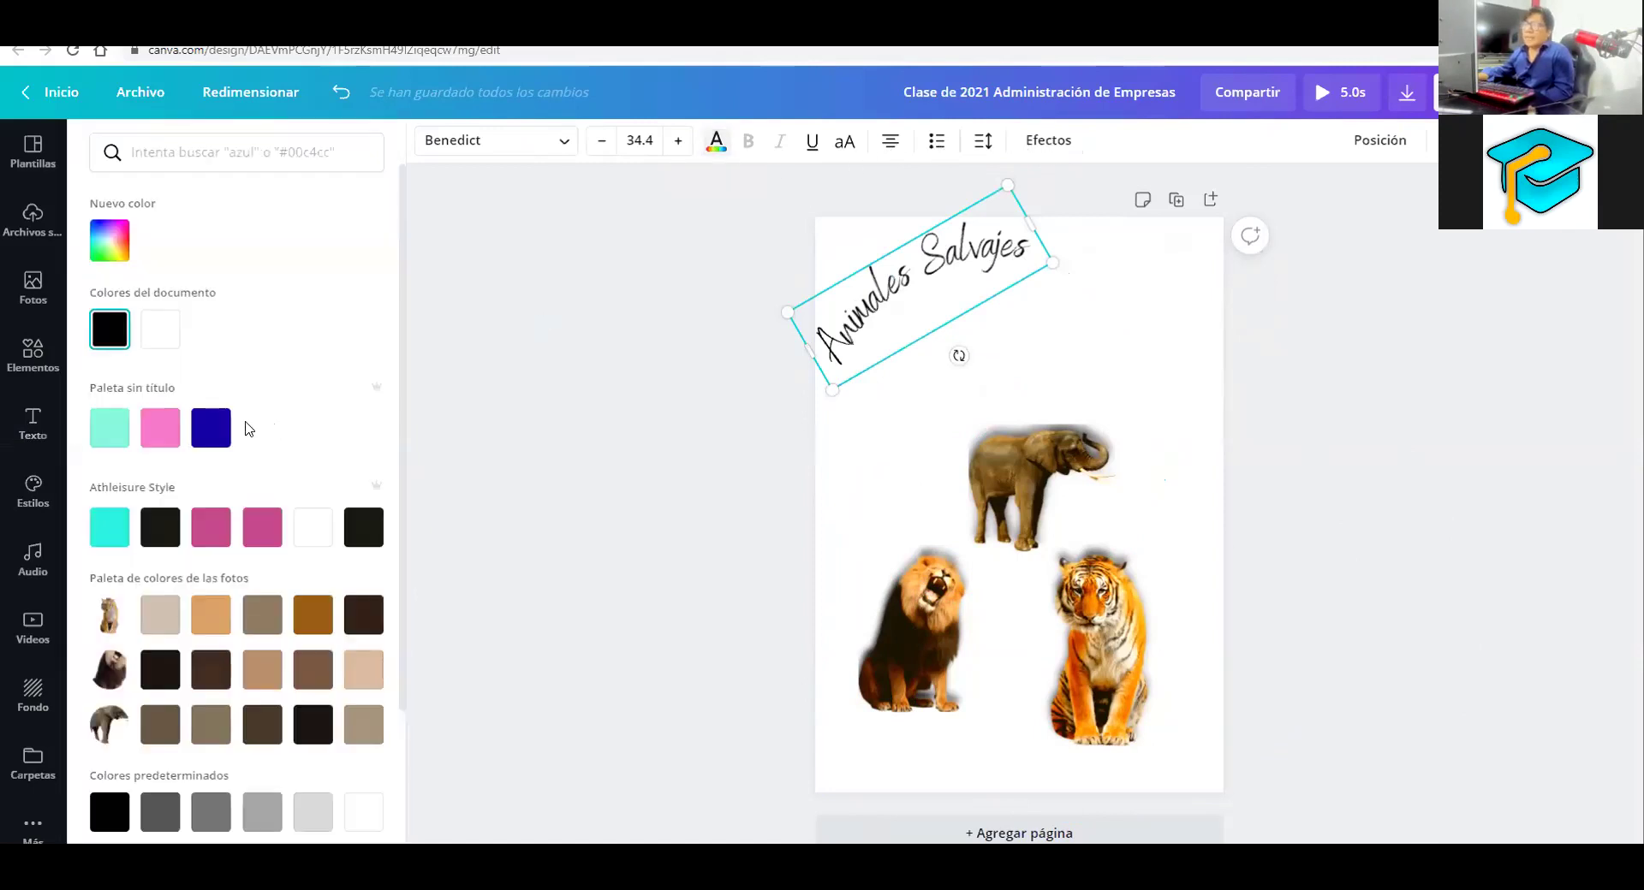
{"action": "left_click", "coordinate": [207, 435]}
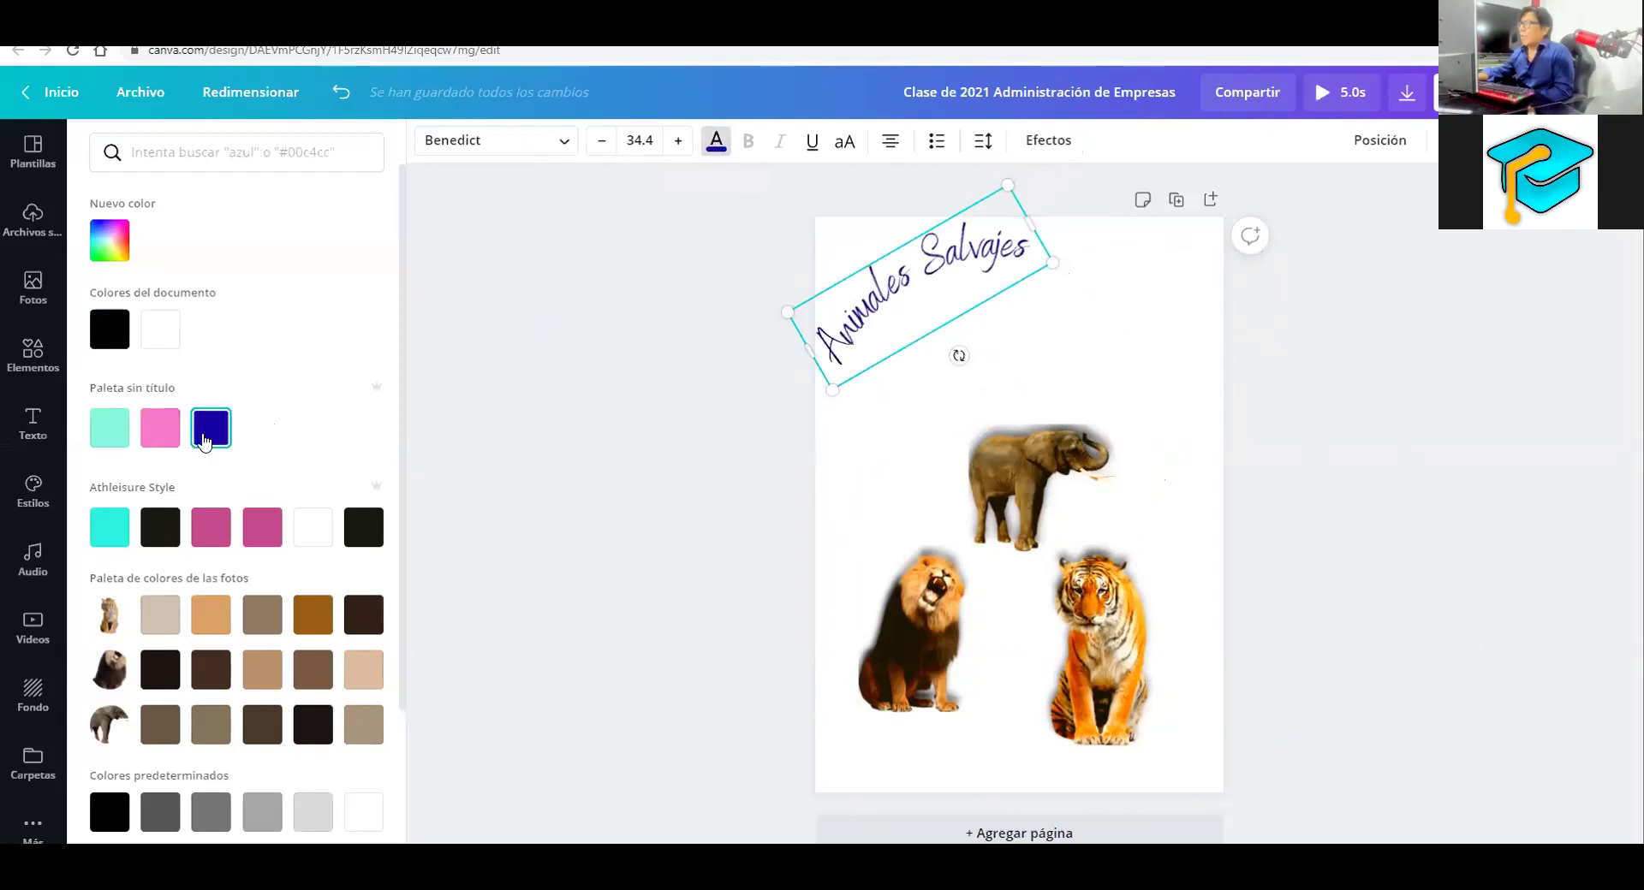
{"action": "left_click", "coordinate": [220, 524]}
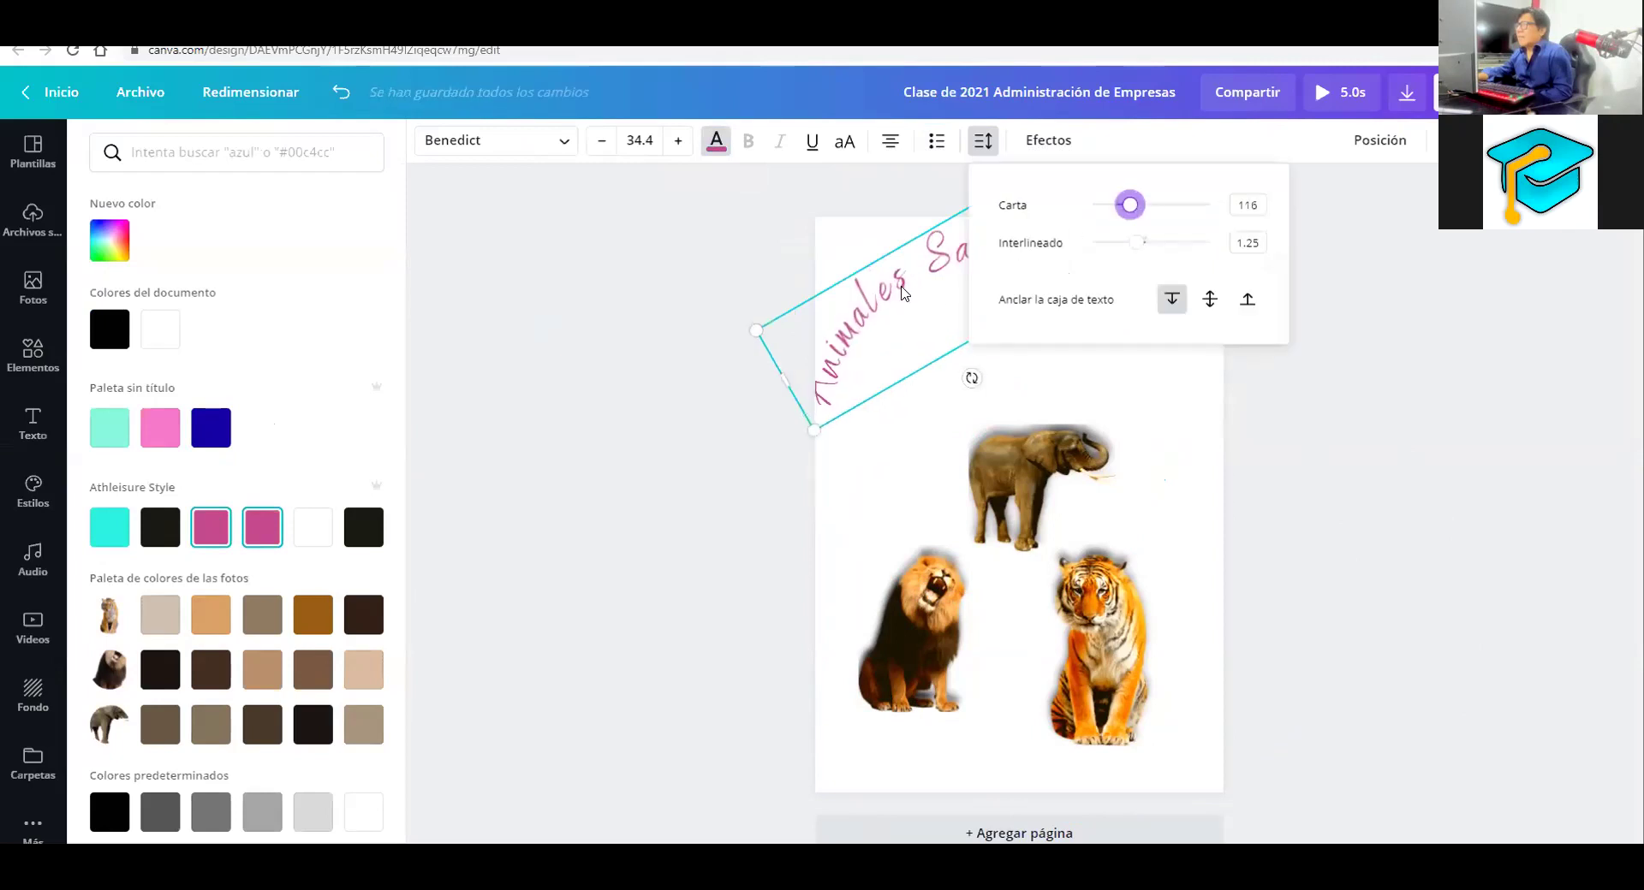
Increase the title's letter spacing slightly and preview the page
{"action": "left_click", "coordinate": [1087, 229]}
{"action": "left_click", "coordinate": [998, 150]}
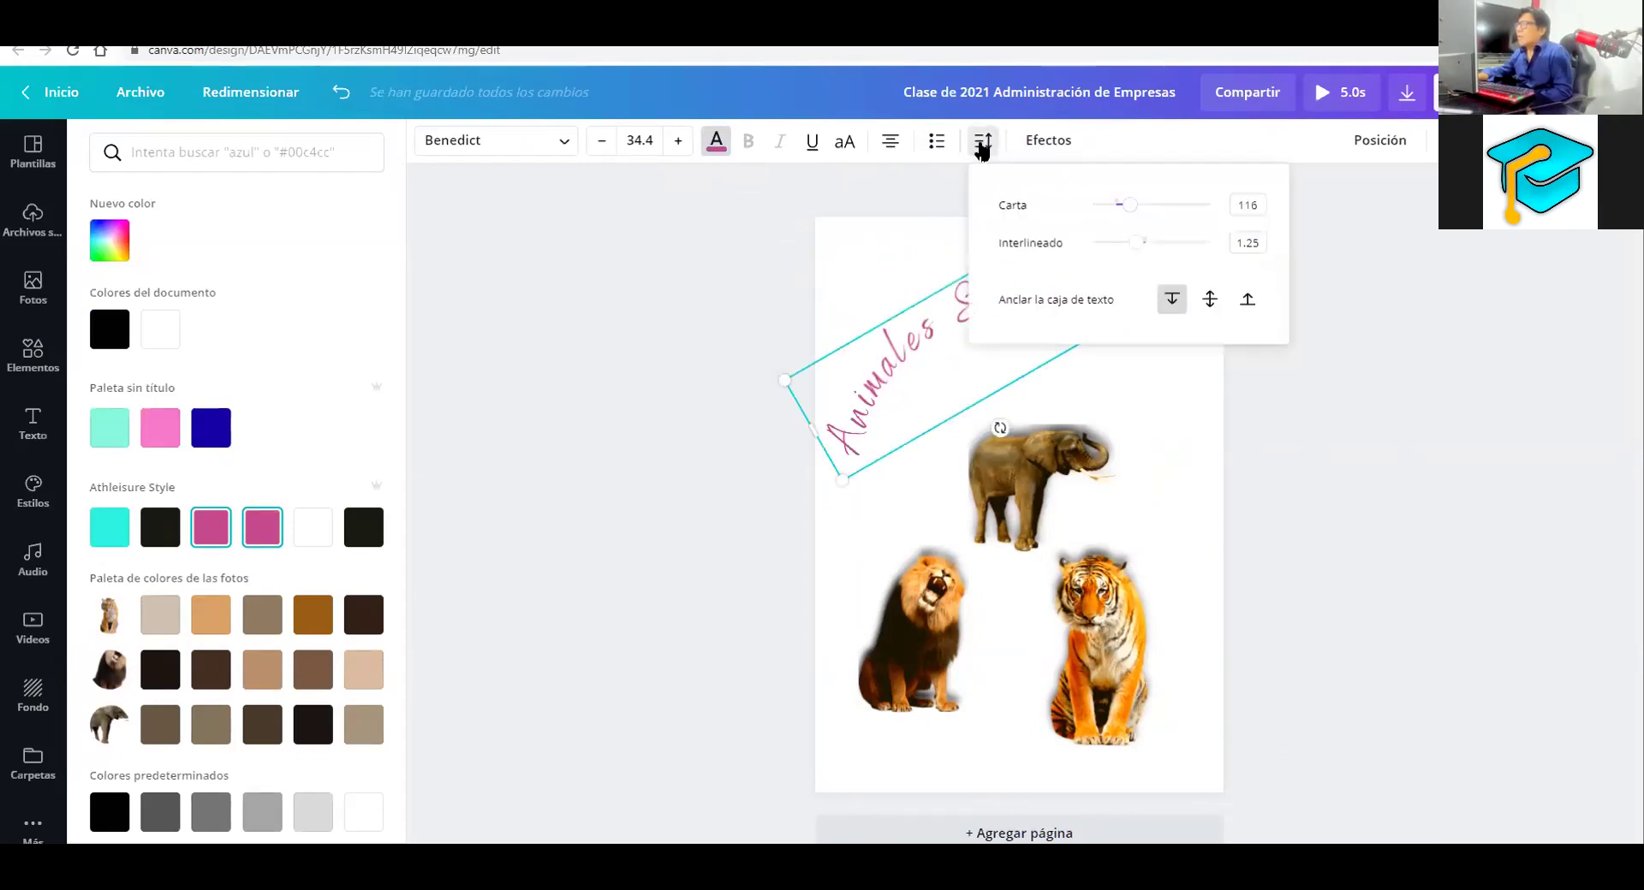
{"action": "left_click_drag", "start_coordinate": [1130, 205], "coordinate": [1143, 204]}
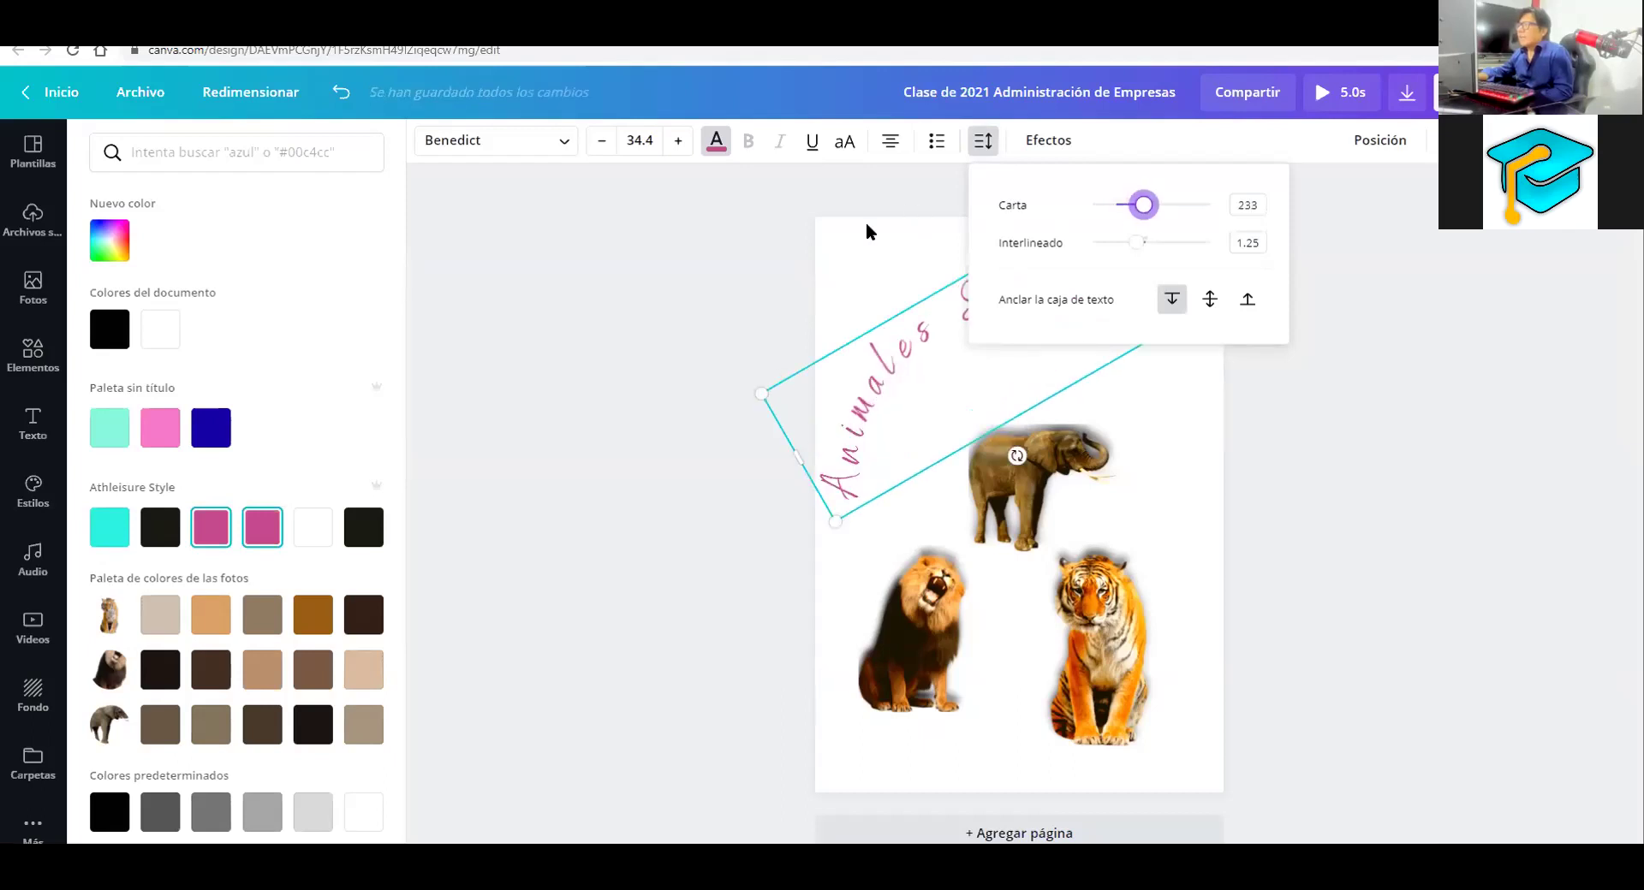
{"action": "left_click", "coordinate": [1035, 298]}
{"action": "left_click", "coordinate": [1266, 352]}
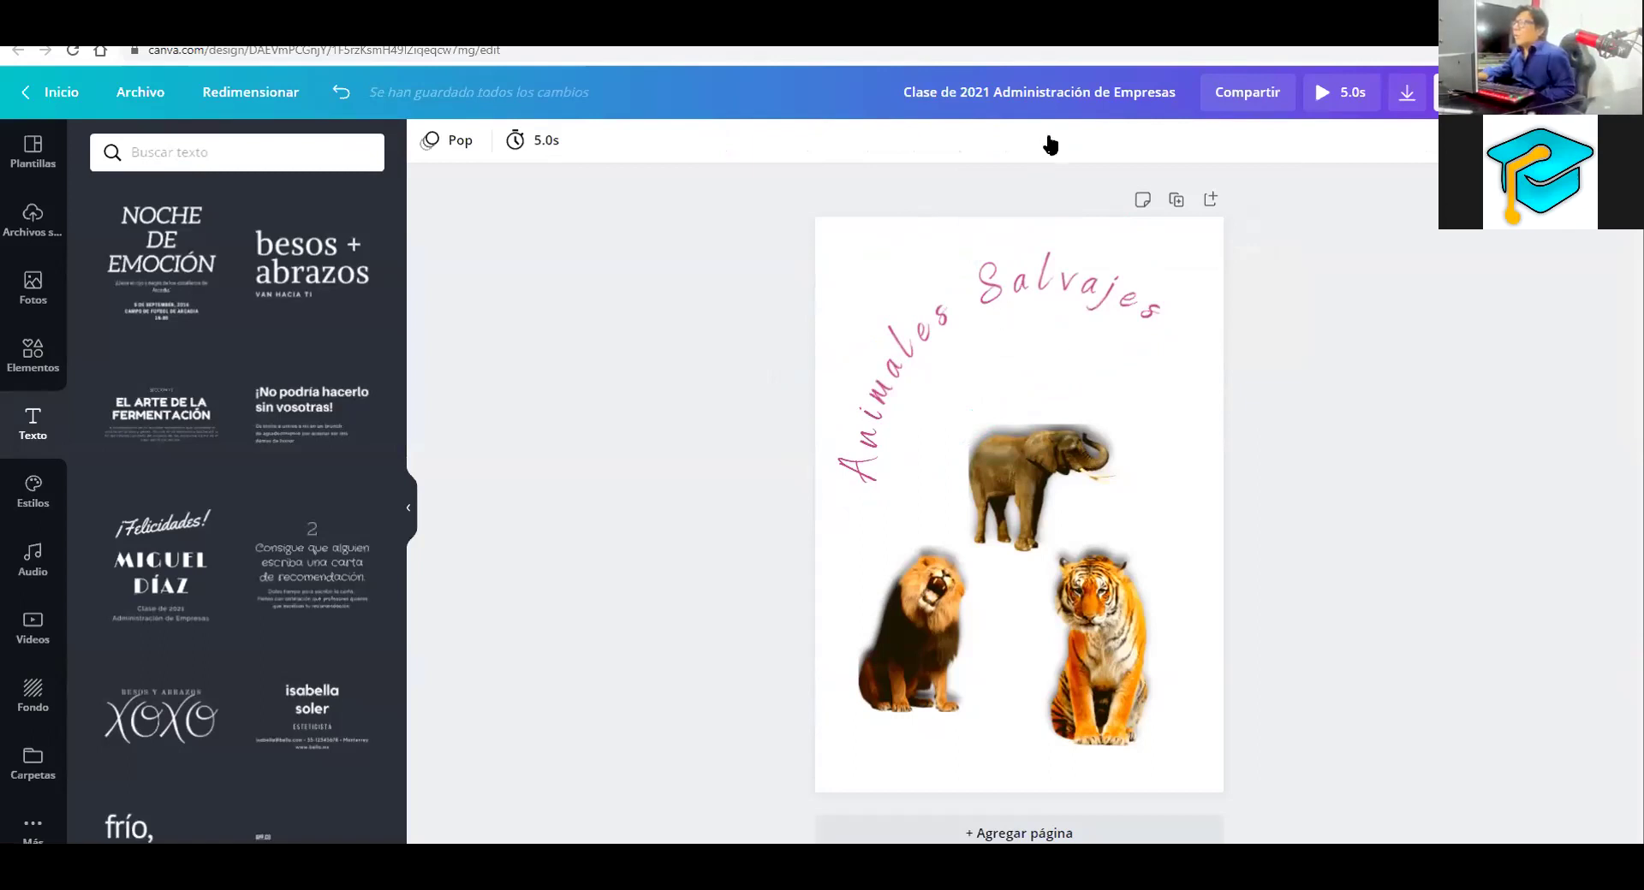
Reset the title's letter spacing, then widen it to about 233 in Espaciado
{"action": "key", "text": "Tab"}
{"action": "left_click", "coordinate": [993, 146]}
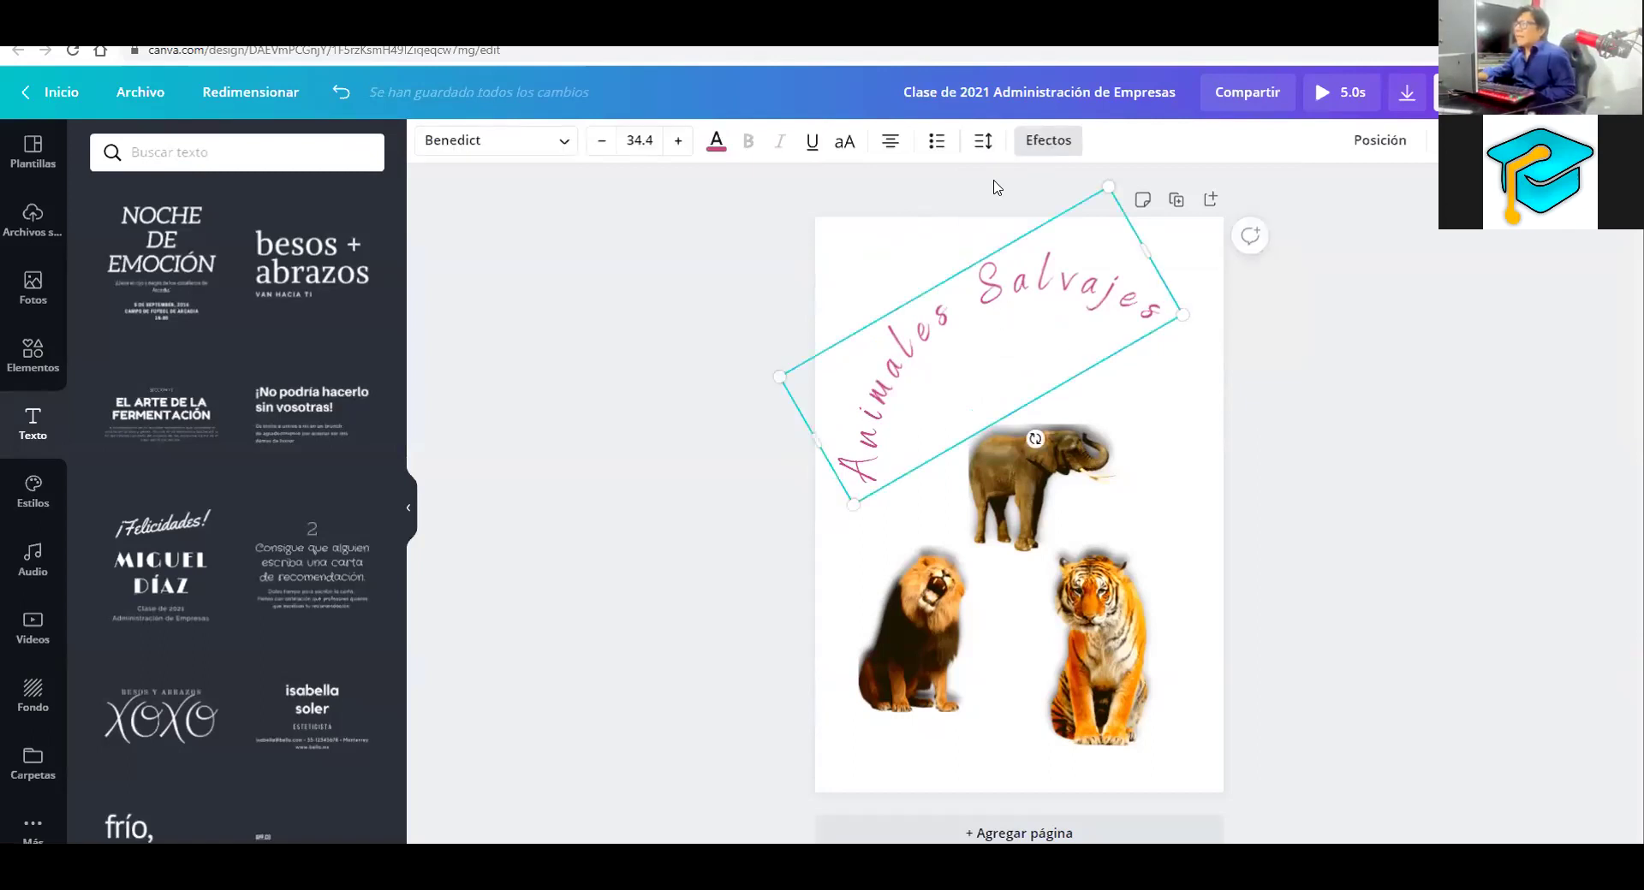
{"action": "key", "text": "Tab"}
{"action": "key", "text": "Home"}
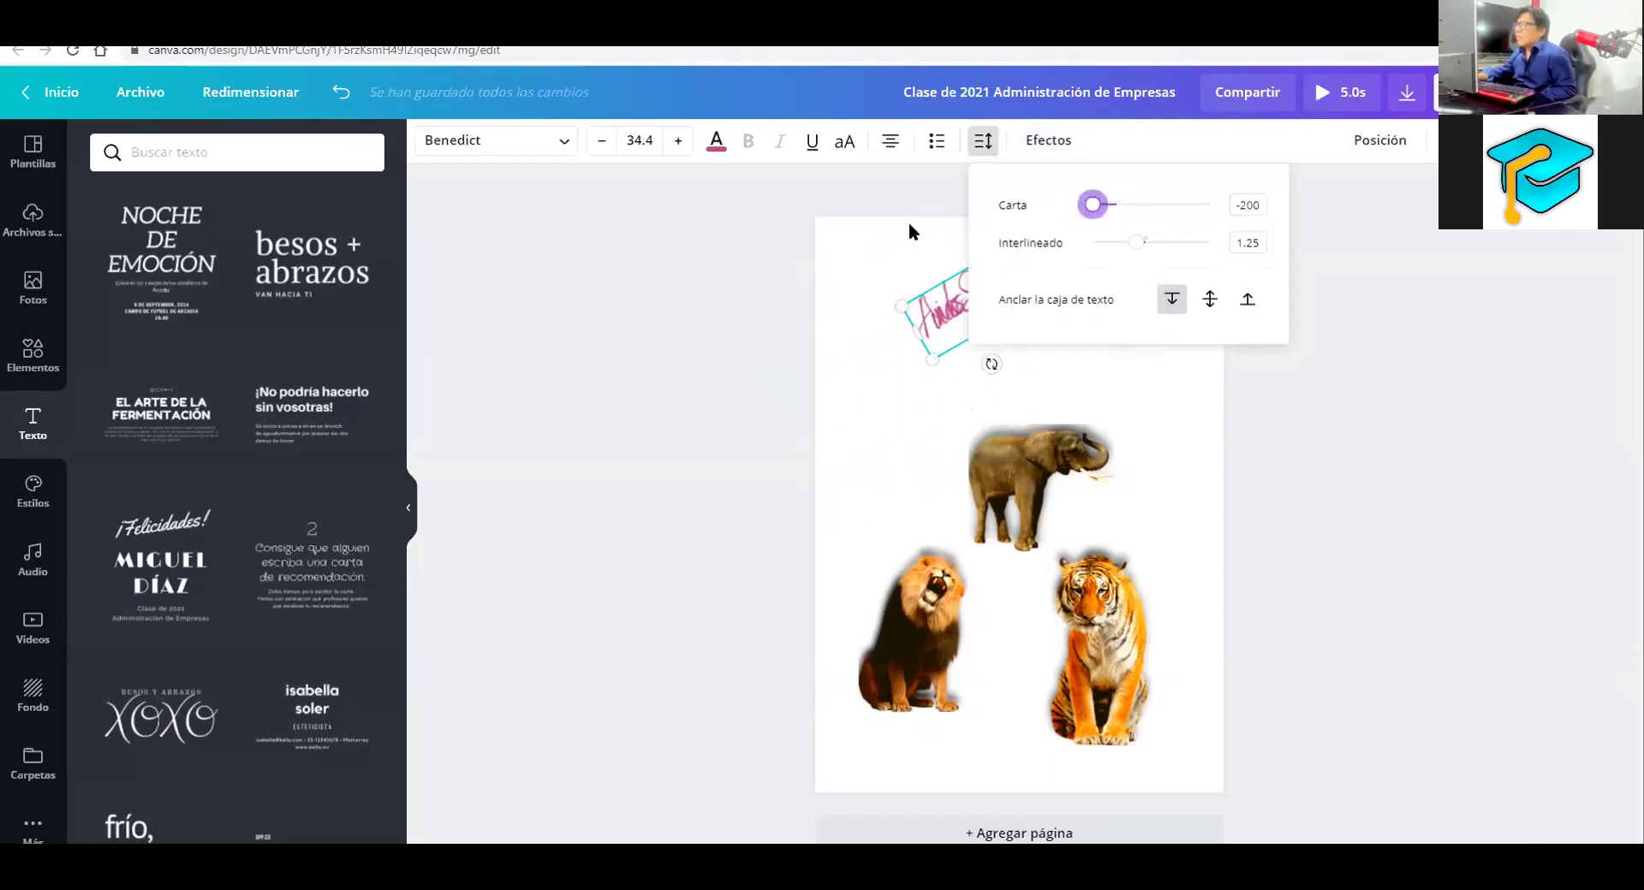
{"action": "key", "text": "Escape"}
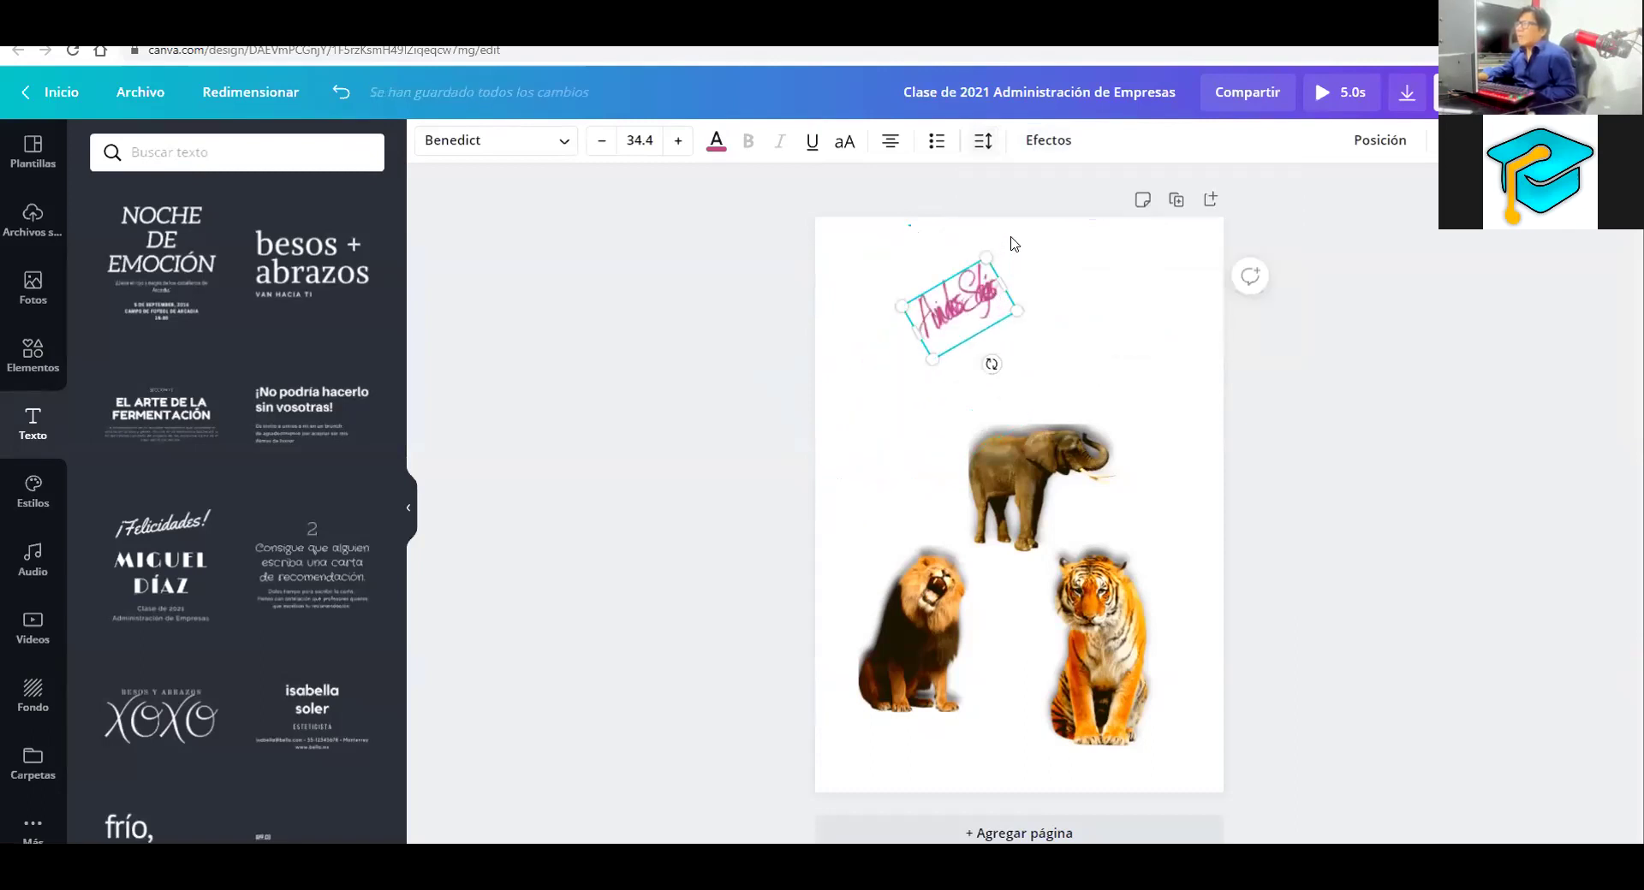
{"action": "left_click", "coordinate": [1011, 240]}
{"action": "left_click", "coordinate": [989, 295]}
{"action": "left_click", "coordinate": [985, 142]}
{"action": "left_click_drag", "start_coordinate": [1092, 204], "coordinate": [1149, 204]}
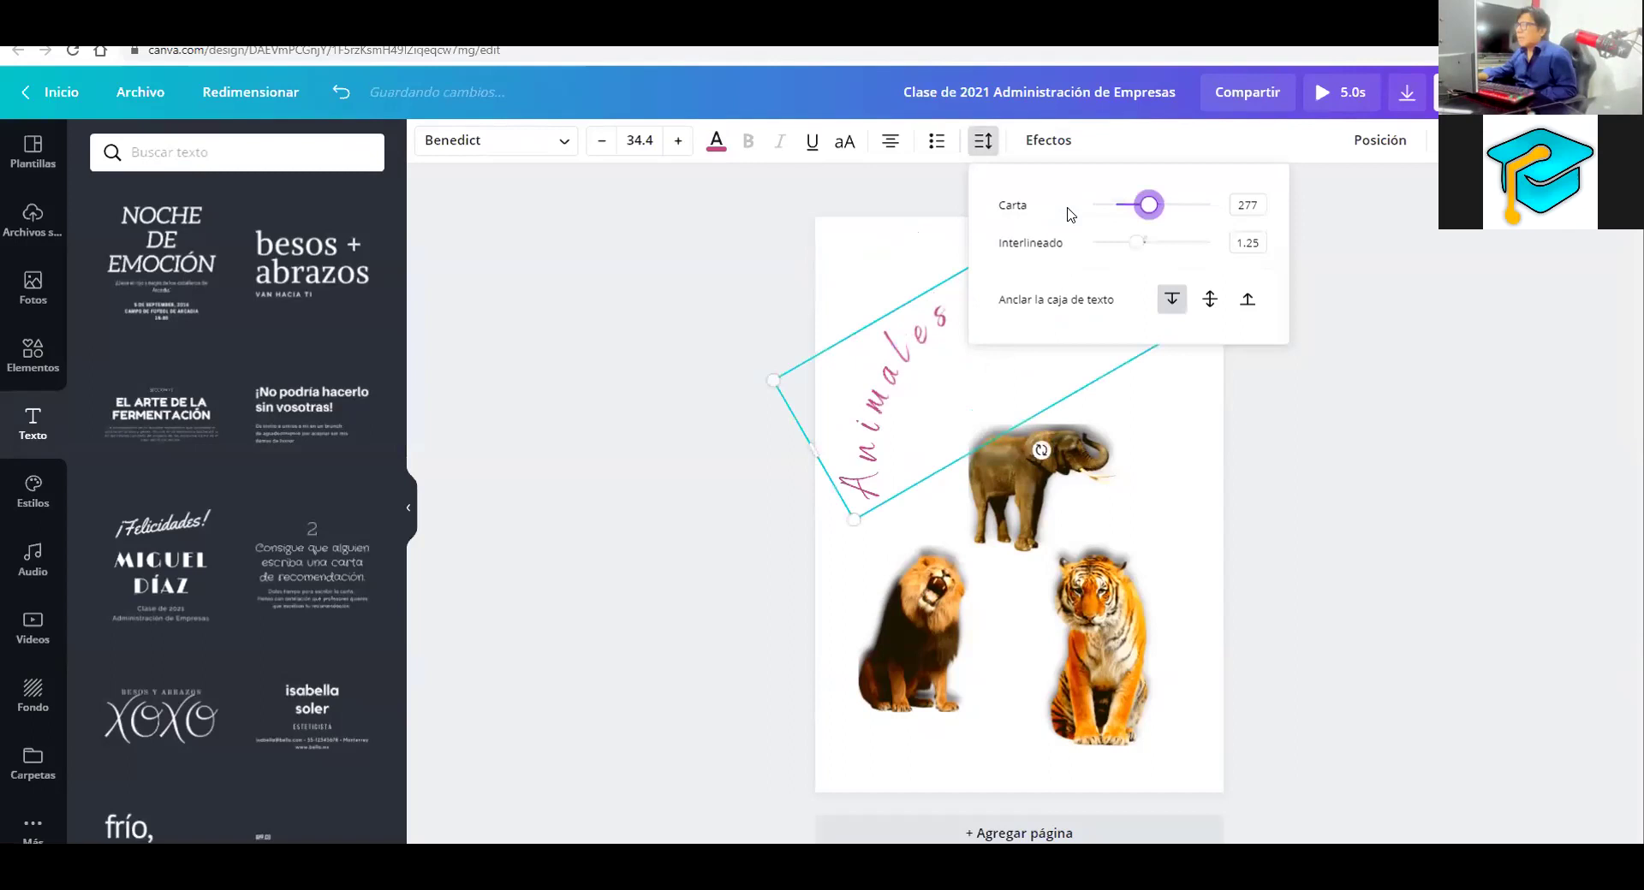
{"action": "left_click", "coordinate": [906, 241]}
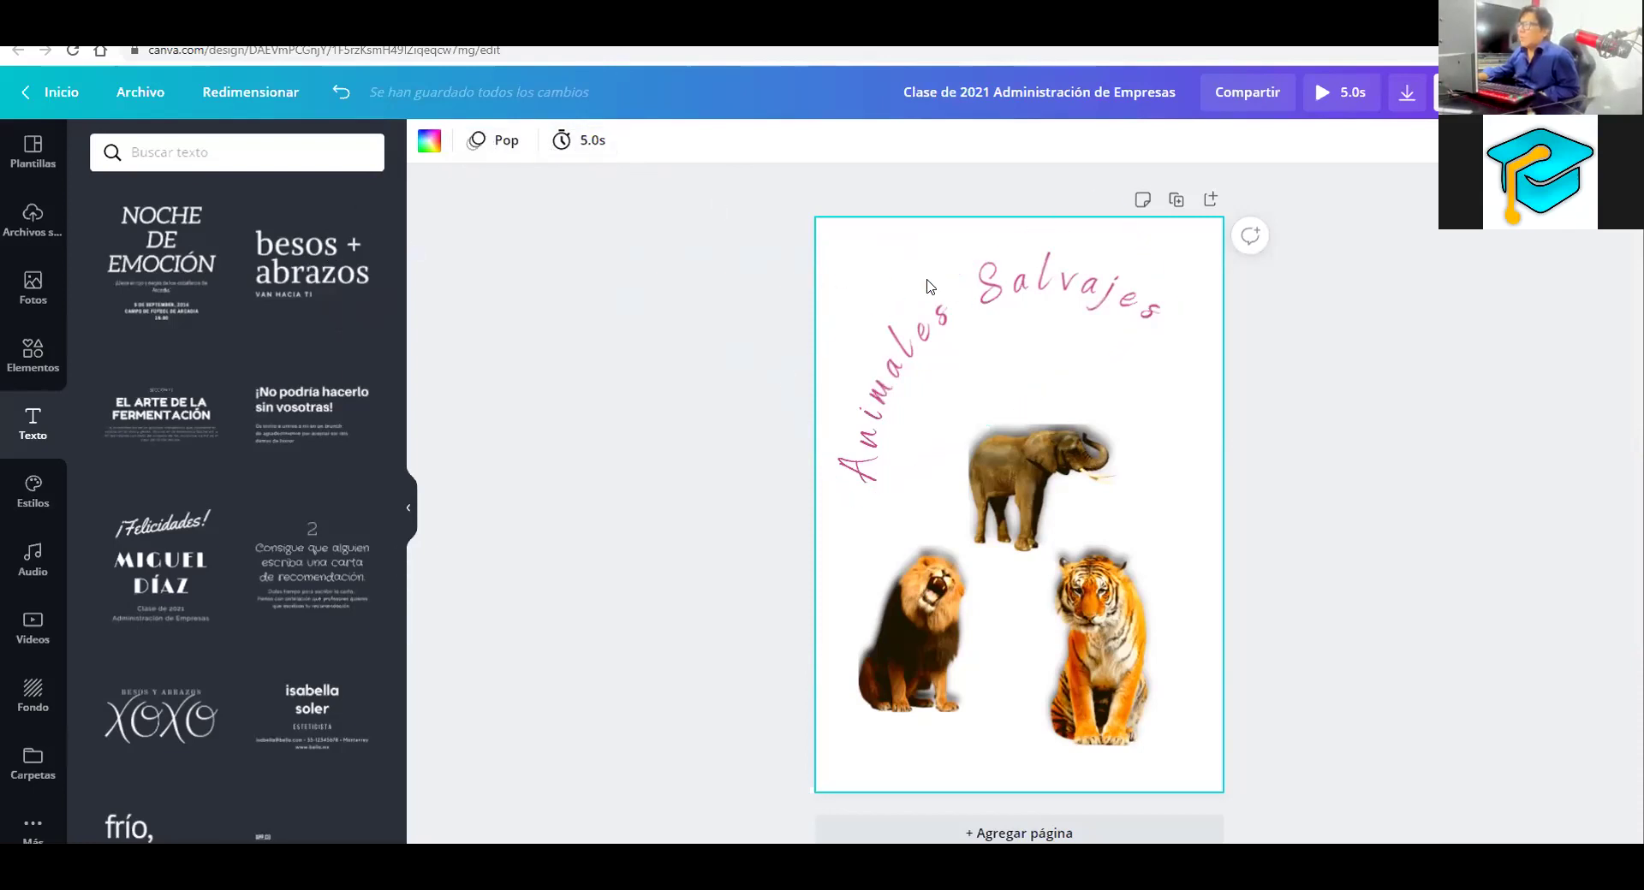
Recheck the title's effect and spacing settings, then preview the finished page
{"action": "left_click", "coordinate": [942, 306]}
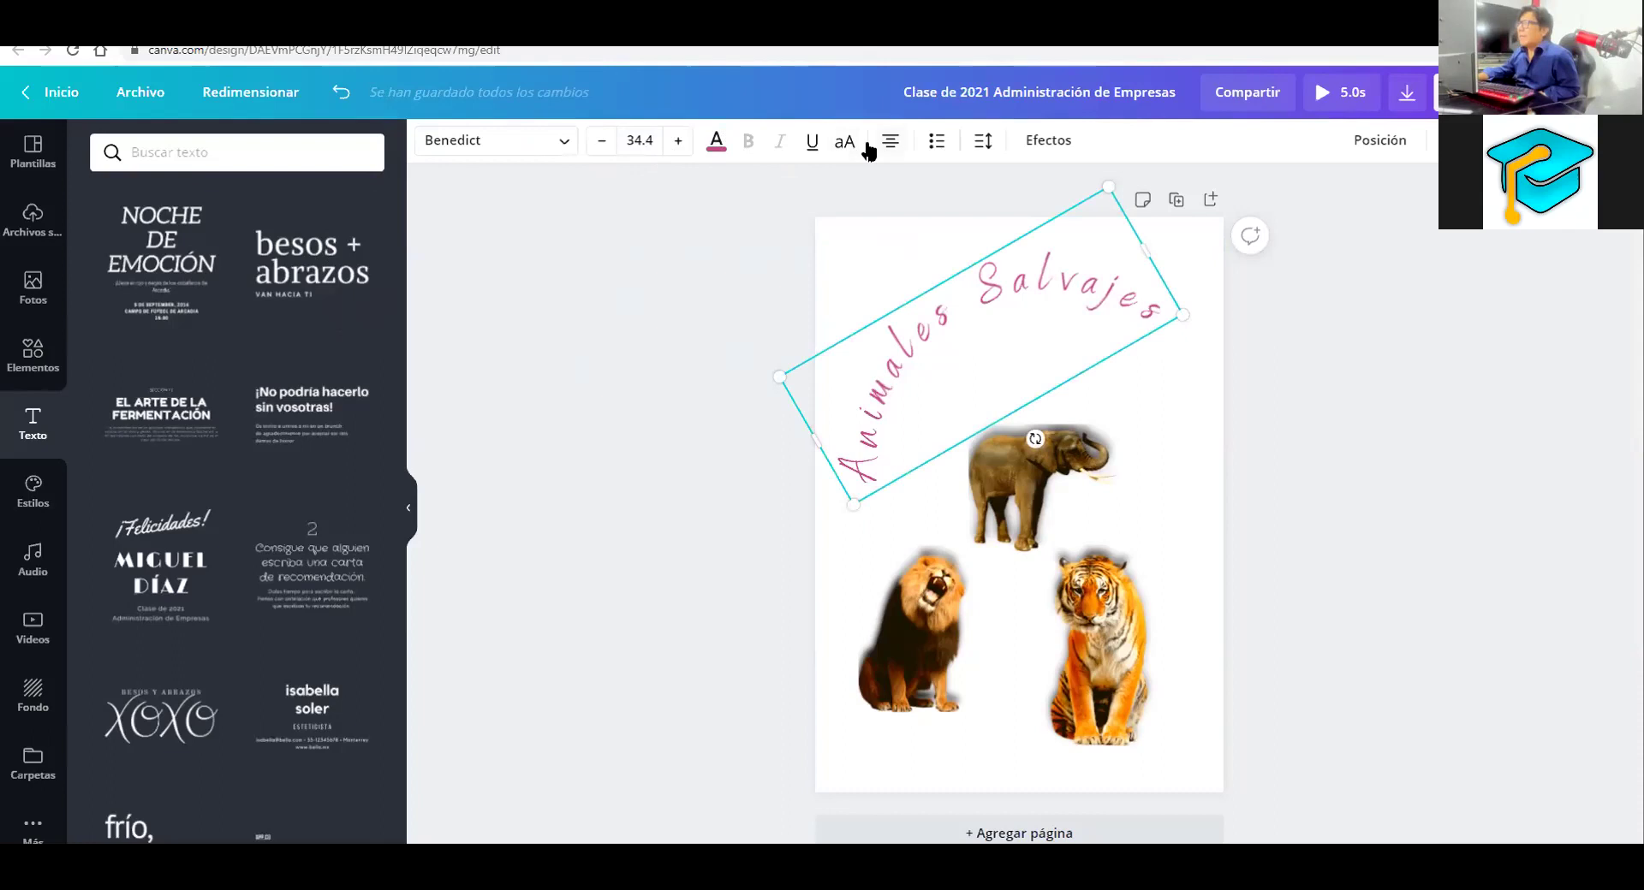
{"action": "left_click", "coordinate": [1036, 142]}
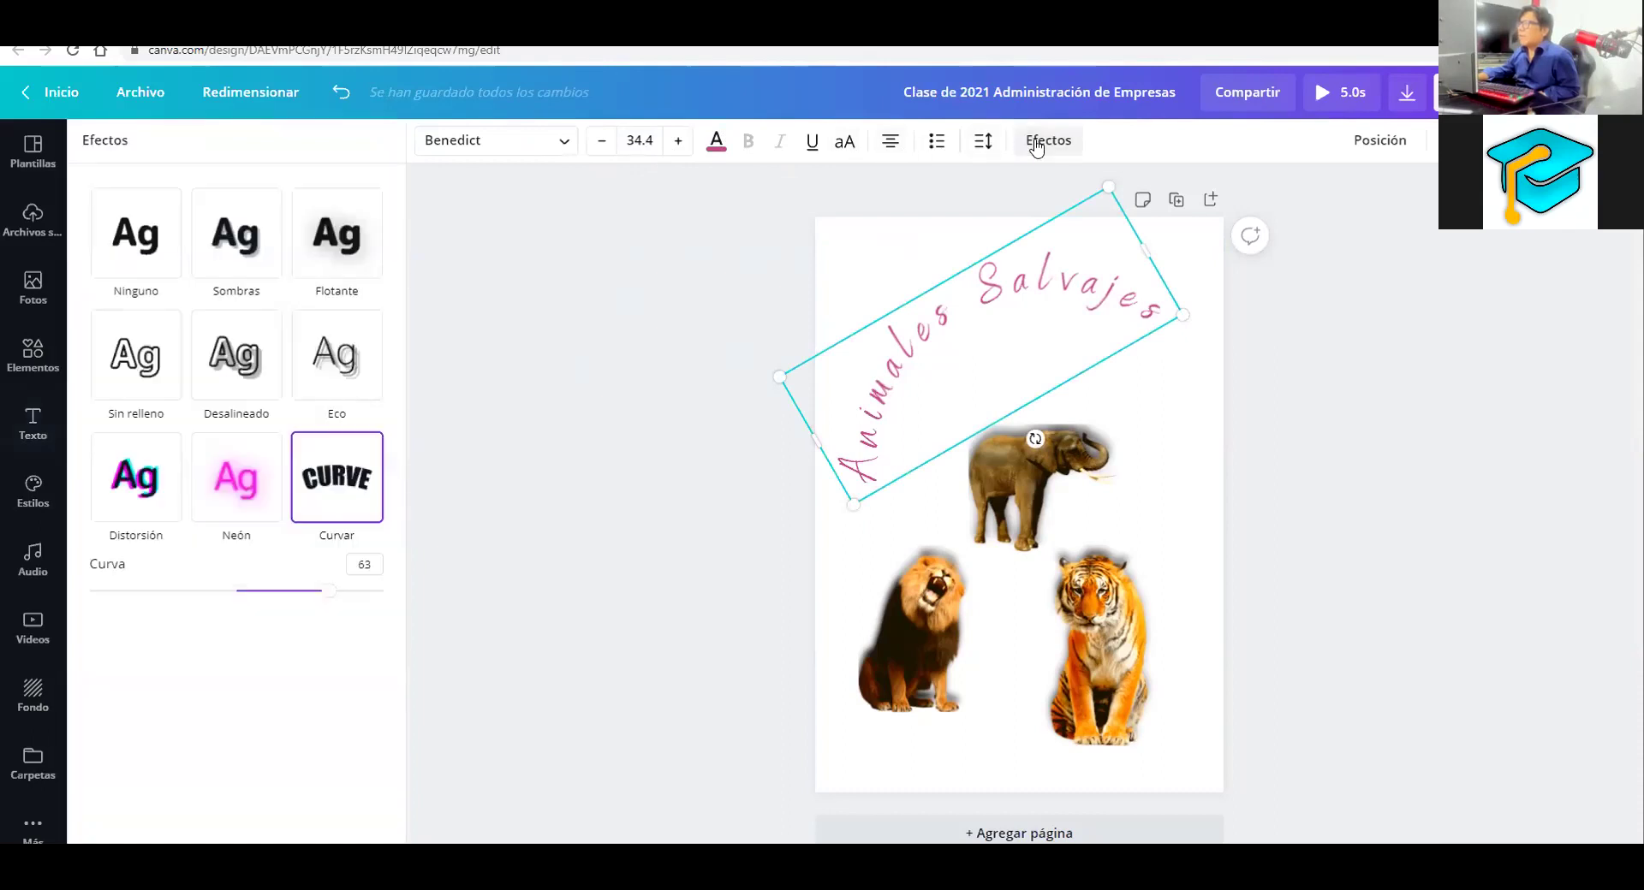
{"action": "left_click", "coordinate": [981, 145]}
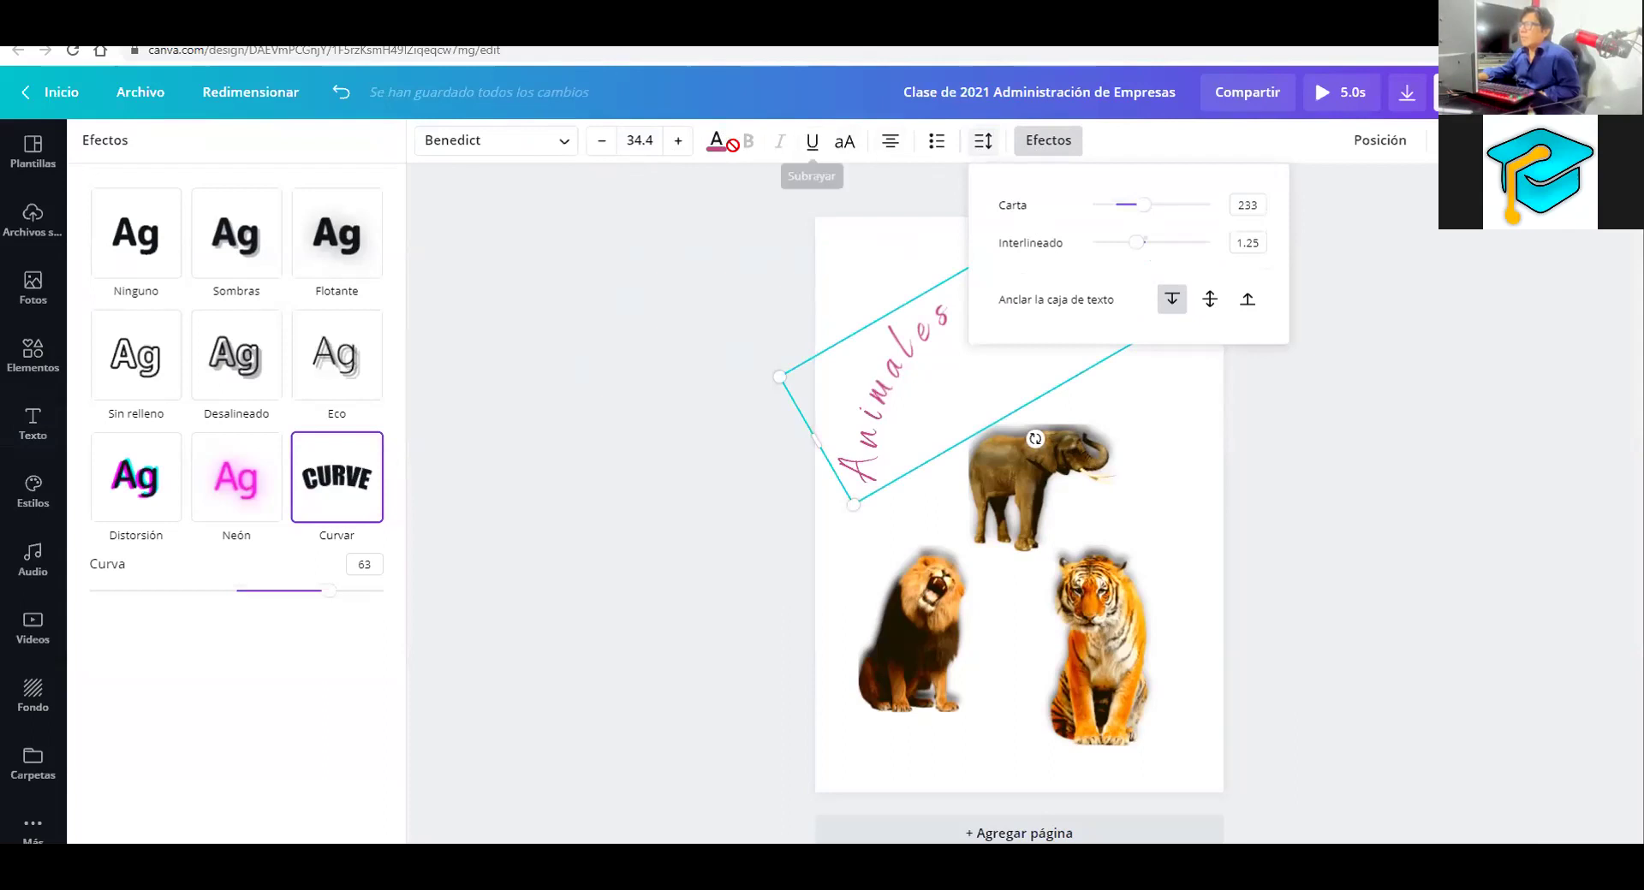
{"action": "left_click", "coordinate": [829, 253]}
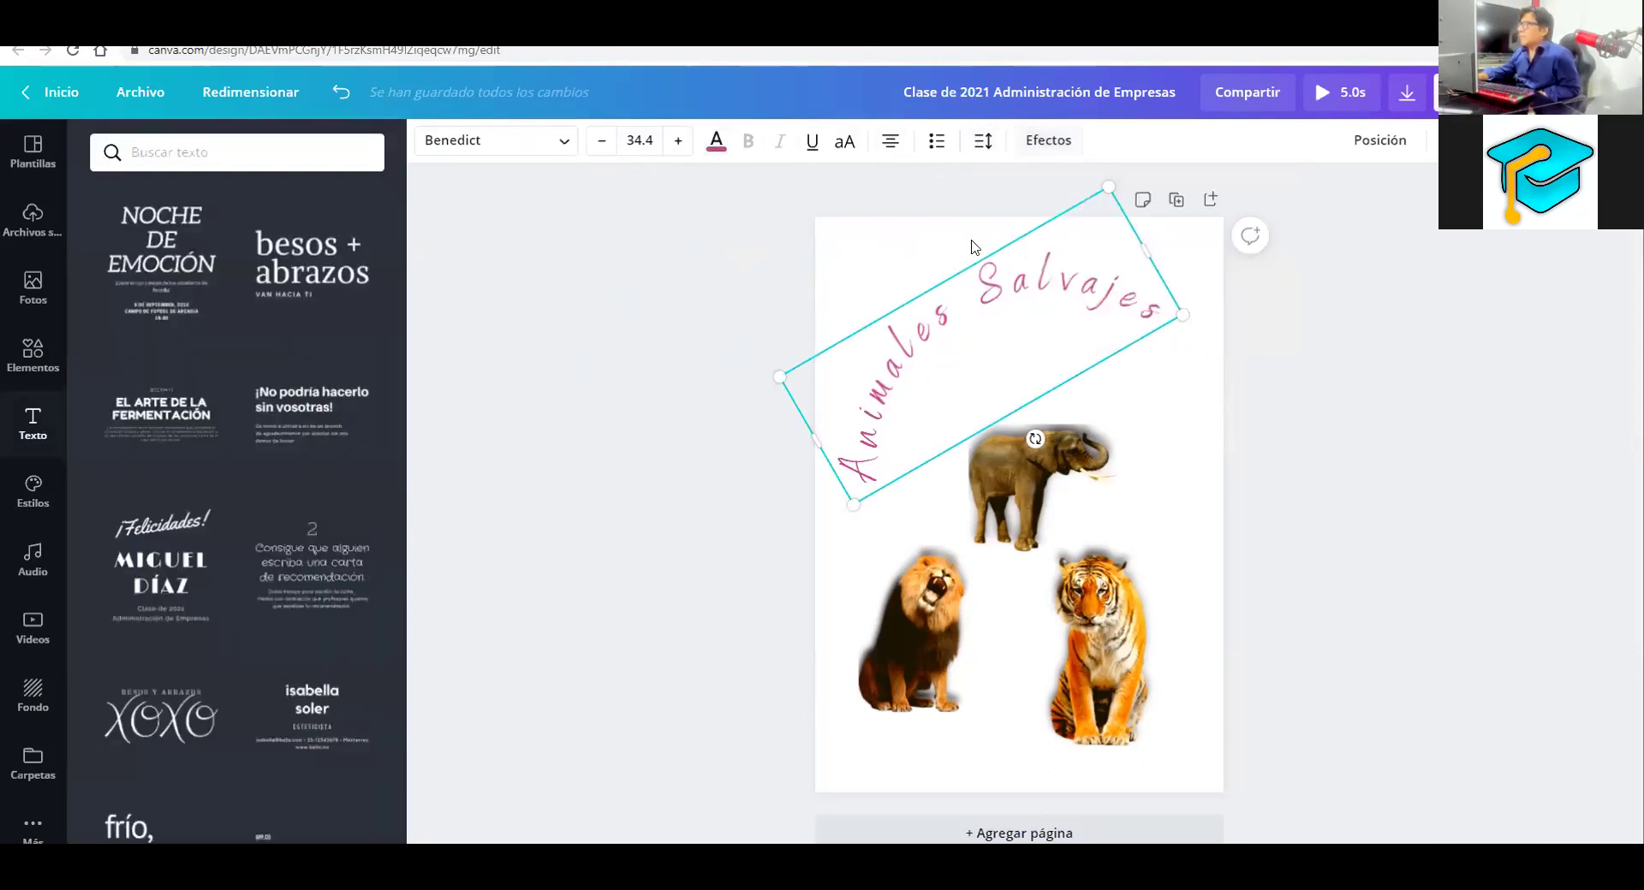
{"action": "left_click", "coordinate": [971, 247]}
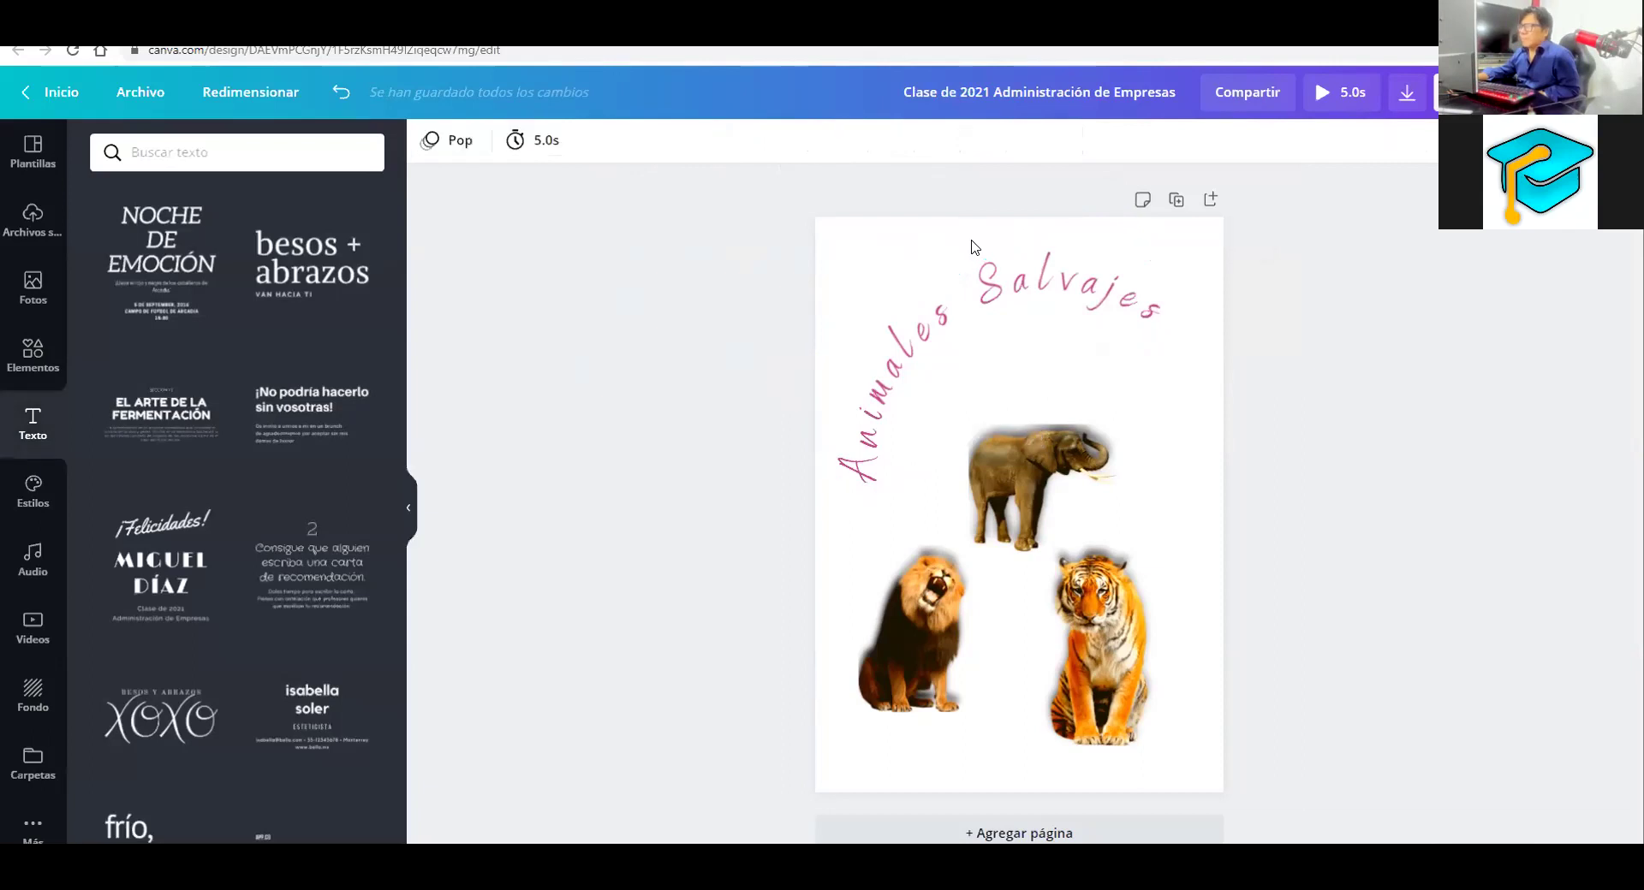
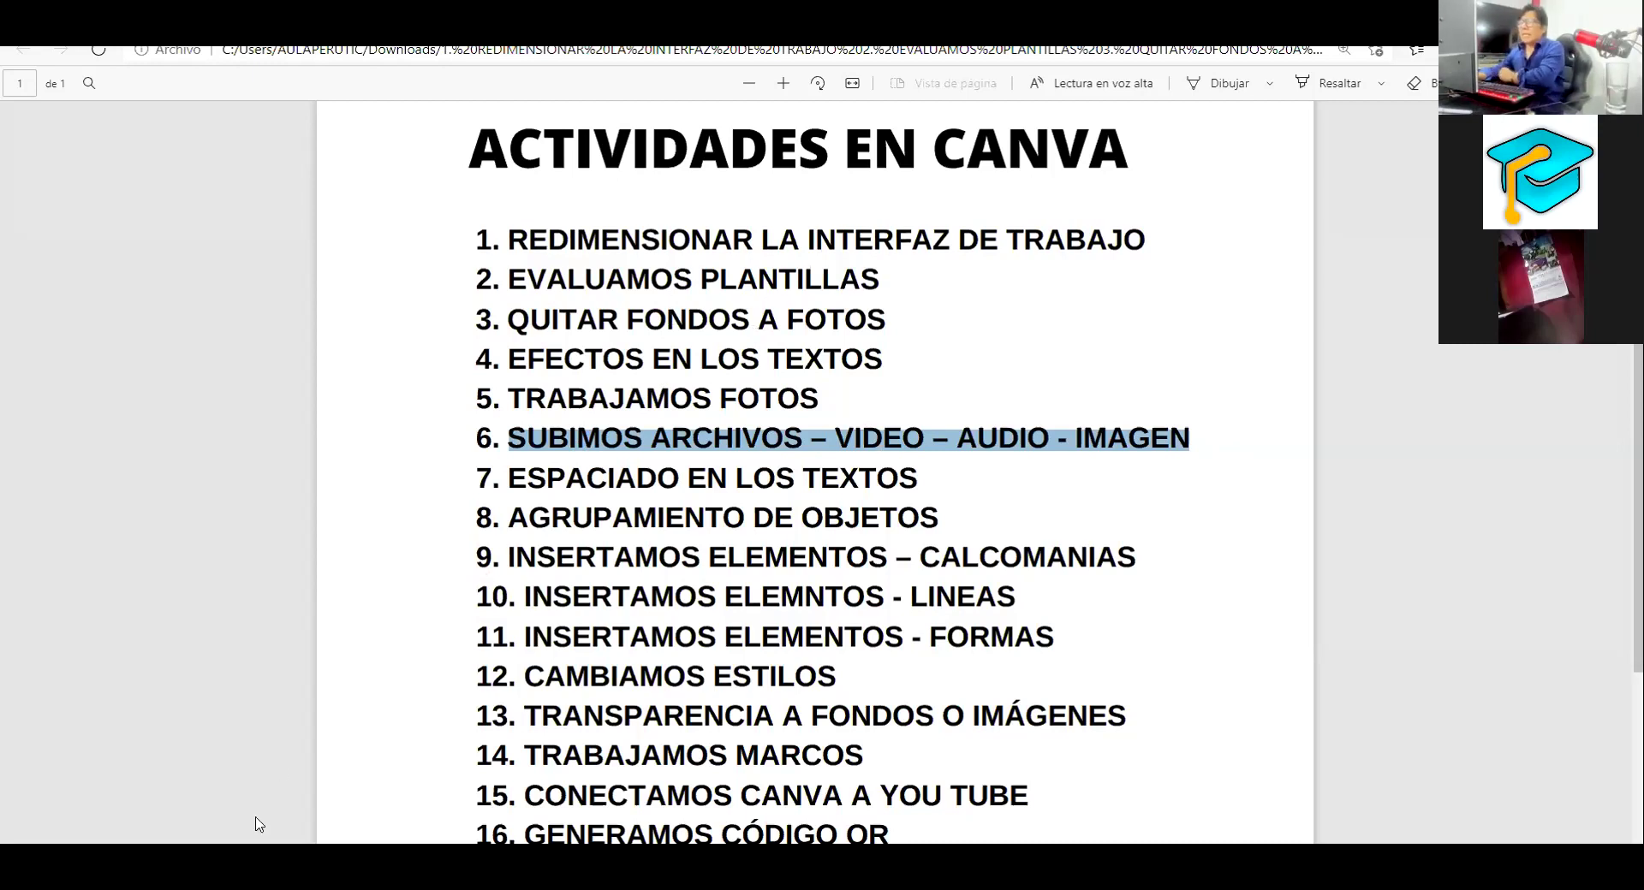
Switch from the PDF back to the blank 'Diseño sin título - Póster' design in Canva
{"action": "left_click", "coordinate": [205, 801]}
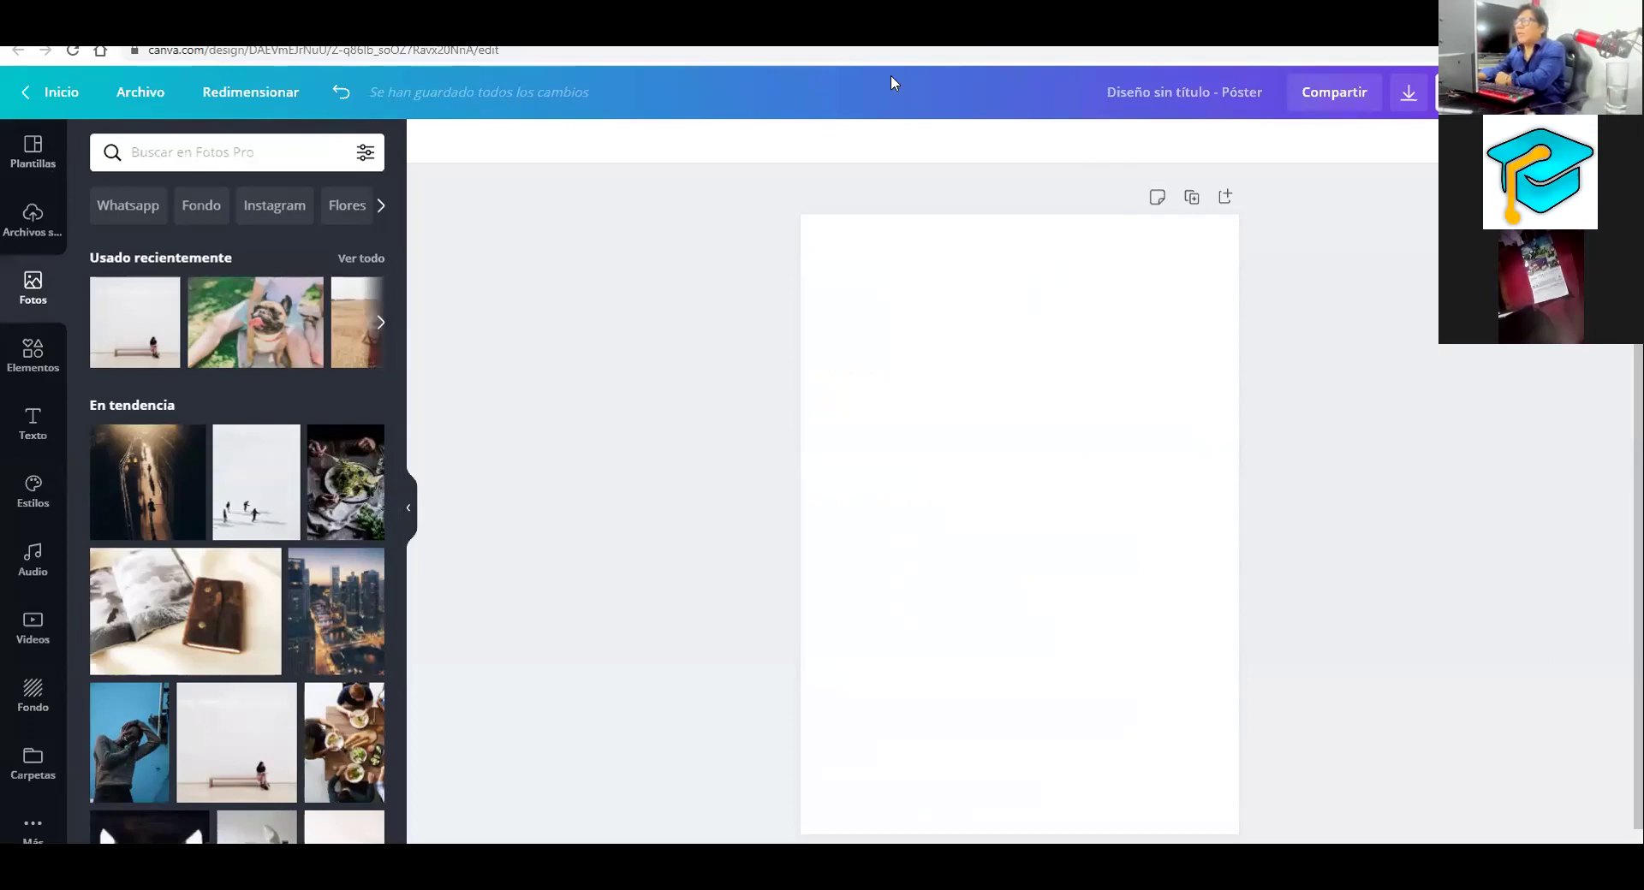
Circle the uploads feature and check its Imágenes, Videos and Audio tabs in Archivos subidos
{"action": "left_click_drag", "start_coordinate": [715, 315], "coordinate": [2, 183]}
{"action": "left_click_drag", "start_coordinate": [36, 250], "coordinate": [77, 200]}
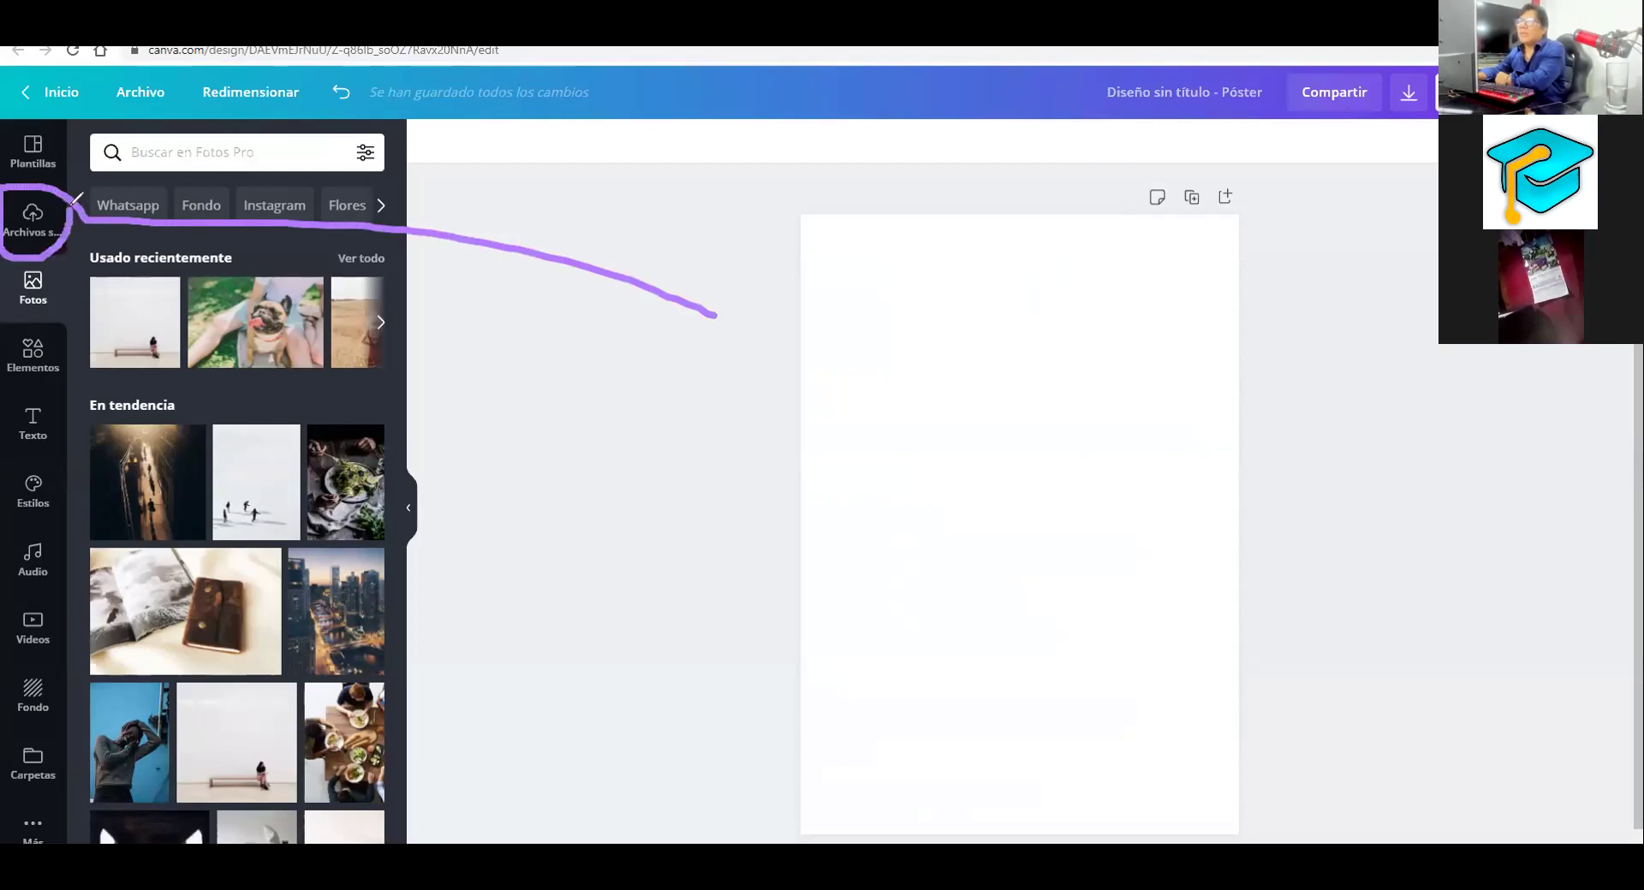
{"action": "left_click", "coordinate": [31, 216]}
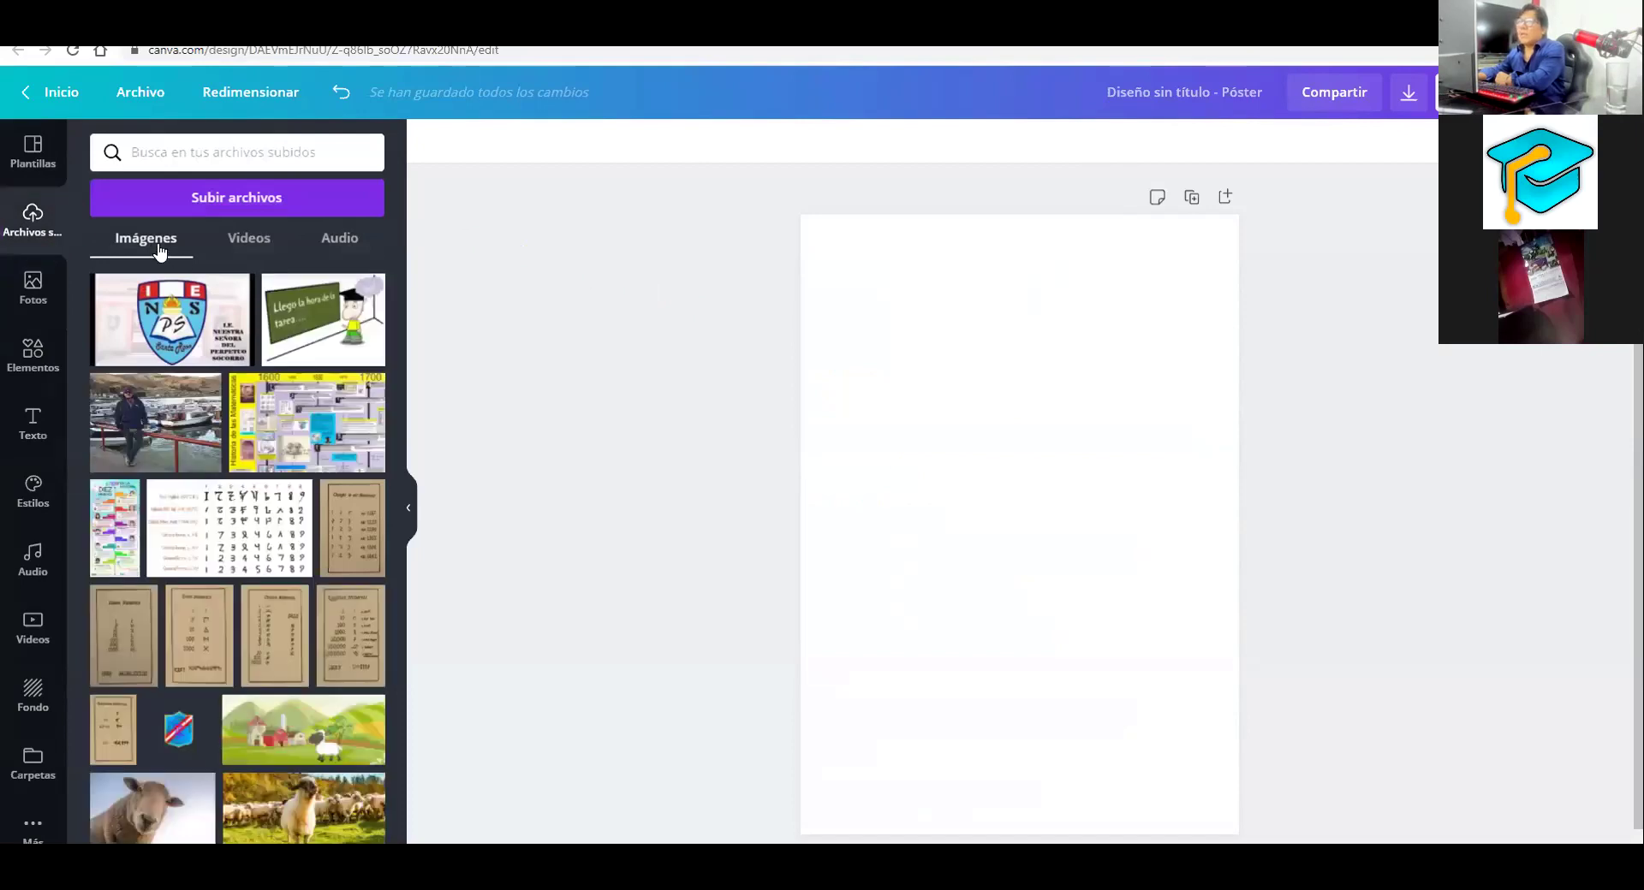
{"action": "left_click", "coordinate": [245, 242]}
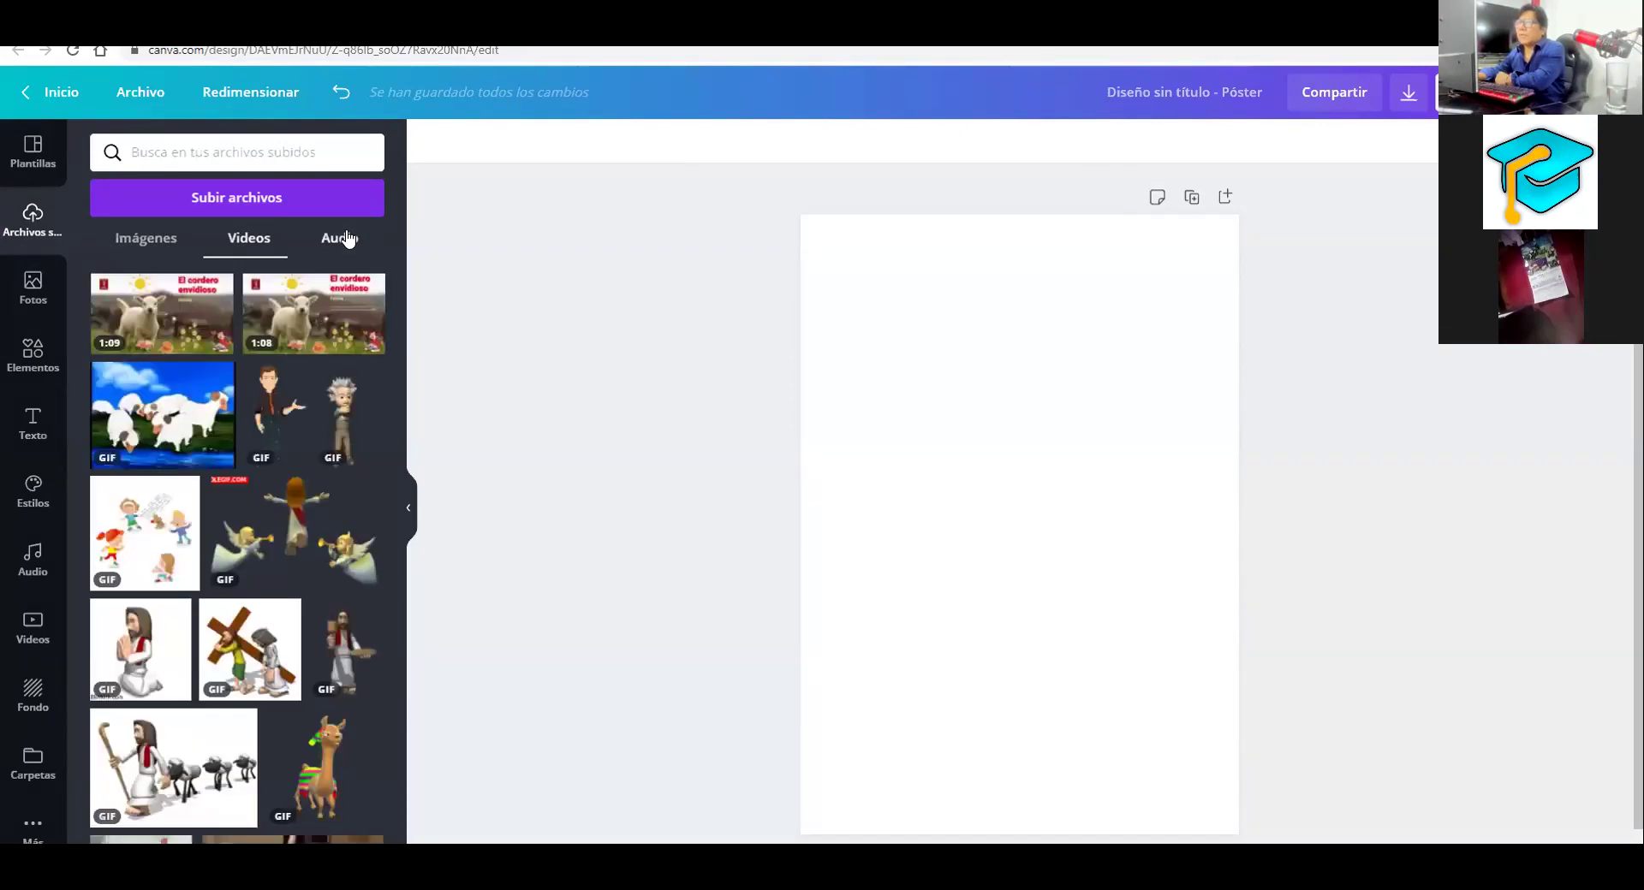
{"action": "left_click", "coordinate": [347, 239]}
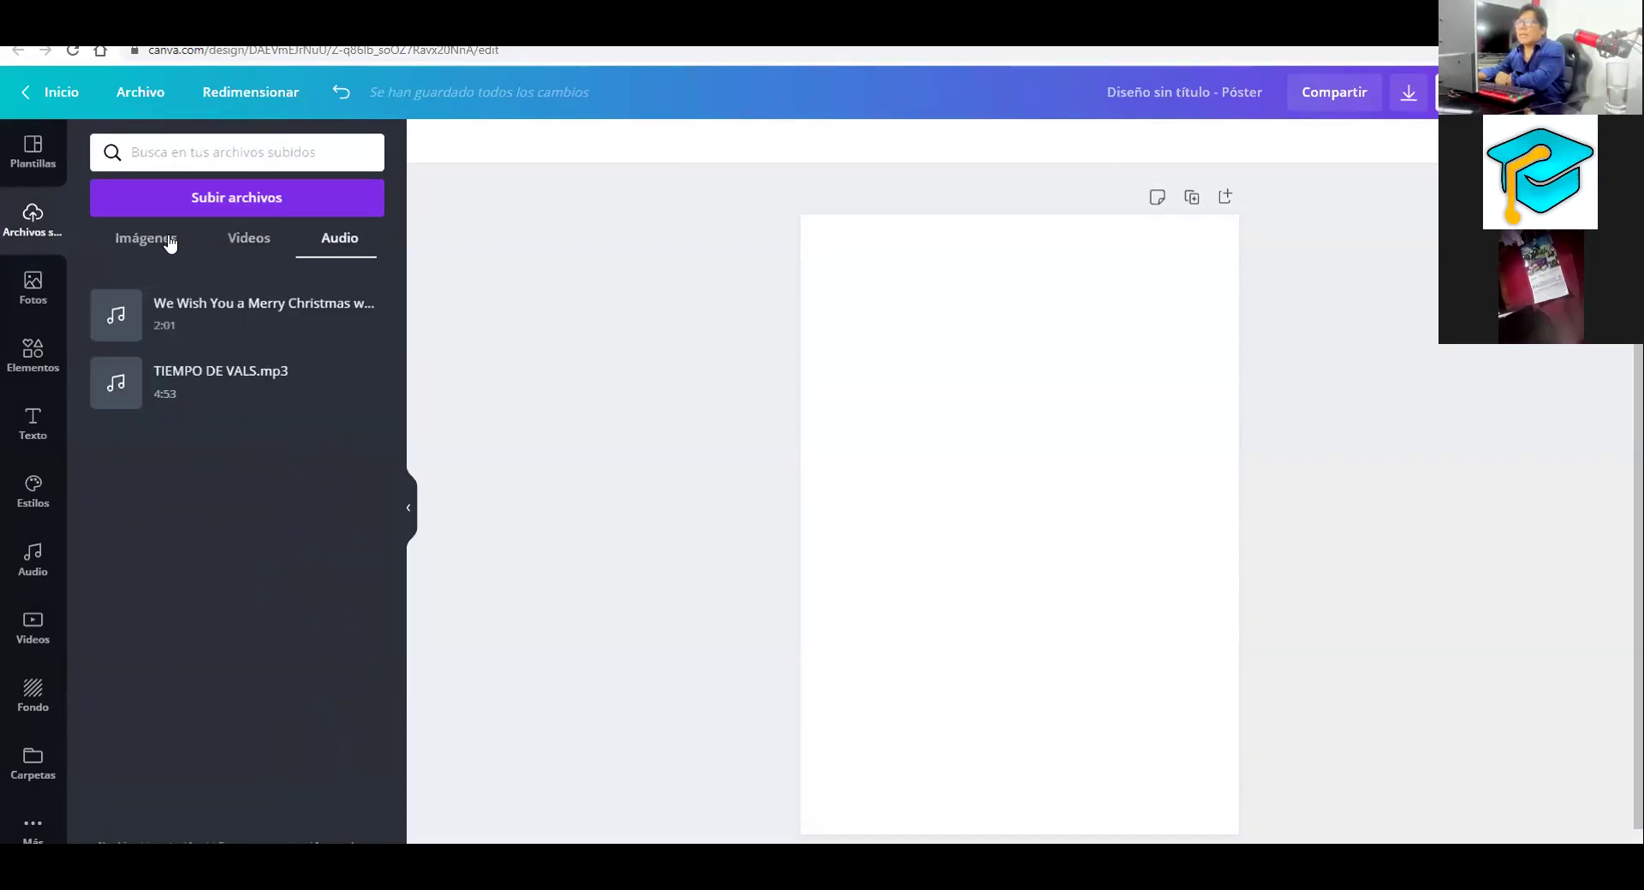
{"action": "left_click", "coordinate": [170, 244]}
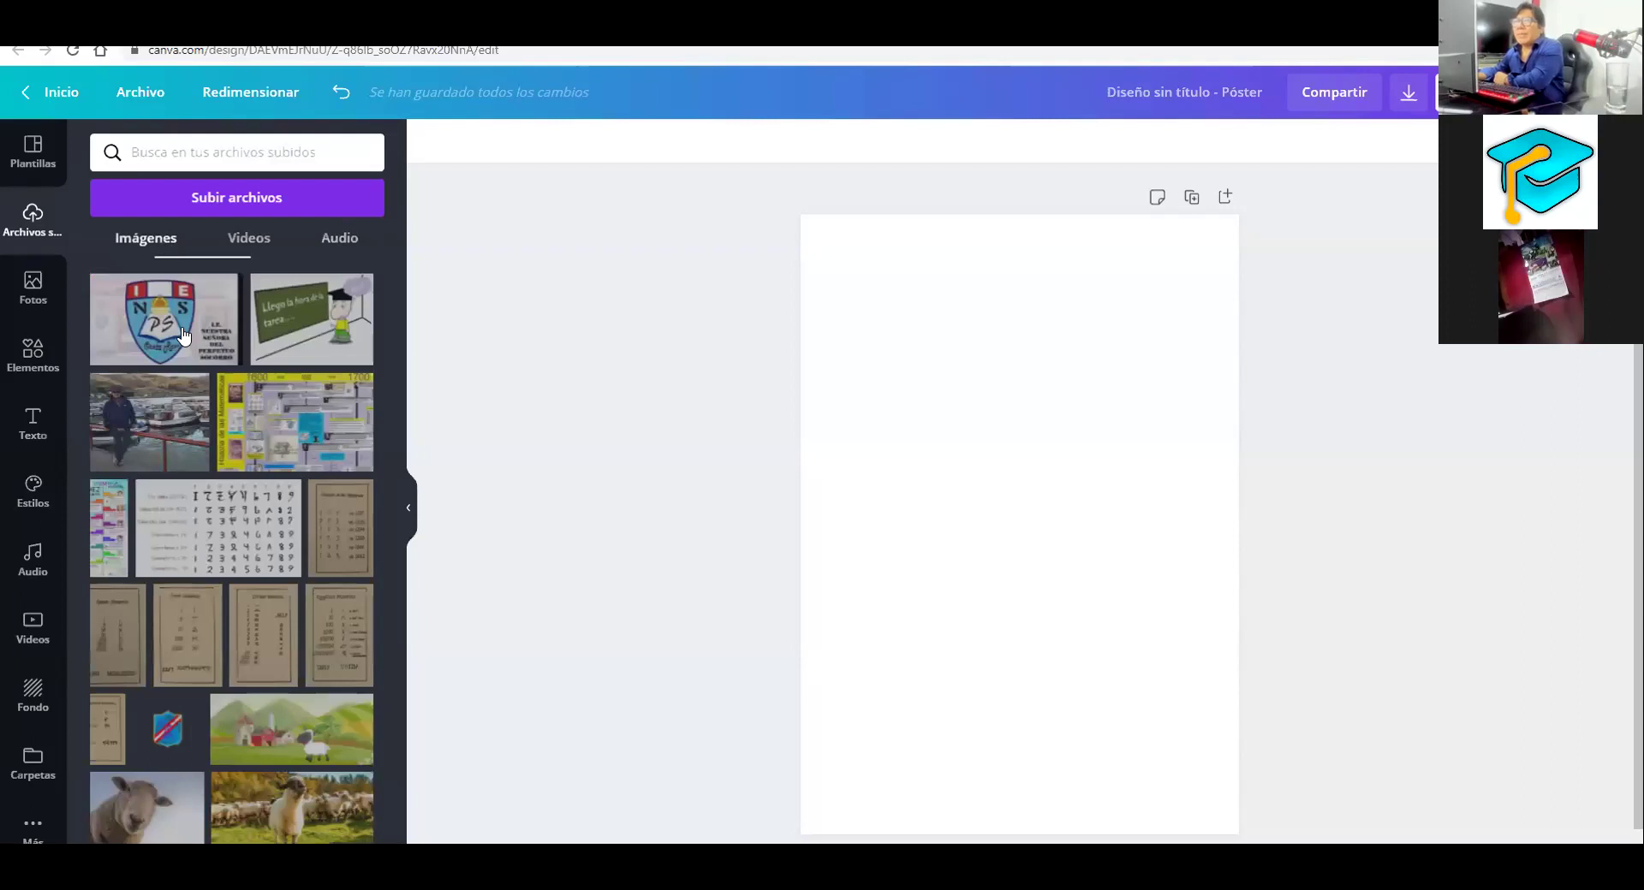
Scroll up and down through the grid of uploaded images
{"action": "scroll", "coordinate": [211, 456], "scroll_direction": "down", "scroll_amount": 10}
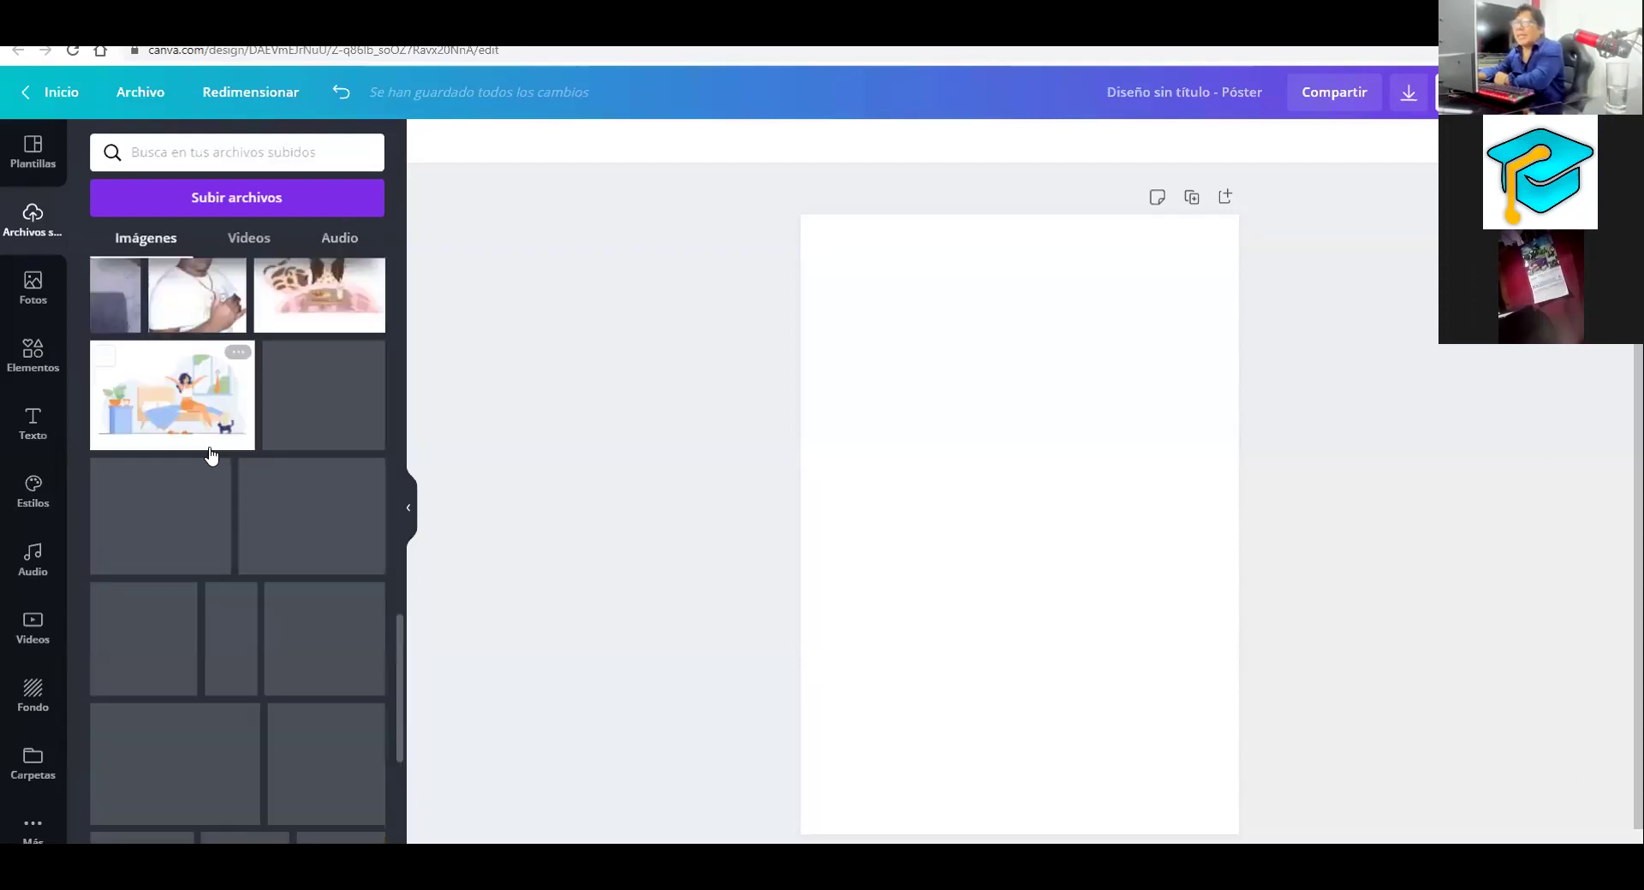
{"action": "scroll", "coordinate": [212, 455], "scroll_direction": "down", "scroll_amount": 5}
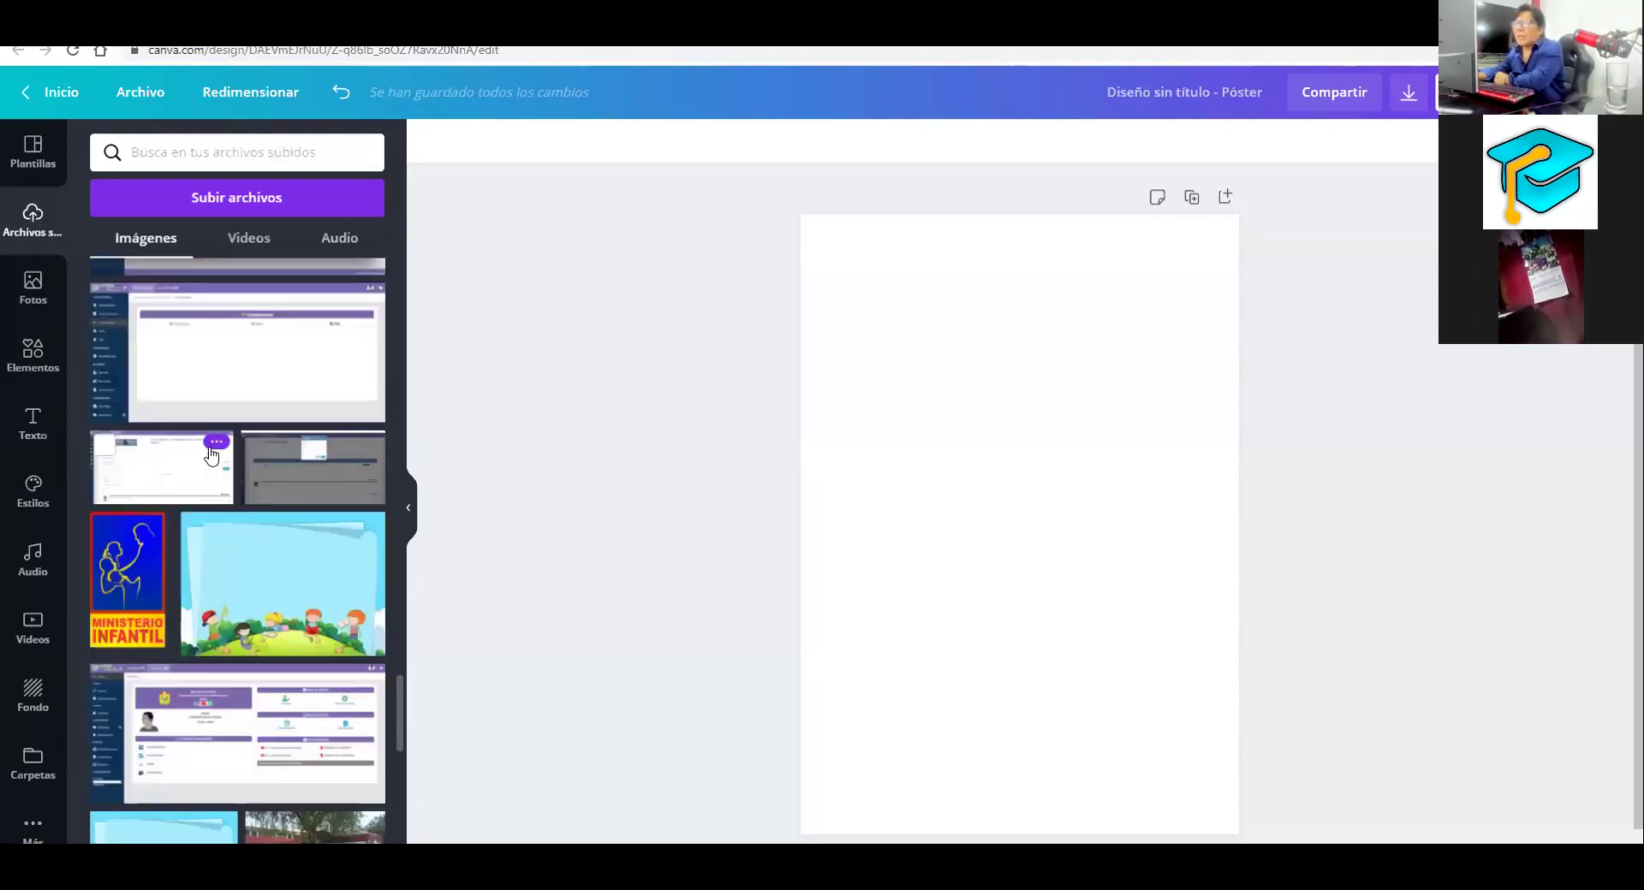
{"action": "scroll", "coordinate": [212, 456], "scroll_direction": "down", "scroll_amount": 3}
{"action": "scroll", "coordinate": [213, 455], "scroll_direction": "up", "scroll_amount": 10}
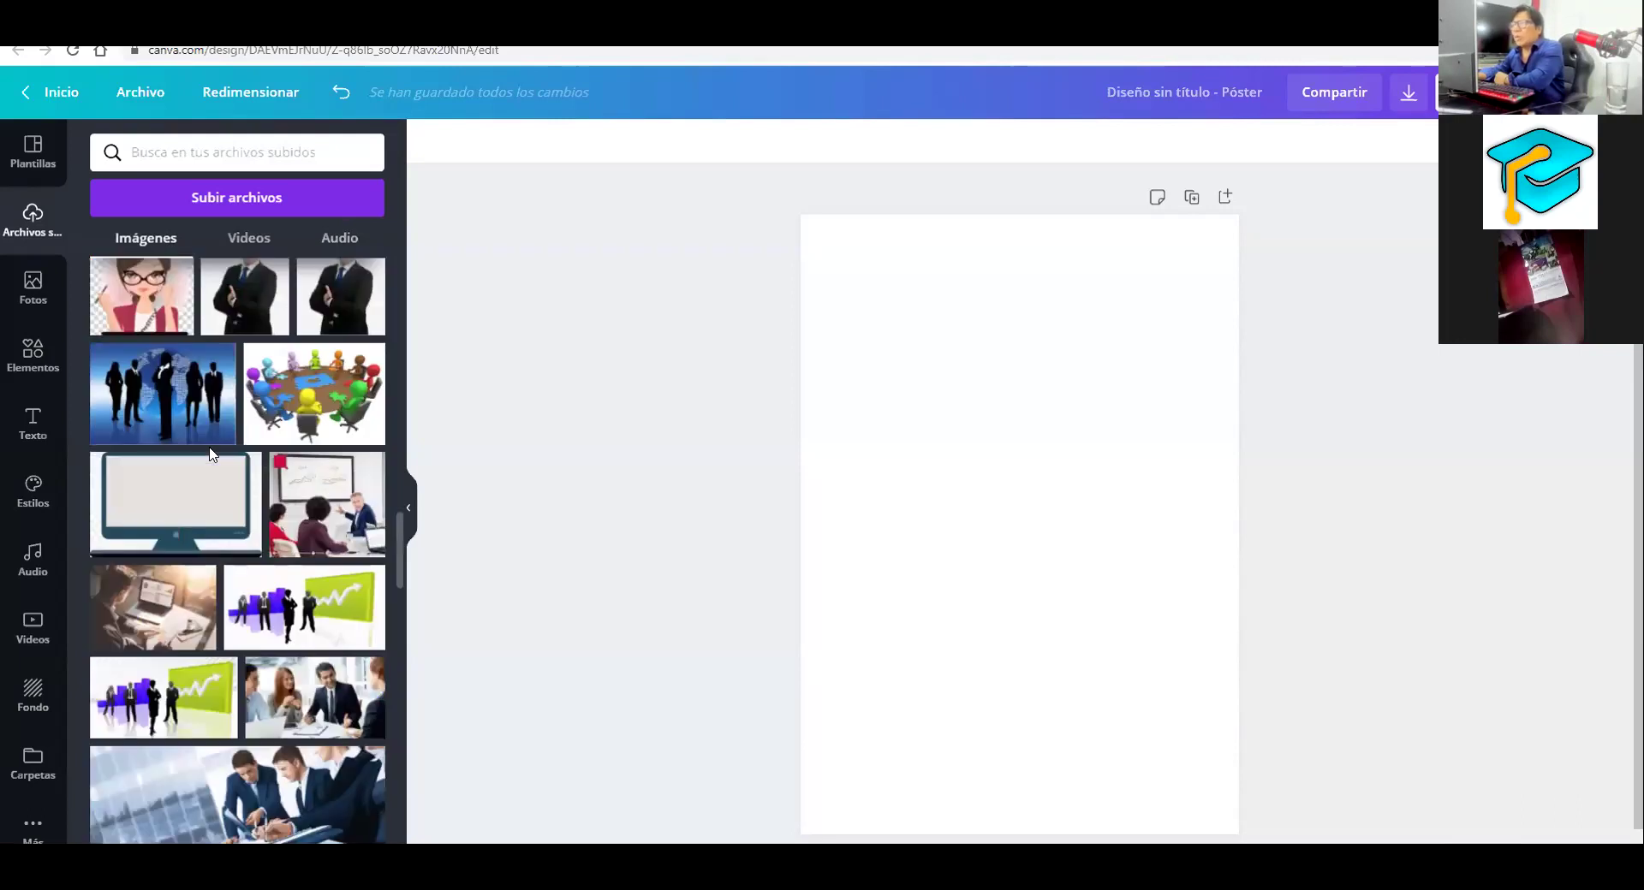
{"action": "scroll", "coordinate": [212, 454], "scroll_direction": "up", "scroll_amount": 10}
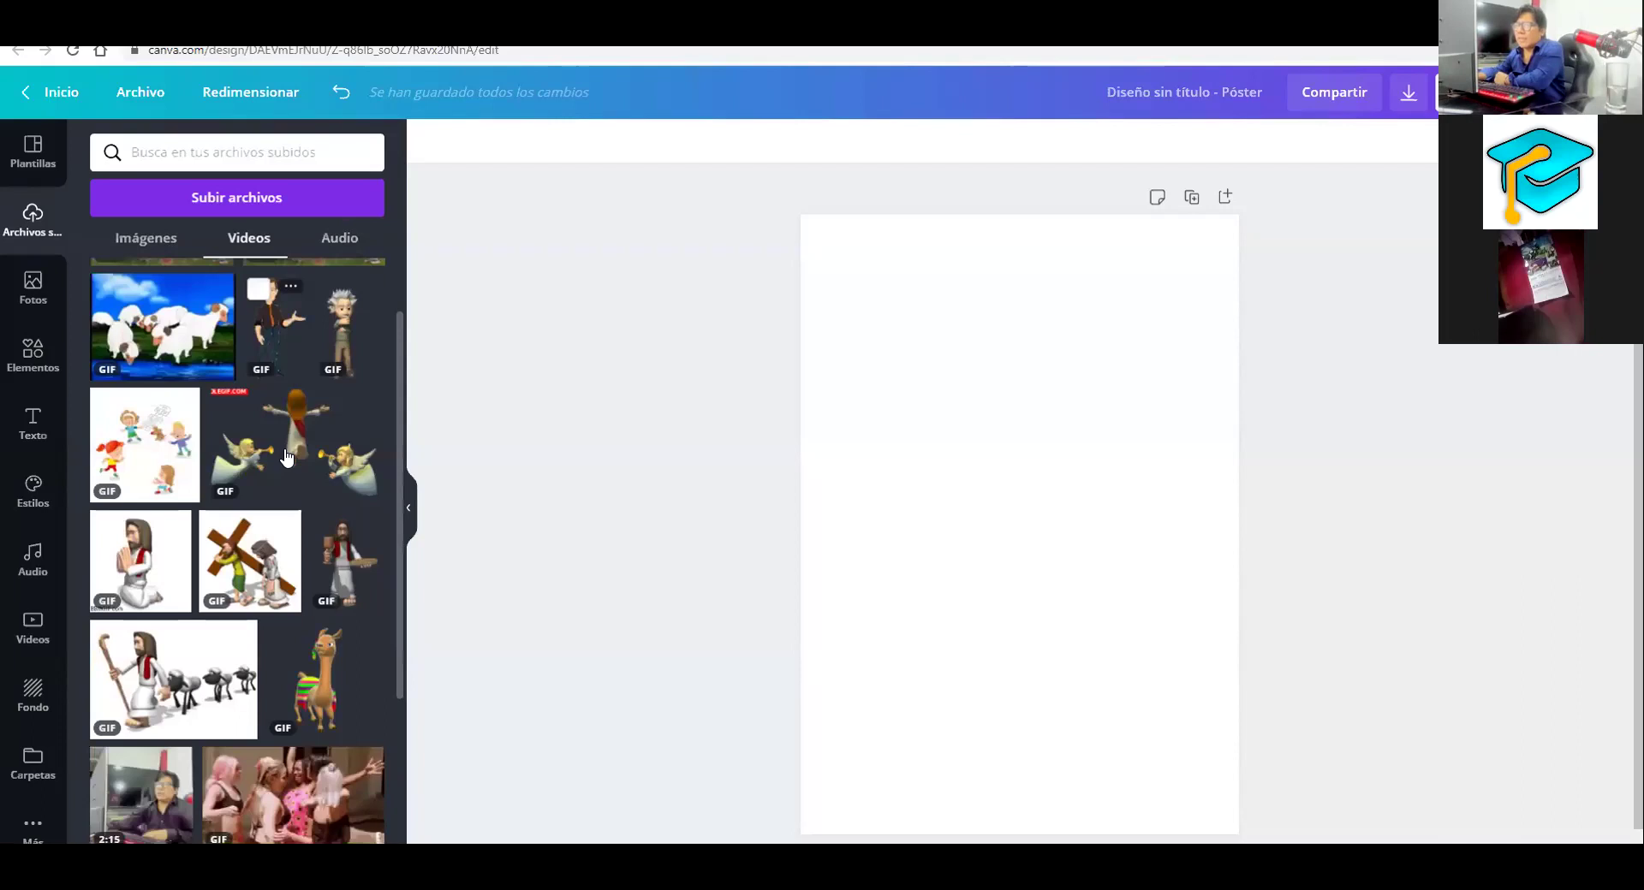
{"action": "scroll", "coordinate": [287, 458], "scroll_direction": "down", "scroll_amount": 4}
{"action": "scroll", "coordinate": [287, 458], "scroll_direction": "up", "scroll_amount": 5}
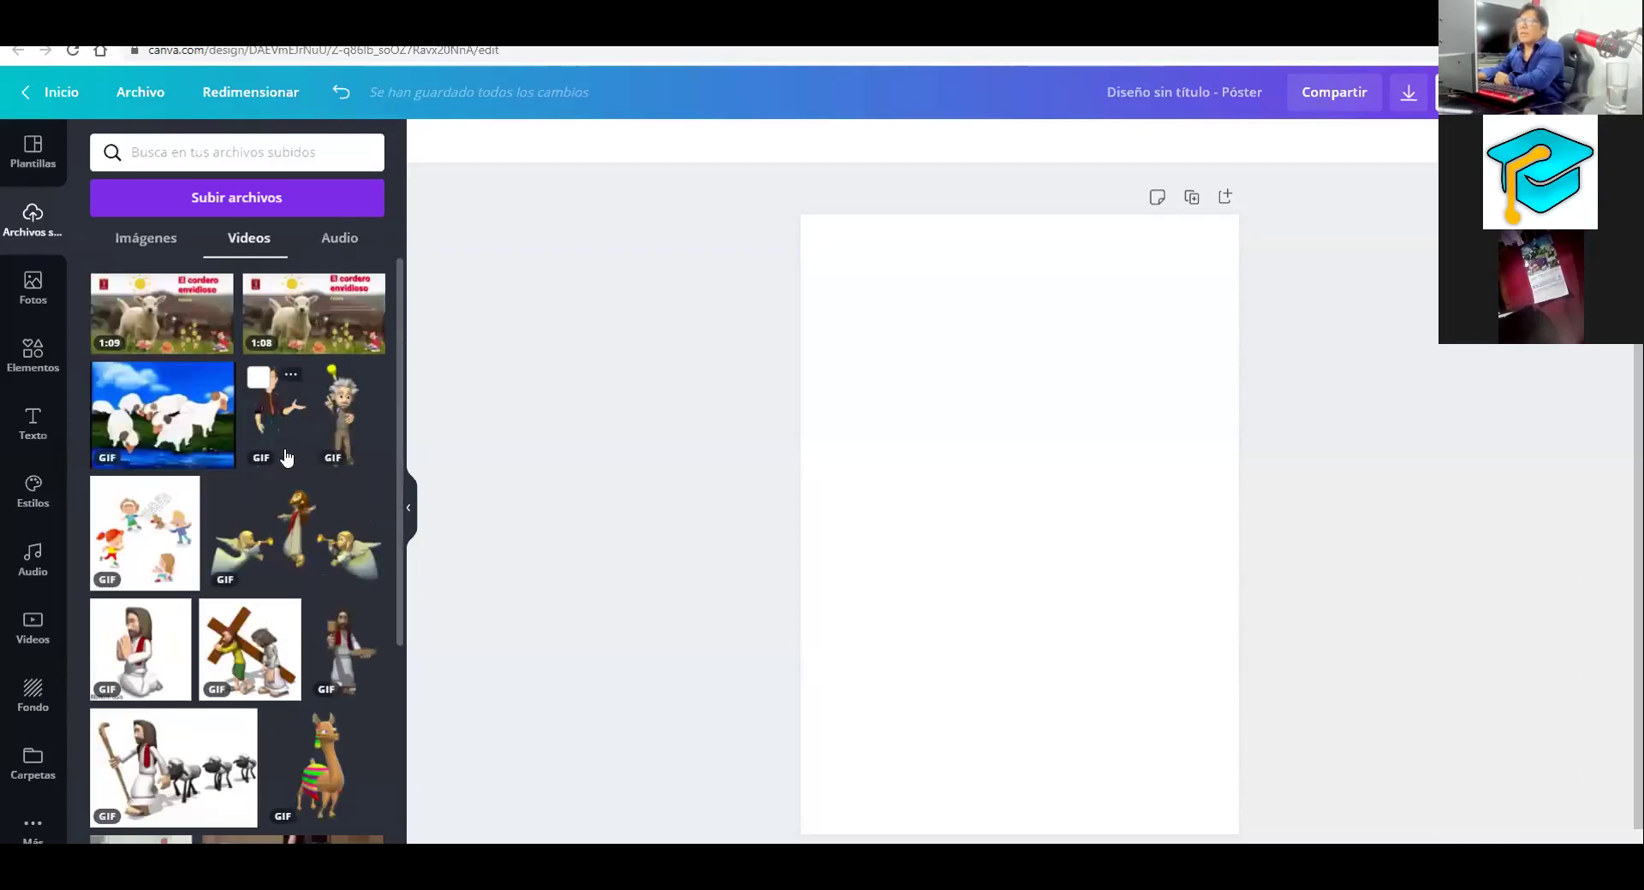
{"action": "scroll", "coordinate": [287, 458], "scroll_direction": "down", "scroll_amount": 5}
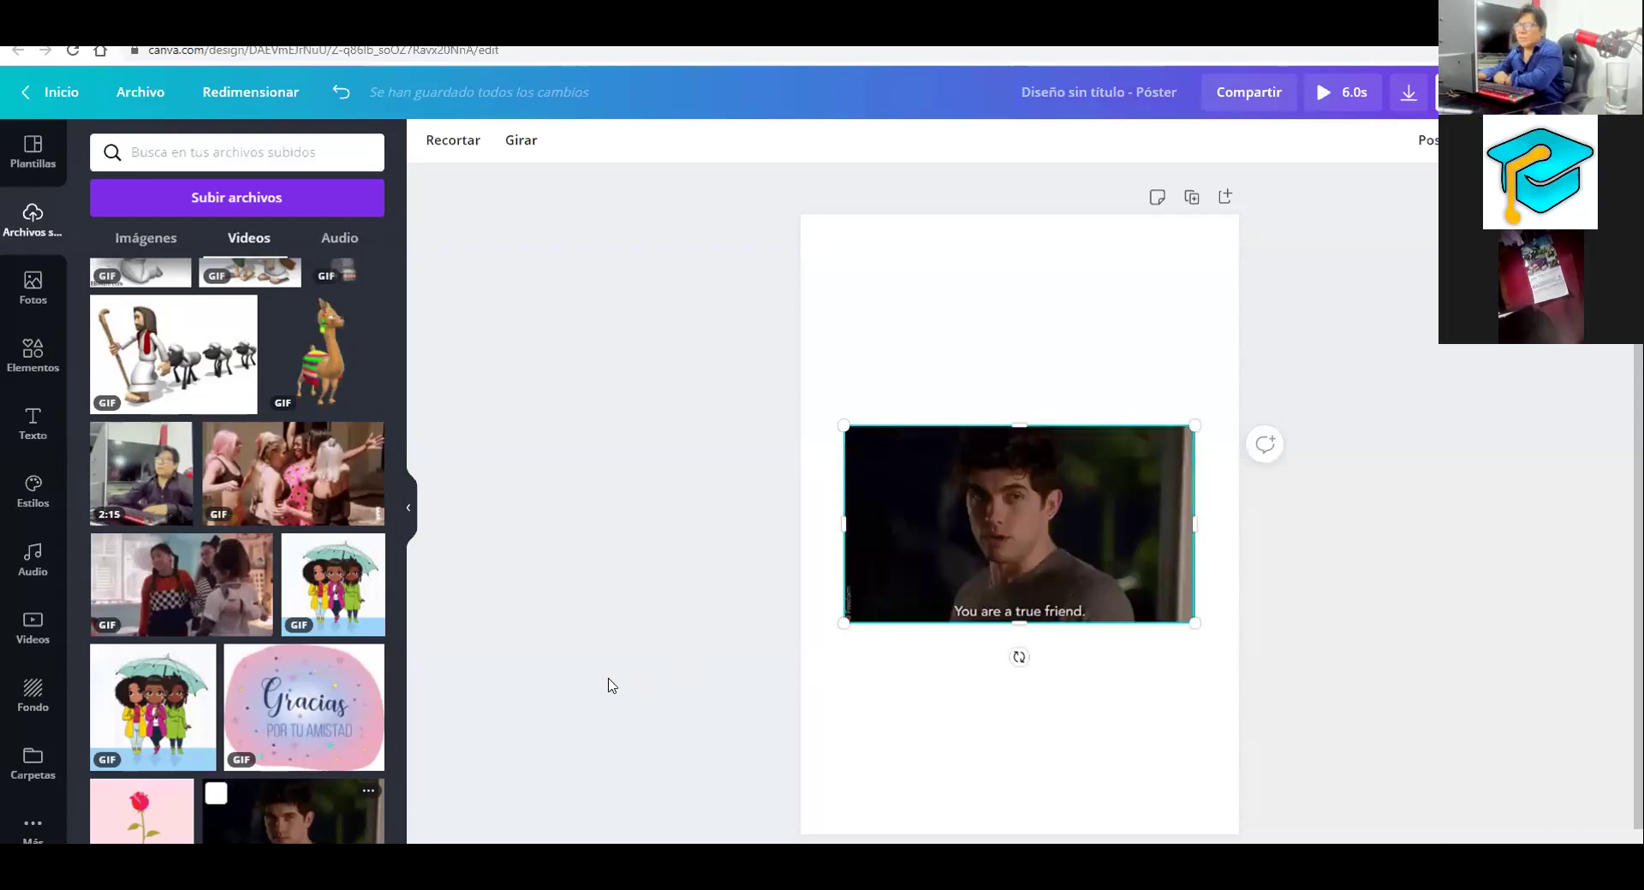
Remove the true-friend GIF, then place and delete the umbrella-girls and llama GIFs
{"action": "key", "text": "Delete"}
{"action": "left_click", "coordinate": [153, 707]}
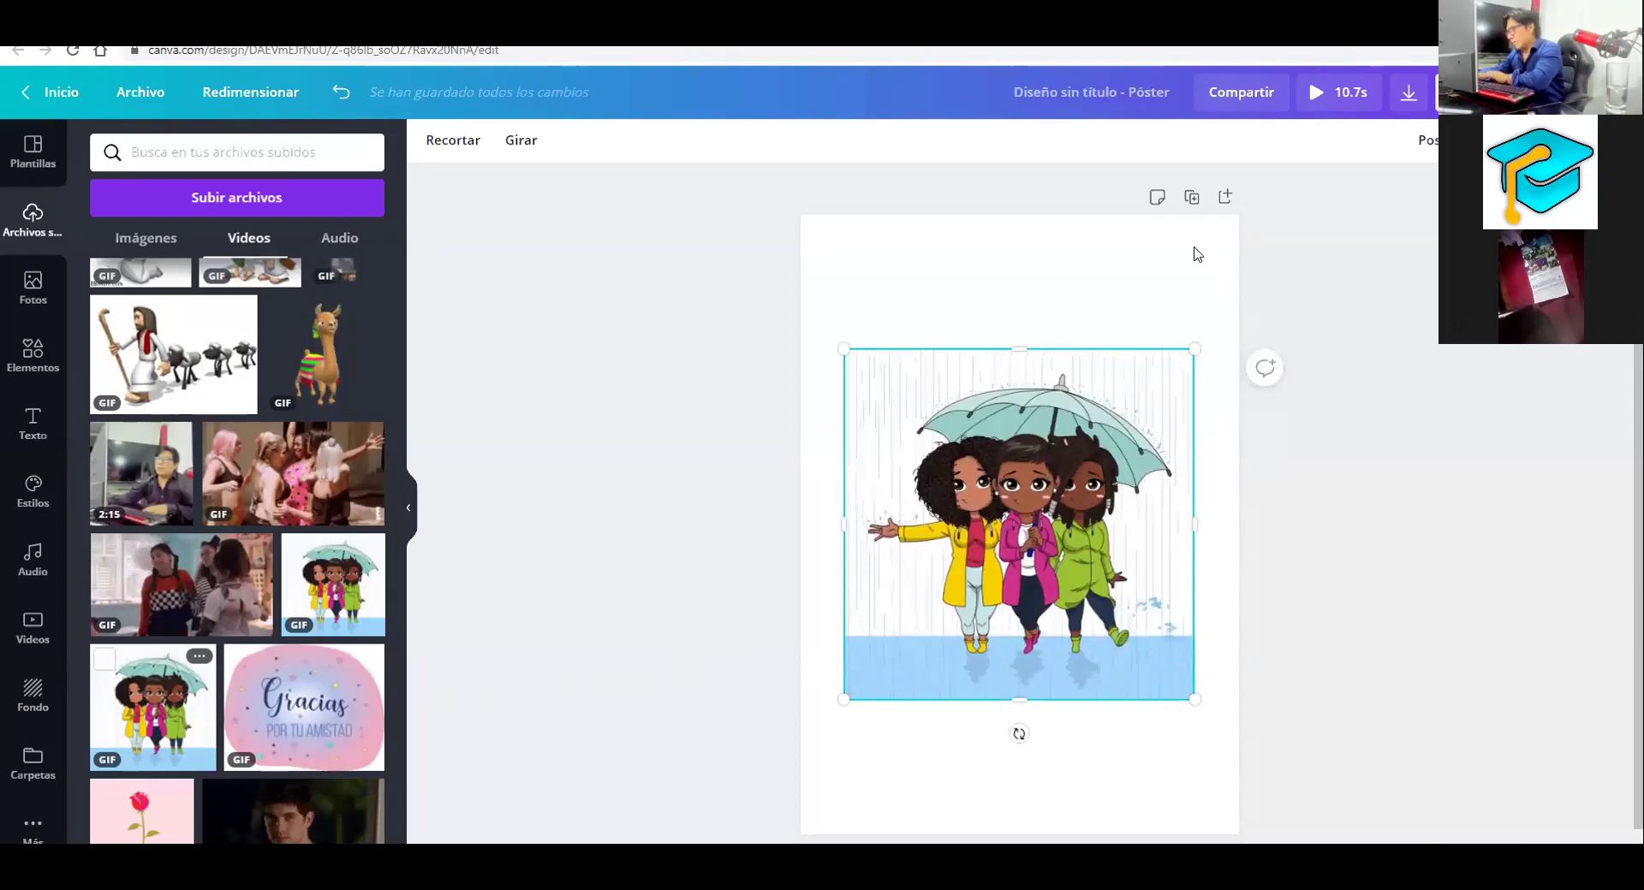
{"action": "key", "text": "Delete"}
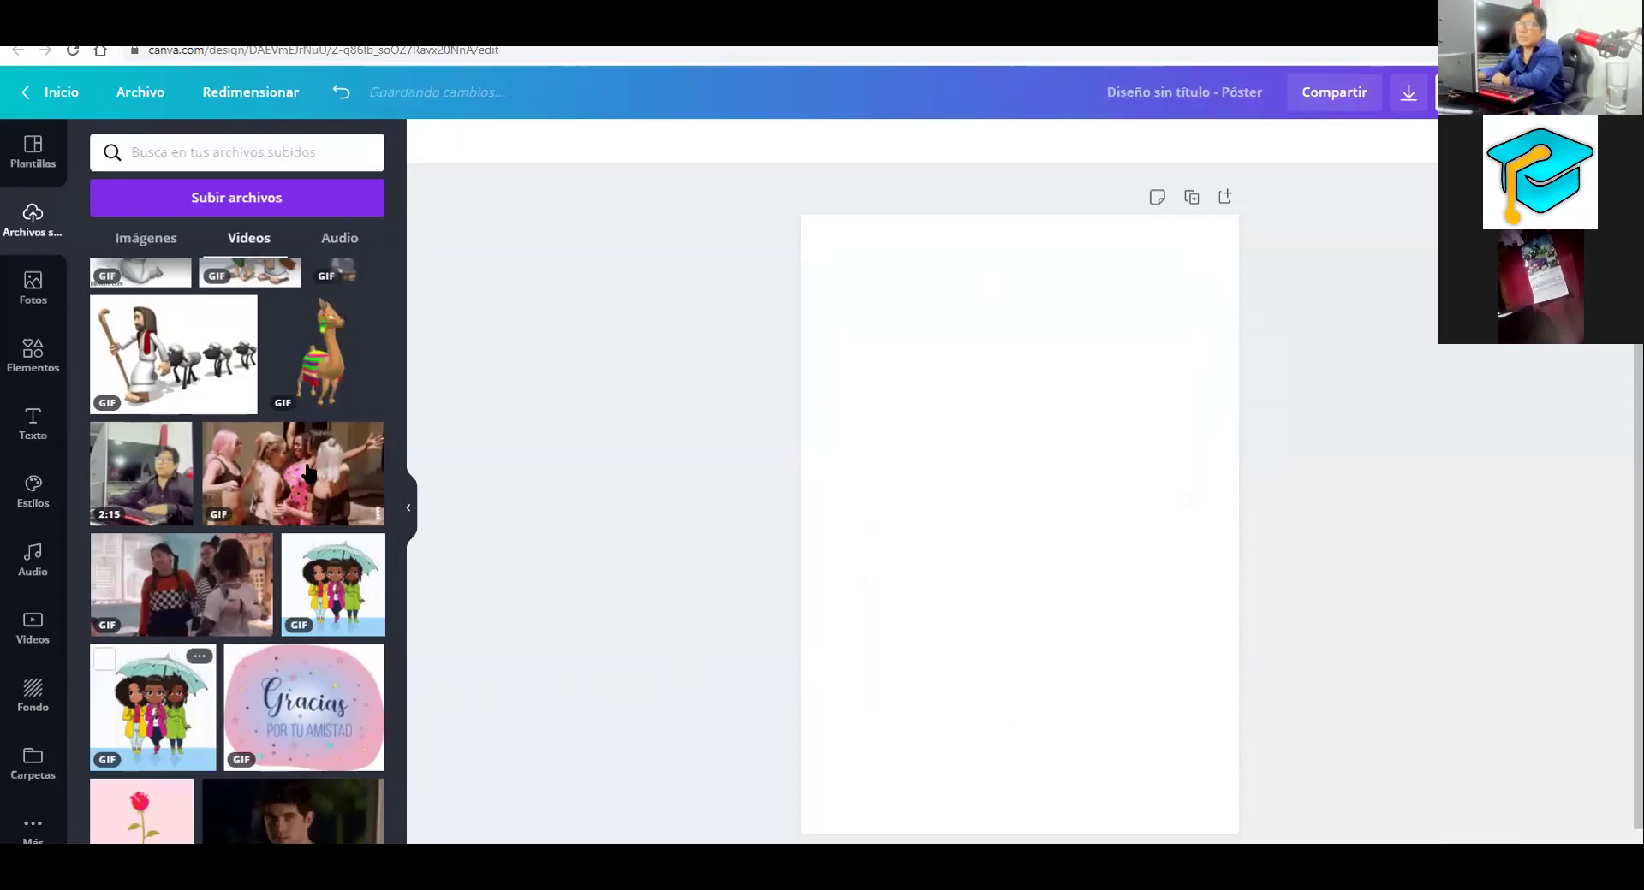
{"action": "left_click", "coordinate": [308, 319]}
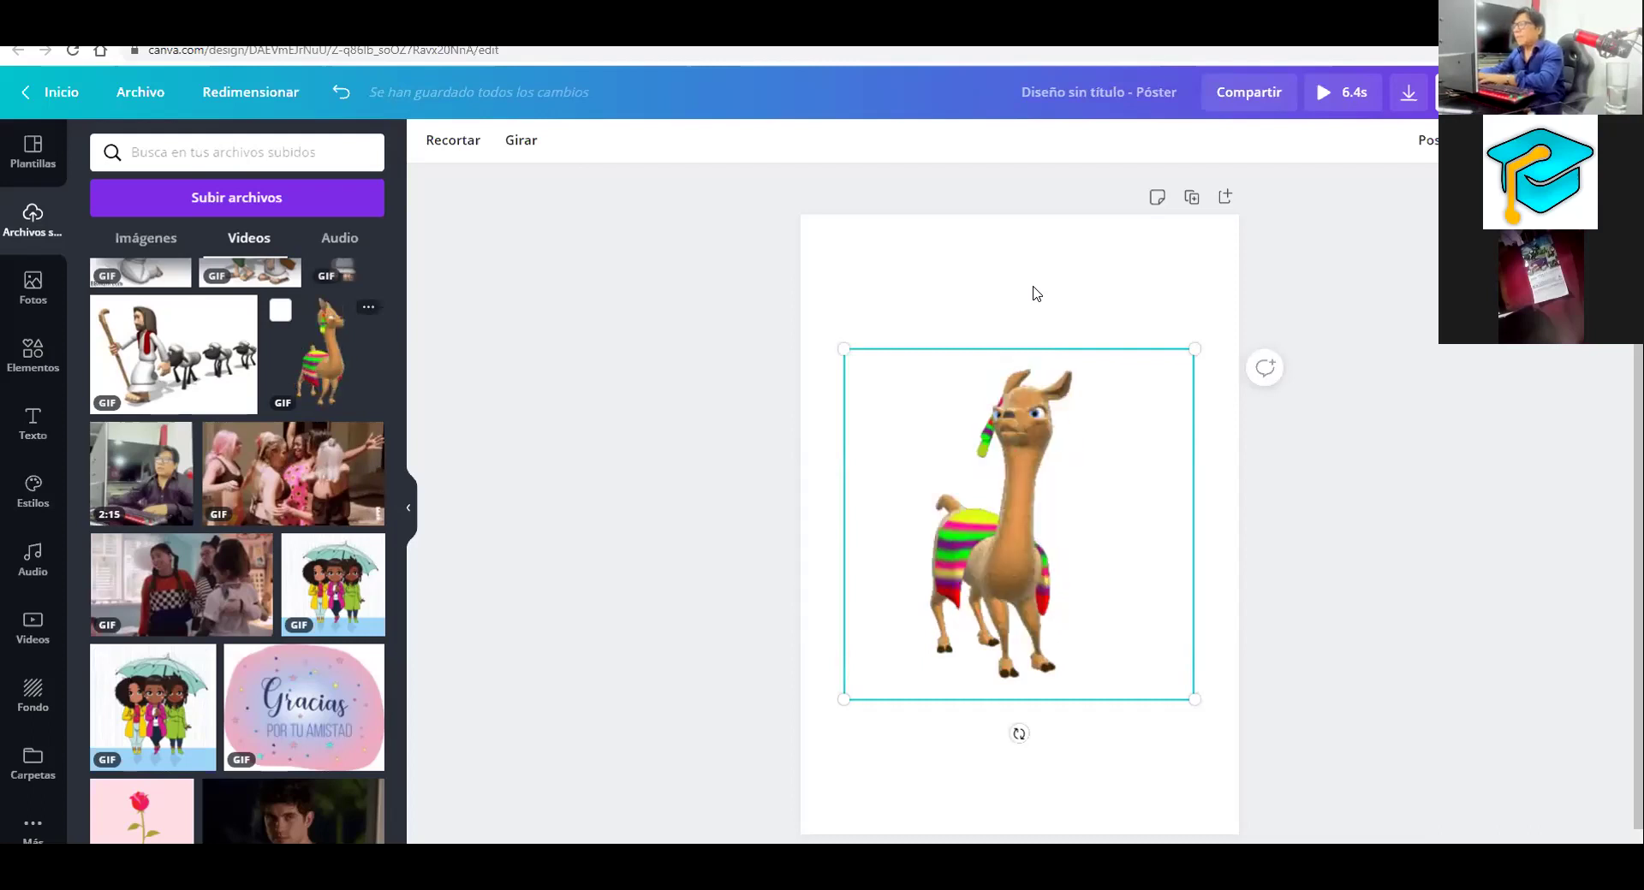
{"action": "scroll", "coordinate": [285, 411], "scroll_direction": "up", "scroll_amount": 1}
{"action": "key", "text": "Delete"}
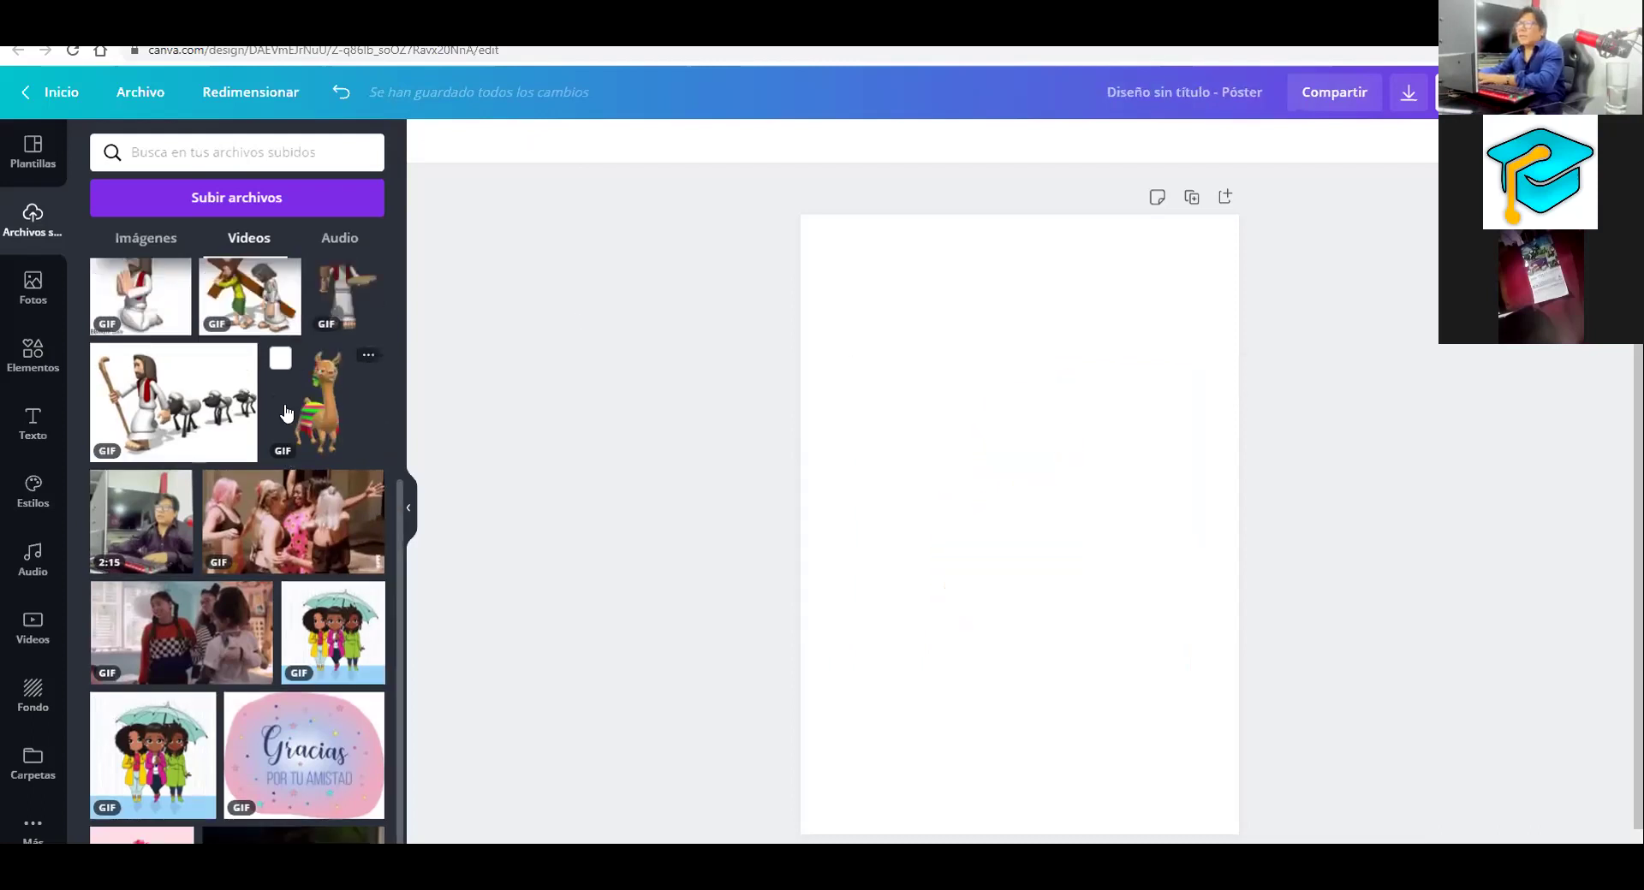
Place and delete the angels GIF, then undo to restore the sheep-by-the-water GIF
{"action": "scroll", "coordinate": [286, 414], "scroll_direction": "up", "scroll_amount": 3}
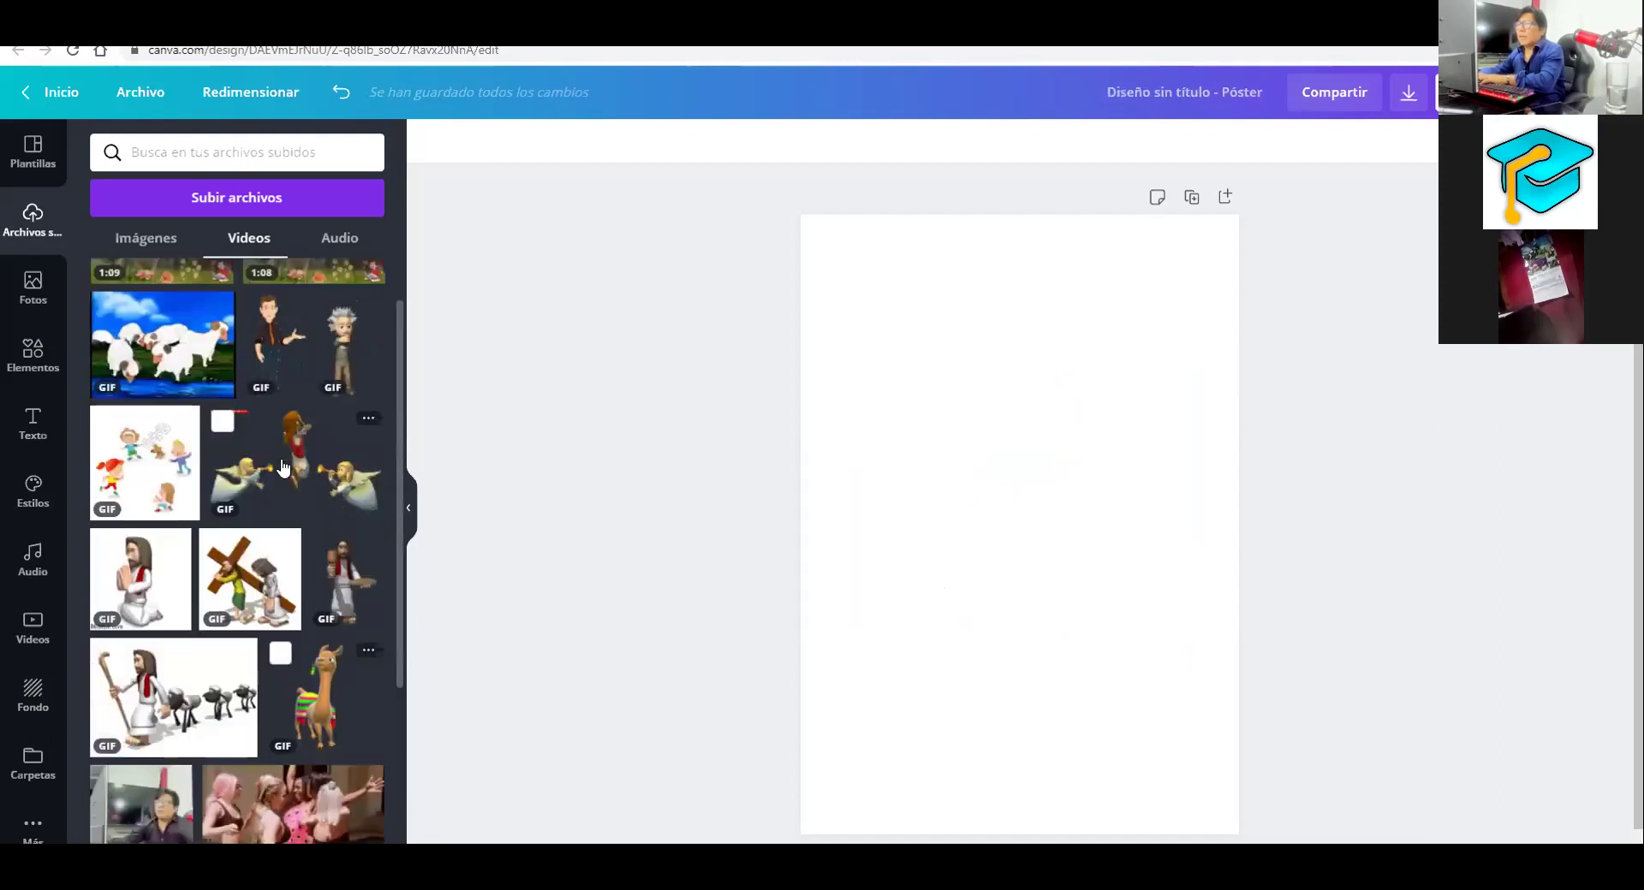
{"action": "left_click", "coordinate": [283, 467]}
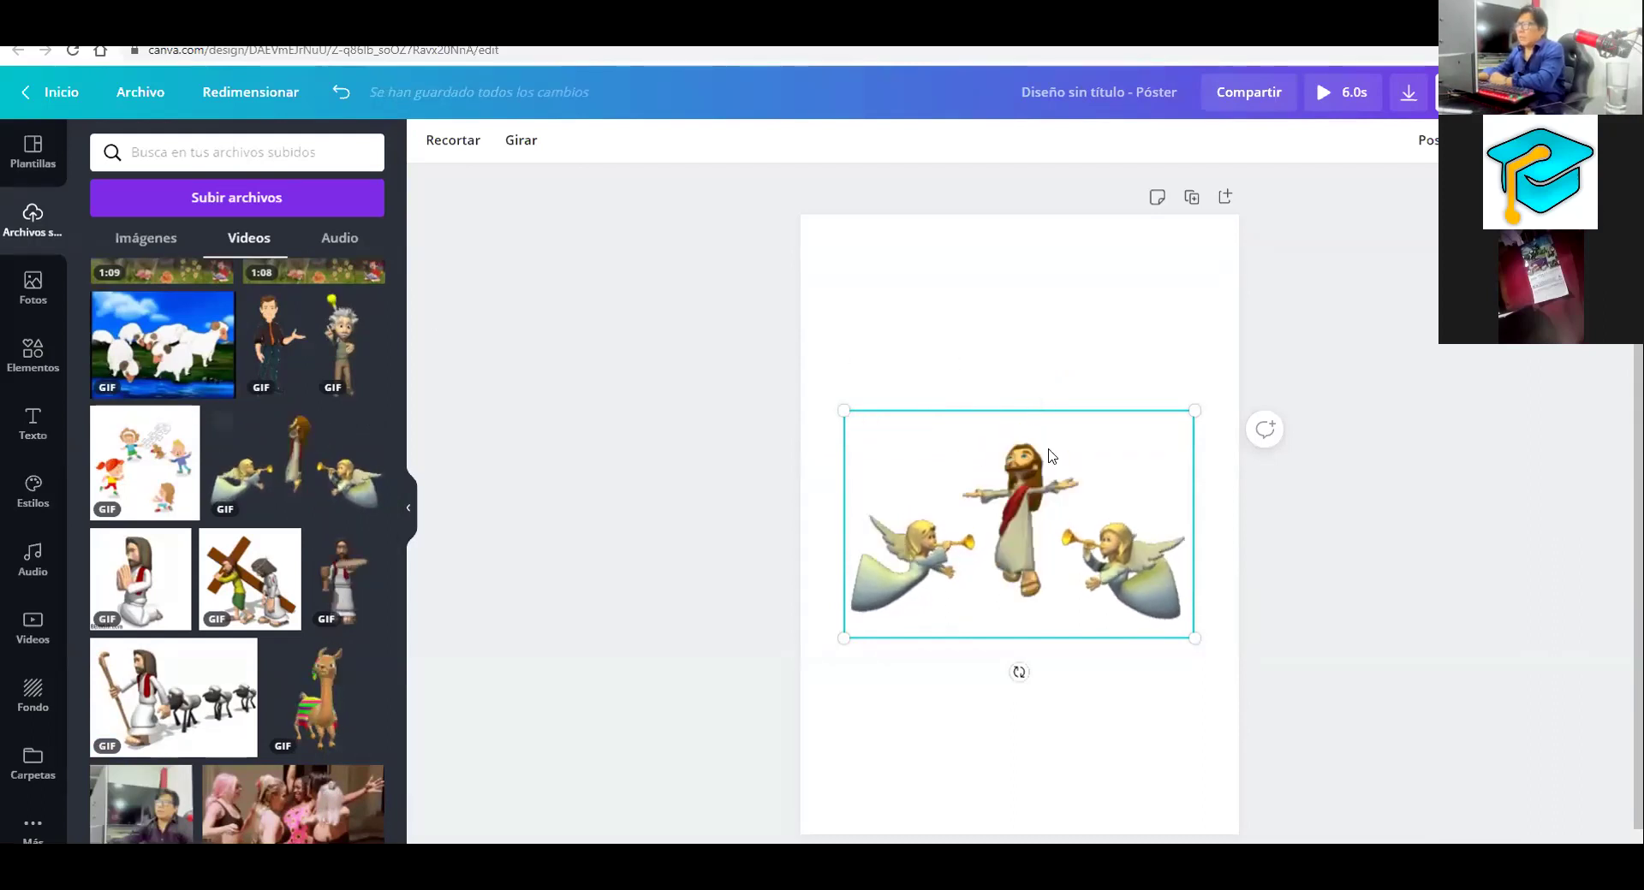
{"action": "key", "text": "Delete"}
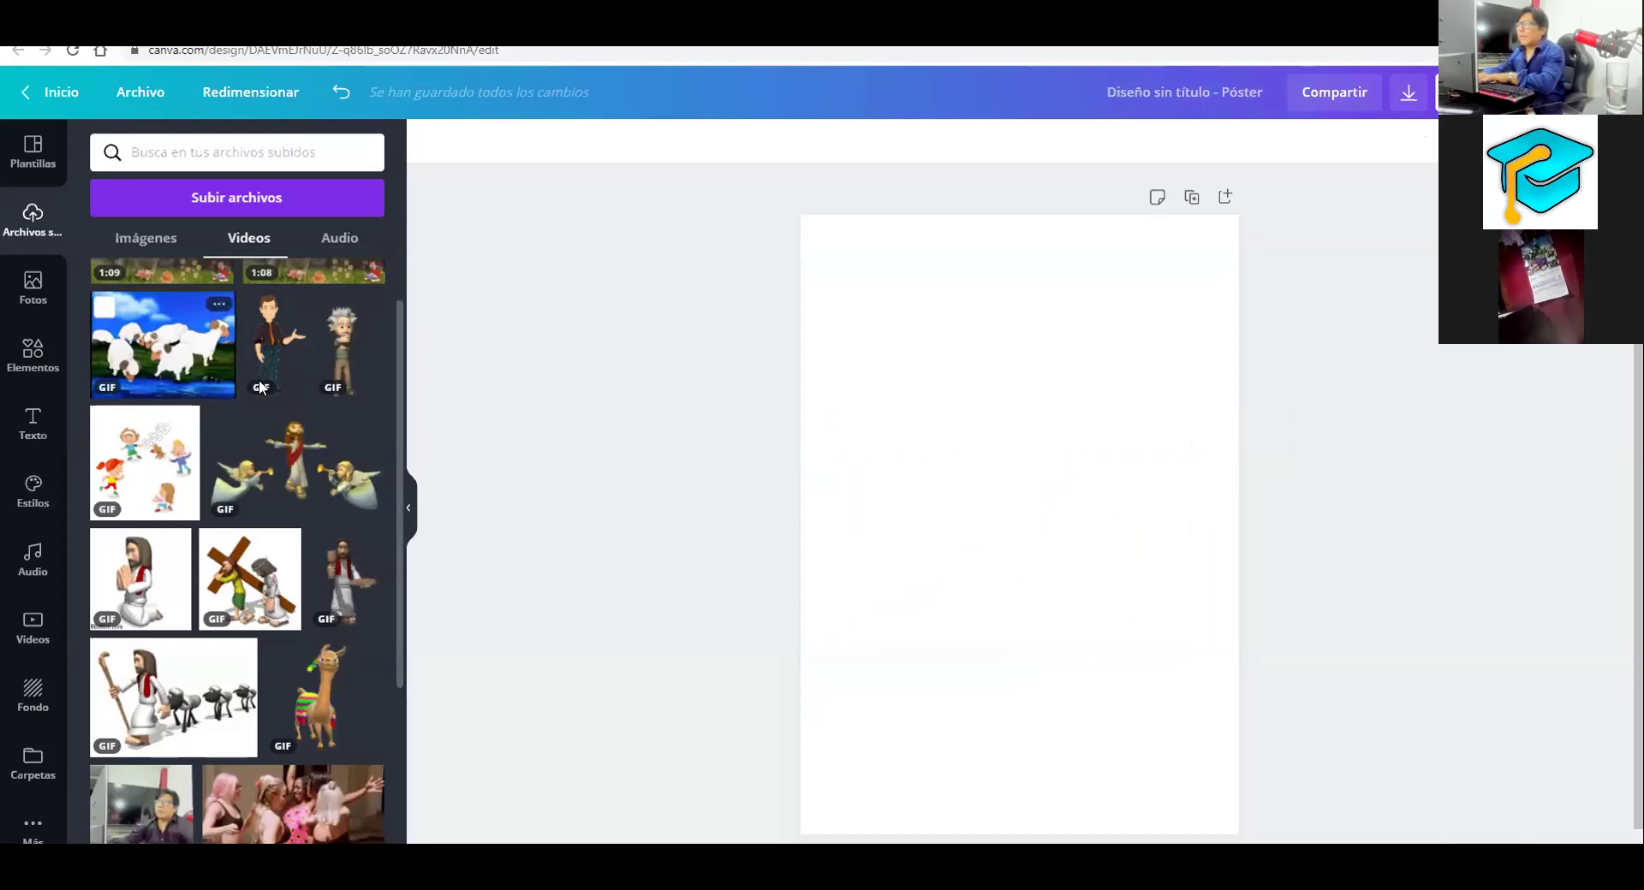
{"action": "key", "text": "ctrl+z"}
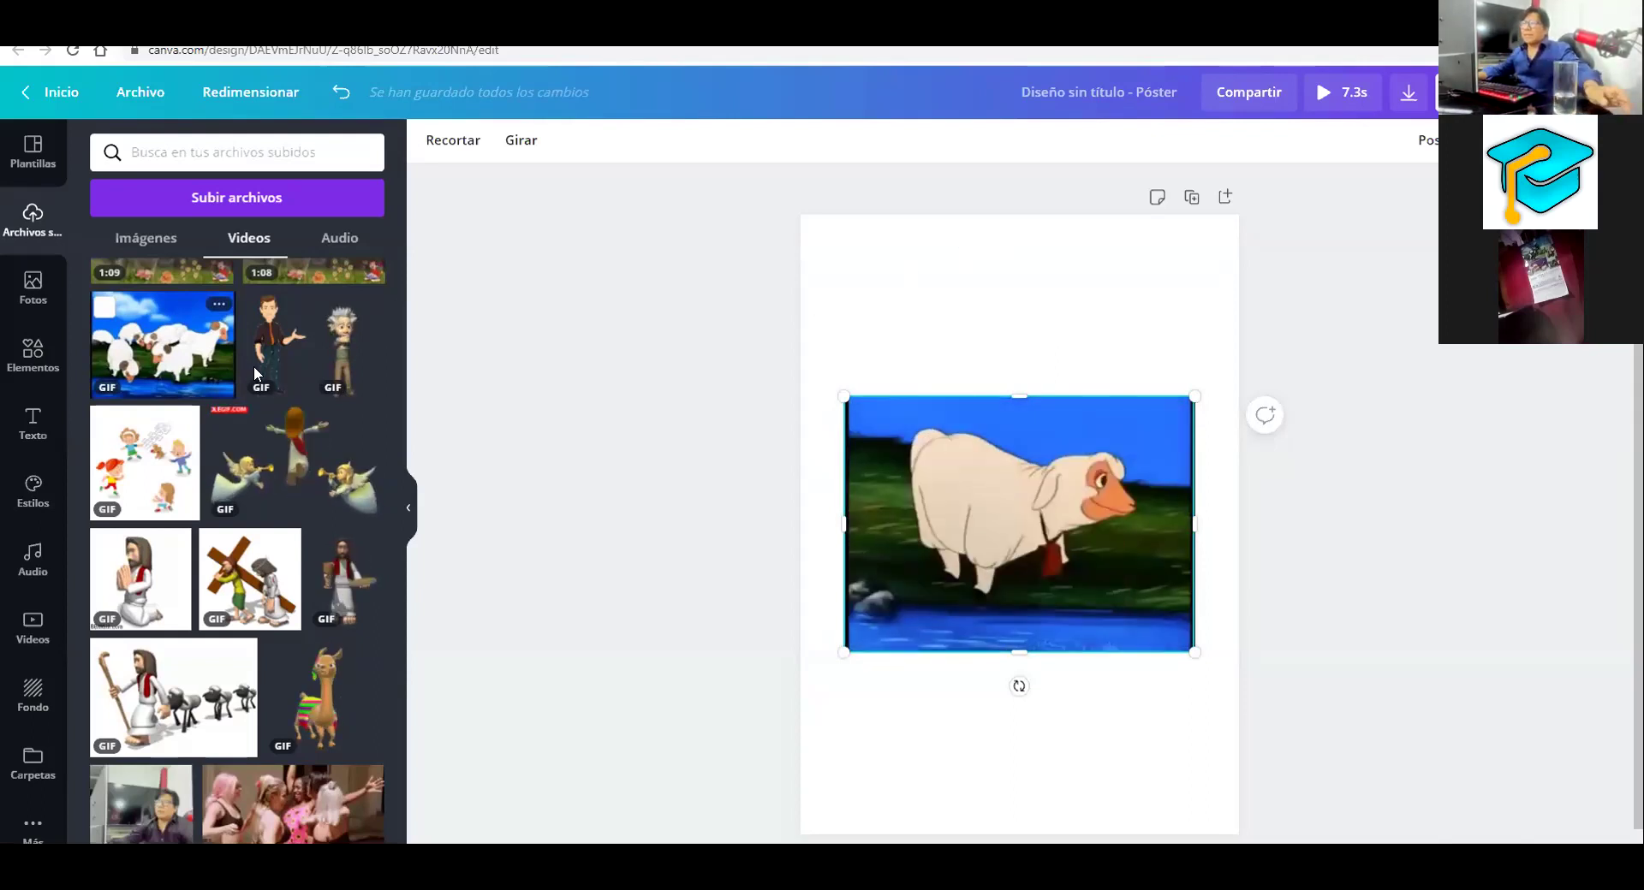
{"action": "scroll", "coordinate": [313, 337], "scroll_direction": "up", "scroll_amount": 1}
{"action": "left_click_drag", "start_coordinate": [313, 337], "coordinate": [1016, 652]}
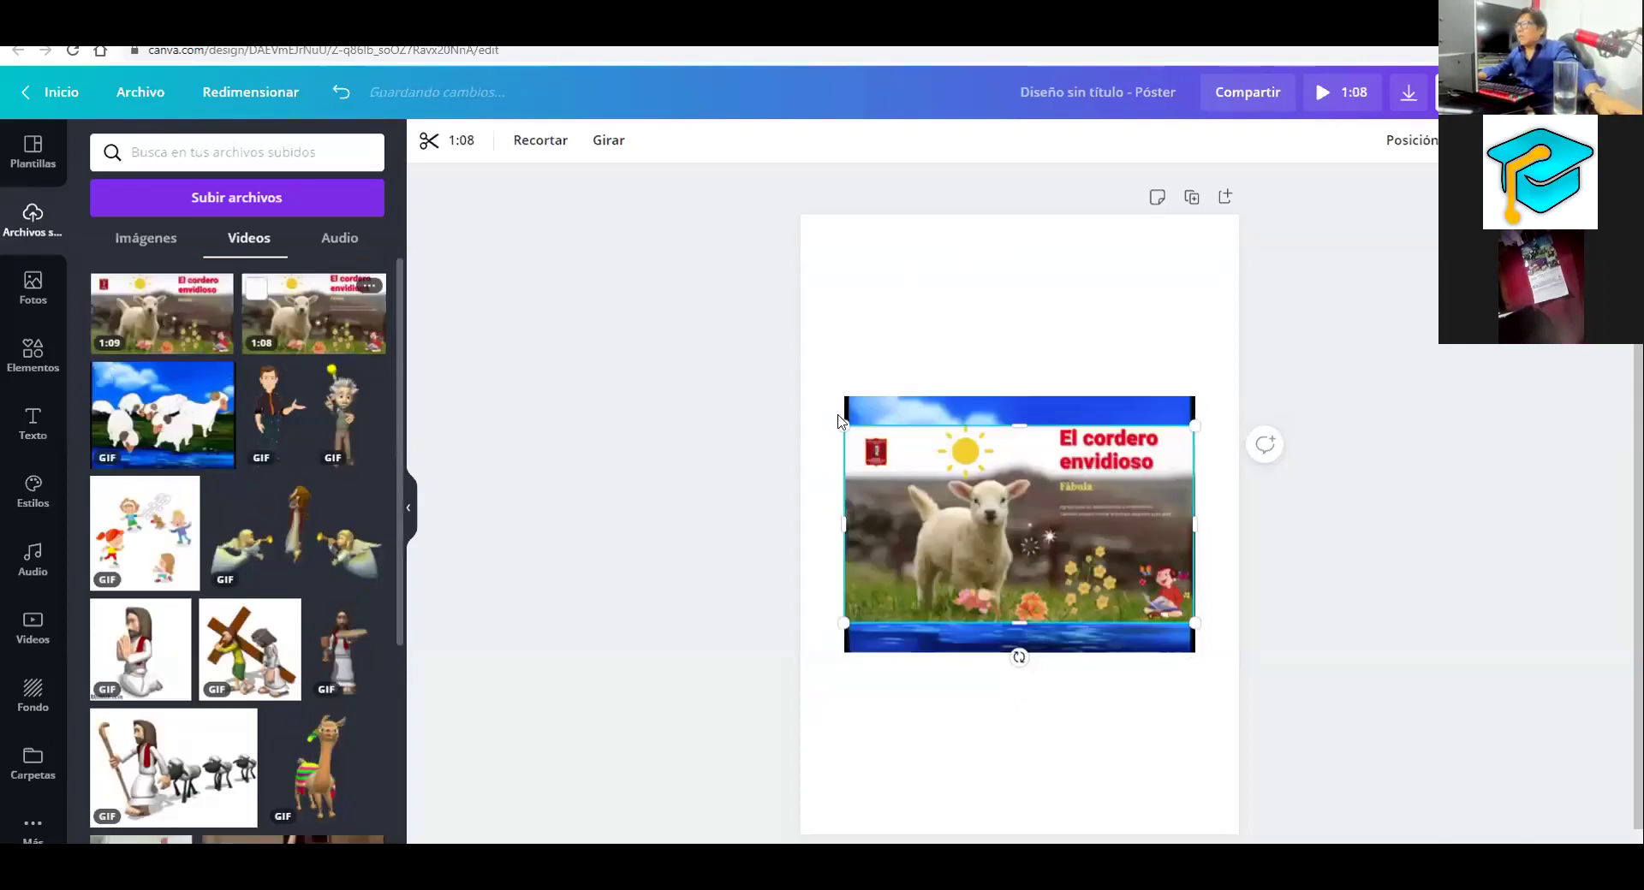
{"action": "left_click", "coordinate": [1046, 403]}
{"action": "left_click", "coordinate": [1077, 488]}
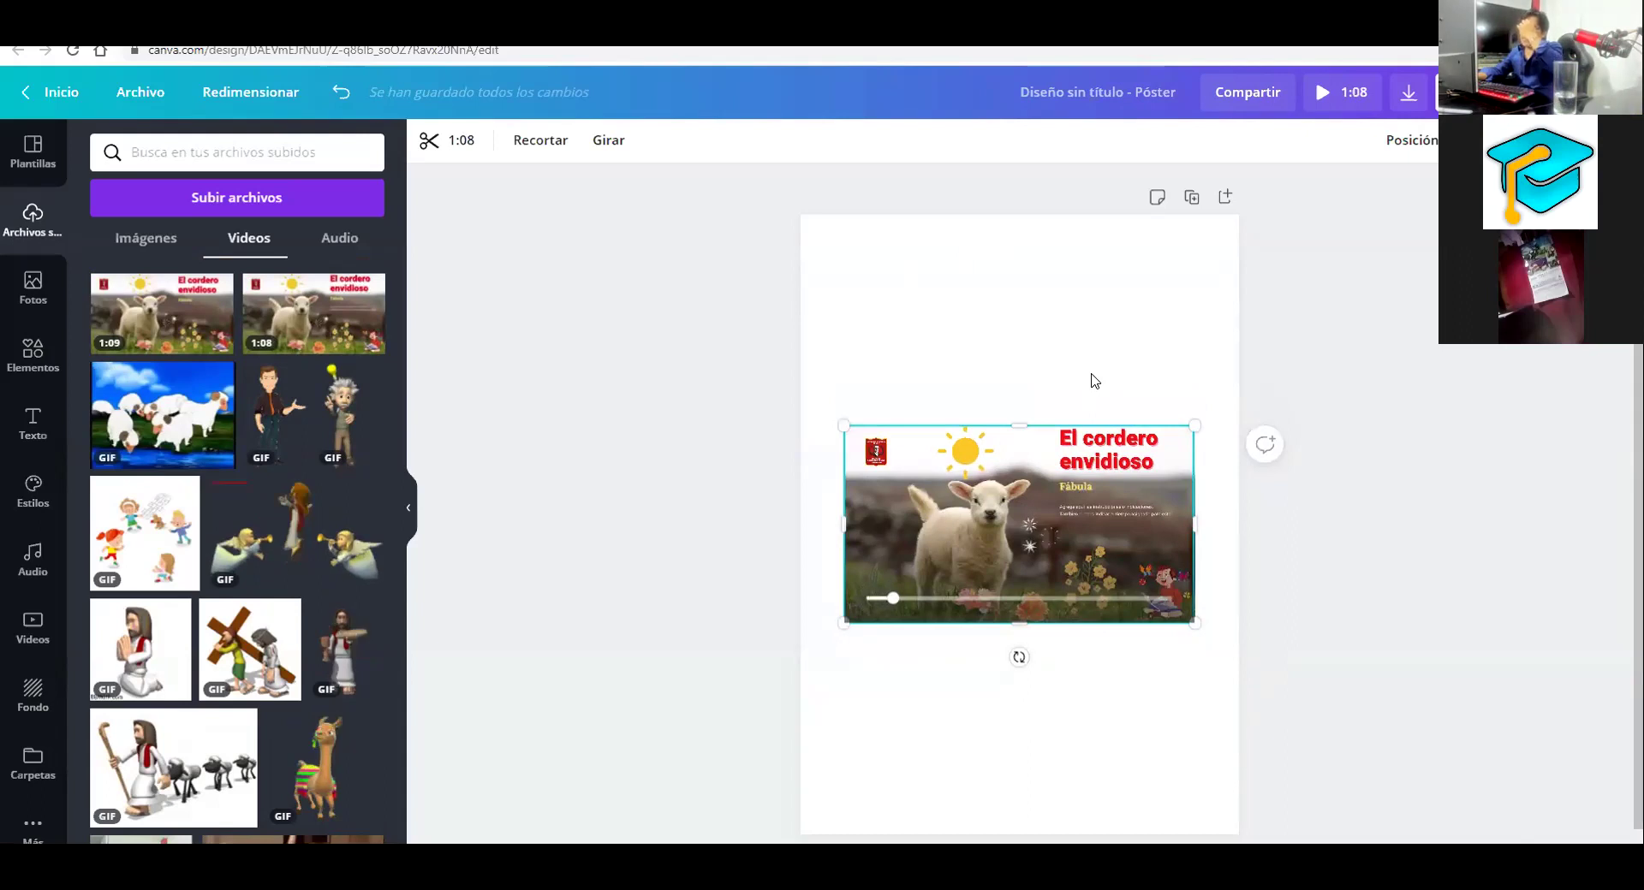
{"action": "mouse_move", "coordinate": [1049, 496]}
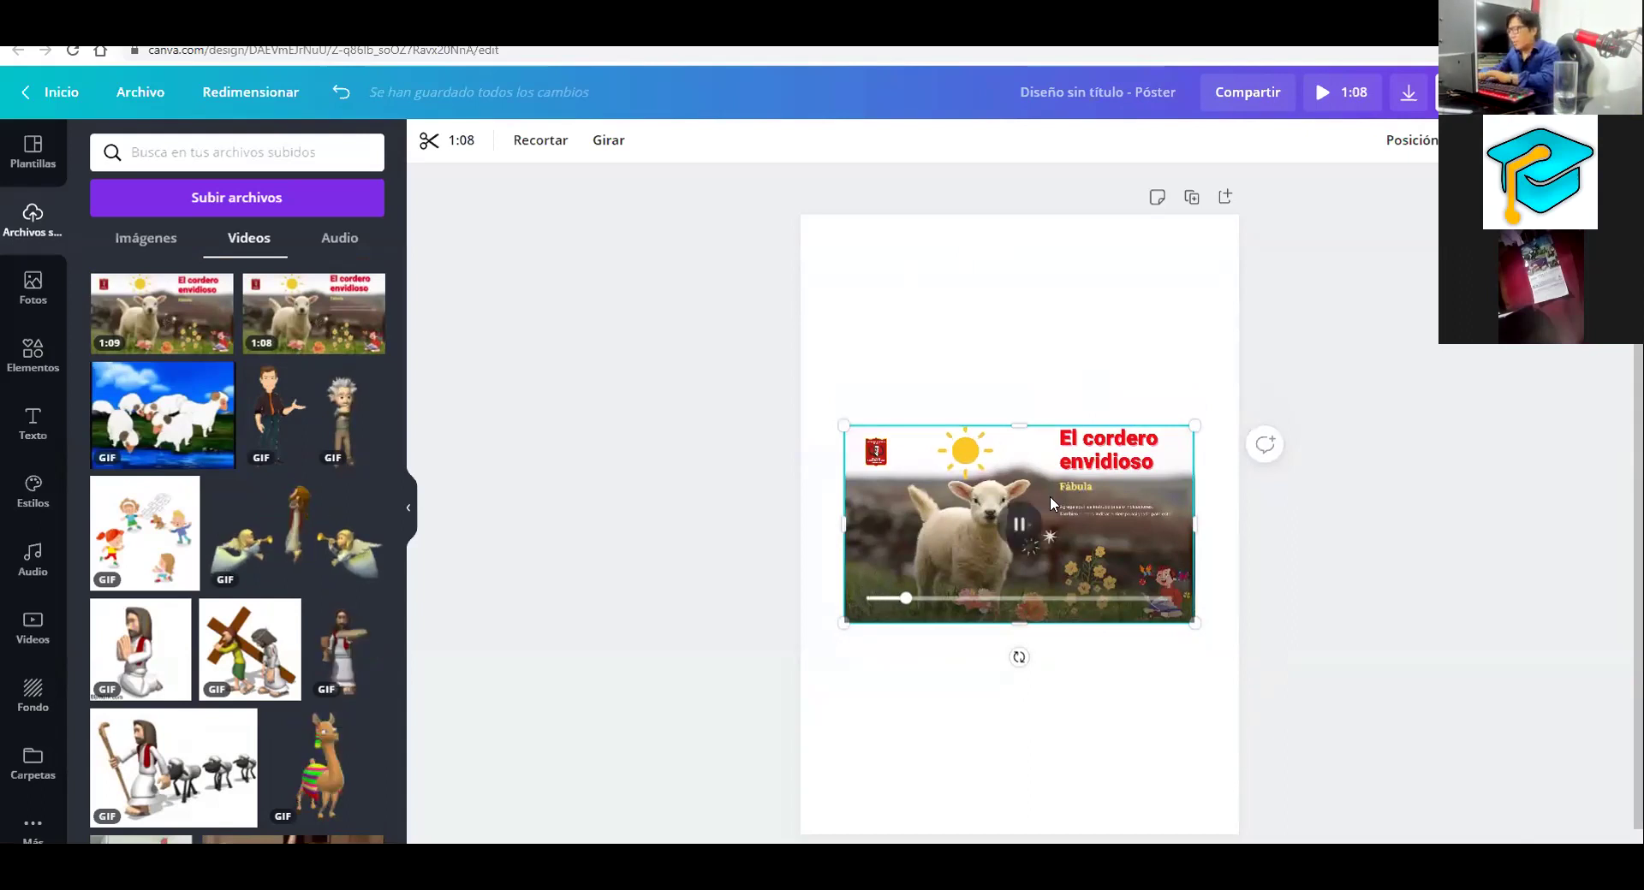
{"action": "key", "text": "Delete"}
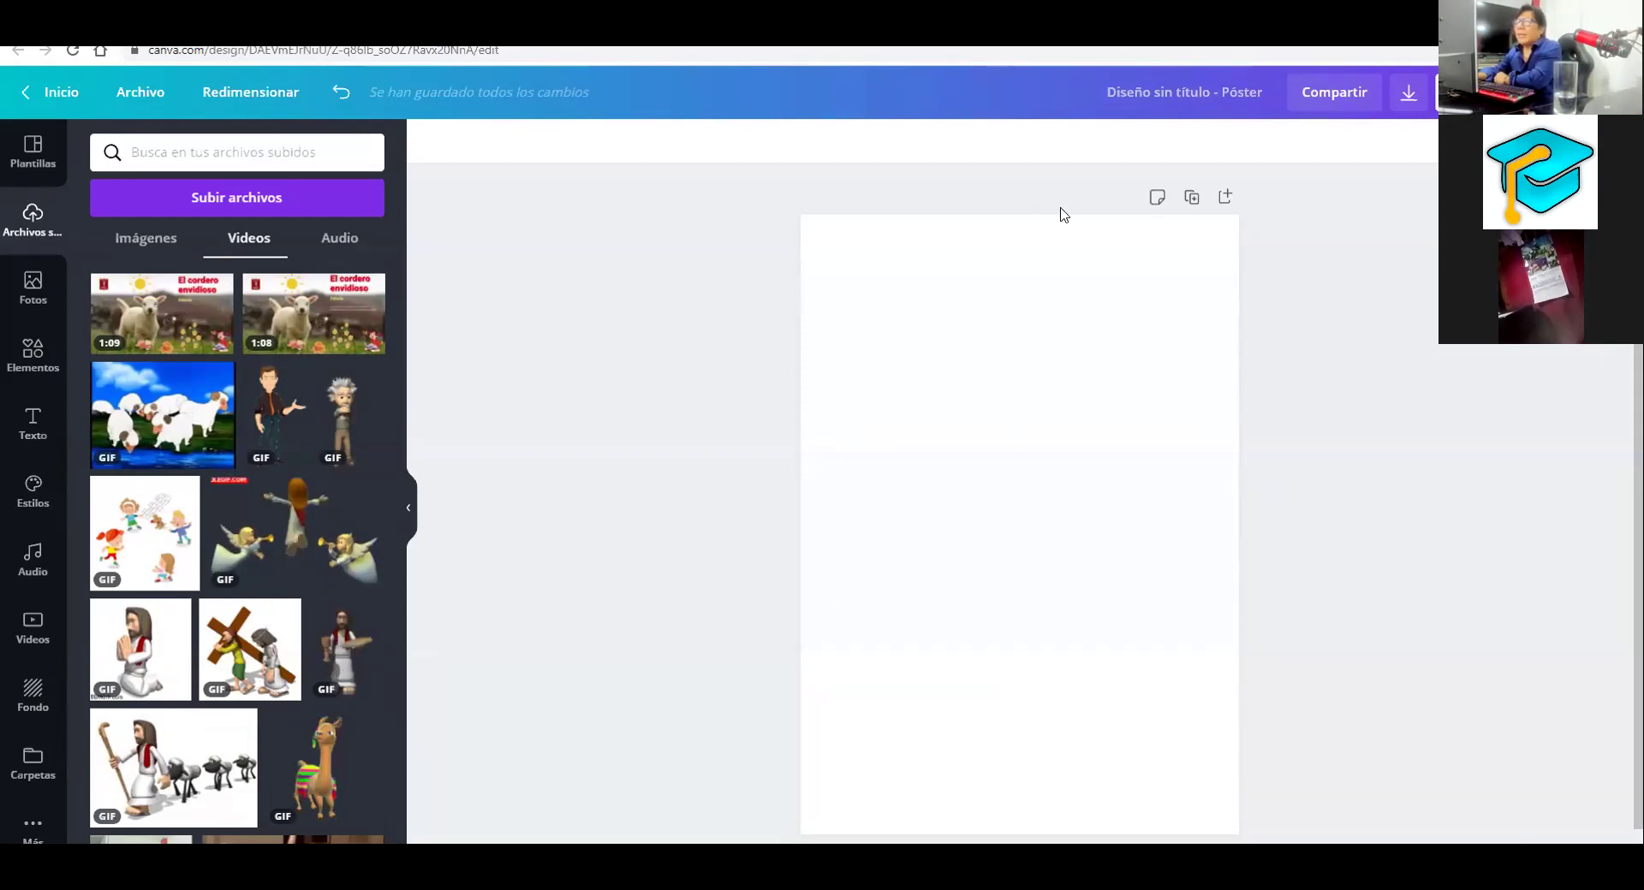
Show the Subir desde sources and mark Dispositivo, Facebook, Google Drive, Instagram and Dropbox with temporary arrows
{"action": "left_click", "coordinate": [217, 206]}
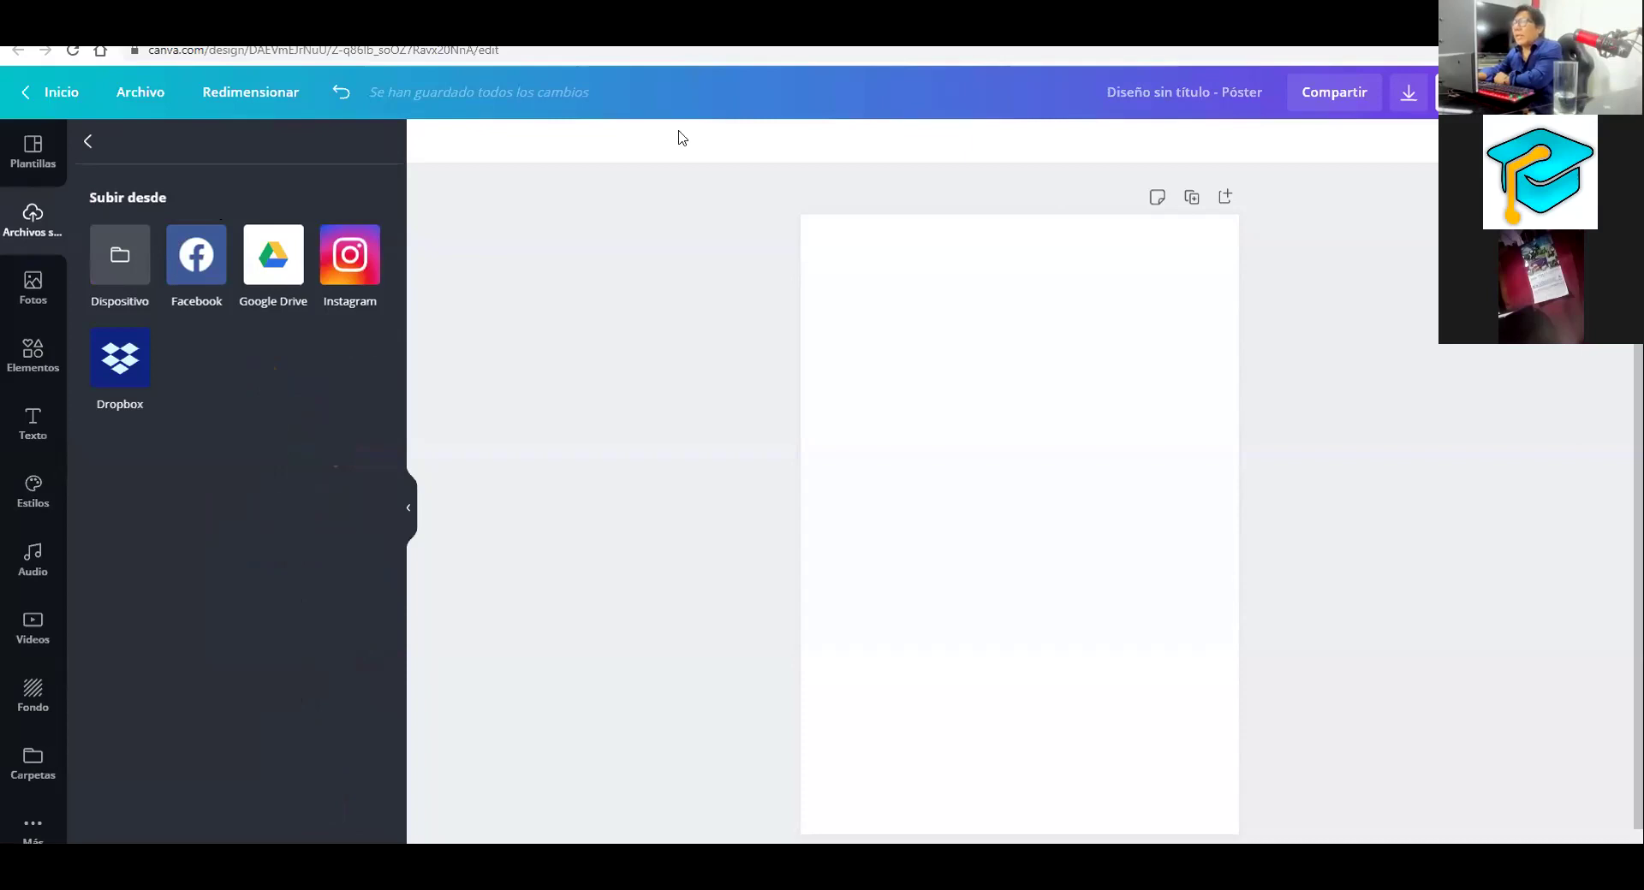
{"action": "left_click_drag", "start_coordinate": [94, 157], "coordinate": [118, 243]}
{"action": "left_click_drag", "start_coordinate": [186, 140], "coordinate": [193, 233]}
{"action": "left_click_drag", "start_coordinate": [304, 151], "coordinate": [280, 233]}
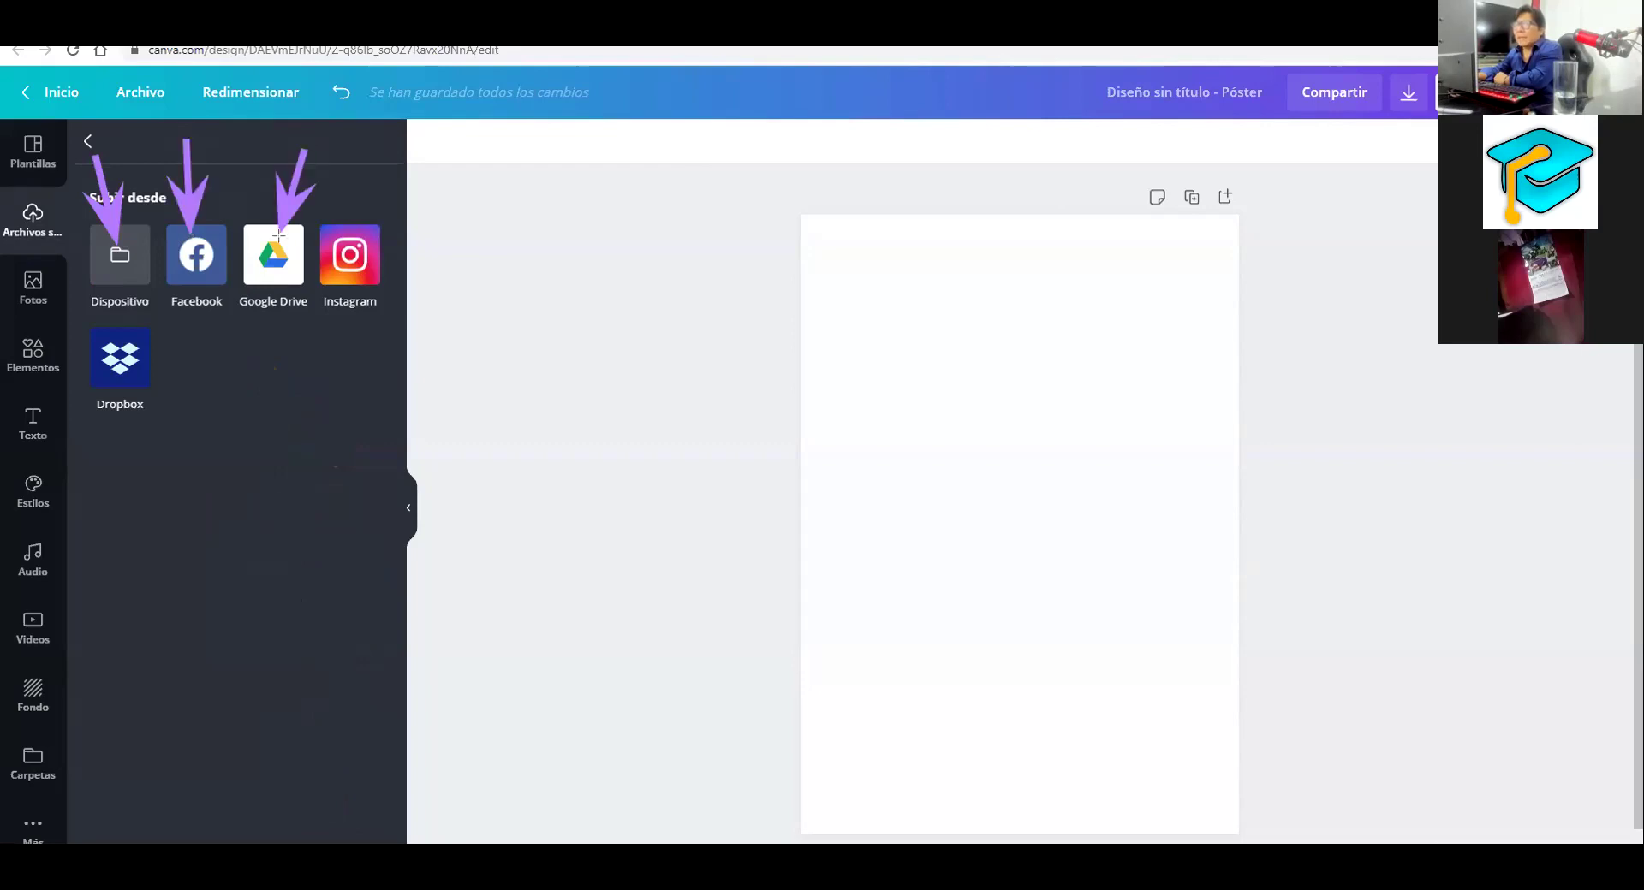
{"action": "left_click_drag", "start_coordinate": [298, 421], "coordinate": [145, 357]}
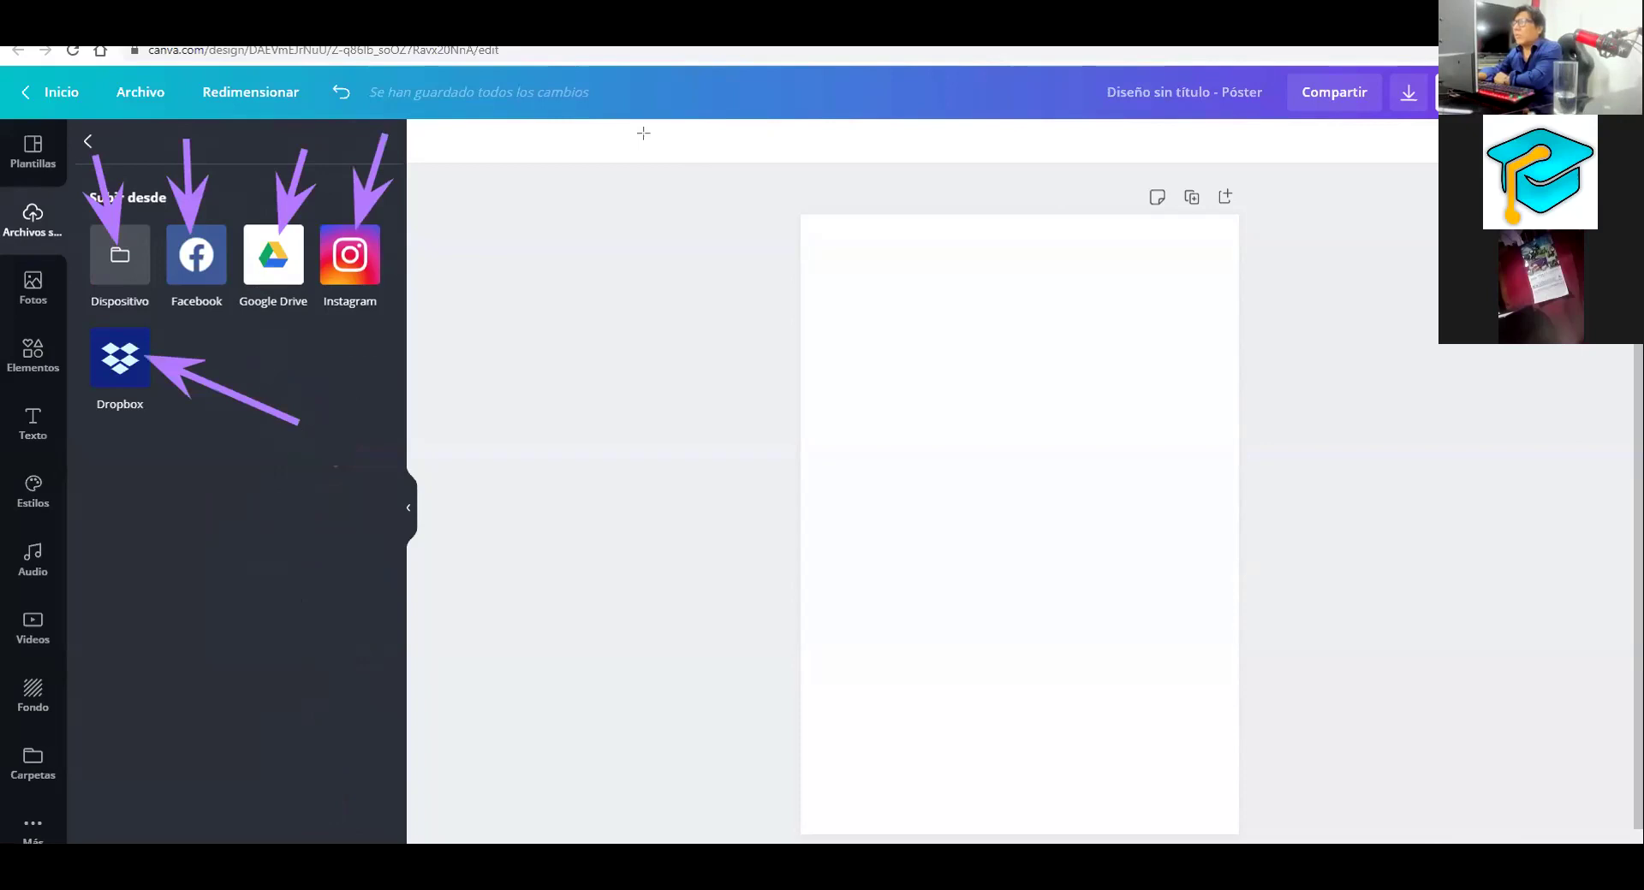
{"action": "key", "text": "e"}
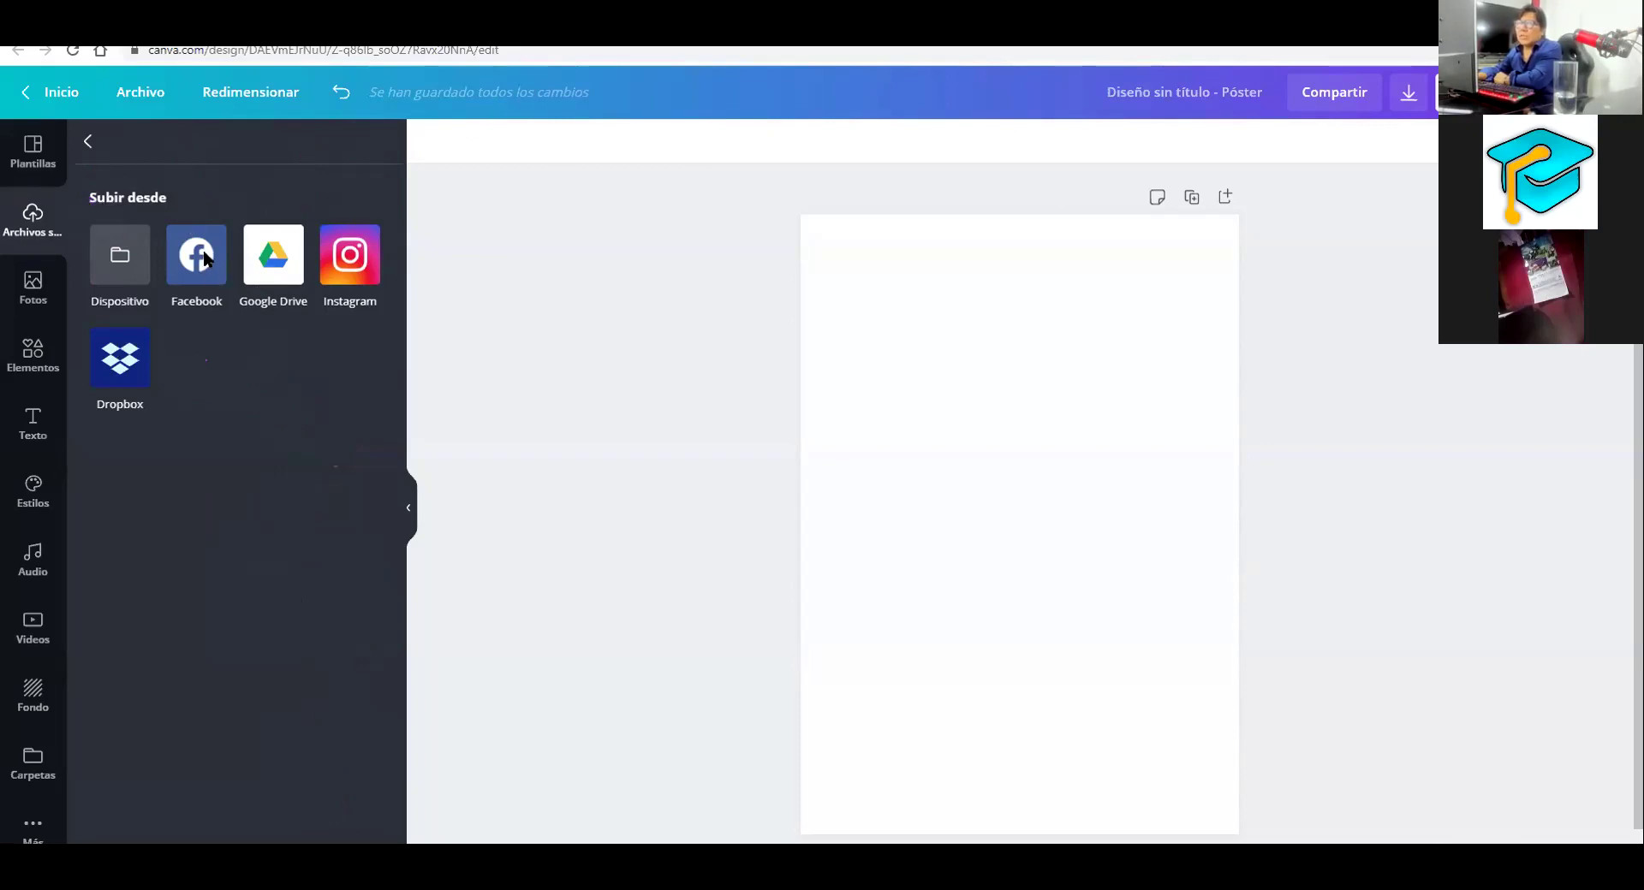
Browse the Facebook images, place and remove the TALLER TIC flyer, and return to the upload sources
{"action": "left_click", "coordinate": [206, 257]}
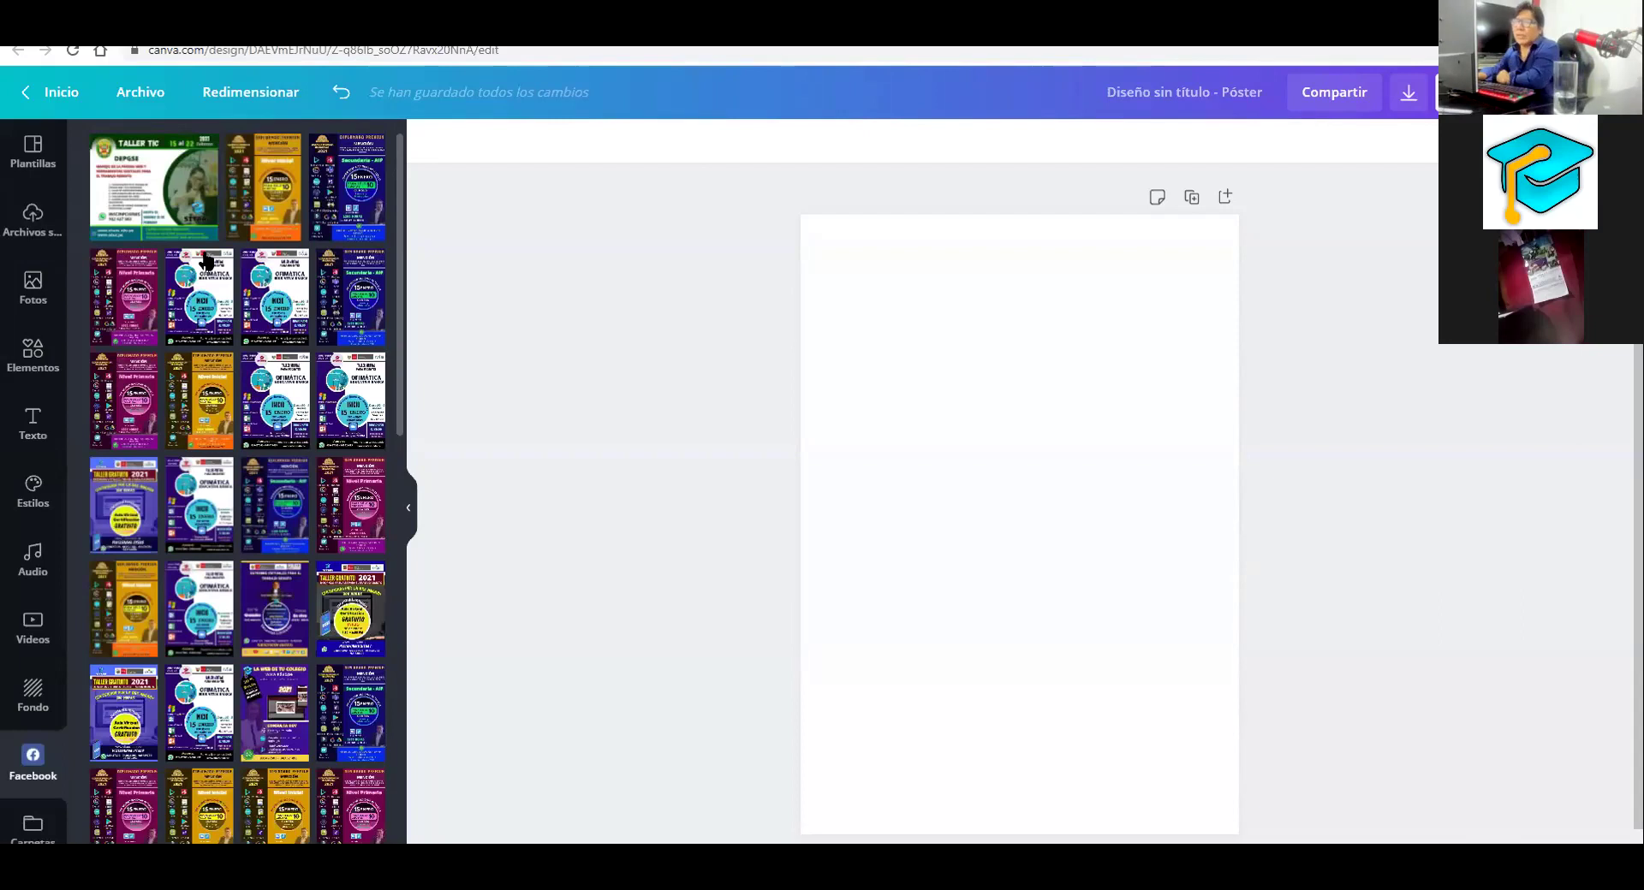
{"action": "scroll", "coordinate": [206, 260], "scroll_direction": "down", "scroll_amount": 10}
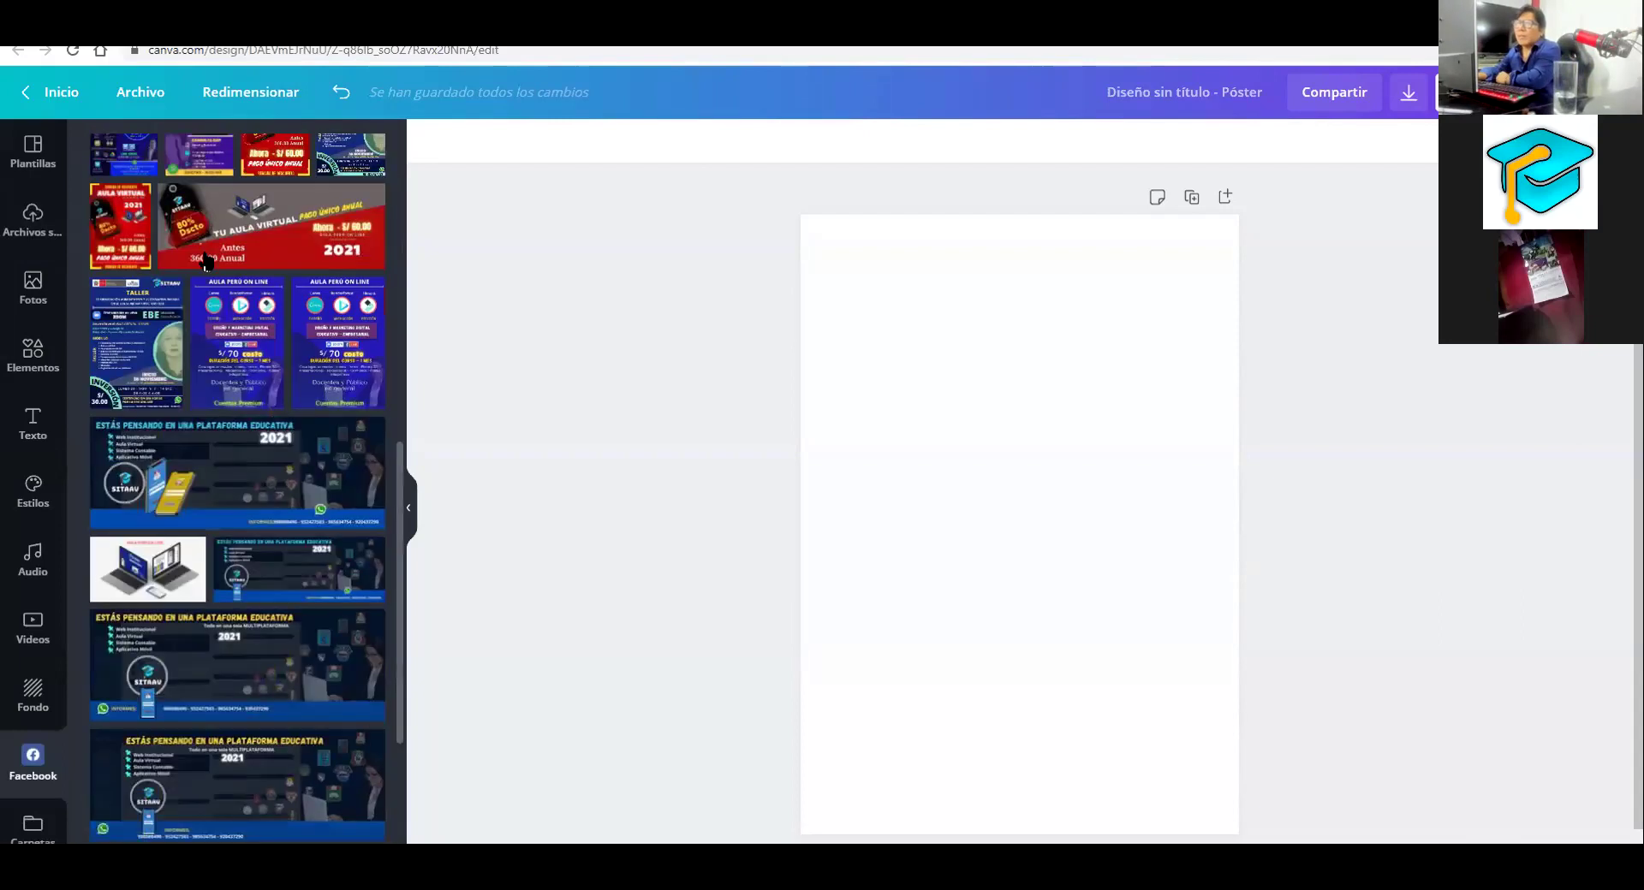
{"action": "scroll", "coordinate": [160, 193], "scroll_direction": "up", "scroll_amount": 8}
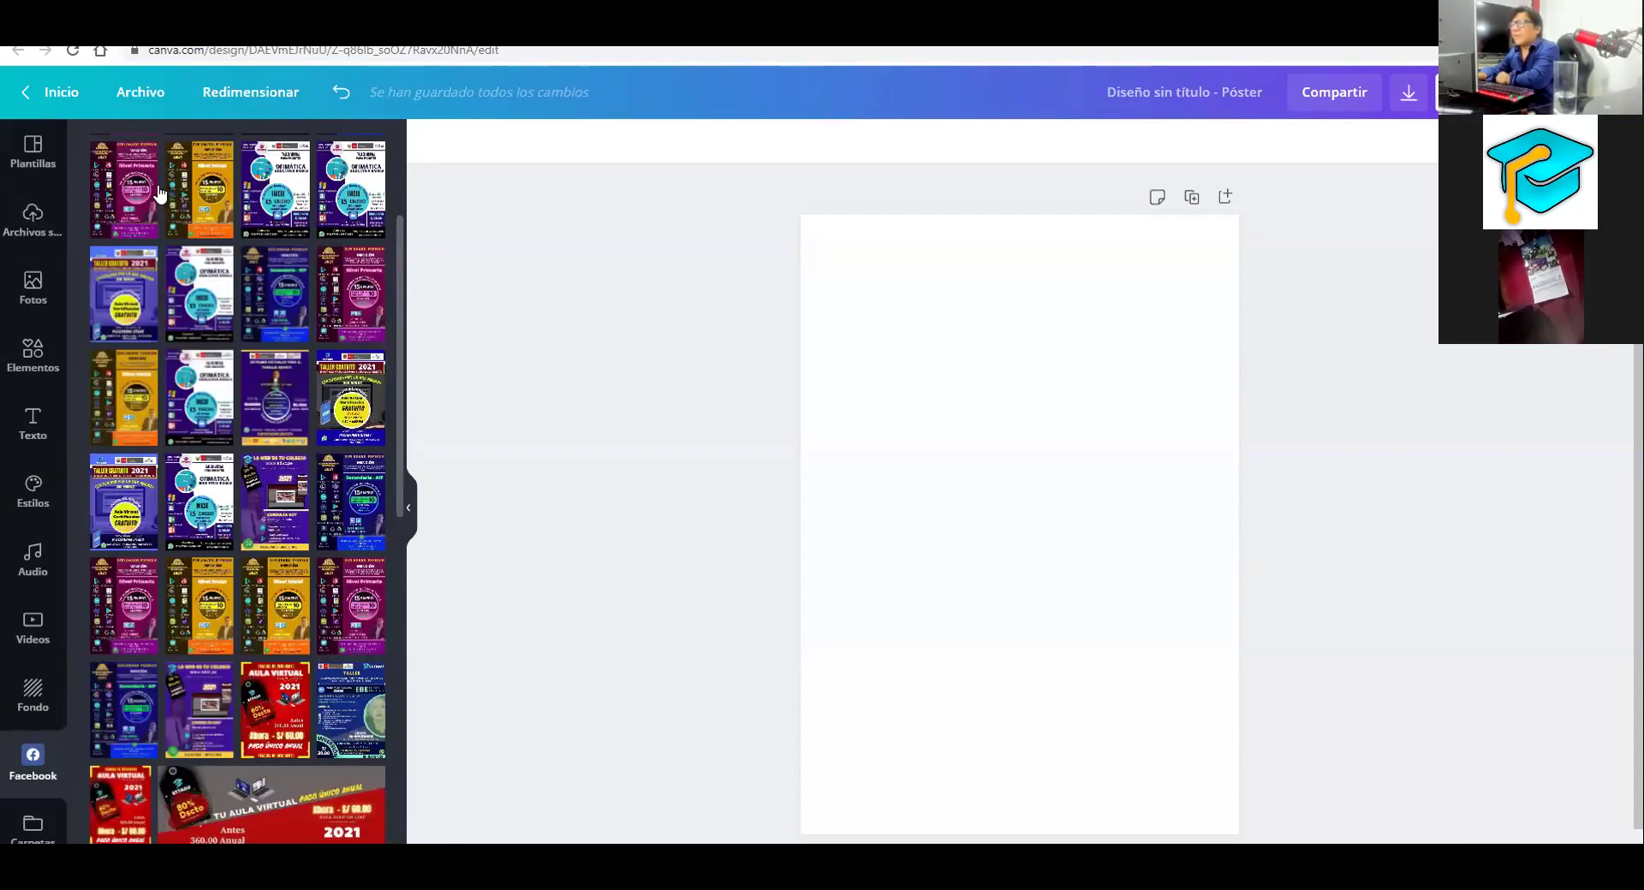
{"action": "scroll", "coordinate": [159, 193], "scroll_direction": "up", "scroll_amount": 3}
{"action": "left_click", "coordinate": [159, 193]}
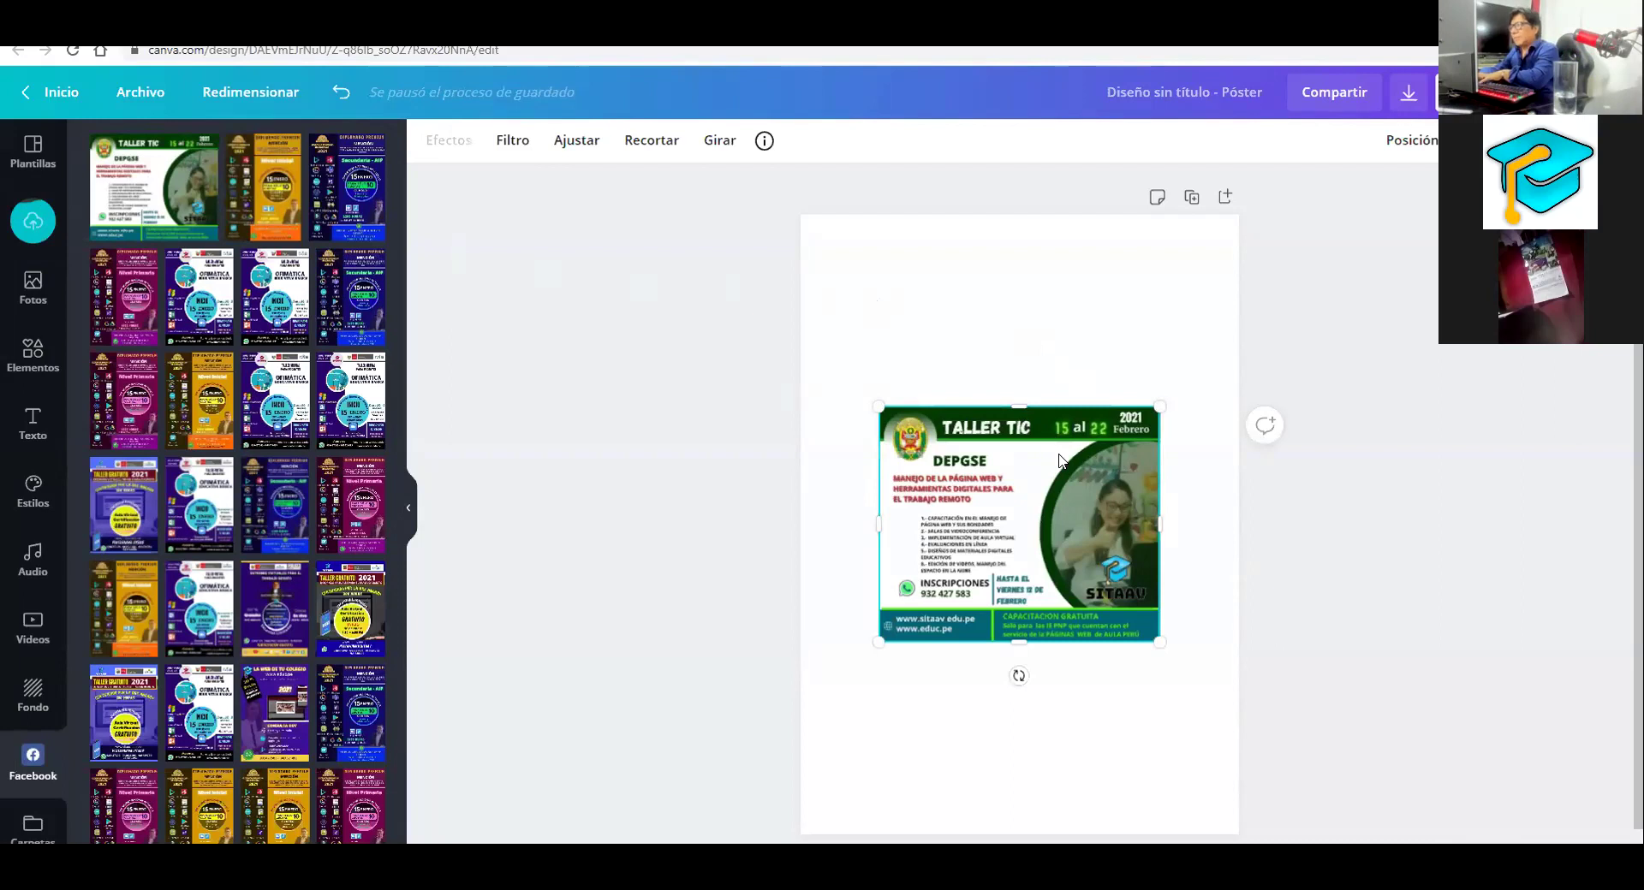
{"action": "key", "text": "Delete"}
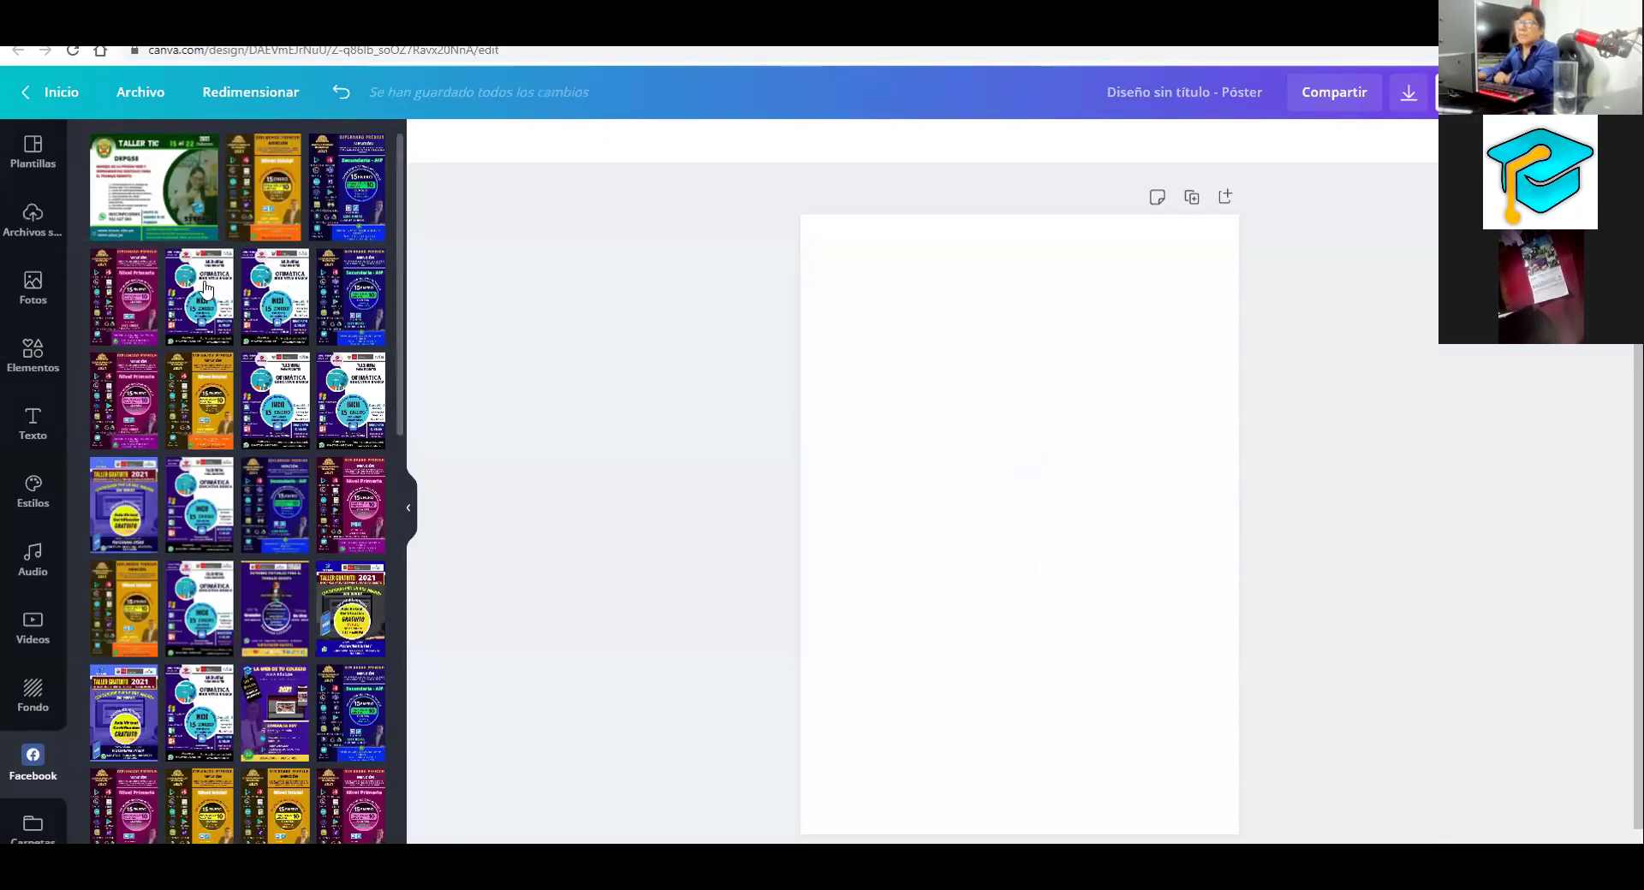
{"action": "left_click", "coordinate": [31, 221]}
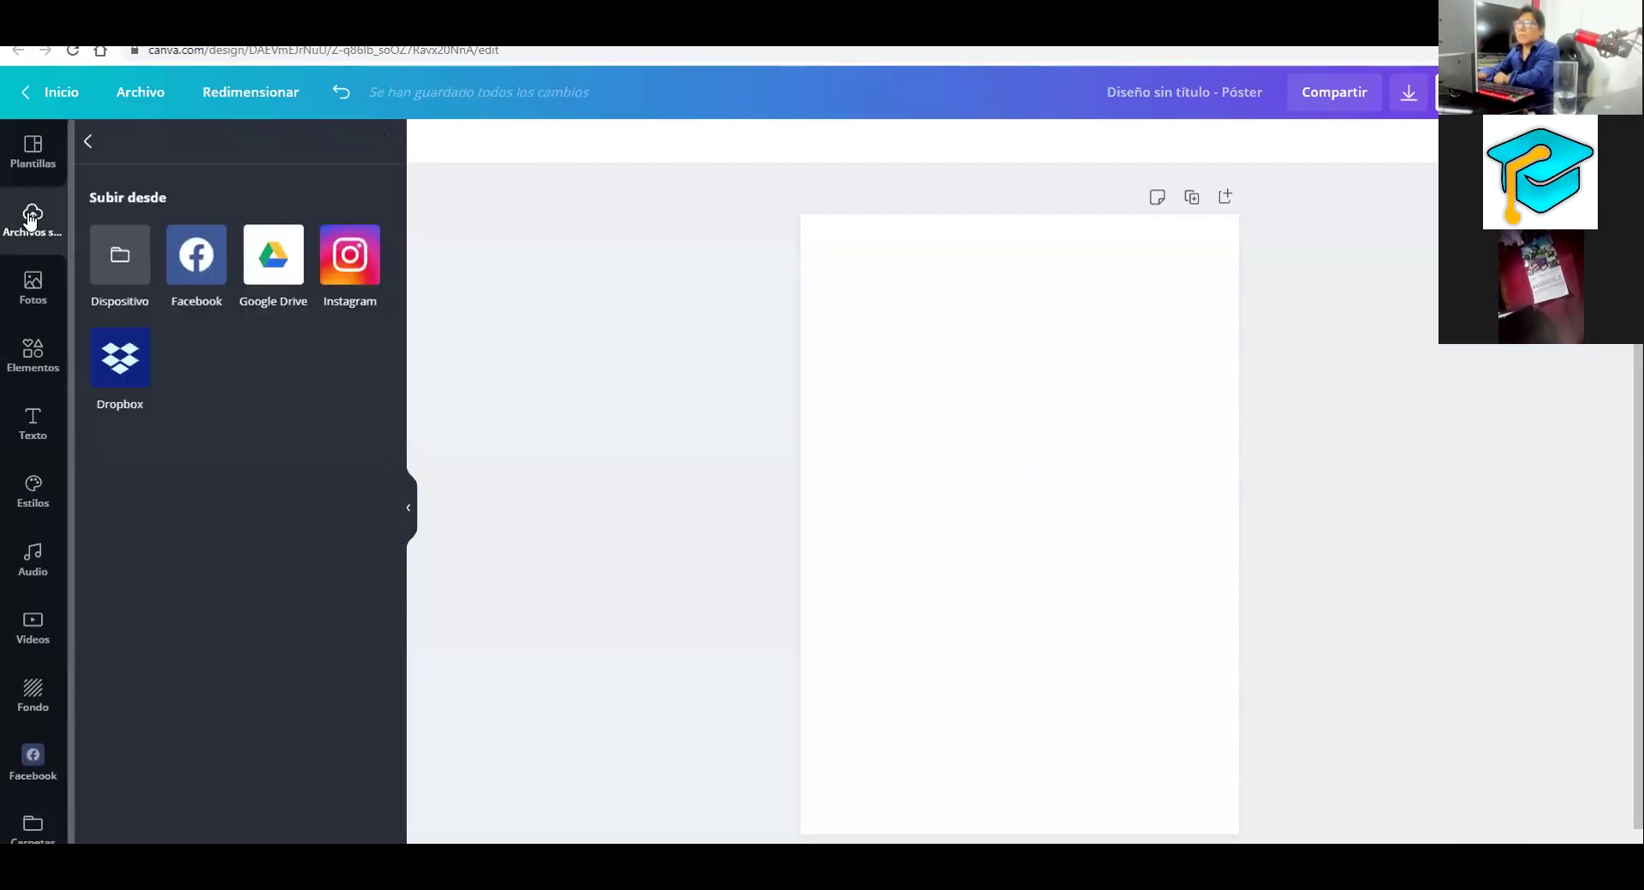
Point out the uploads section with an arrow while switching between uploaded files and upload sources
{"action": "left_click", "coordinate": [88, 143]}
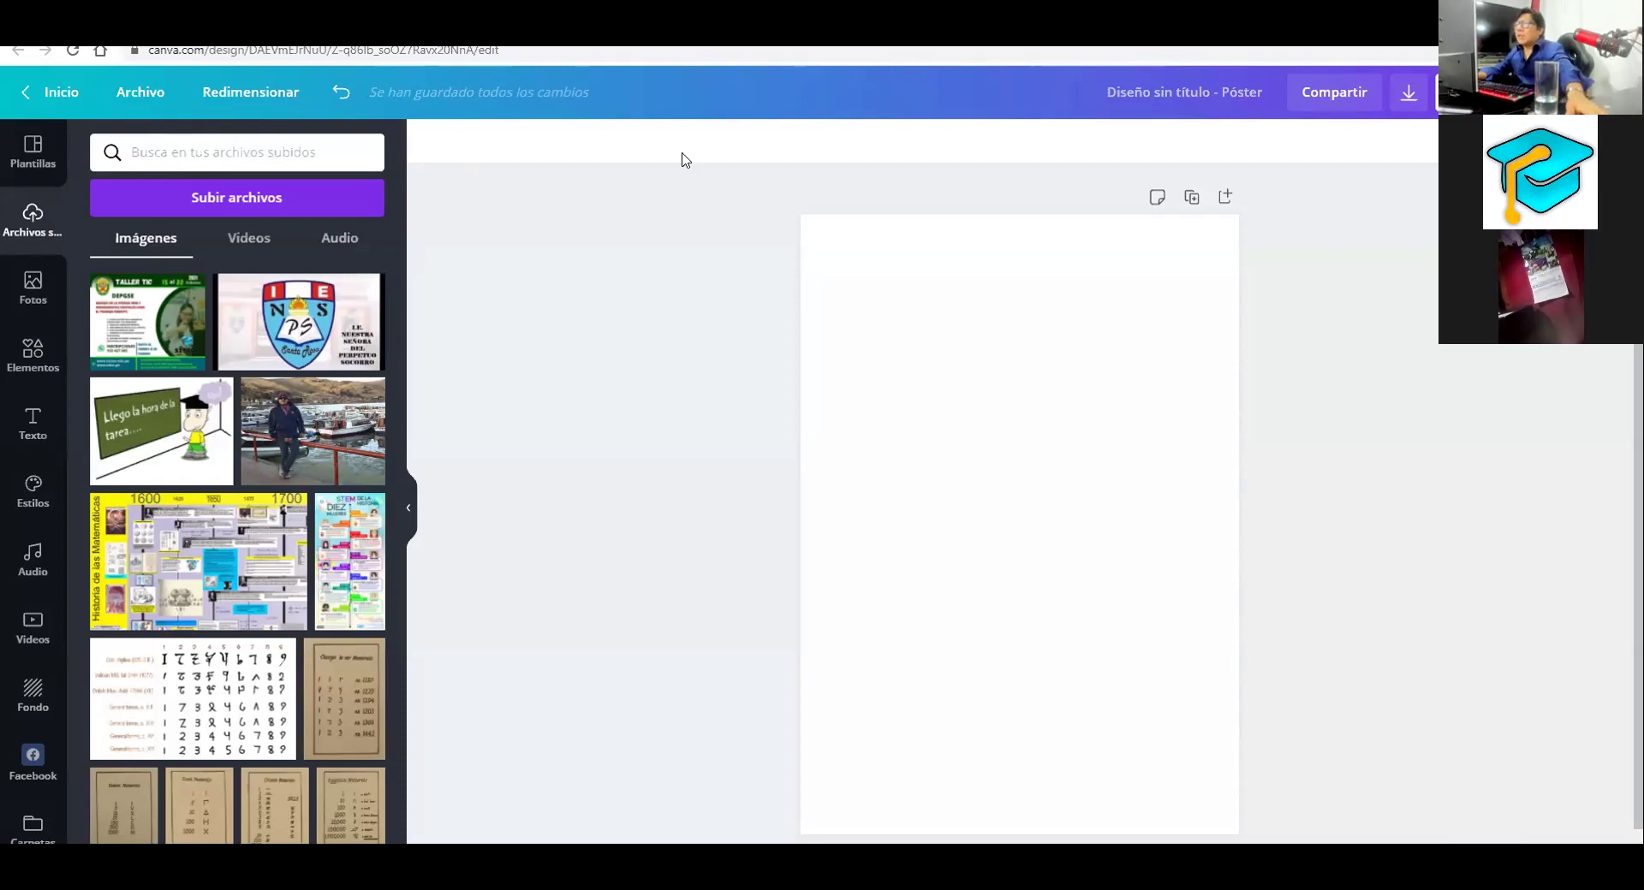
{"action": "mouse_move", "coordinate": [439, 251]}
{"action": "left_mouse_down"}
{"action": "mouse_move", "coordinate": [26, 244]}
{"action": "mouse_move", "coordinate": [181, 195]}
{"action": "left_mouse_up"}
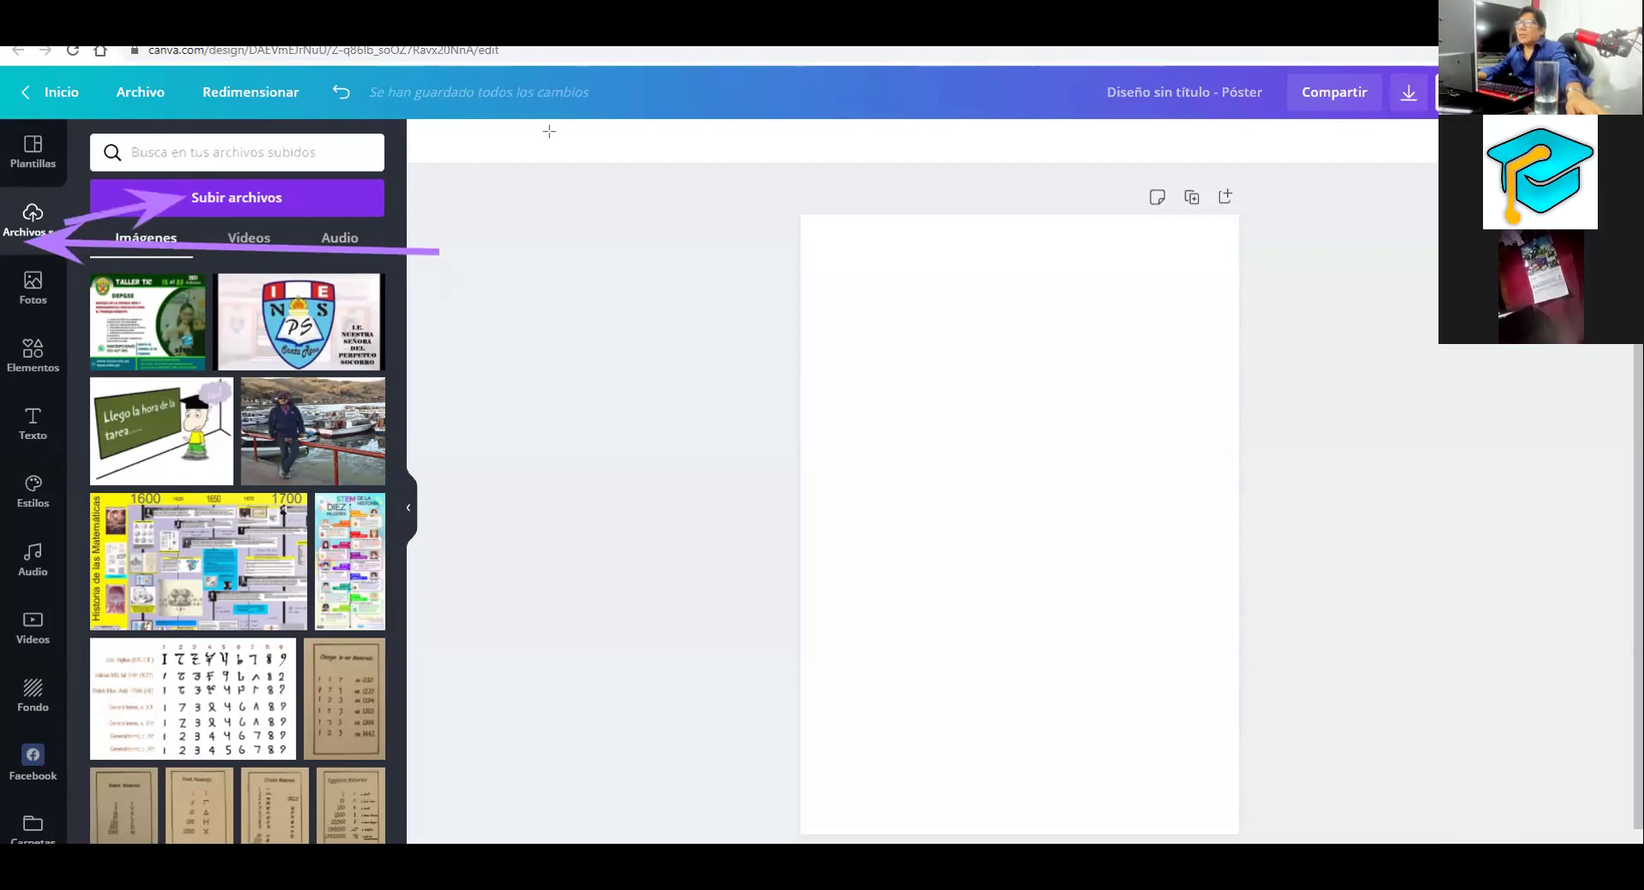
{"action": "left_click", "coordinate": [265, 193]}
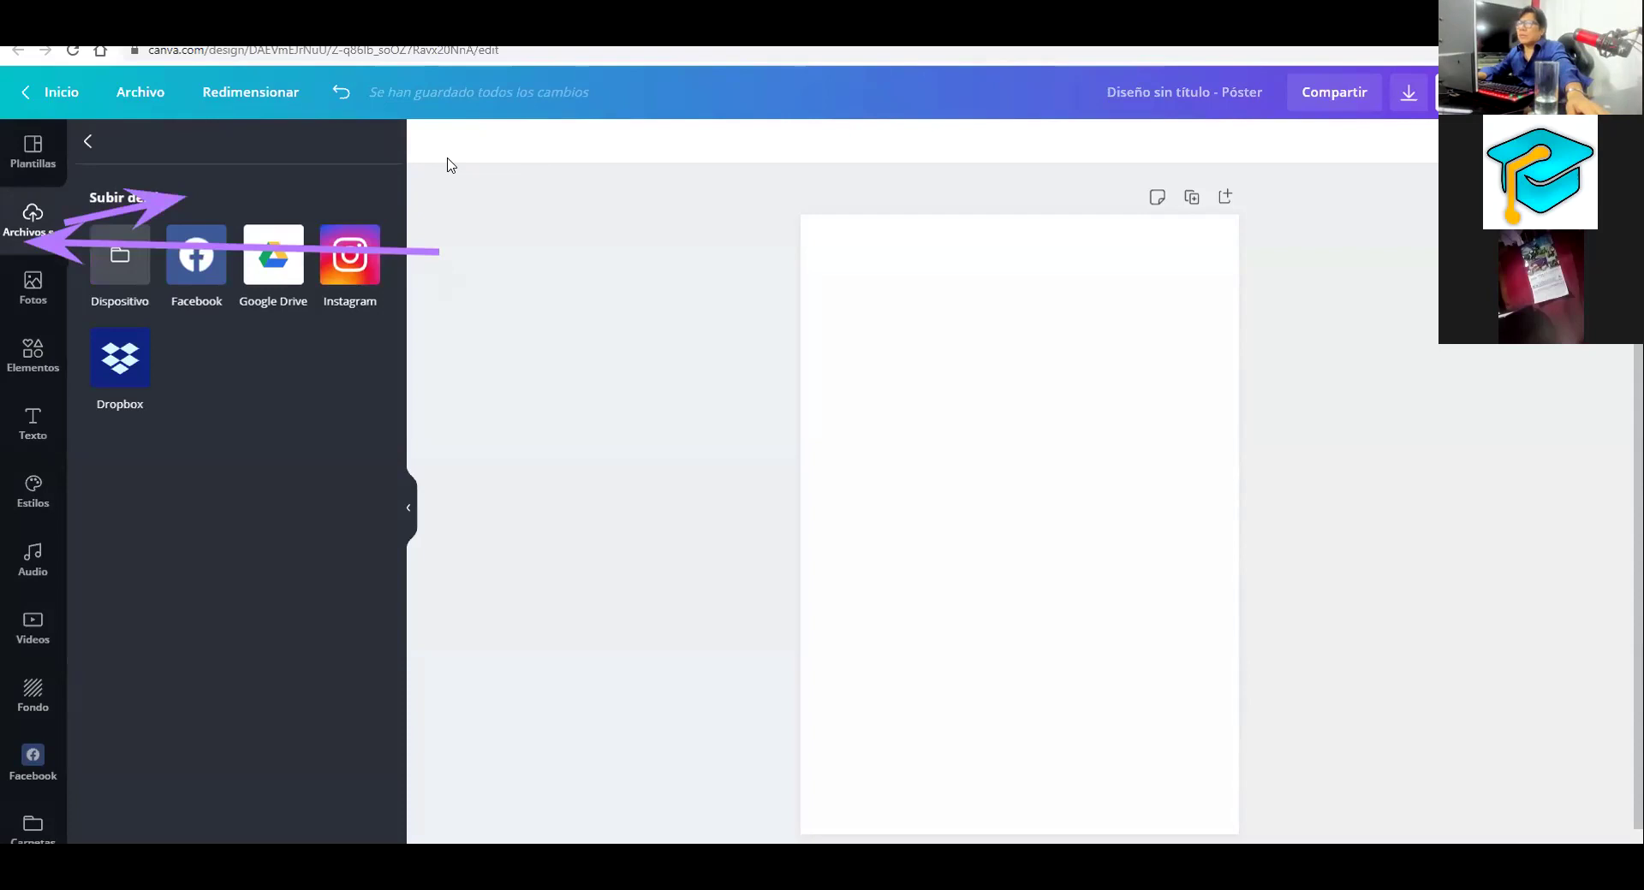
{"action": "key", "text": "Escape"}
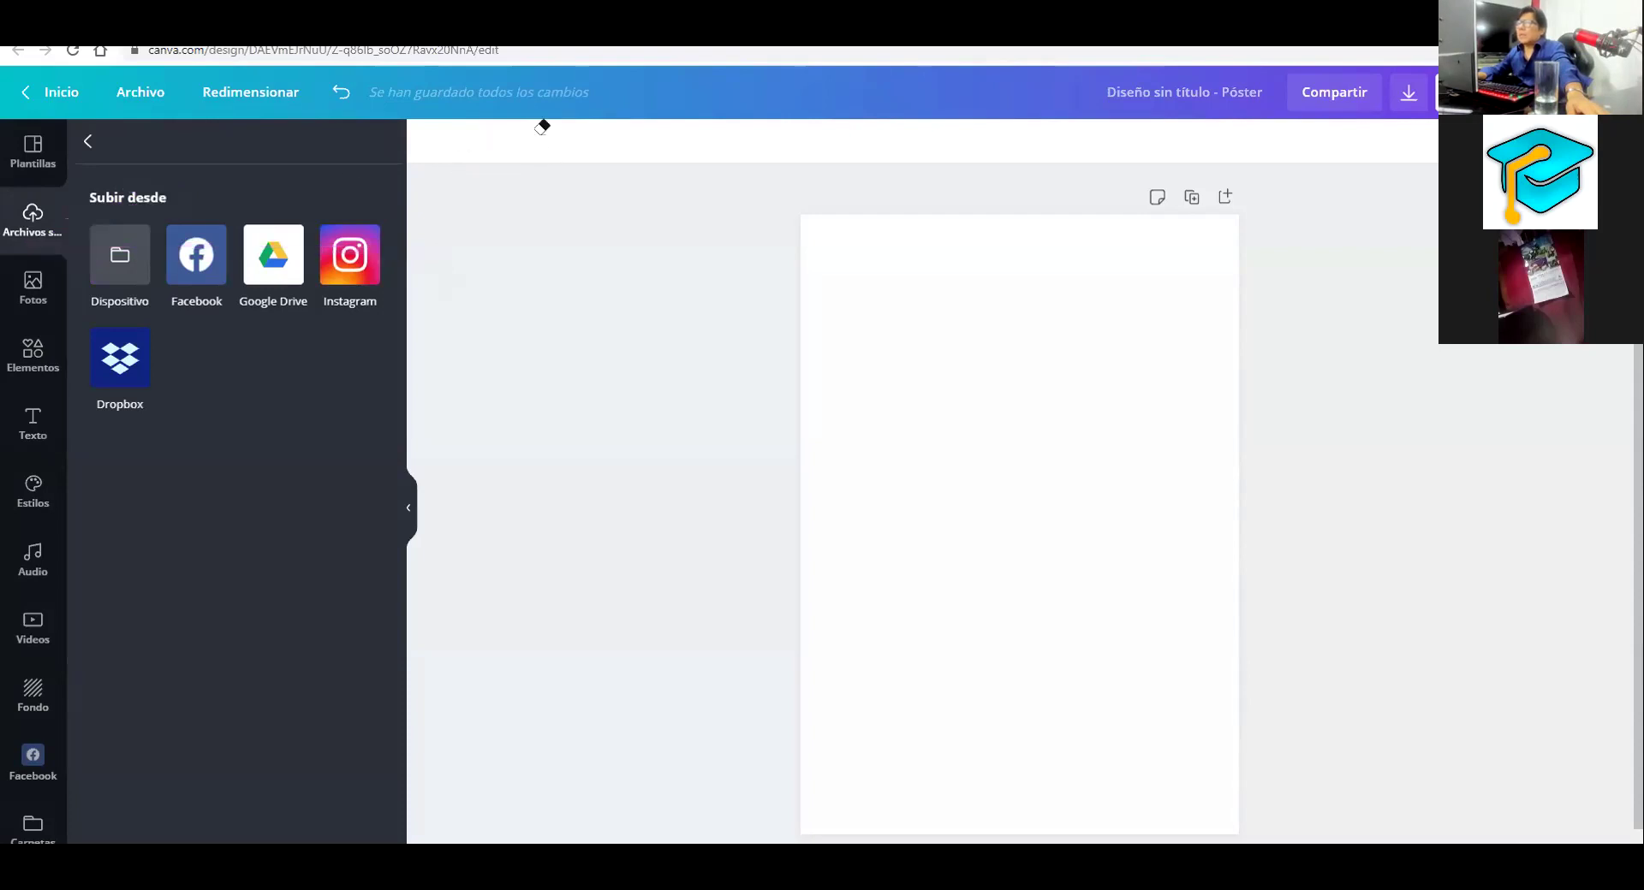
{"action": "left_click", "coordinate": [87, 142]}
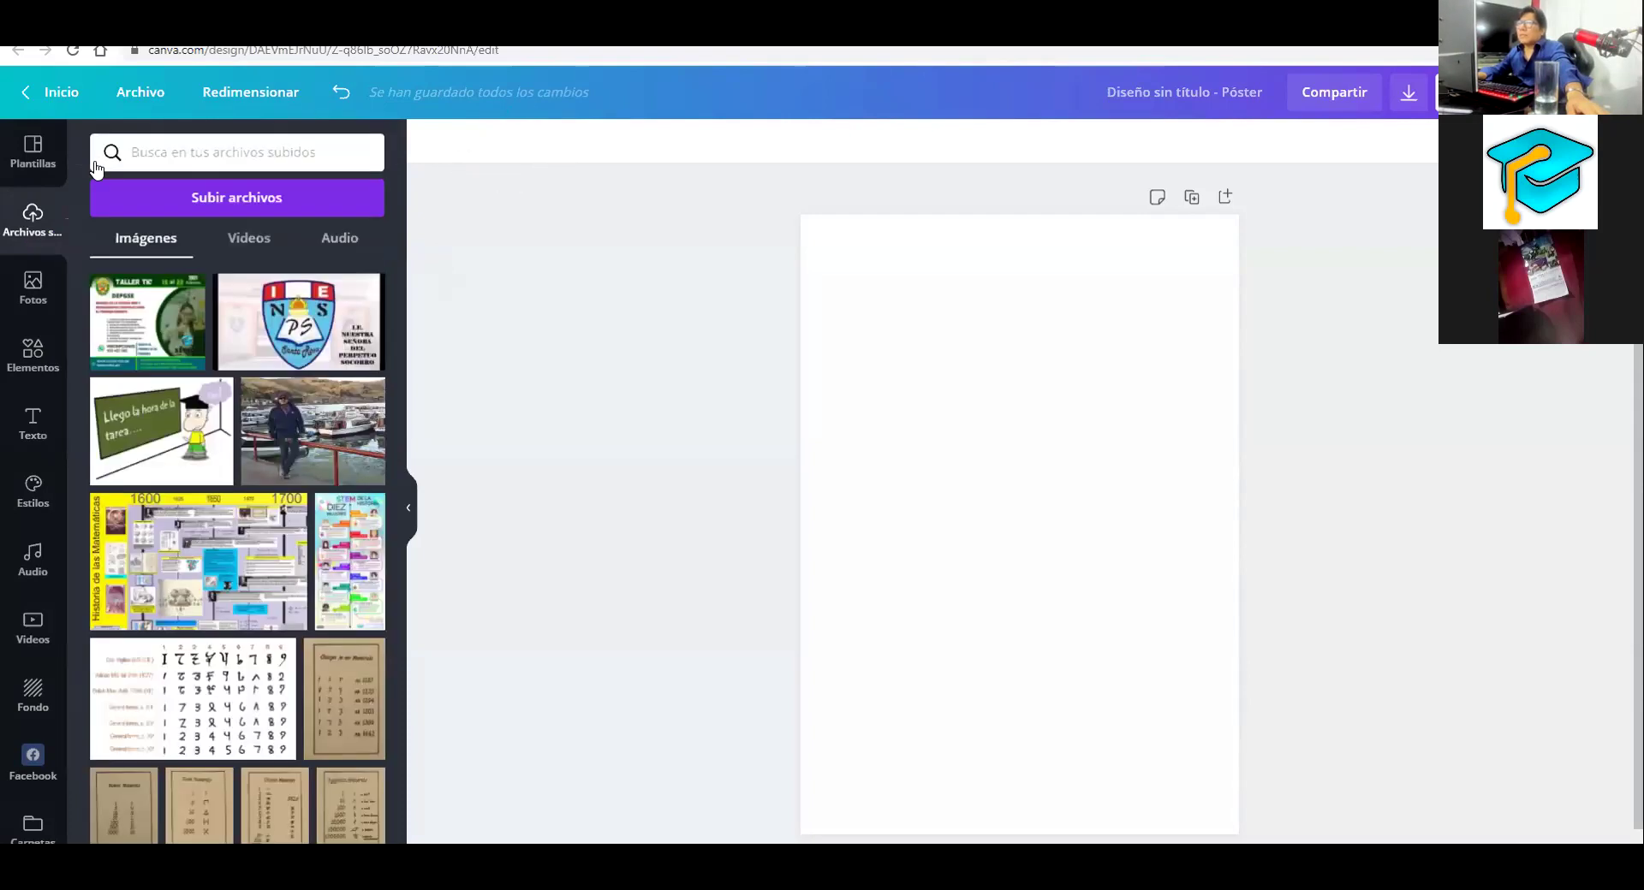
{"action": "left_click", "coordinate": [255, 200]}
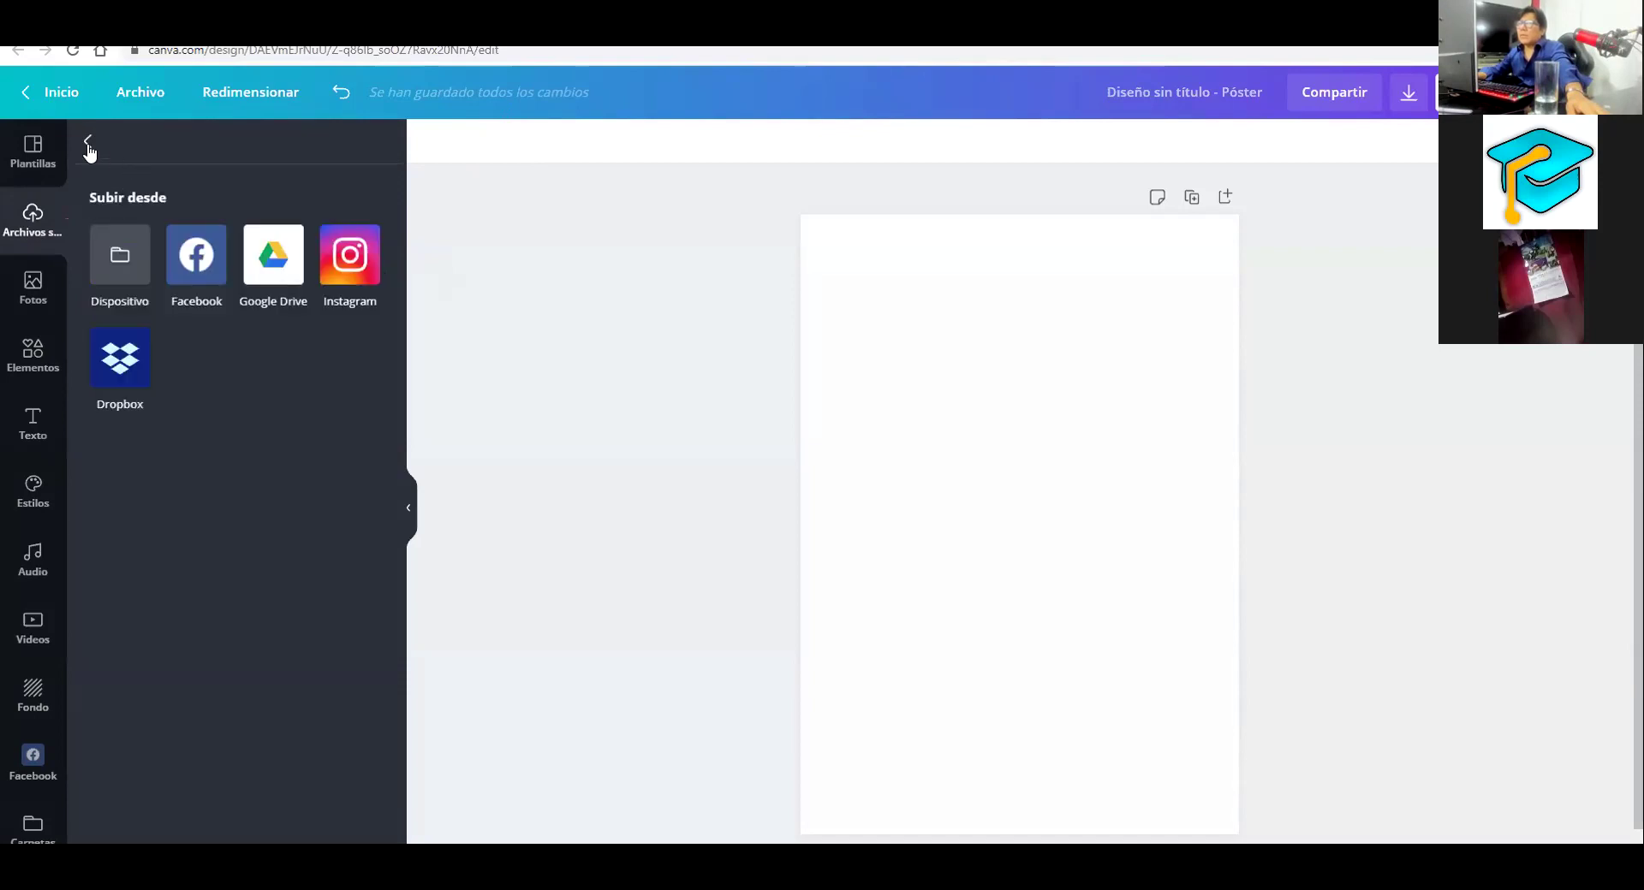
{"action": "left_click", "coordinate": [34, 224]}
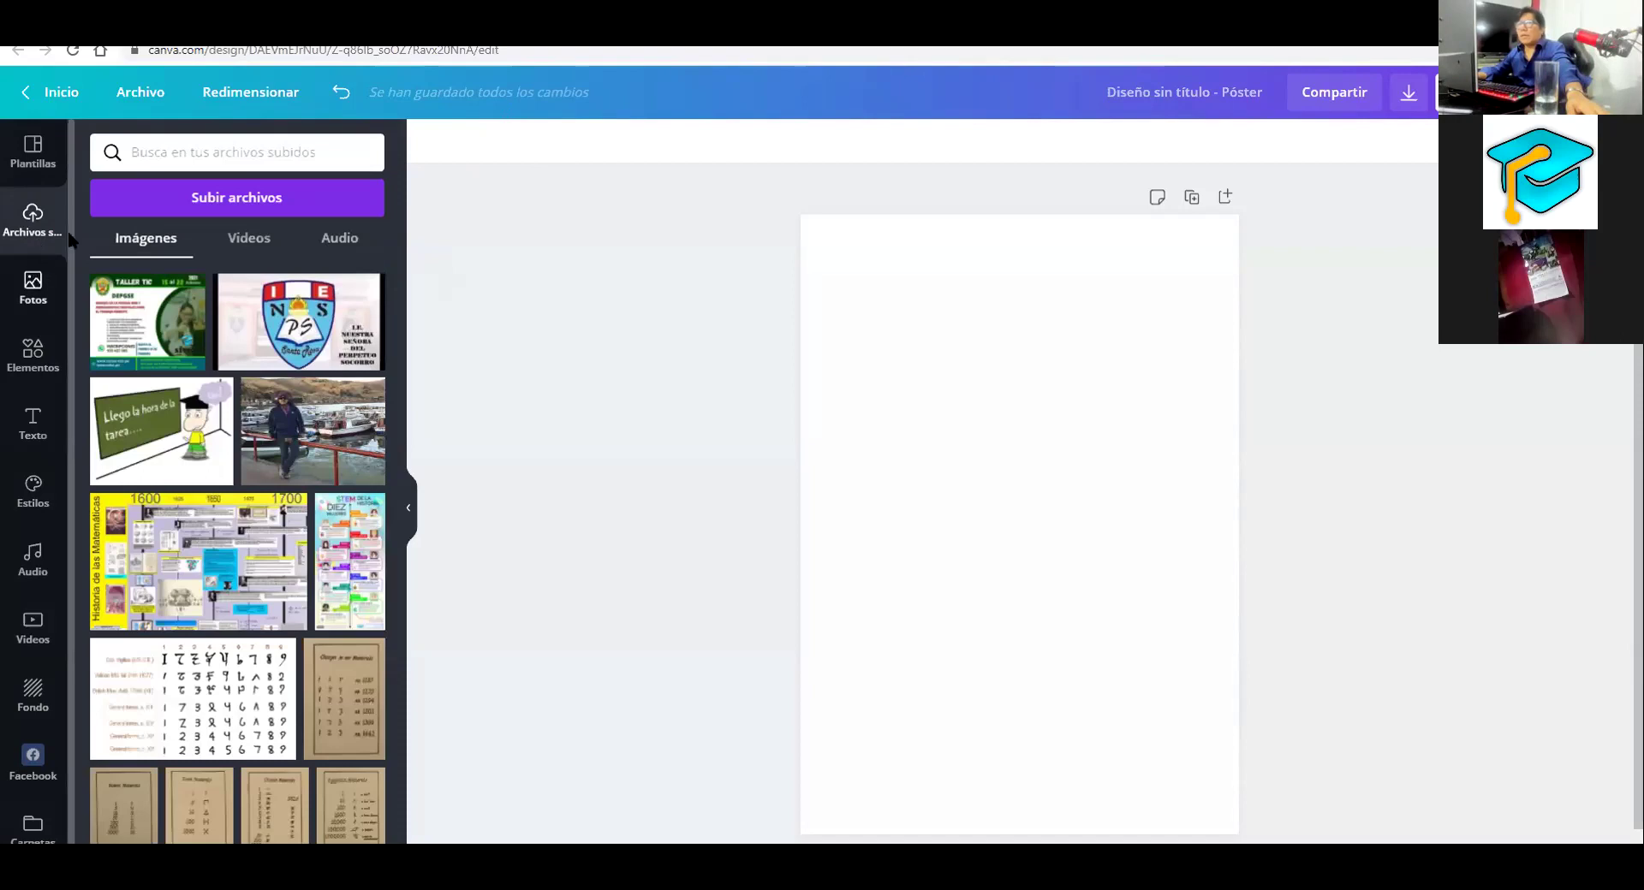
View the Dispositivo file browser and Google Drive prompt, then return to the uploaded images
{"action": "left_click", "coordinate": [147, 200]}
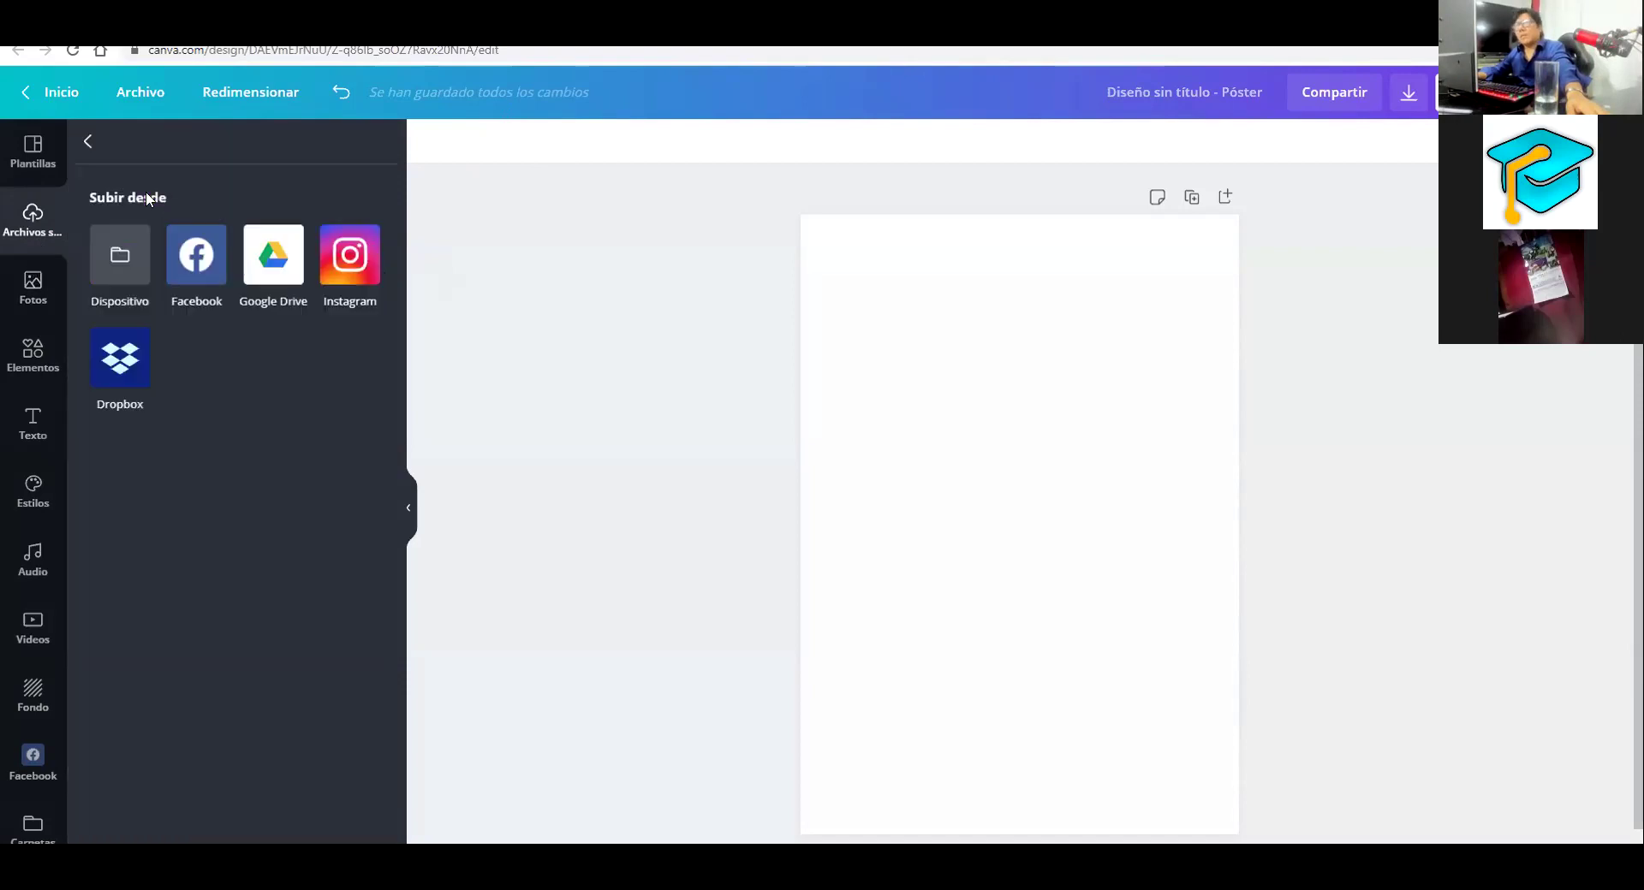
{"action": "left_click", "coordinate": [120, 254]}
{"action": "left_click", "coordinate": [271, 263]}
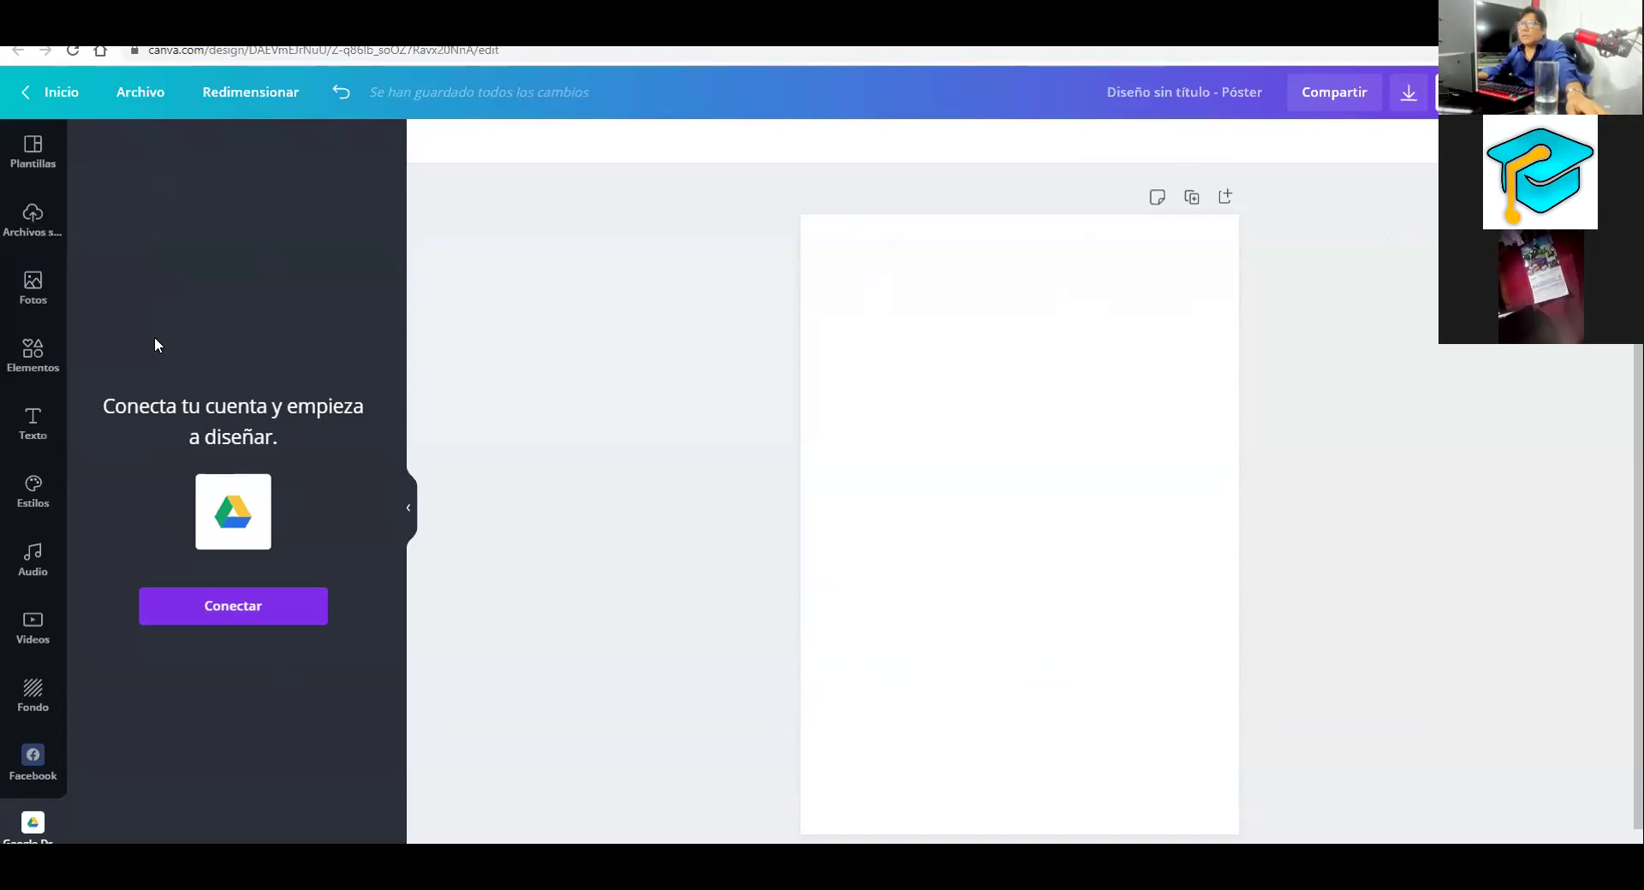
{"action": "left_click", "coordinate": [36, 220]}
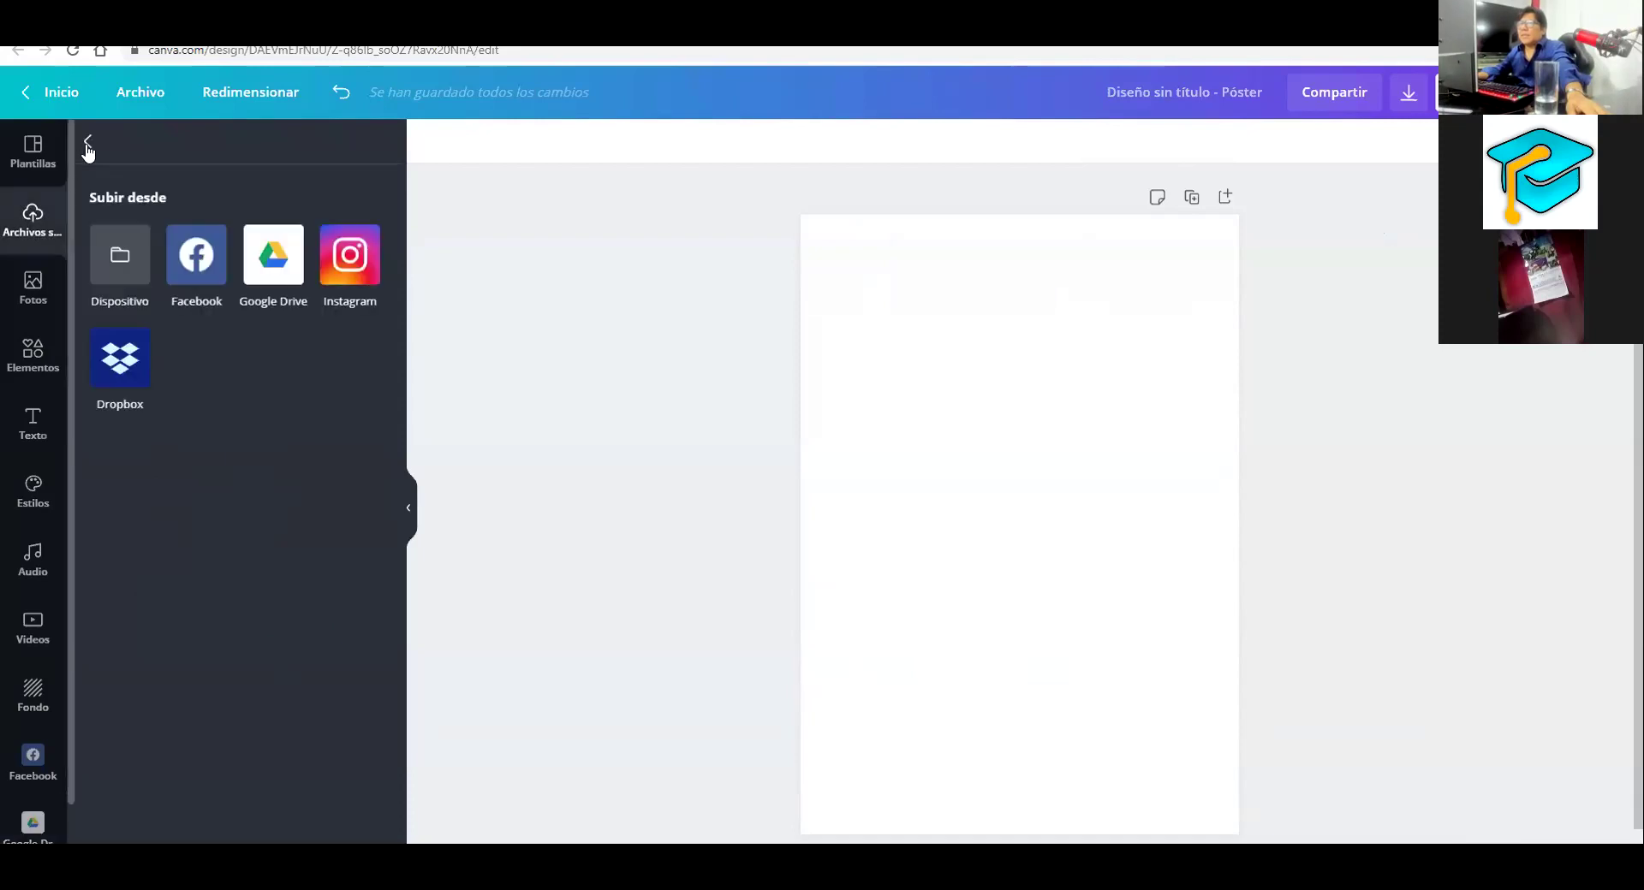
{"action": "left_click", "coordinate": [89, 144]}
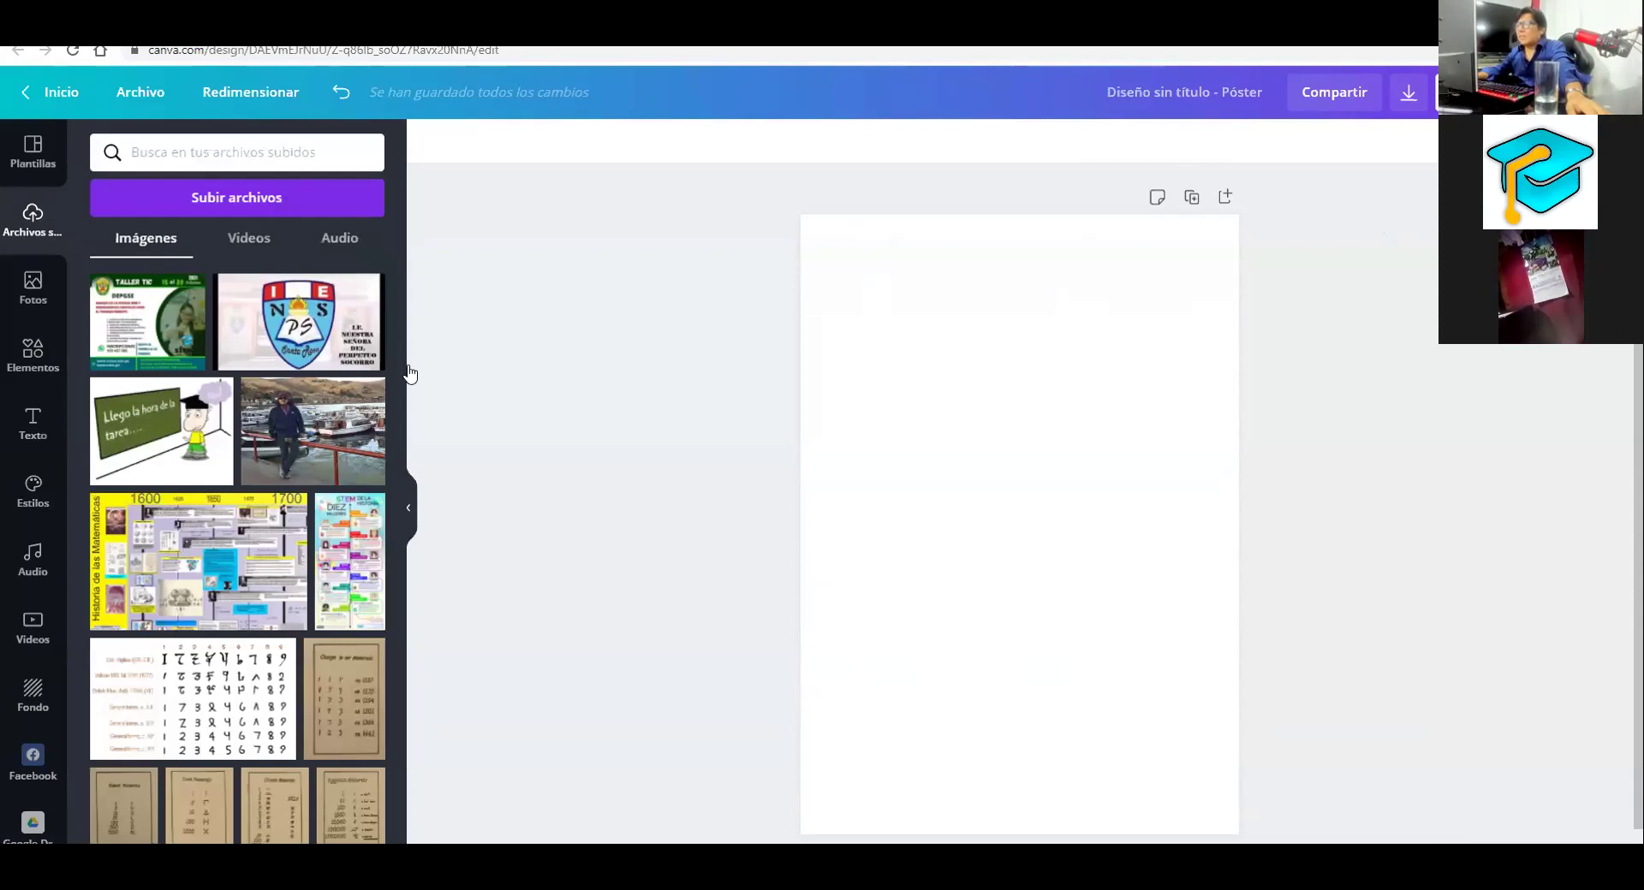